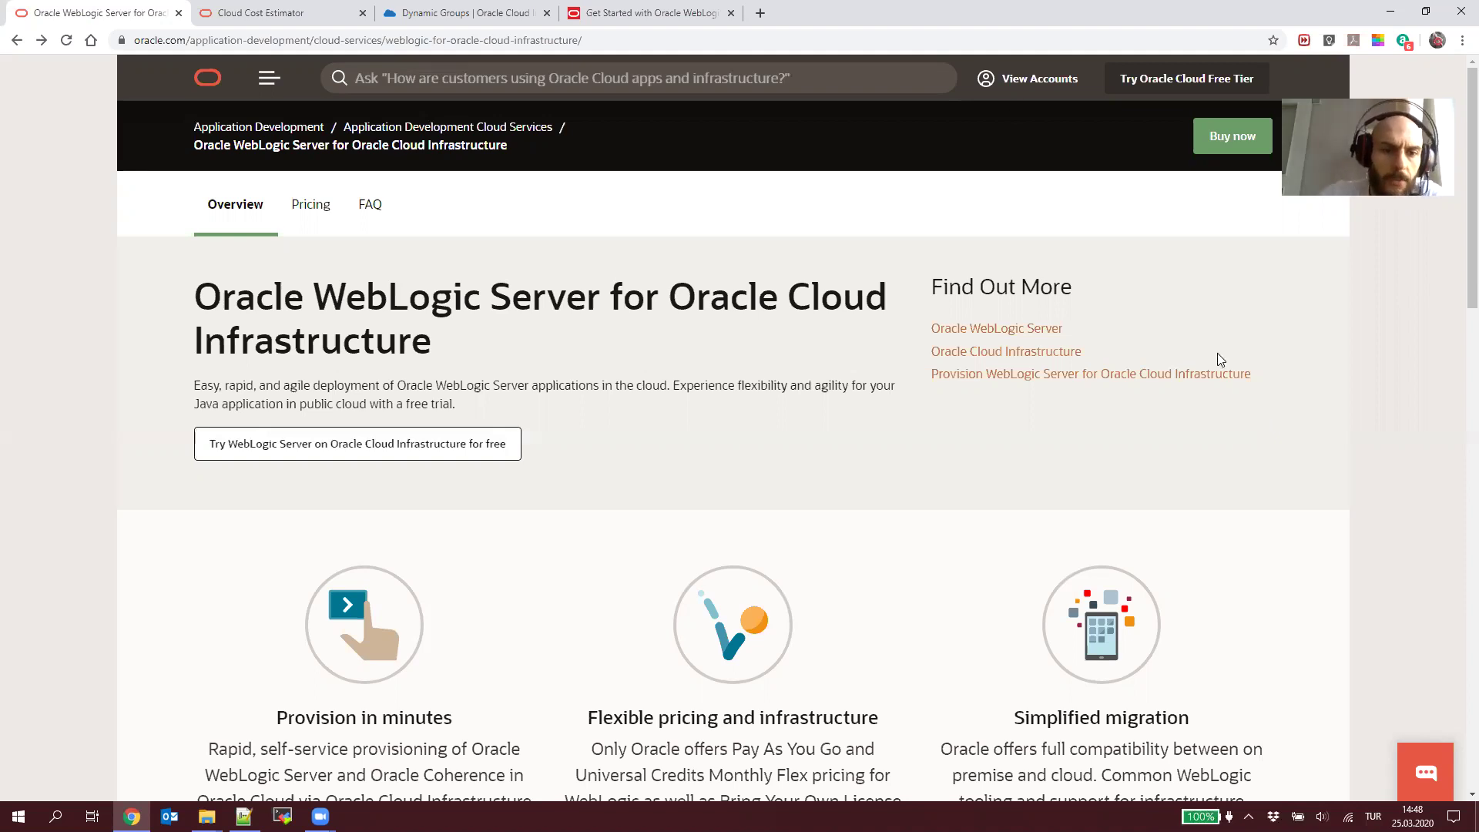
# Step: Check the Cost Estimator's weblogic results: WebLogic OCPU products, $1,008 Pay As You Go, $672 Monthly Flex
pyautogui.click(312, 10)
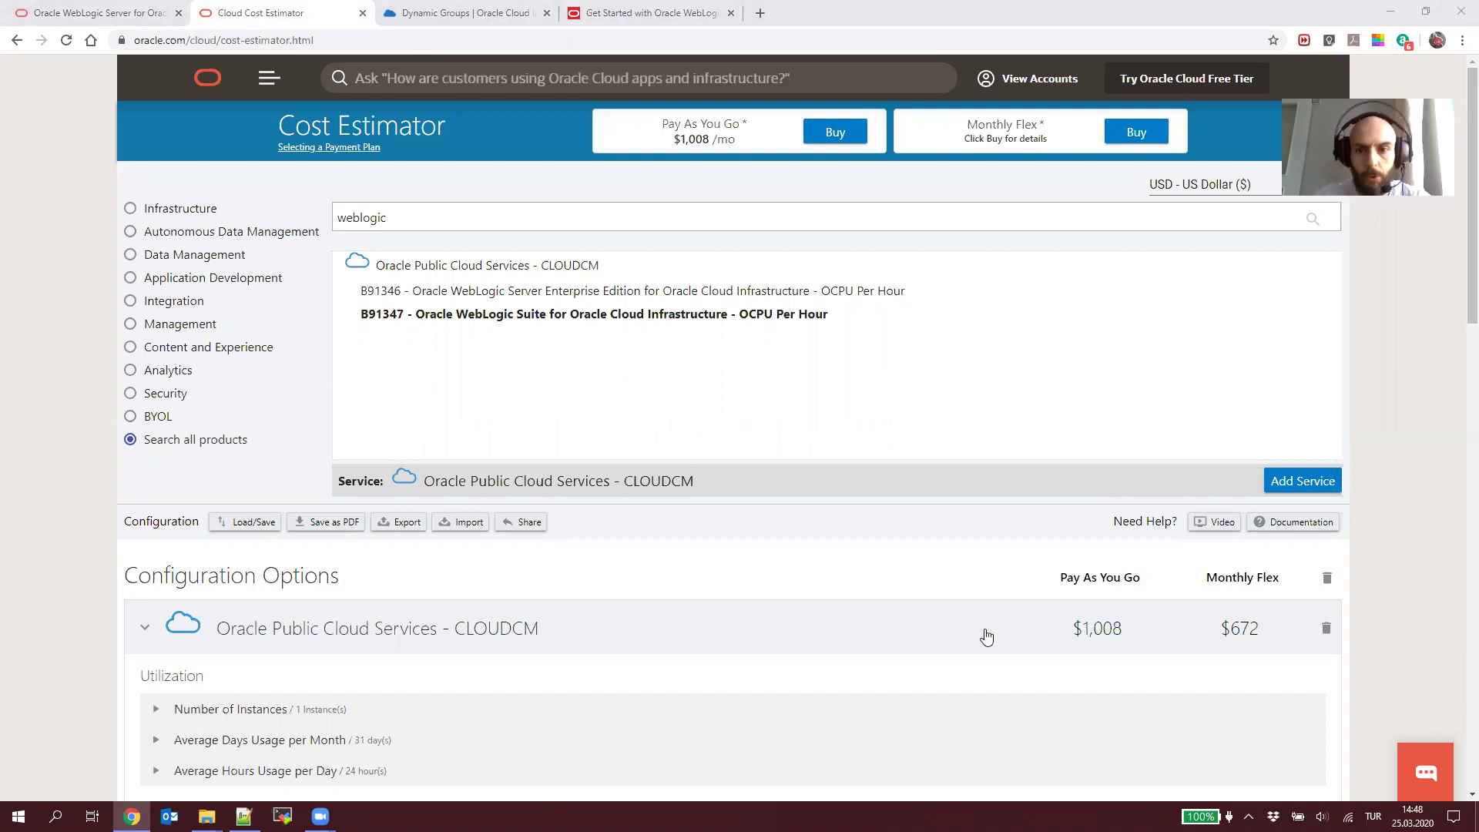
pyautogui.click(483, 14)
# Step: Review the tutorial's Create a Dynamic Group steps, then bring up the console's Dynamic Groups page
pyautogui.click(633, 9)
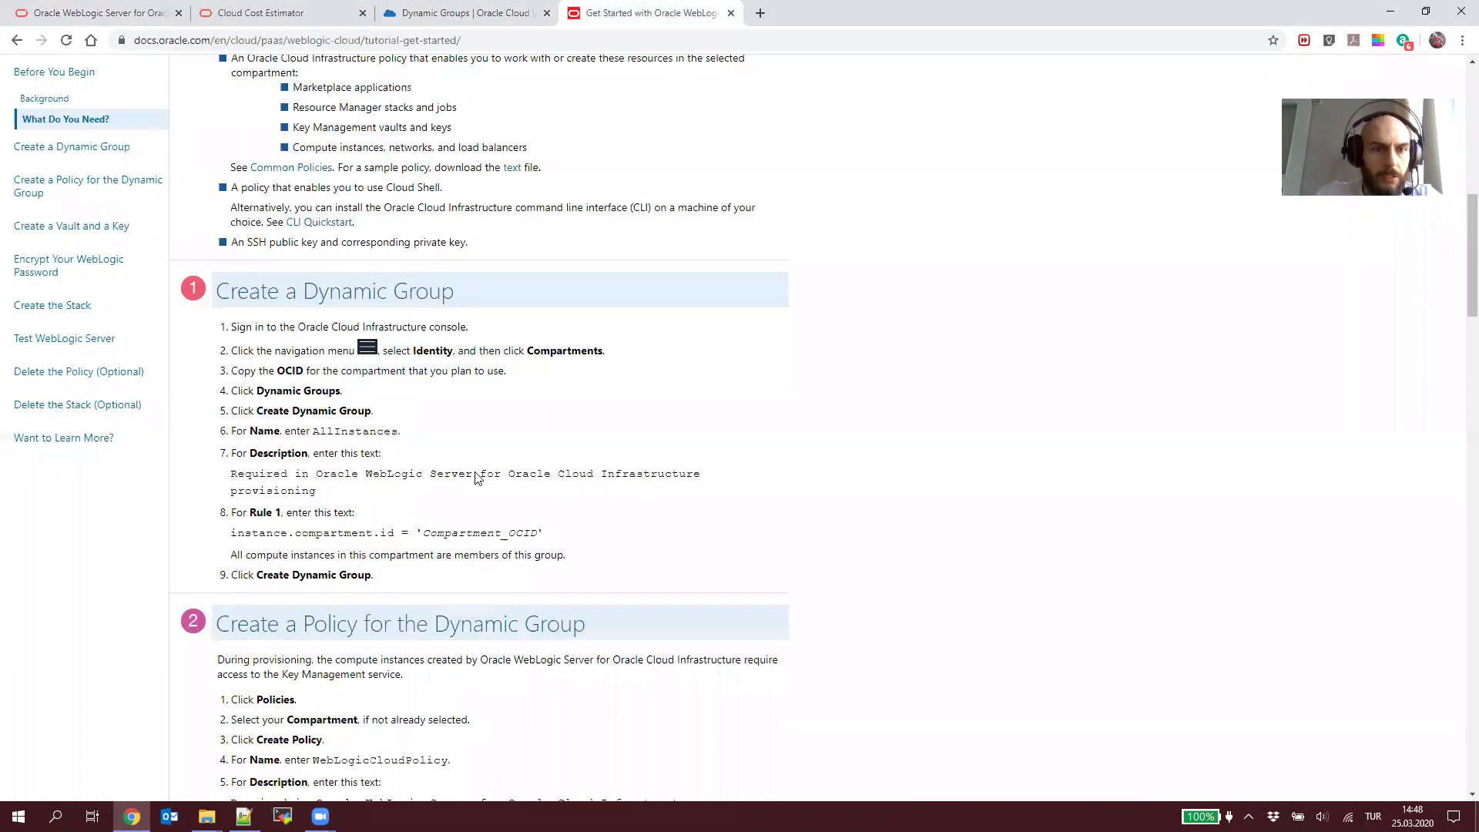
pyautogui.scroll(10, 476, 478)
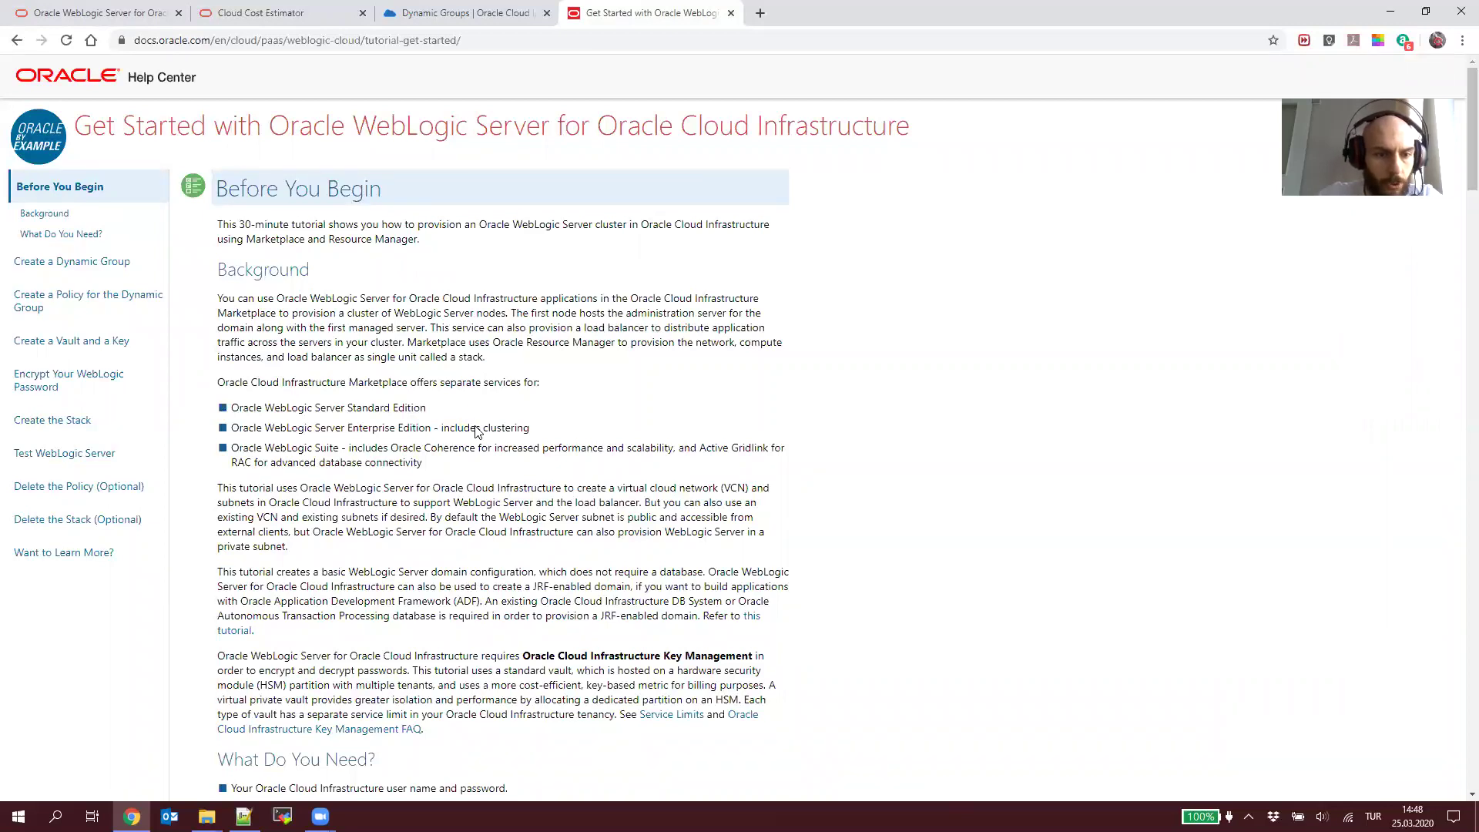
pyautogui.scroll(-10, 478, 429)
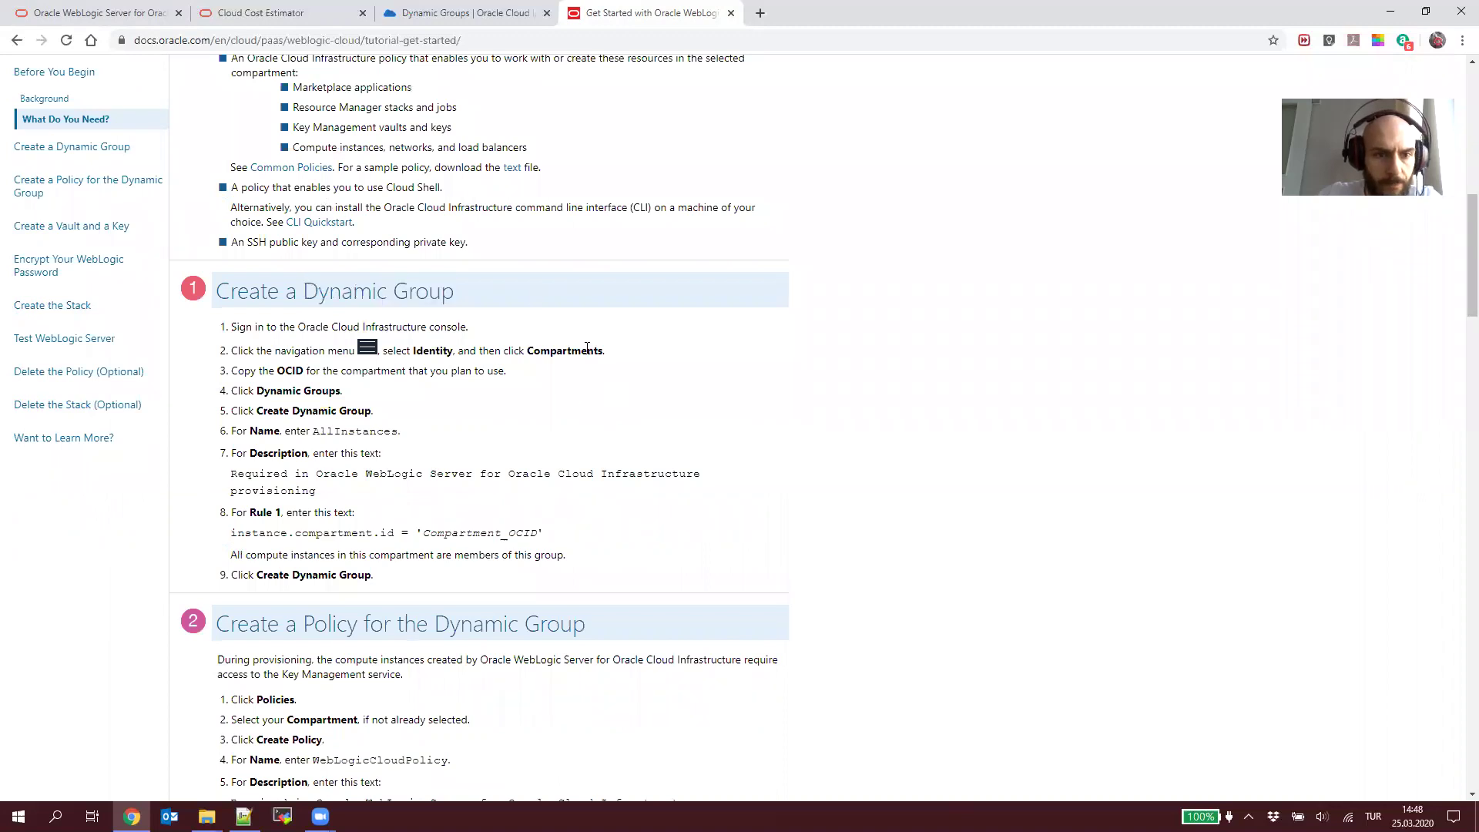
pyautogui.click(512, 22)
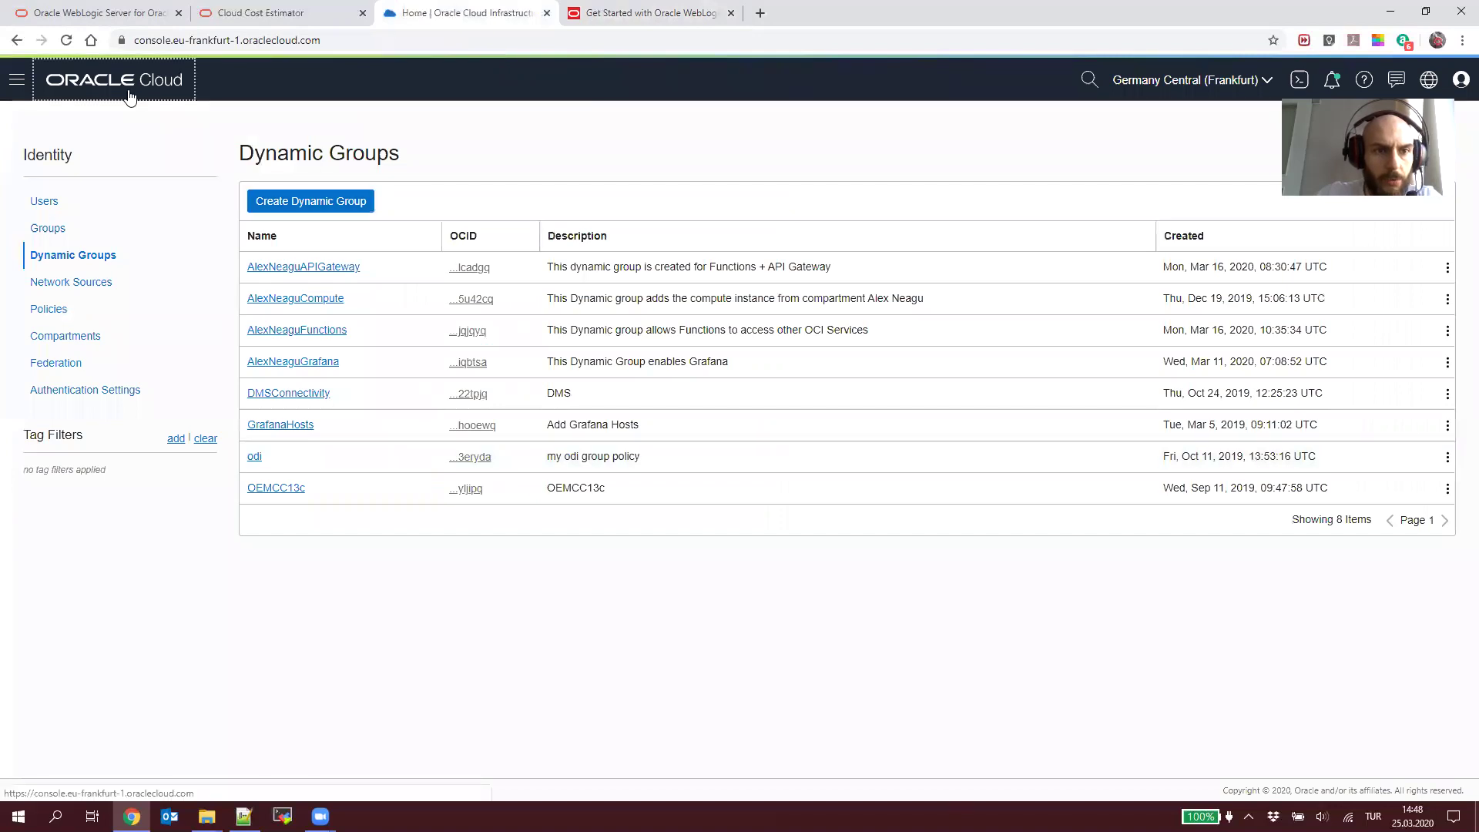
# Step: Copy CommonCompartment's OCID by opening Compartments > prague > the child compartment > CommonCompartment
pyautogui.click(129, 94)
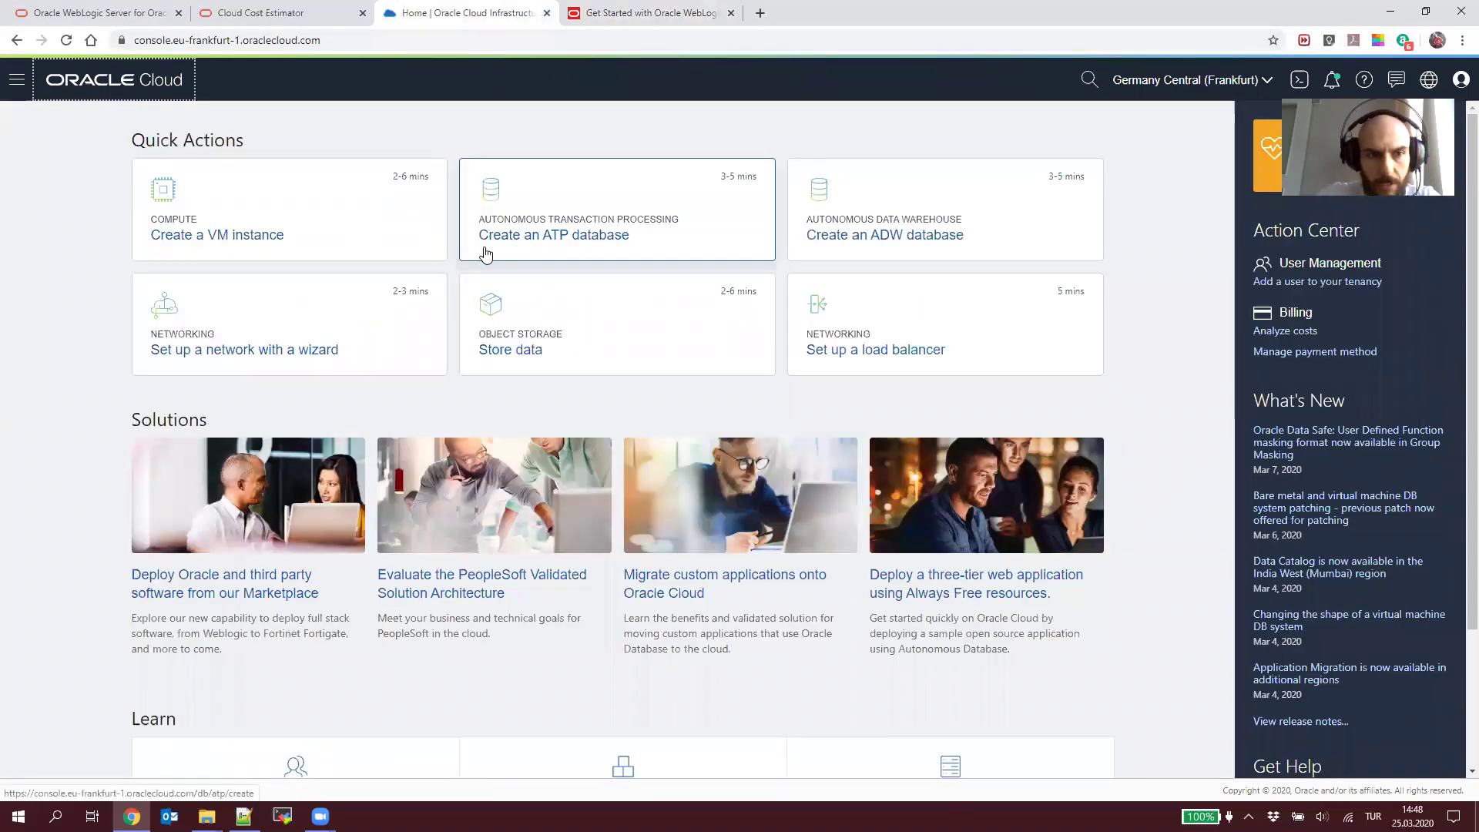
pyautogui.click(16, 79)
pyautogui.moveTo(108, 653)
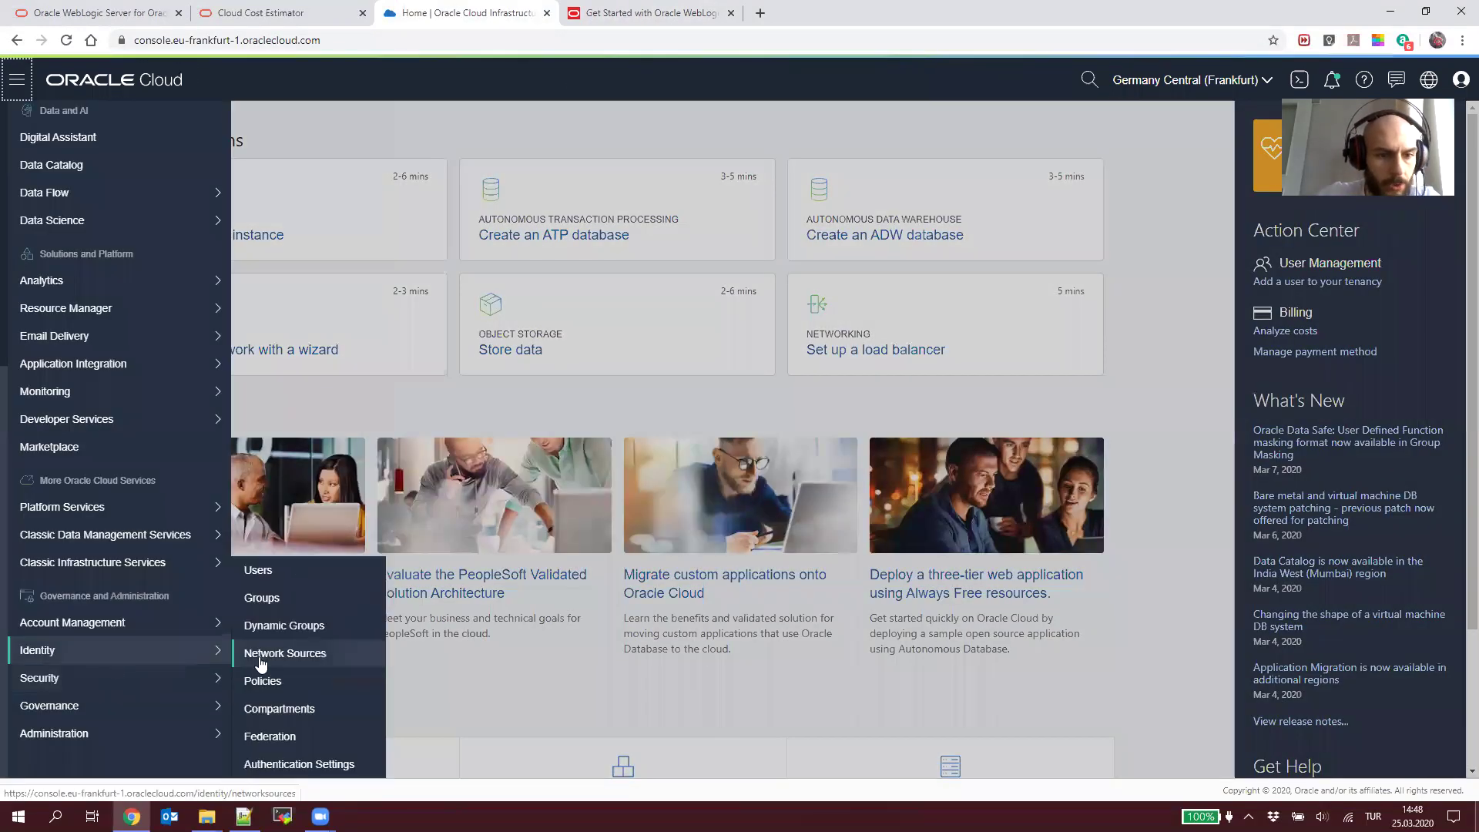
pyautogui.click(262, 708)
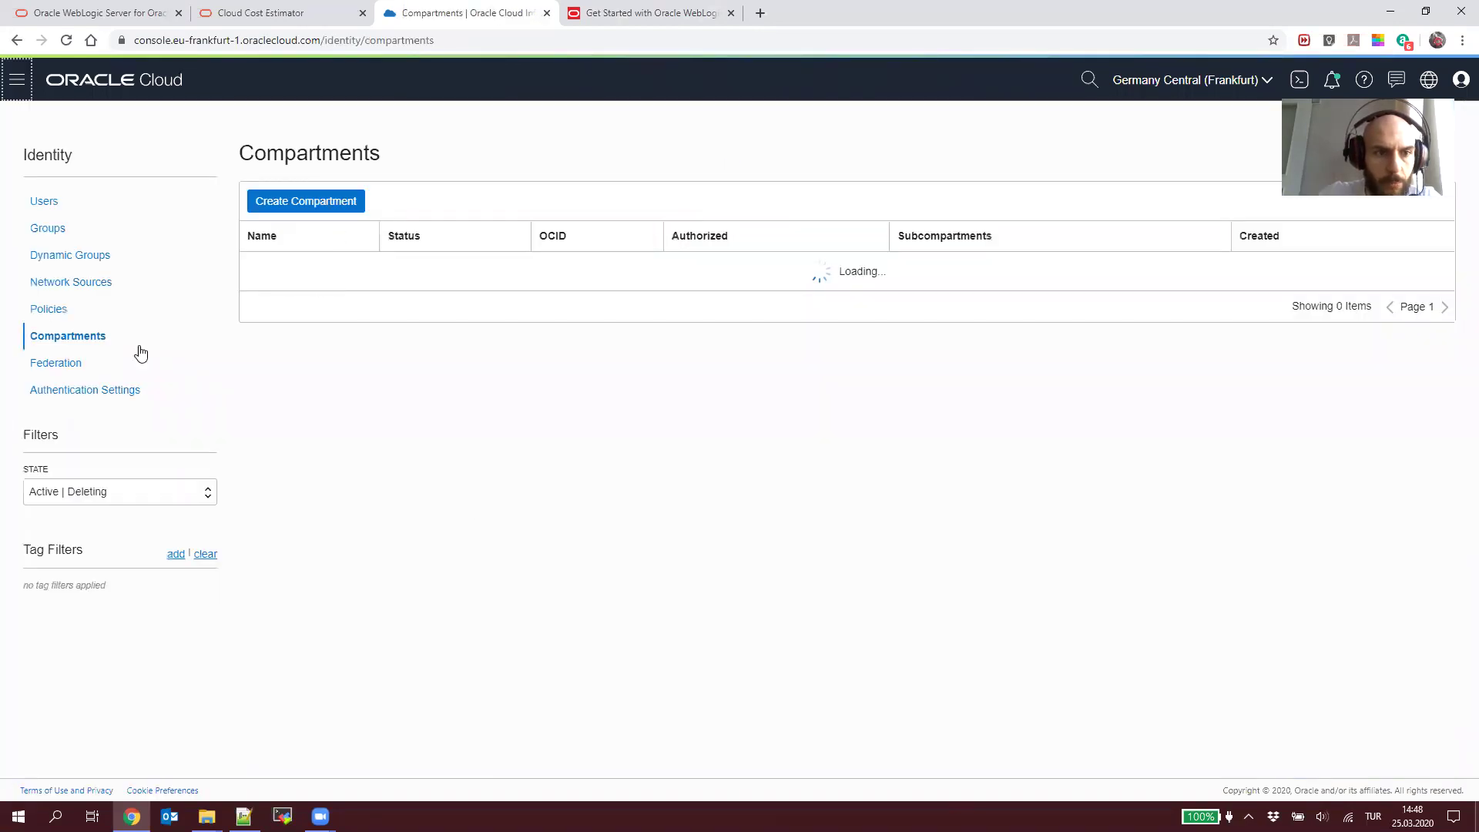
pyautogui.click(274, 430)
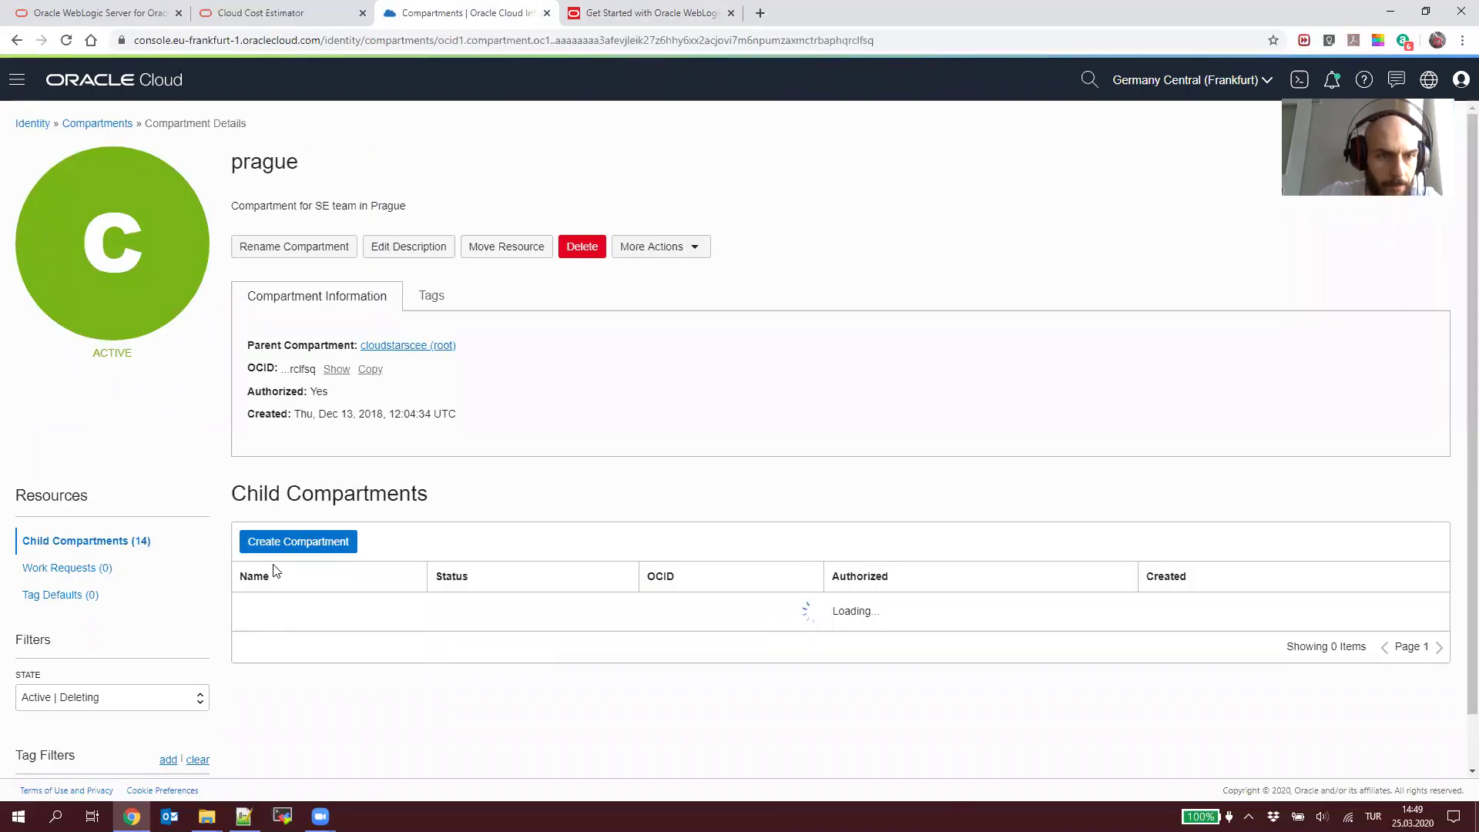
pyautogui.scroll(-1, 357, 594)
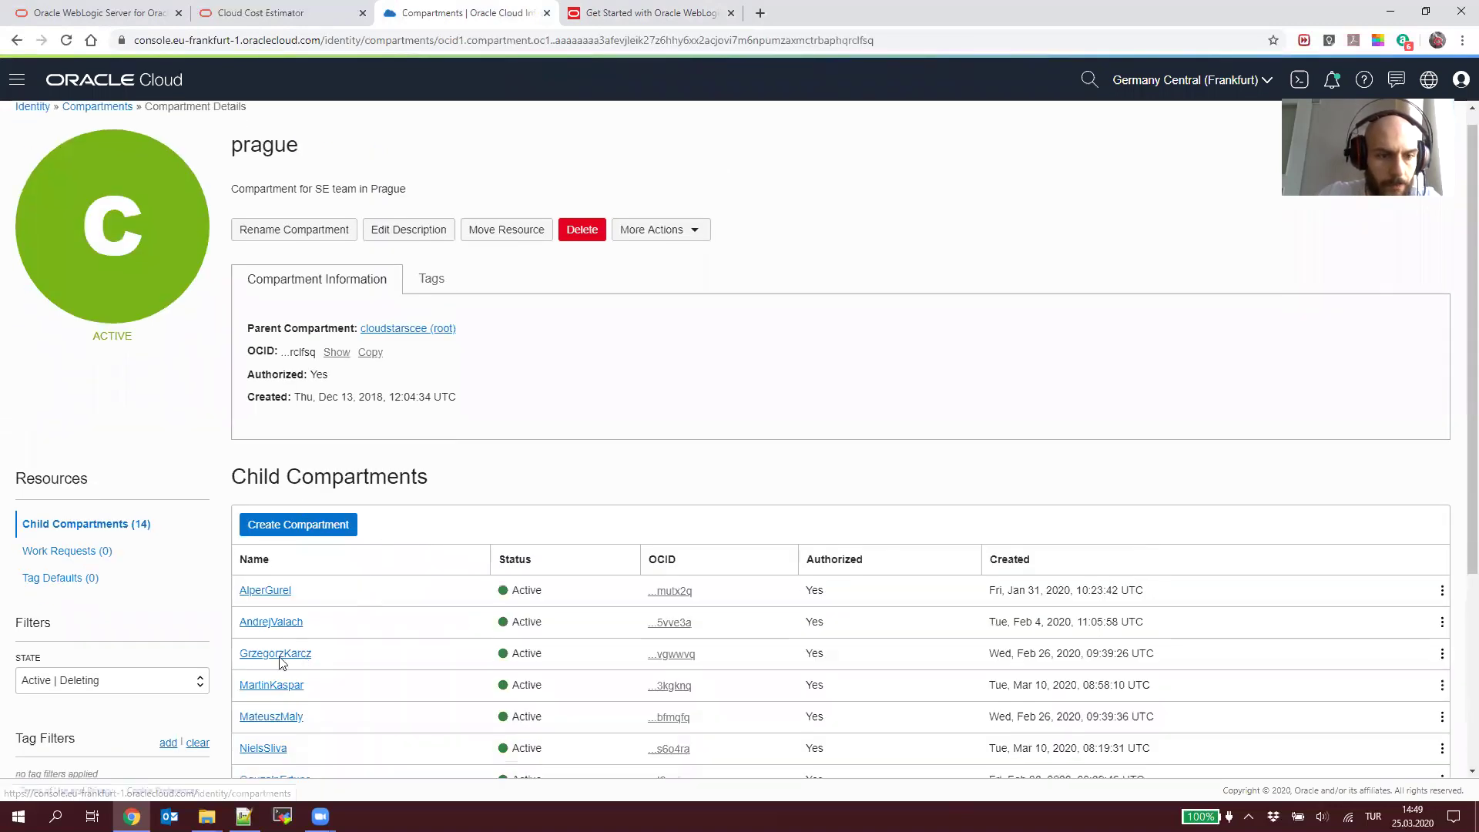
pyautogui.scroll(-3, 279, 663)
pyautogui.click(281, 633)
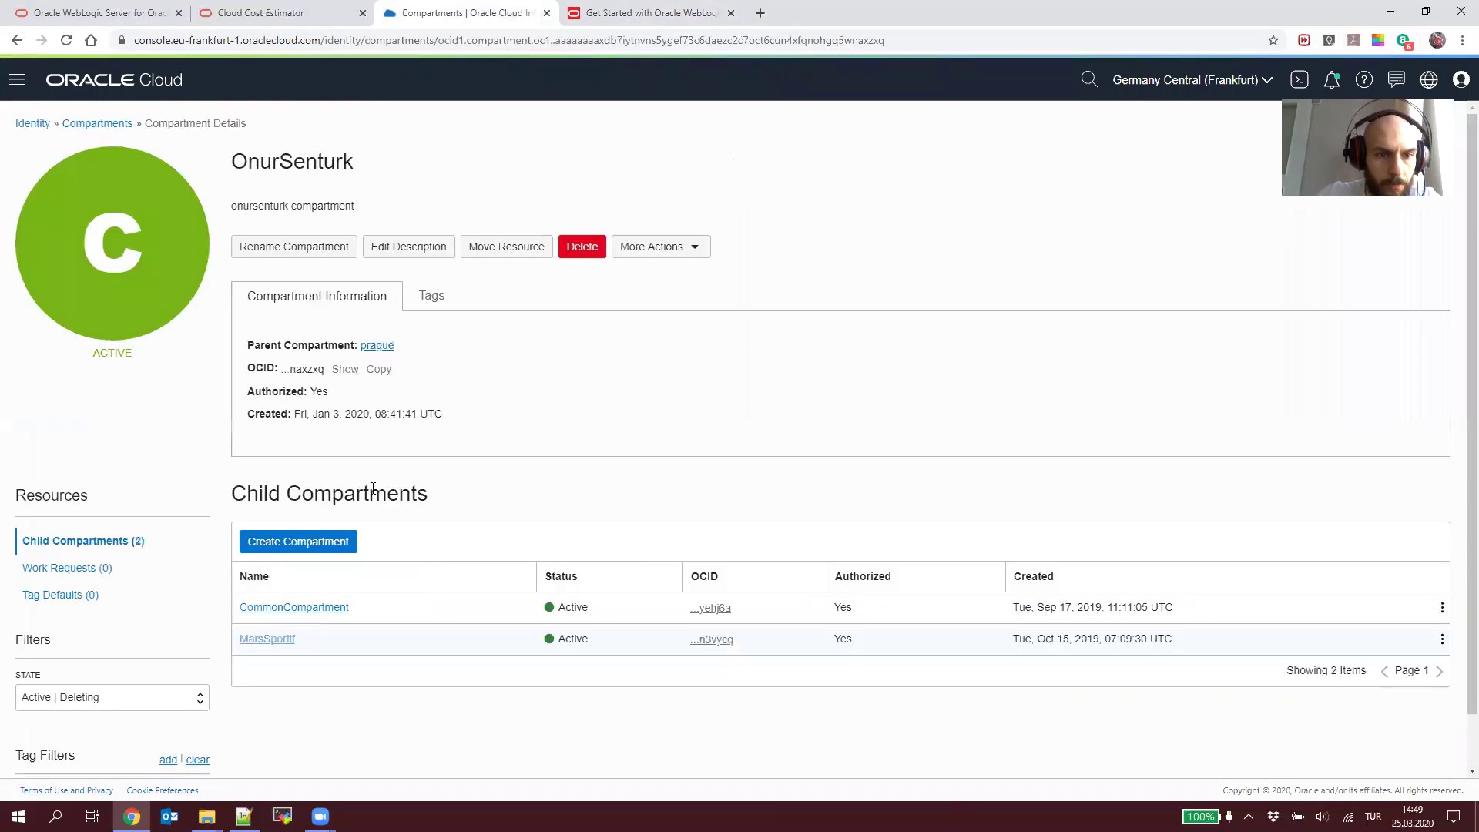
pyautogui.click(262, 608)
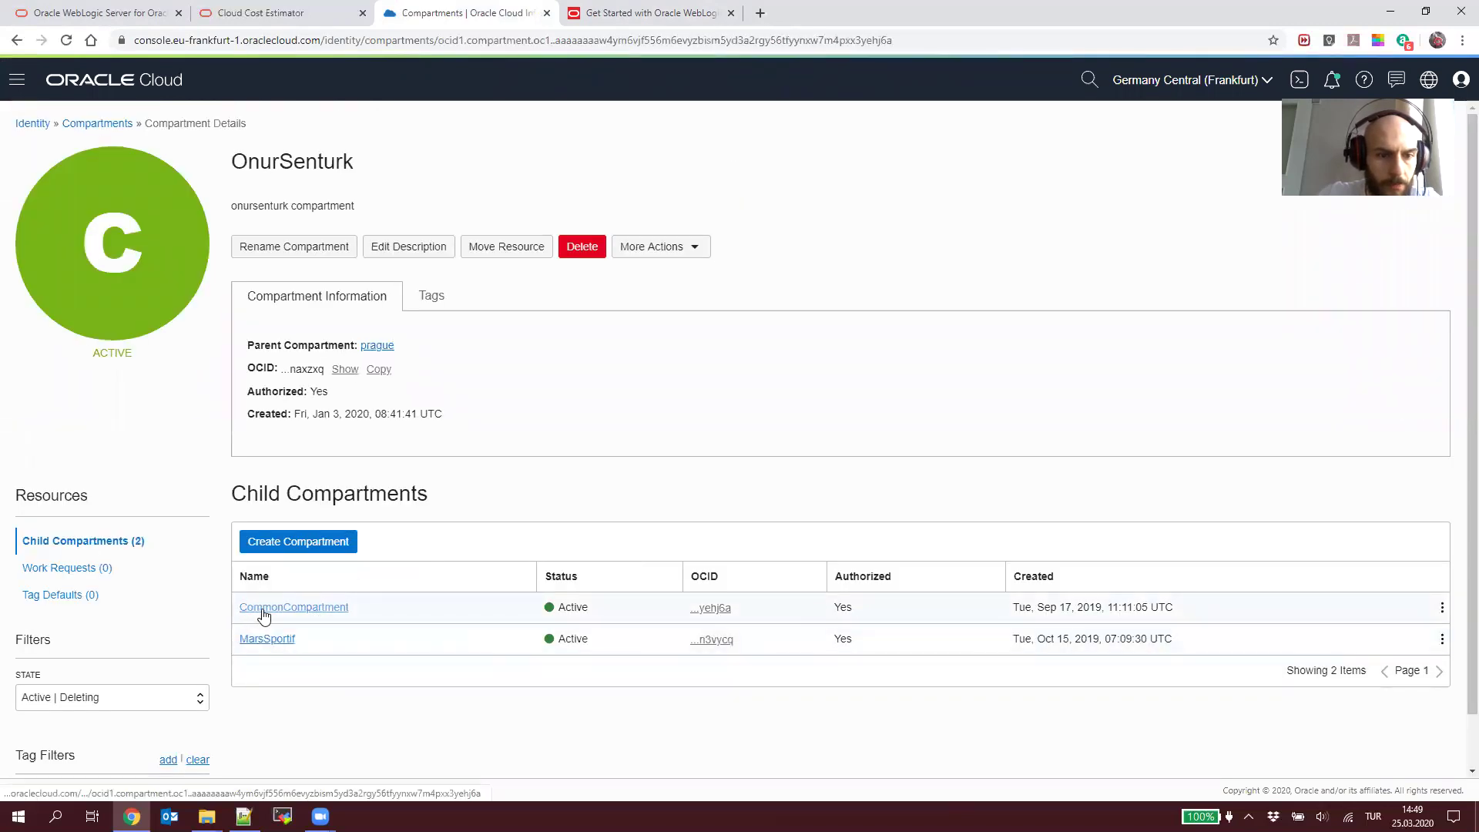
pyautogui.click(373, 371)
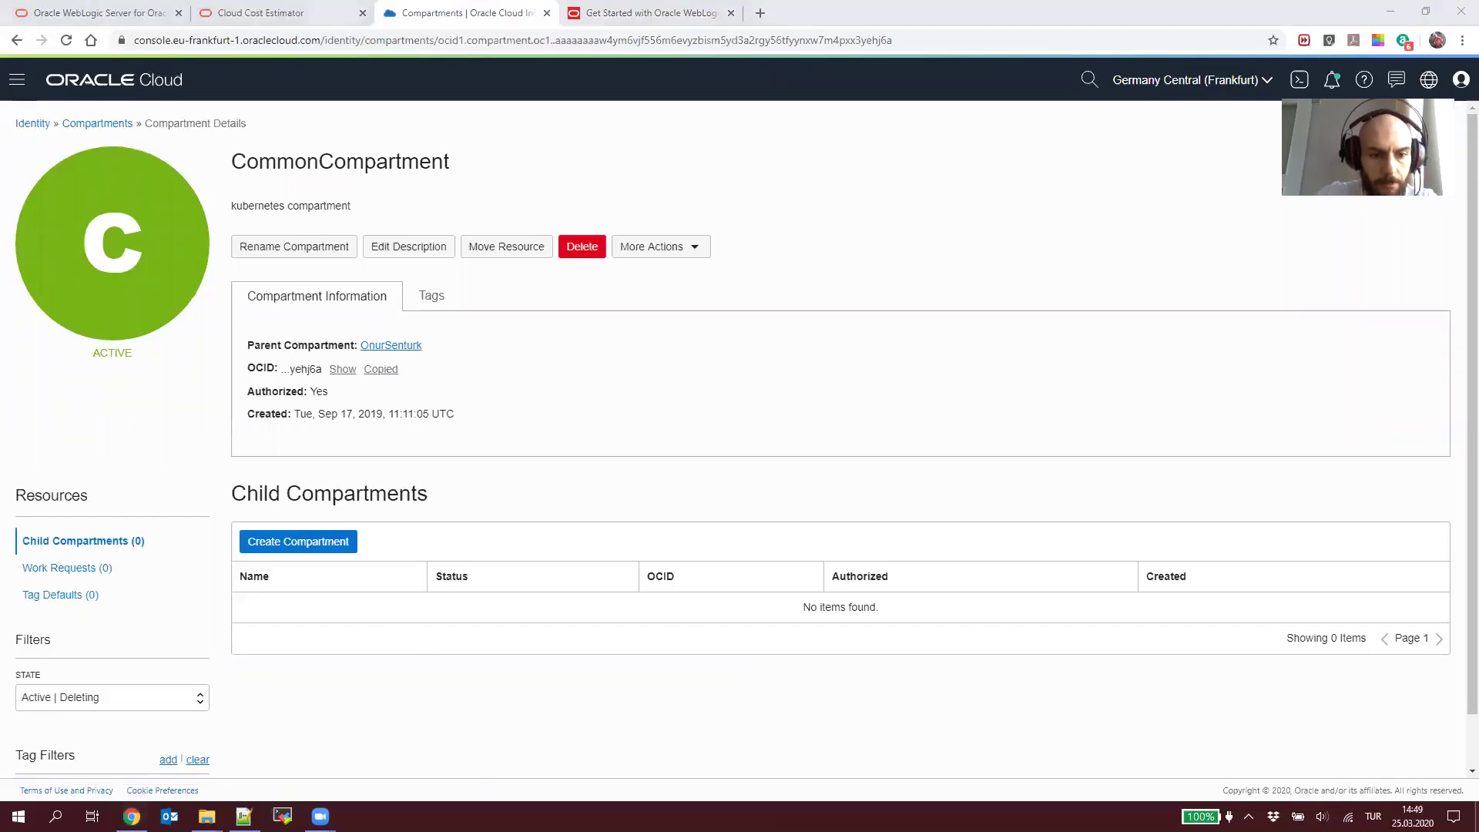
# Step: Check the compartment OCID line in the Notepad++ setup notes
pyautogui.click(244, 816)
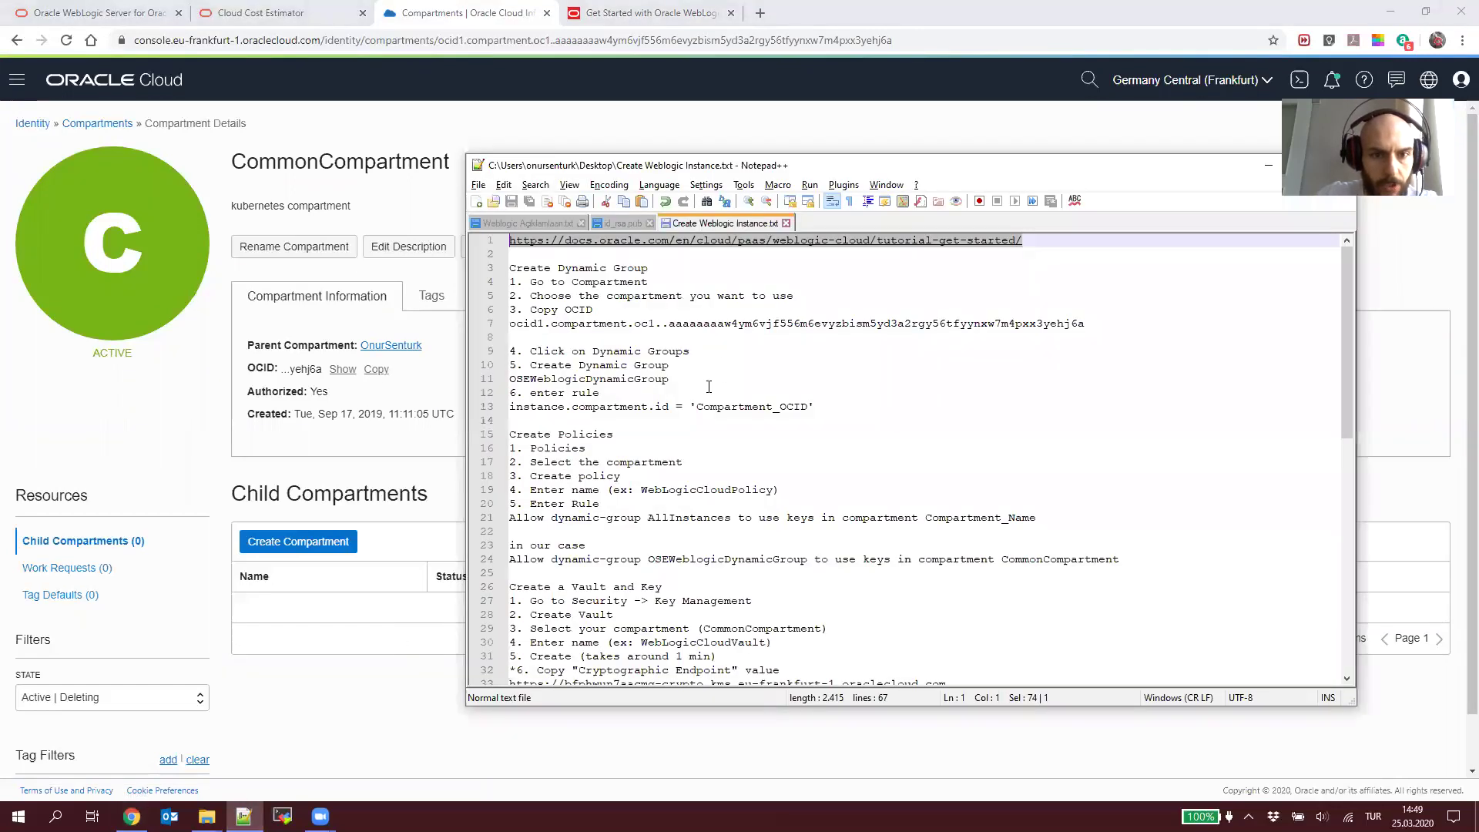
pyautogui.tripleClick(627, 322)
pyautogui.hotkey('shift', 'Left')
pyautogui.press('Right')
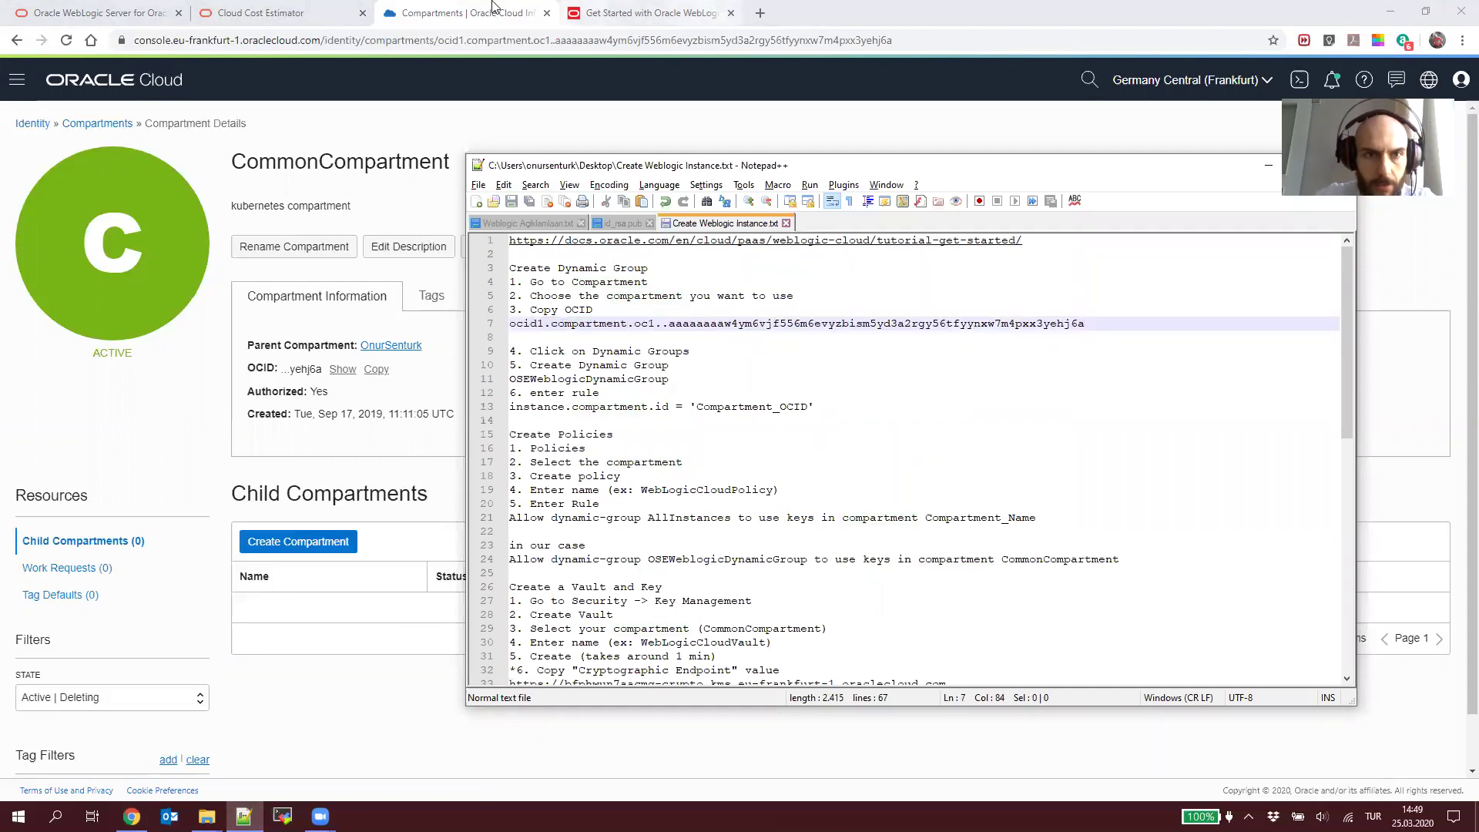
# Step: Return to the console's Identity > Dynamic Groups list
pyautogui.click(223, 162)
pyautogui.click(17, 84)
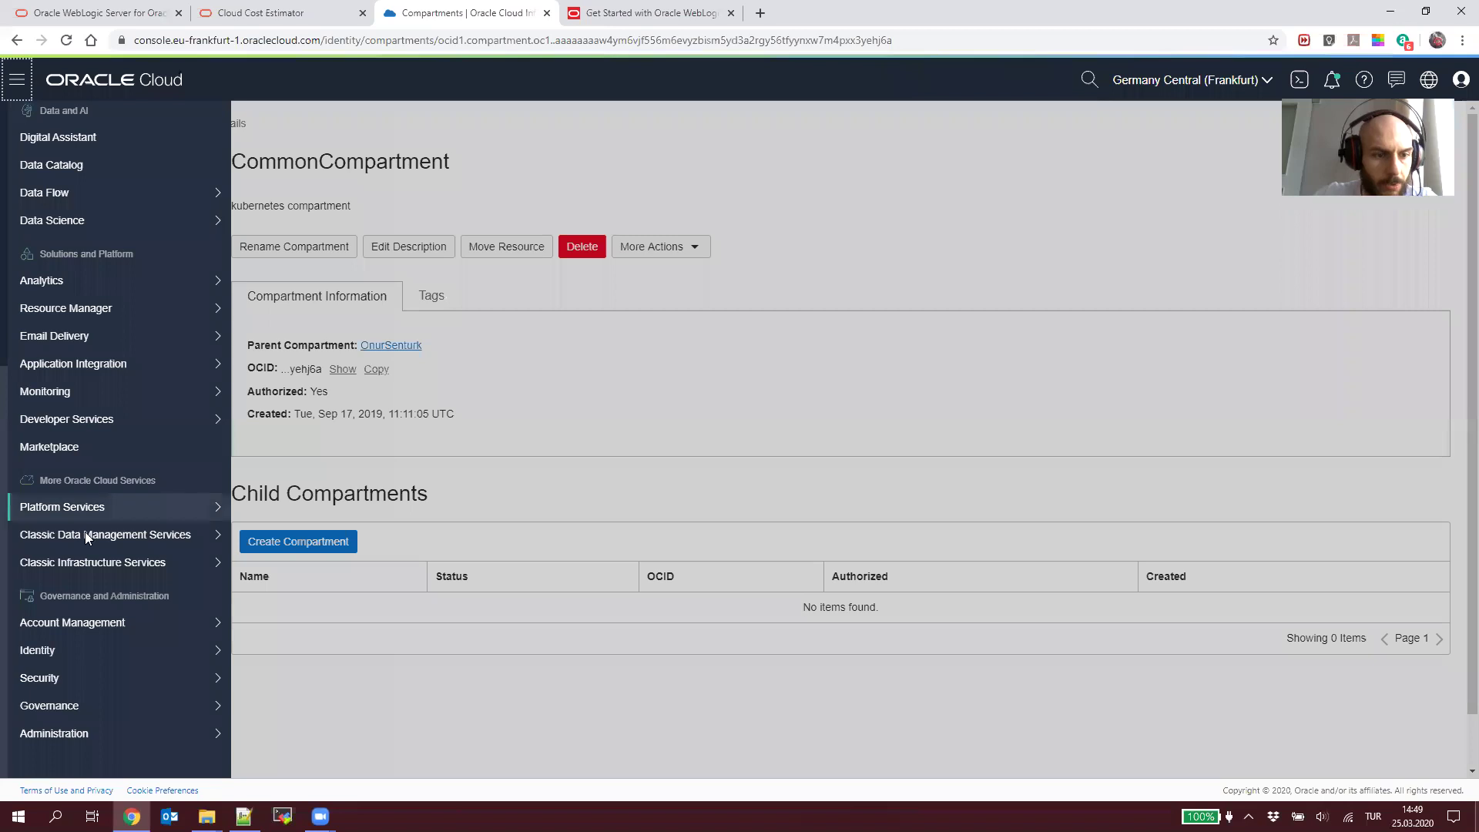
pyautogui.moveTo(152, 662)
pyautogui.click(523, 451)
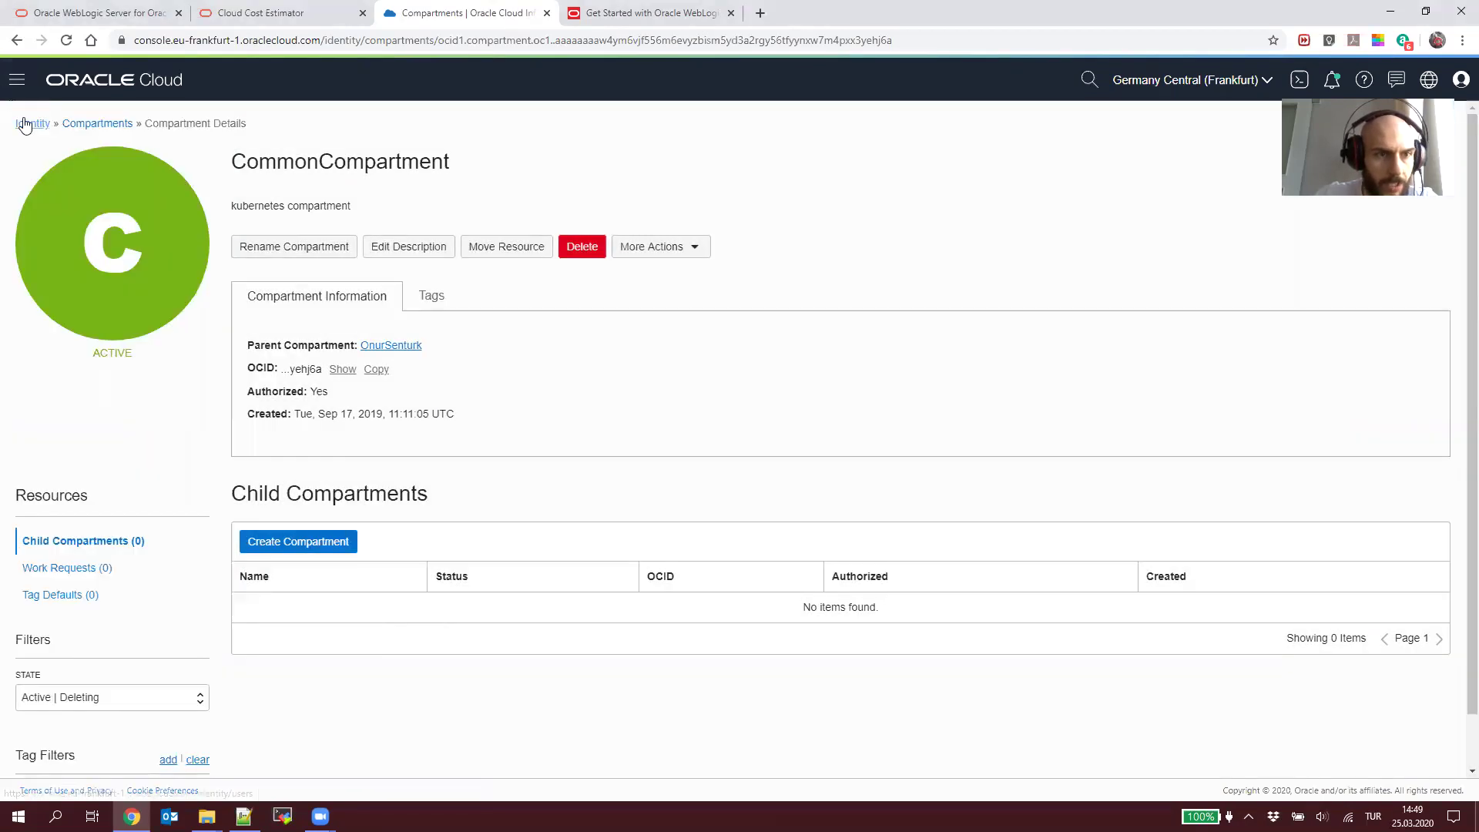
pyautogui.click(26, 123)
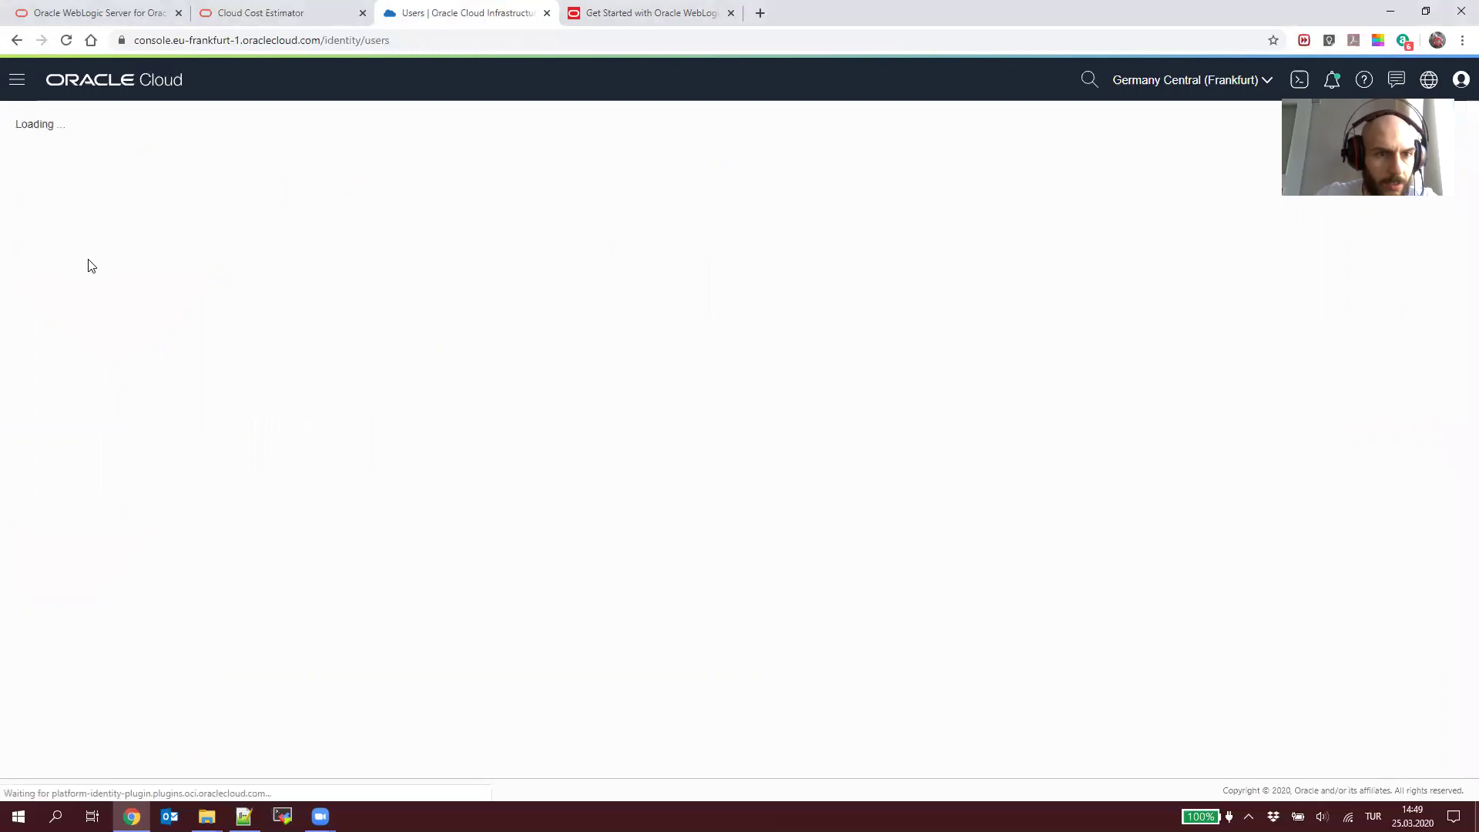
pyautogui.click(87, 261)
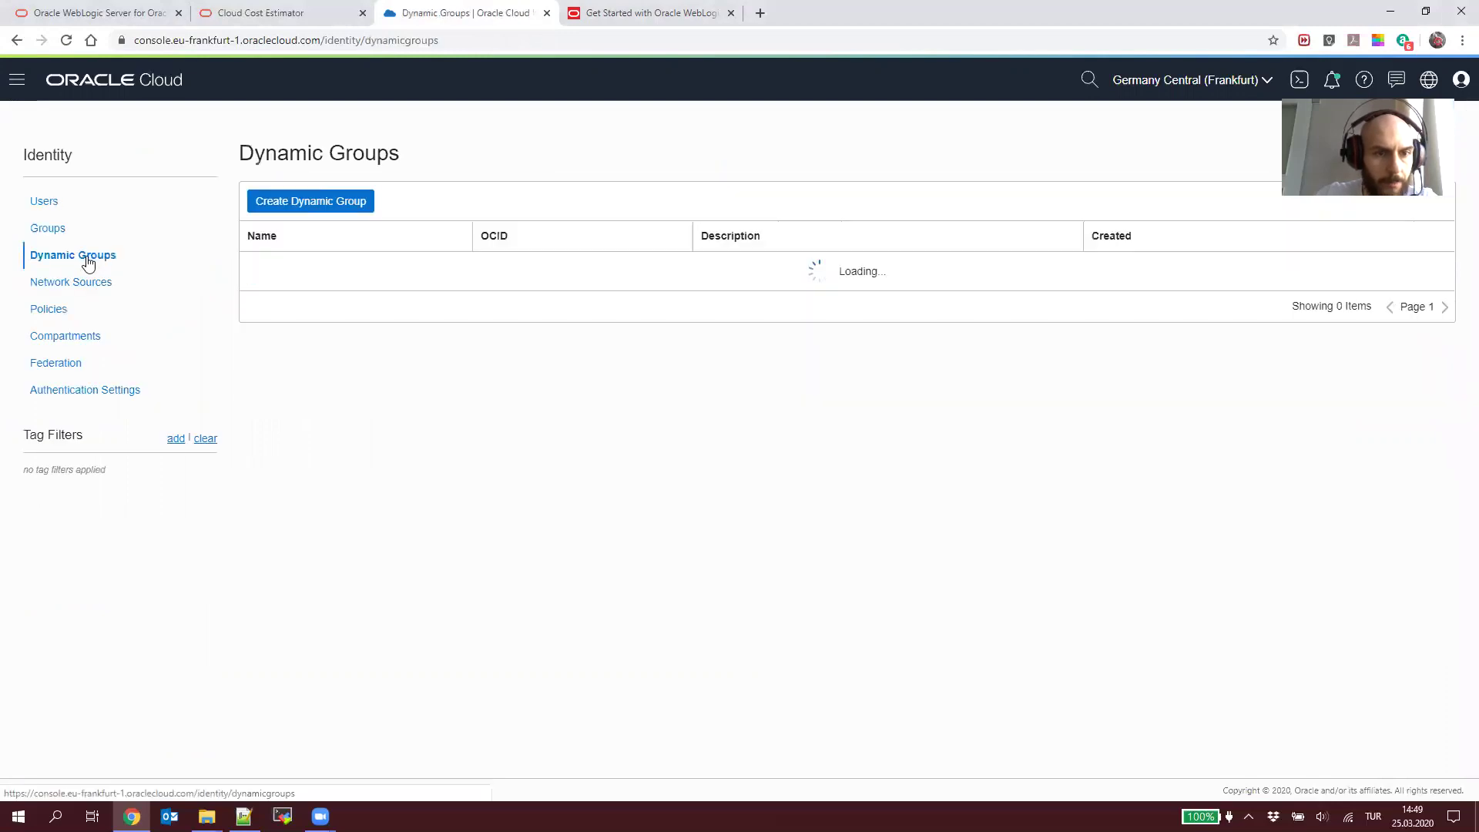
# Step: Start a new dynamic group and copy the tutorial's suggested name AllInstances
pyautogui.click(320, 214)
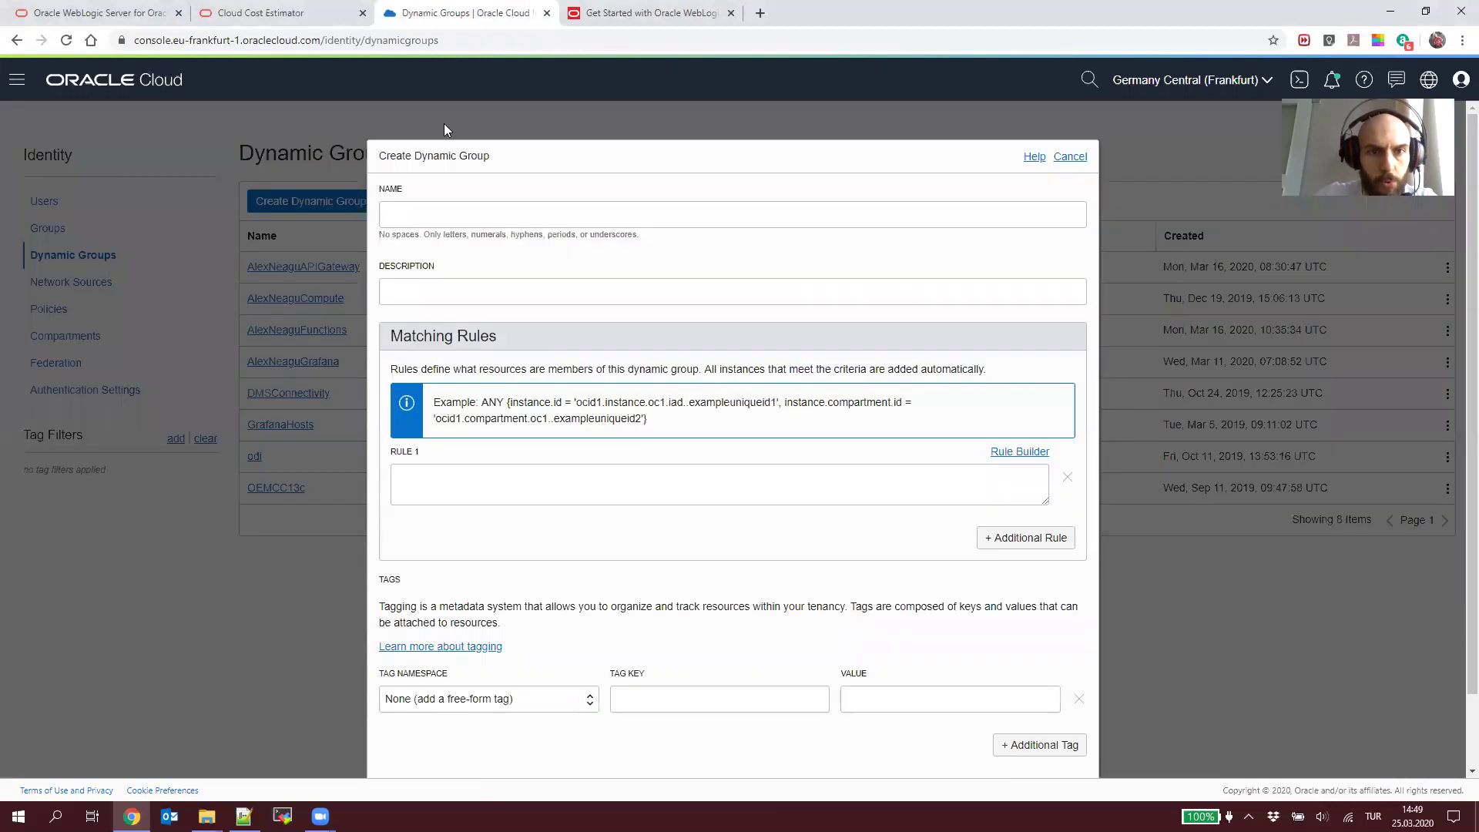
pyautogui.click(625, 14)
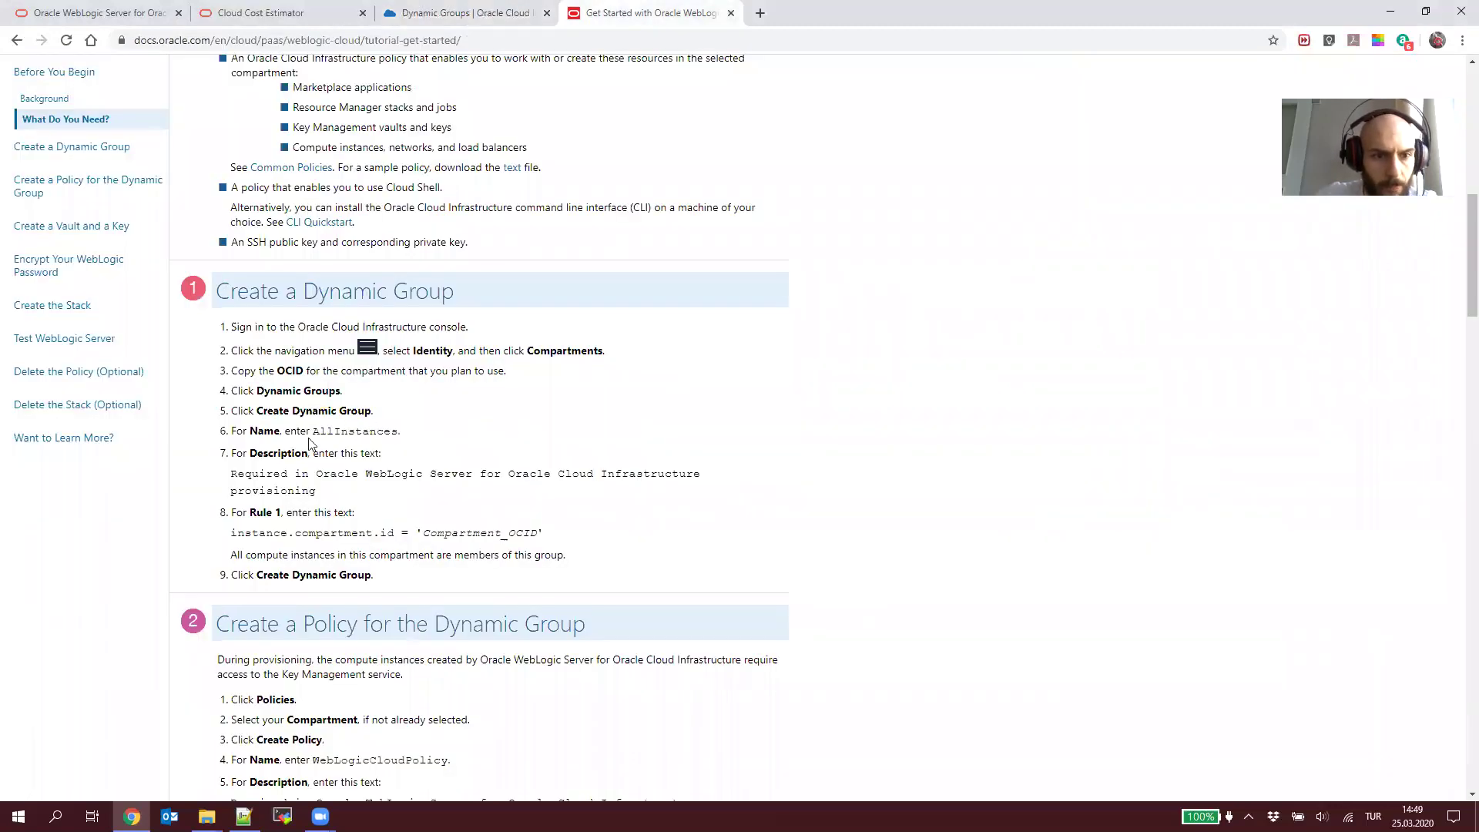
pyautogui.doubleClick(330, 430)
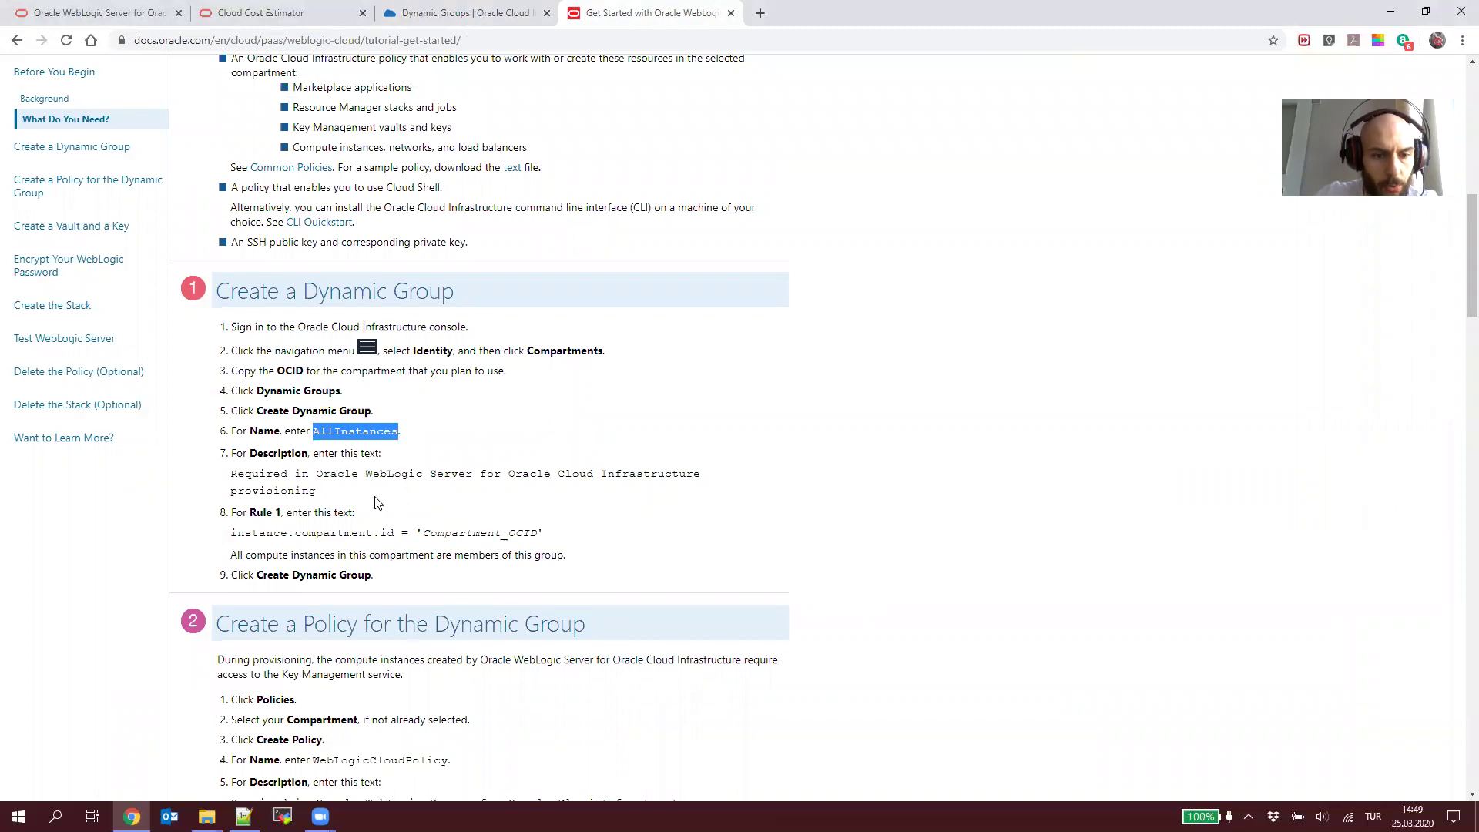
pyautogui.hotkey('alt', 'Tab')
pyautogui.click(462, 13)
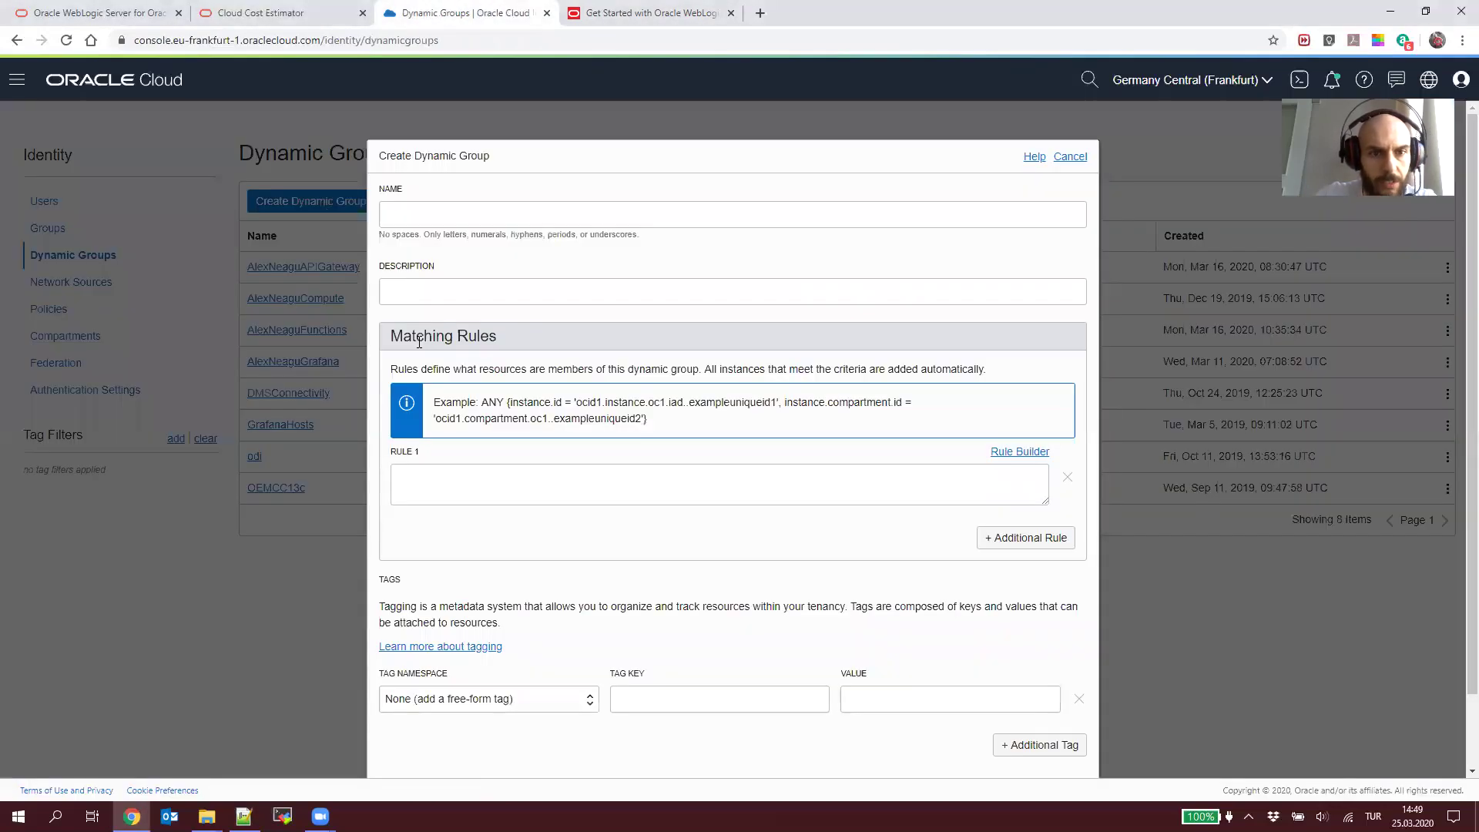
# Step: Name the dynamic group OSE_Weblogic and reuse OSE_Weblogic as its description
pyautogui.click(467, 216)
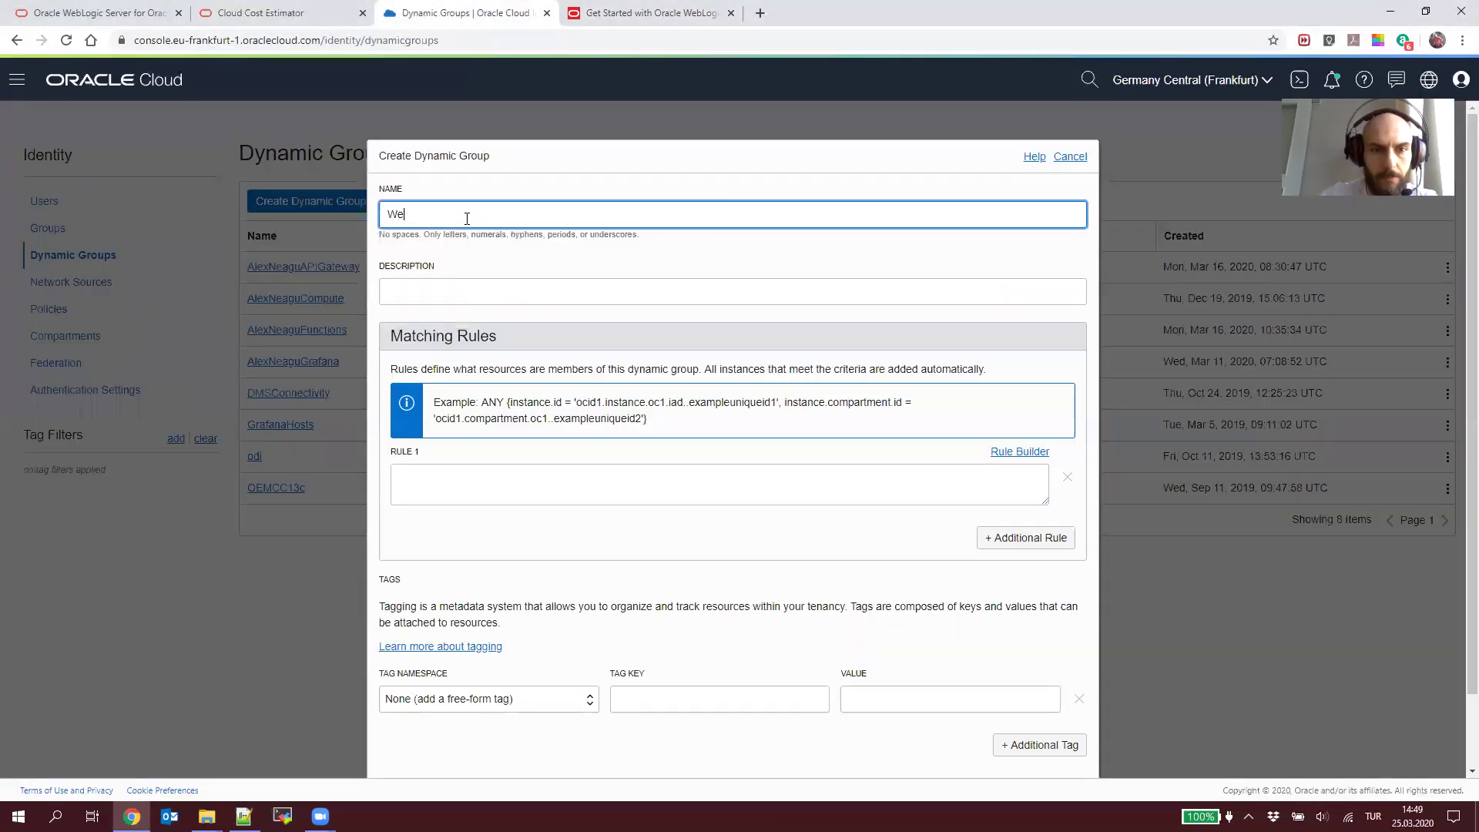
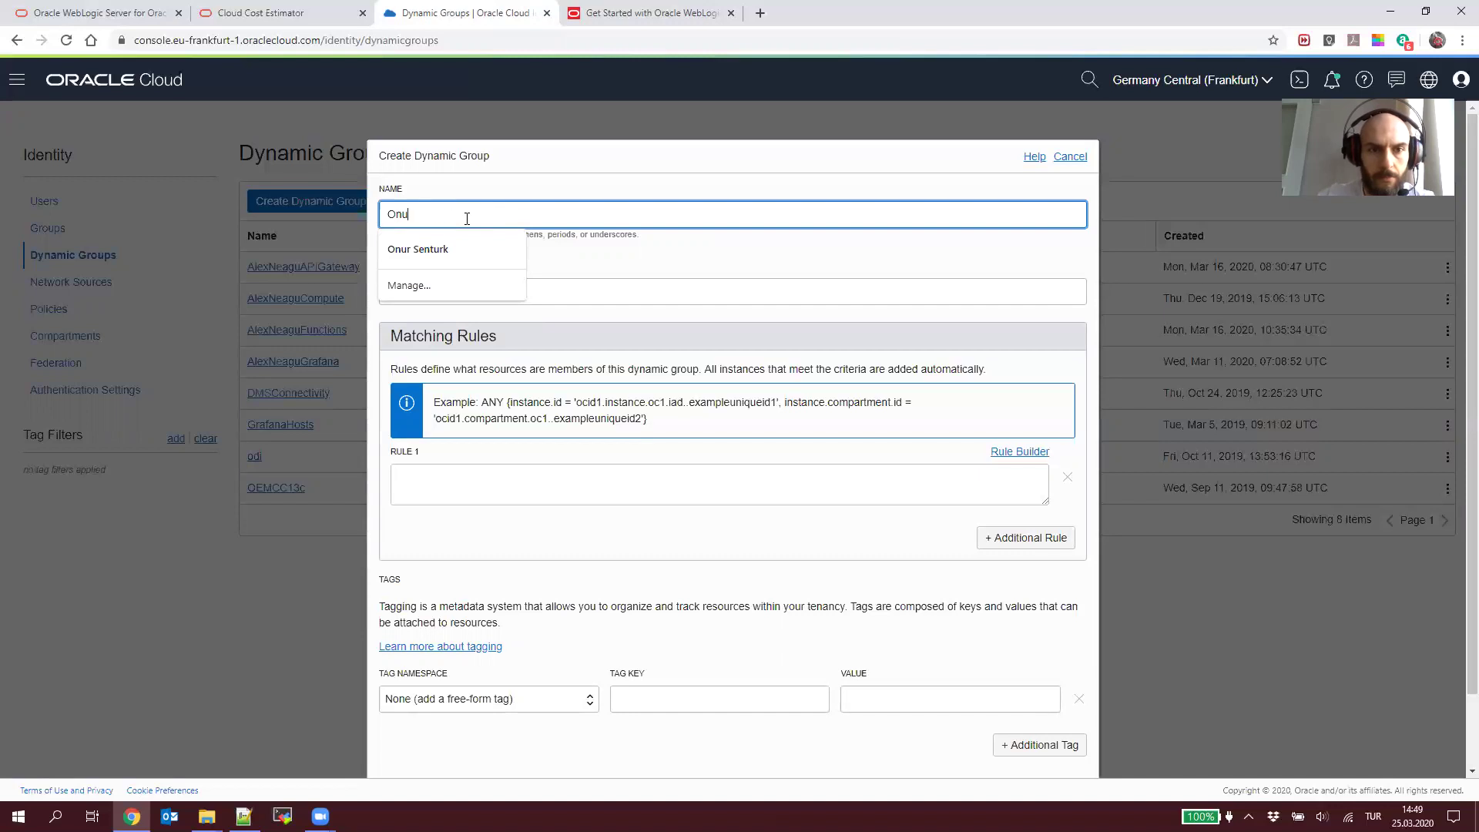
pyautogui.write('OSE_Weblogic')
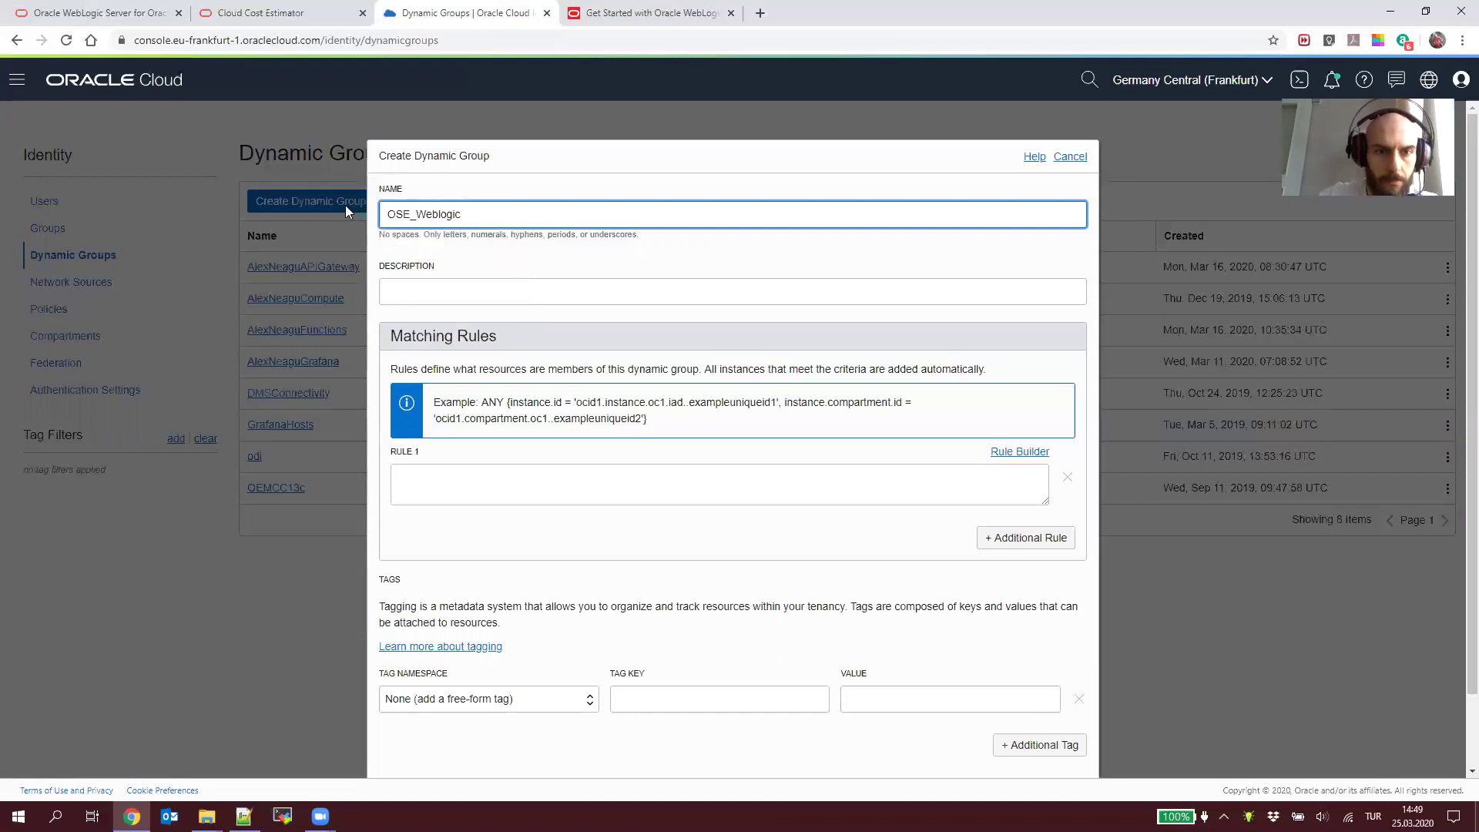
pyautogui.hotkey('ctrl', 'a')
pyautogui.hotkey('ctrl', 'c')
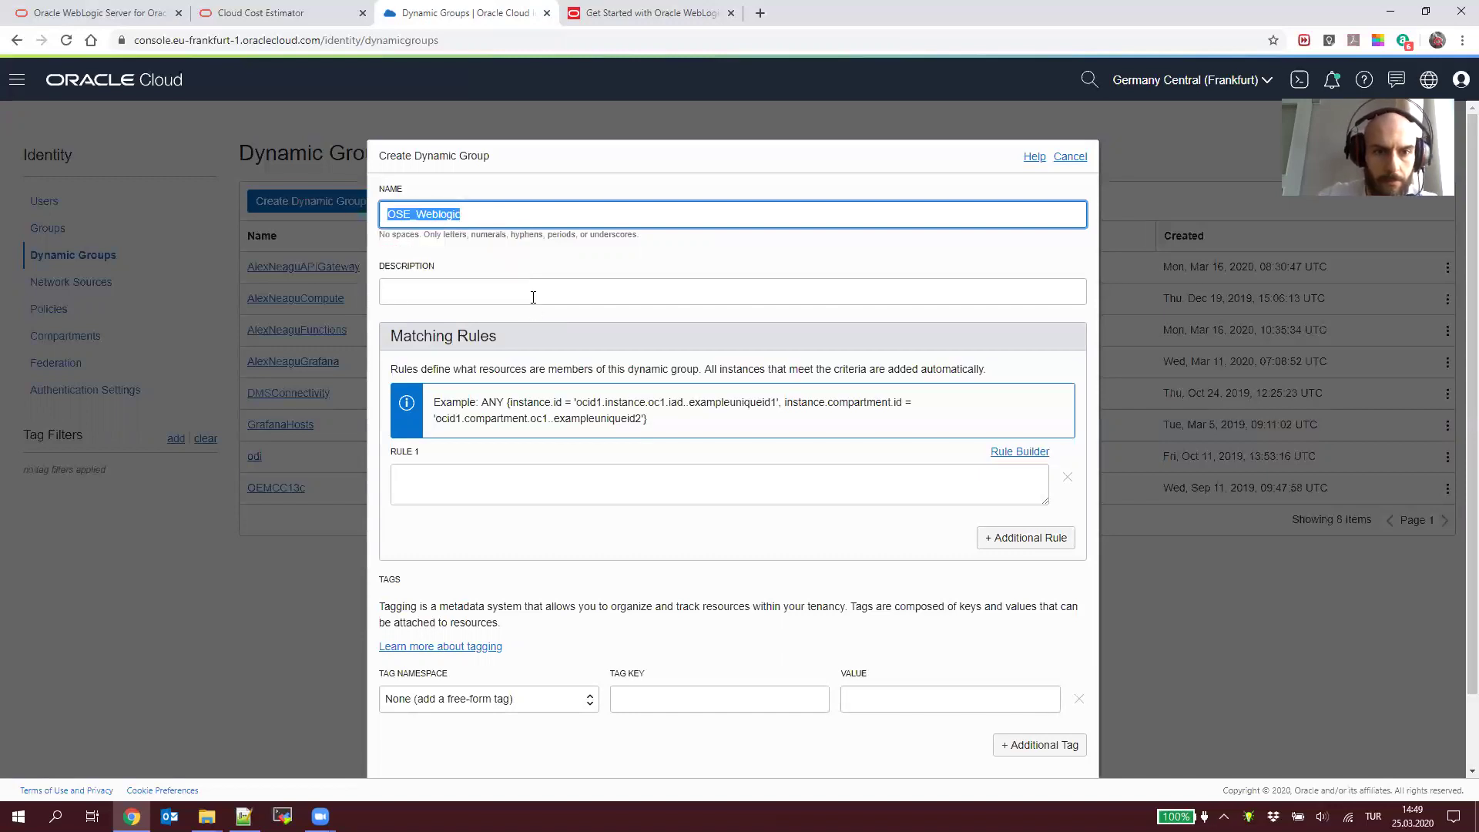
pyautogui.press('Tab')
pyautogui.hotkey('ctrl', 'v')
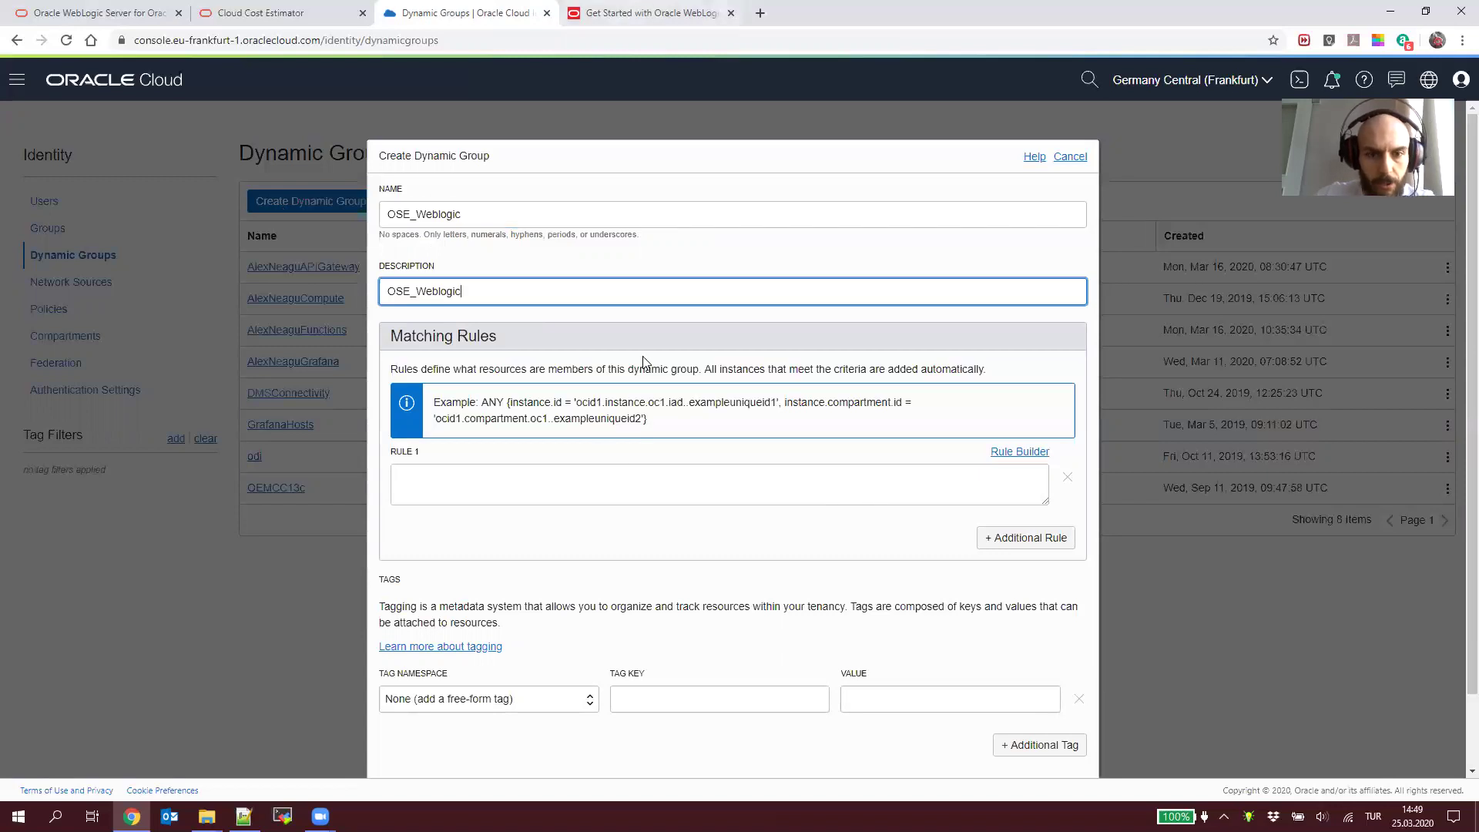
# Step: Paste the tutorial's matching rule into the Rule 1 field
pyautogui.hotkey('ctrl', 'Tab')
pyautogui.click(256, 535)
pyautogui.moveTo(234, 535); pyautogui.dragTo(560, 539)
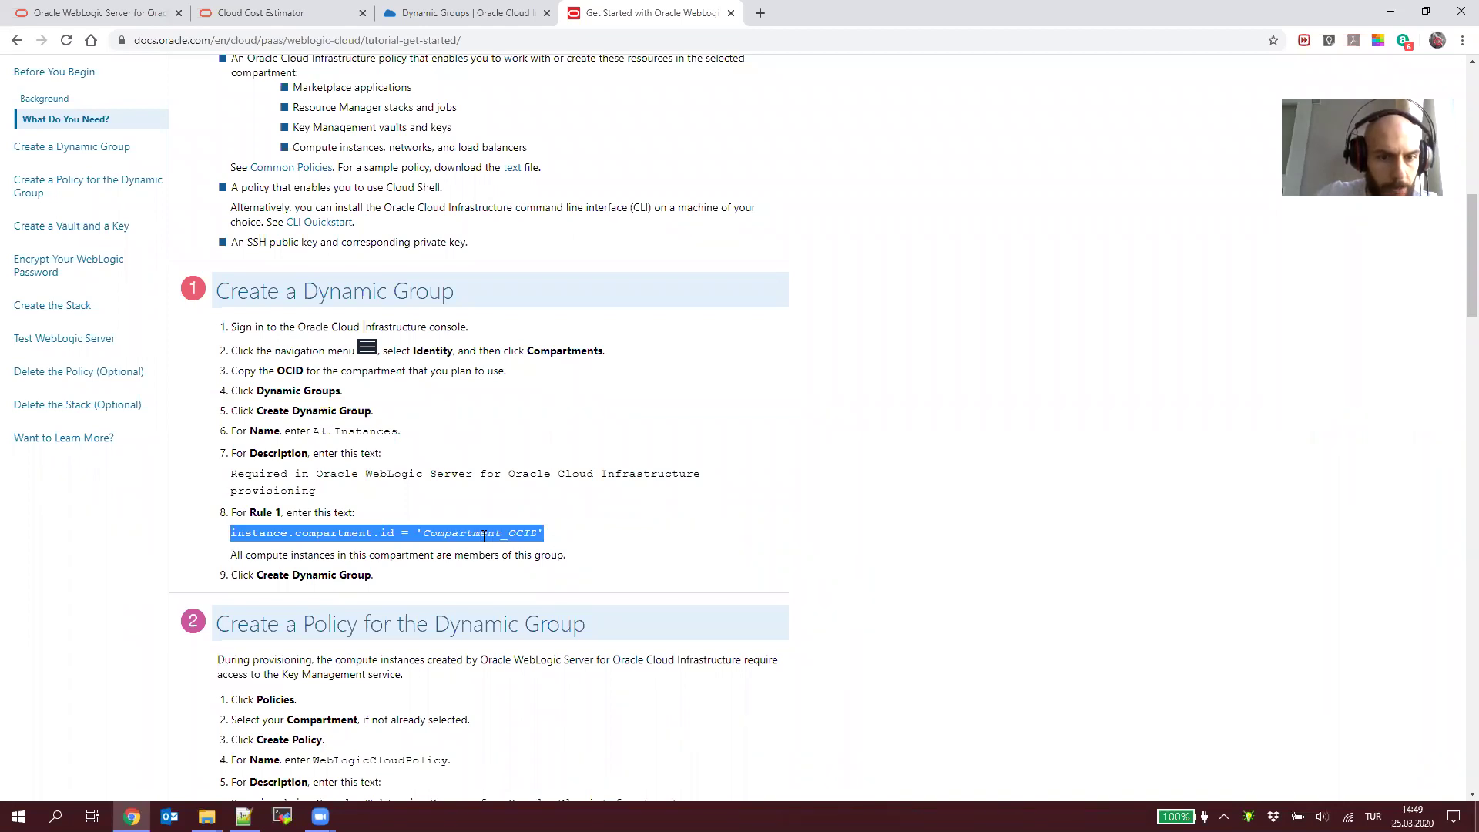
pyautogui.hotkey('alt', 'Tab')
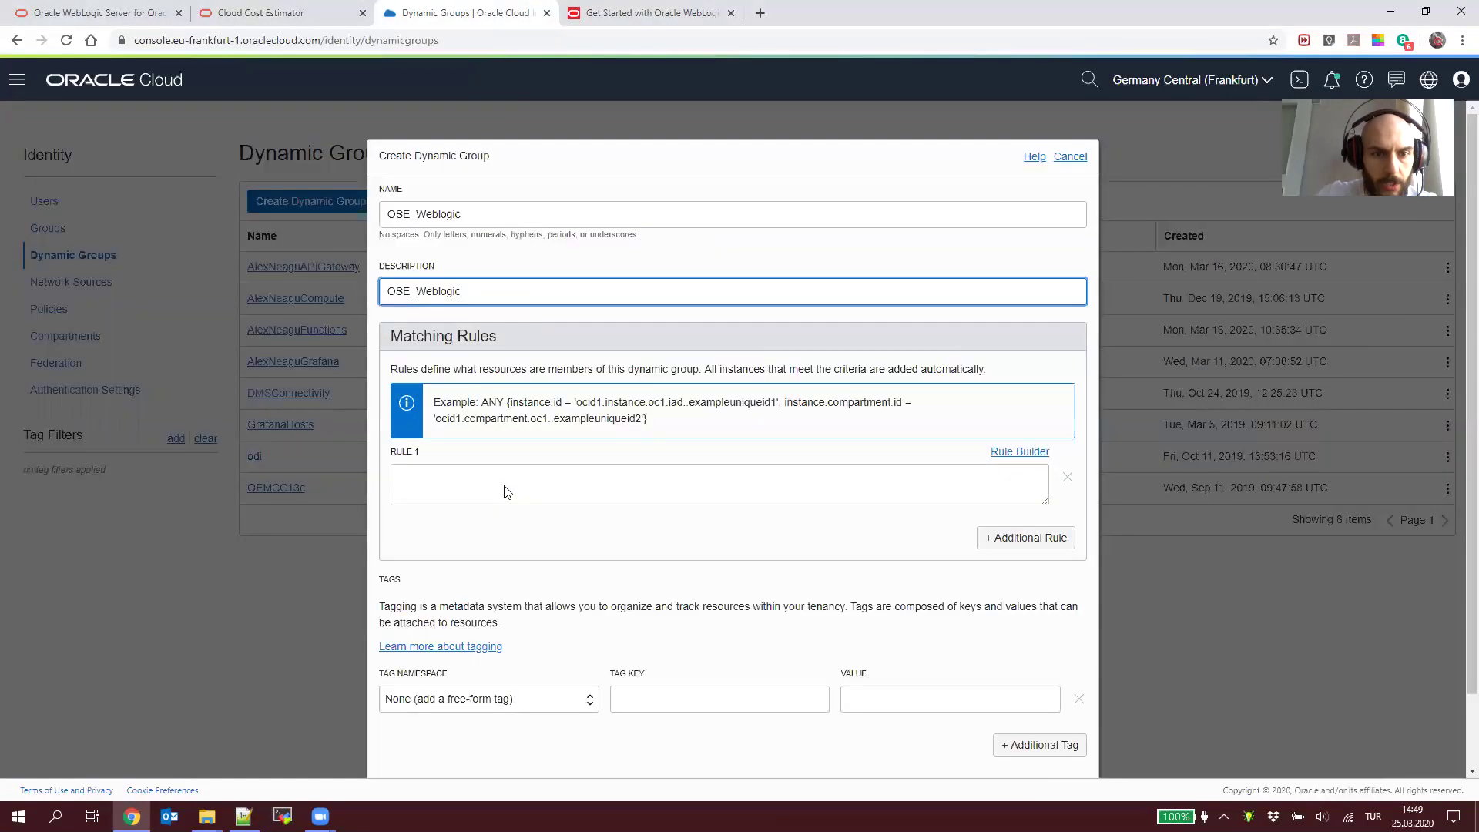
pyautogui.hotkey('alt', 'Tab')
pyautogui.hotkey('ctrl', 'shift', 'Tab')
pyautogui.click(507, 491)
pyautogui.hotkey('ctrl', 'v')
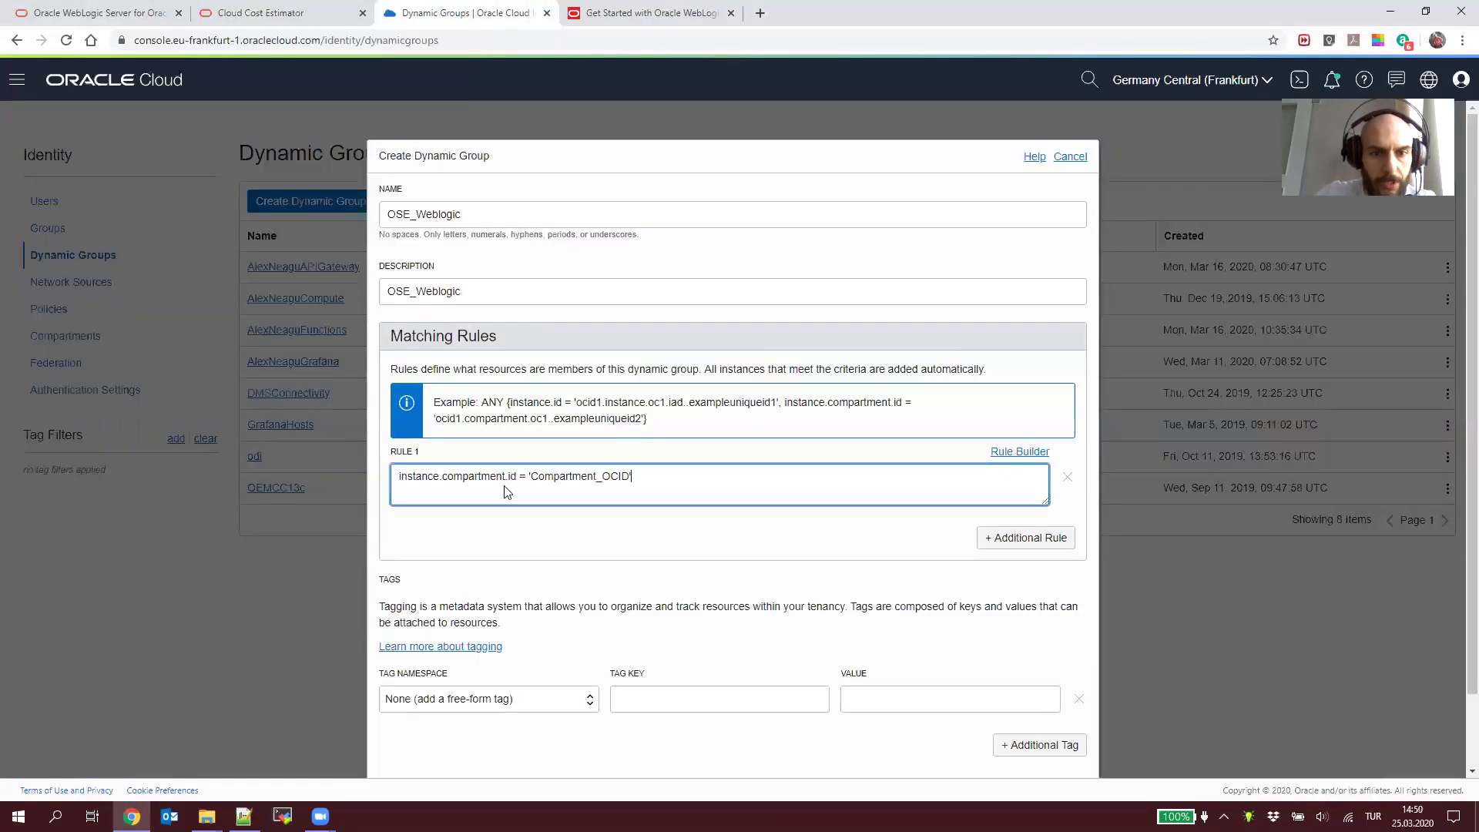
# Step: Replace Compartment_OCID in Rule 1 with the copied compartment OCID and create the group
pyautogui.hotkey('alt', 'Tab')
pyautogui.tripleClick(579, 327)
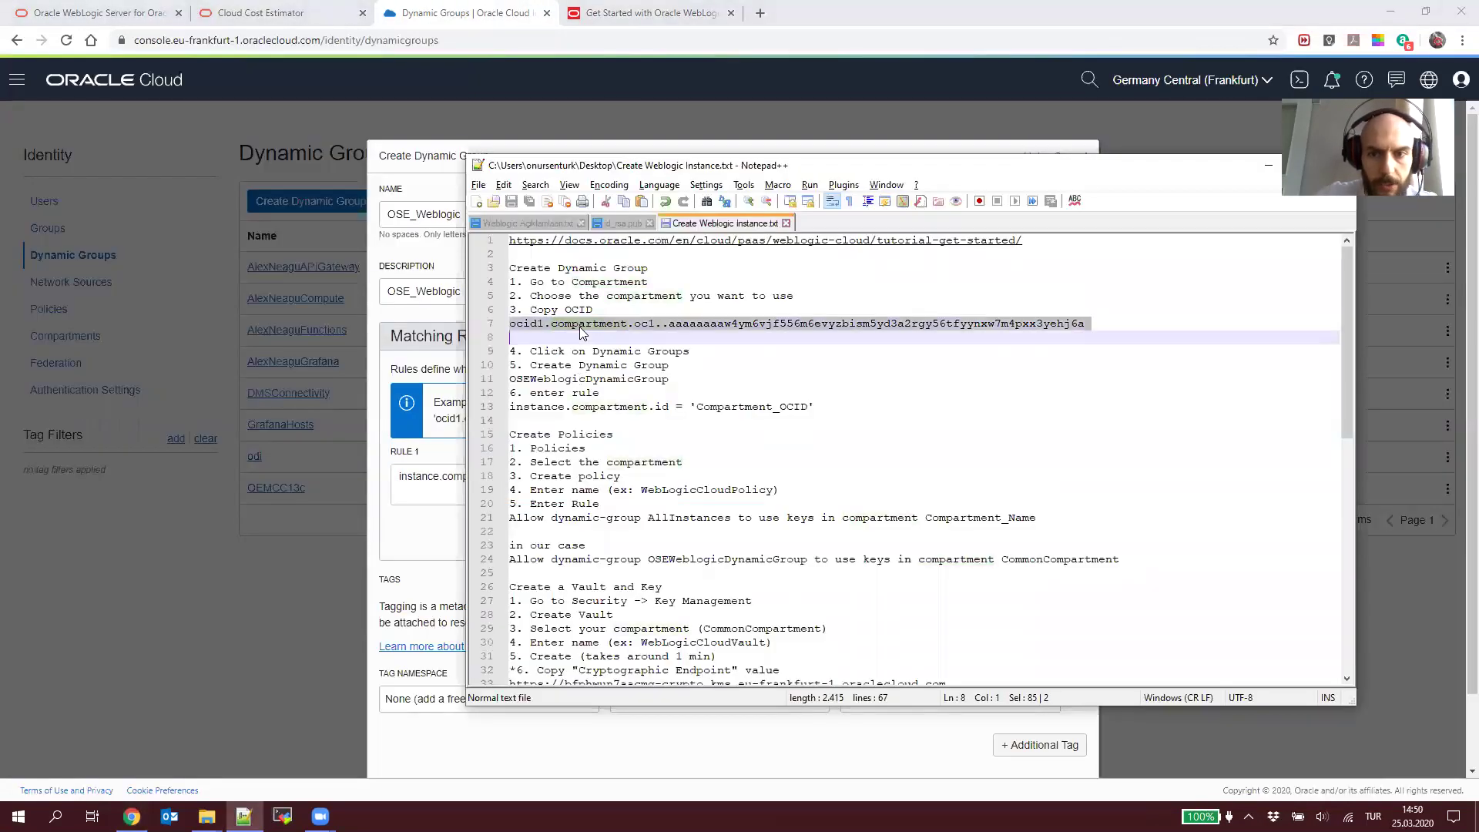
pyautogui.hotkey('shift', 'Left')
pyautogui.hotkey('ctrl', 'c')
pyautogui.hotkey('alt', 'Tab')
pyautogui.doubleClick(593, 476)
pyautogui.hotkey('ctrl', 'v')
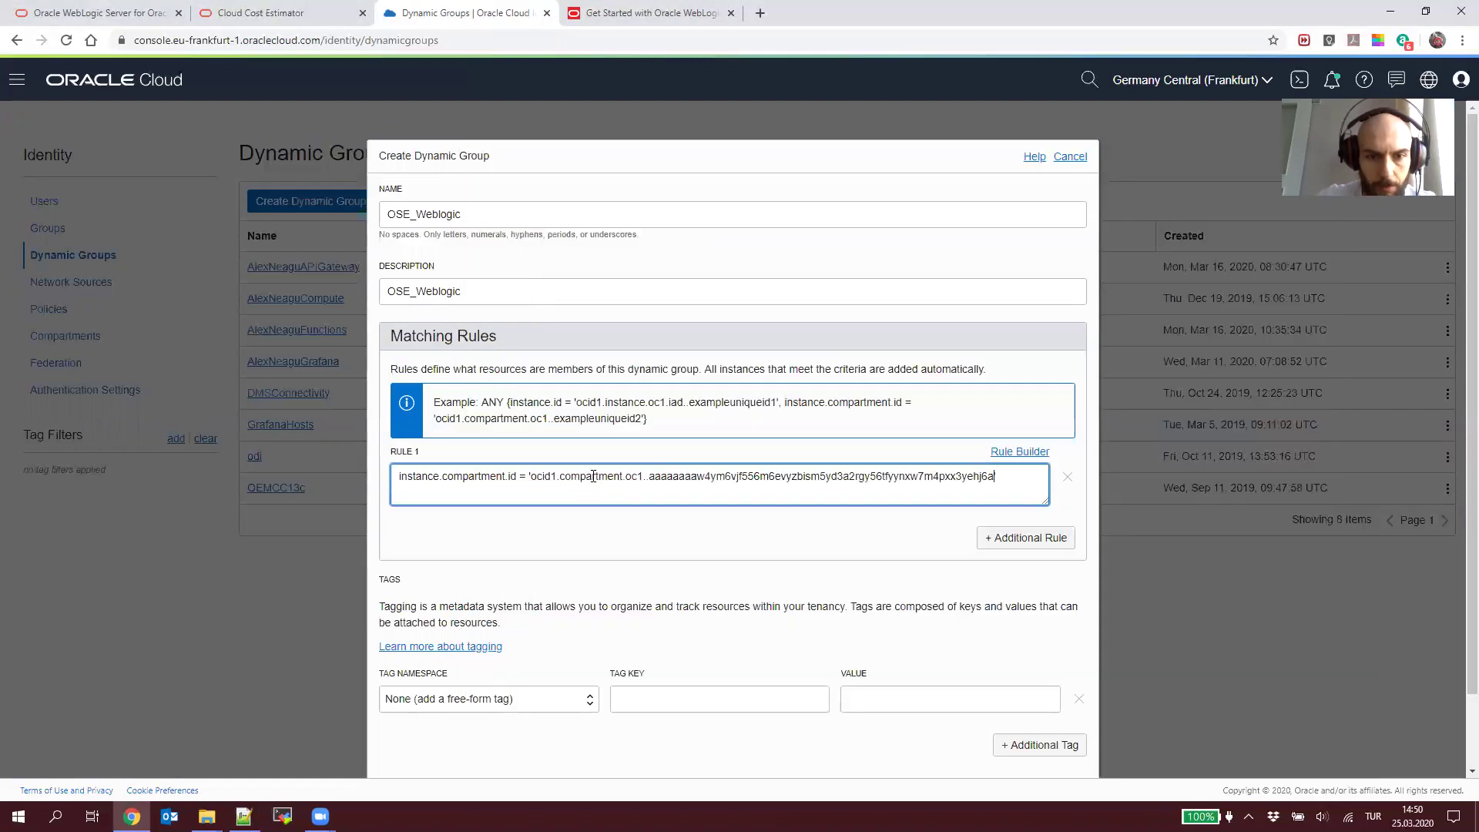
pyautogui.scroll(-2, 693, 628)
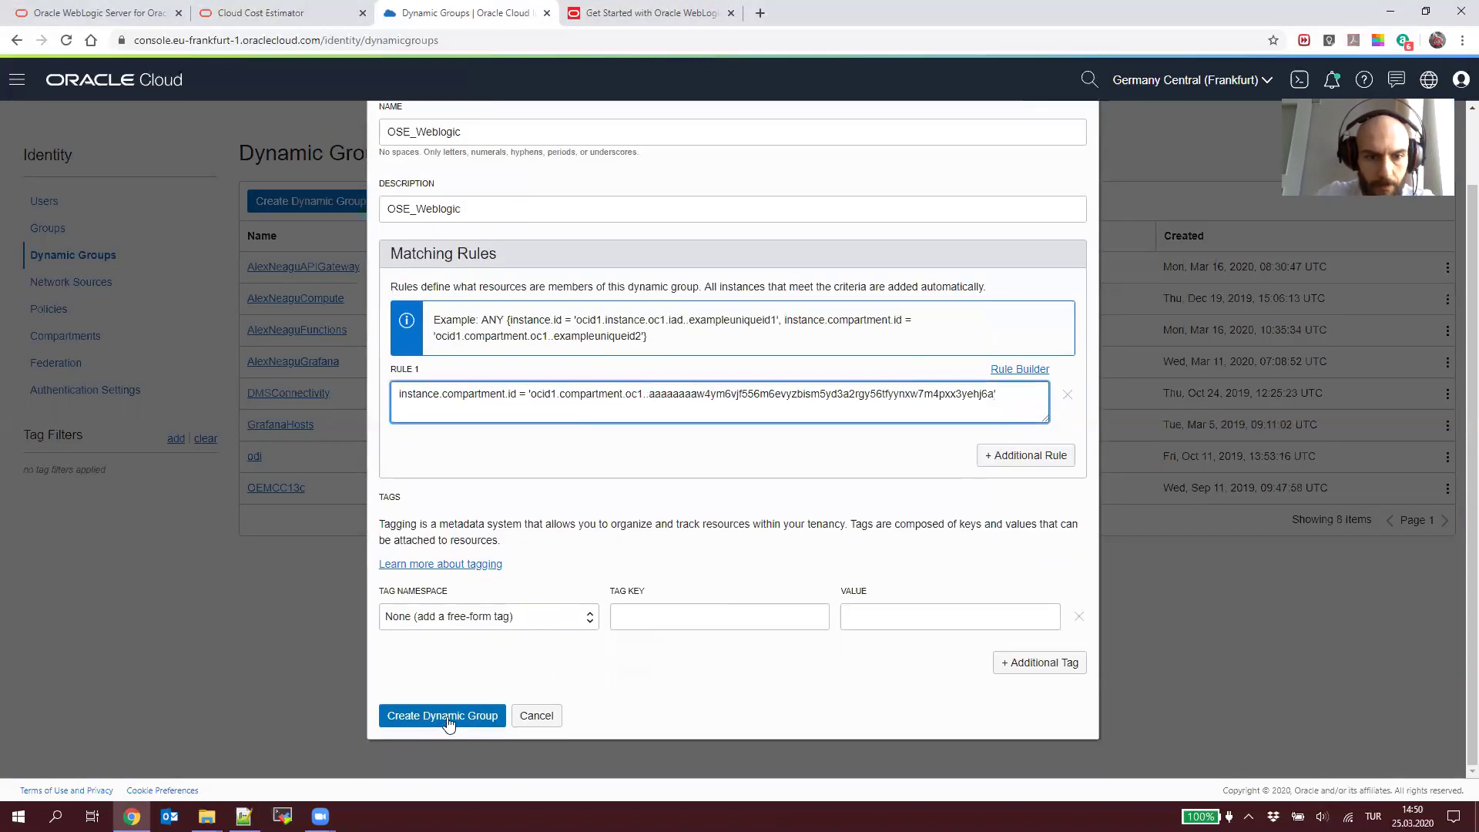
pyautogui.click(449, 716)
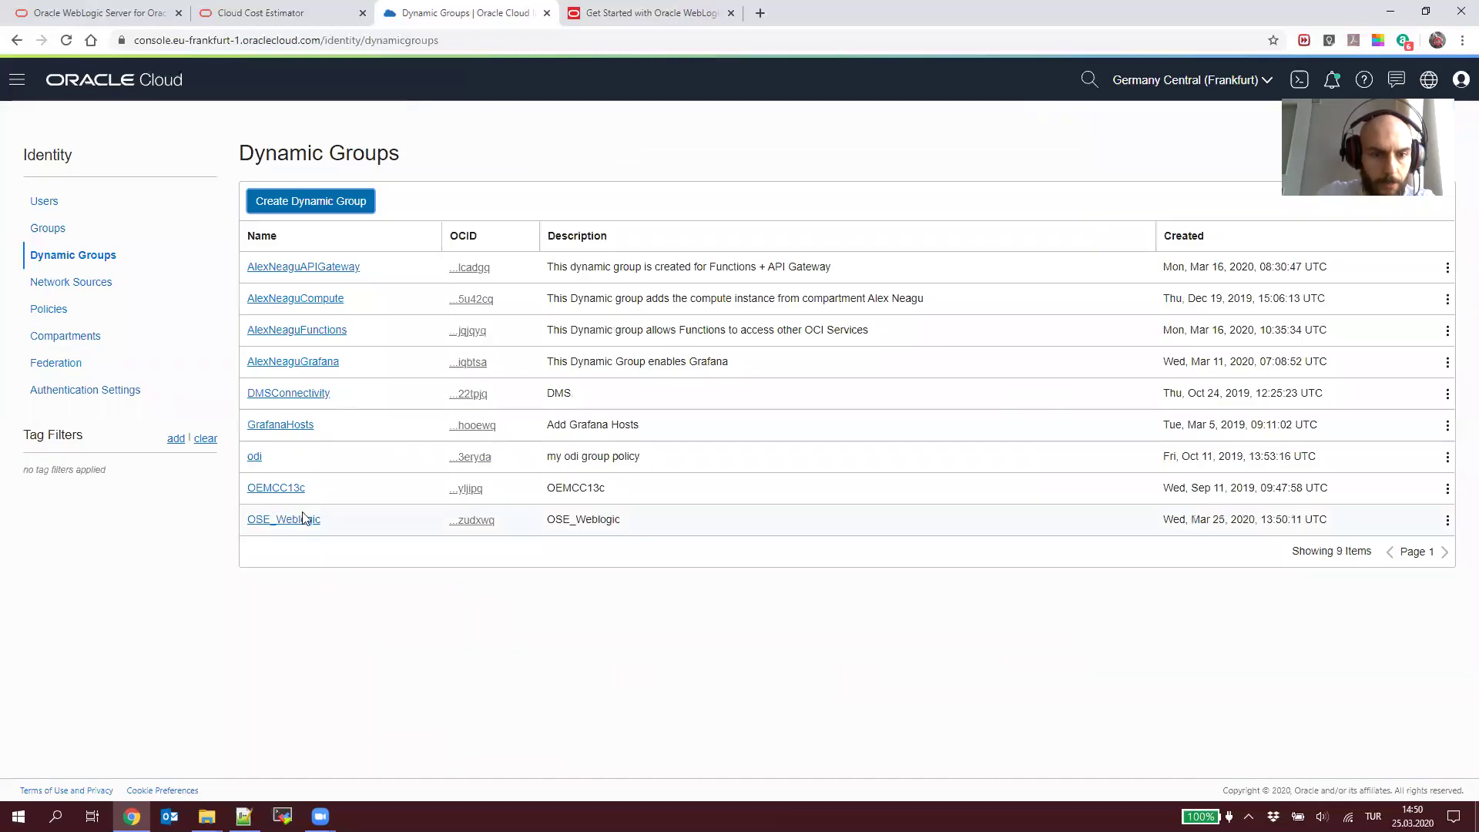
# Step: View the new group's OCID and locate the policy section in the tutorial
pyautogui.click(471, 519)
pyautogui.hotkey('alt', 'Tab')
pyautogui.hotkey('alt', 'Tab')
pyautogui.hotkey('ctrl', 'Tab')
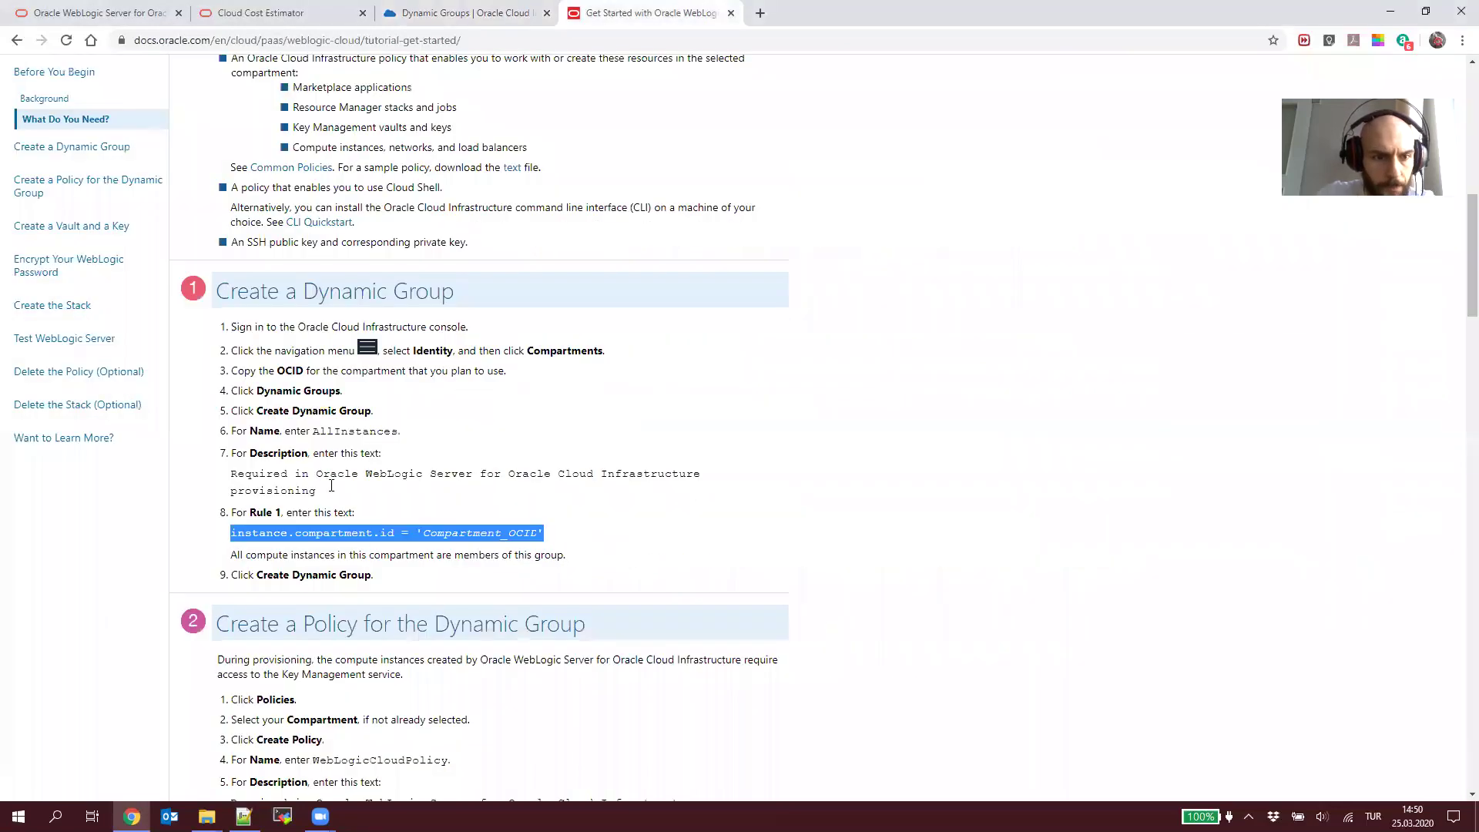
pyautogui.scroll(-3, 328, 577)
pyautogui.doubleClick(324, 395)
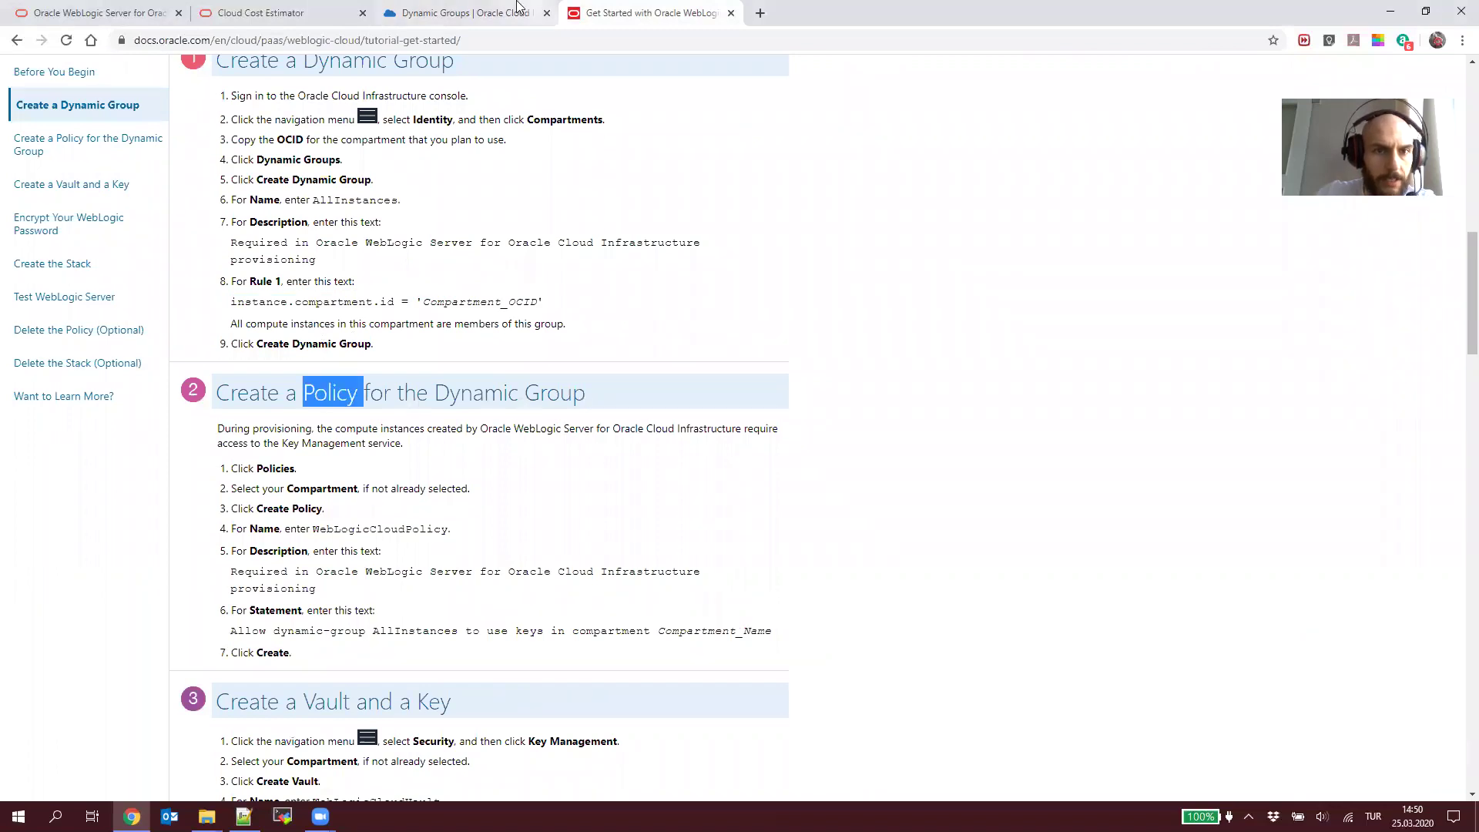
pyautogui.hotkey('ctrl', 'shift', 'Tab')
# Step: Start a new policy in CommonCompartment from the Policies list
pyautogui.click(43, 309)
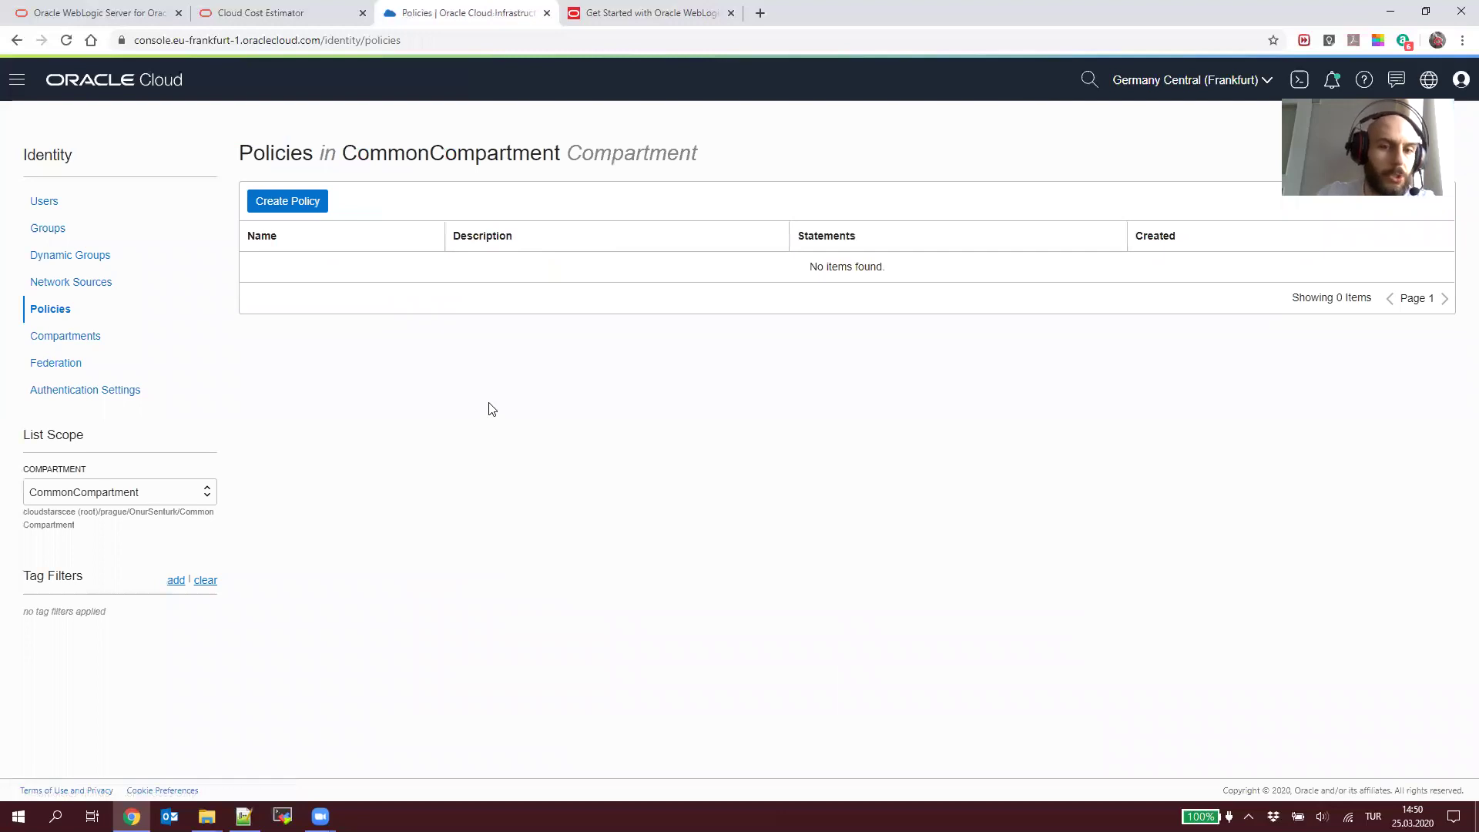
pyautogui.click(307, 207)
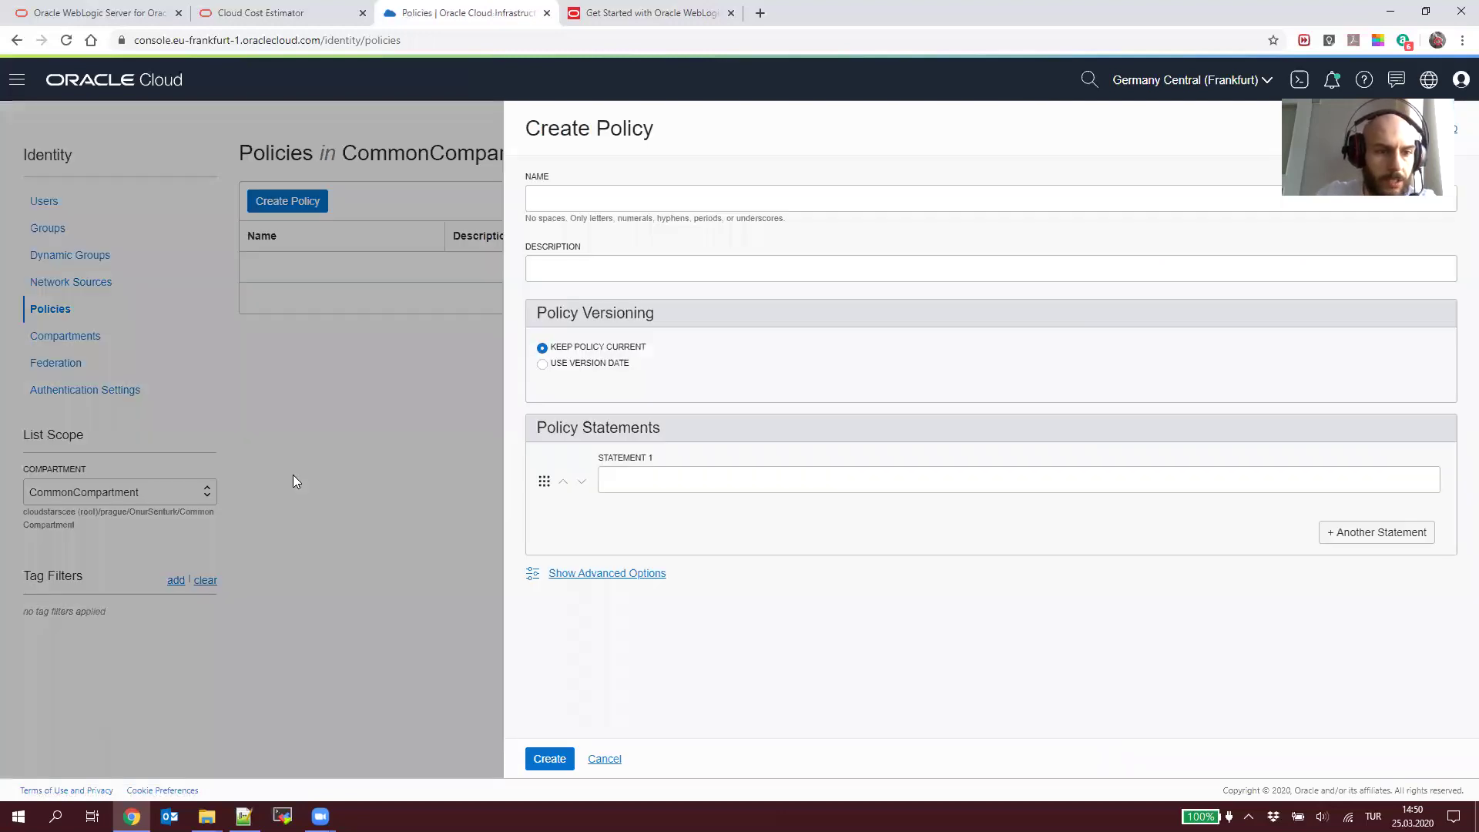
pyautogui.click(108, 494)
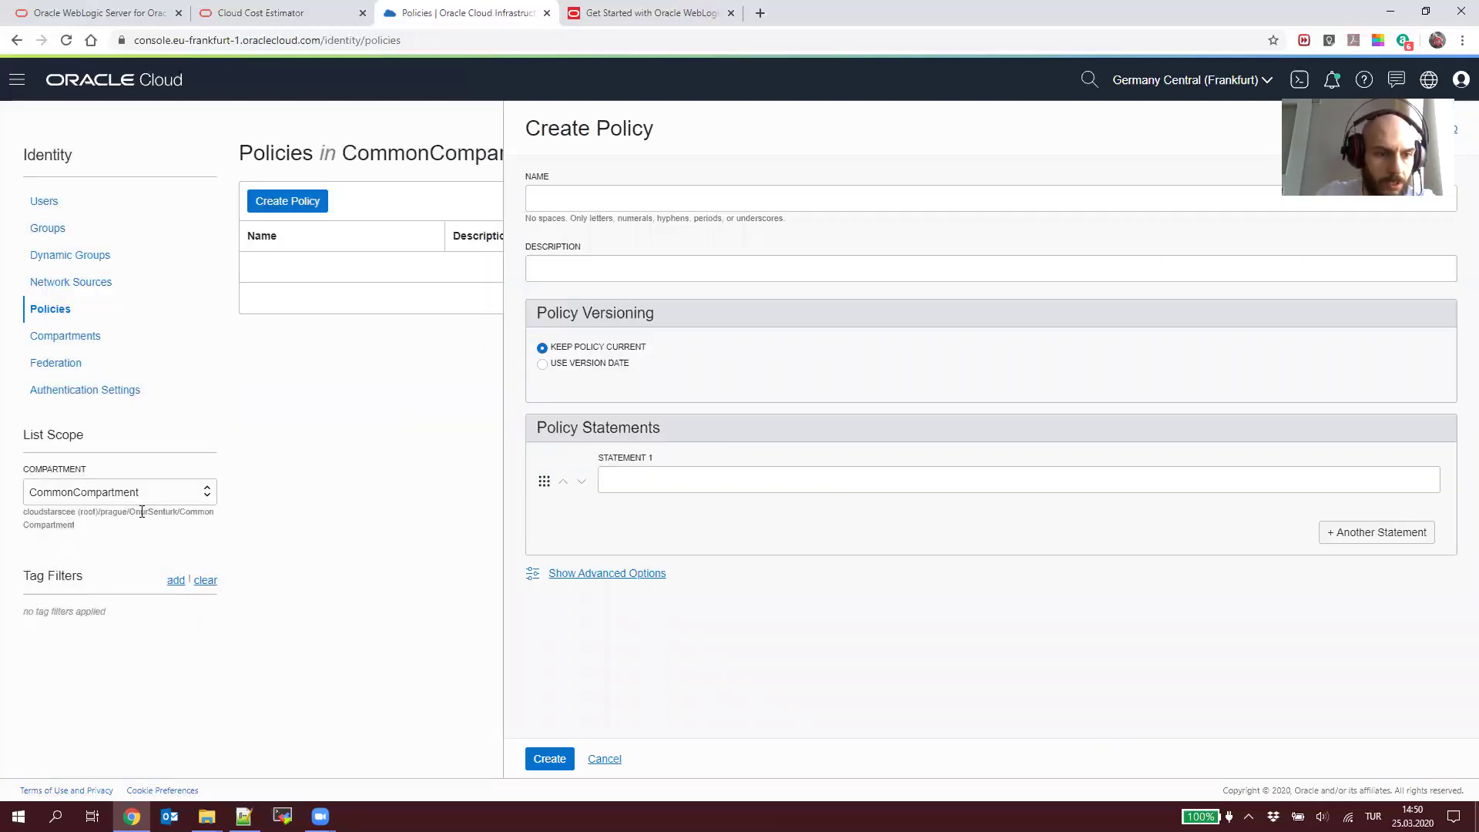
pyautogui.click(86, 497)
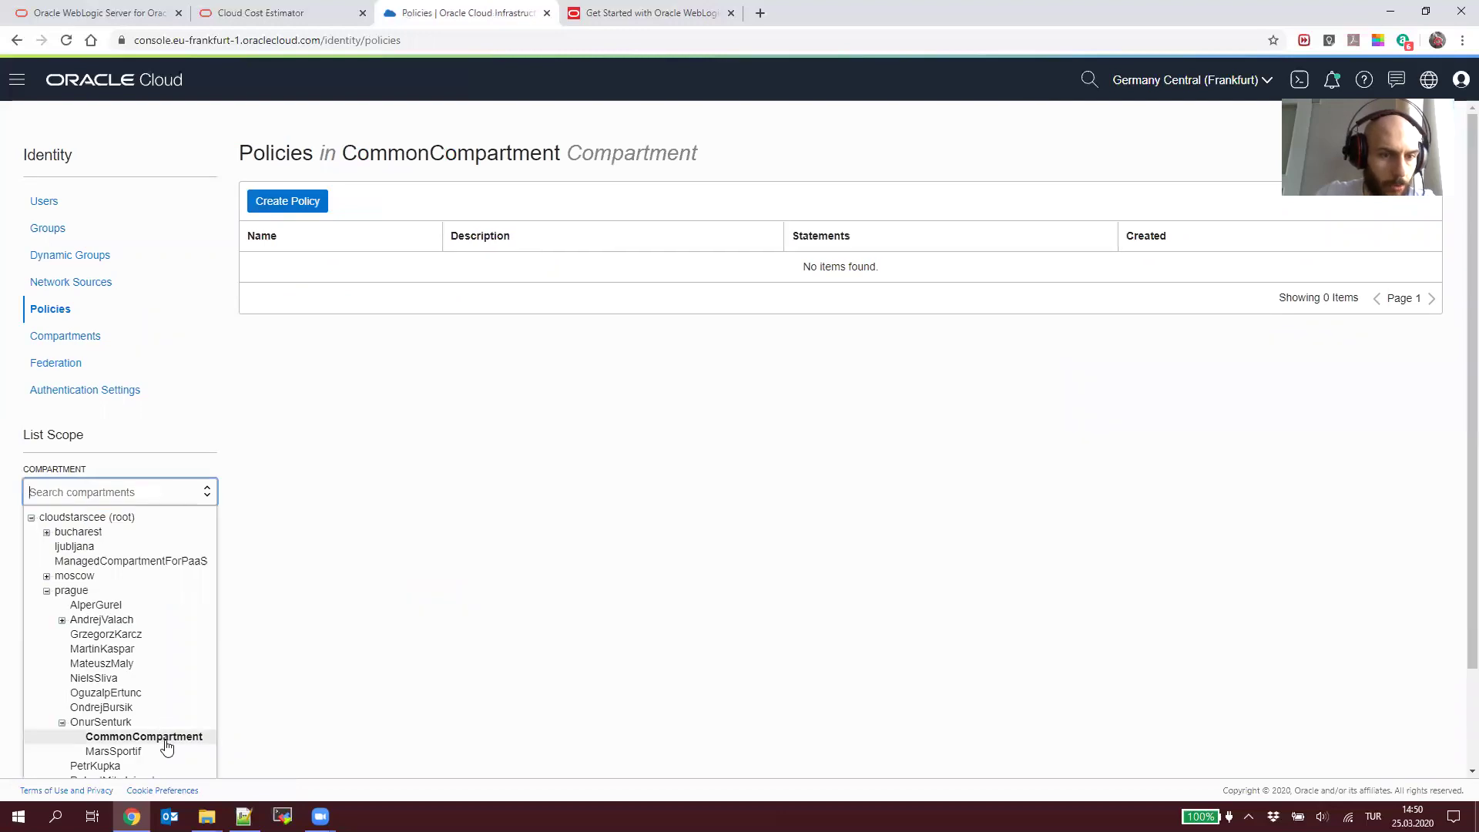
pyautogui.click(317, 203)
# Step: Name the policy WebLogicCloudPolicy and paste the tutorial's WebLogic provisioning description
pyautogui.click(624, 11)
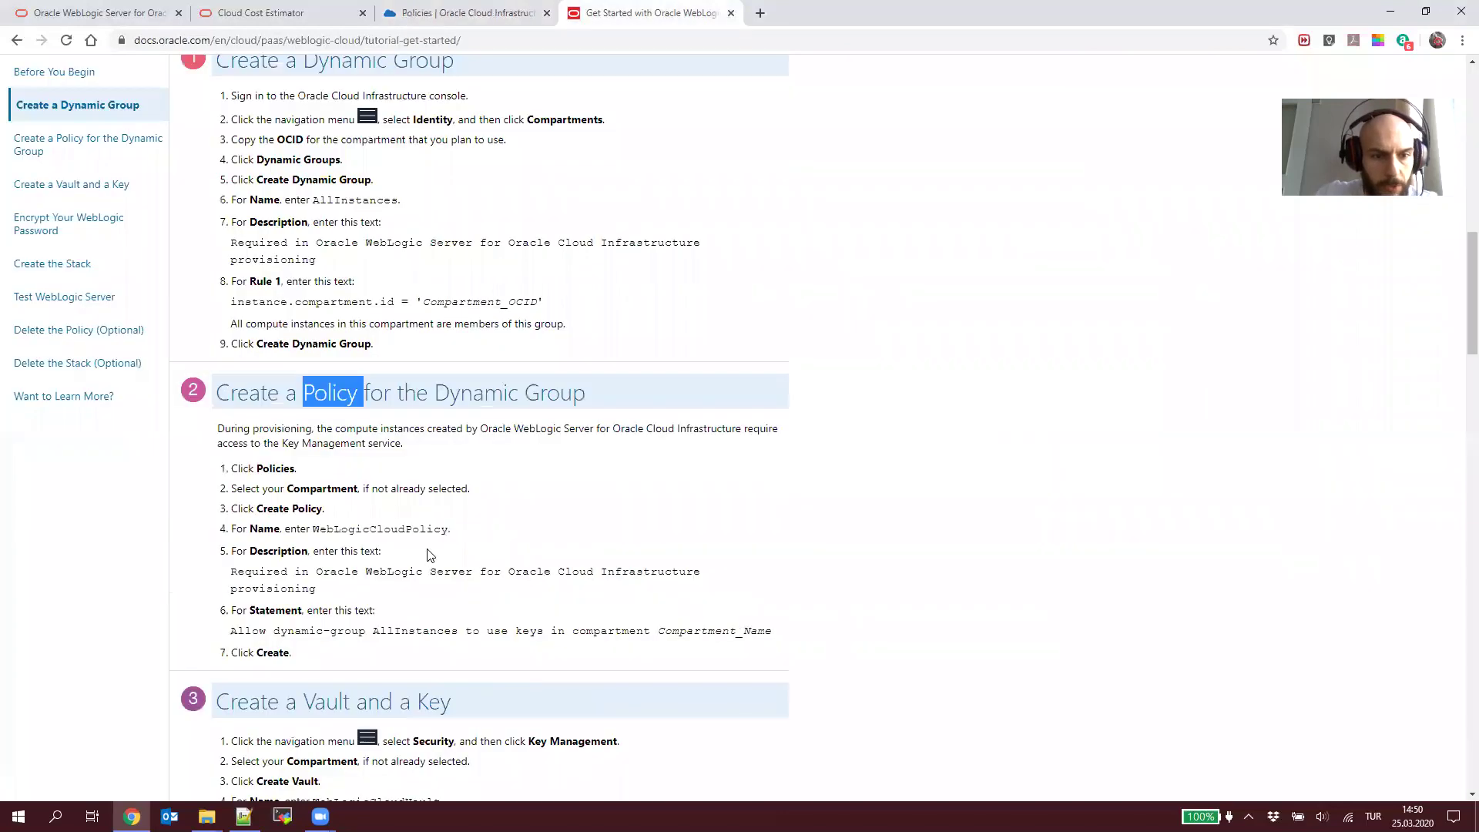
pyautogui.doubleClick(342, 530)
pyautogui.hotkey('ctrl', 'shift', 'Tab')
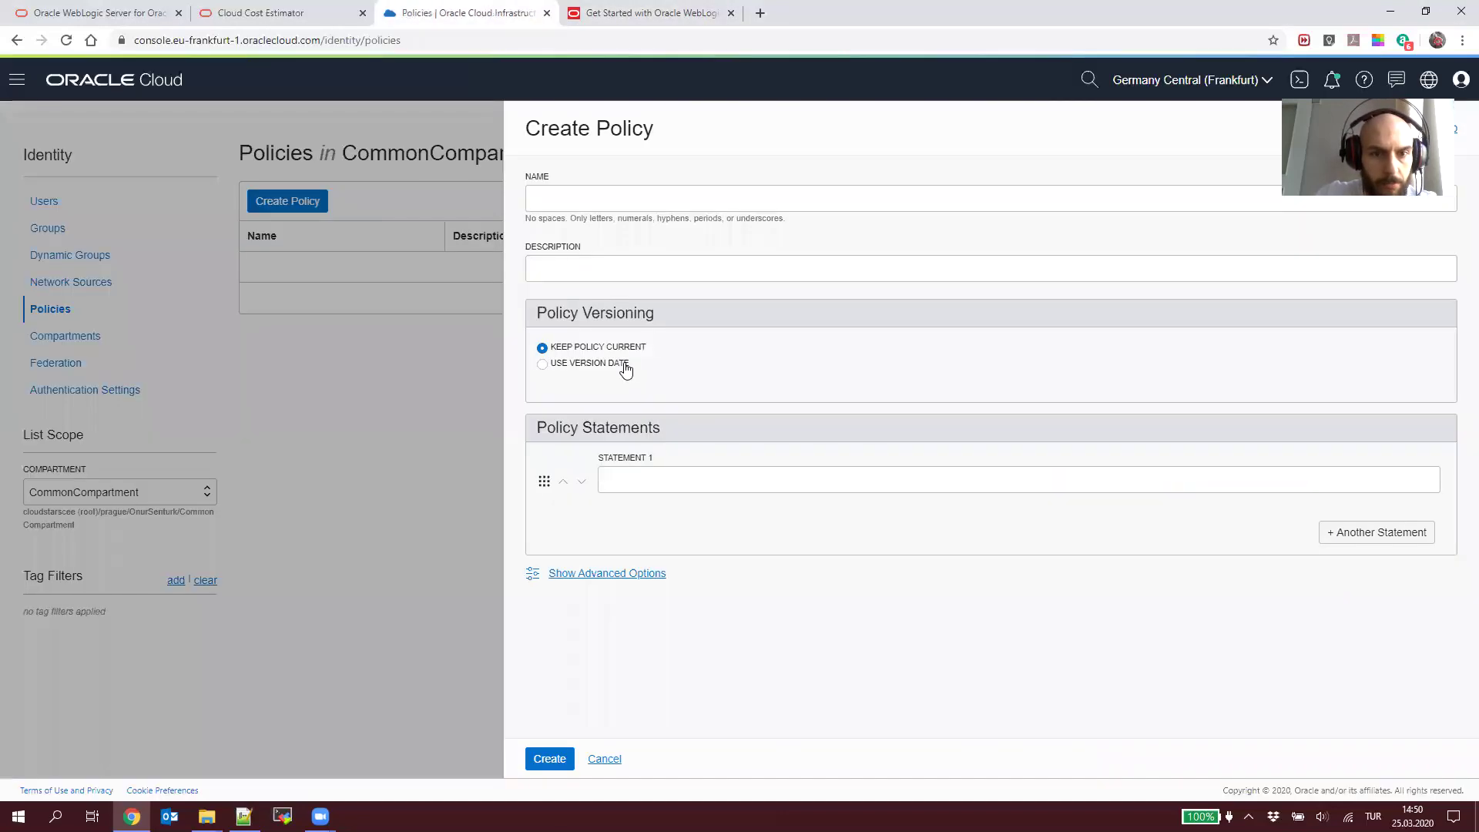
pyautogui.click(677, 197)
pyautogui.hotkey('ctrl', 'v')
pyautogui.click(676, 269)
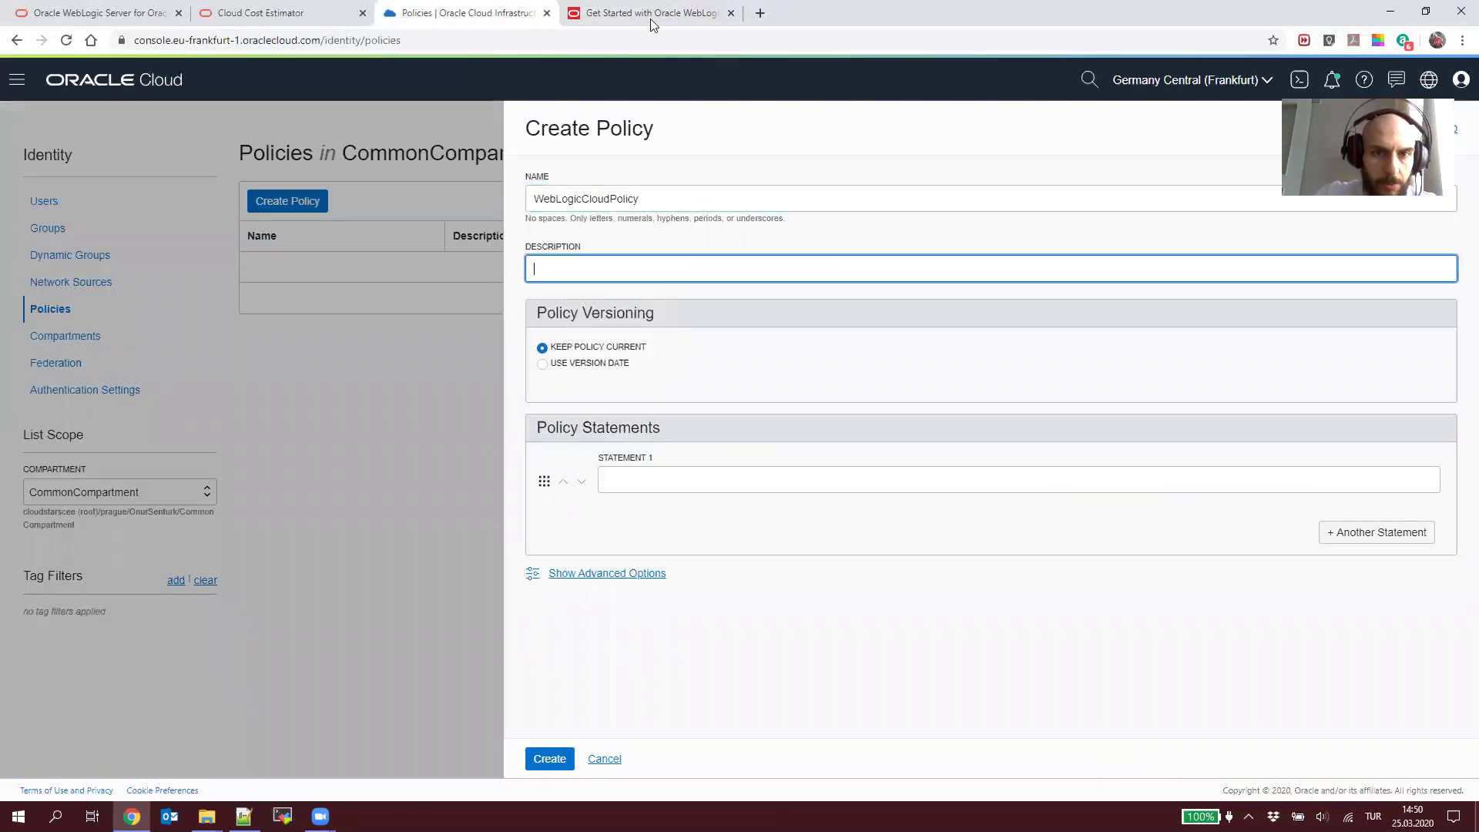
pyautogui.hotkey('ctrl', 'Tab')
pyautogui.click(267, 572)
pyautogui.moveTo(231, 572); pyautogui.dragTo(350, 591)
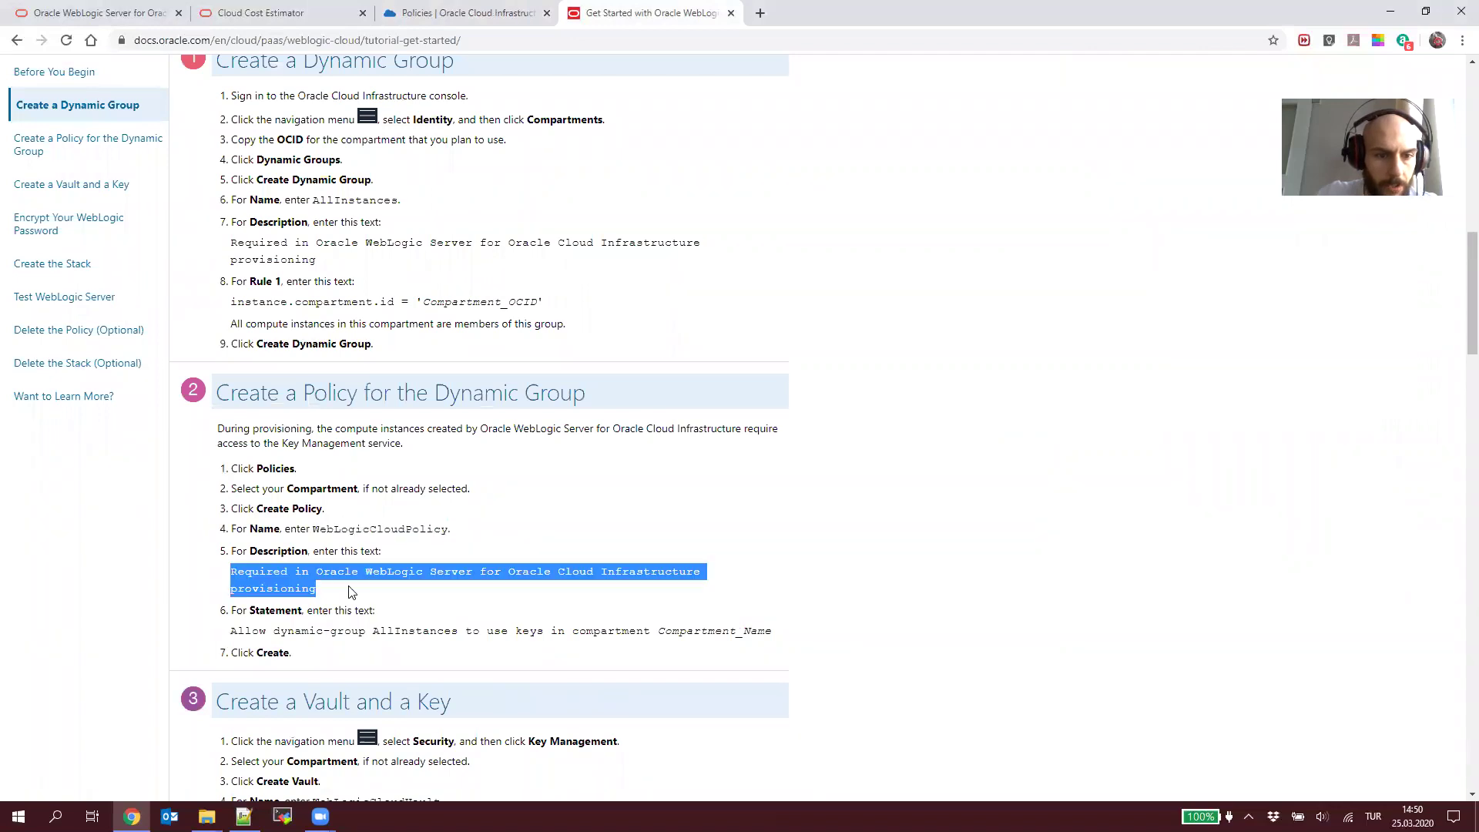
pyautogui.hotkey('ctrl', 'shift', 'Tab')
pyautogui.hotkey('ctrl', 'v')
# Step: Paste the keys-access statement into Statement 1, replacing AllInstances with CommonCompartment
pyautogui.hotkey('ctrl', 'Tab')
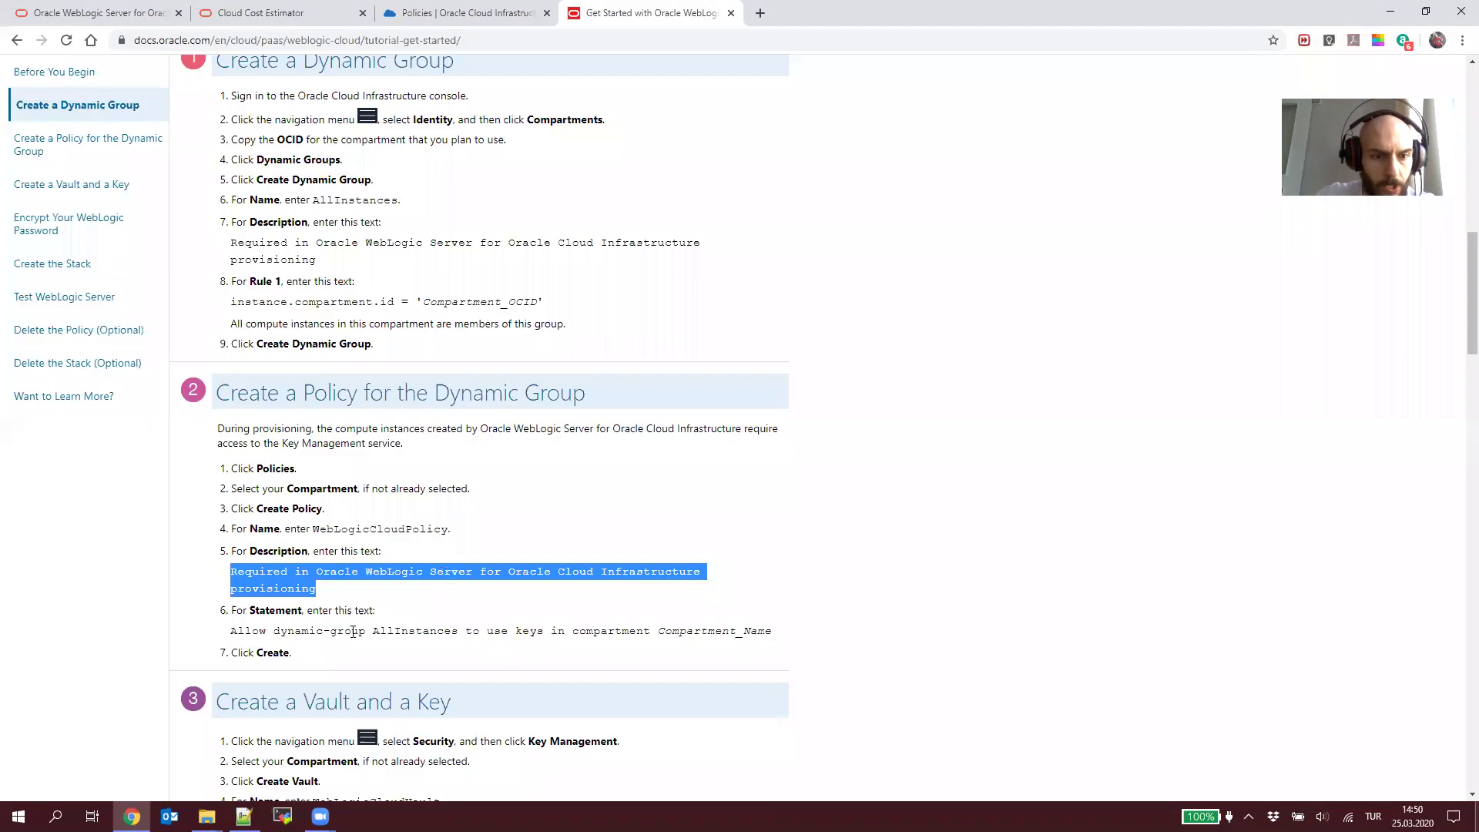
pyautogui.moveTo(231, 630); pyautogui.dragTo(774, 630)
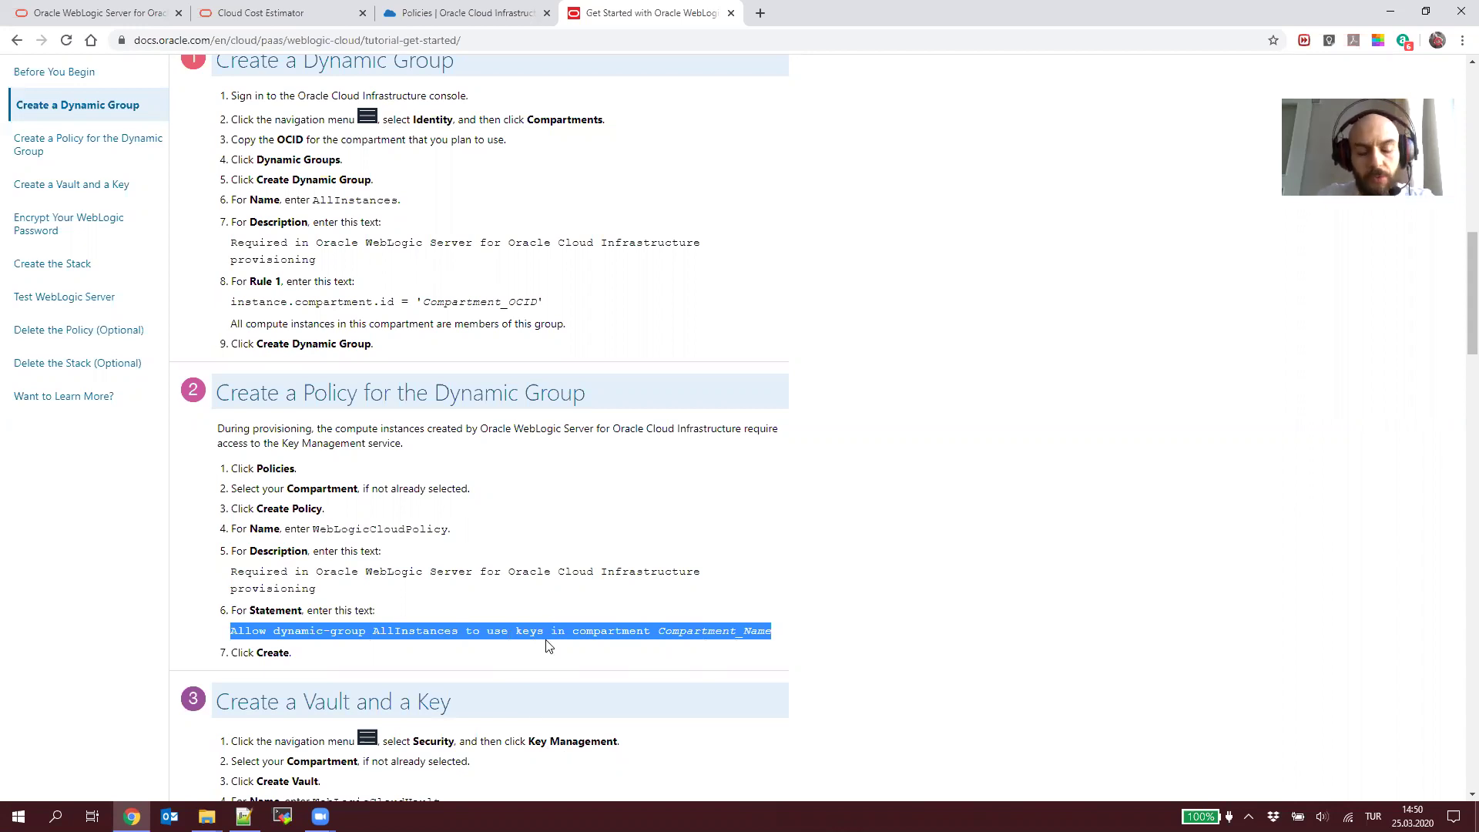
pyautogui.click(470, 13)
pyautogui.click(707, 473)
pyautogui.hotkey('ctrl', 'v')
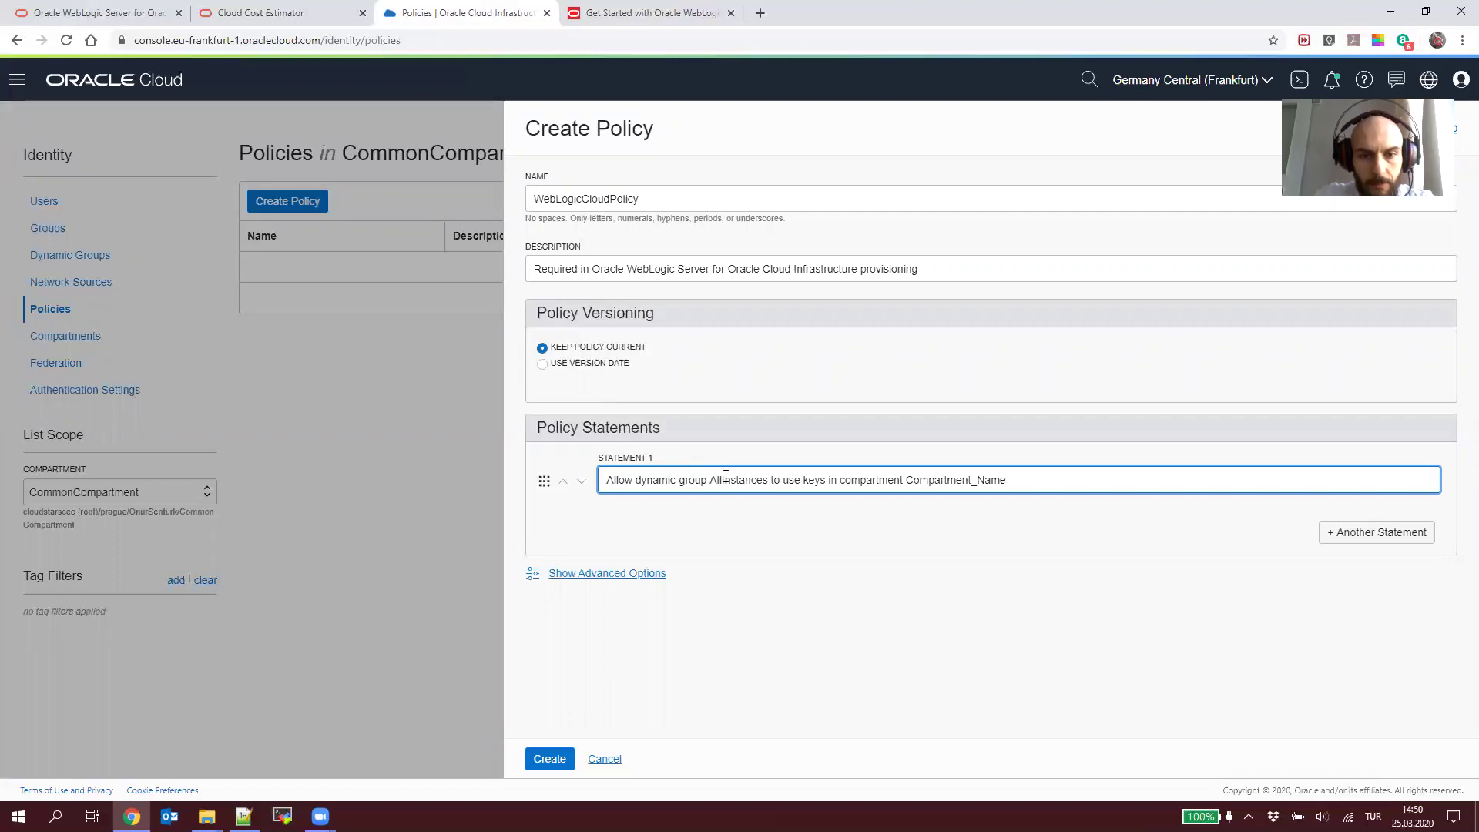
pyautogui.doubleClick(725, 479)
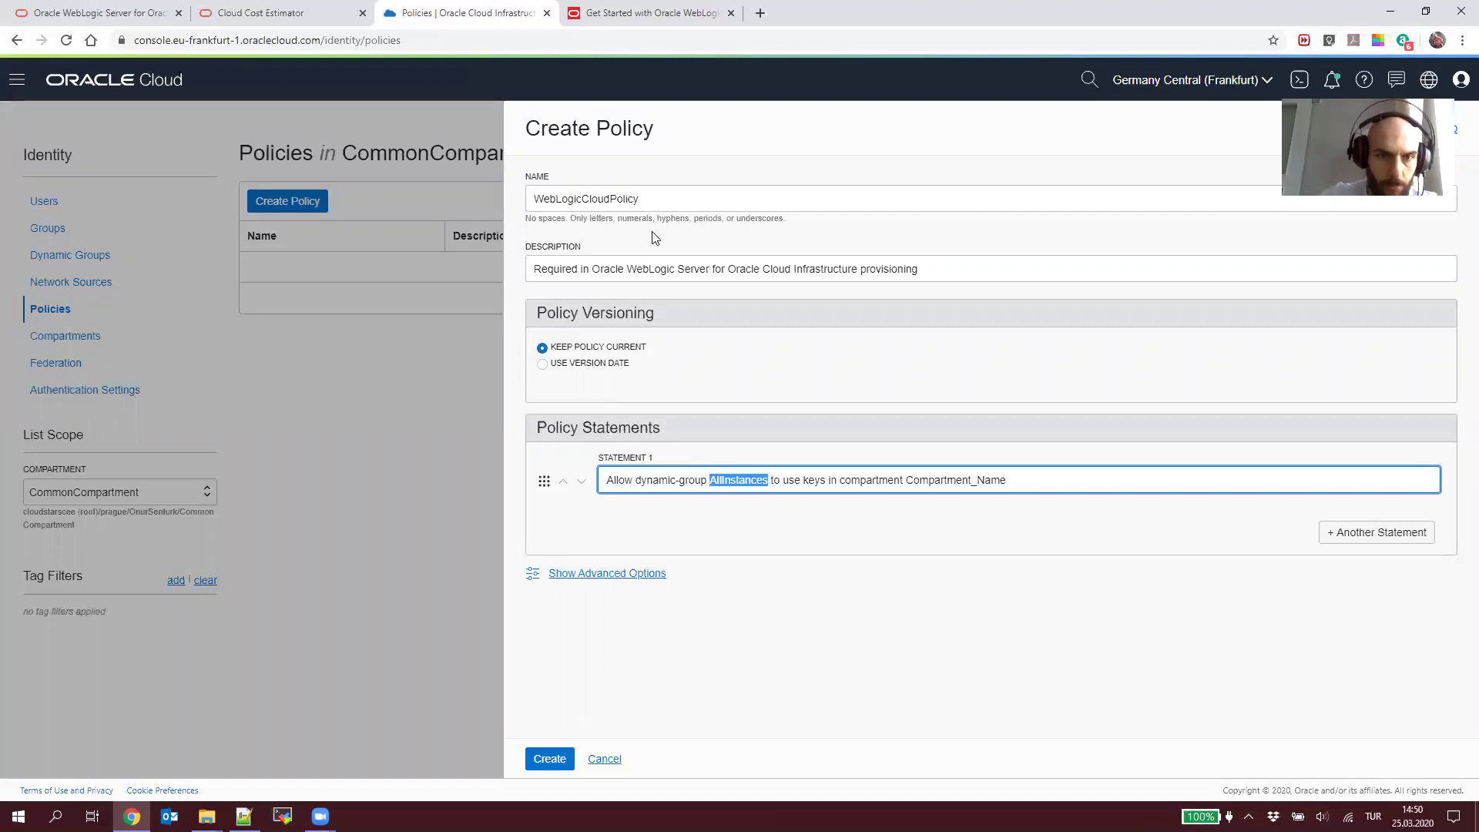
pyautogui.write('CommonCom')
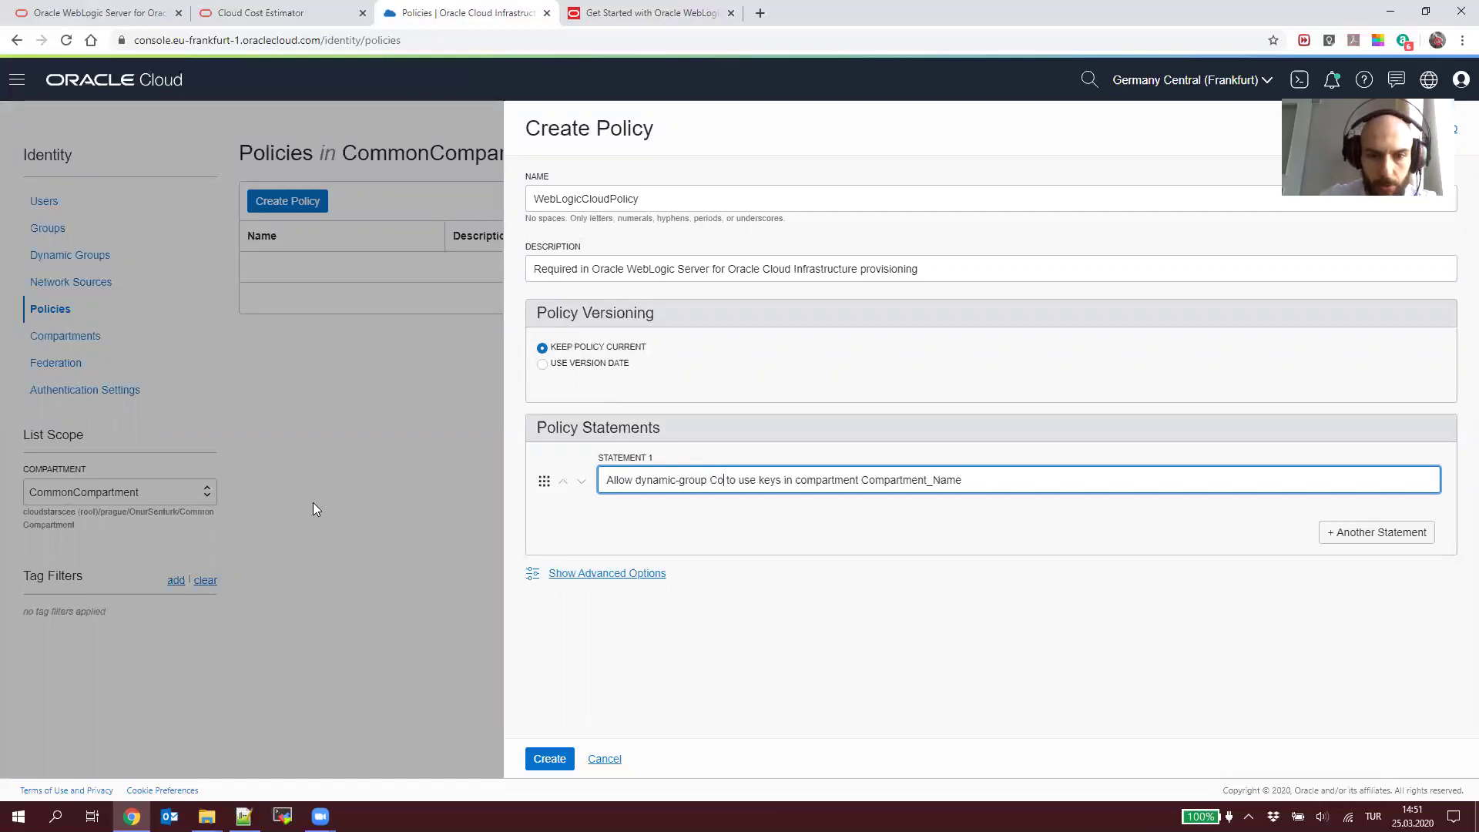
pyautogui.write('partment')
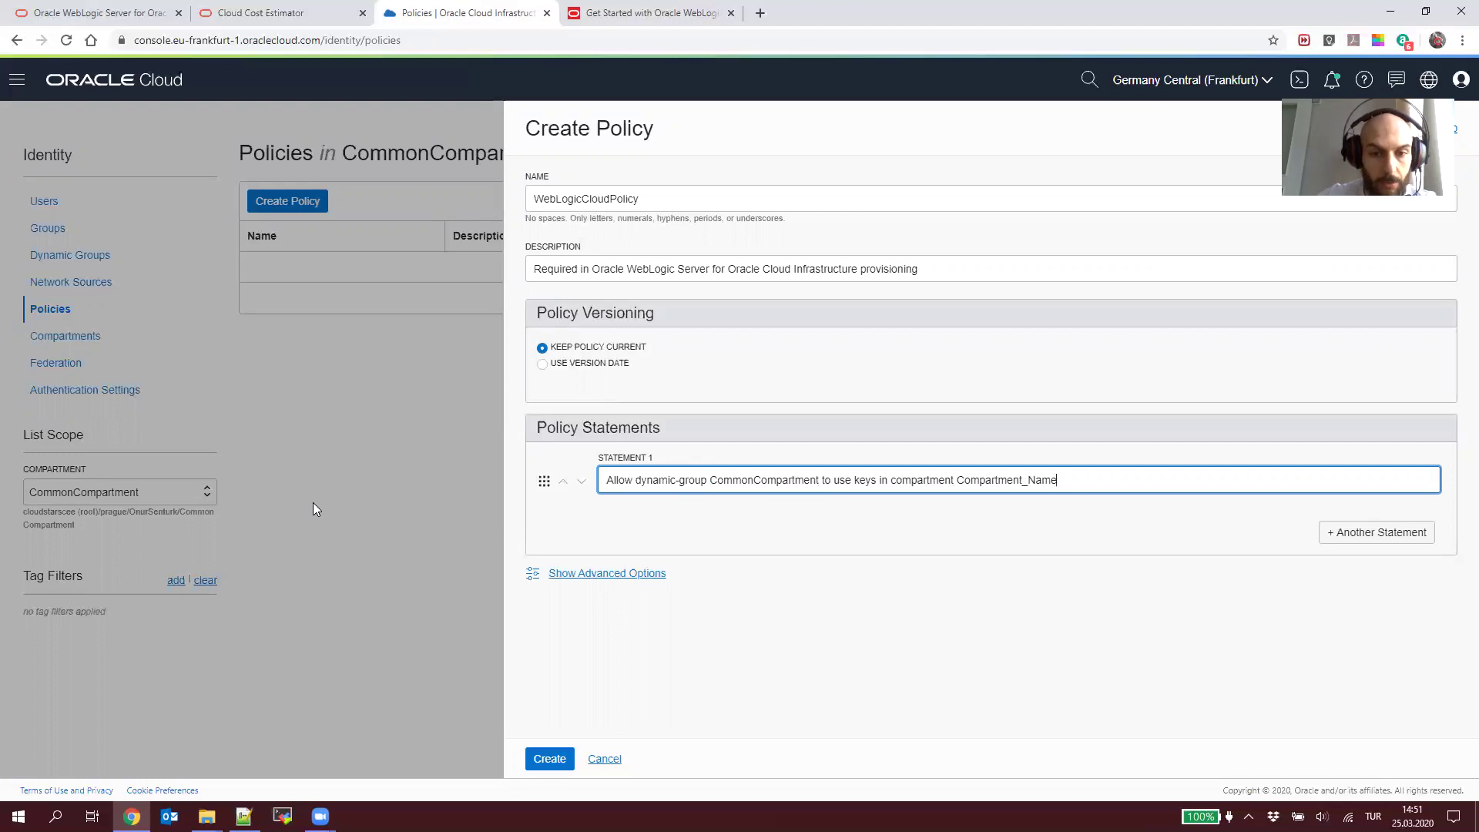
pyautogui.hotkey('alt', 'Tab')
pyautogui.click(661, 298)
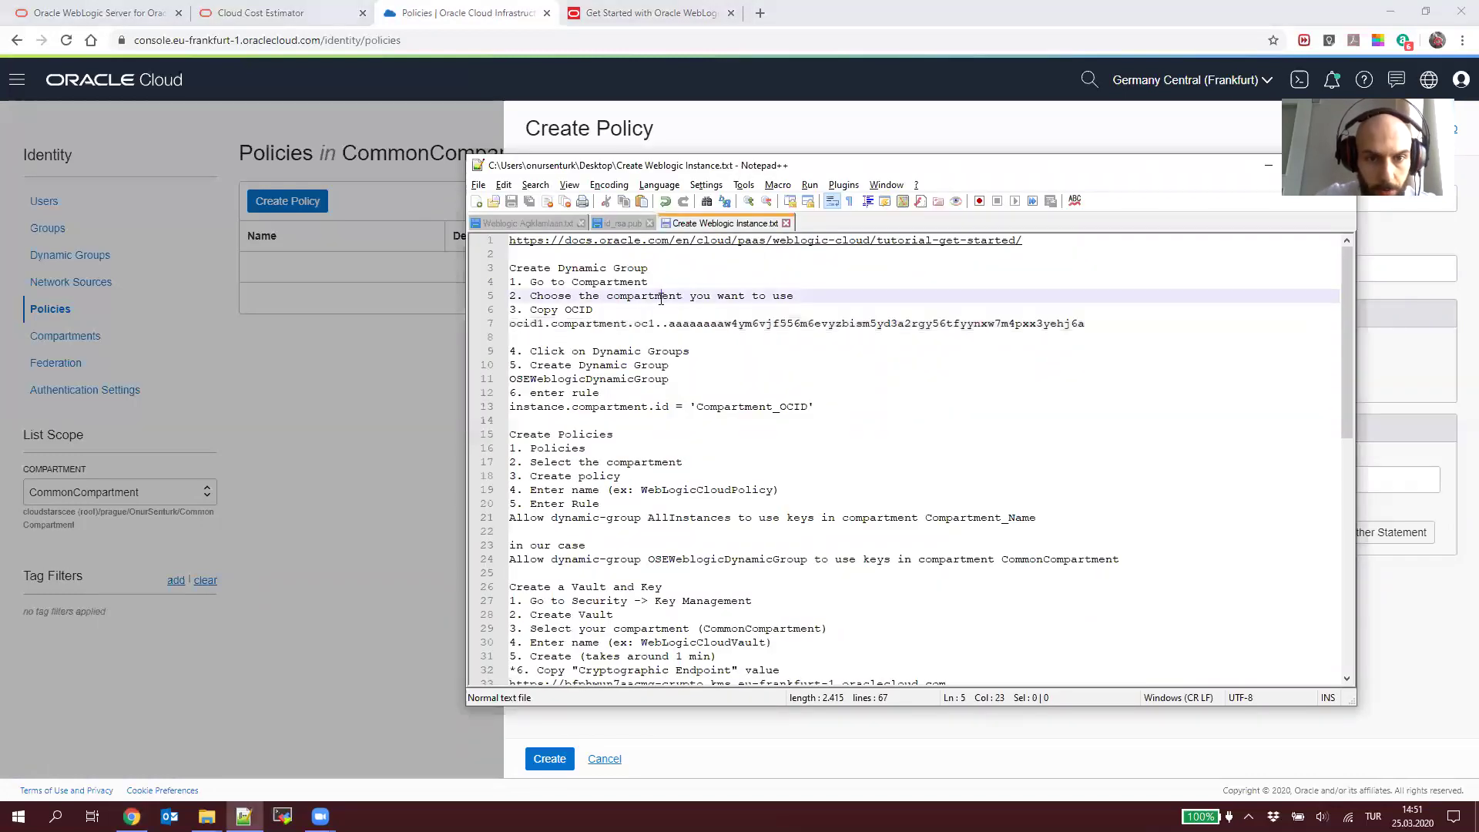
# Step: Discard the draft policy and copy the OSE_Weblogic name from the Dynamic Groups list
pyautogui.click(306, 450)
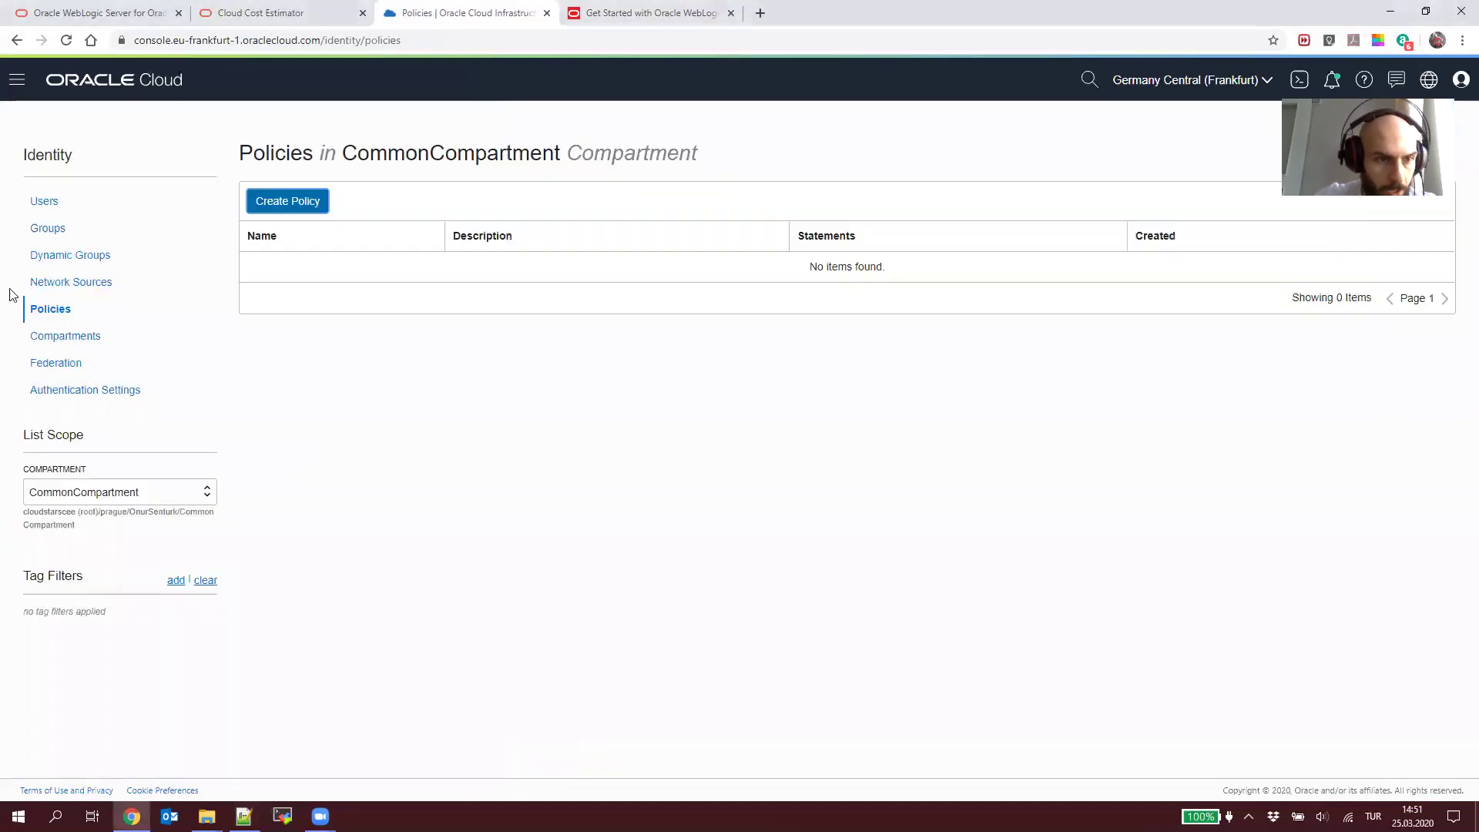
pyautogui.click(60, 255)
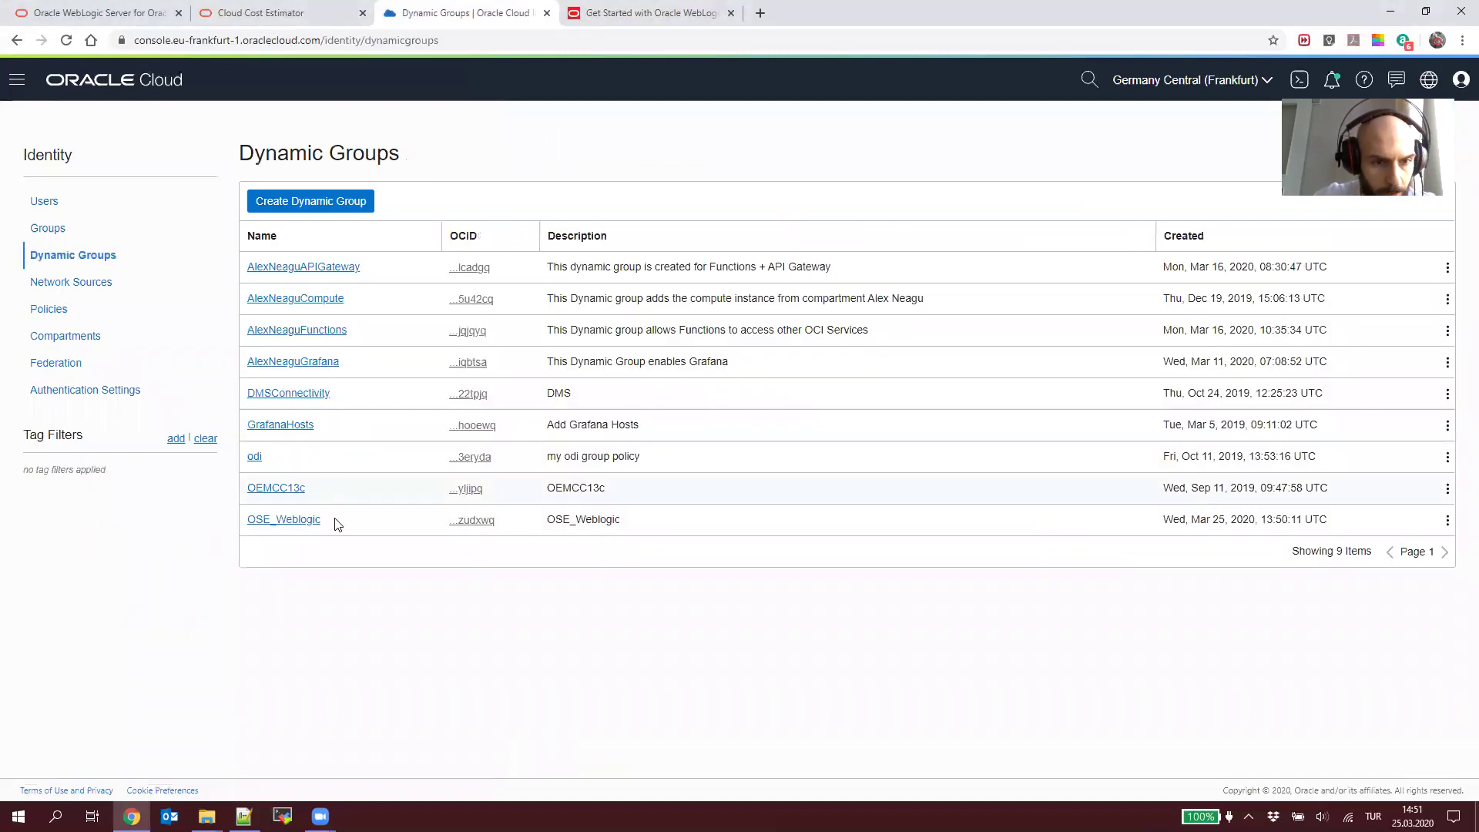
pyautogui.moveTo(321, 520); pyautogui.dragTo(247, 518)
pyautogui.hotkey('ctrl', 'c')
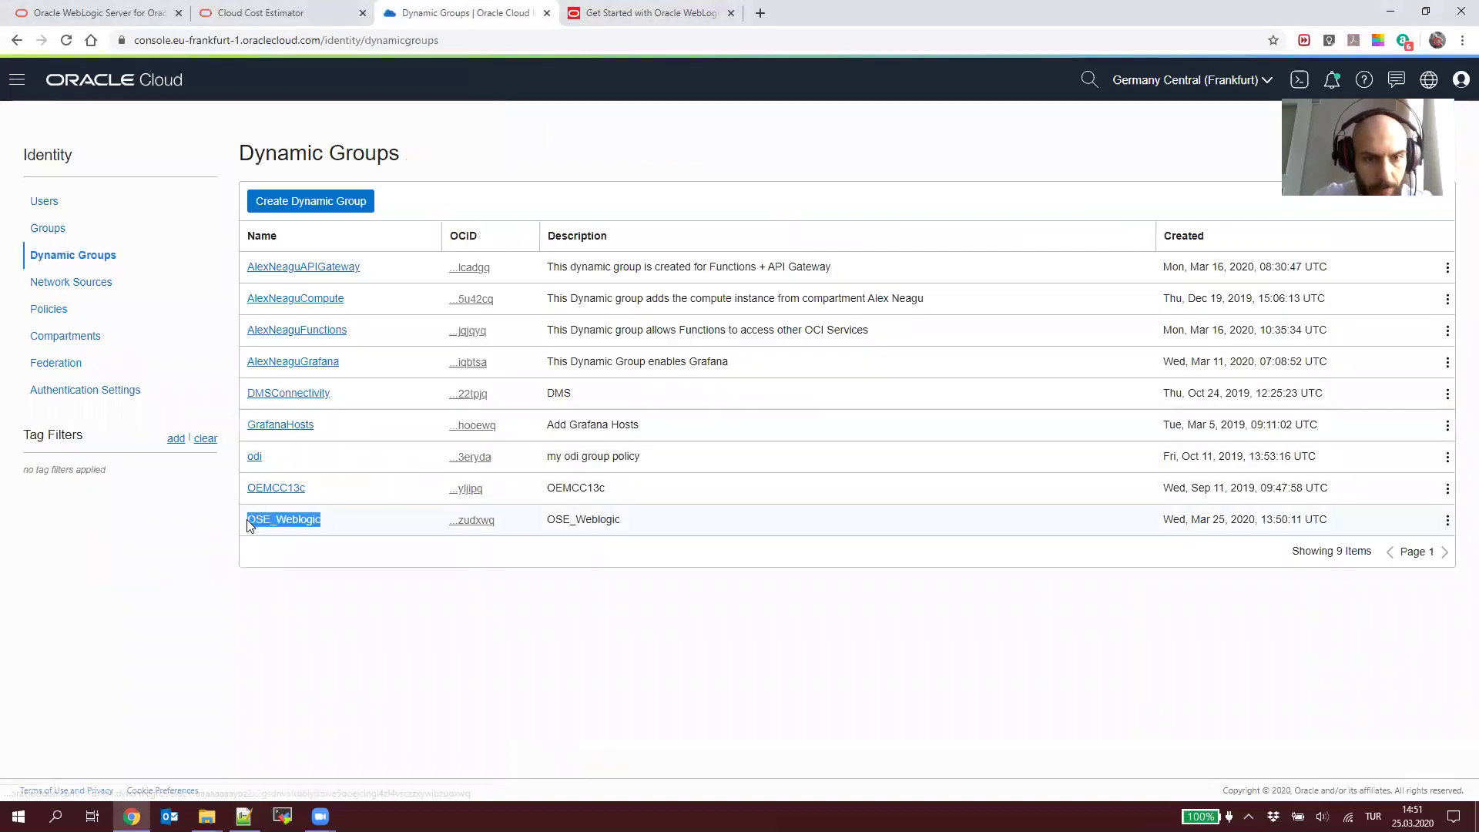
pyautogui.hotkey('alt', 'Tab')
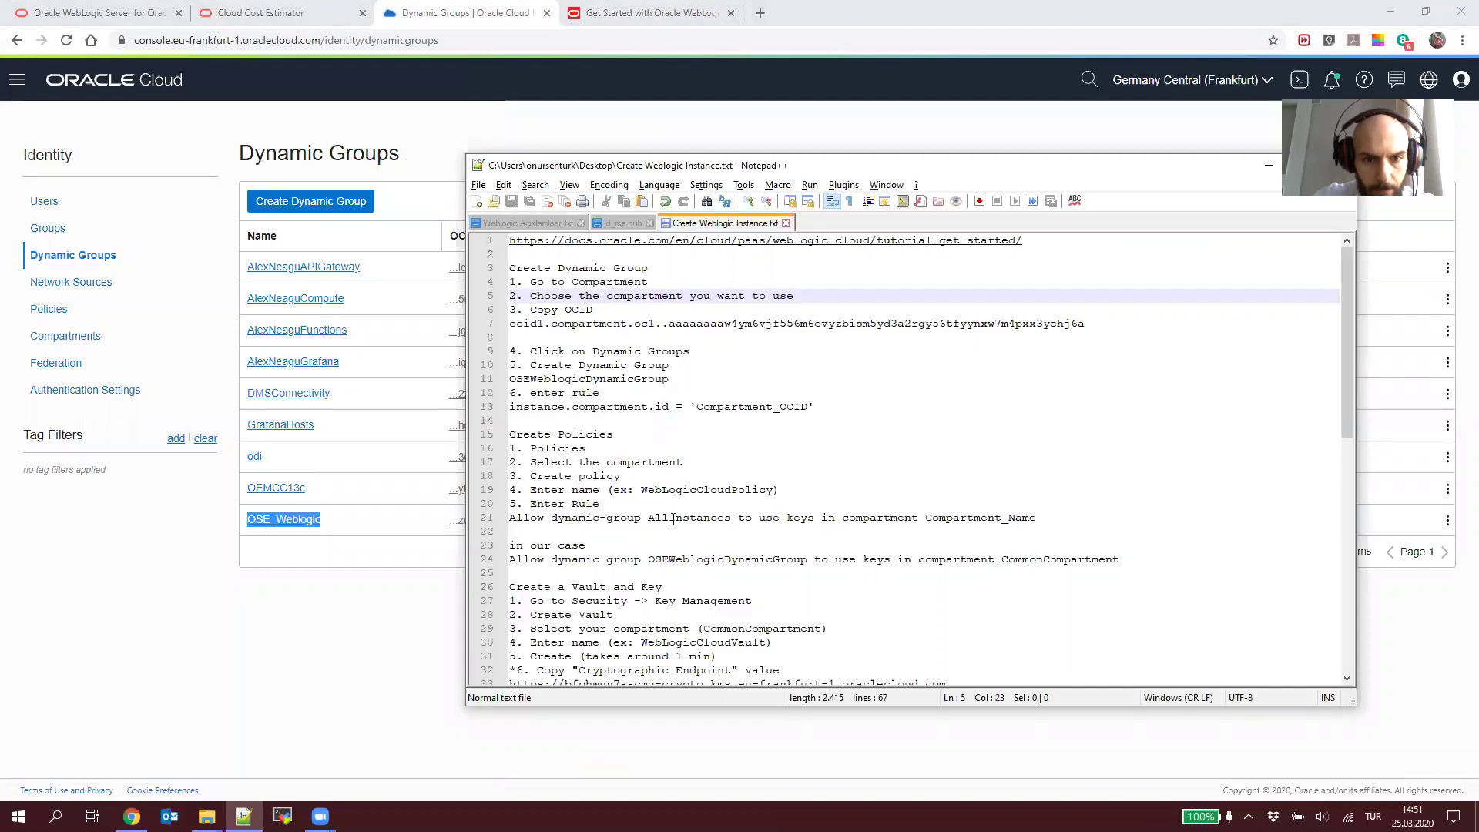
# Step: Edit notes line 21 to 'Allow dynamic-group OSE_Weblogic to use keys in compartment CommonCompartment'
pyautogui.doubleClick(672, 518)
pyautogui.hotkey('ctrl', 'v')
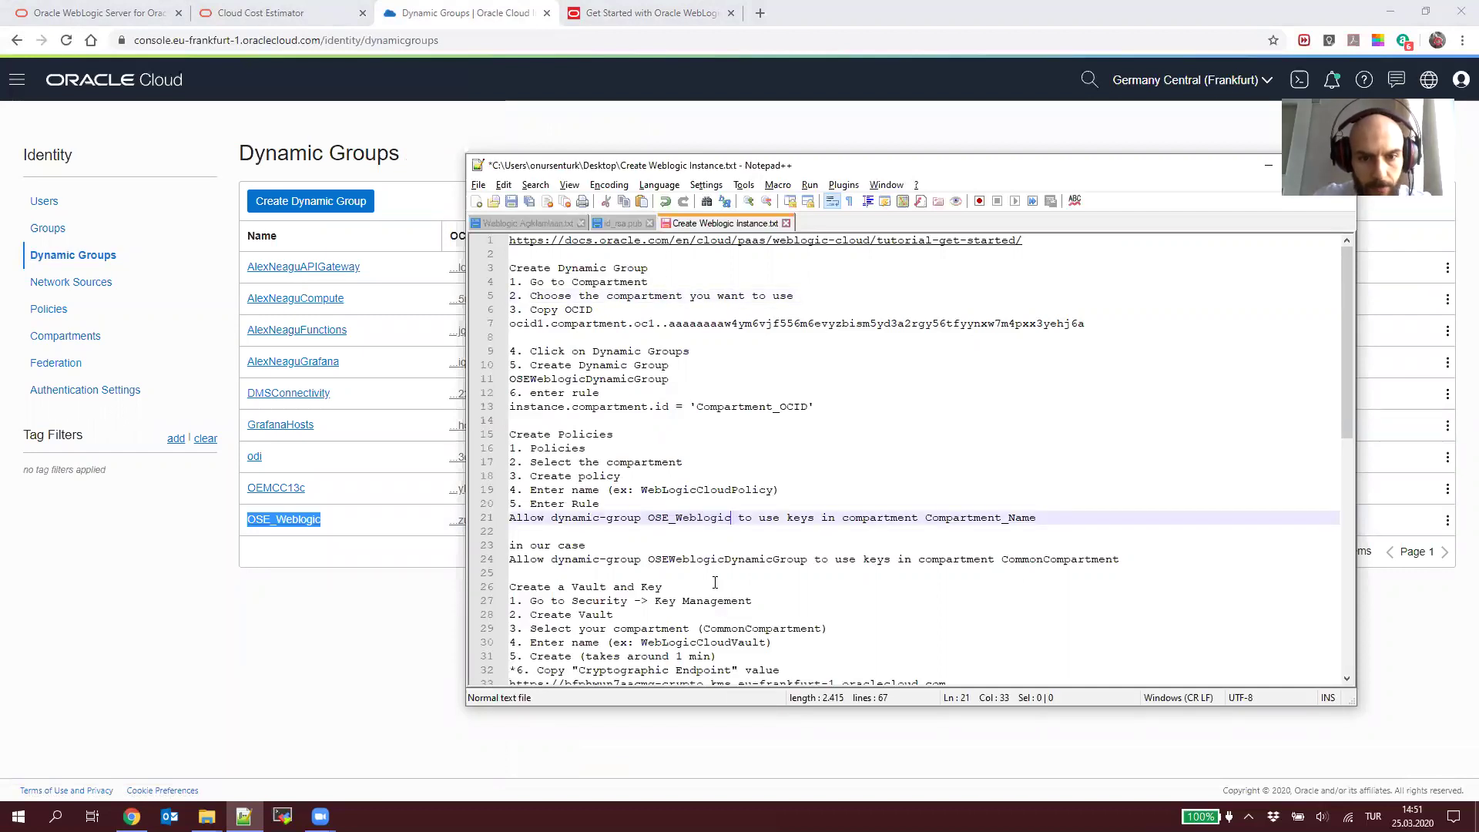
pyautogui.doubleClick(988, 516)
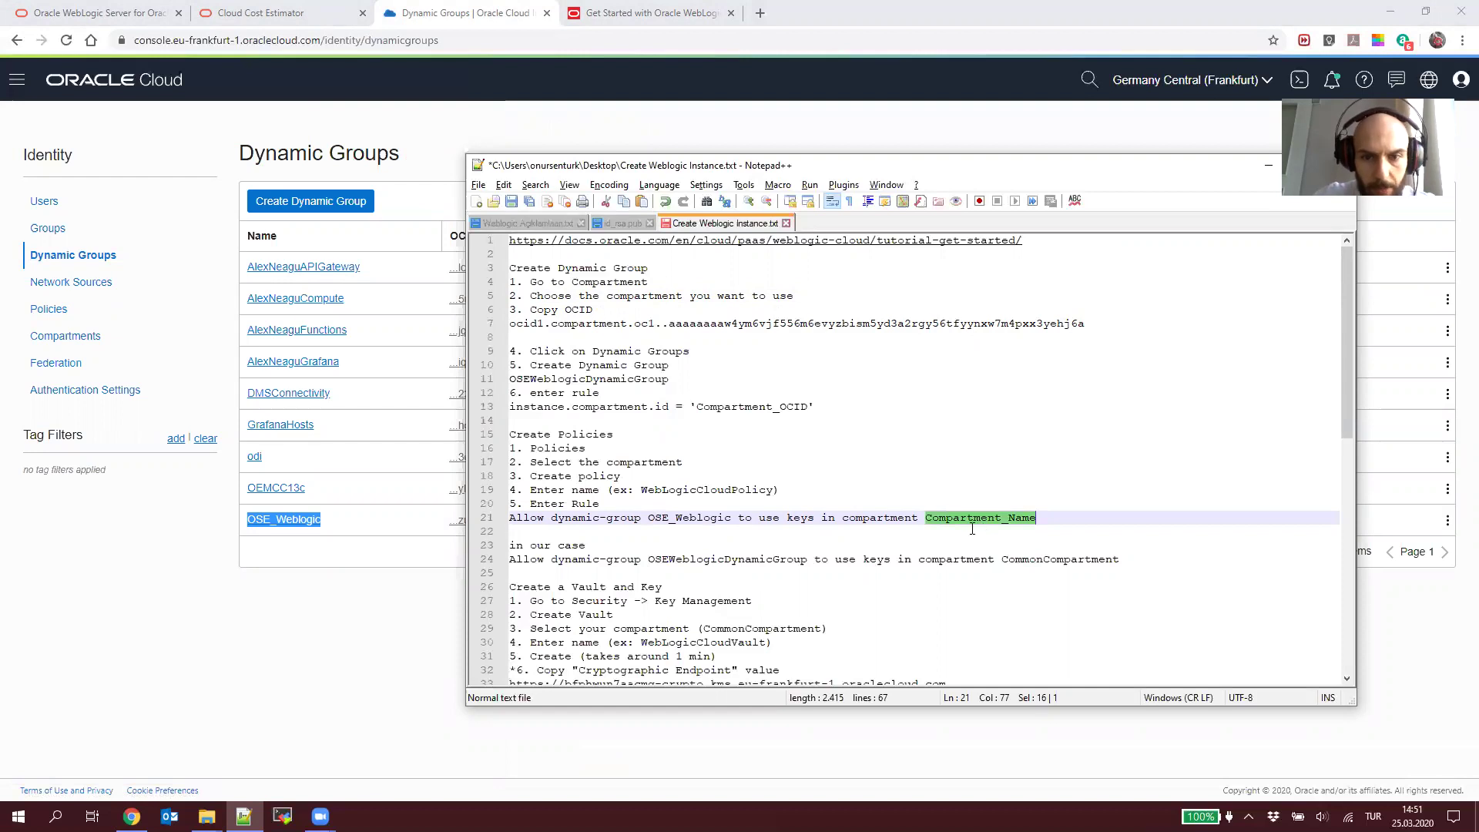
pyautogui.write('Comm')
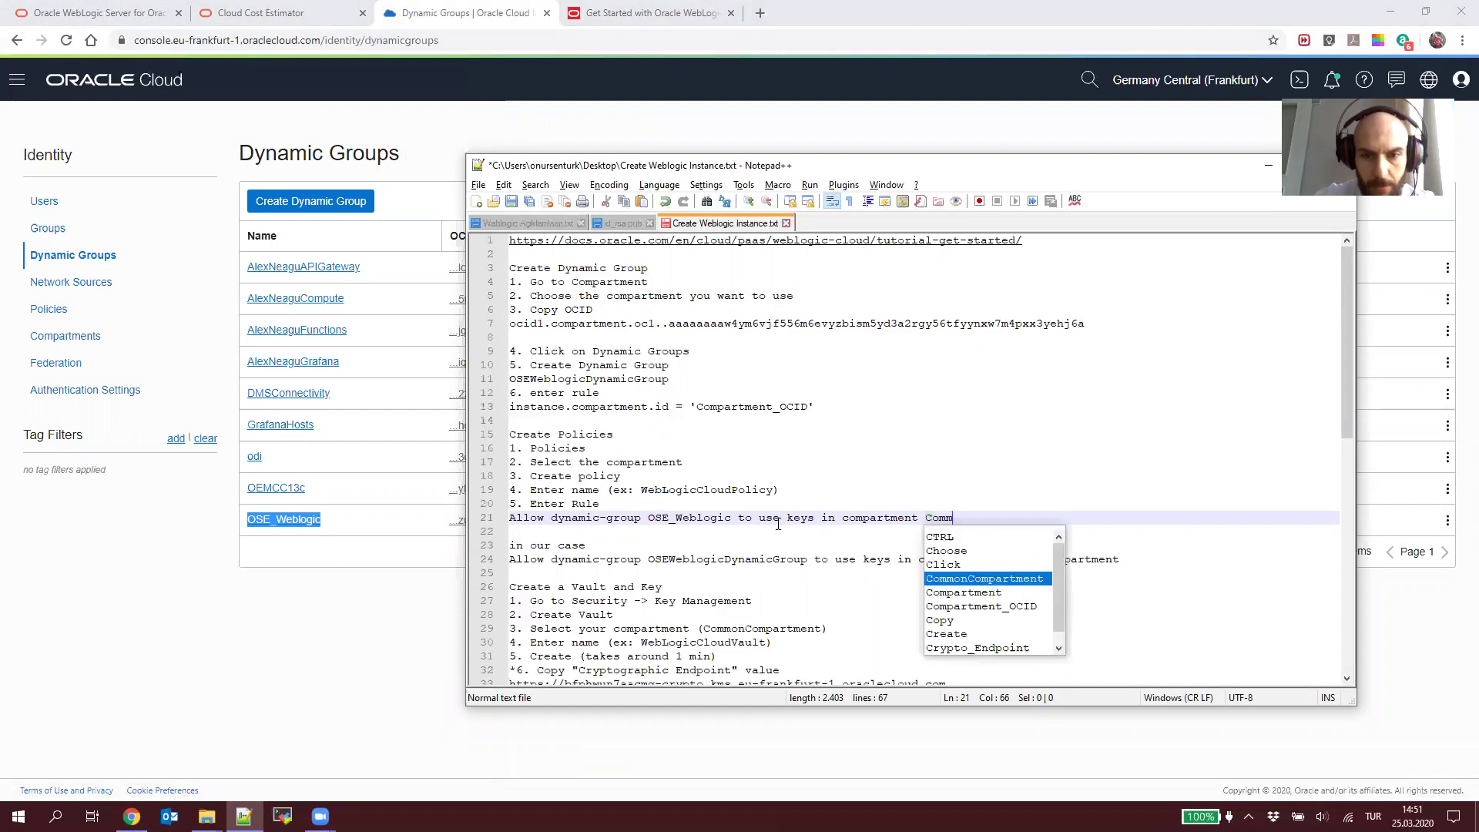
pyautogui.write('onCompartment')
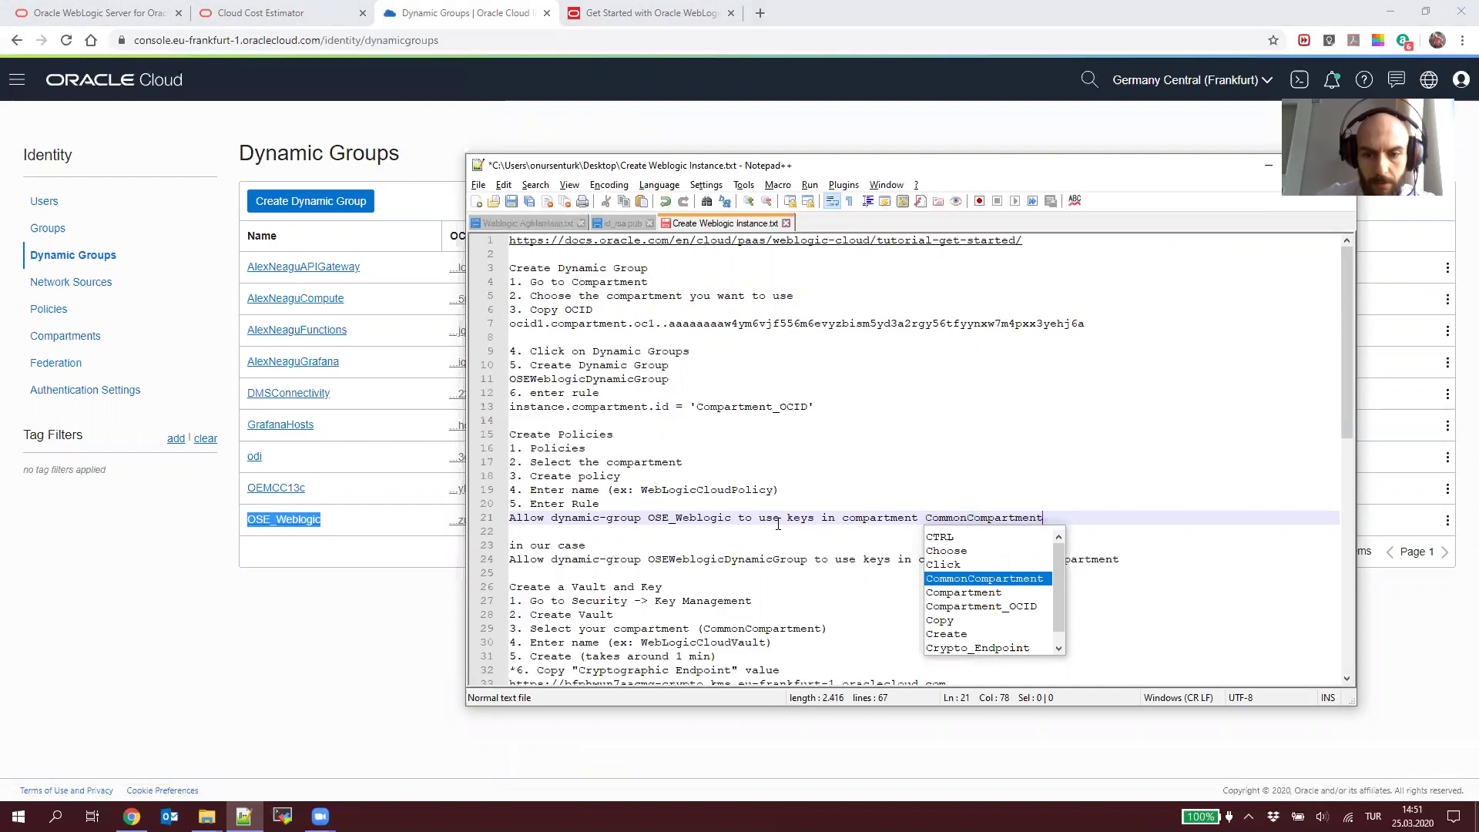
pyautogui.hotkey('shift', 'Home')
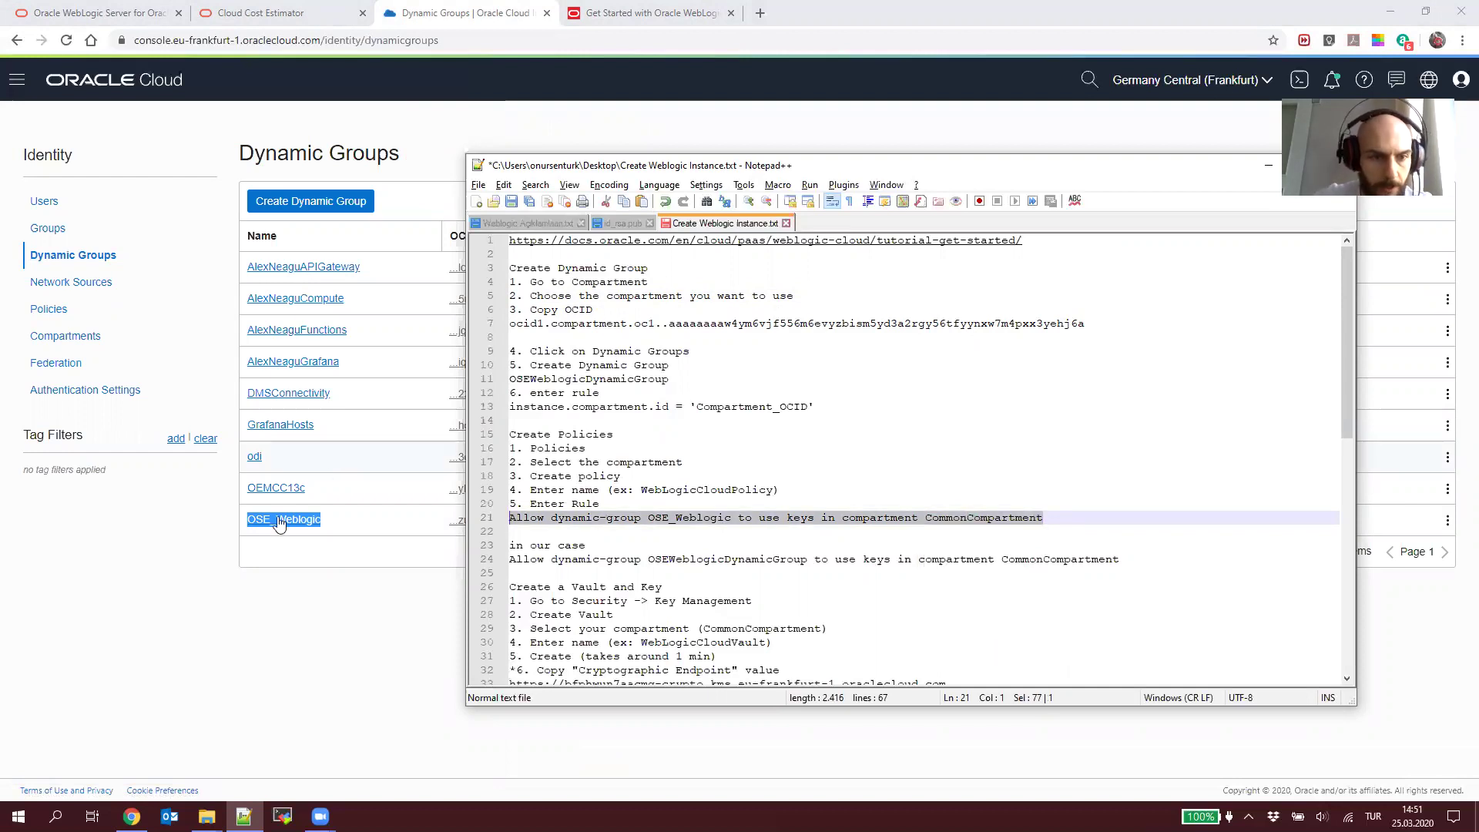
pyautogui.click(118, 353)
# Step: Start a new policy with WebLogicCloudPolicy as both name and description
pyautogui.click(92, 311)
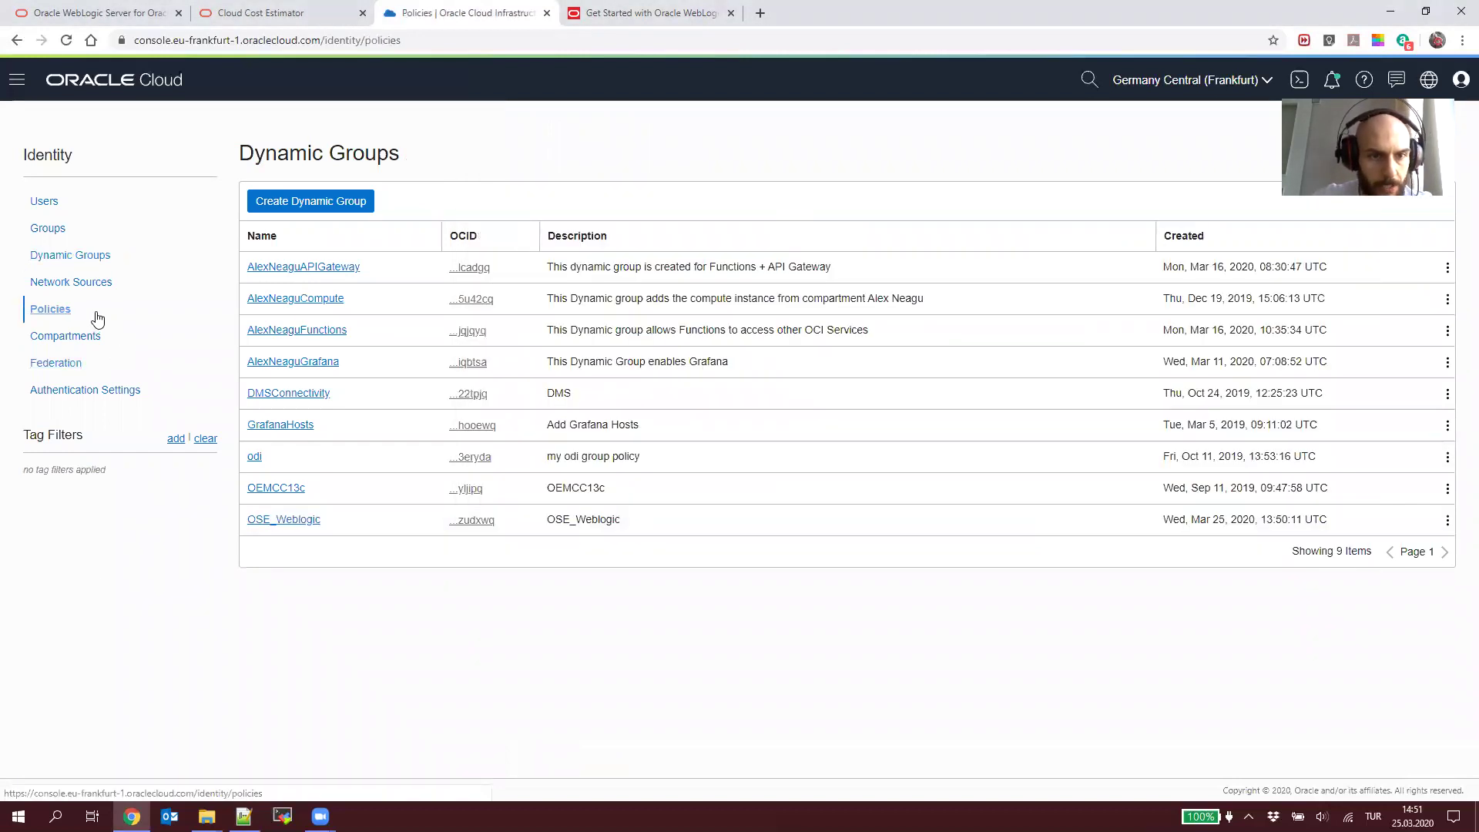
pyautogui.click(277, 206)
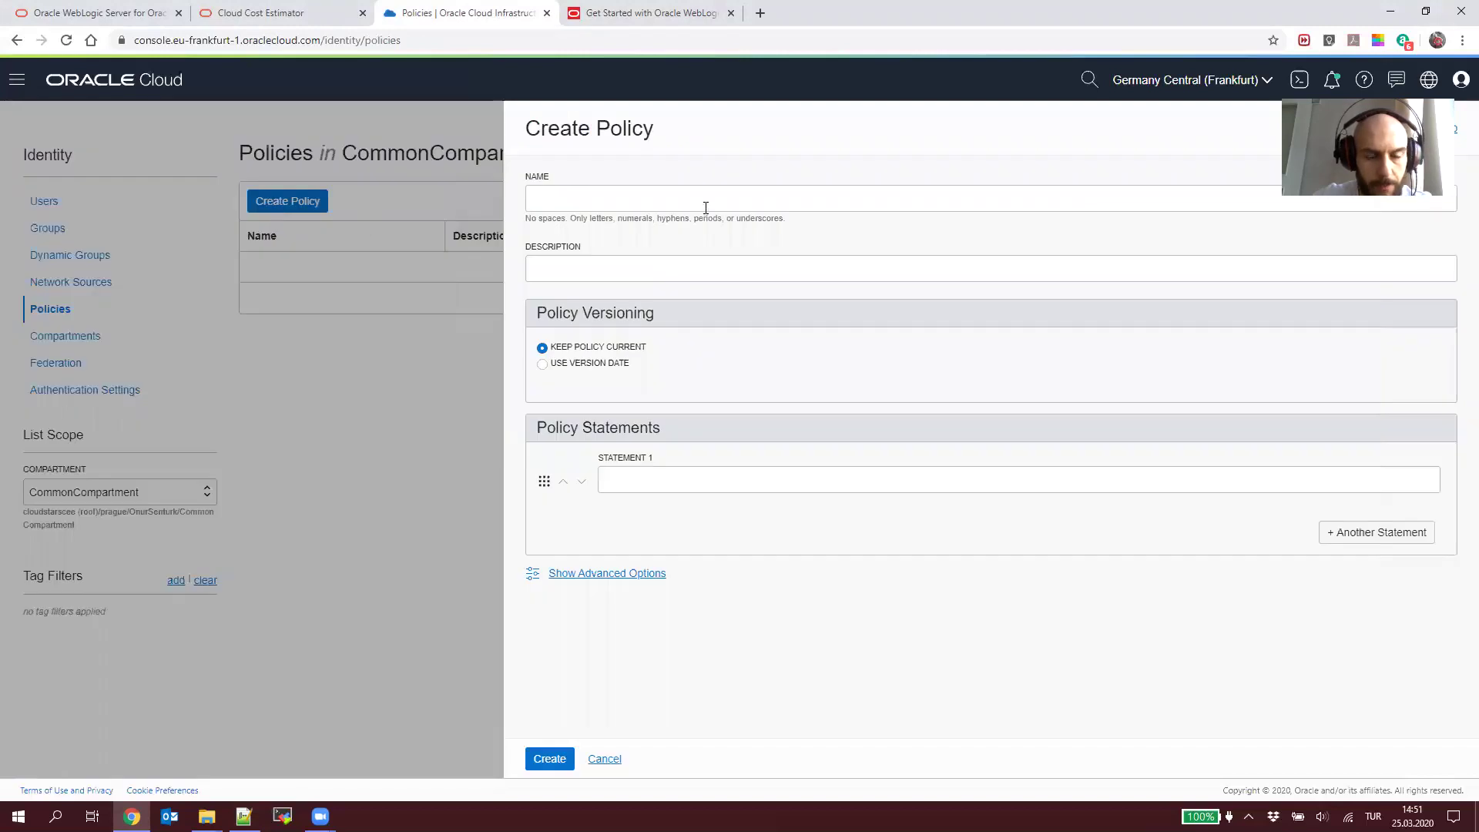
pyautogui.hotkey('alt', 'Tab')
pyautogui.click(615, 490)
pyautogui.doubleClick(704, 491)
pyautogui.hotkey('ctrl', 'c')
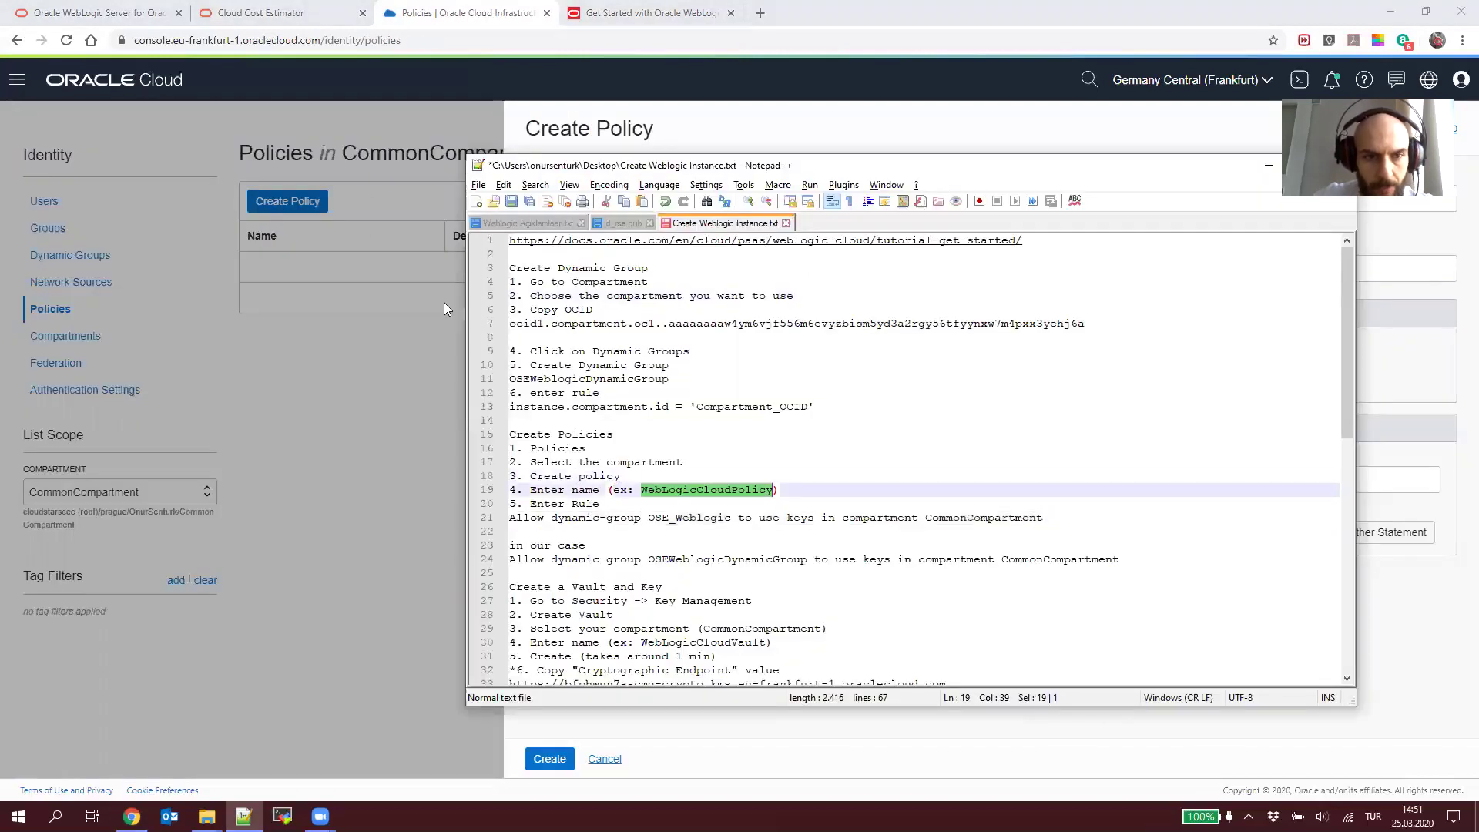
pyautogui.click(353, 253)
pyautogui.click(312, 202)
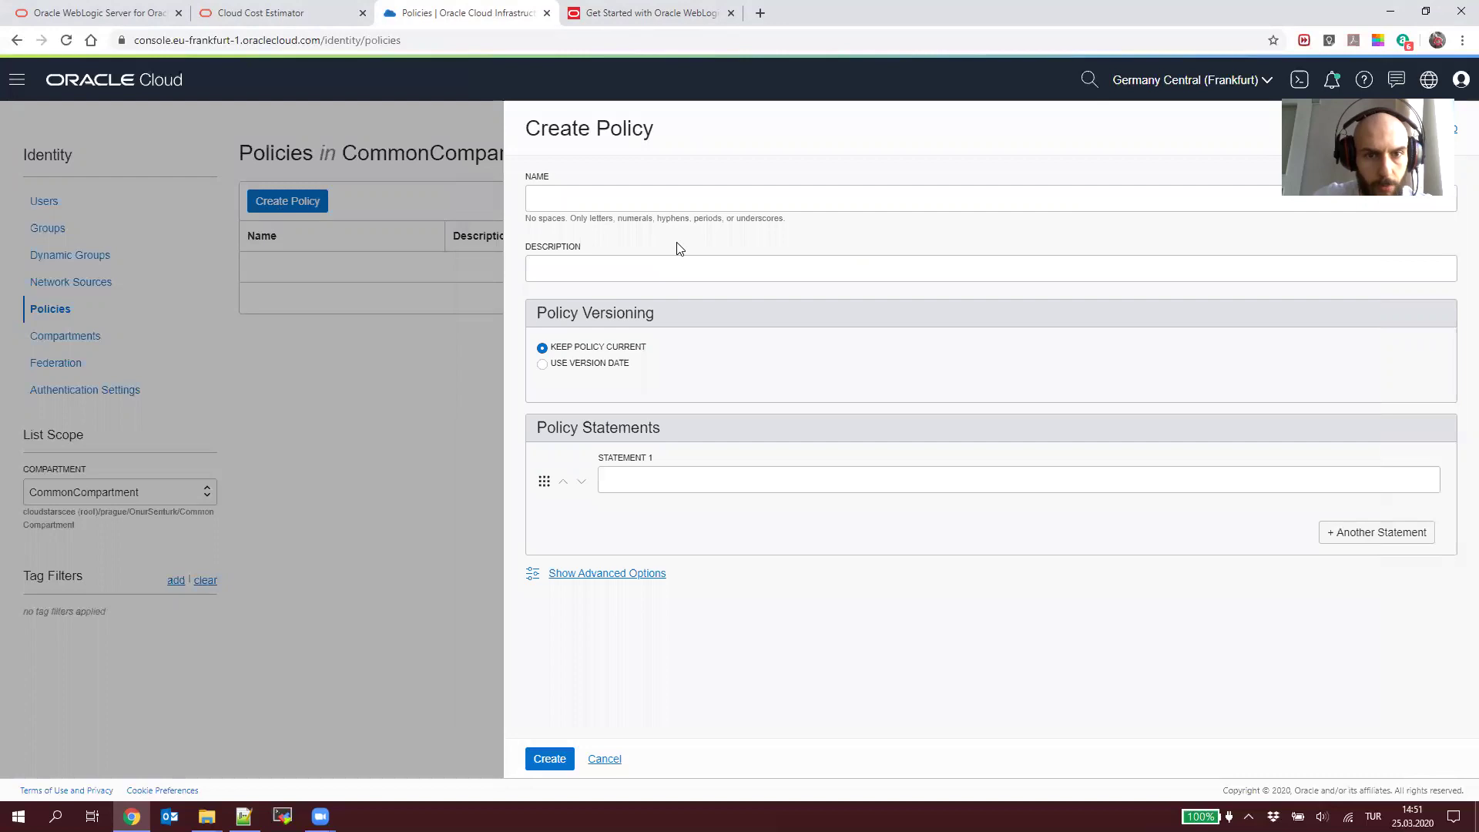
pyautogui.hotkey('ctrl', 'v')
pyautogui.click(716, 268)
pyautogui.hotkey('ctrl', 'v')
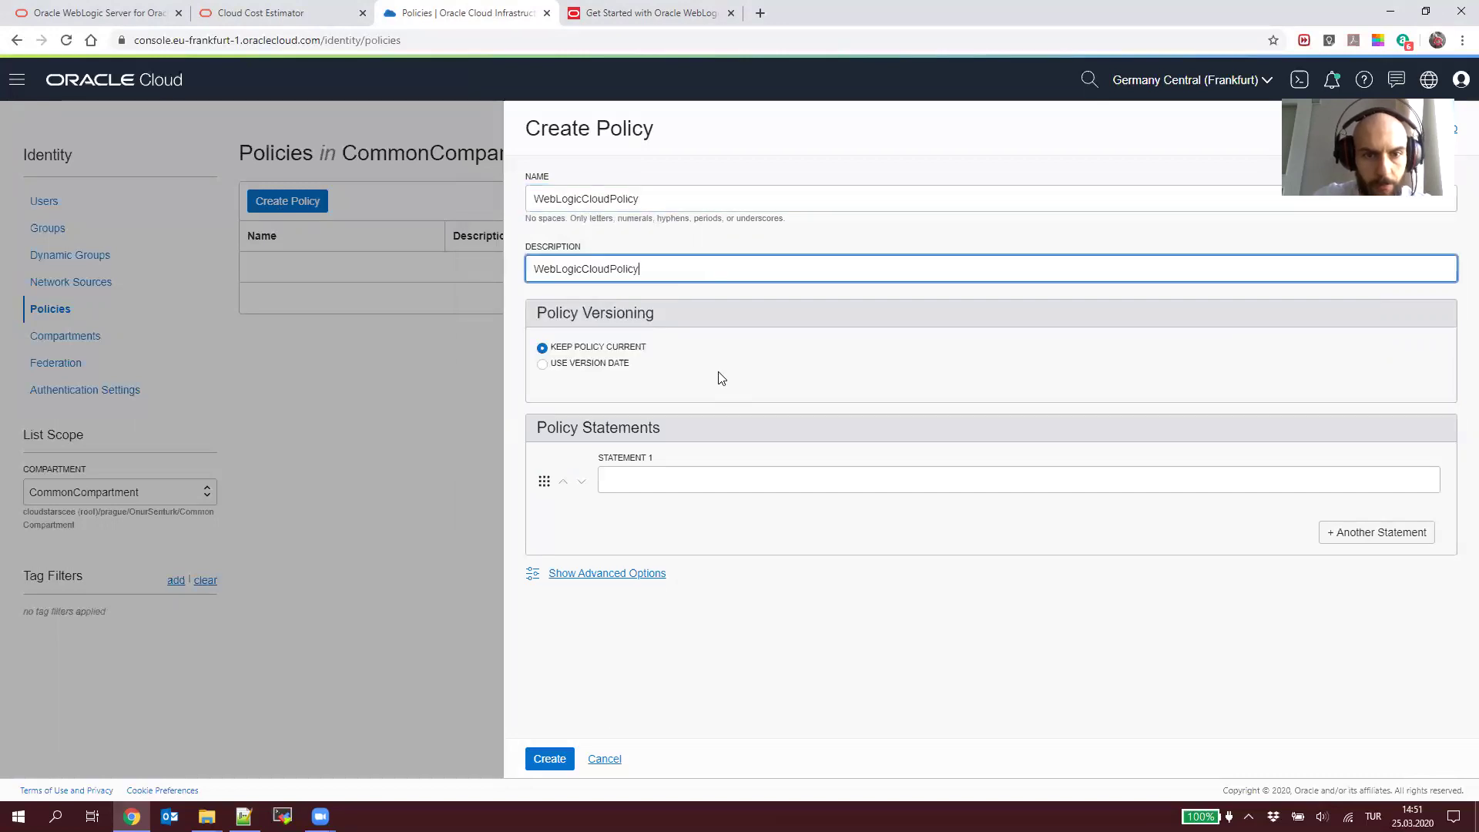
# Step: Paste the OSE_Weblogic keys statement from the notes into Statement 1 and create the policy
pyautogui.hotkey('alt', 'Tab')
pyautogui.tripleClick(851, 518)
pyautogui.hotkey('ctrl', 'c')
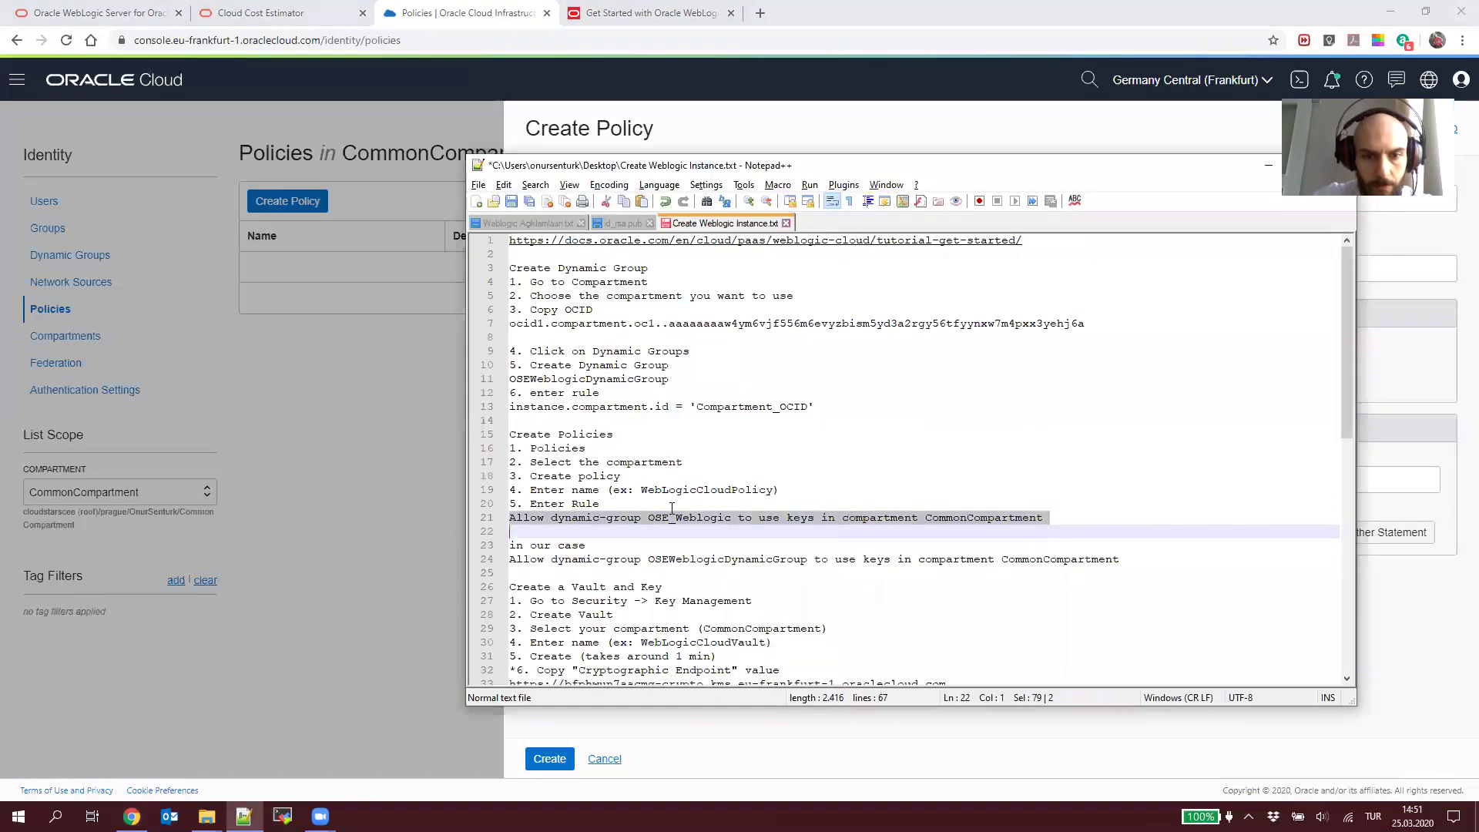
pyautogui.hotkey('alt', 'Tab')
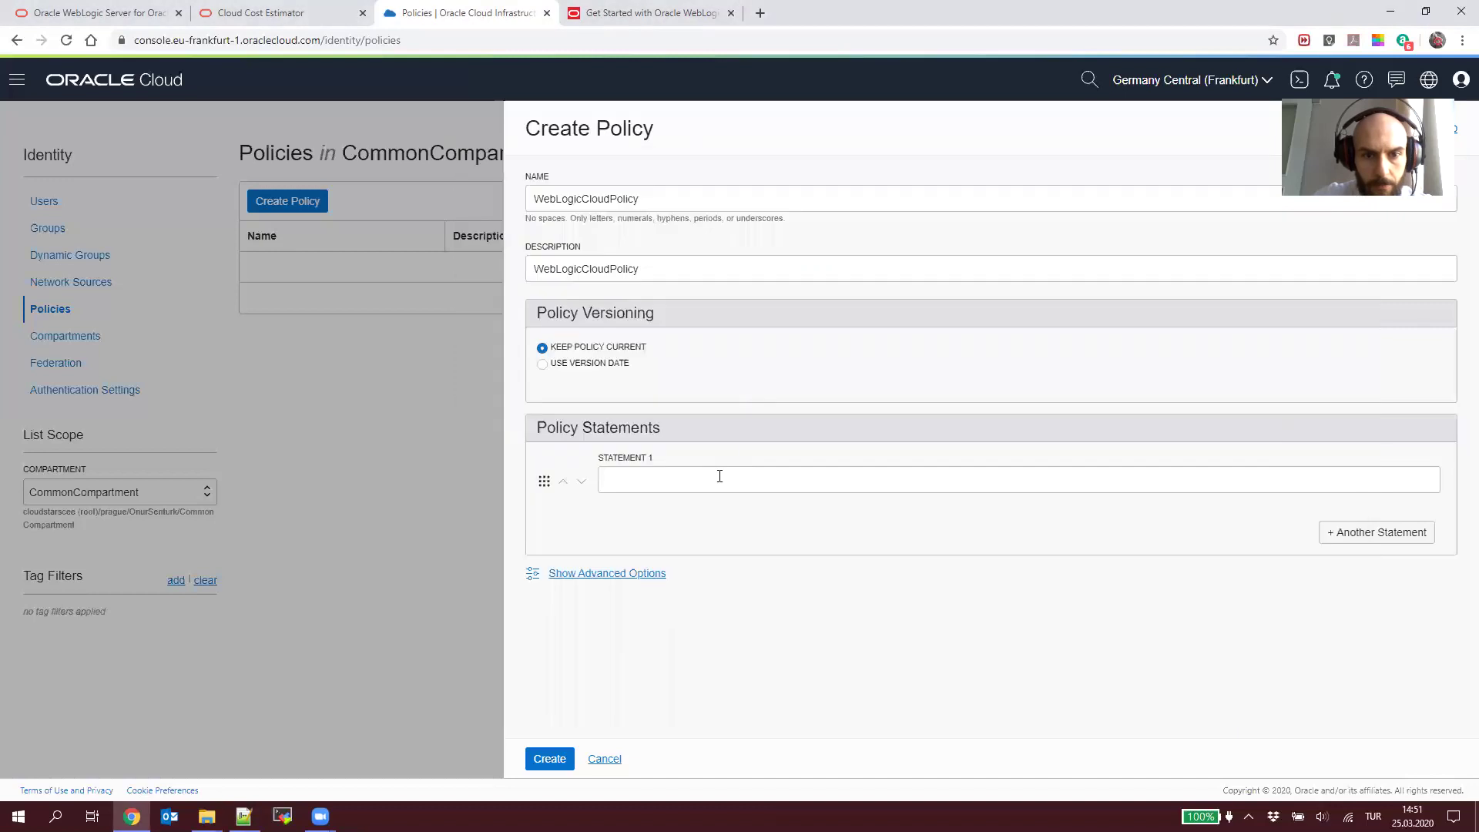
pyautogui.click(720, 476)
pyautogui.hotkey('ctrl', 'v')
pyautogui.click(549, 759)
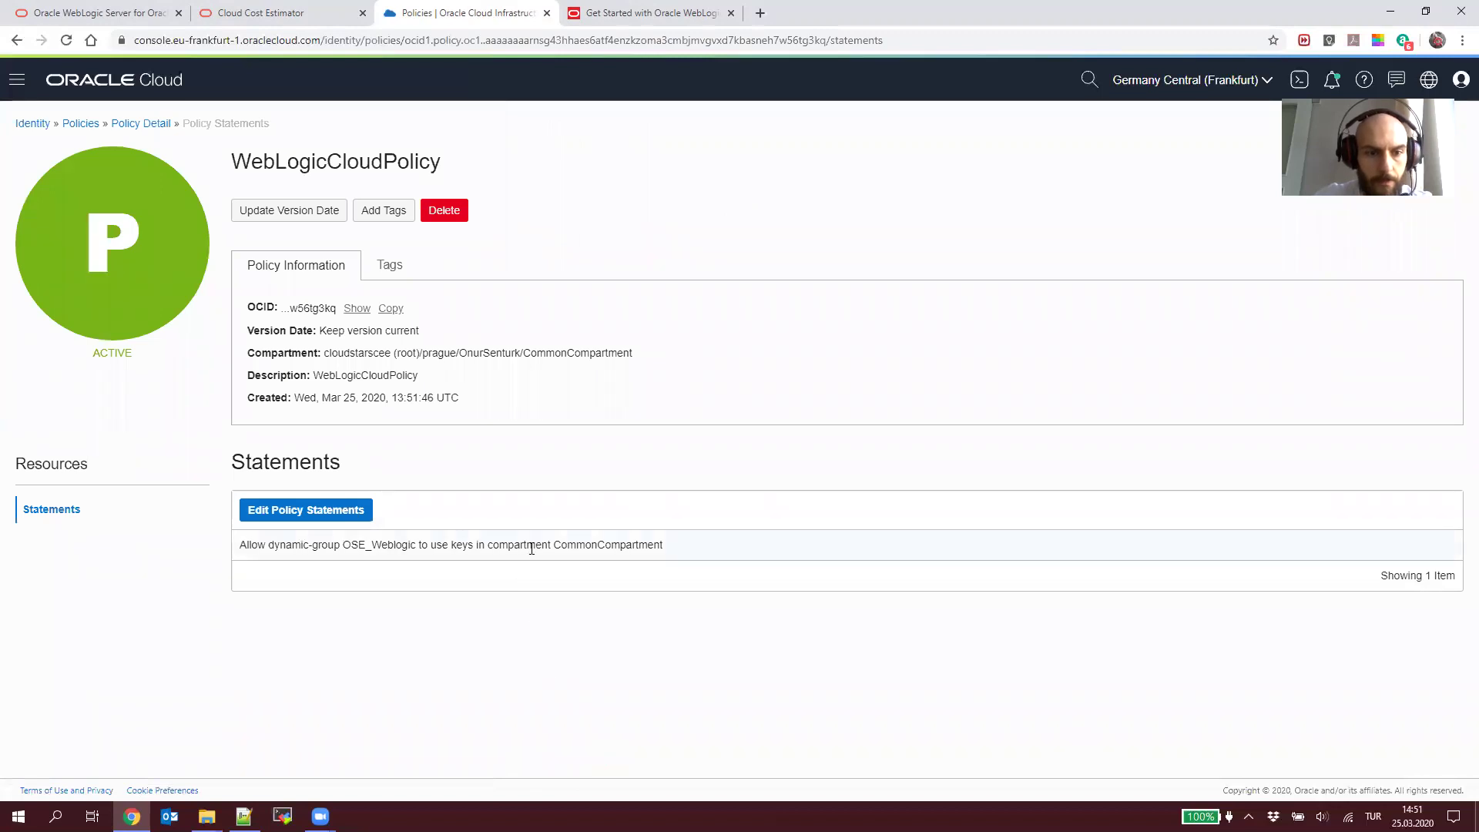
# Step: Check Dynamic Groups and Policies, then reopen the WebLogicCloudPolicy details
pyautogui.click(32, 123)
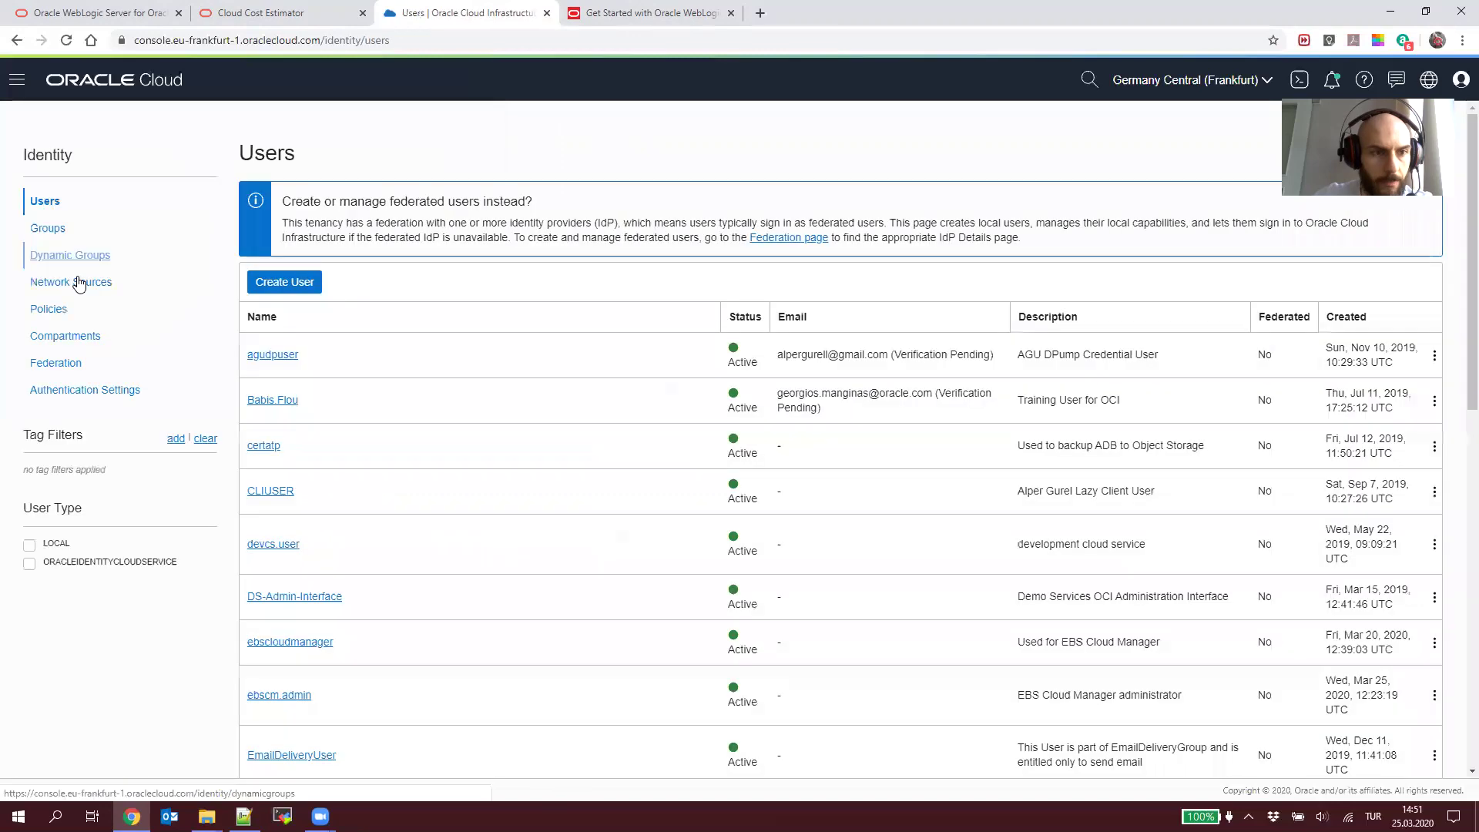
pyautogui.click(77, 260)
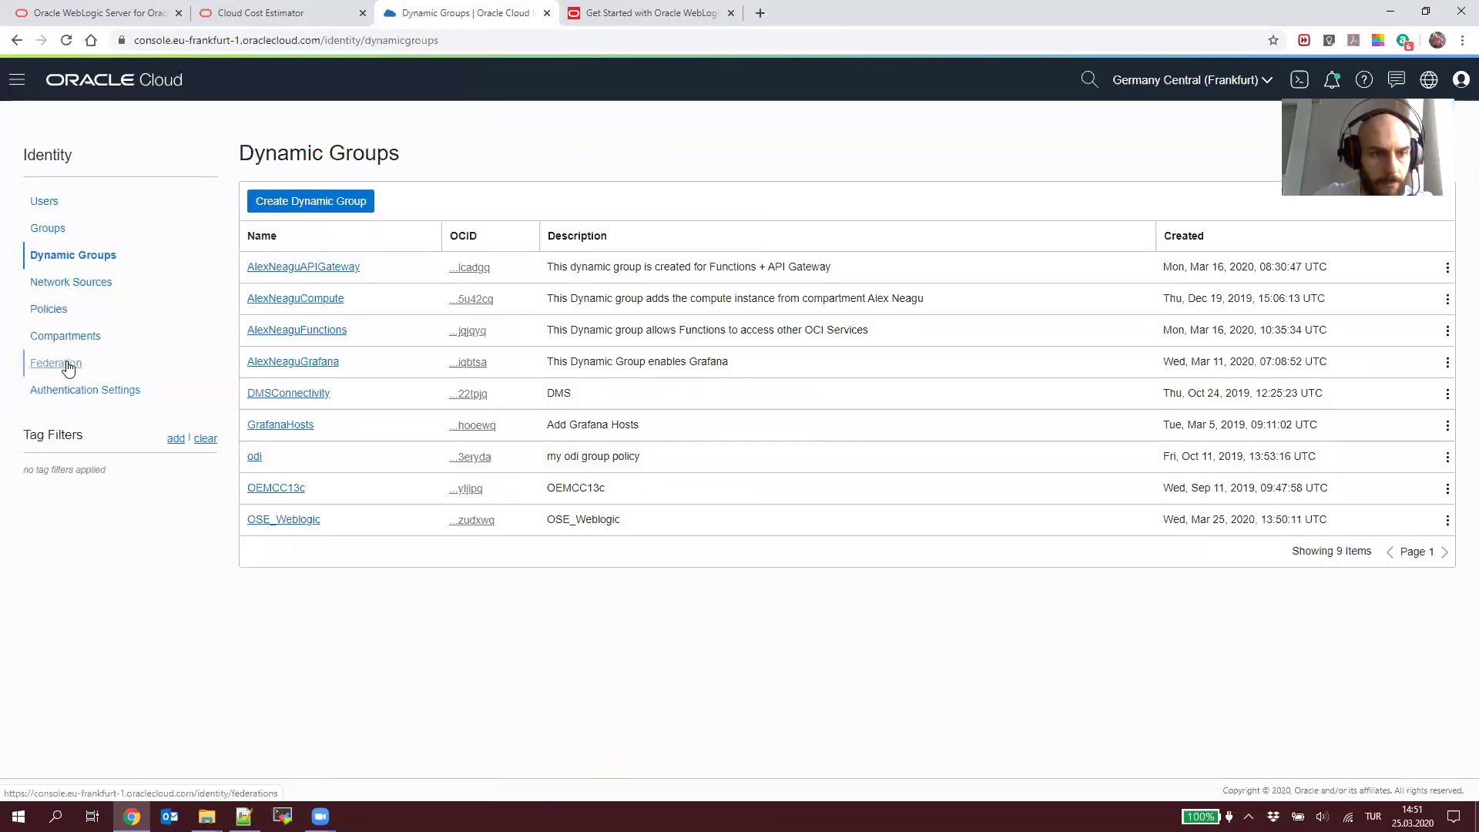
pyautogui.click(65, 314)
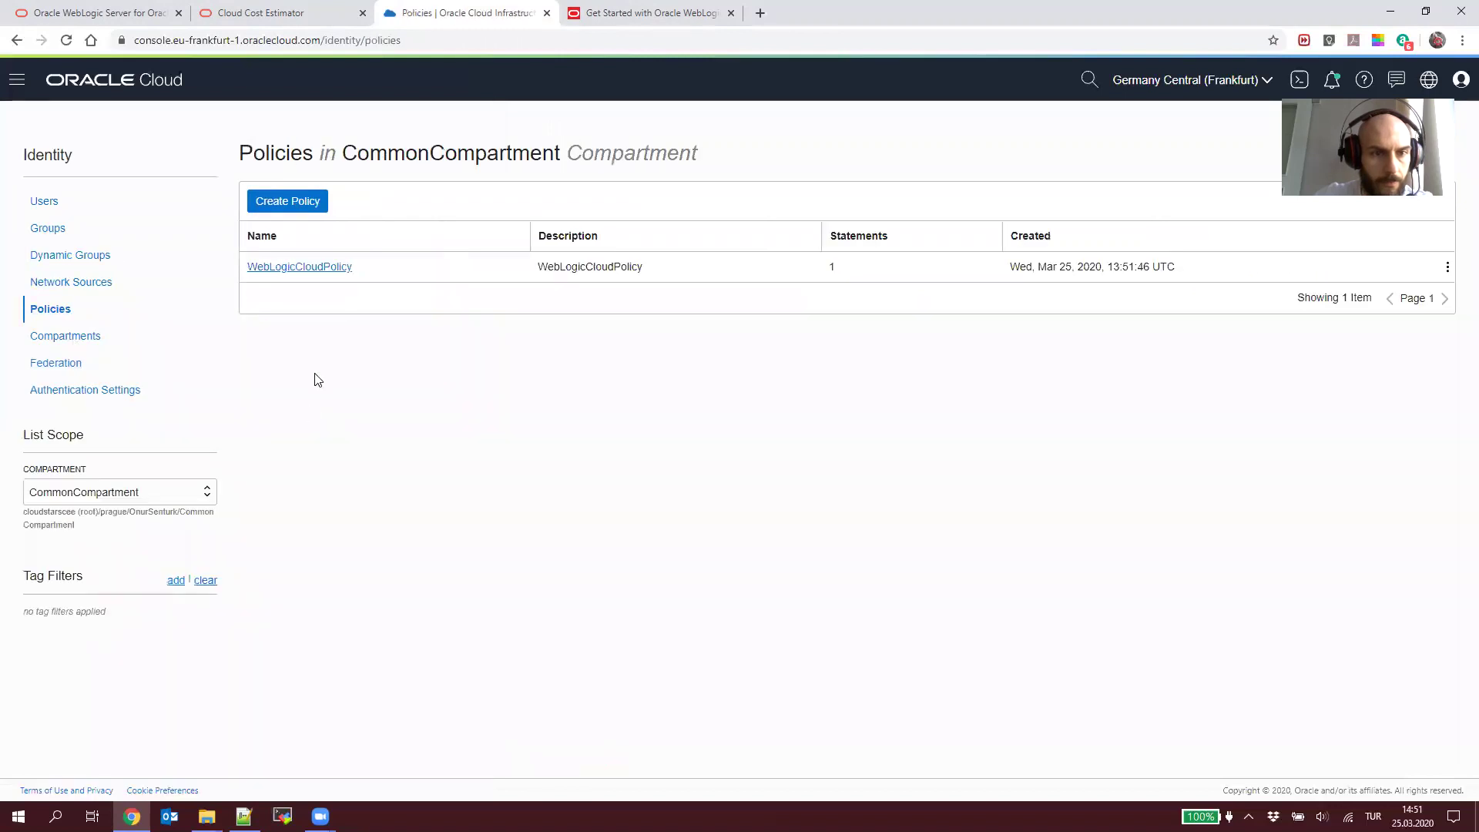
pyautogui.click(294, 268)
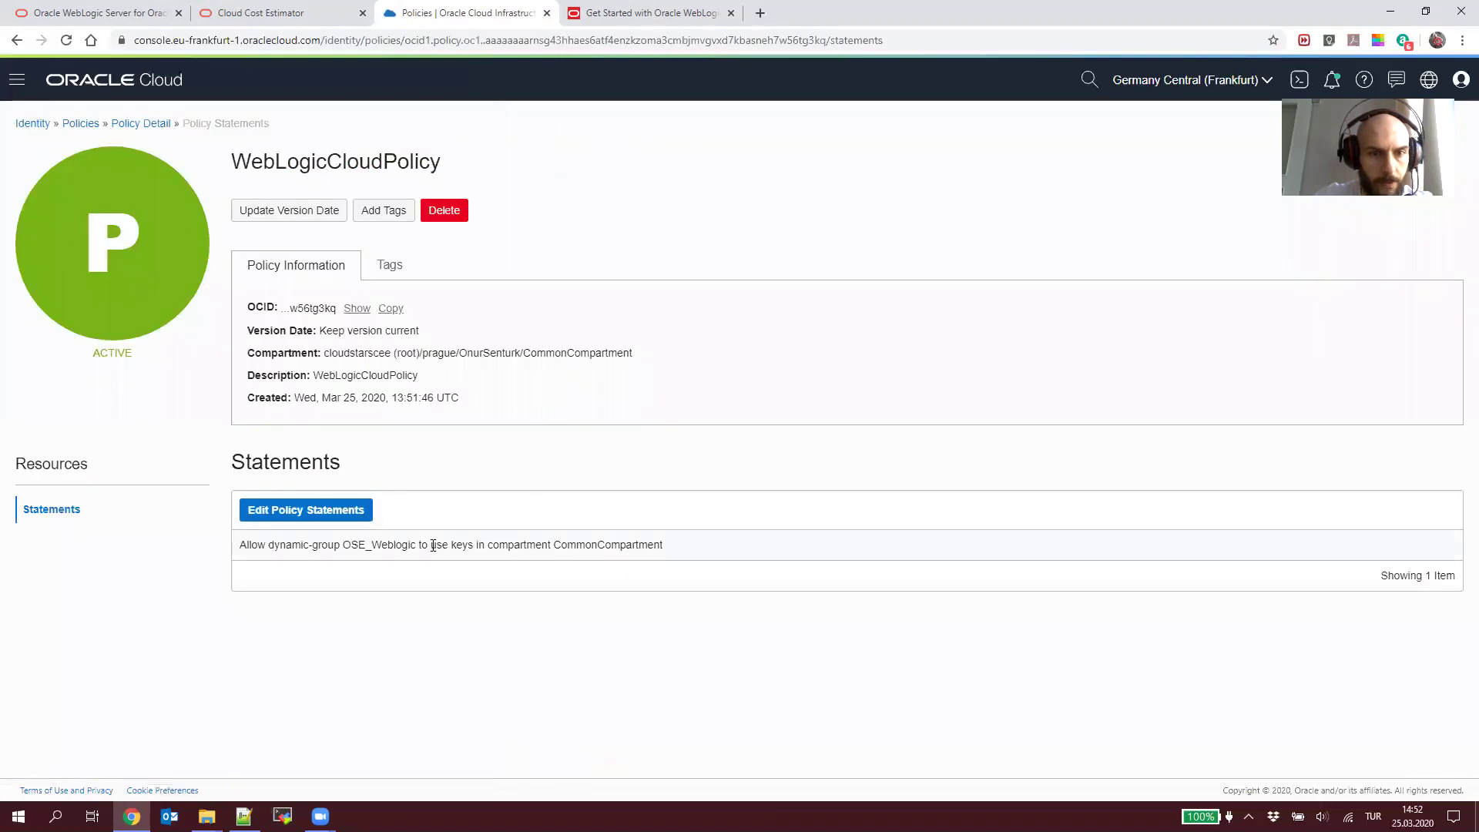
# Step: Undo the notes' rule-line edits back to the AllInstances wording and review the tutorial docs
pyautogui.hotkey('alt', 'Tab')
pyautogui.scroll(-1, 664, 560)
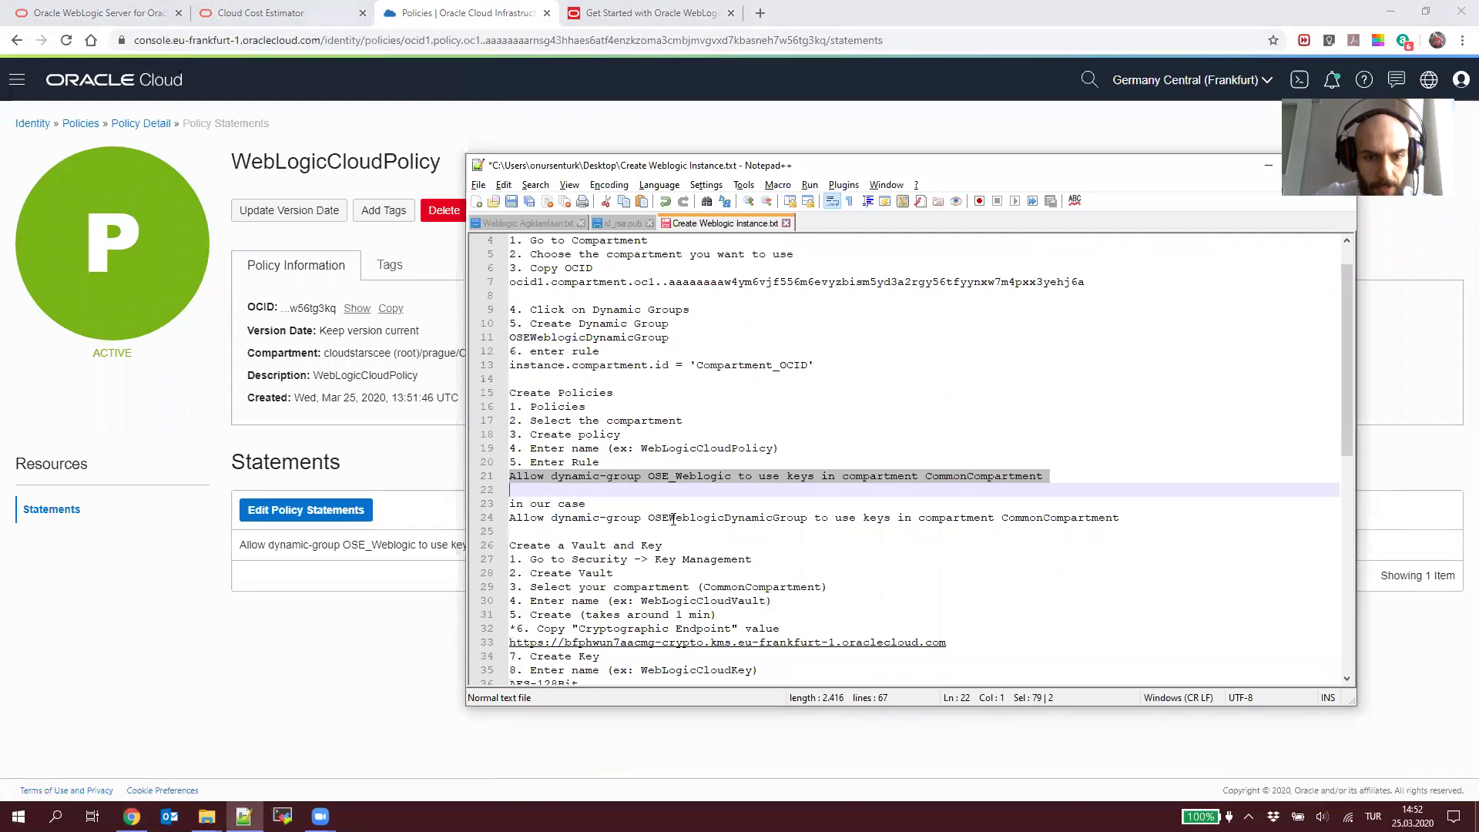
pyautogui.doubleClick(699, 519)
pyautogui.hotkey('ctrl', 'z')
pyautogui.hotkey('ctrl', 'z')
pyautogui.hotkey('ctrl', 'z')
pyautogui.hotkey('ctrl', 'z')
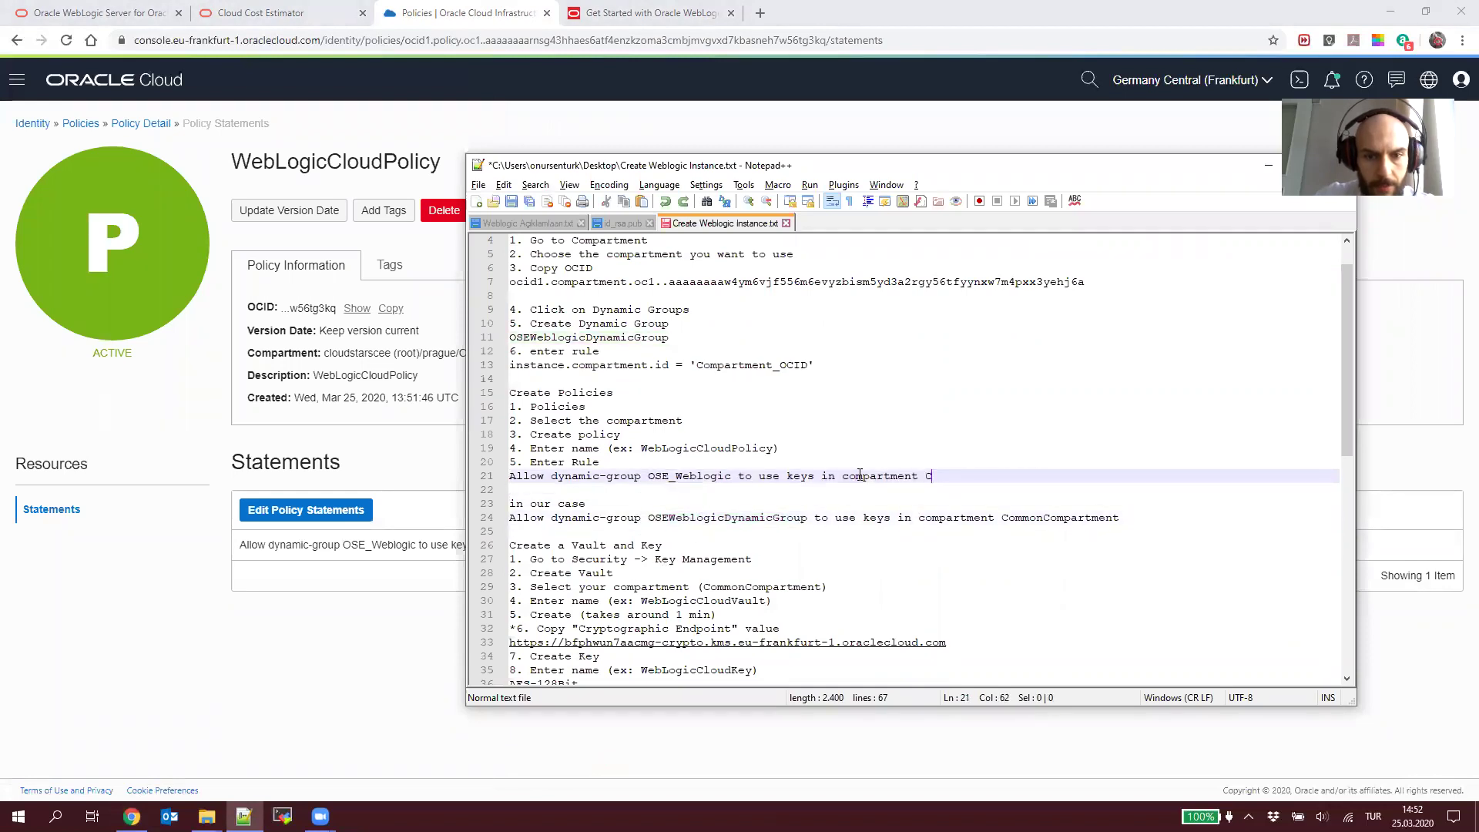
pyautogui.click(793, 518)
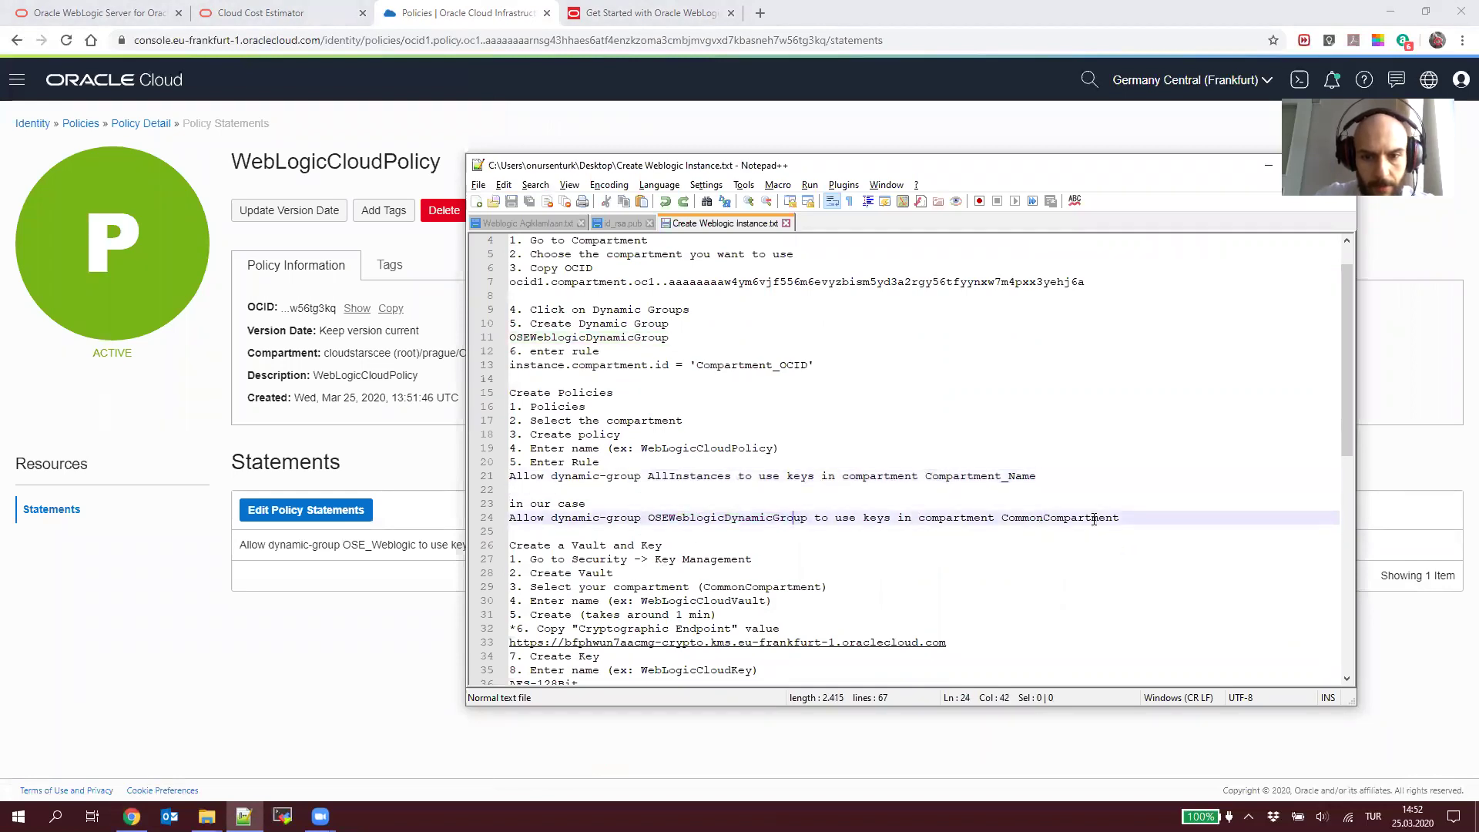
pyautogui.scroll(-3, 690, 443)
pyautogui.scroll(-1, 714, 433)
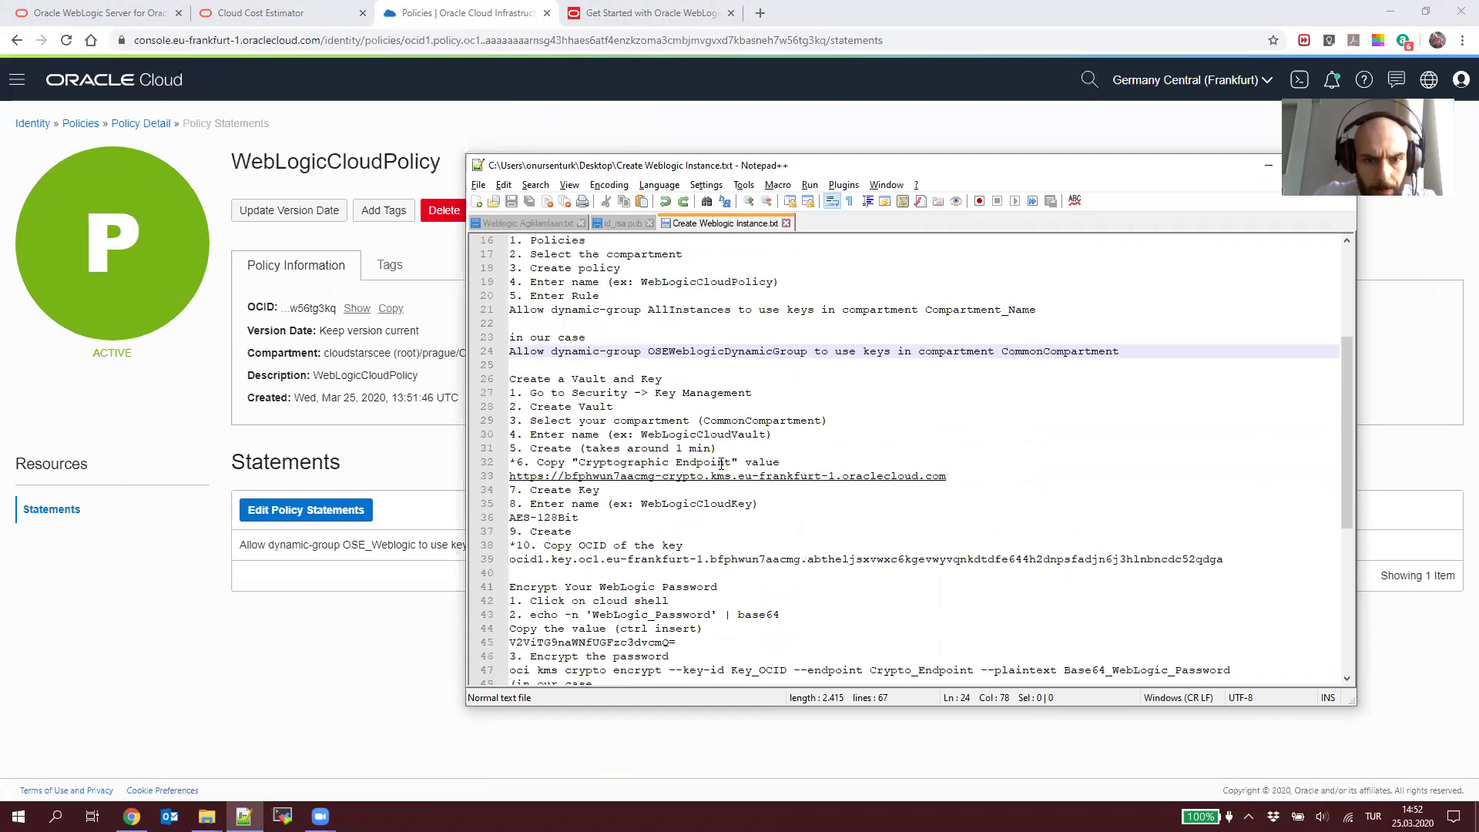
pyautogui.click(647, 13)
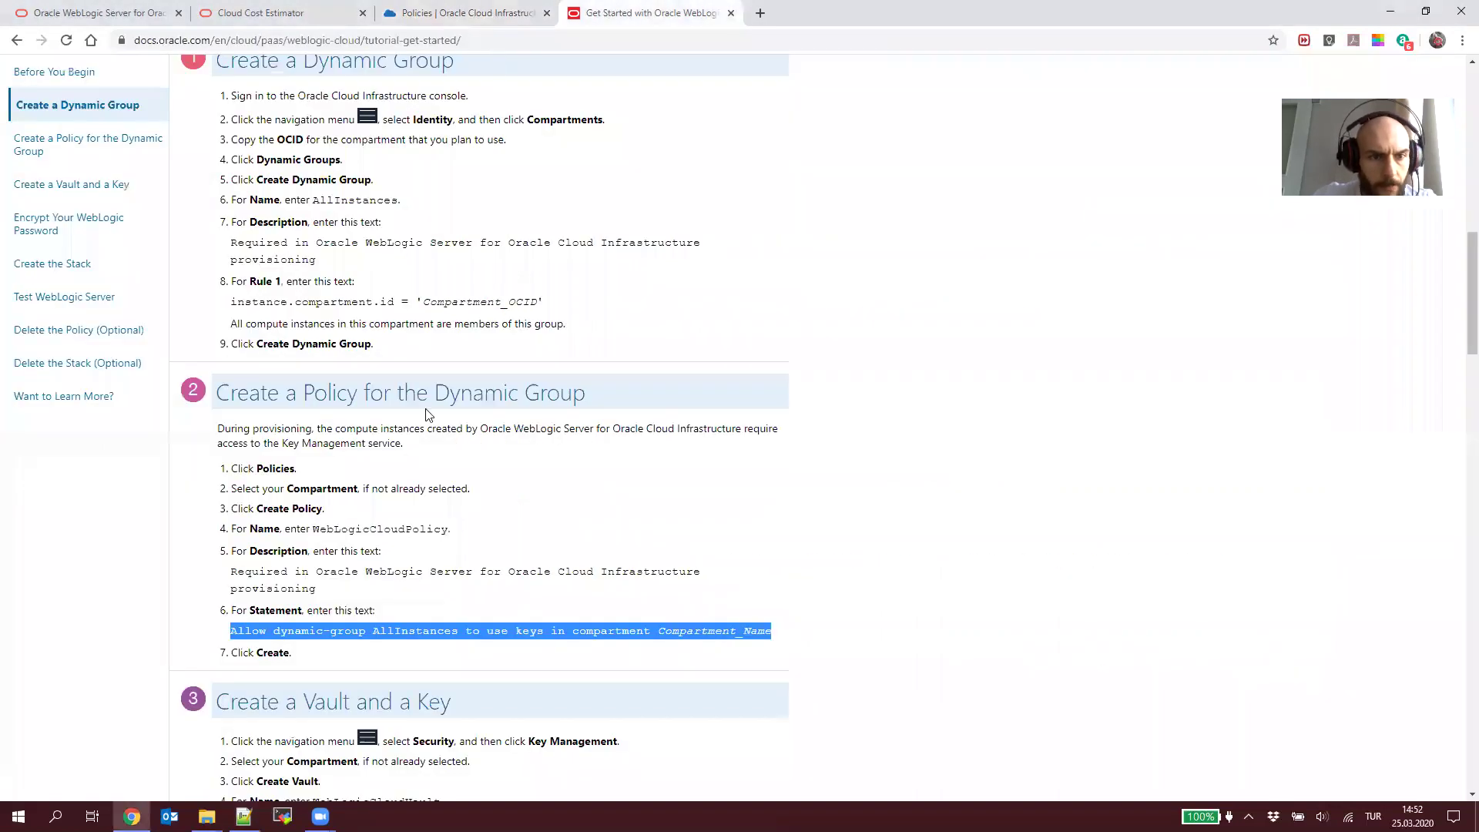
pyautogui.scroll(-2, 428, 414)
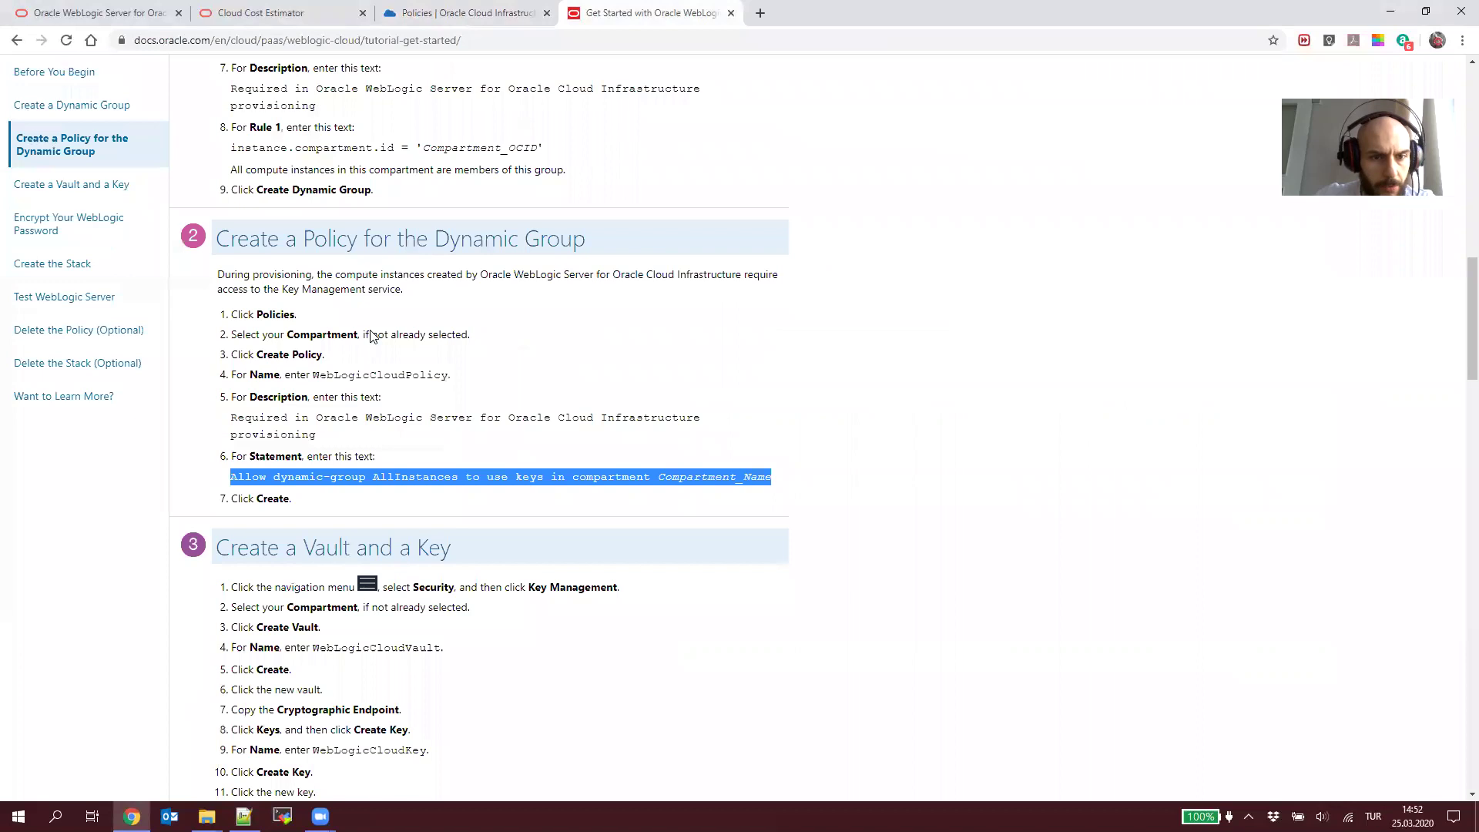
pyautogui.scroll(-1, 379, 474)
pyautogui.hotkey('ctrl', 'shift', 'Tab')
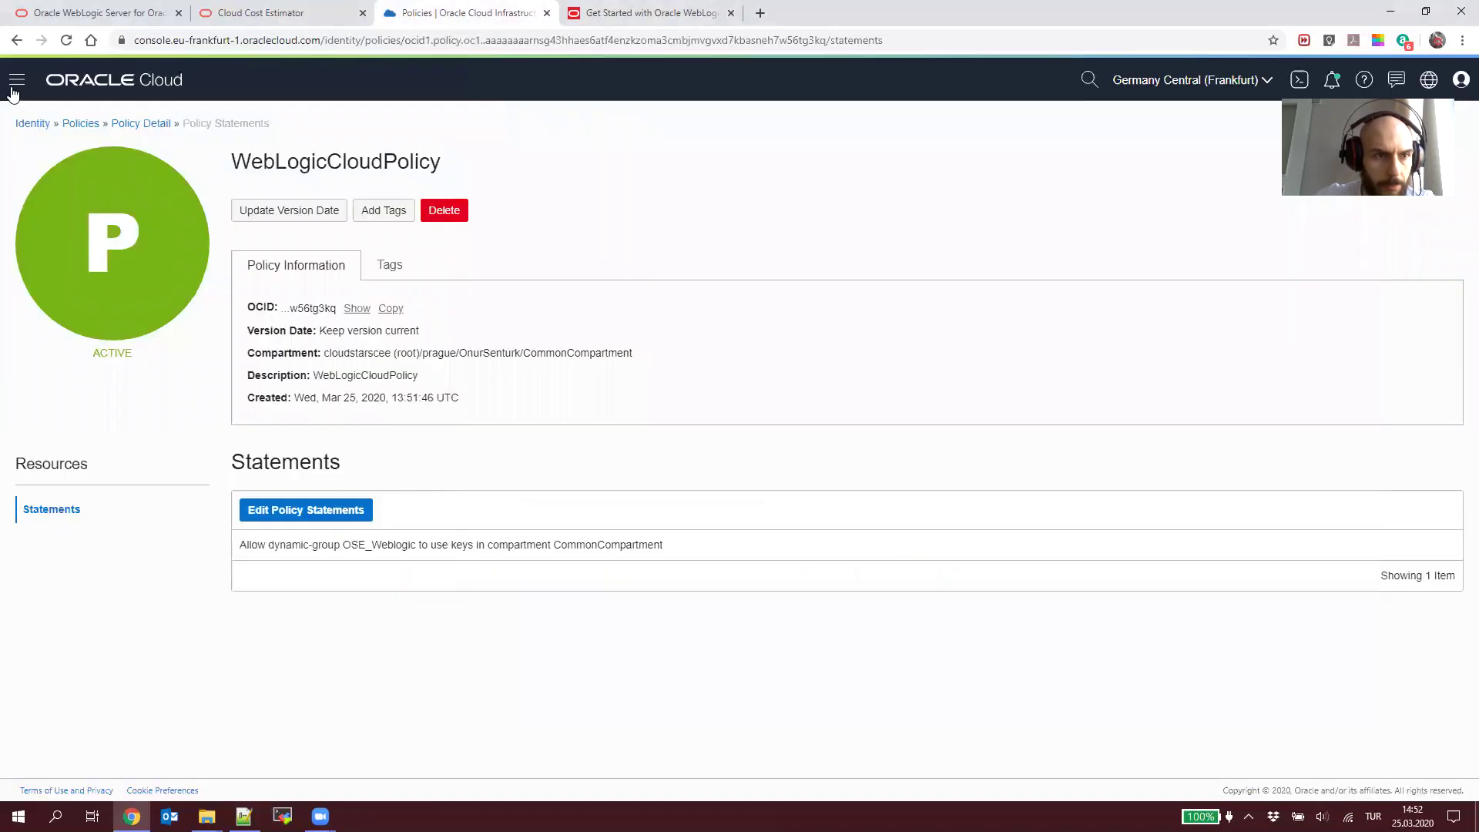
# Step: Open Security > Key Management Vaults and copy the vault name WebLogicCloudVault from the tutorial
pyautogui.click(17, 80)
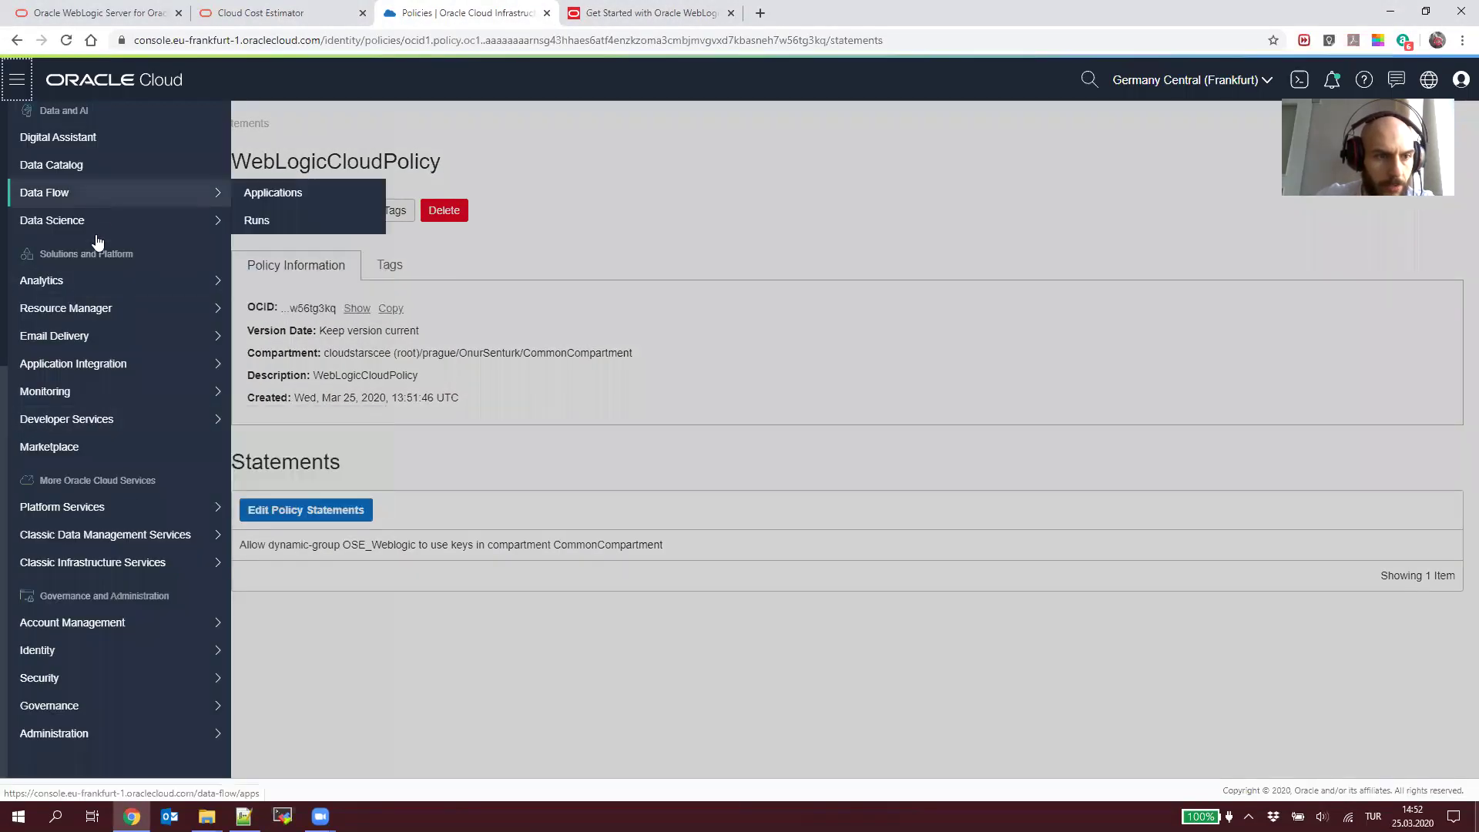
pyautogui.moveTo(103, 678)
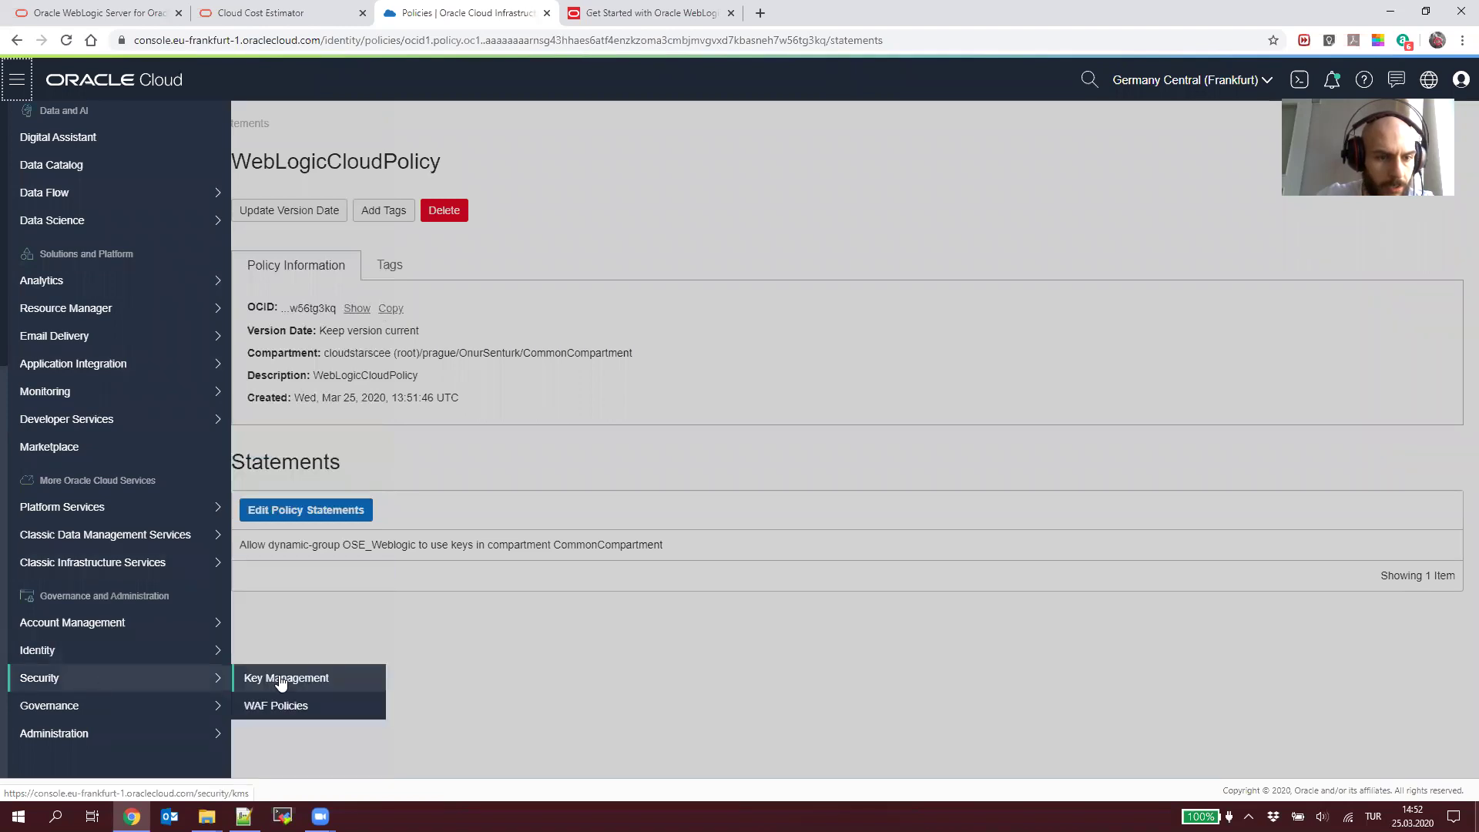
pyautogui.click(282, 681)
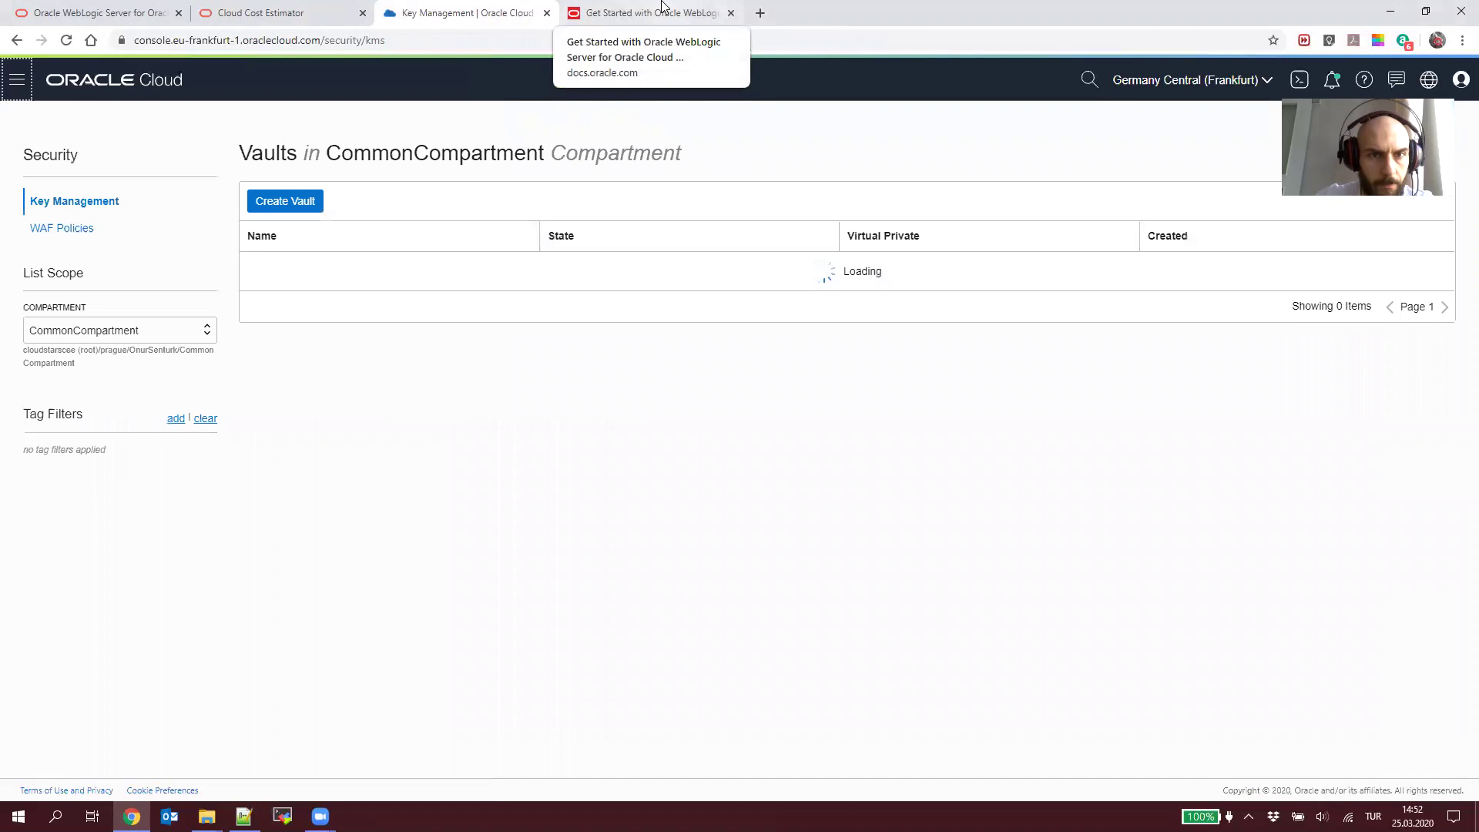
pyautogui.hotkey('ctrl', 'Tab')
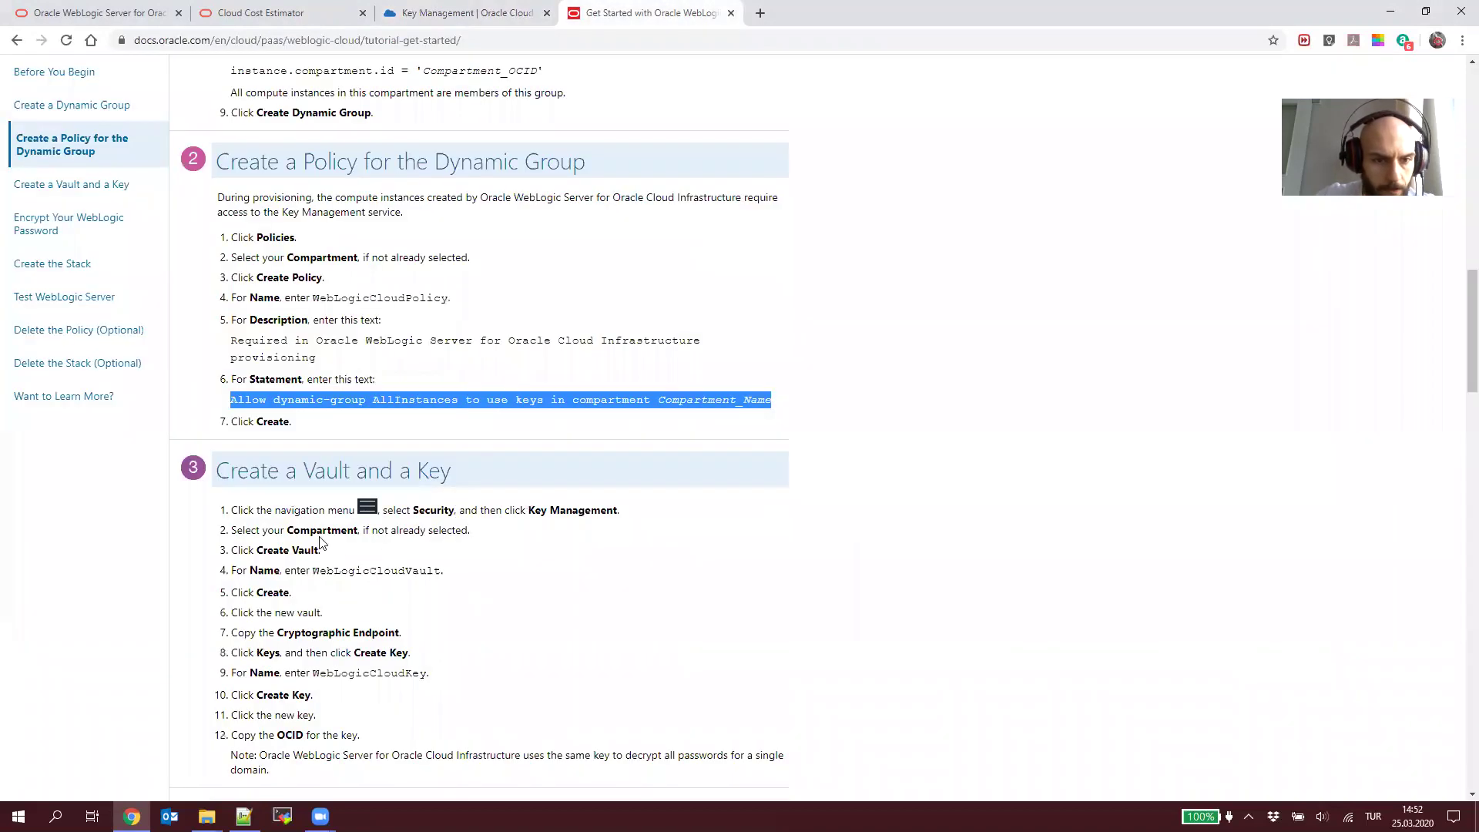
pyautogui.doubleClick(354, 574)
pyautogui.hotkey('ctrl', 'c')
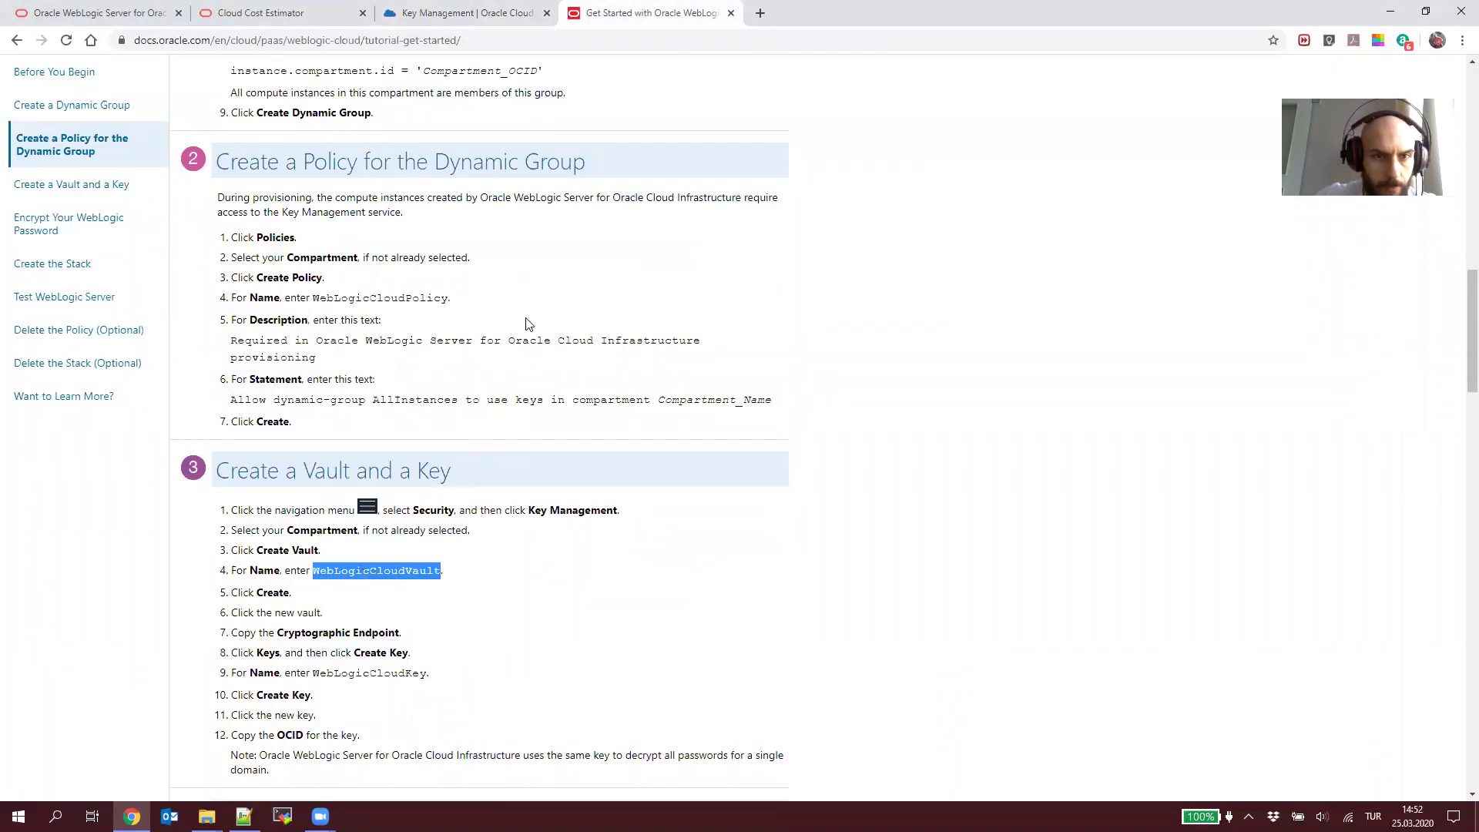
pyautogui.click(505, 9)
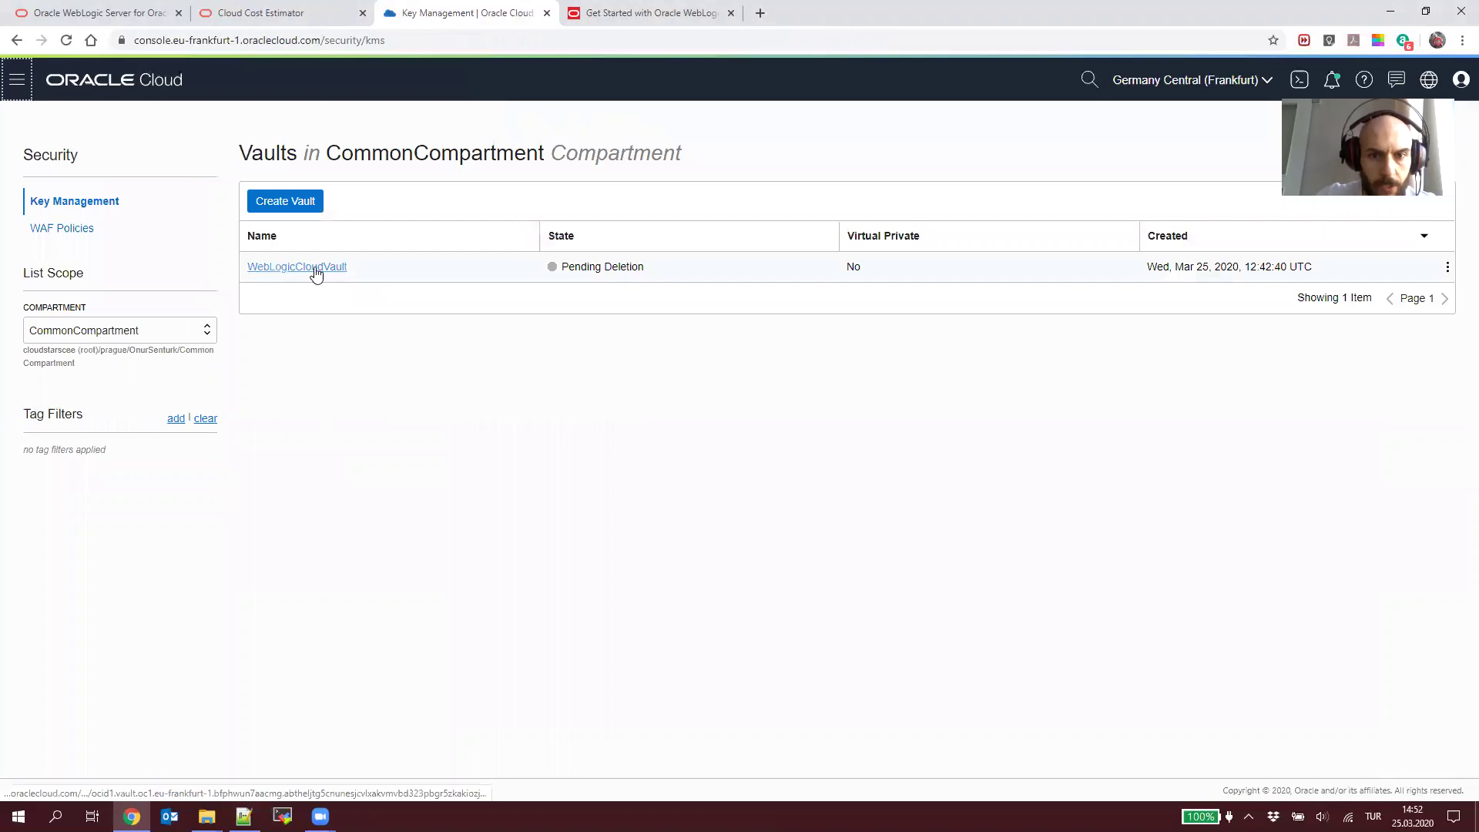
pyautogui.click(298, 205)
# Step: Create a vault named NewWebLogicCloudVault in CommonCompartment
pyautogui.click(671, 321)
pyautogui.hotkey('ctrl', 'v')
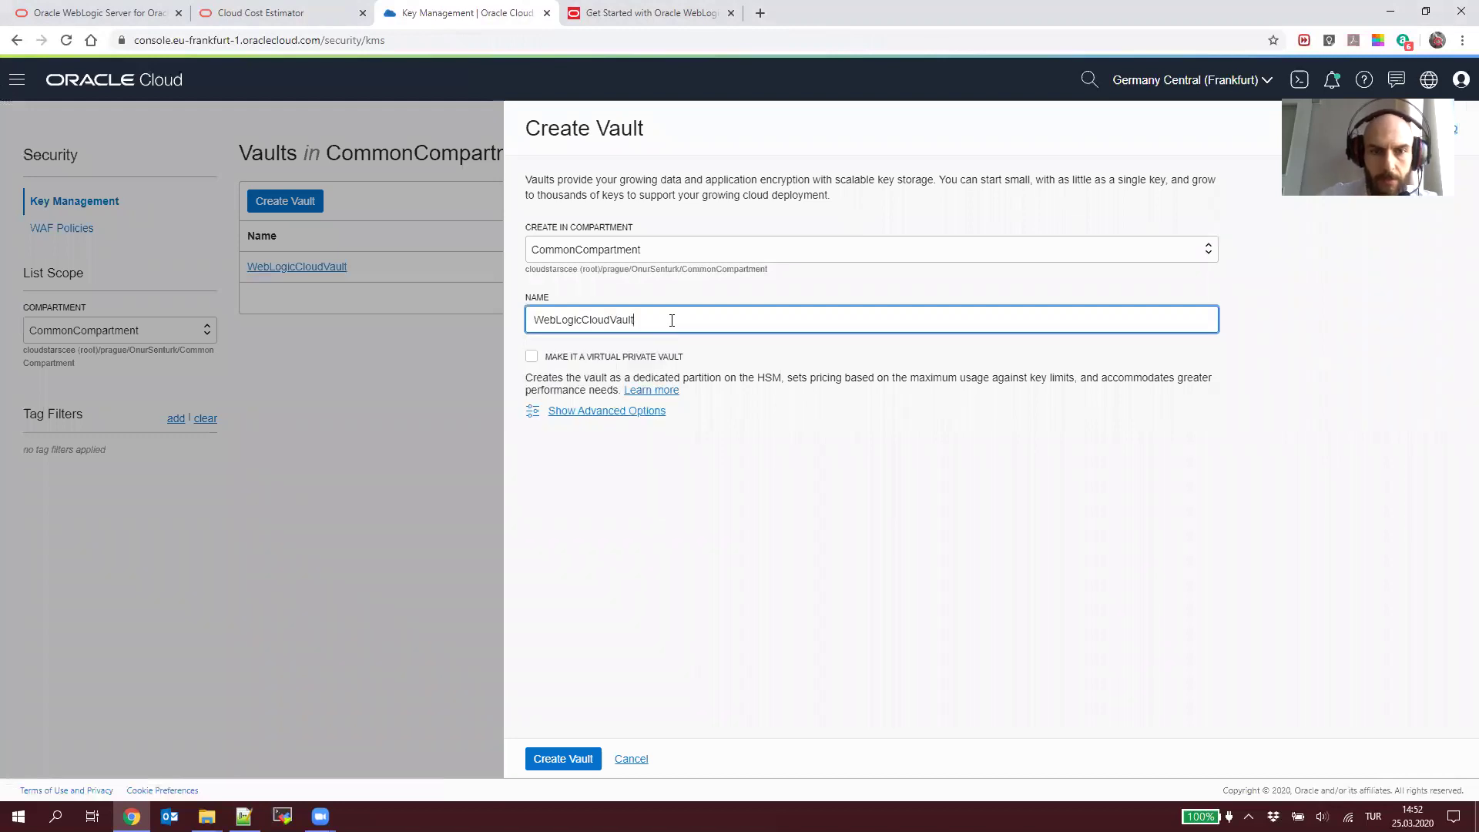
pyautogui.press('Home')
pyautogui.write('New')
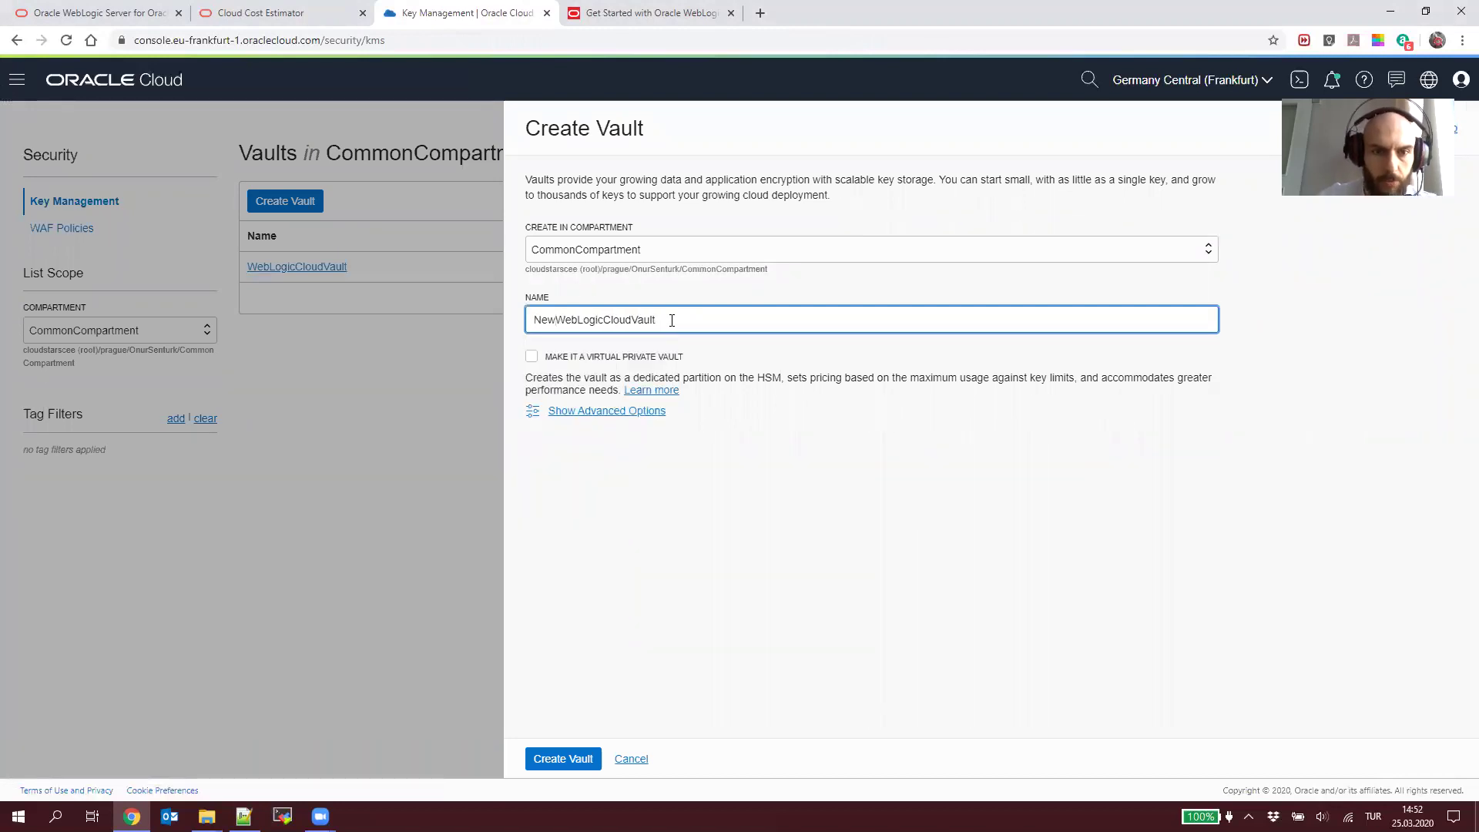
pyautogui.hotkey('ctrl', 'a')
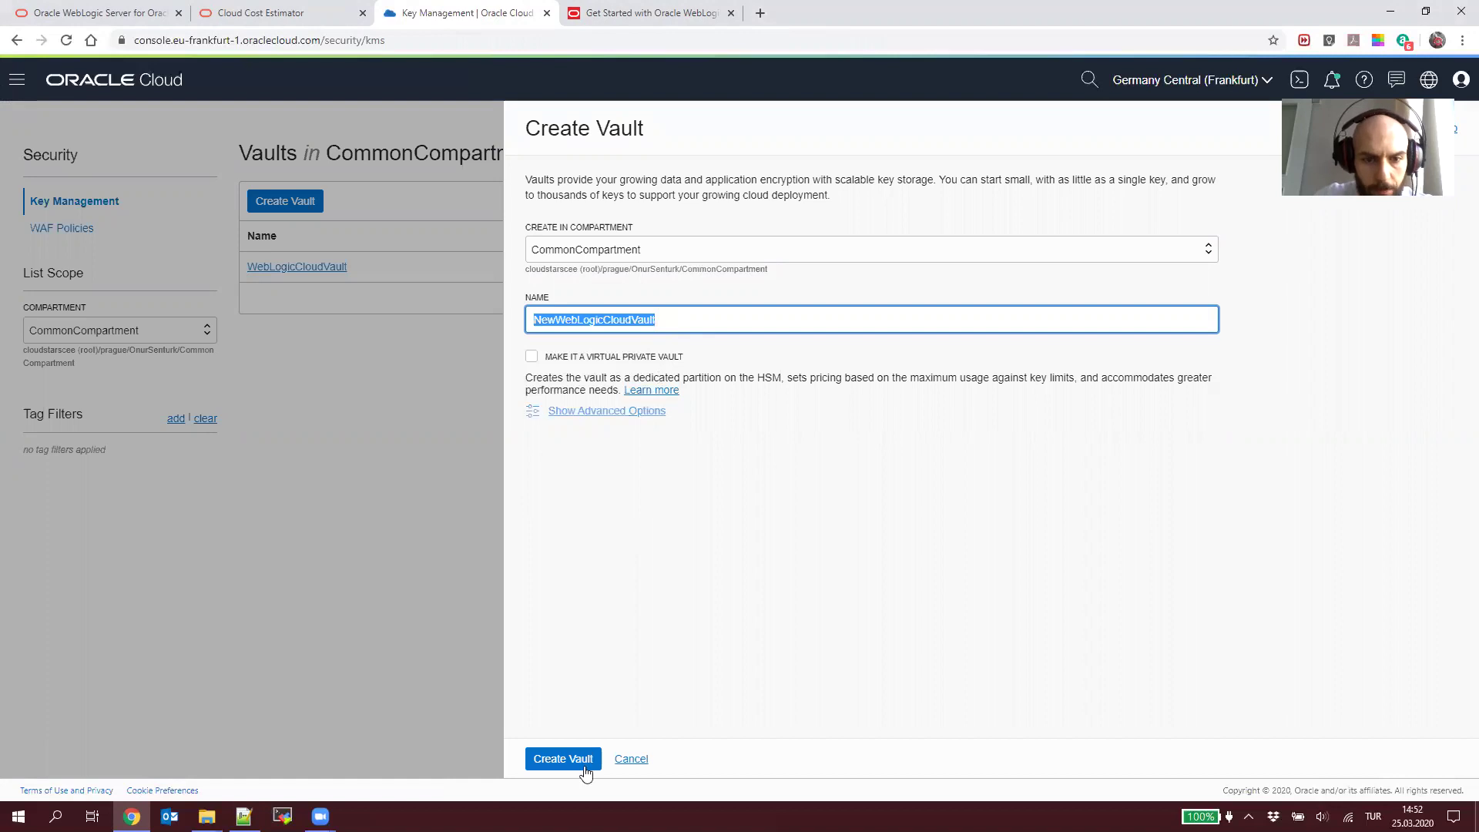
pyautogui.click(577, 758)
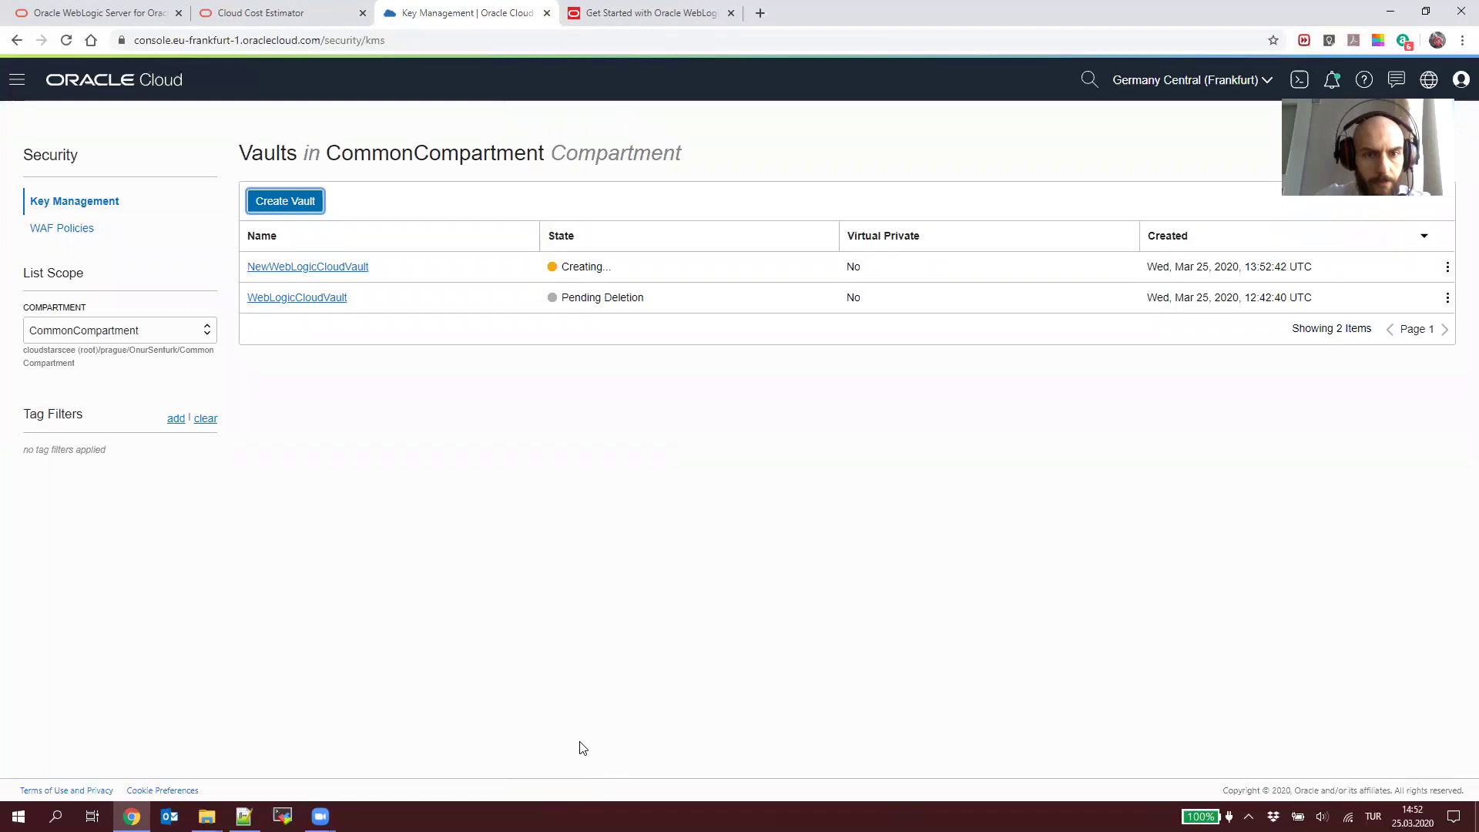
# Step: Open NewWebLogicCloudVault's details page from the Vaults list
pyautogui.click(684, 13)
pyautogui.scroll(-1, 345, 591)
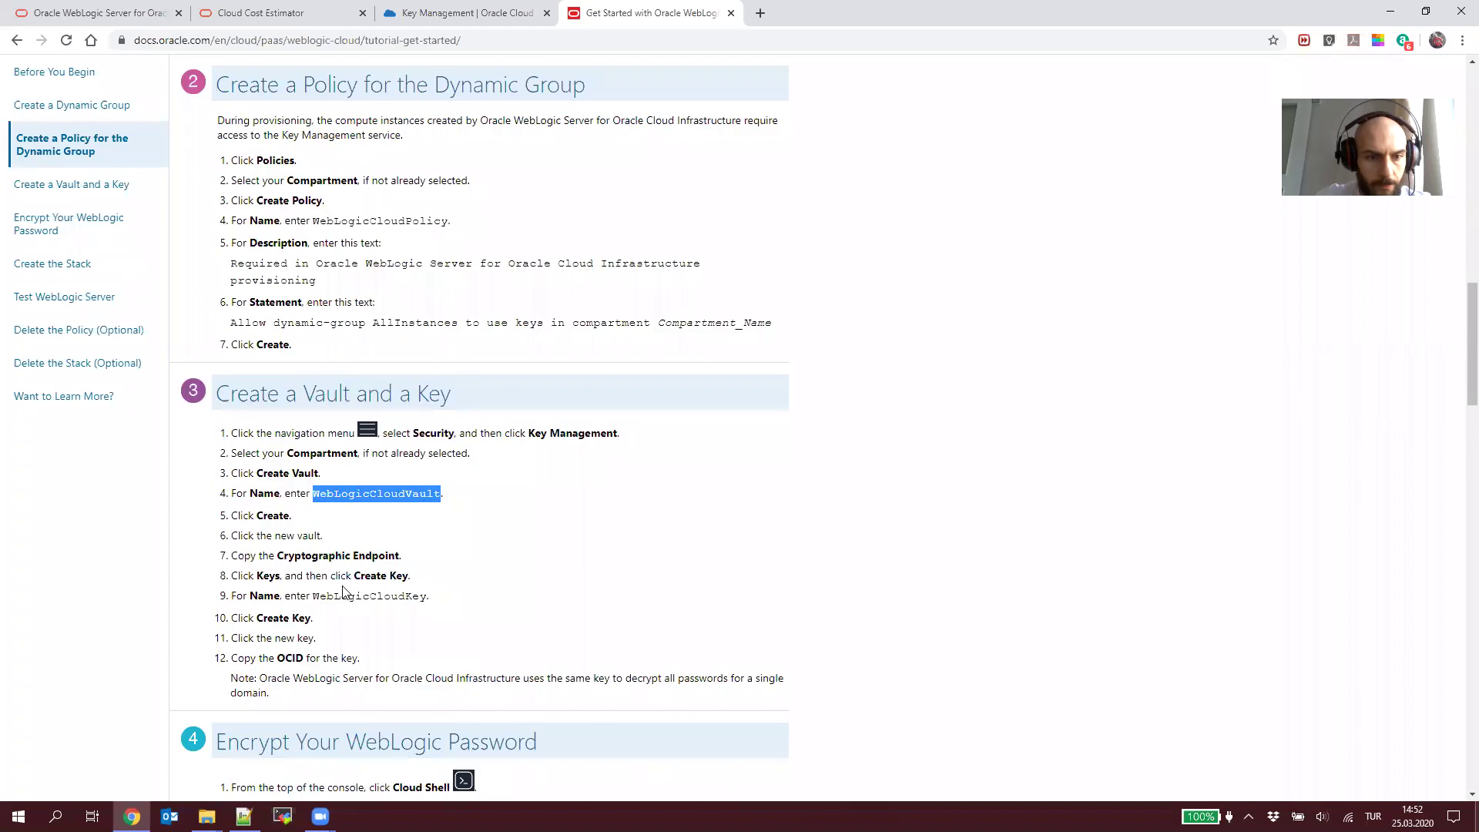
pyautogui.click(399, 8)
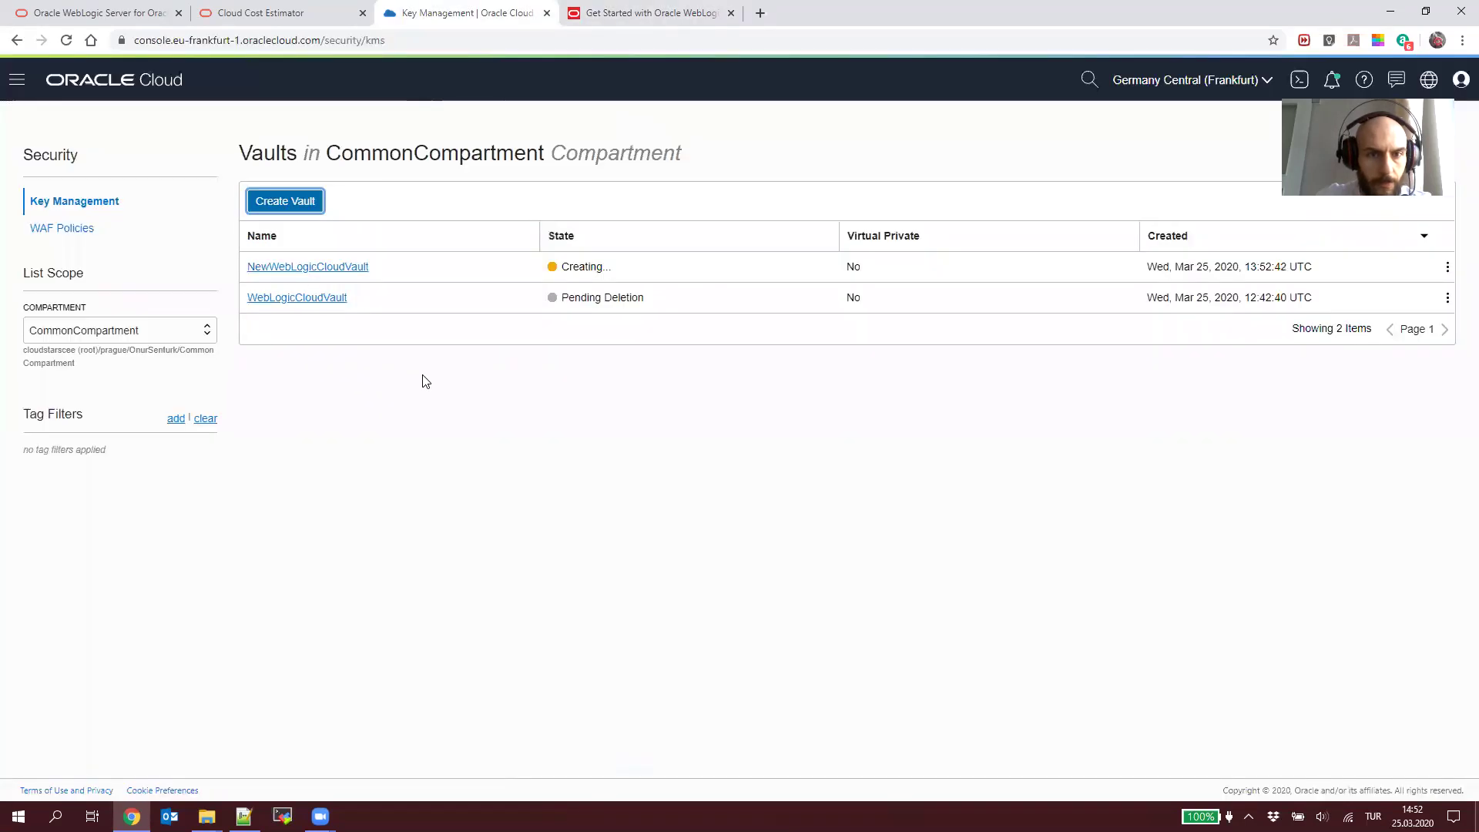
pyautogui.click(310, 276)
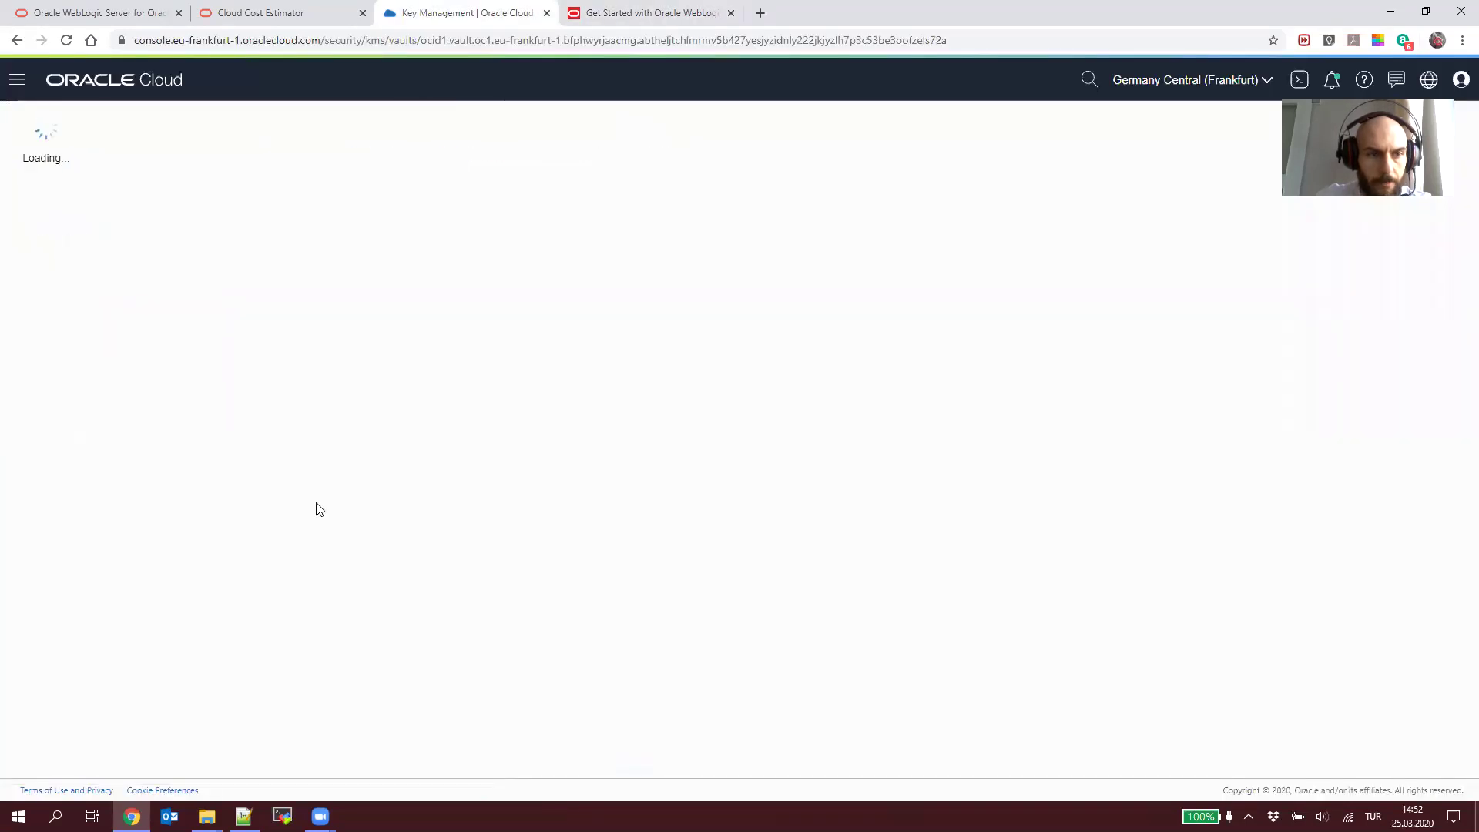
# Step: Replace the old vault name on line 30 of the setup notes with NewWebLogicCloudVault
pyautogui.doubleClick(323, 161)
pyautogui.hotkey('ctrl', 'c')
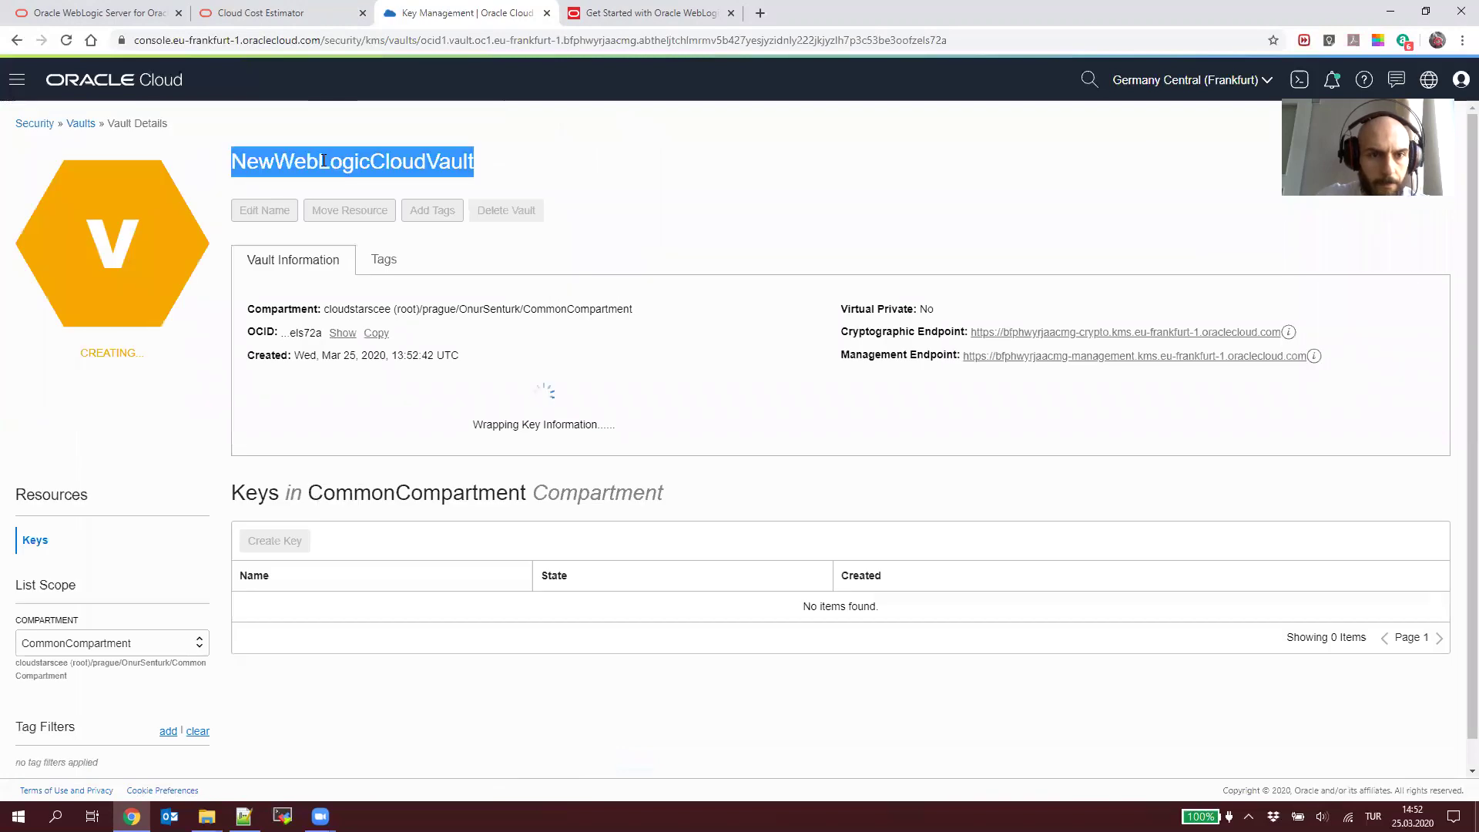
pyautogui.hotkey('alt', 'Tab')
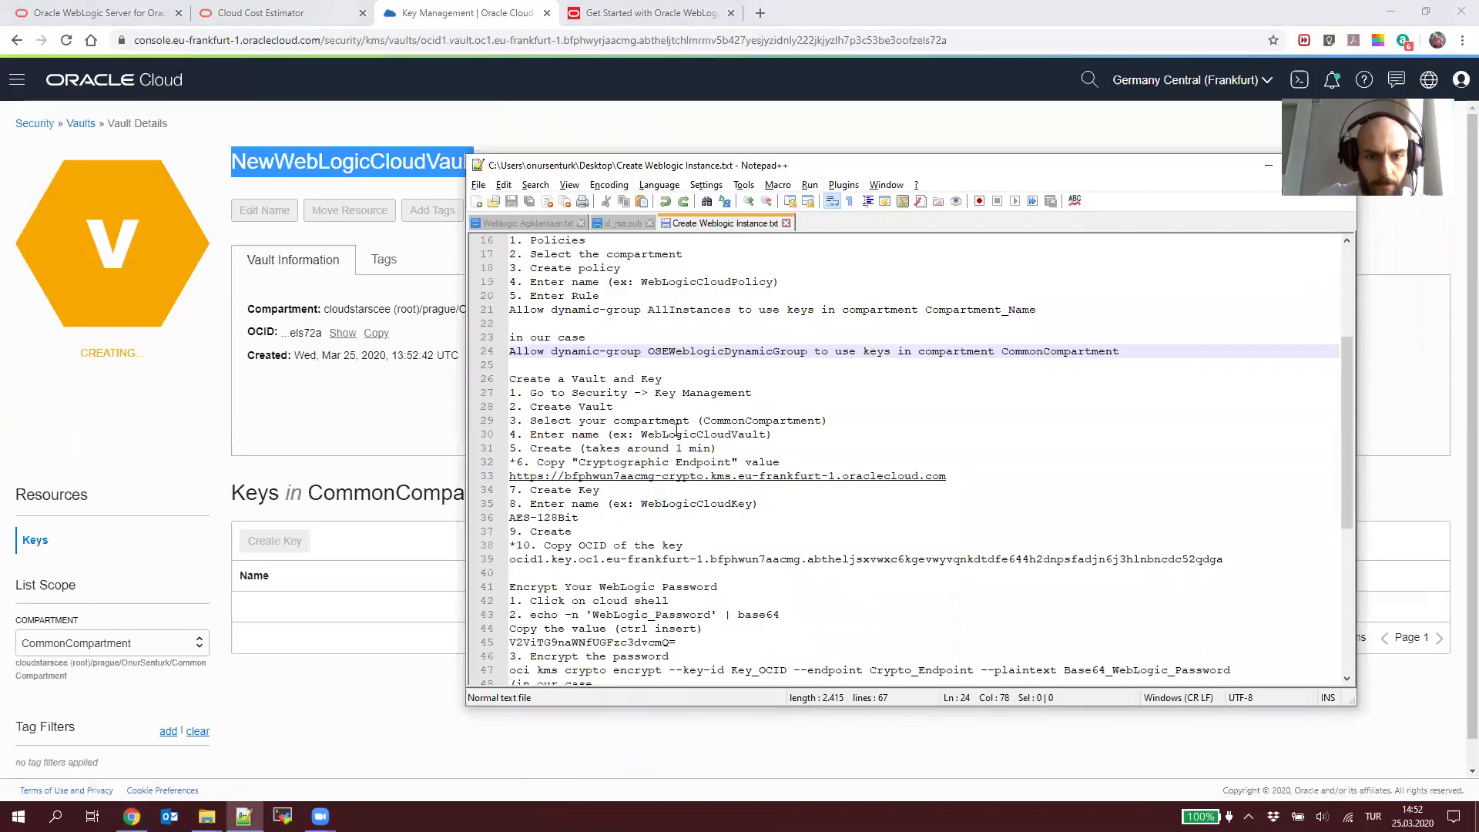
pyautogui.doubleClick(677, 435)
pyautogui.hotkey('ctrl', 'v')
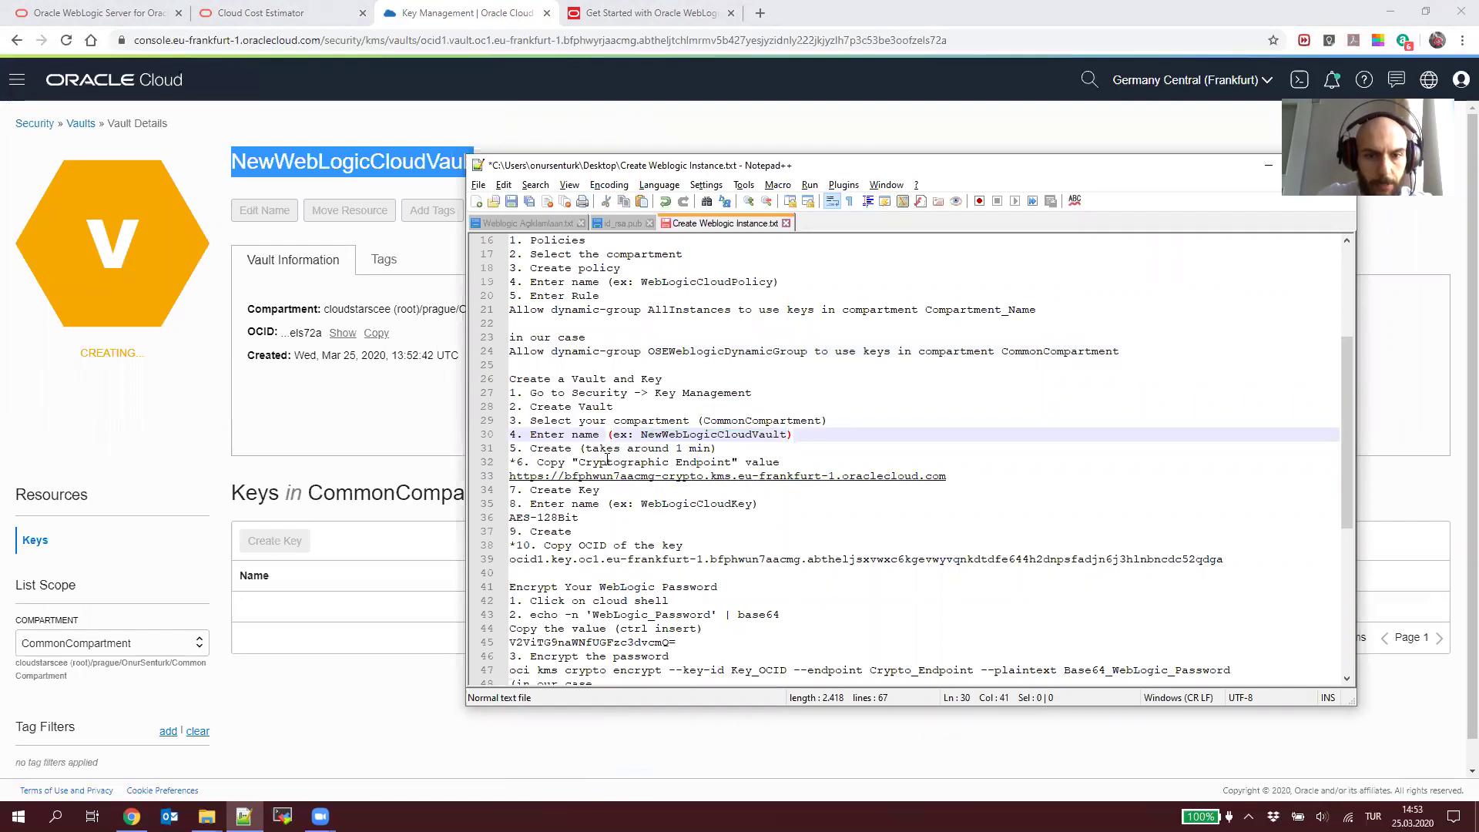
# Step: Paste the vault's cryptographic endpoint URL over line 33 of the notes and save
pyautogui.click(377, 431)
pyautogui.click(1288, 333)
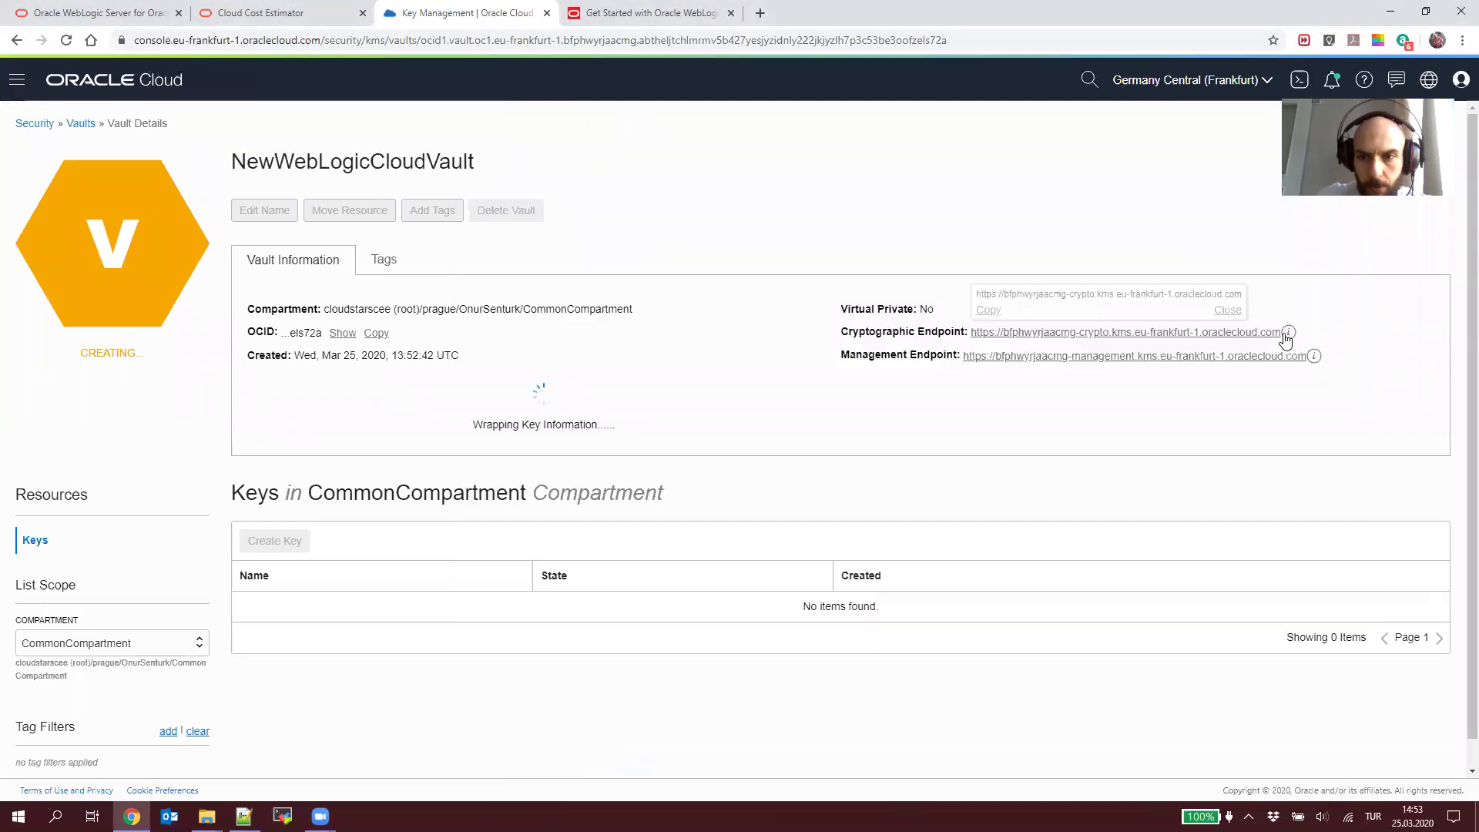
pyautogui.tripleClick(884, 333)
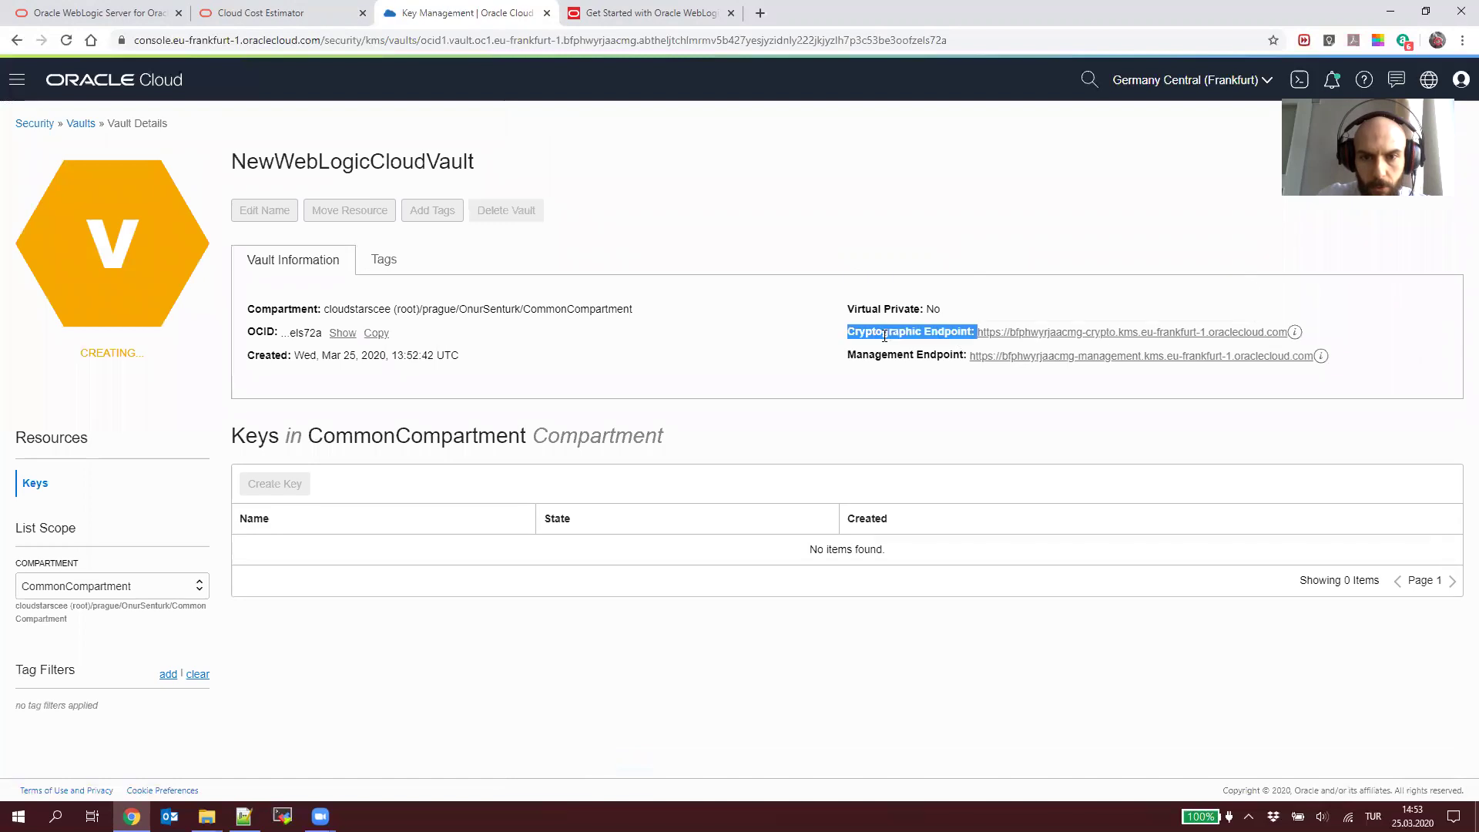
pyautogui.click(1006, 336)
pyautogui.click(994, 311)
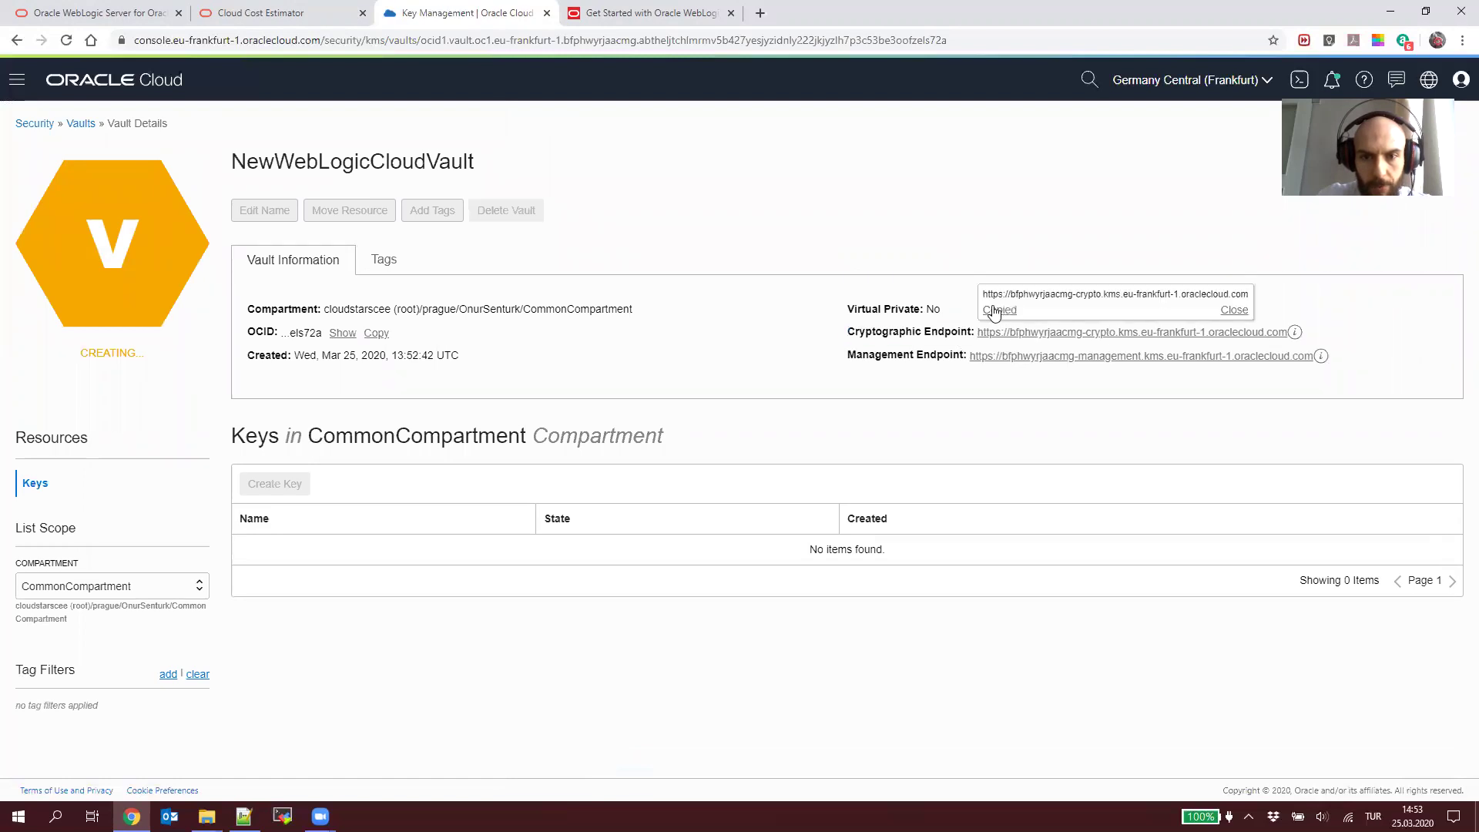
pyautogui.hotkey('alt', 'Tab')
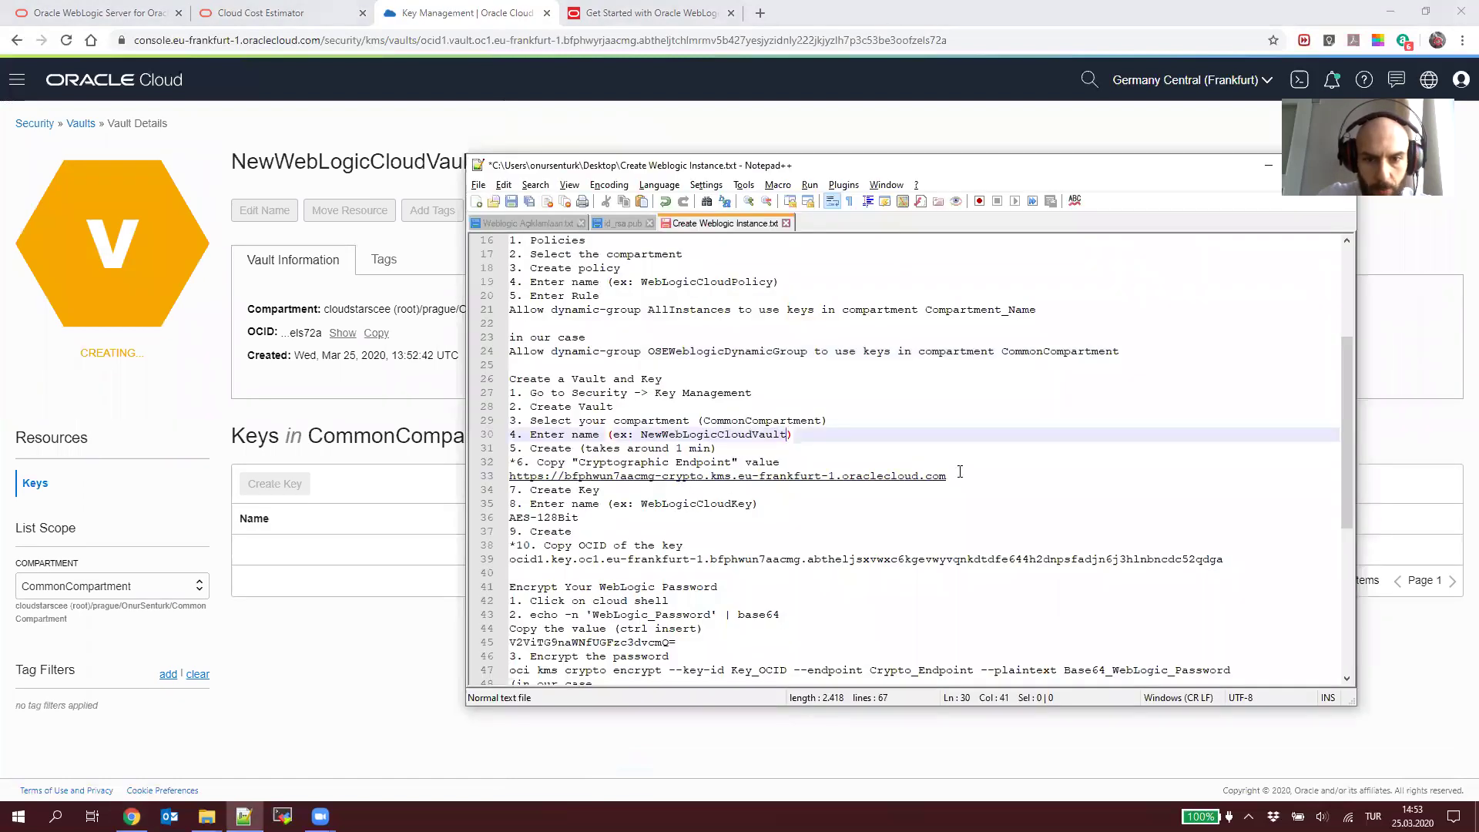
pyautogui.click(966, 472)
pyautogui.hotkey('shift', 'Home')
pyautogui.write('https://bfphwyrjaacmg-crypto.kms.eu-frankfurt-1.oraclecloud.com')
pyautogui.press('Return')
pyautogui.hotkey('ctrl', 's')
pyautogui.click(164, 435)
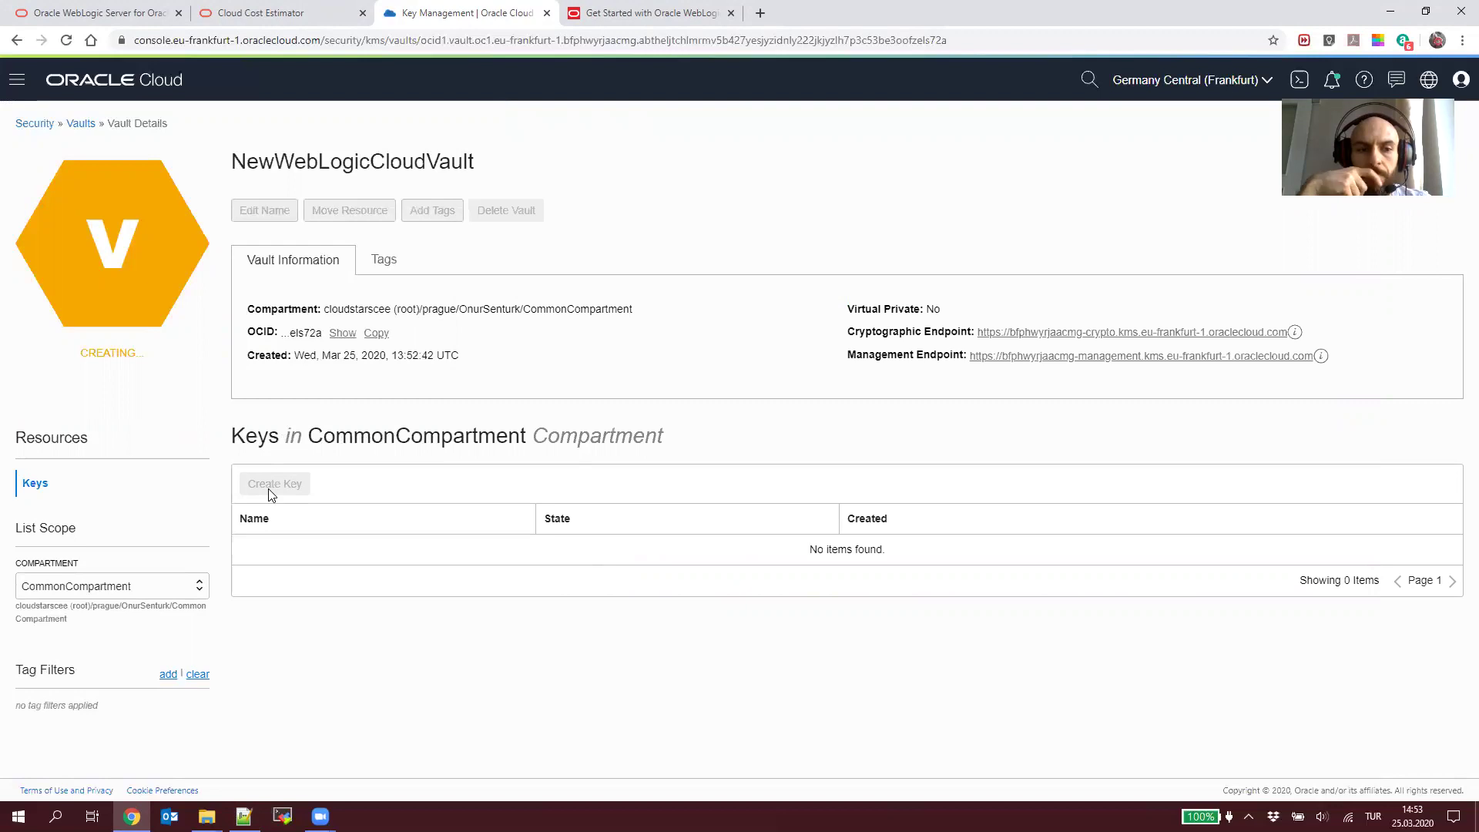
# Step: Reopen NewWebLogicCloudVault once Active and view its full RSA public wrapping key
pyautogui.click(81, 123)
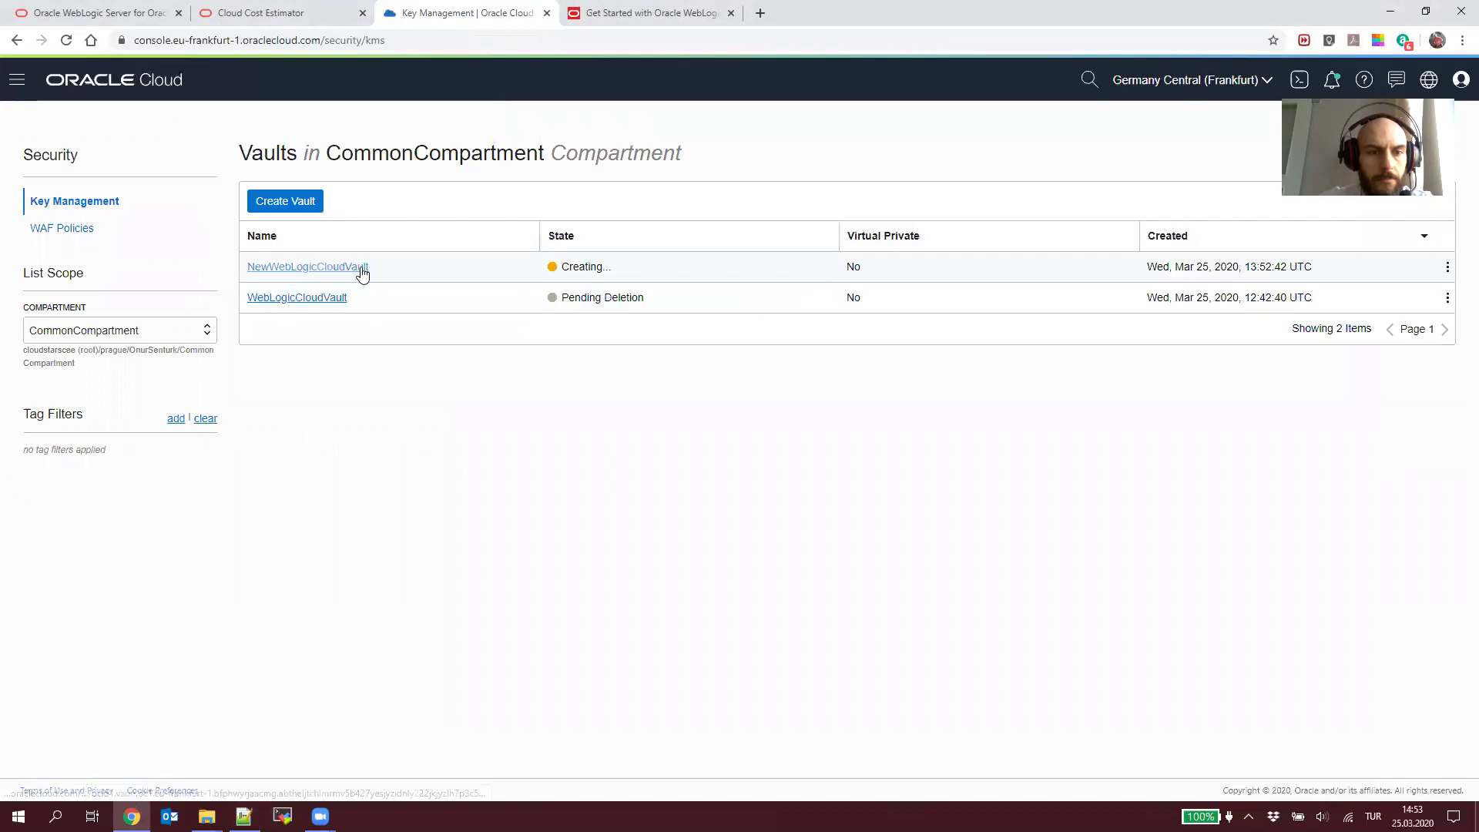
pyautogui.click(362, 267)
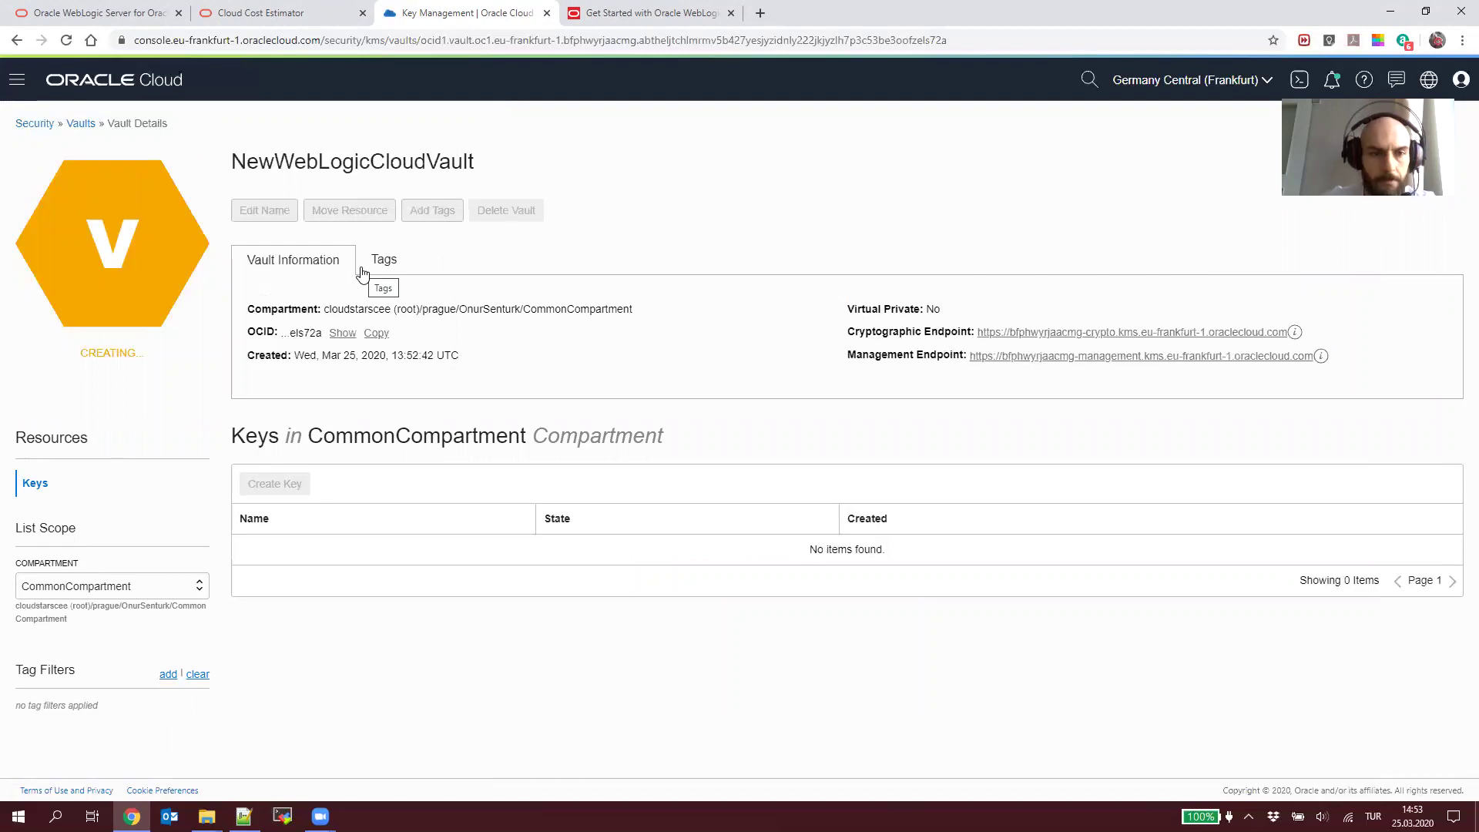
pyautogui.click(81, 124)
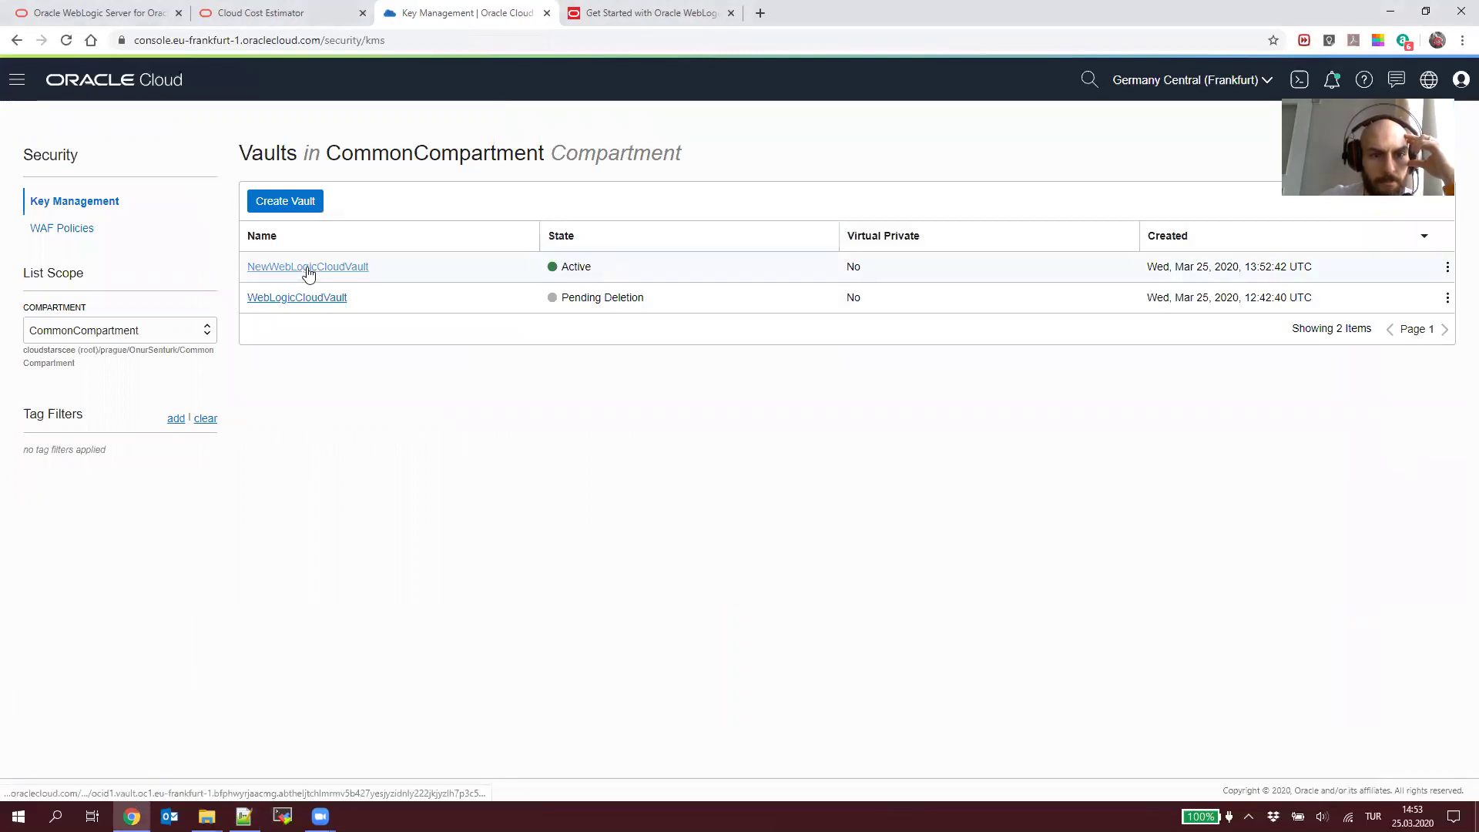
pyautogui.click(335, 270)
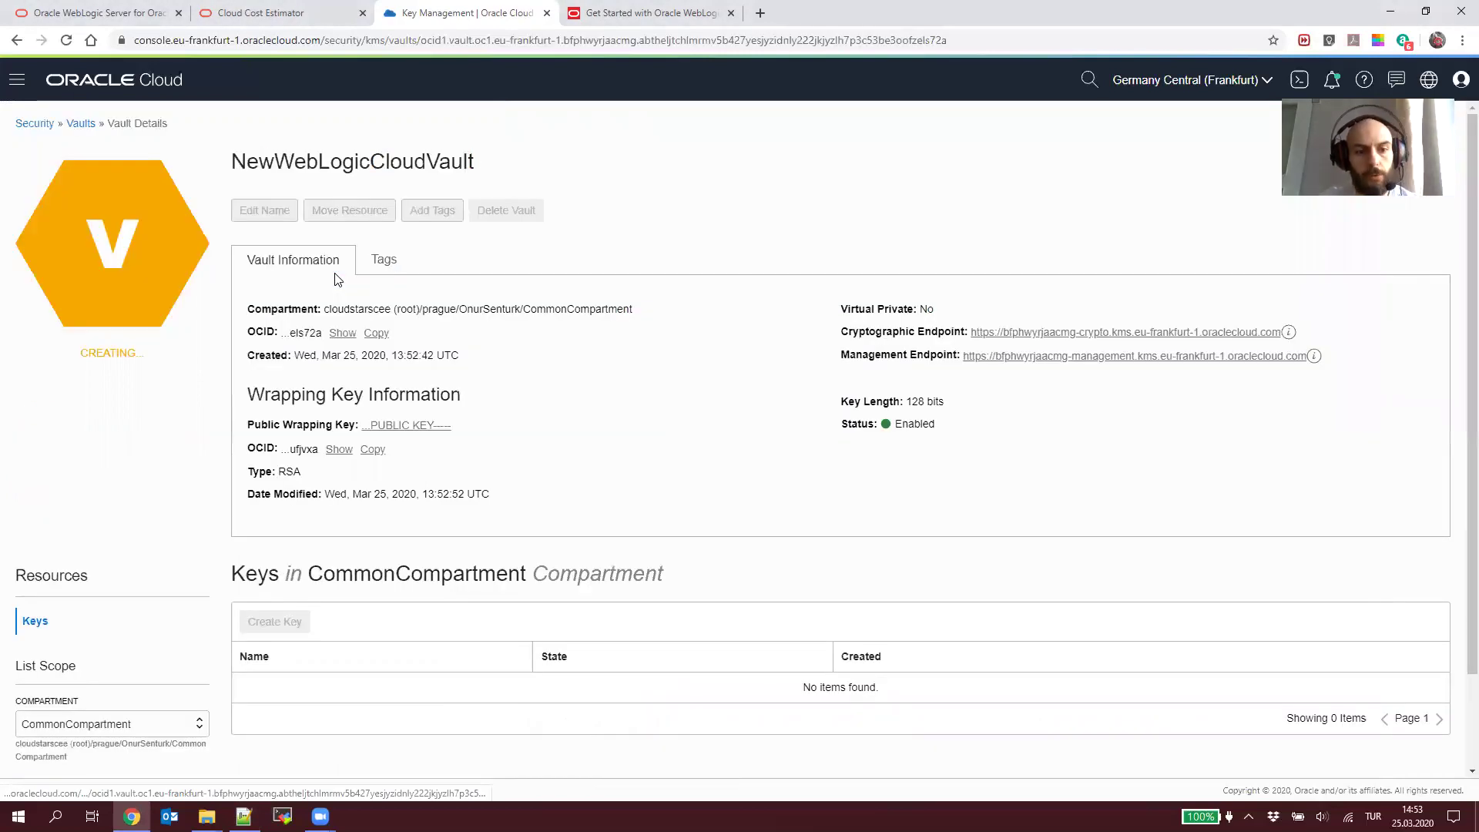
pyautogui.click(406, 426)
# Step: Create a 128-bit AES key named WebLogicCloudKey, copying the name from the tutorial
pyautogui.click(299, 623)
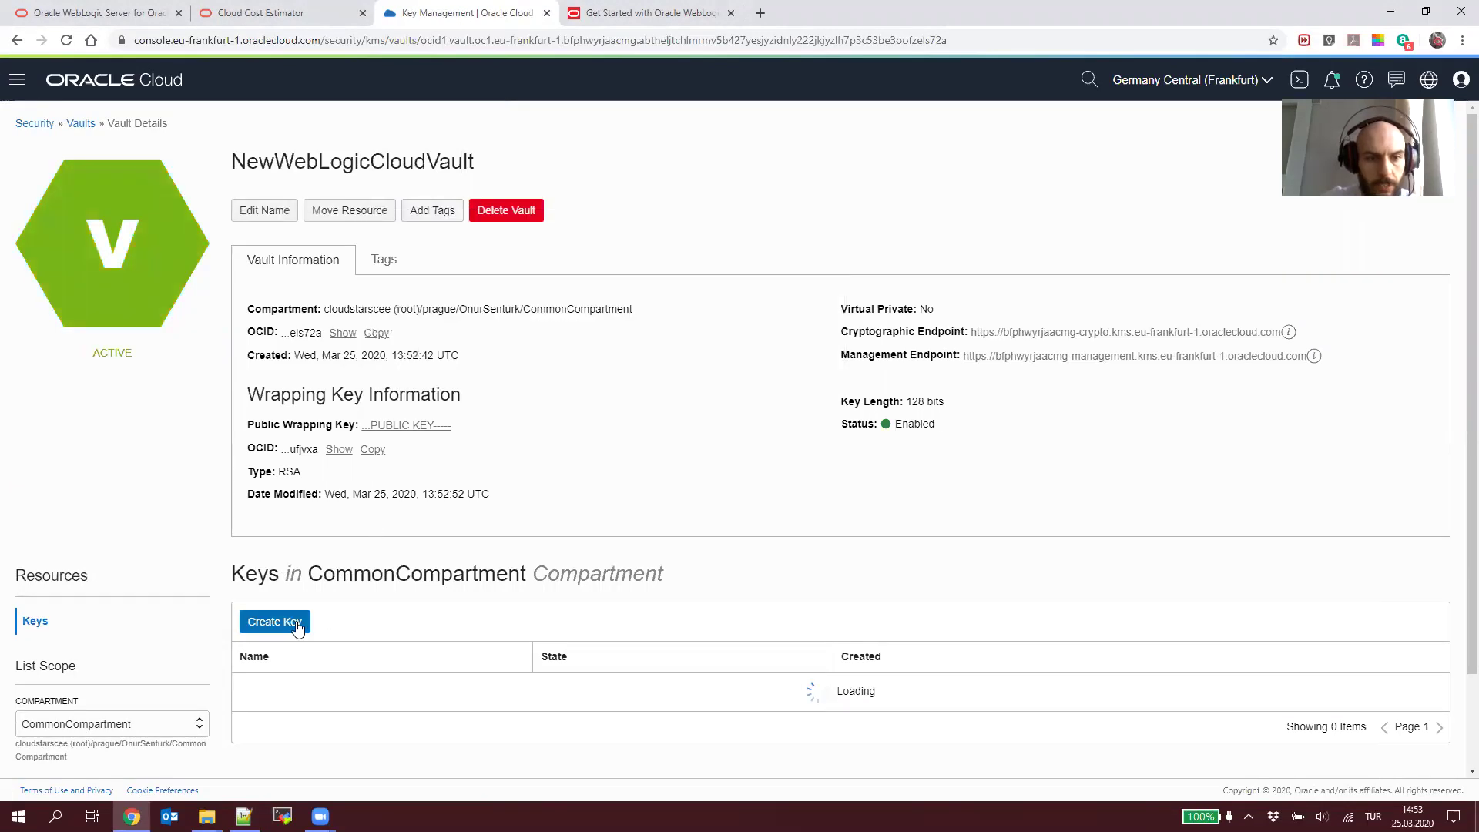
pyautogui.click(299, 623)
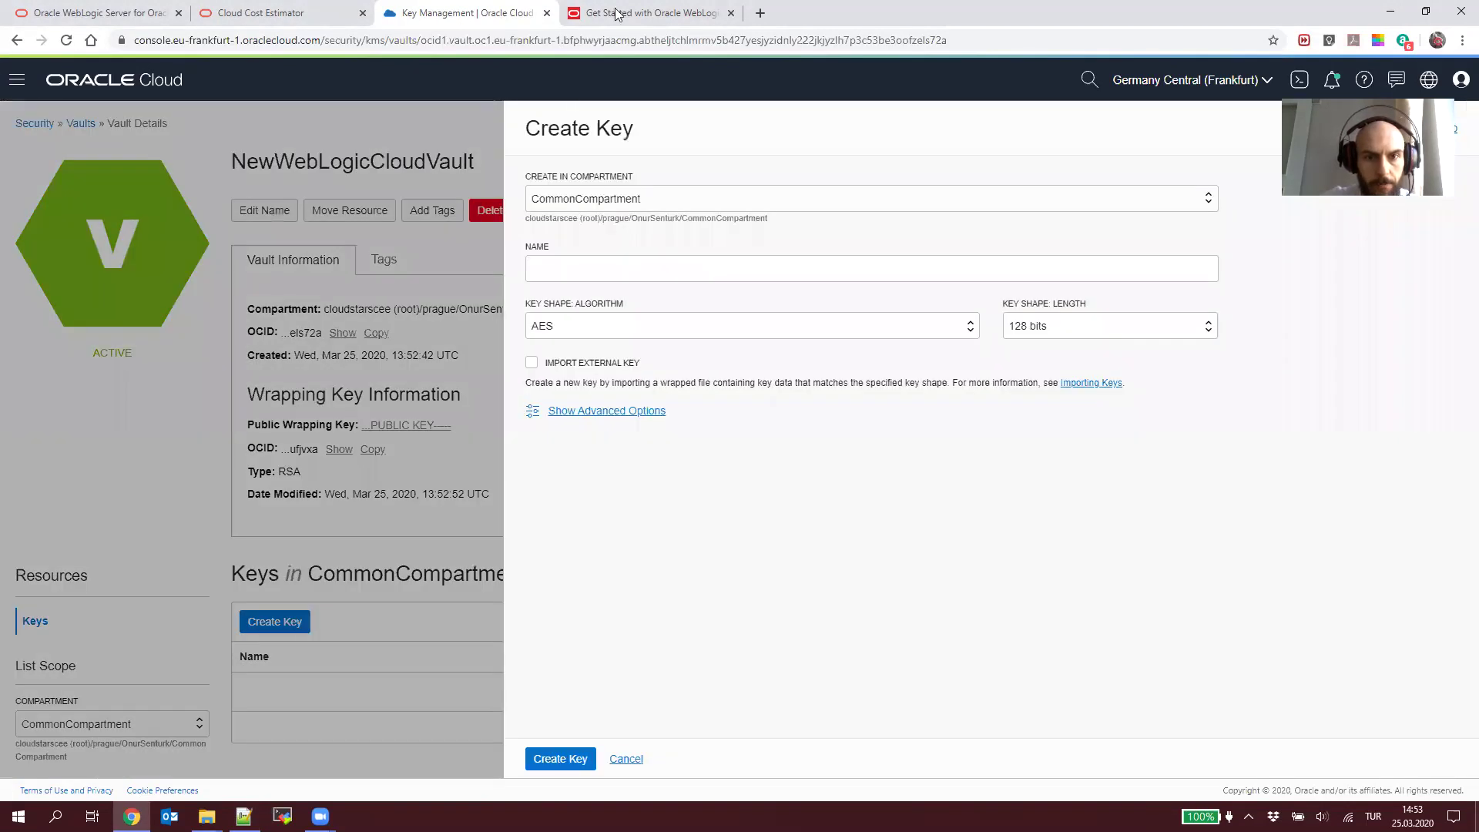
pyautogui.click(616, 13)
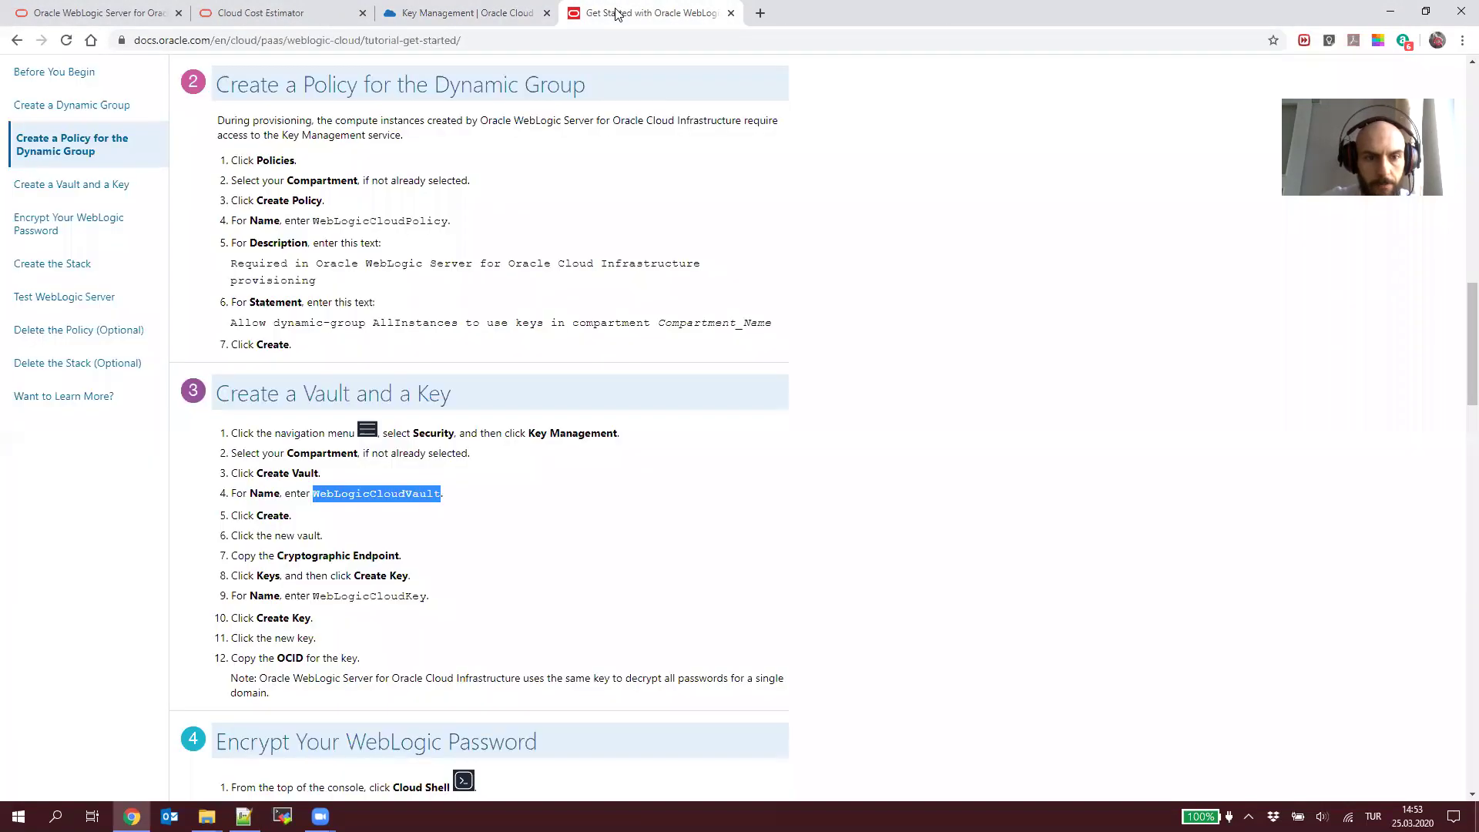
pyautogui.doubleClick(379, 597)
pyautogui.hotkey('ctrl', 'c')
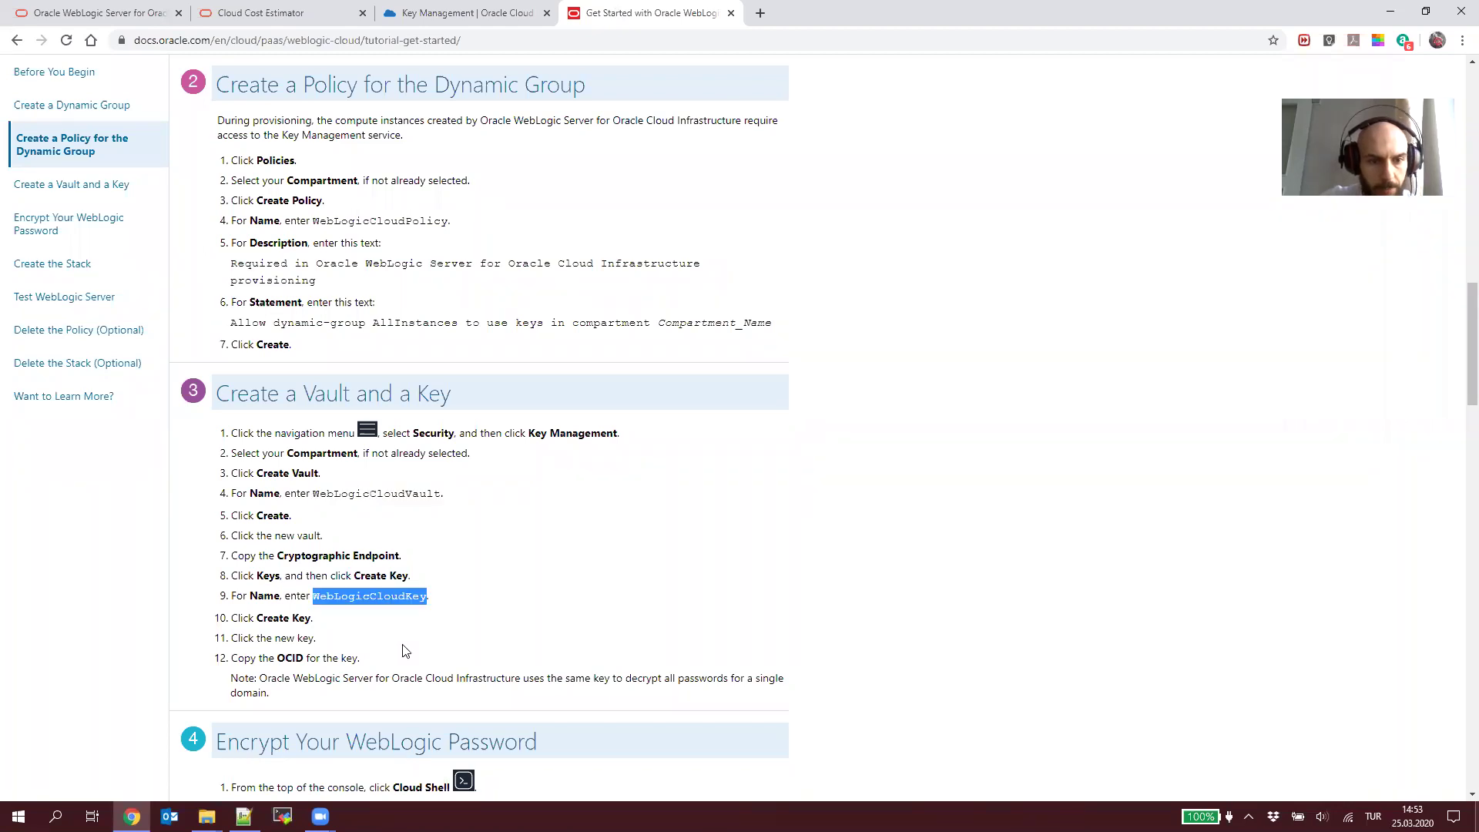
pyautogui.hotkey('ctrl', 'shift', 'Tab')
pyautogui.click(604, 270)
pyautogui.hotkey('ctrl', 'v')
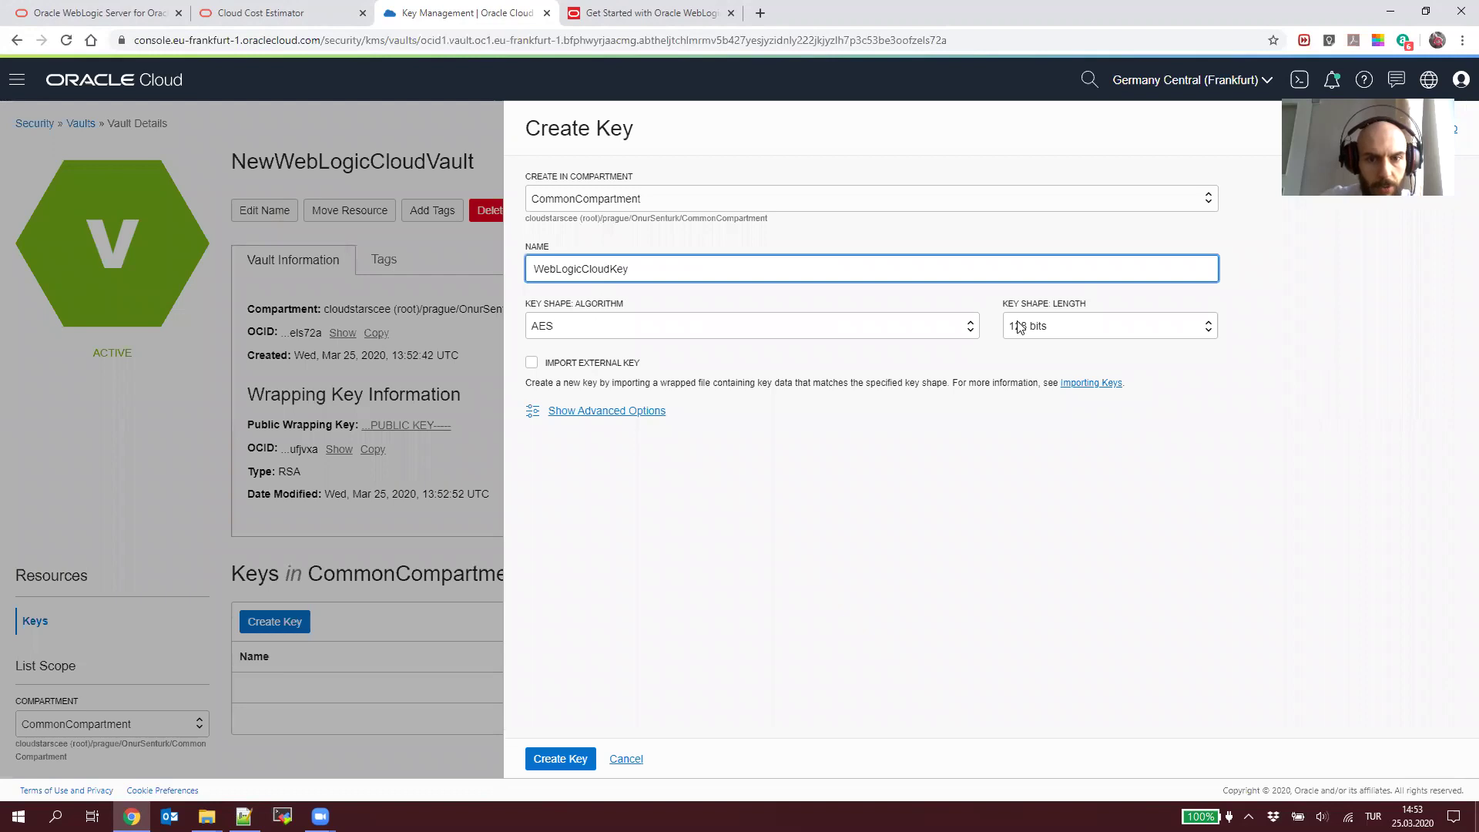
pyautogui.click(572, 760)
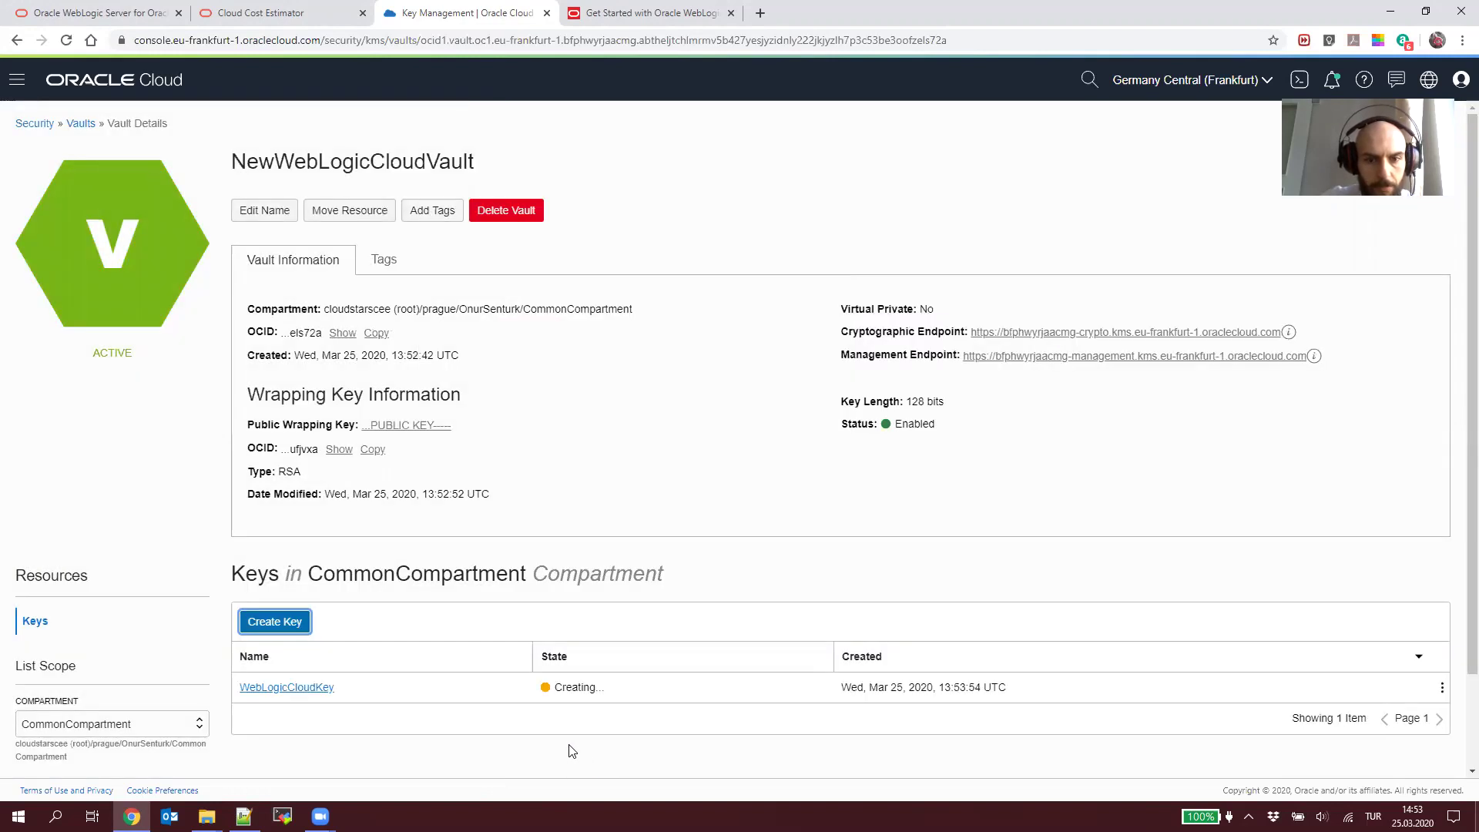
# Step: Paste WebLogicCloudKey's OCID over line 40 of the setup notes, save, and return to the vault page
pyautogui.hotkey('alt', 'Tab')
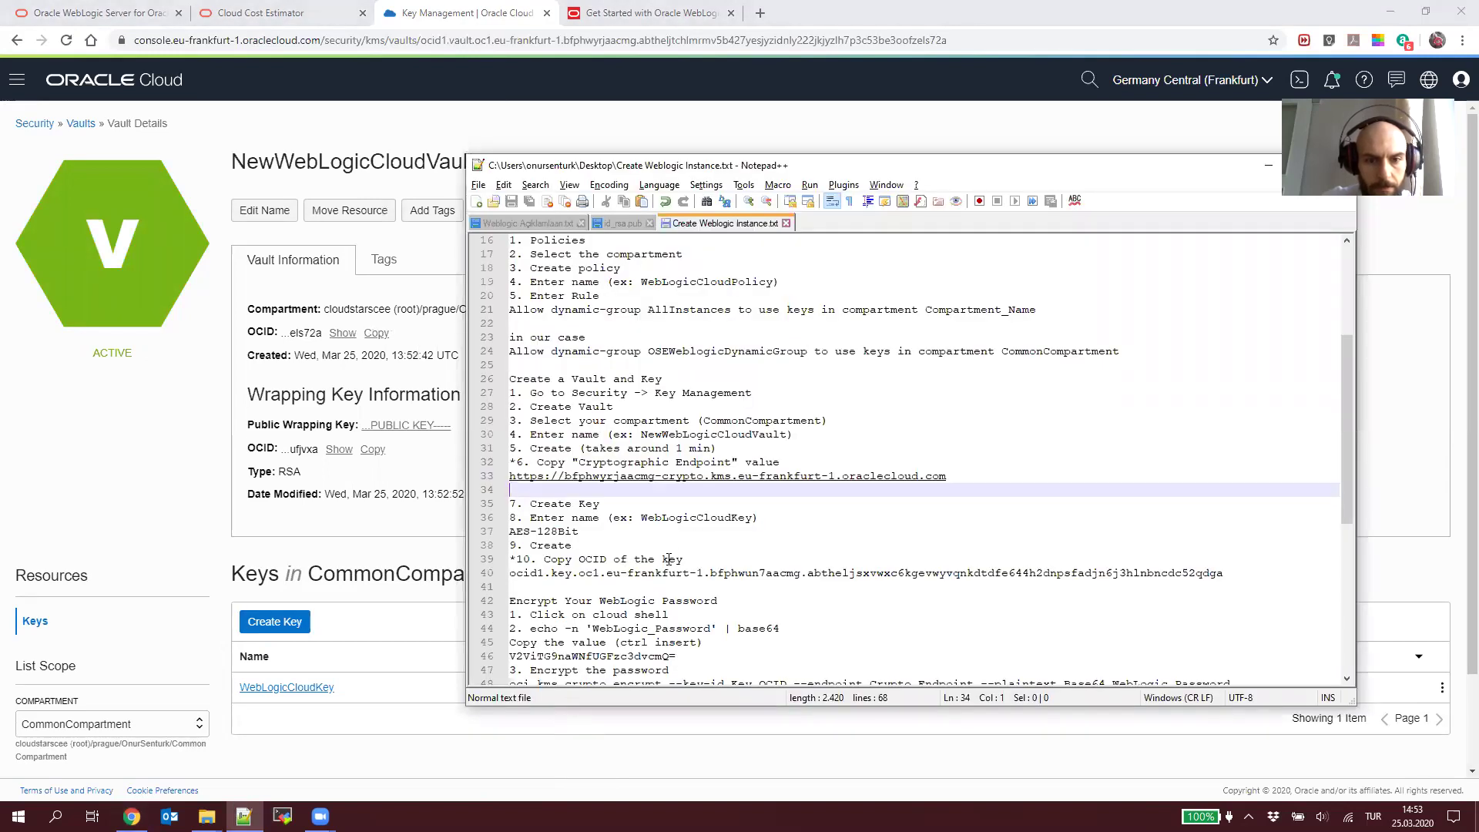
pyautogui.hotkey('alt', 'Tab')
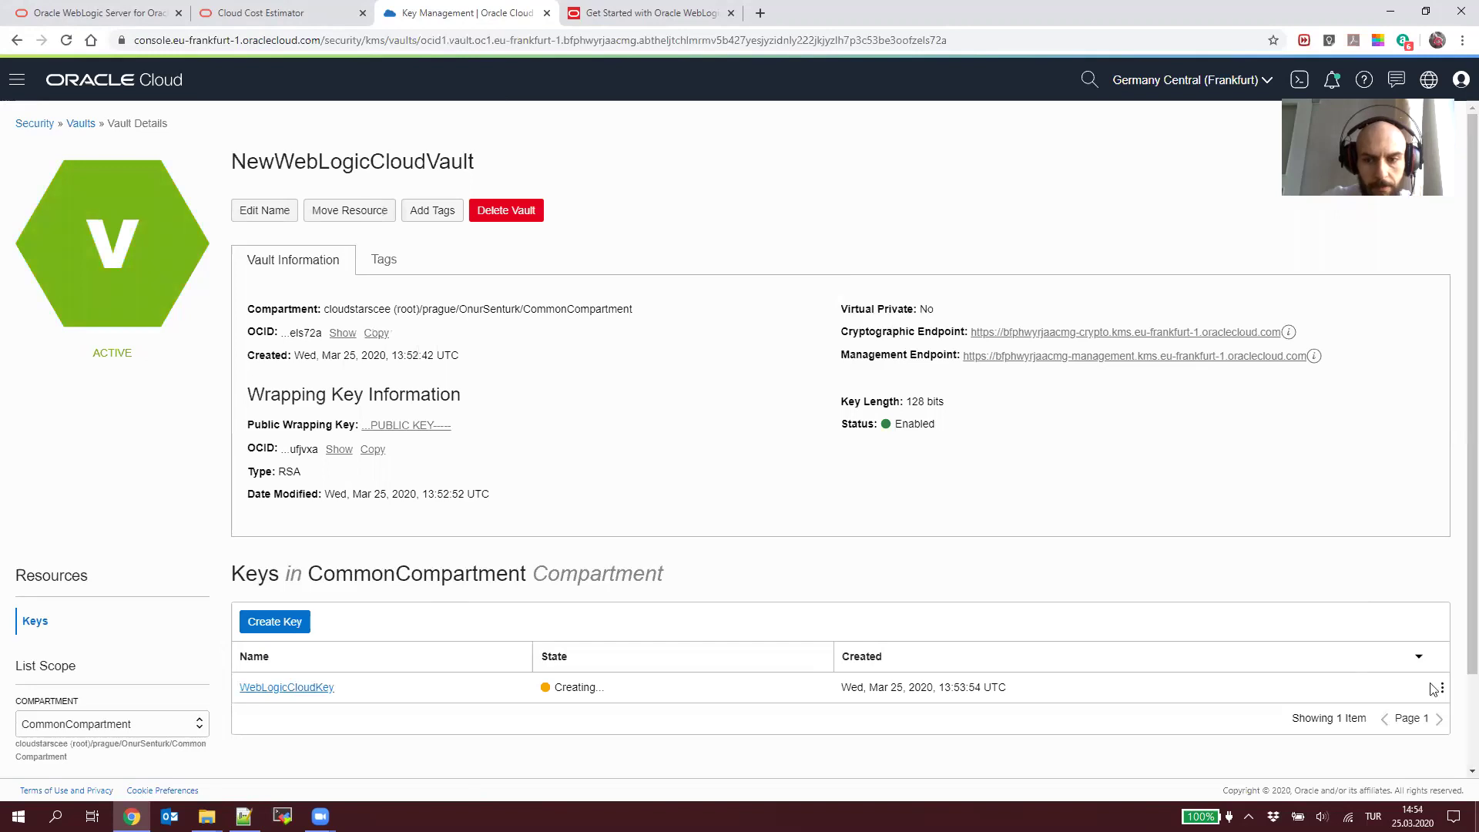
pyautogui.click(315, 688)
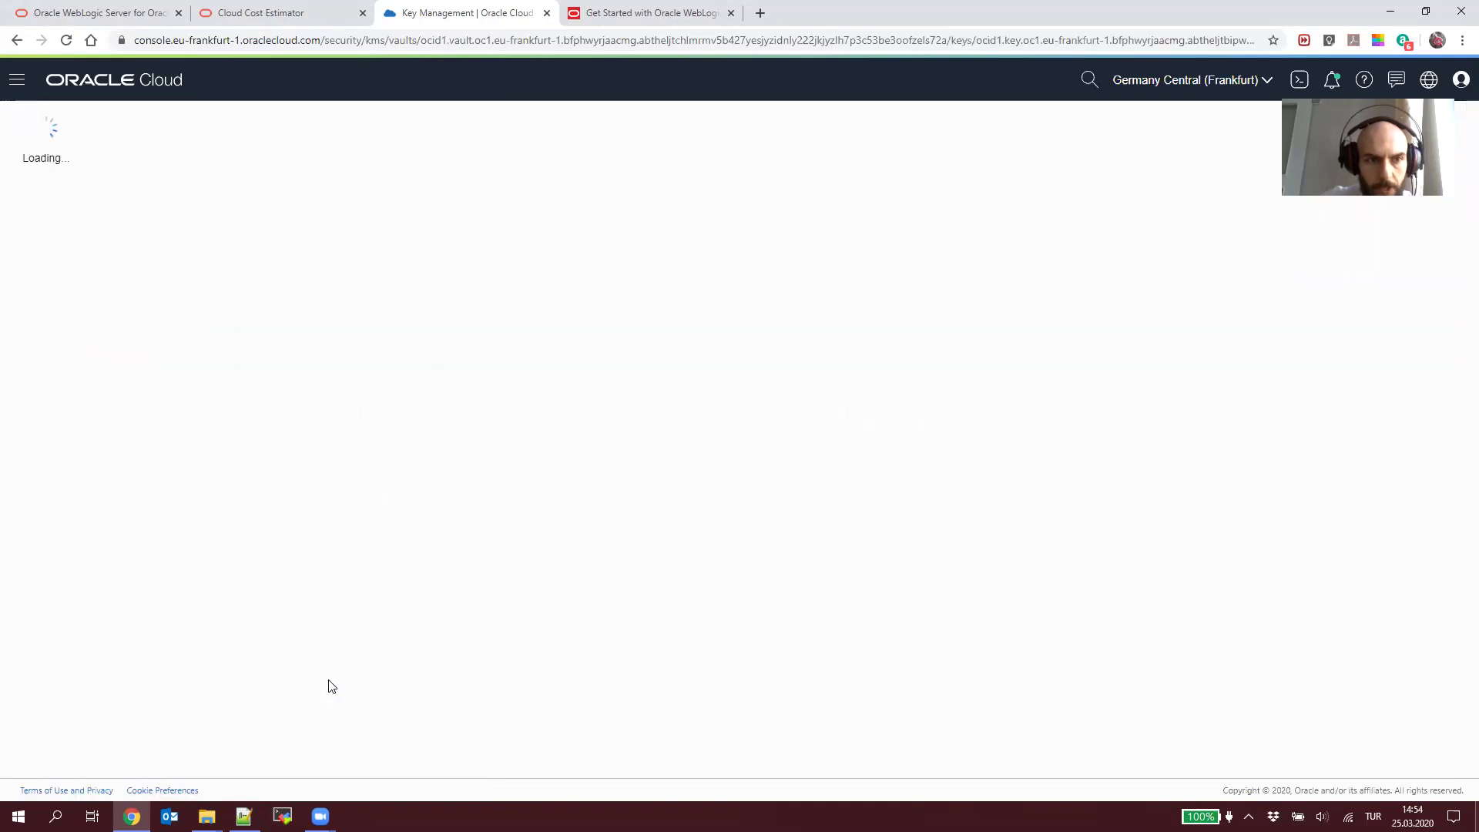
pyautogui.click(376, 311)
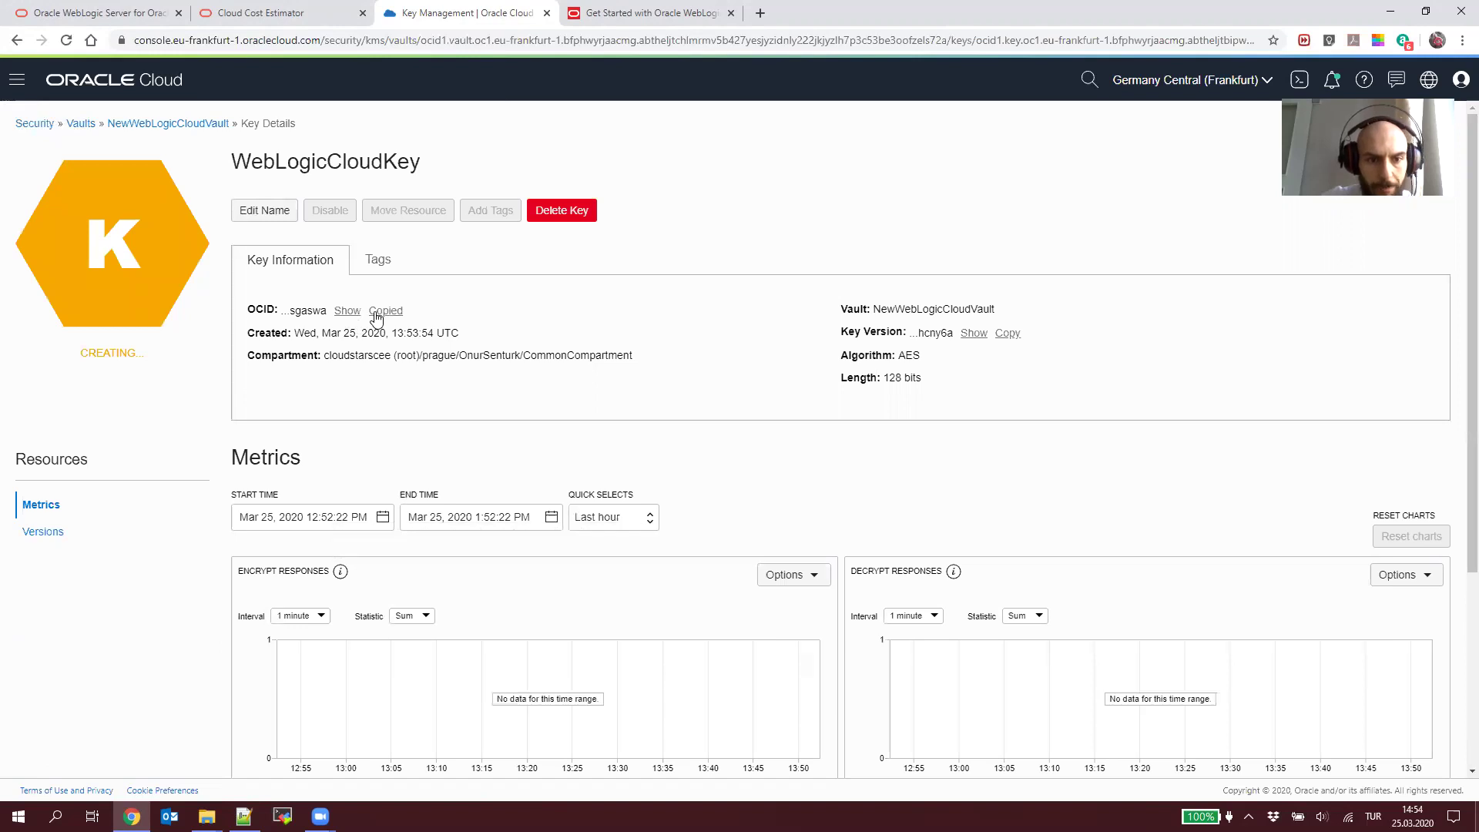
pyautogui.hotkey('alt', 'Tab')
pyautogui.tripleClick(634, 573)
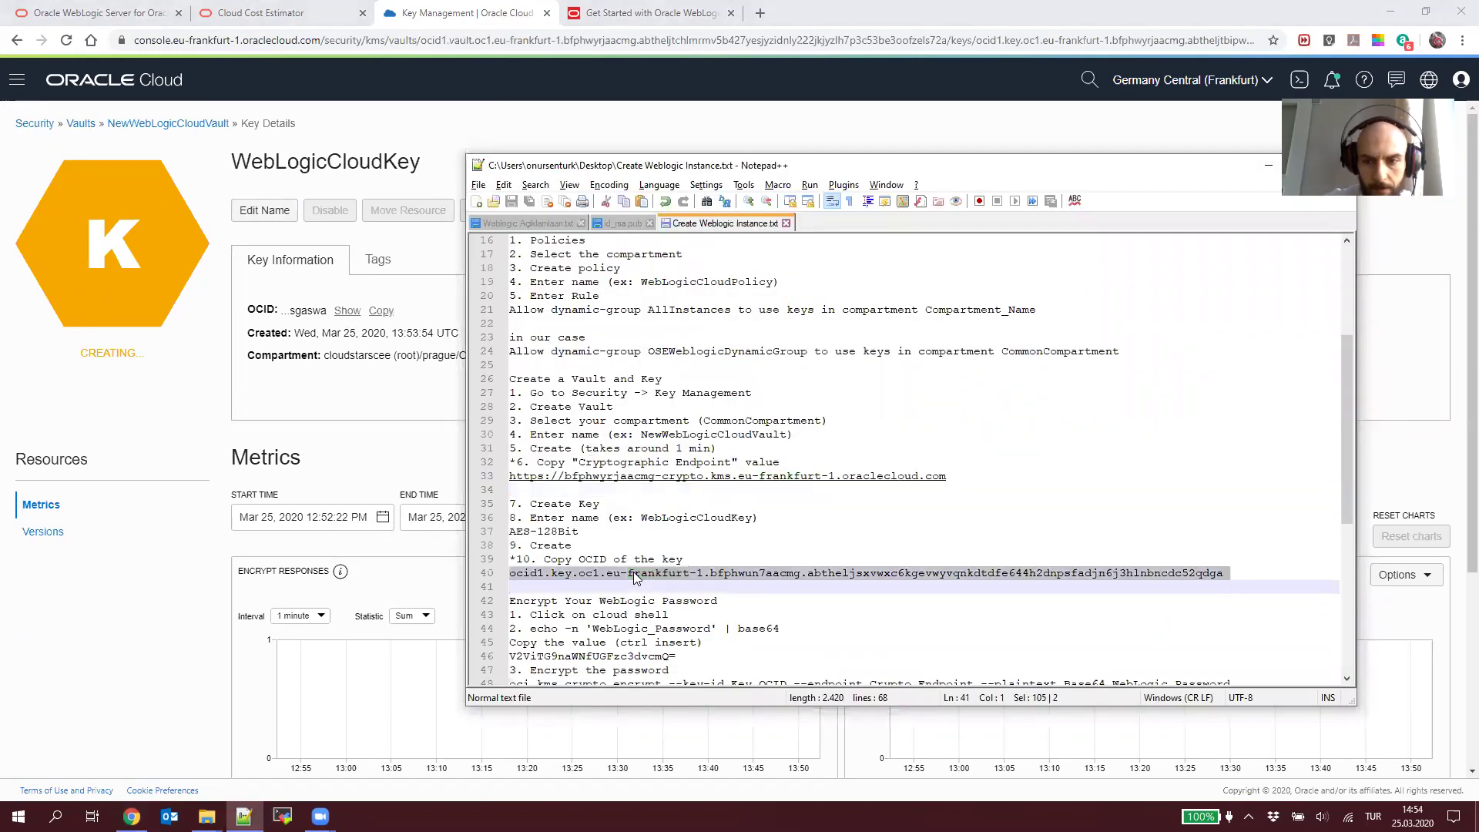
pyautogui.hotkey('ctrl', 'v')
pyautogui.hotkey('ctrl', 's')
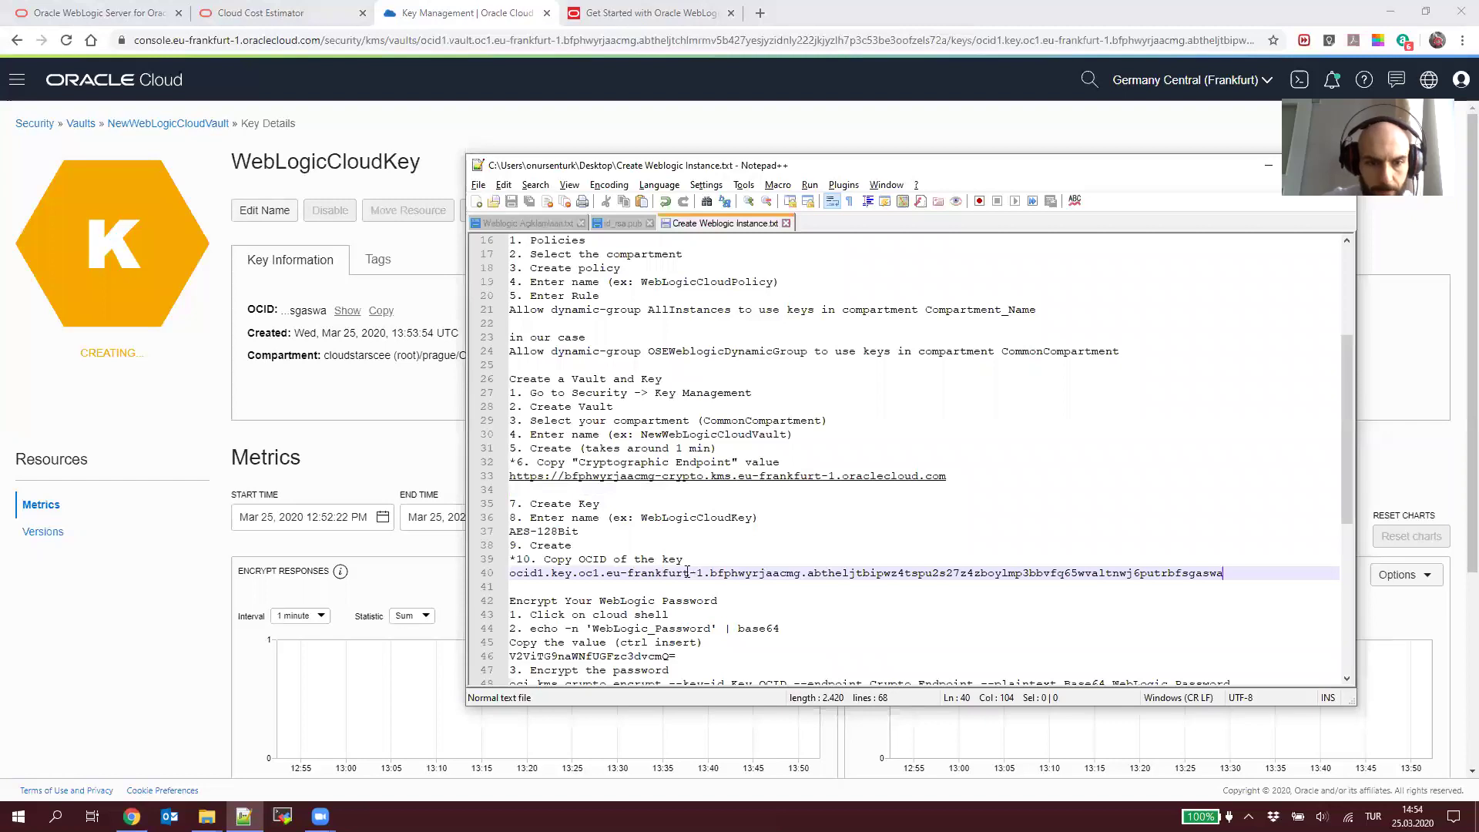
pyautogui.click(621, 9)
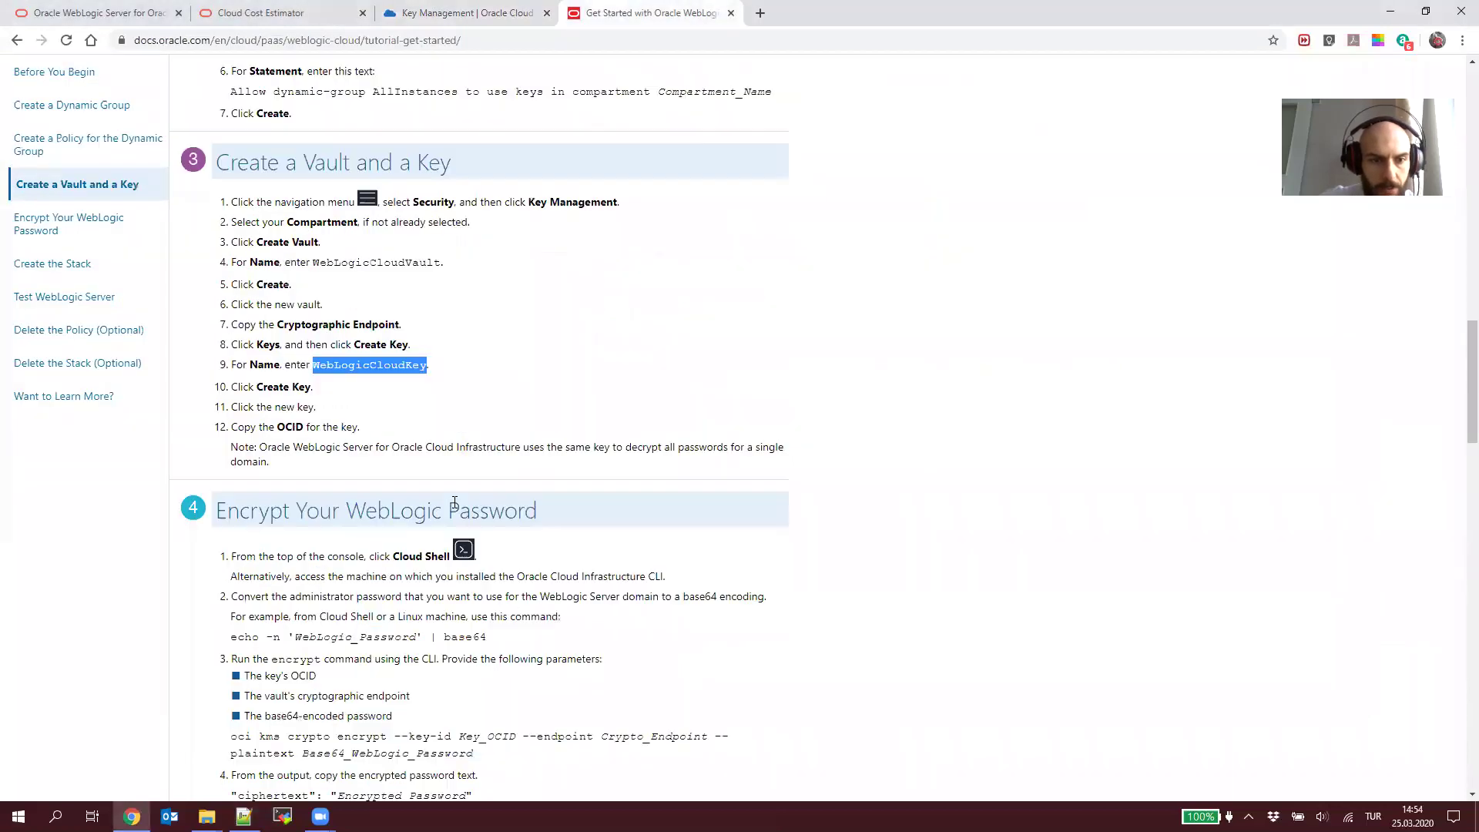
pyautogui.click(499, 14)
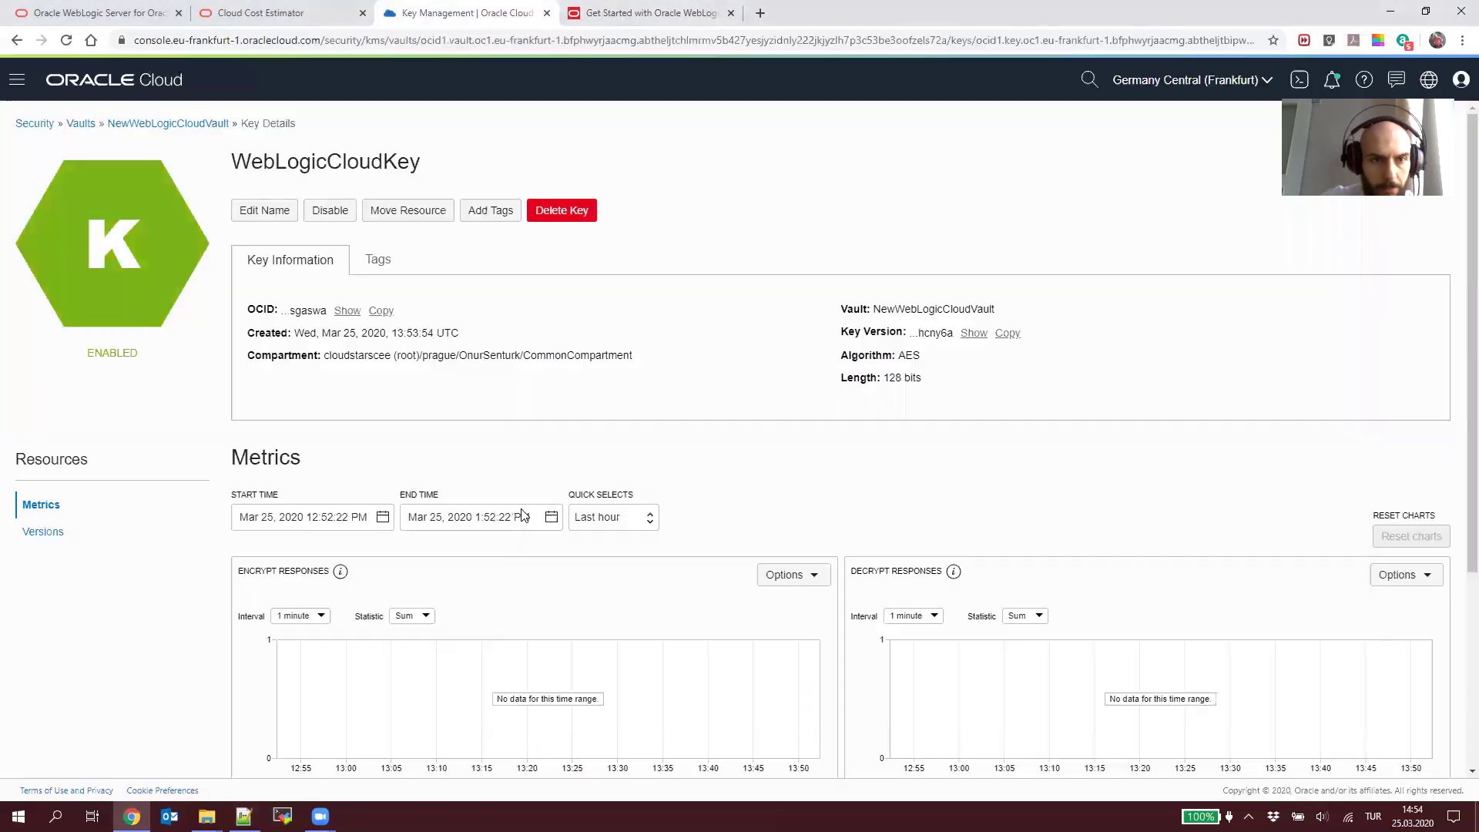
pyautogui.click(150, 123)
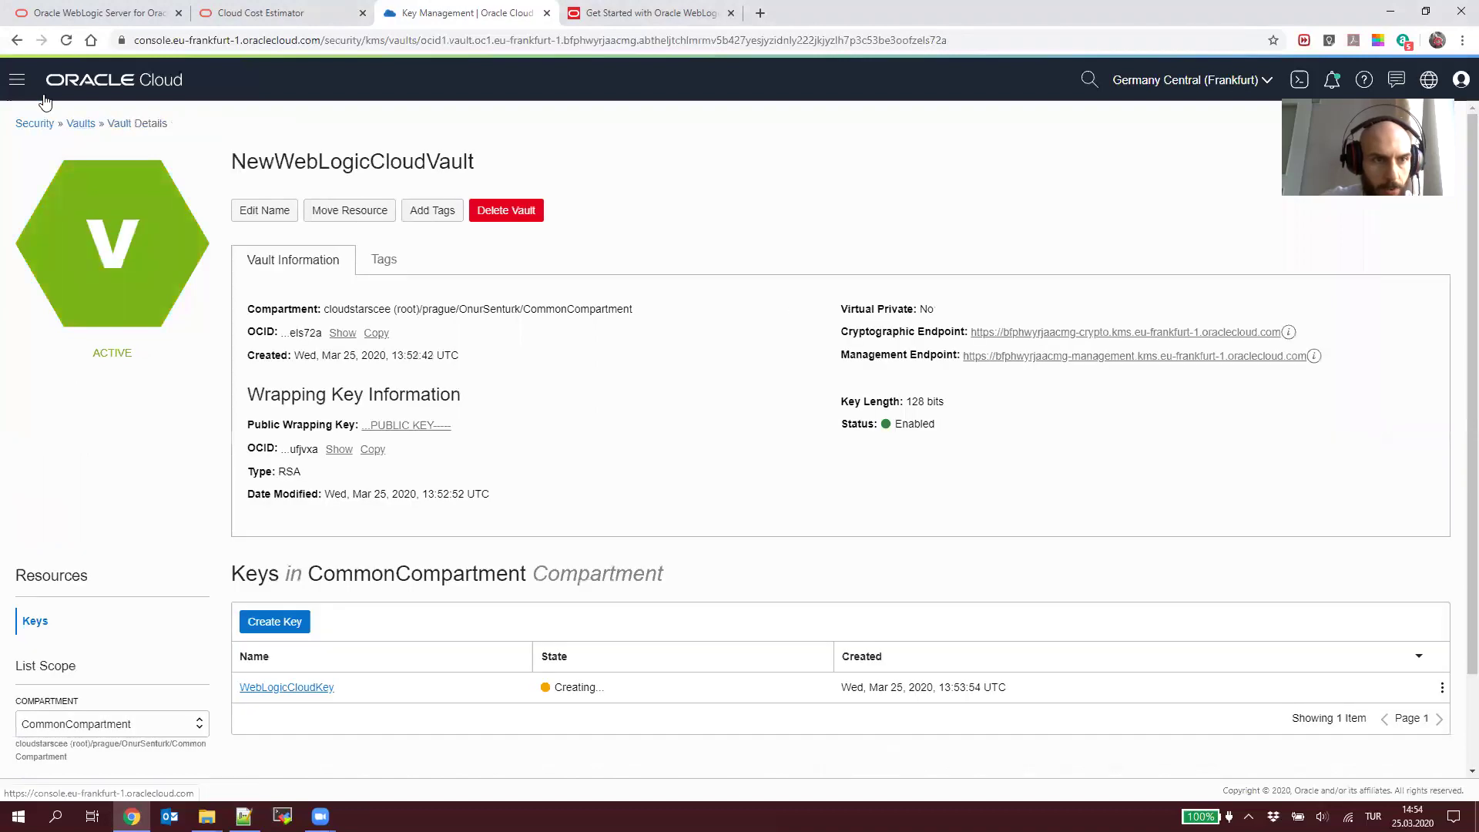
# Step: Select the tutorial's base64 echo command, then start Cloud Shell from the console Home page
pyautogui.click(84, 82)
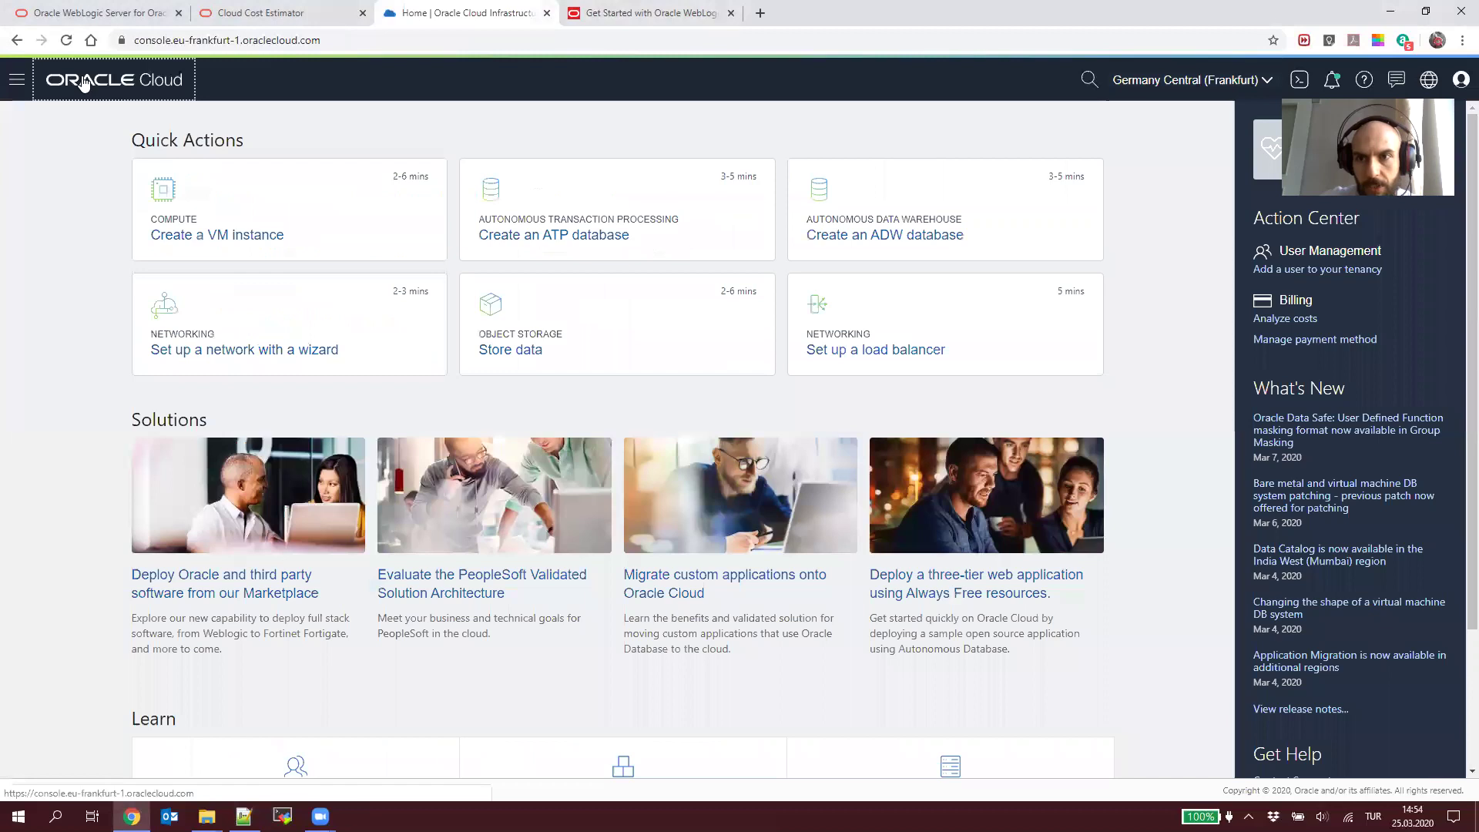
pyautogui.click(631, 9)
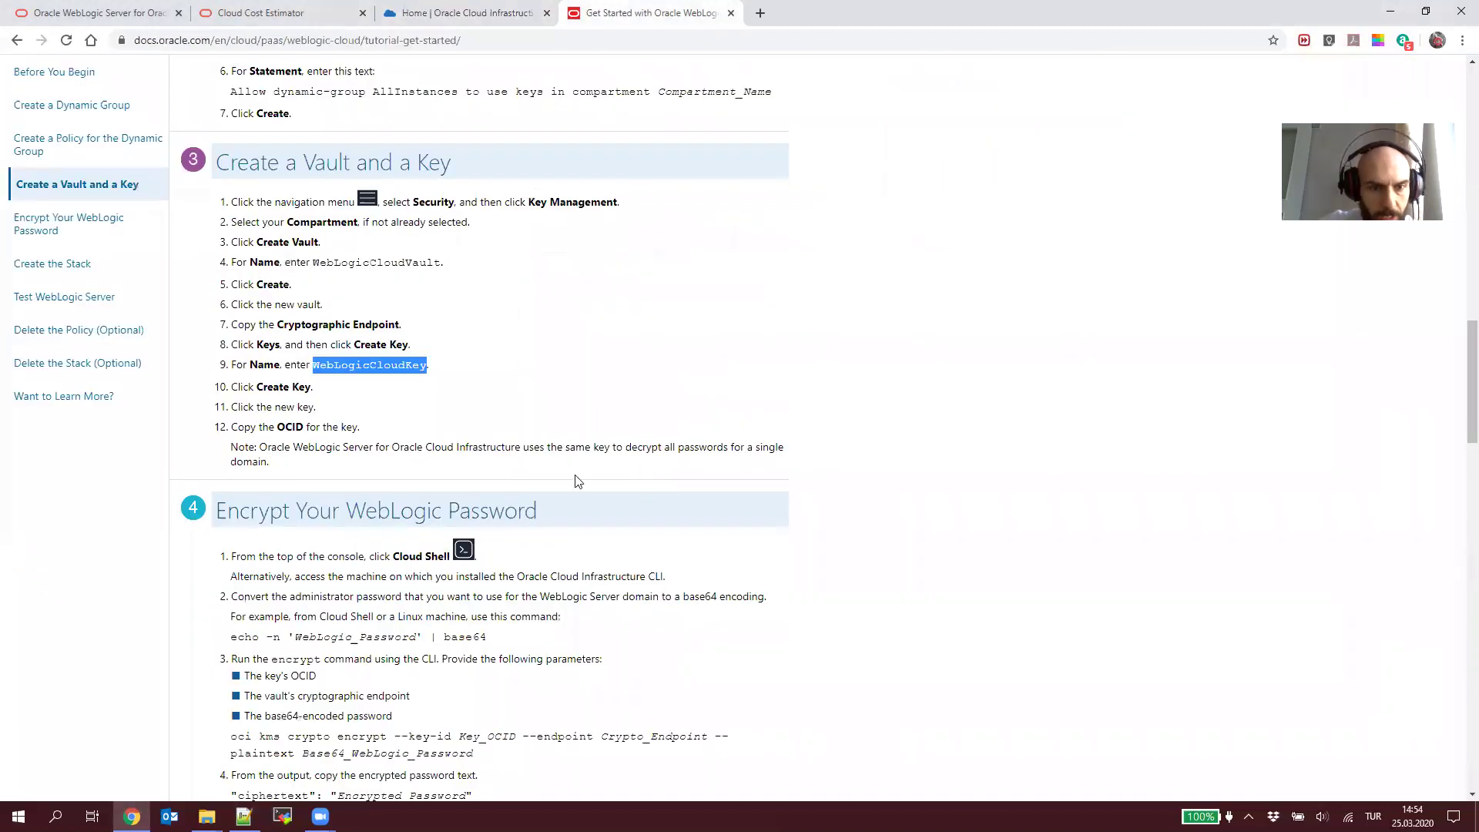
pyautogui.scroll(-2, 432, 401)
pyautogui.tripleClick(322, 481)
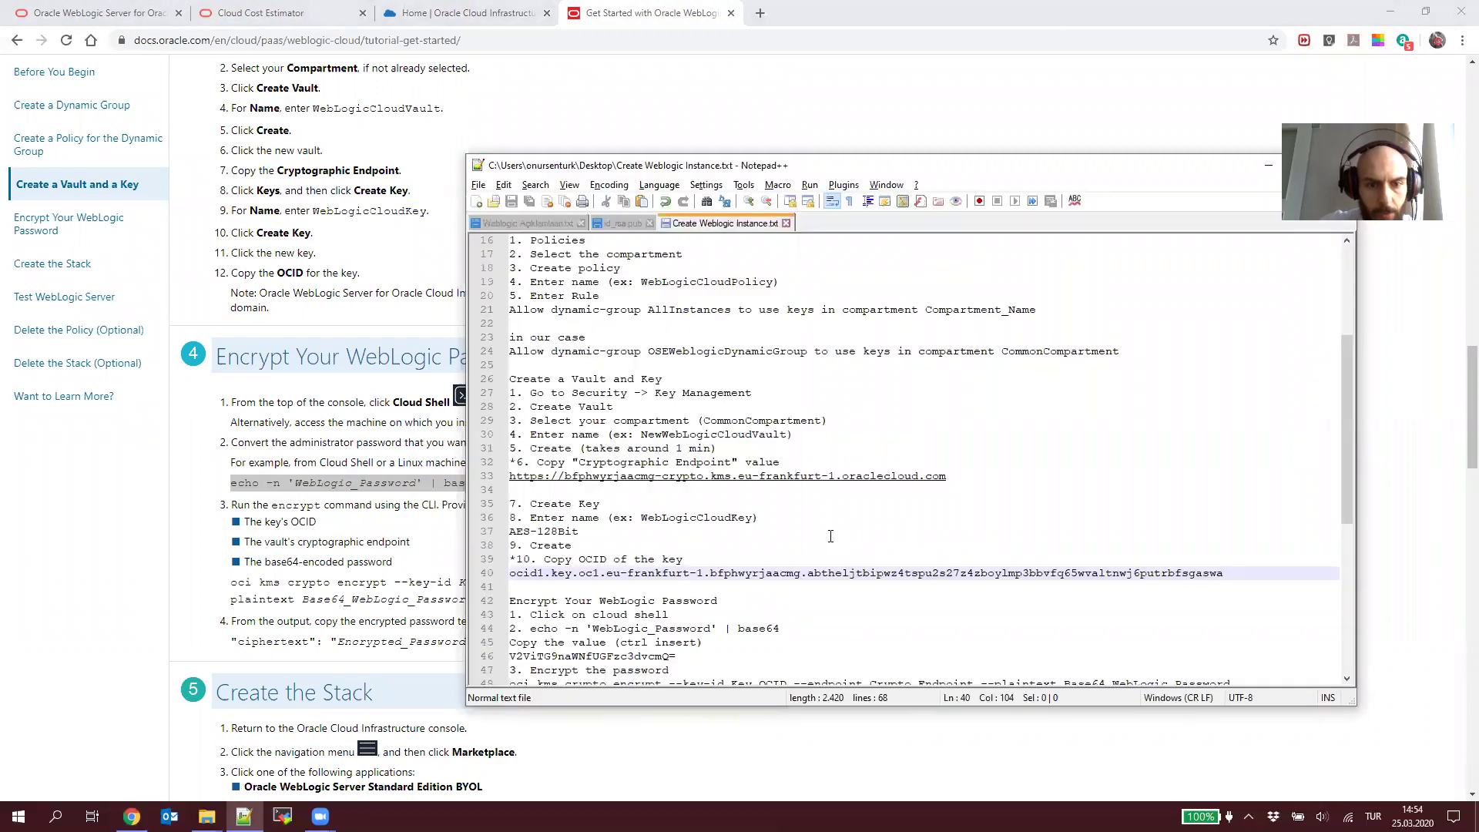
pyautogui.scroll(-3, 626, 604)
pyautogui.click(518, 132)
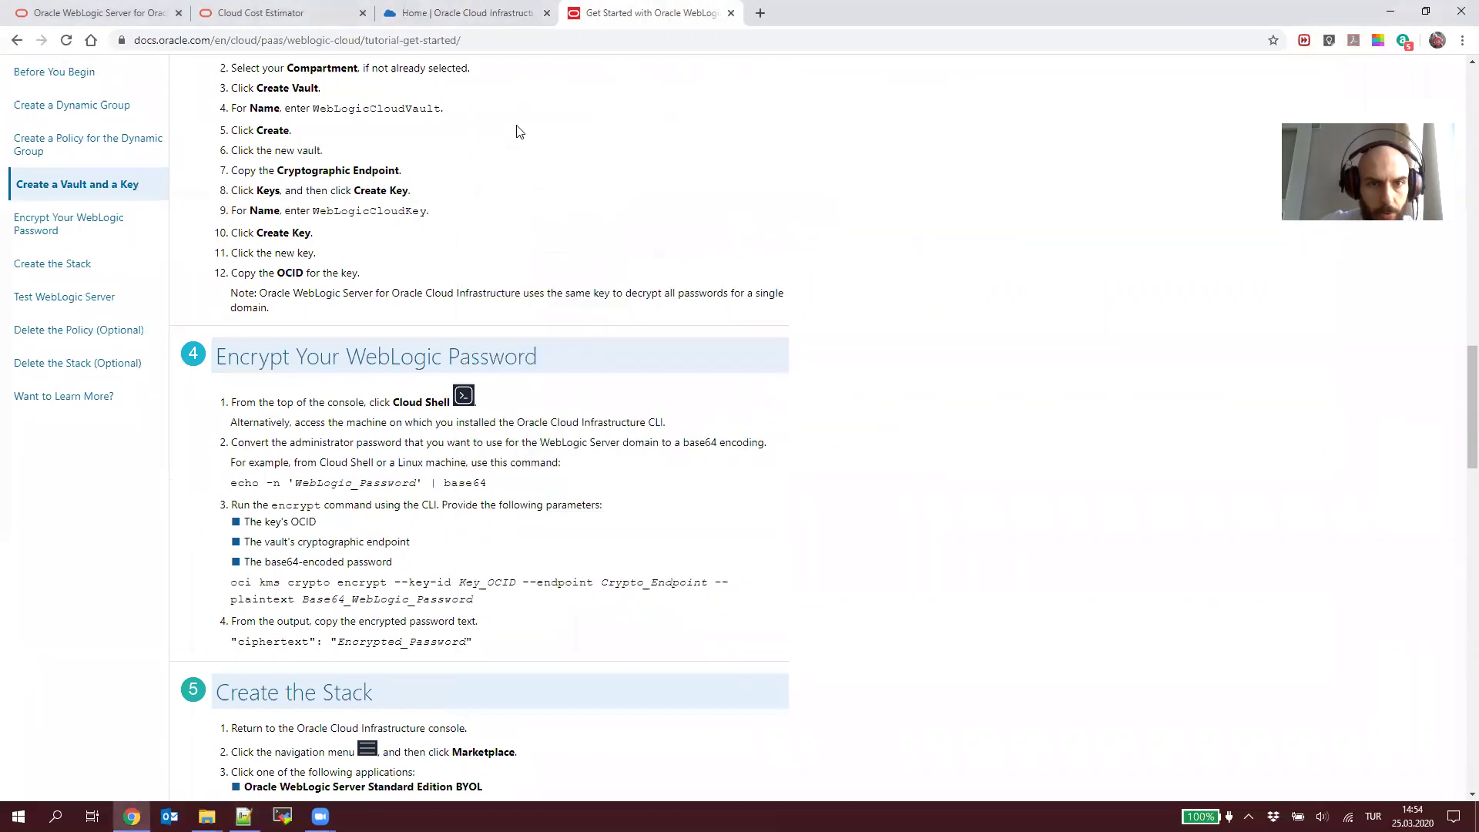
pyautogui.hotkey('ctrl', 'shift', 'Tab')
pyautogui.click(1299, 80)
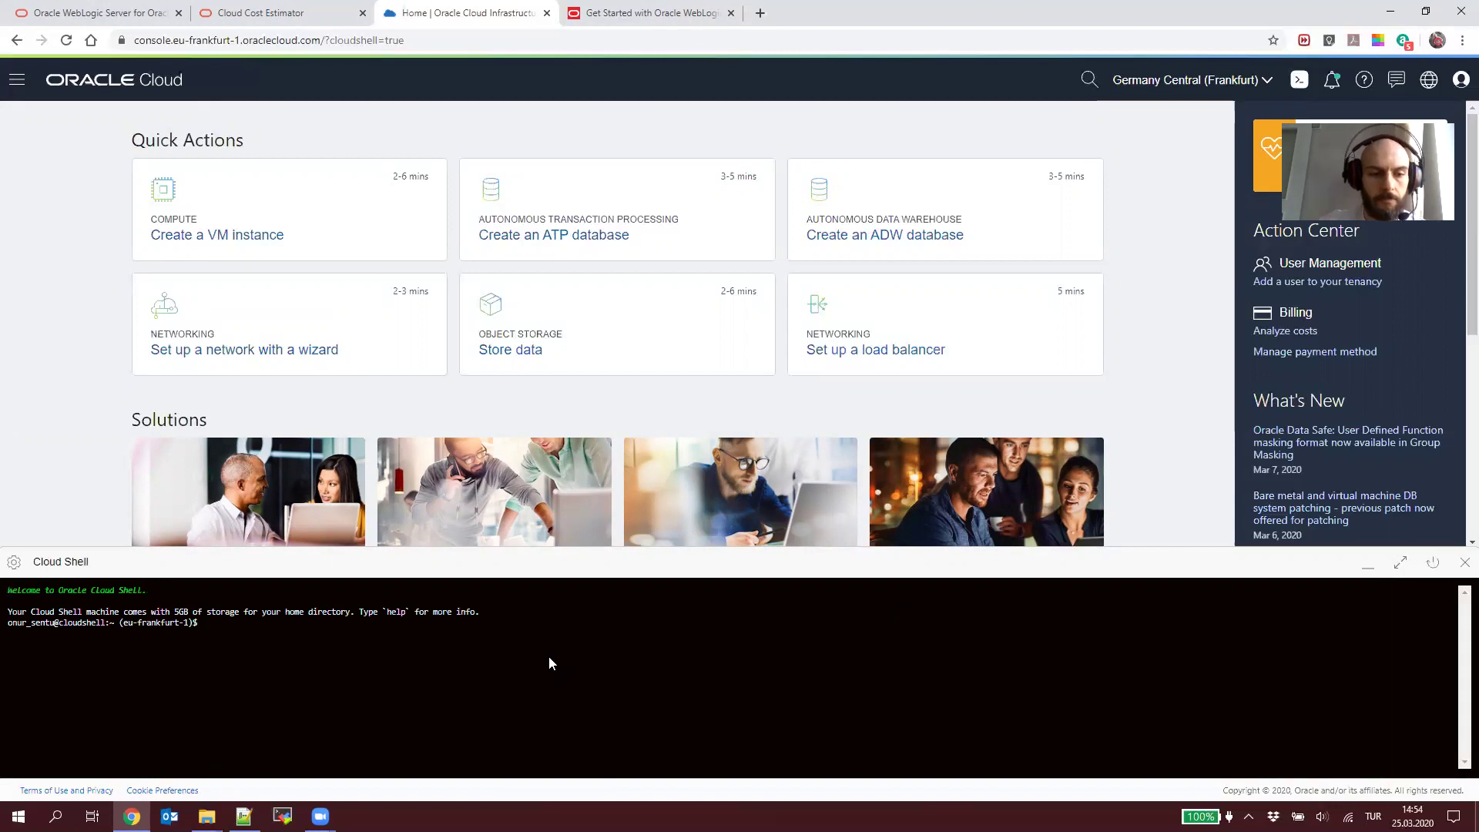
# Step: Run the base64 encoding of the WebLogic password in Cloud Shell and select the encoded value
pyautogui.hotkey('ctrl', 'v')
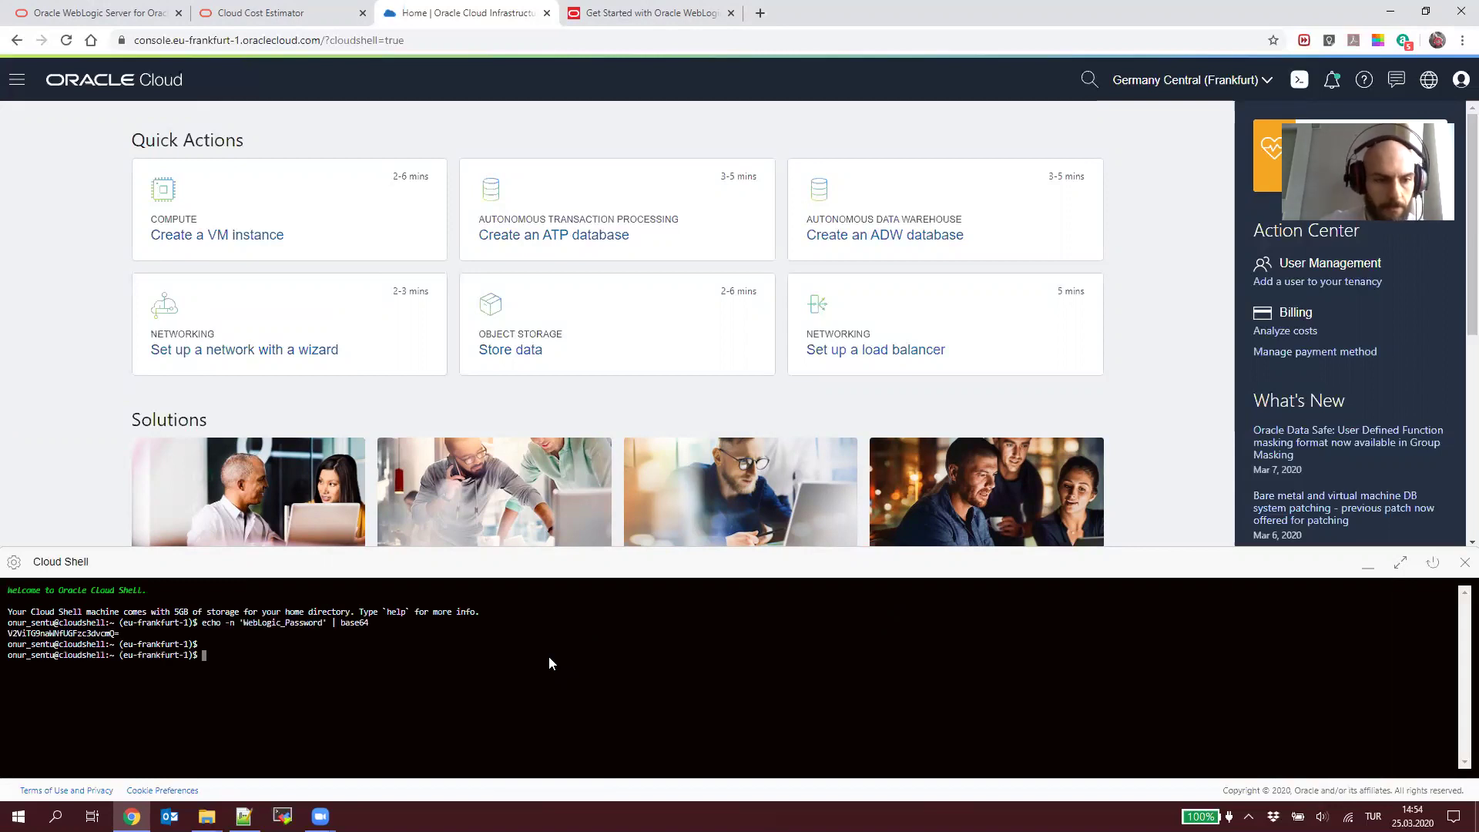
pyautogui.tripleClick(86, 636)
pyautogui.click(64, 636)
pyautogui.doubleClick(63, 638)
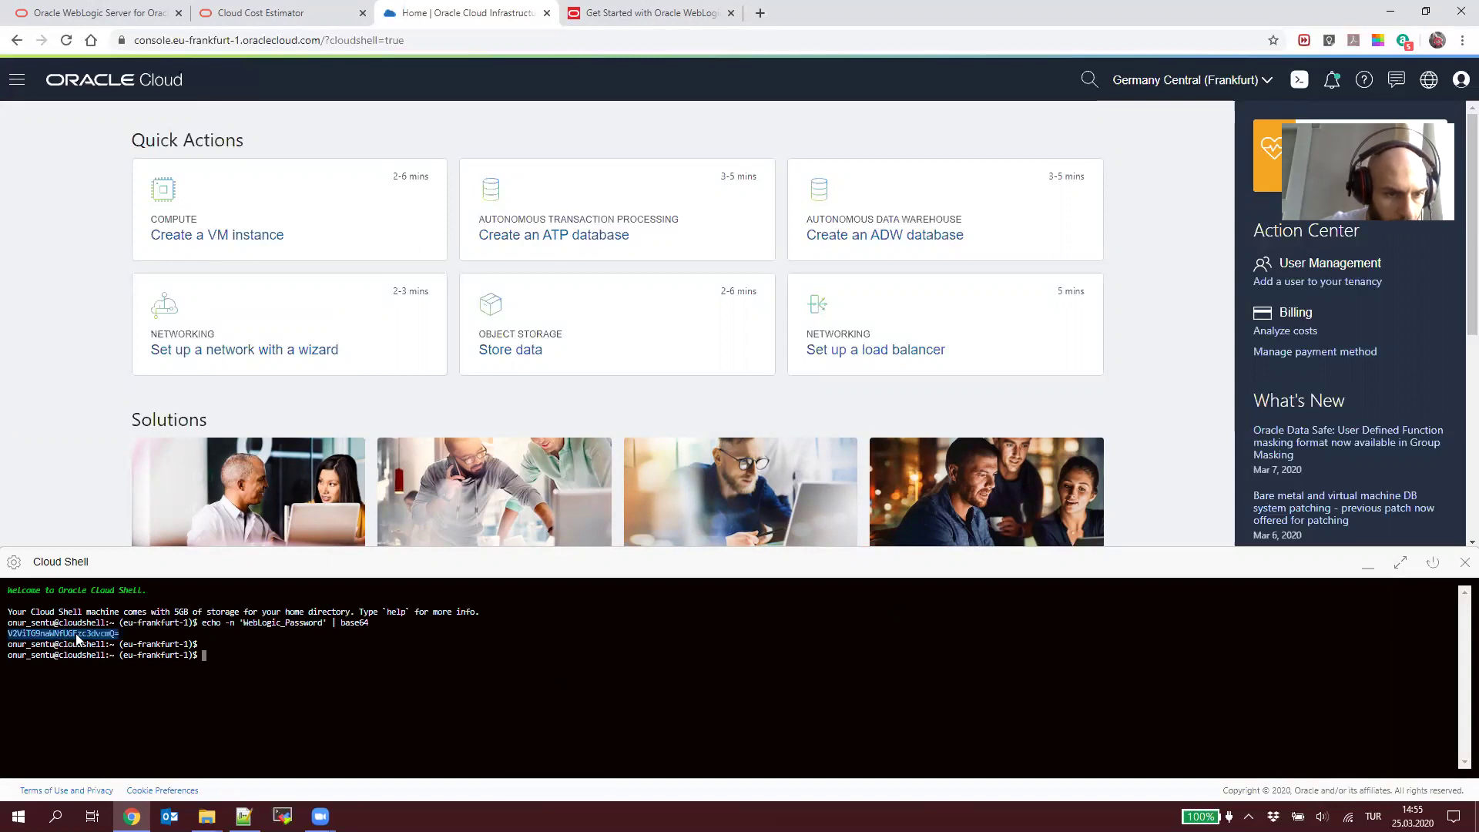
pyautogui.rightClick(75, 637)
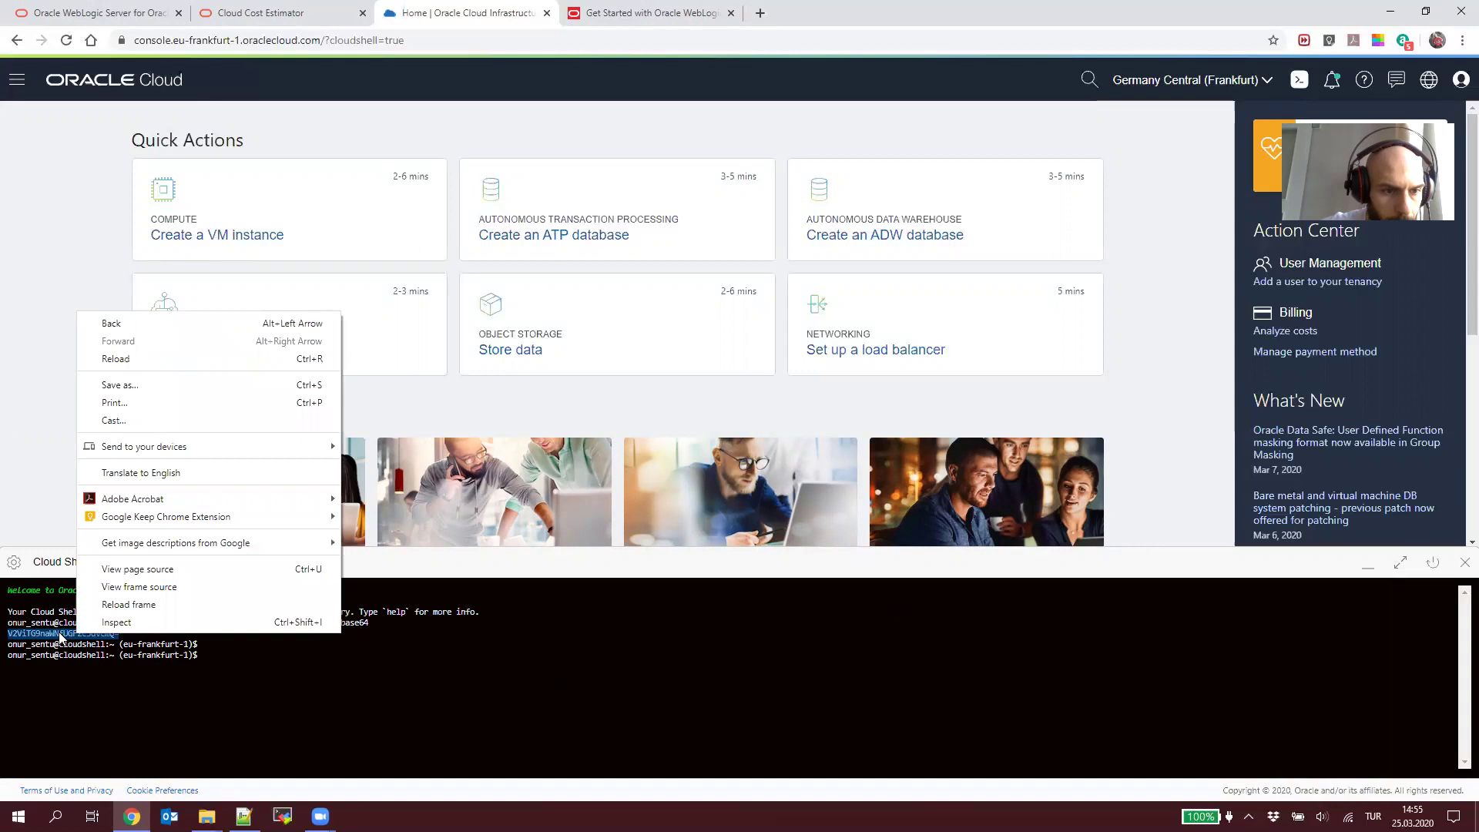
pyautogui.tripleClick(60, 638)
pyautogui.doubleClick(60, 637)
pyautogui.hotkey('ctrl', 'c')
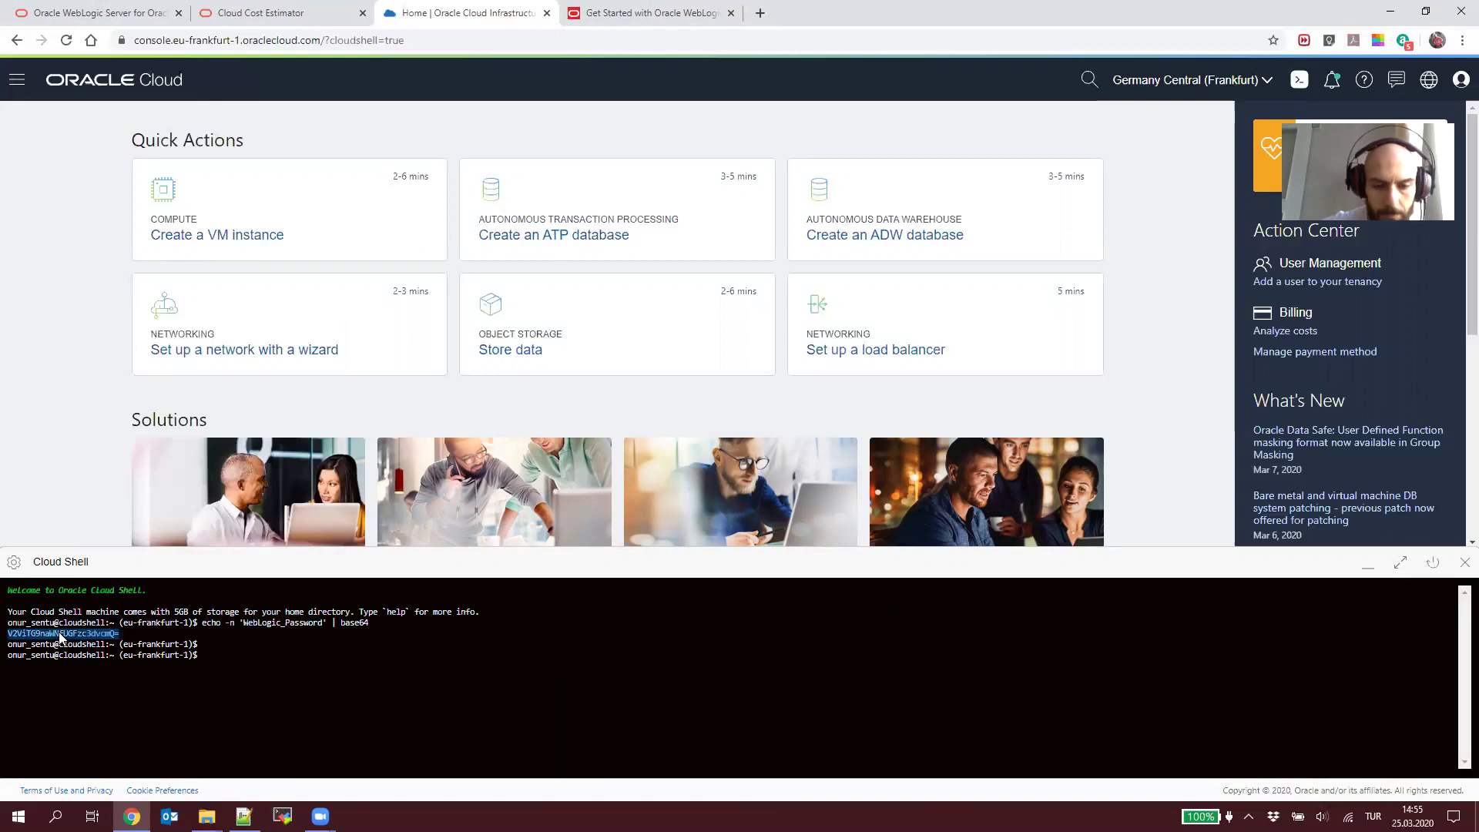
# Step: Replace the stored encoded password on line 46 of the notes with the new value
pyautogui.hotkey('alt', 'Tab')
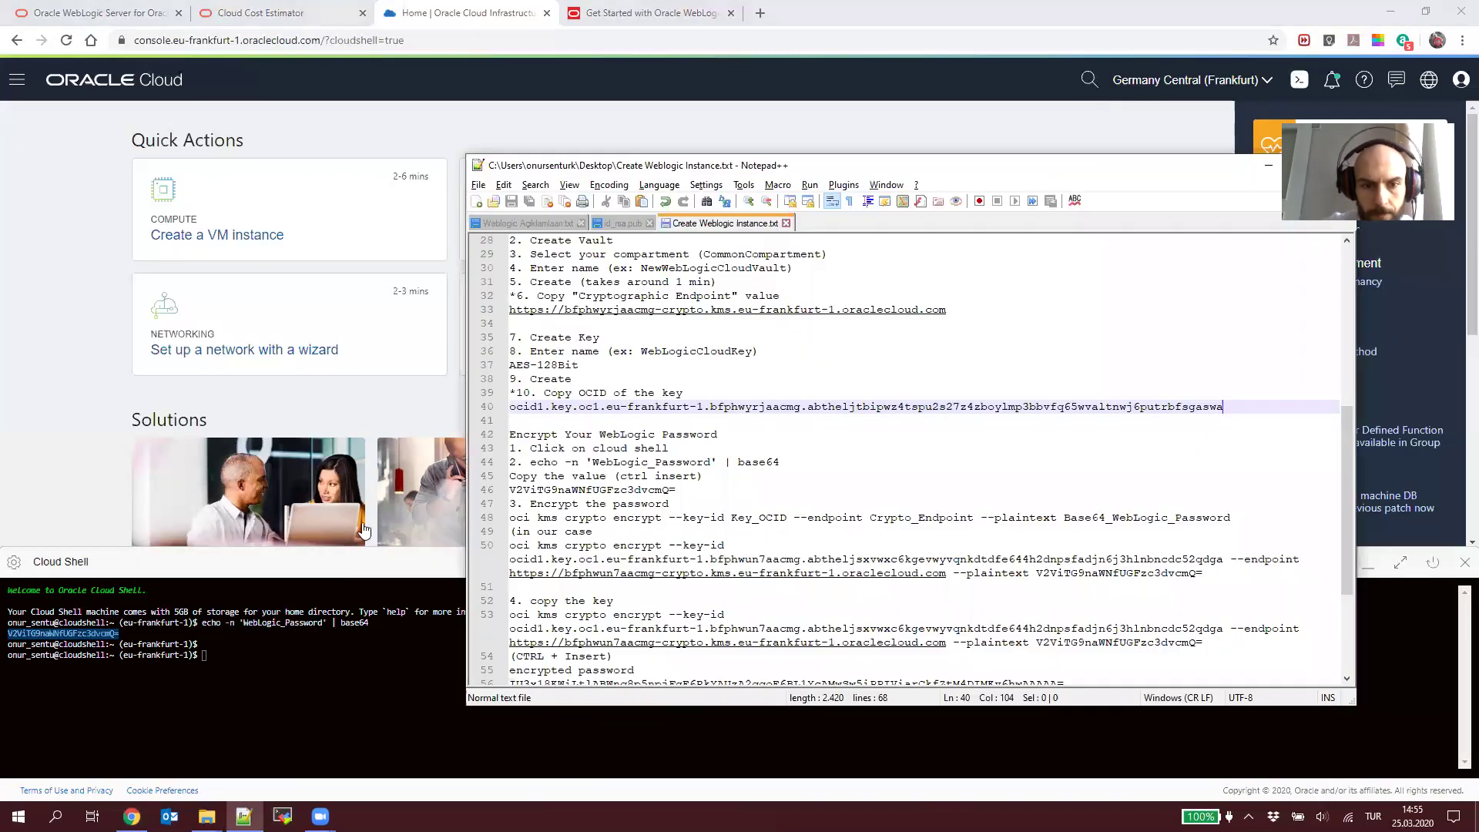
pyautogui.click(616, 491)
pyautogui.press('Home')
pyautogui.hotkey('shift', 'End')
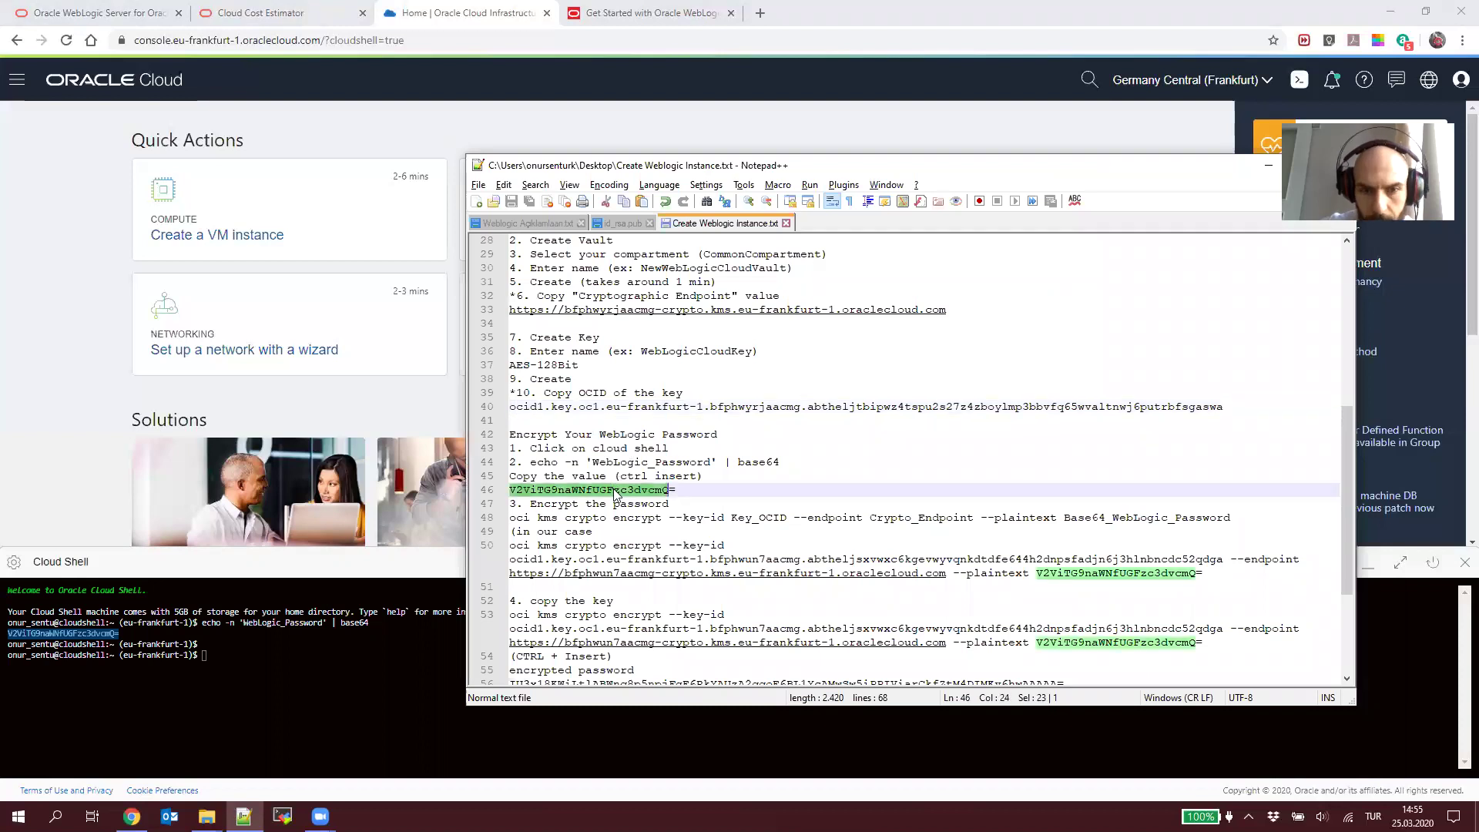
pyautogui.hotkey('ctrl', 'v')
pyautogui.tripleClick(585, 518)
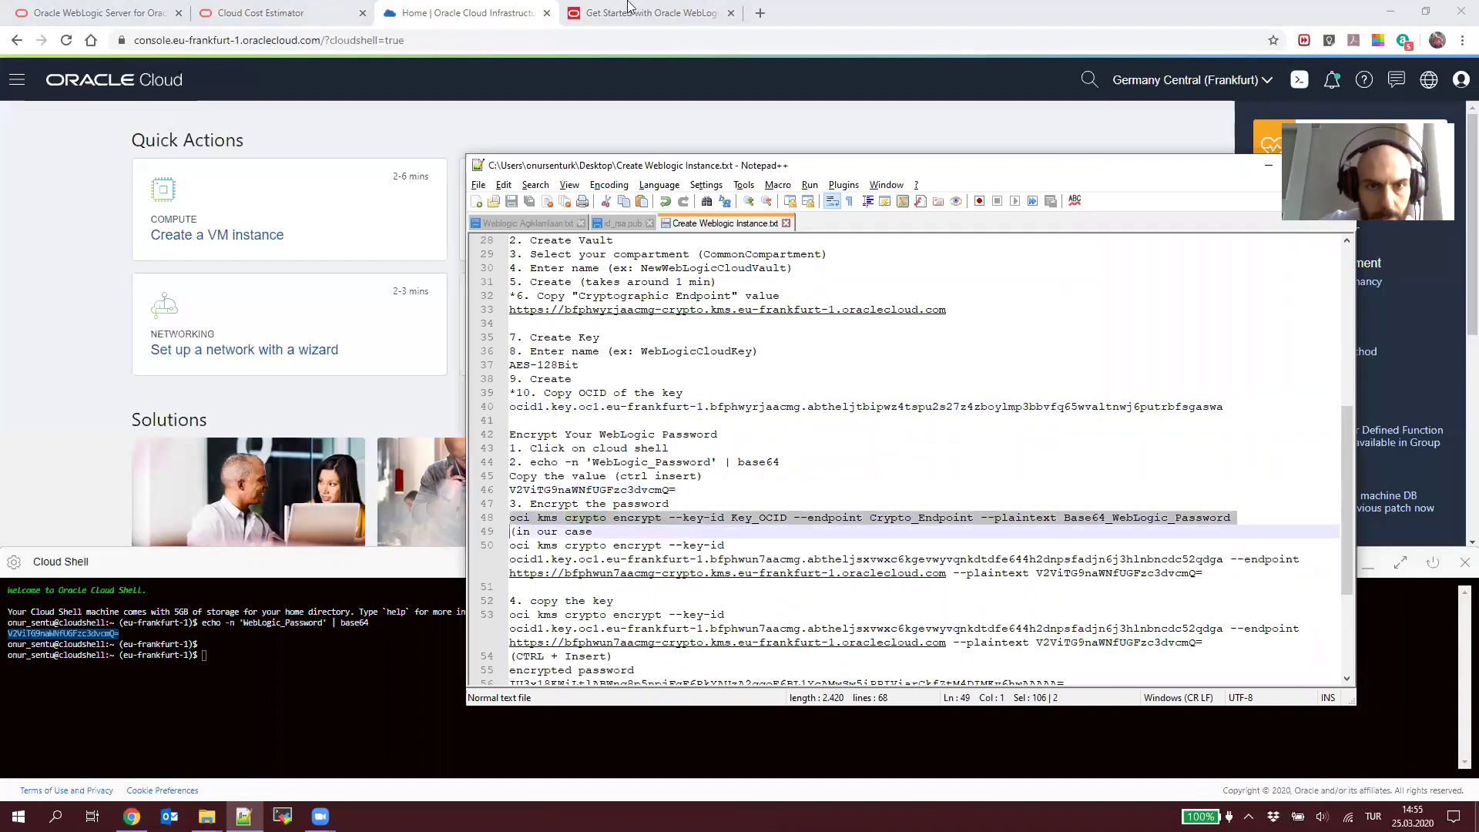
pyautogui.click(630, 12)
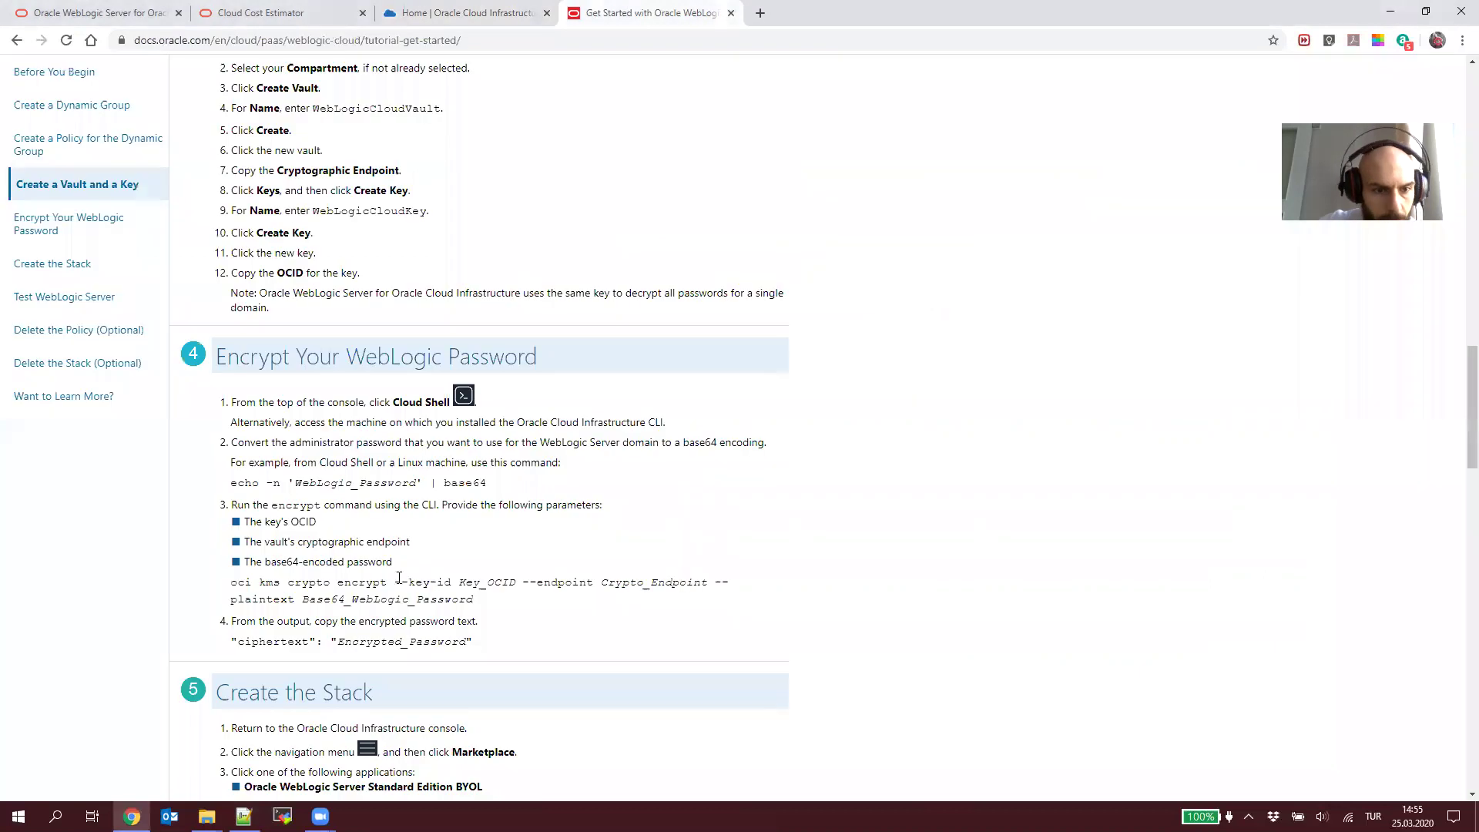
# Step: Review the tutorial's oci encrypt command and its key OCID, endpoint and encoded password parameters
pyautogui.doubleClick(270, 583)
pyautogui.moveTo(495, 613); pyautogui.dragTo(223, 585)
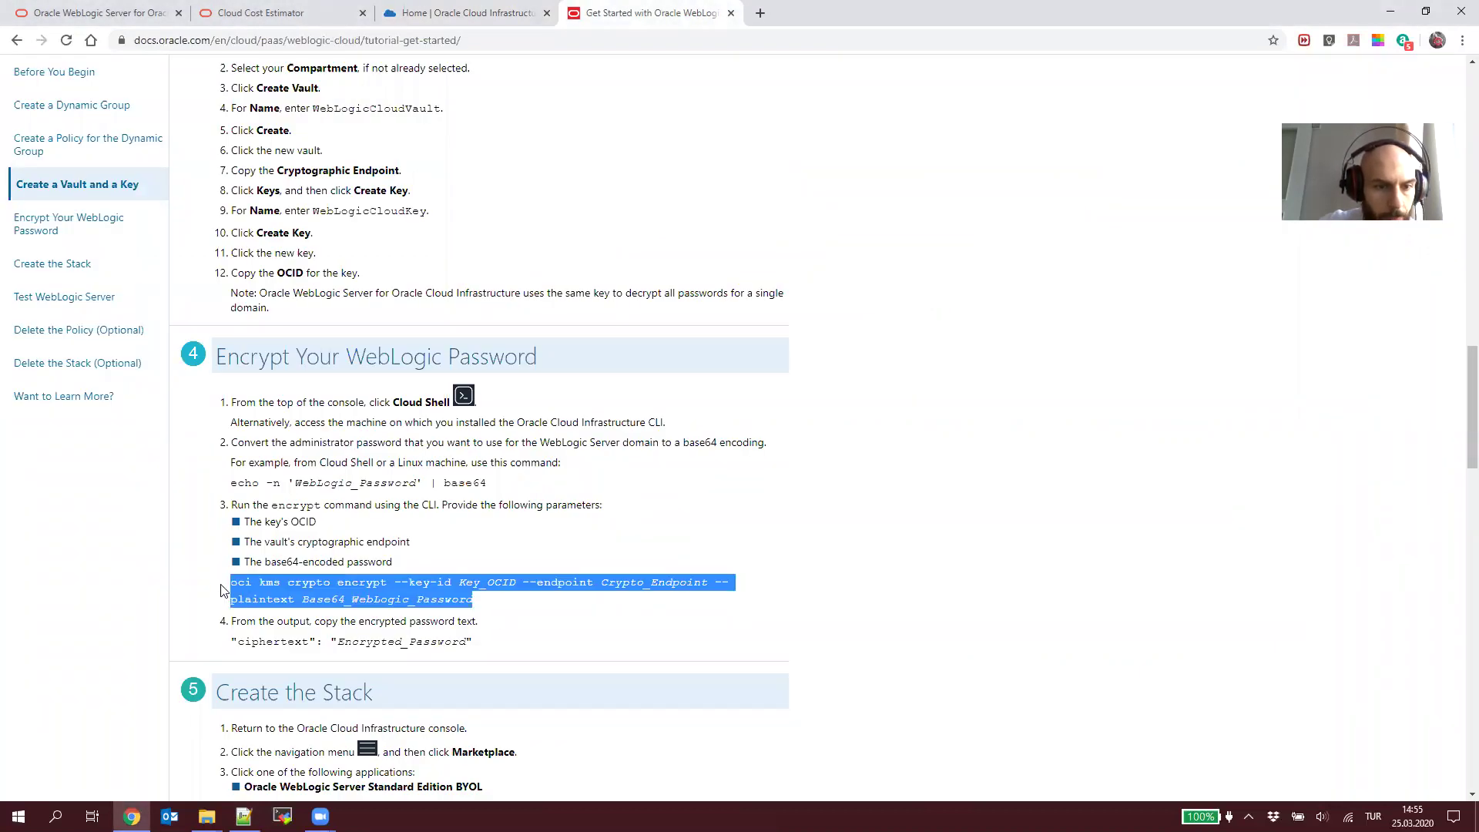
pyautogui.moveTo(339, 643); pyautogui.dragTo(467, 643)
pyautogui.doubleClick(274, 642)
pyautogui.doubleClick(355, 644)
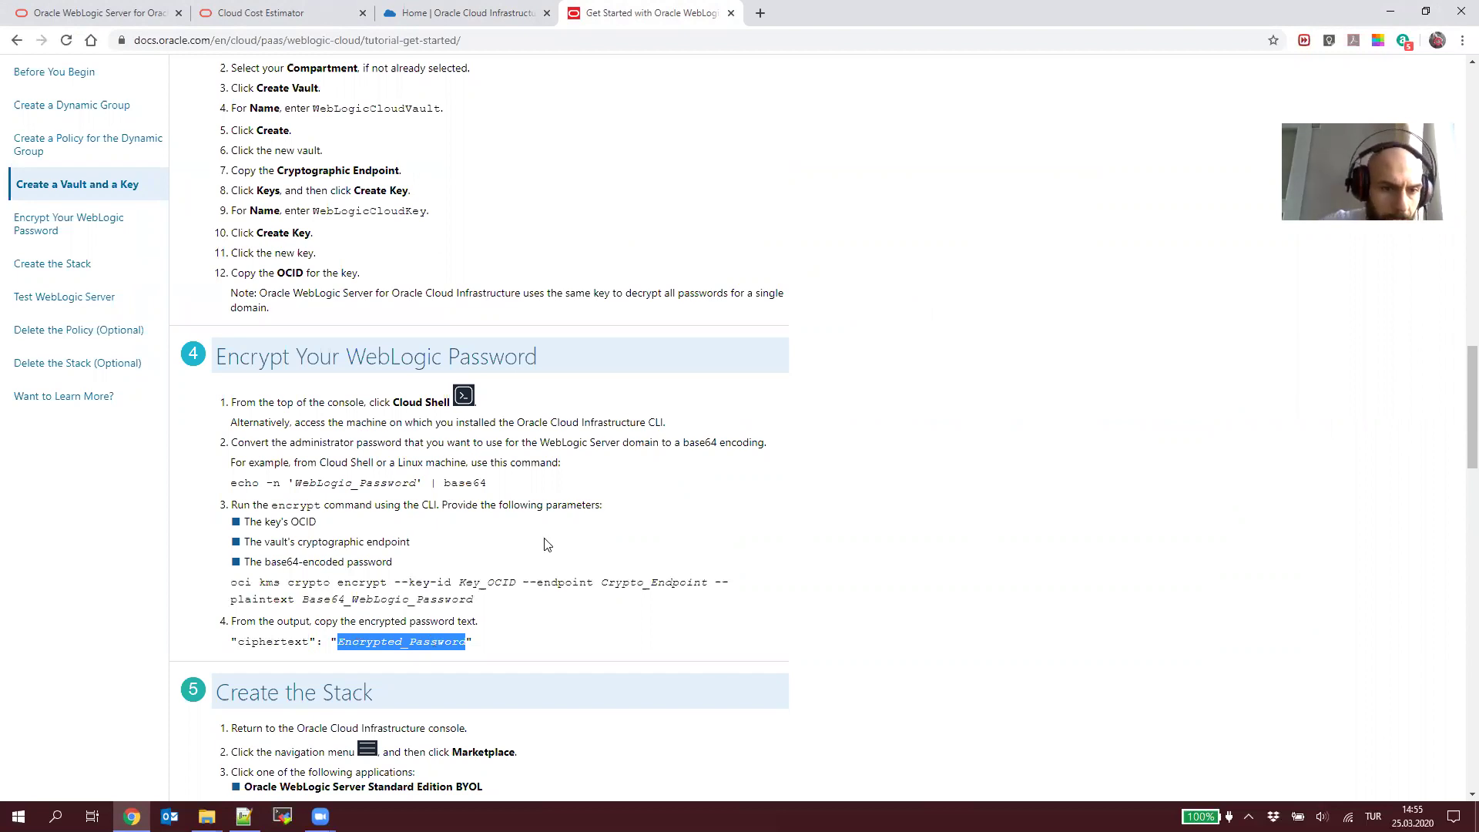
pyautogui.moveTo(331, 524); pyautogui.dragTo(242, 522)
pyautogui.click(245, 522)
pyautogui.doubleClick(245, 522)
pyautogui.click(319, 557)
pyautogui.doubleClick(303, 521)
pyautogui.doubleClick(334, 542)
pyautogui.click(400, 543)
pyautogui.doubleClick(389, 542)
pyautogui.click(352, 563)
pyautogui.doubleClick(353, 563)
pyautogui.doubleClick(492, 584)
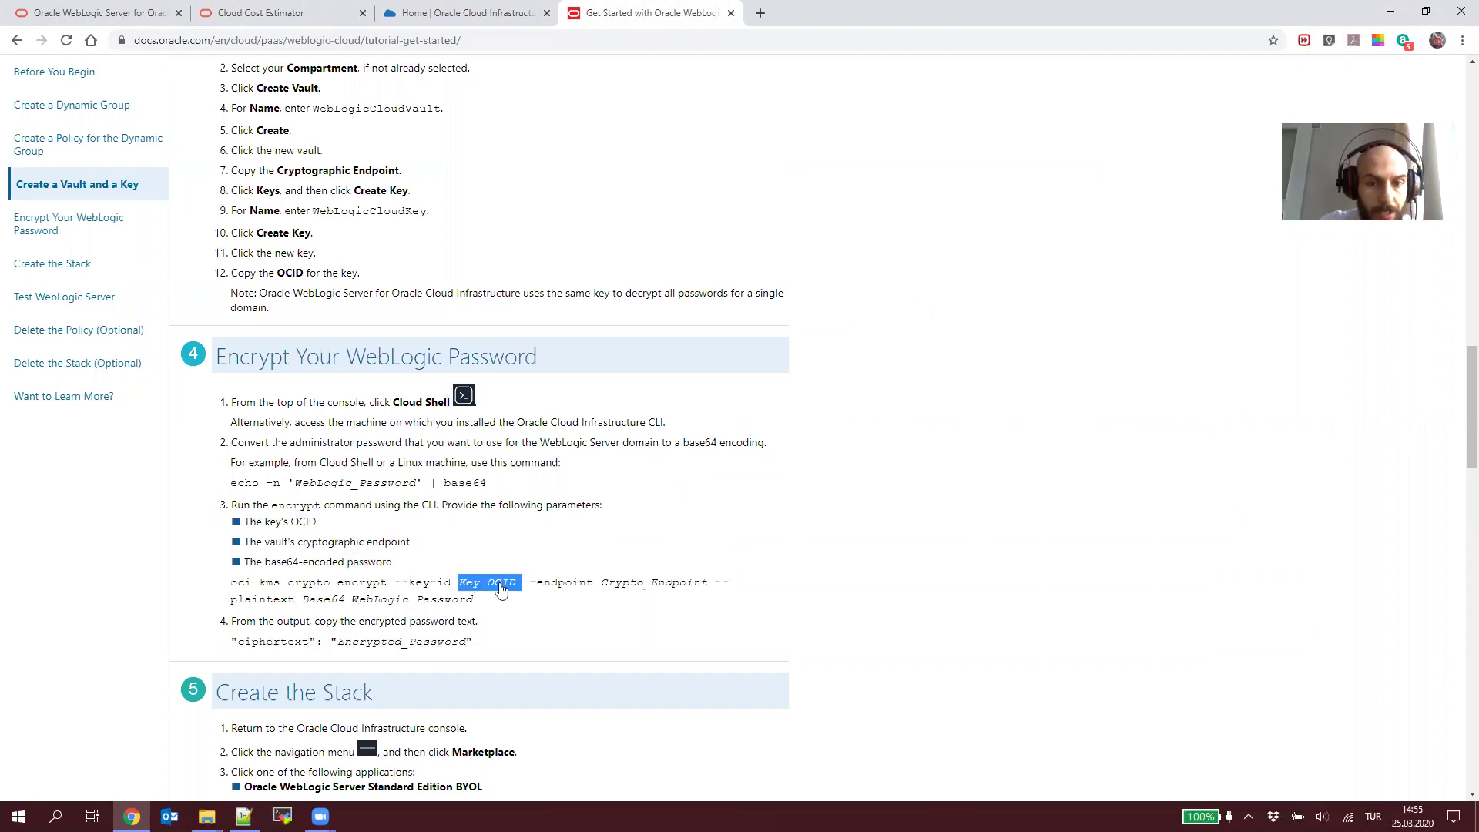
# Step: Copy the encrypt command template from line 48 over the old example on line 50
pyautogui.hotkey('alt', 'Tab')
pyautogui.scroll(2, 645, 447)
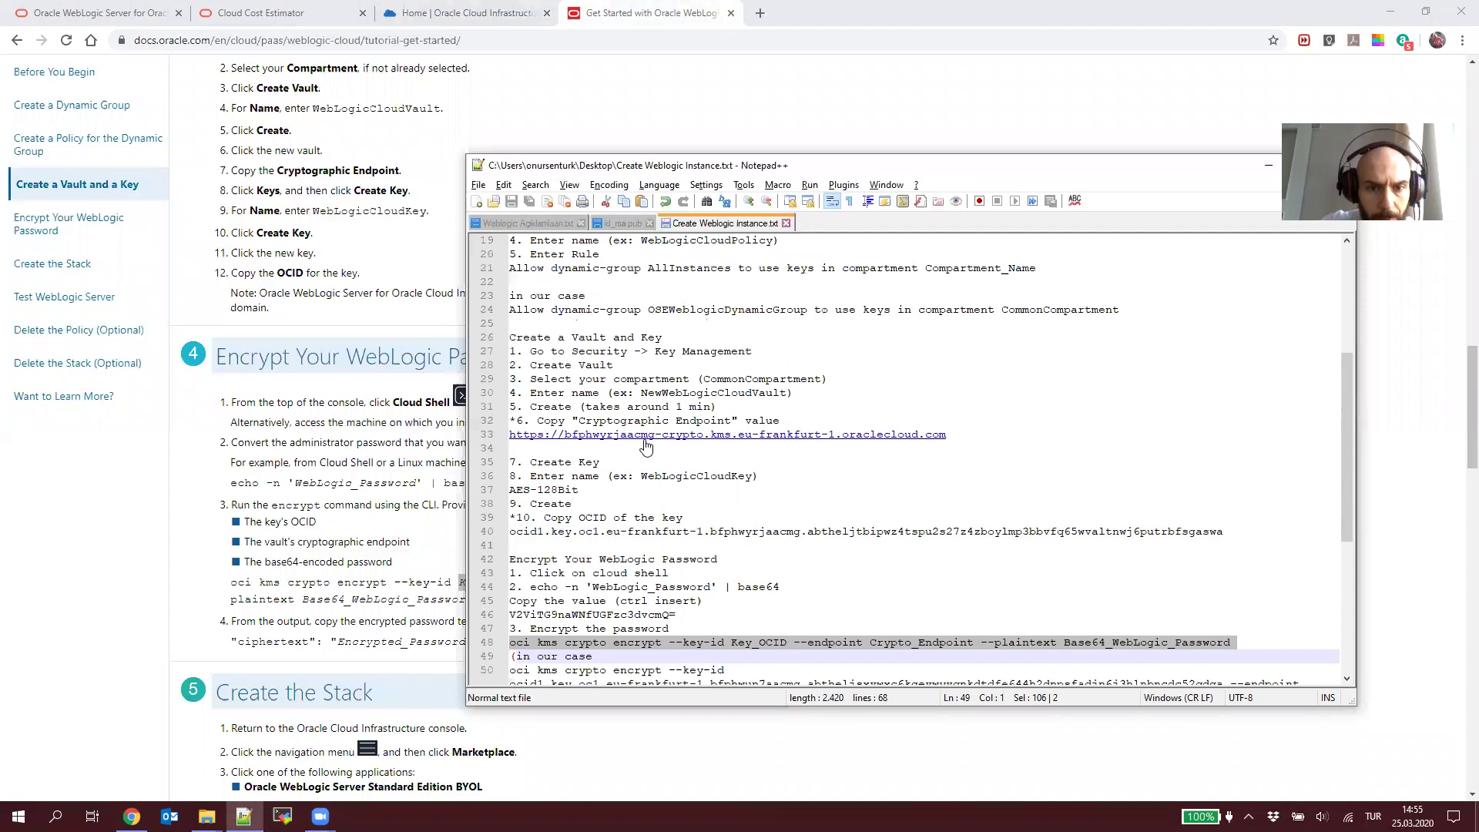
pyautogui.scroll(-2, 891, 550)
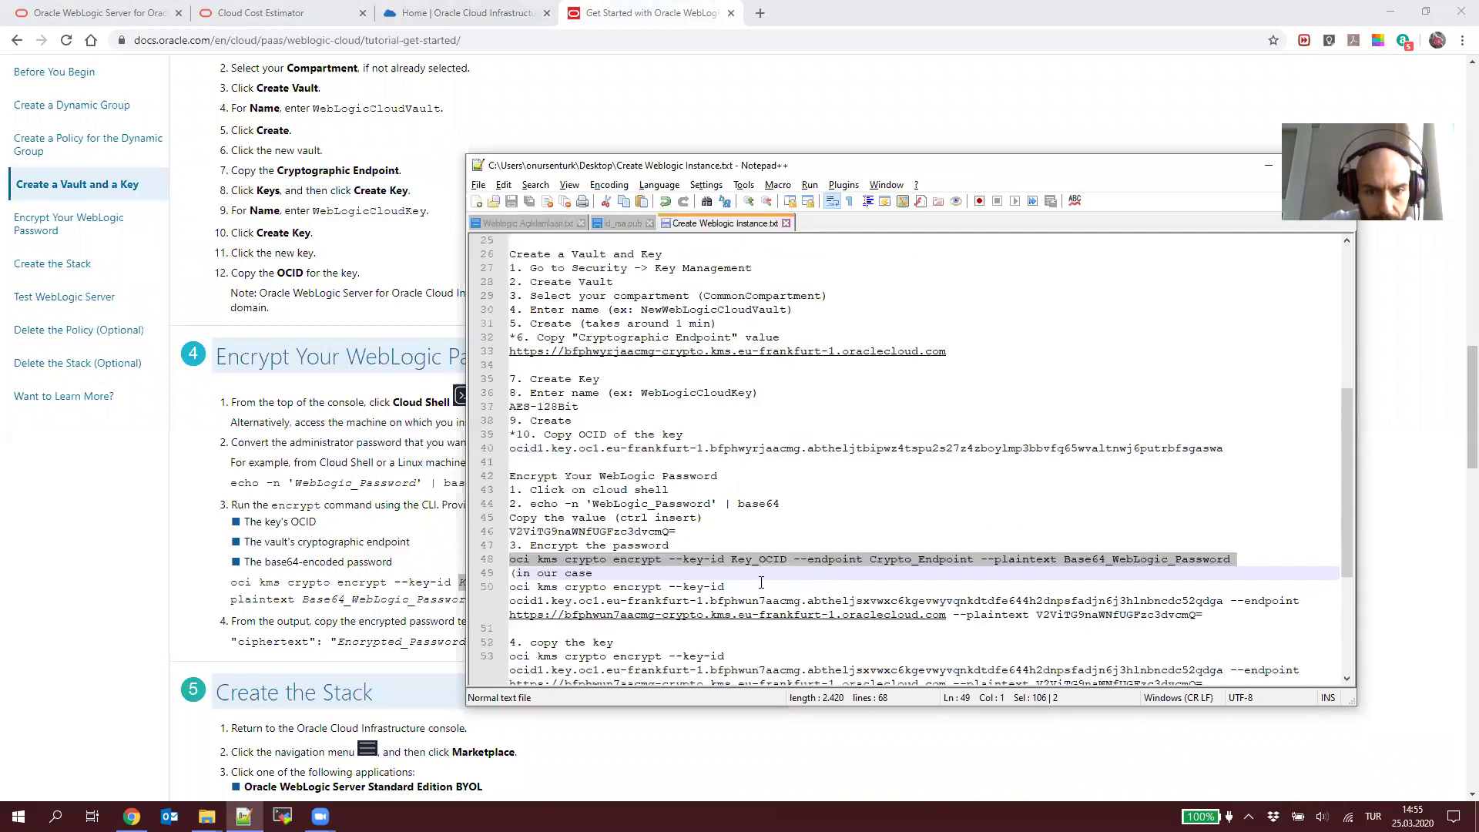
pyautogui.click(709, 587)
pyautogui.tripleClick(570, 559)
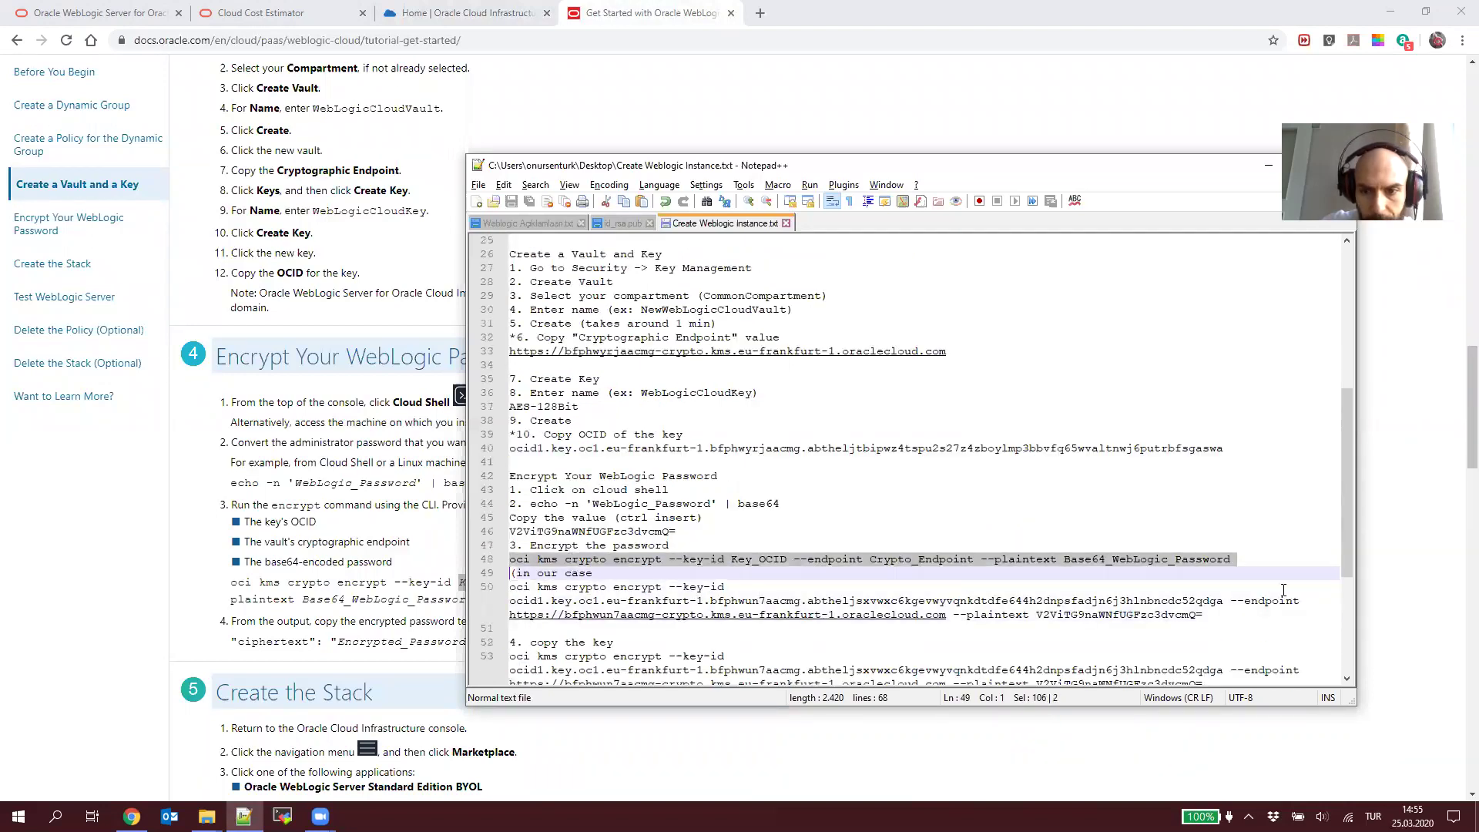
pyautogui.hotkey('ctrl', 'c')
pyautogui.moveTo(1203, 615); pyautogui.dragTo(511, 601)
pyautogui.hotkey('ctrl', 'v')
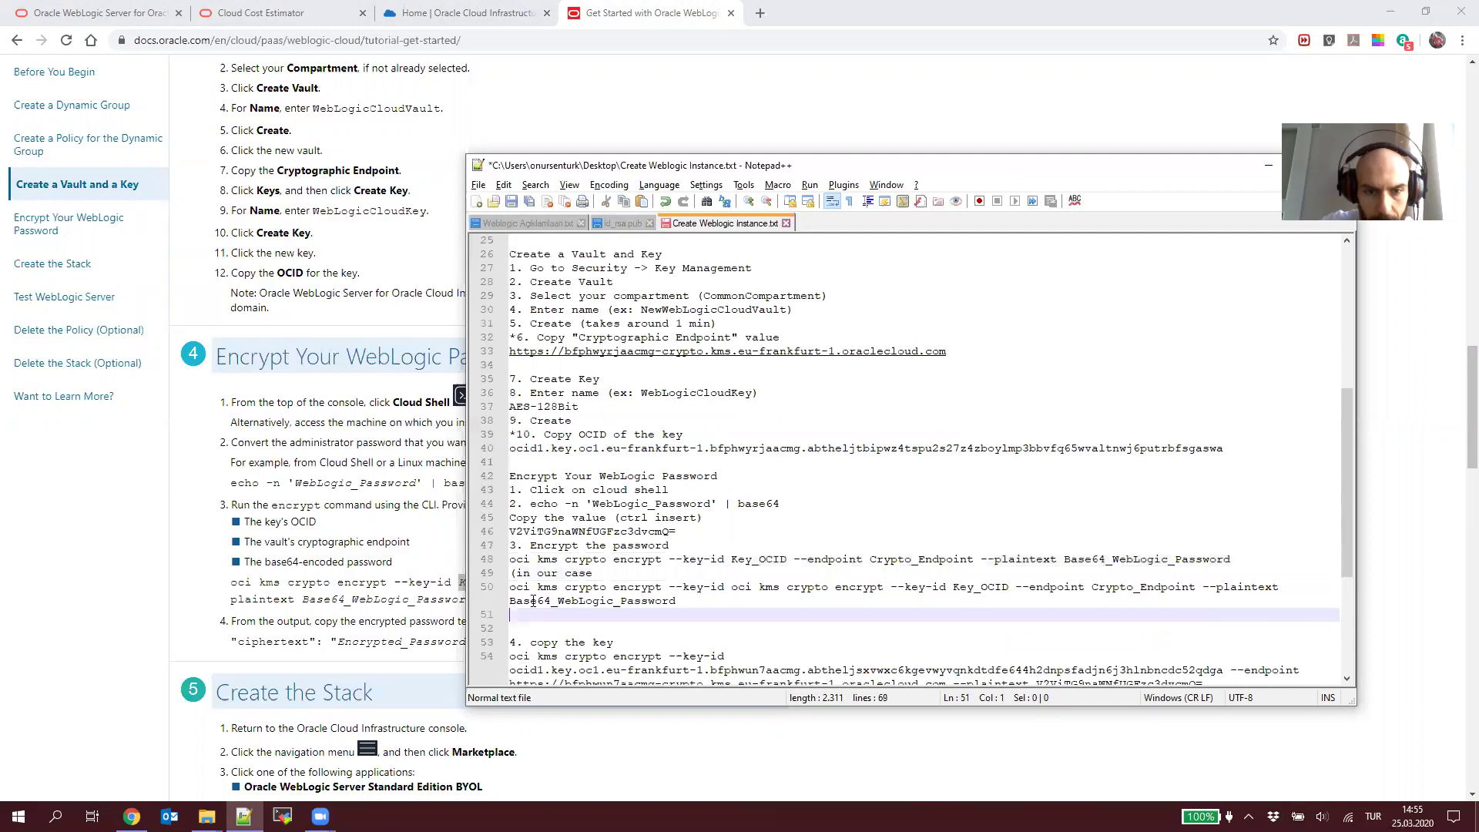
pyautogui.click(486, 587)
pyautogui.hotkey('ctrl', 'v')
# Step: Replace Key_OCID on line 50 with the key OCID from line 40 and save
pyautogui.click(753, 579)
pyautogui.doubleClick(754, 582)
pyautogui.tripleClick(601, 449)
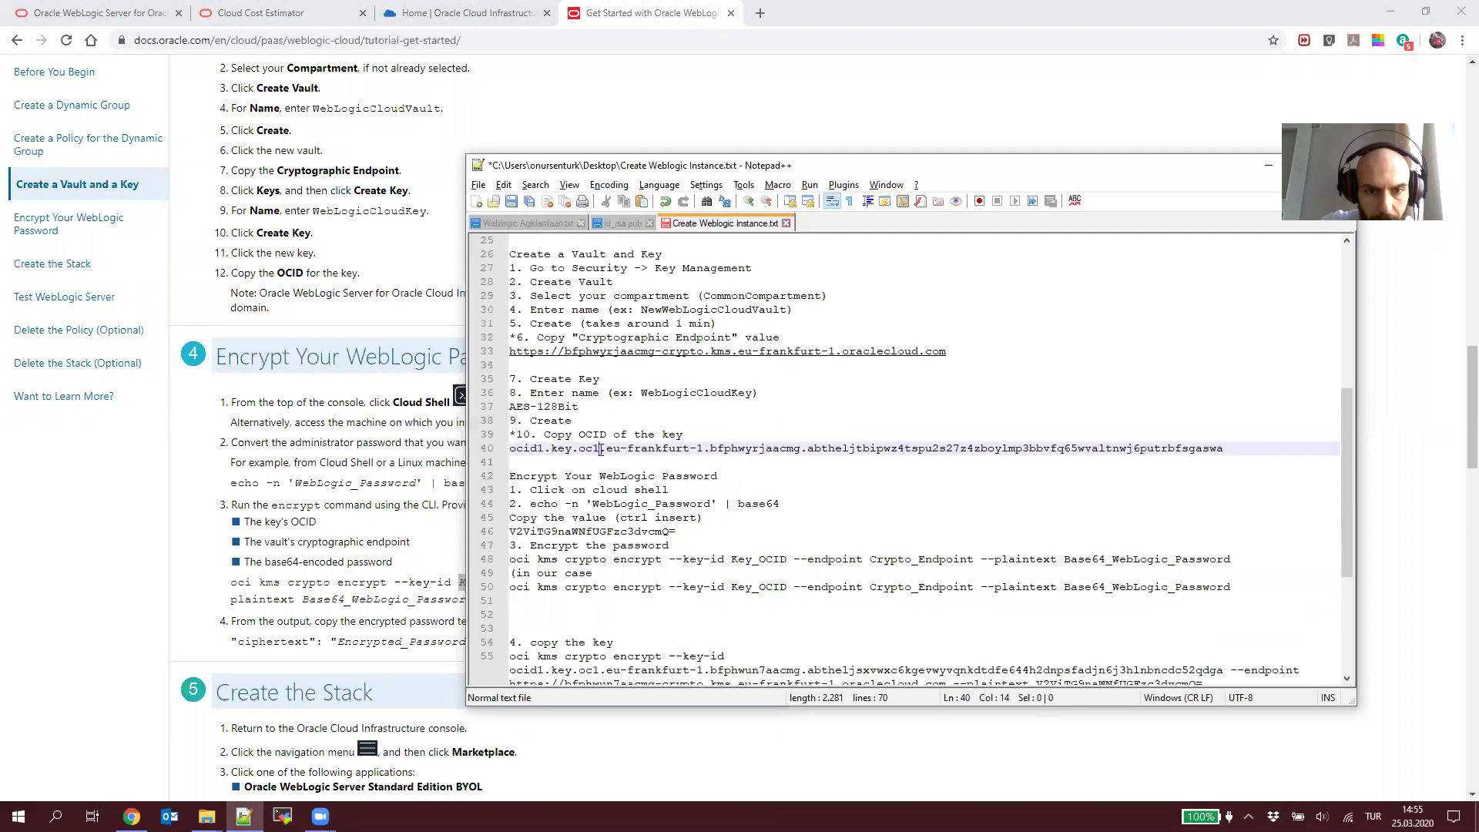
pyautogui.hotkey('ctrl', 'c')
pyautogui.click(759, 593)
pyautogui.doubleClick(759, 588)
pyautogui.hotkey('ctrl', 'v')
pyautogui.hotkey('ctrl', 's')
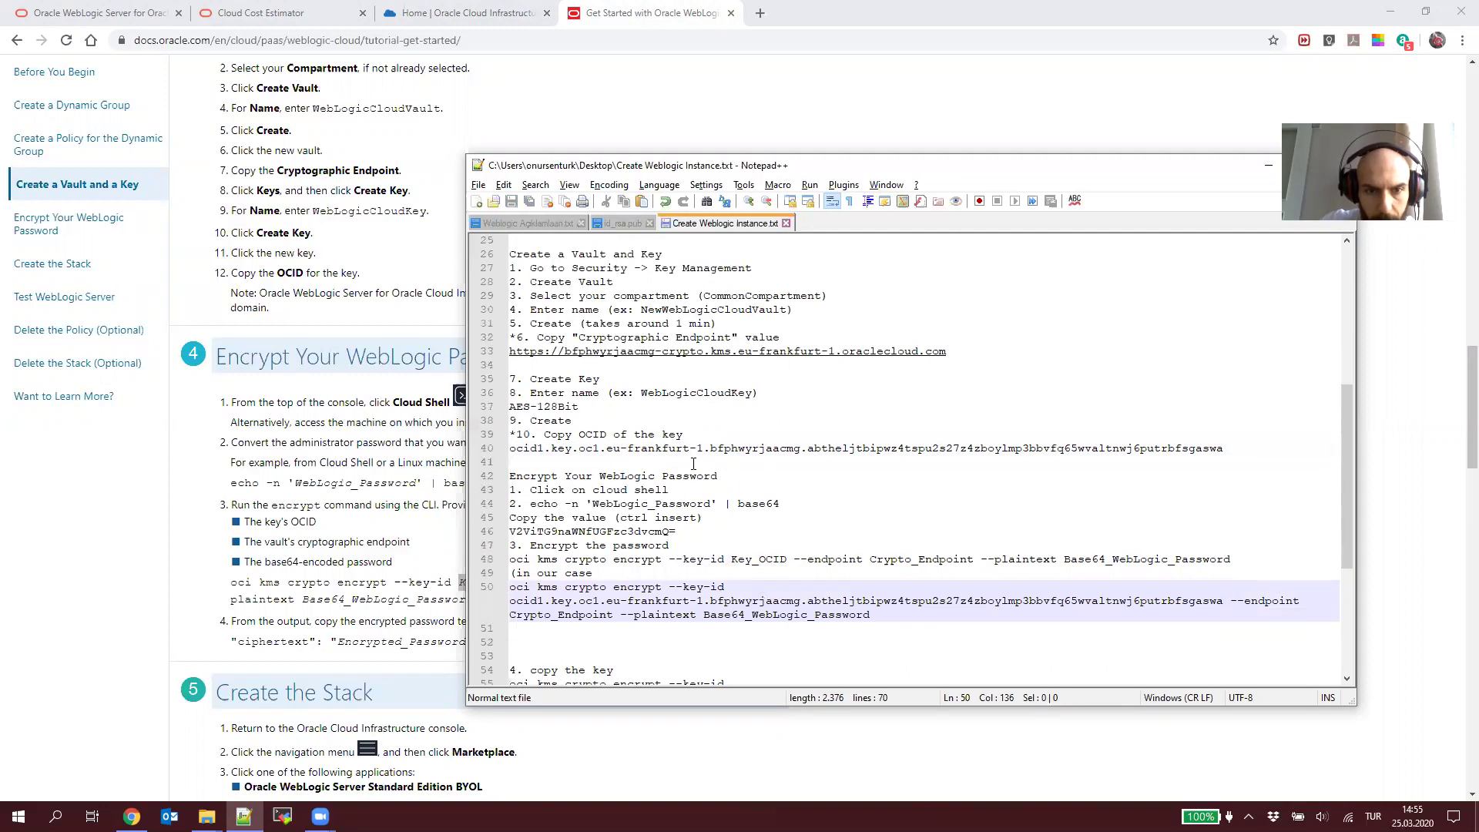
pyautogui.hotkey('ctrl', 'z')
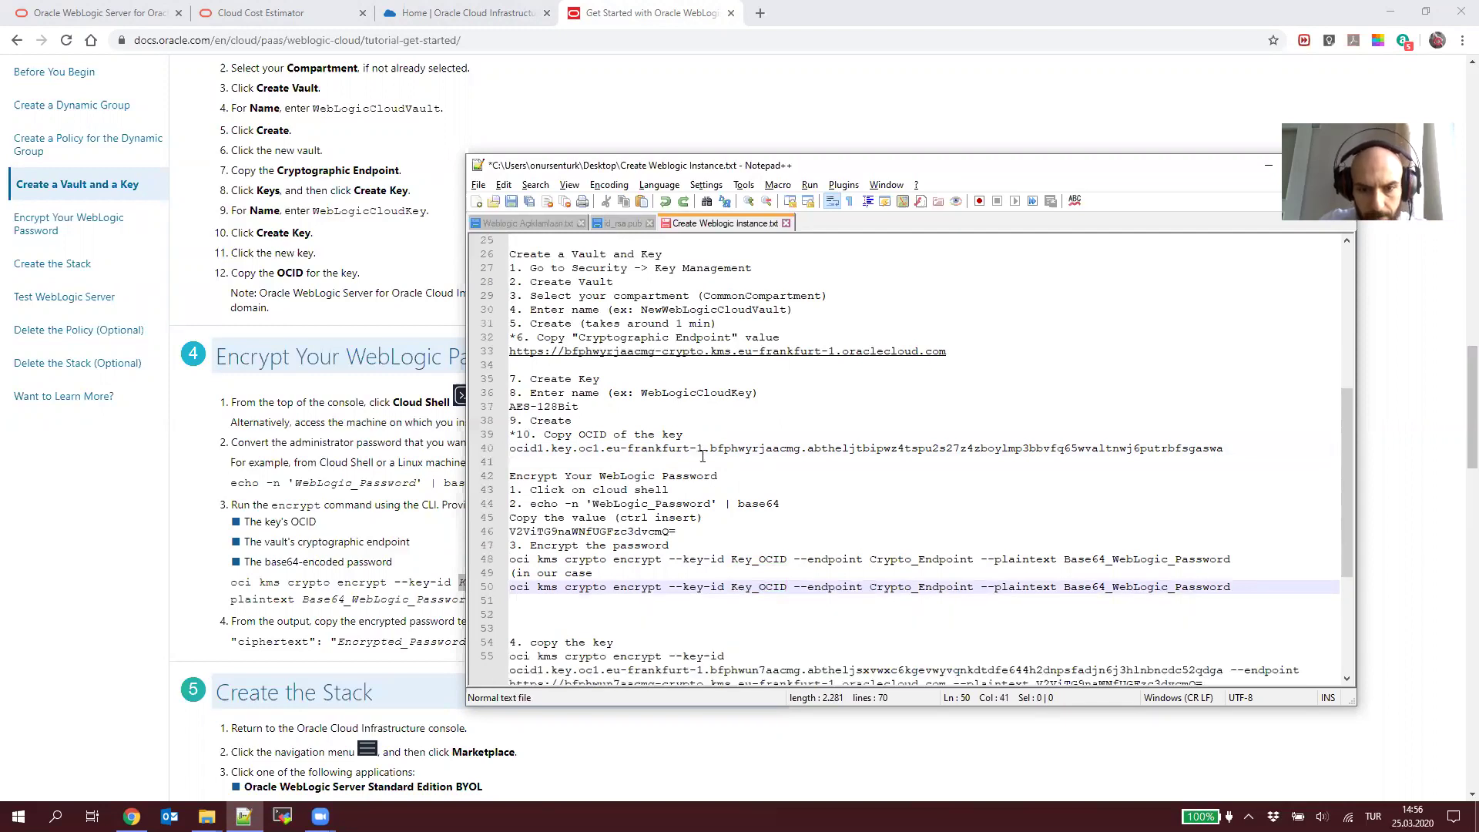
pyautogui.hotkey('ctrl', 'y')
# Step: Fill in the vault endpoint and line 46's encoded password, then copy the finished command
pyautogui.moveTo(959, 351); pyautogui.dragTo(505, 351)
pyautogui.doubleClick(586, 614)
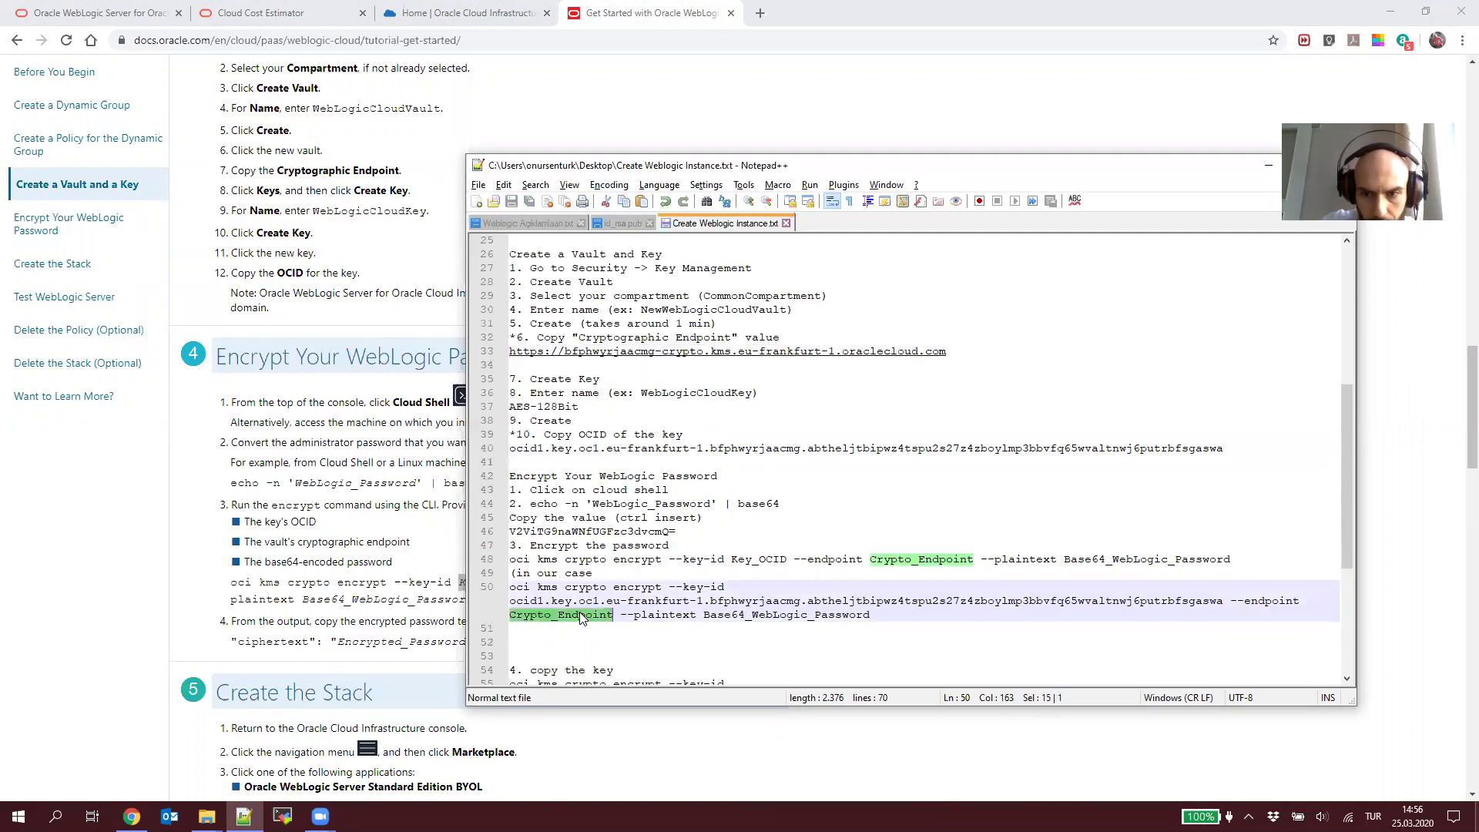
pyautogui.hotkey('ctrl', 'v')
pyautogui.press('End')
pyautogui.hotkey('ctrl', 'shift', 'Left')
pyautogui.moveTo(677, 531); pyautogui.dragTo(502, 533)
pyautogui.hotkey('ctrl', 'c')
pyautogui.doubleClick(1090, 614)
pyautogui.hotkey('ctrl', 'v')
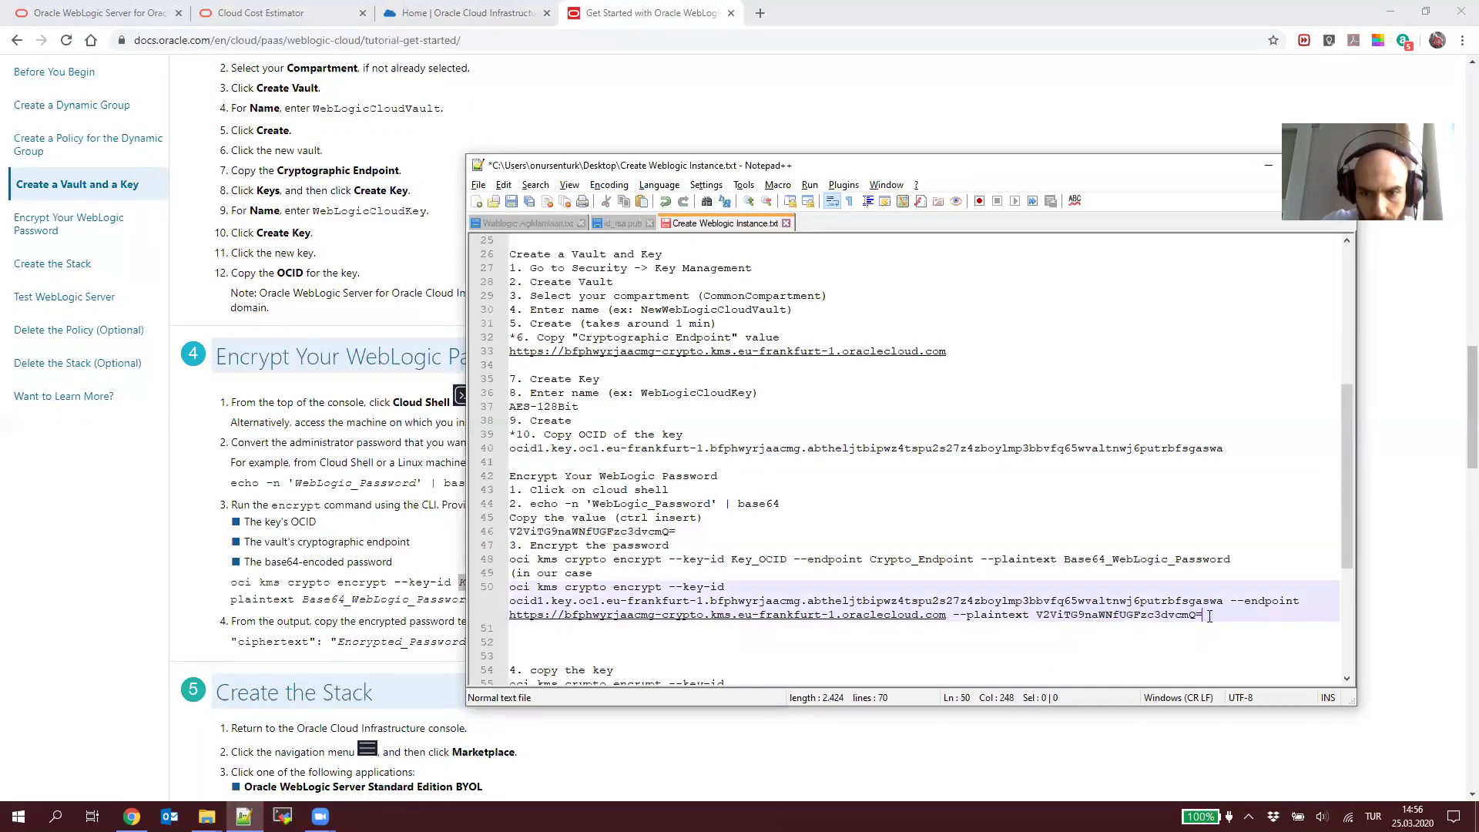
pyautogui.hotkey('shift', 'Home')
pyautogui.hotkey('shift', 'Up')
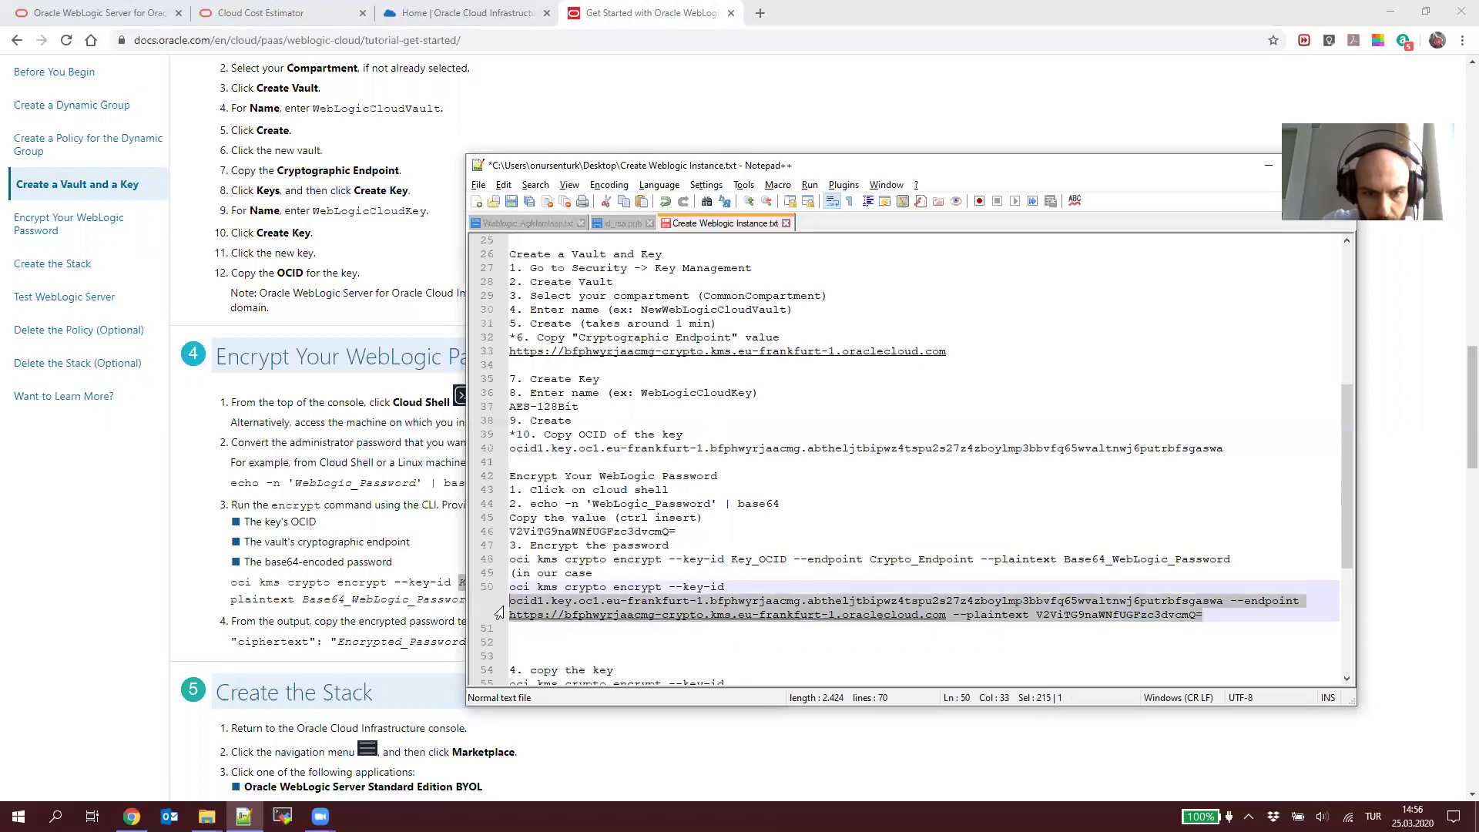
pyautogui.hotkey('shift', 'Home')
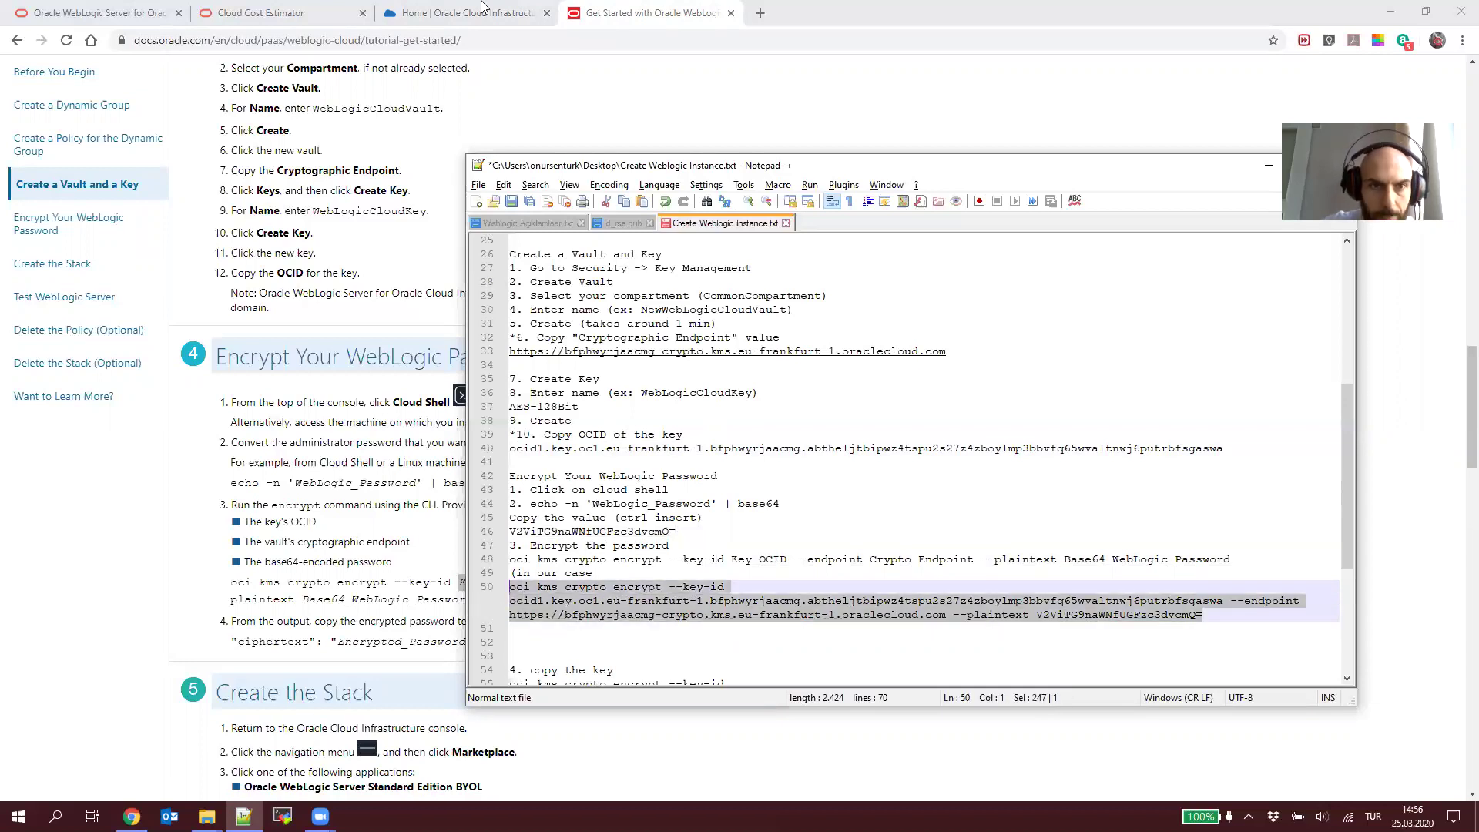
pyautogui.click(485, 12)
# Step: Run the completed kms encrypt command in Cloud Shell and copy the returned ciphertext
pyautogui.click(430, 664)
pyautogui.hotkey('ctrl', 'v')
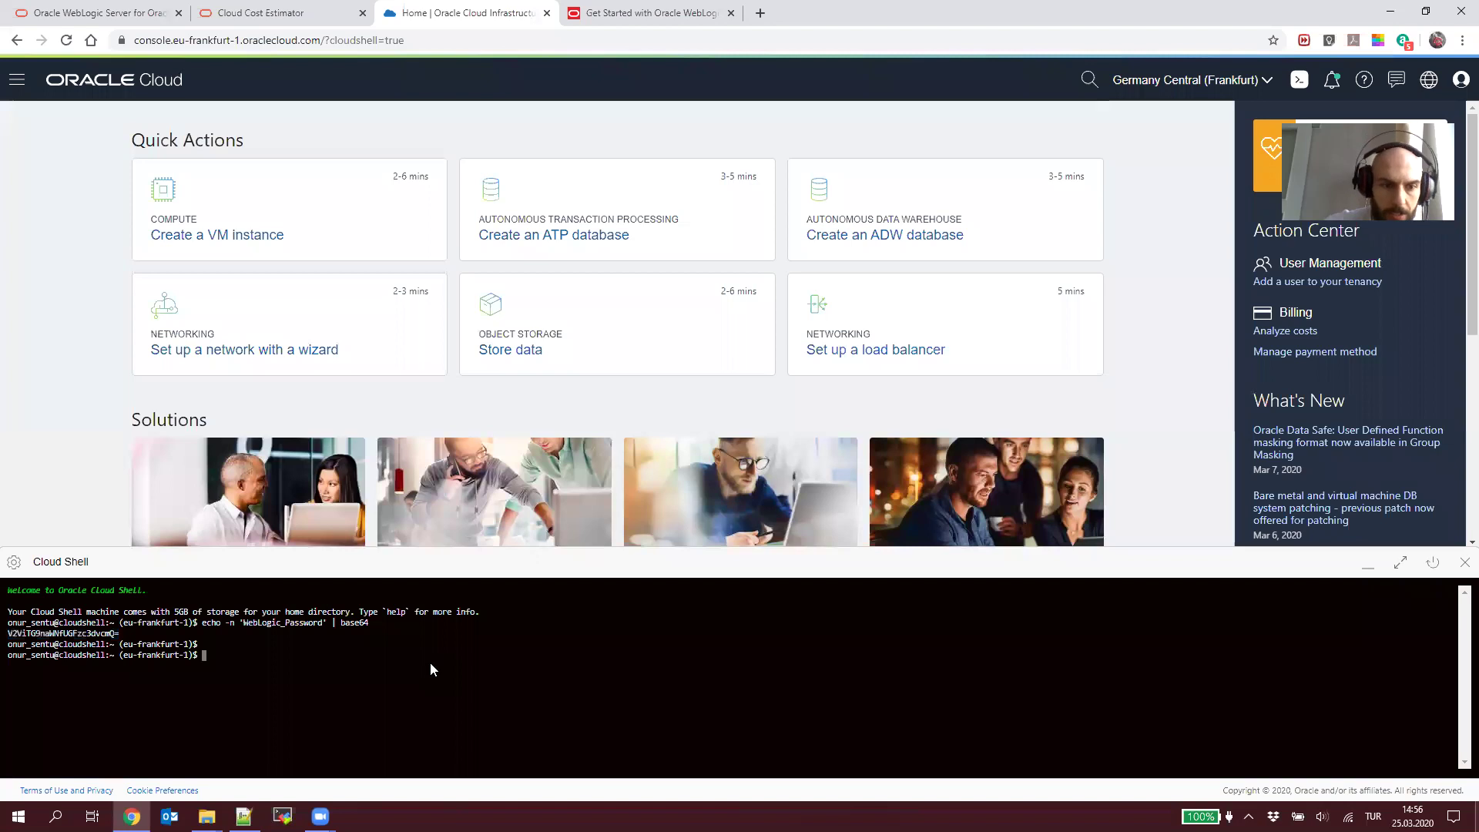
pyautogui.press('Return')
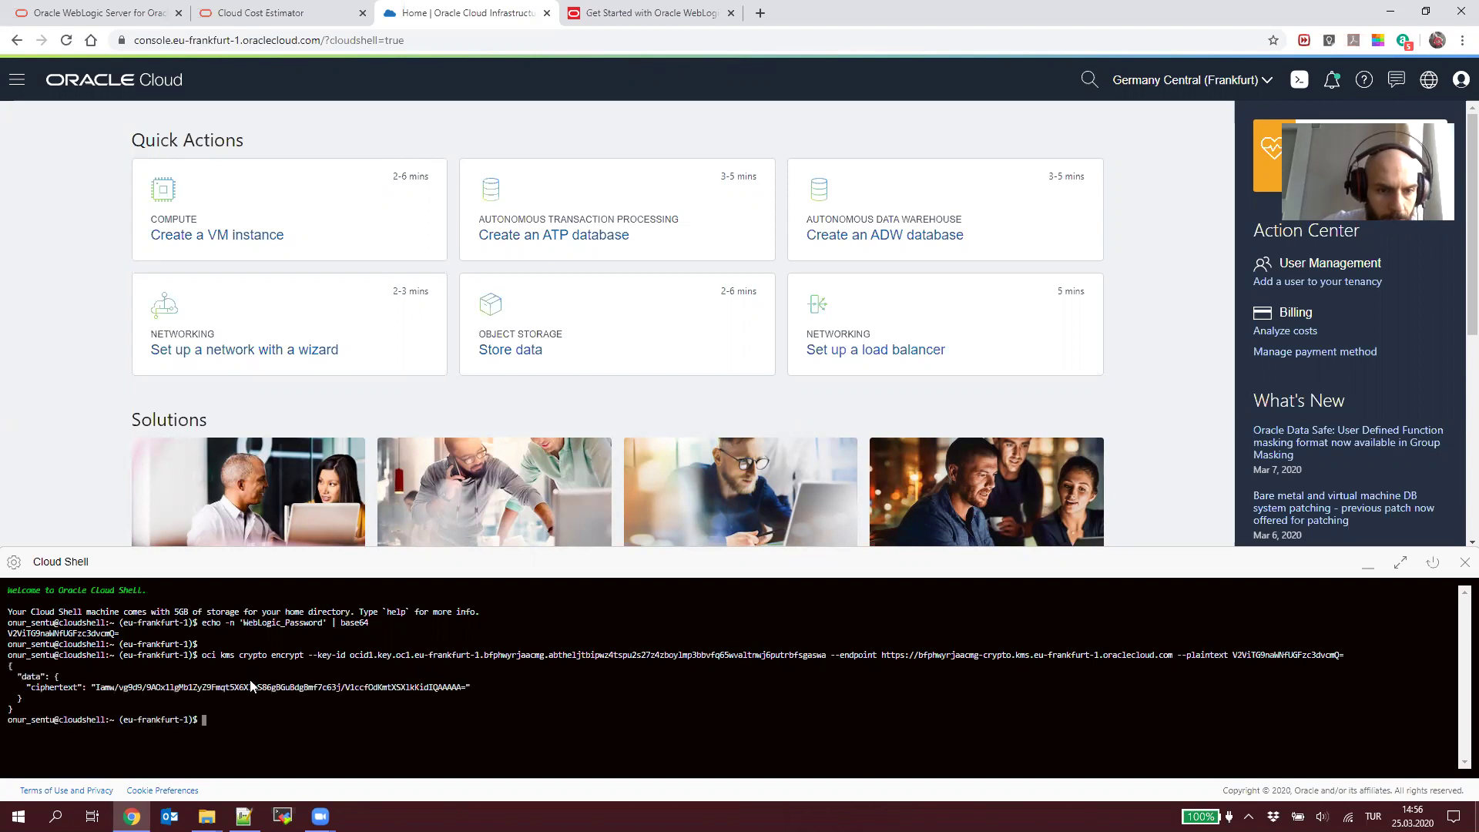
pyautogui.doubleClick(107, 693)
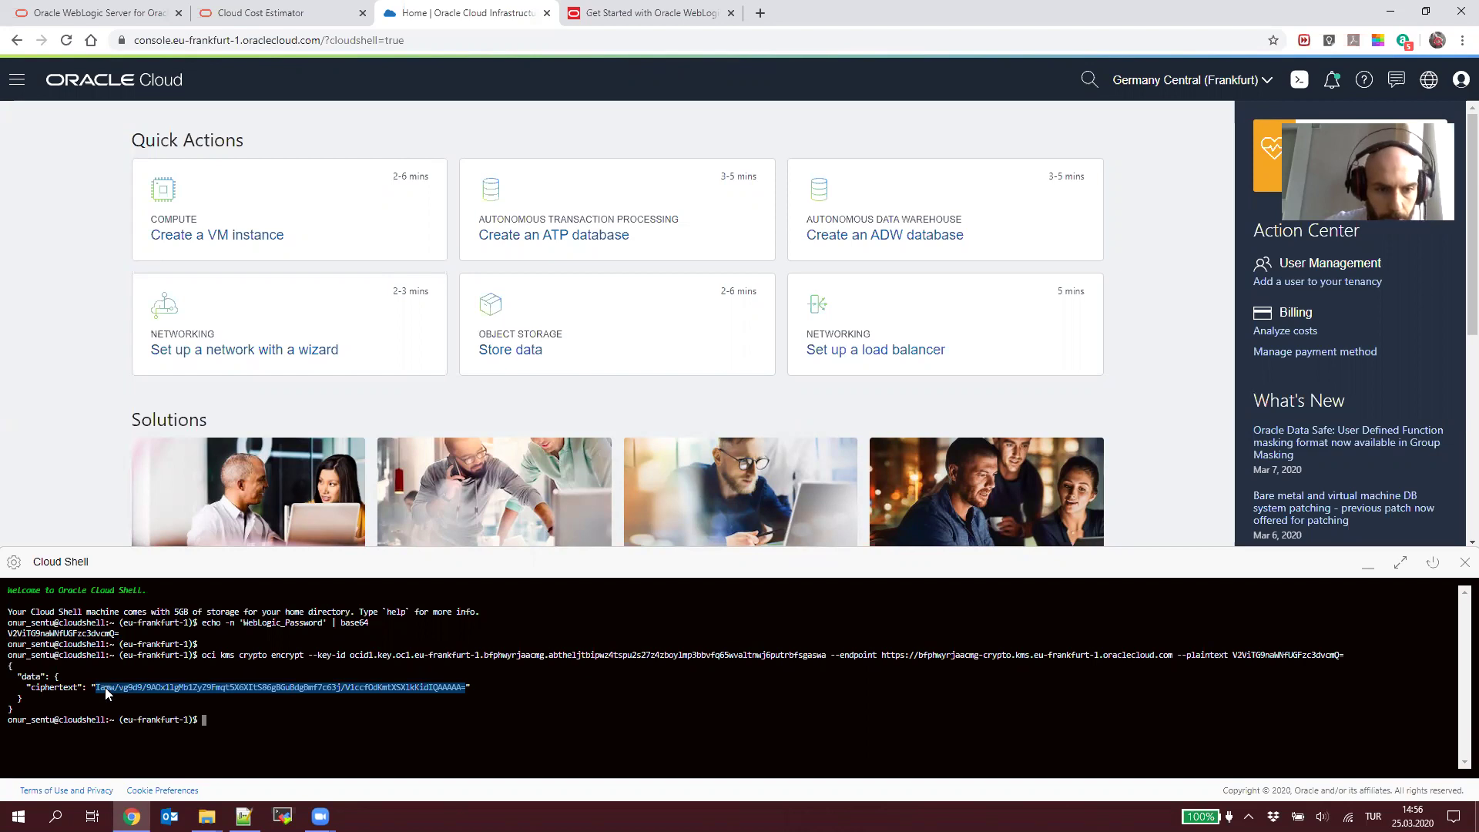
pyautogui.hotkey('alt', 'Tab')
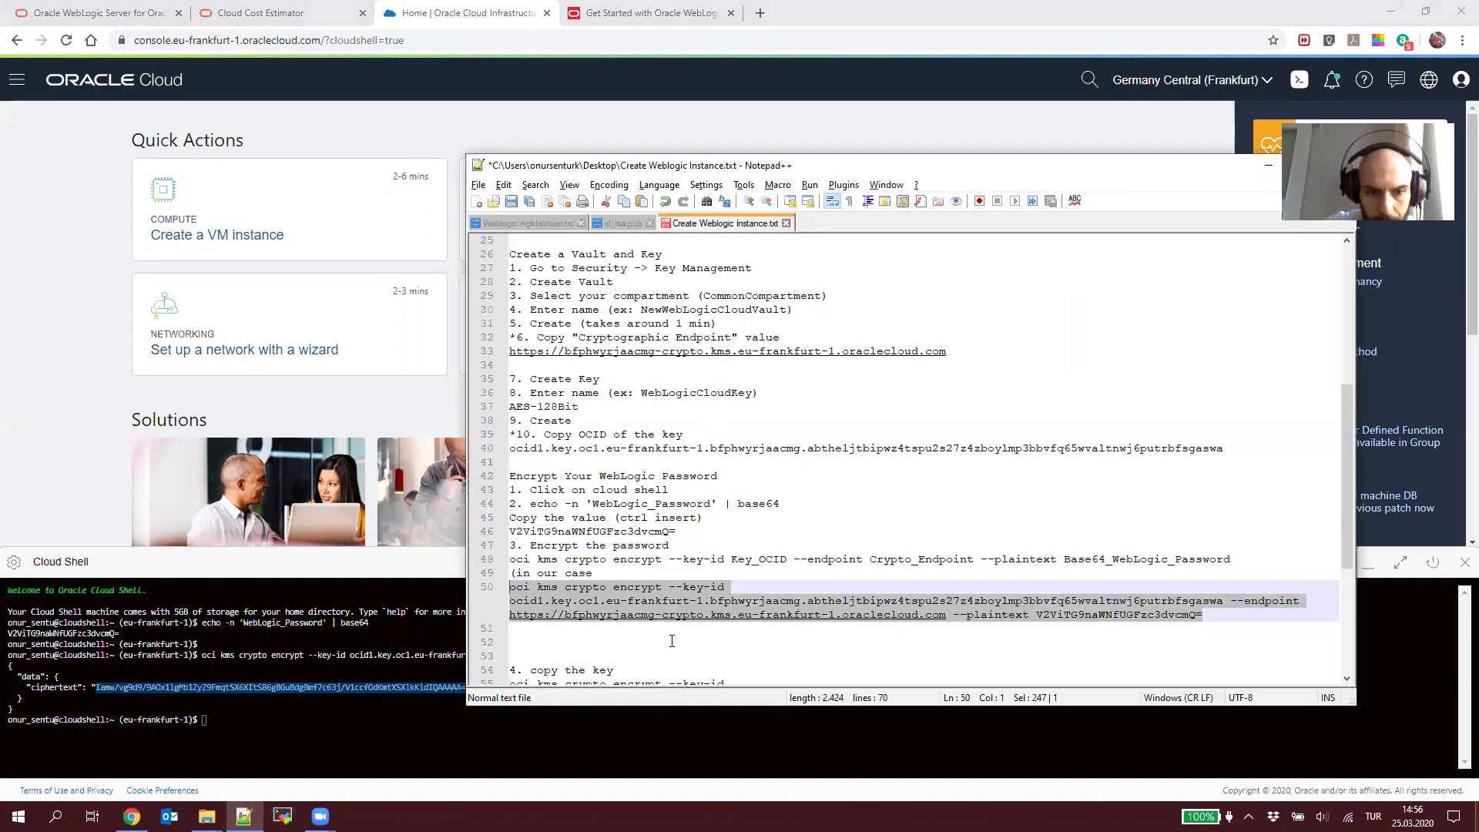
# Step: Replace the old encrypted password line in the notes with the new ciphertext and save
pyautogui.scroll(-2, 671, 641)
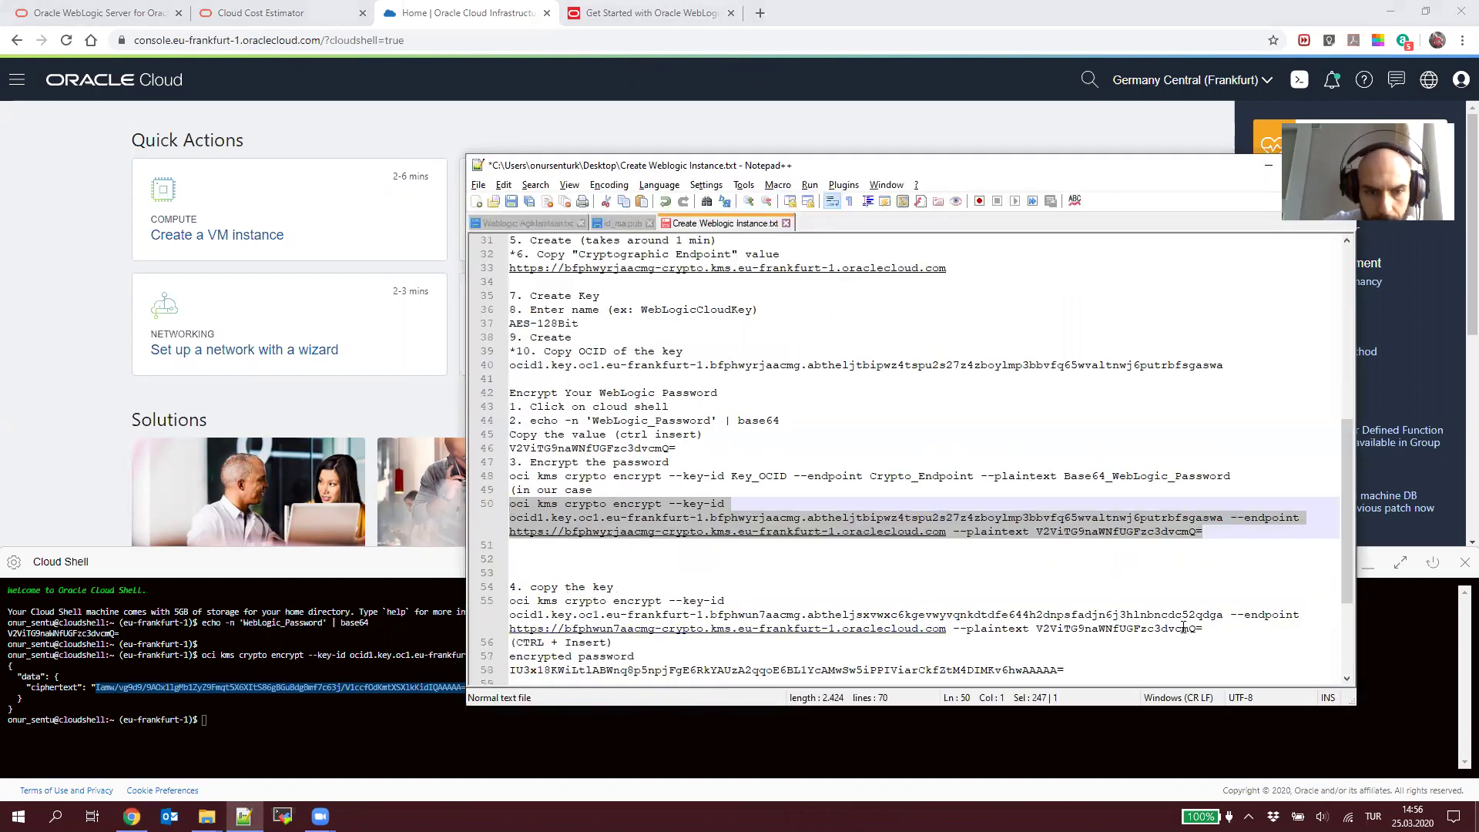
pyautogui.scroll(-1, 1184, 628)
pyautogui.click(1056, 629)
pyautogui.press('Home')
pyautogui.hotkey('shift', 'End')
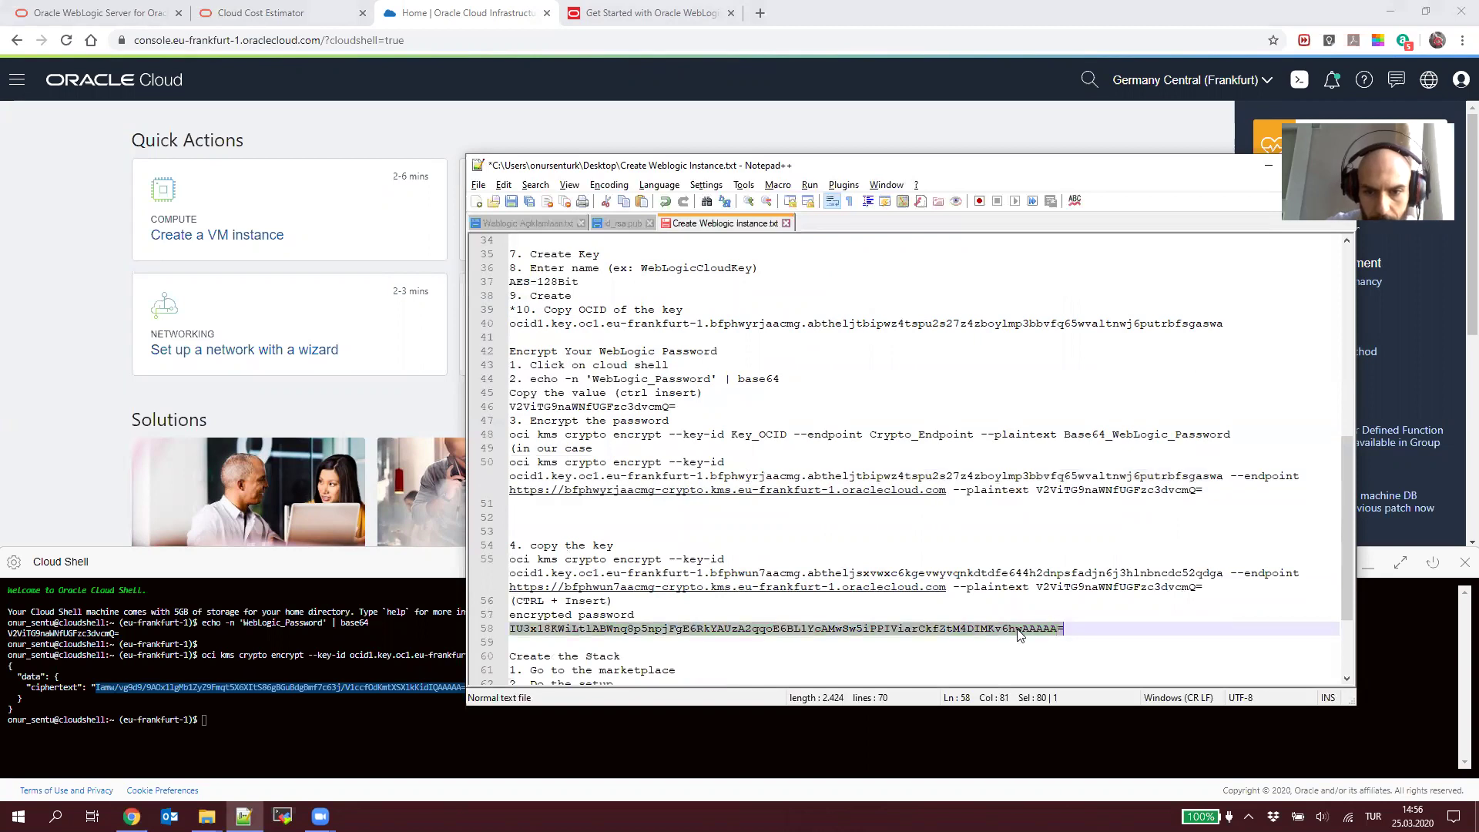
pyautogui.hotkey('ctrl', 'v')
pyautogui.hotkey('ctrl', 's')
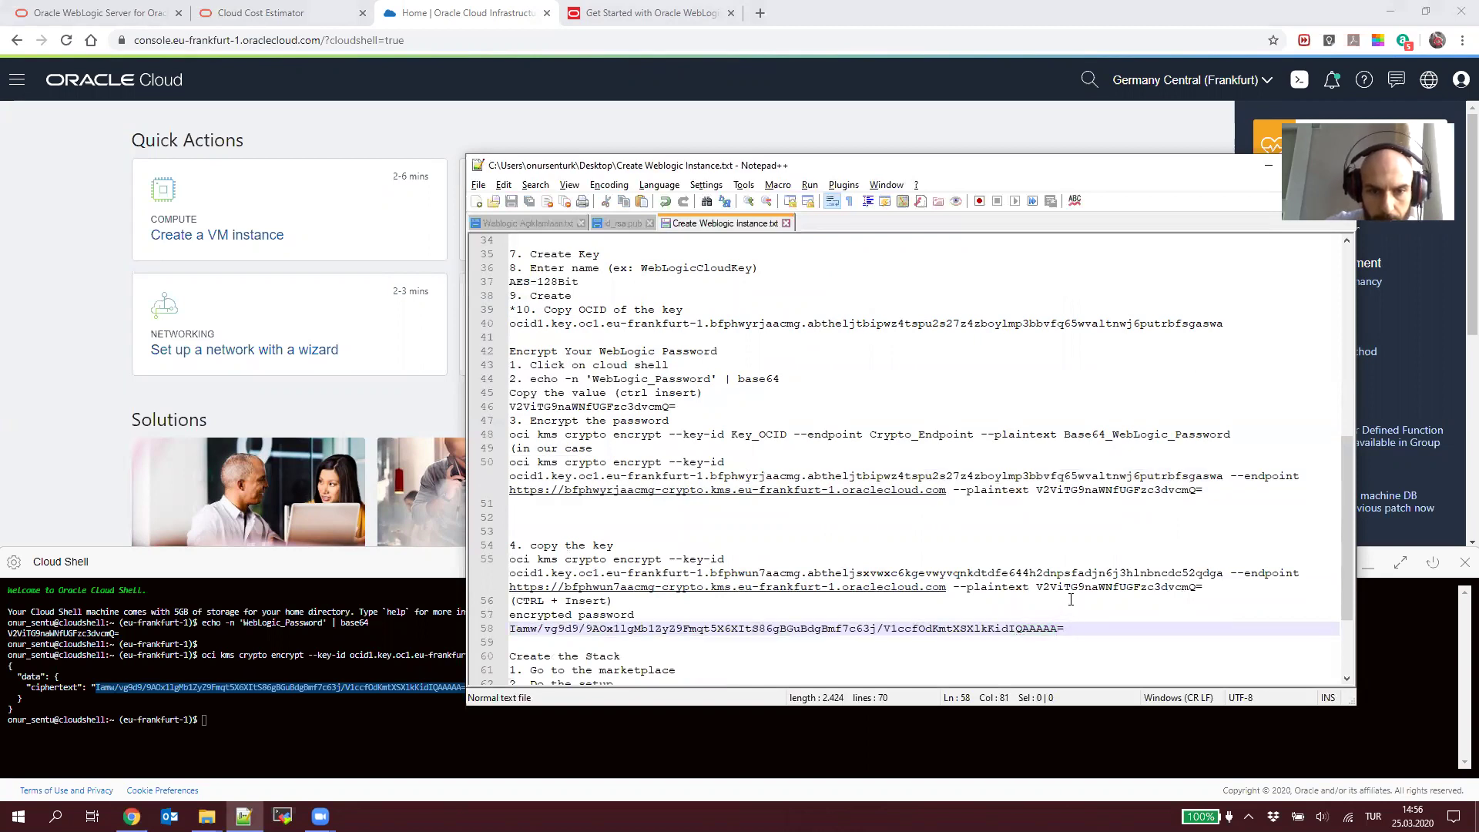
# Step: Delete the outdated example command and (CTRL + Insert) note lines, then save the notes
pyautogui.moveTo(1202, 587); pyautogui.dragTo(359, 563)
pyautogui.press('BackSpace')
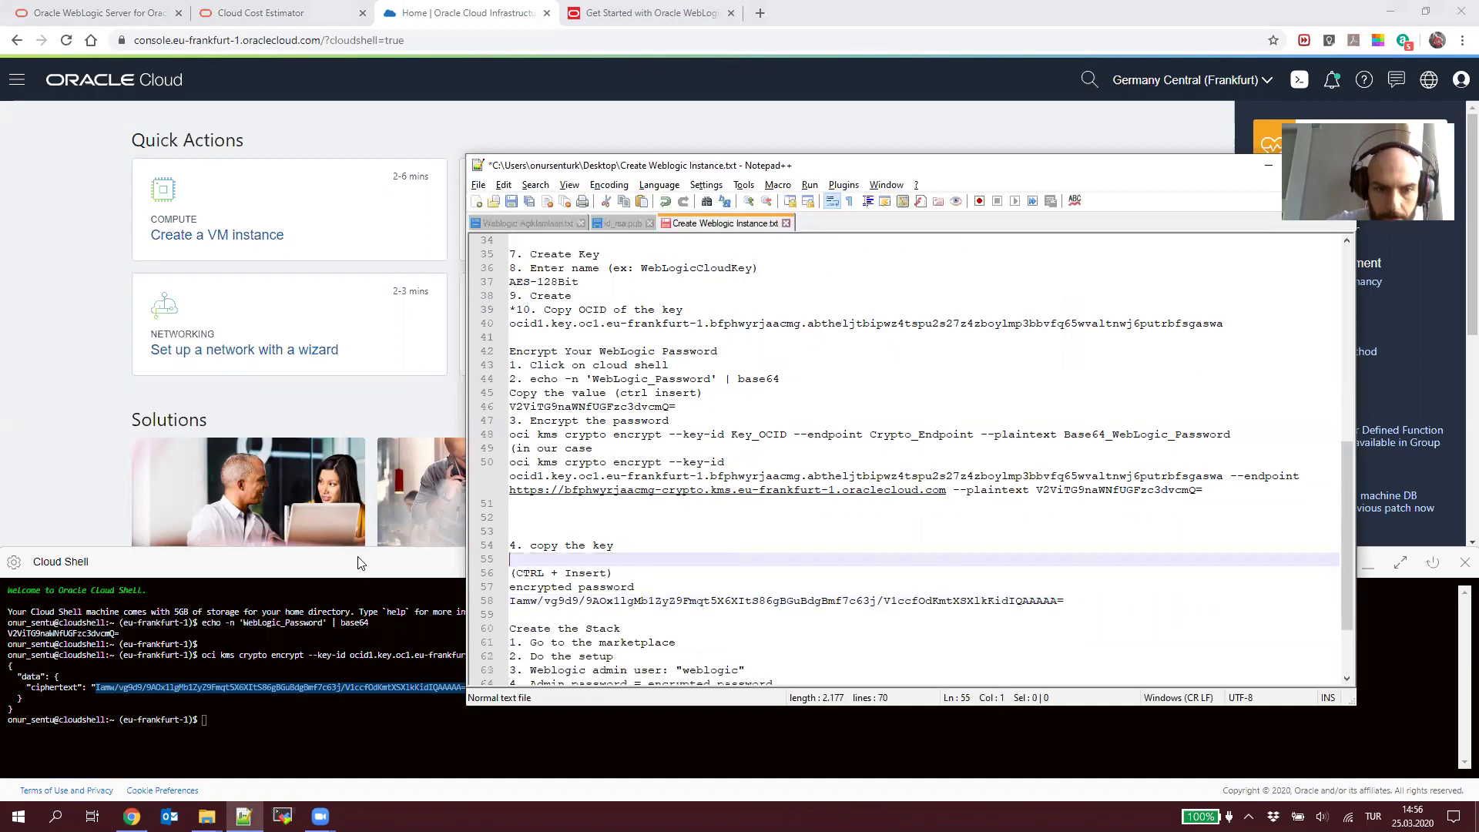
pyautogui.press('Delete')
pyautogui.hotkey('shift', 'Down')
pyautogui.press('Delete')
pyautogui.hotkey('ctrl', 's')
# Step: Bring the browser back to the Oracle Cloud console home page
pyautogui.scroll(-1, 647, 584)
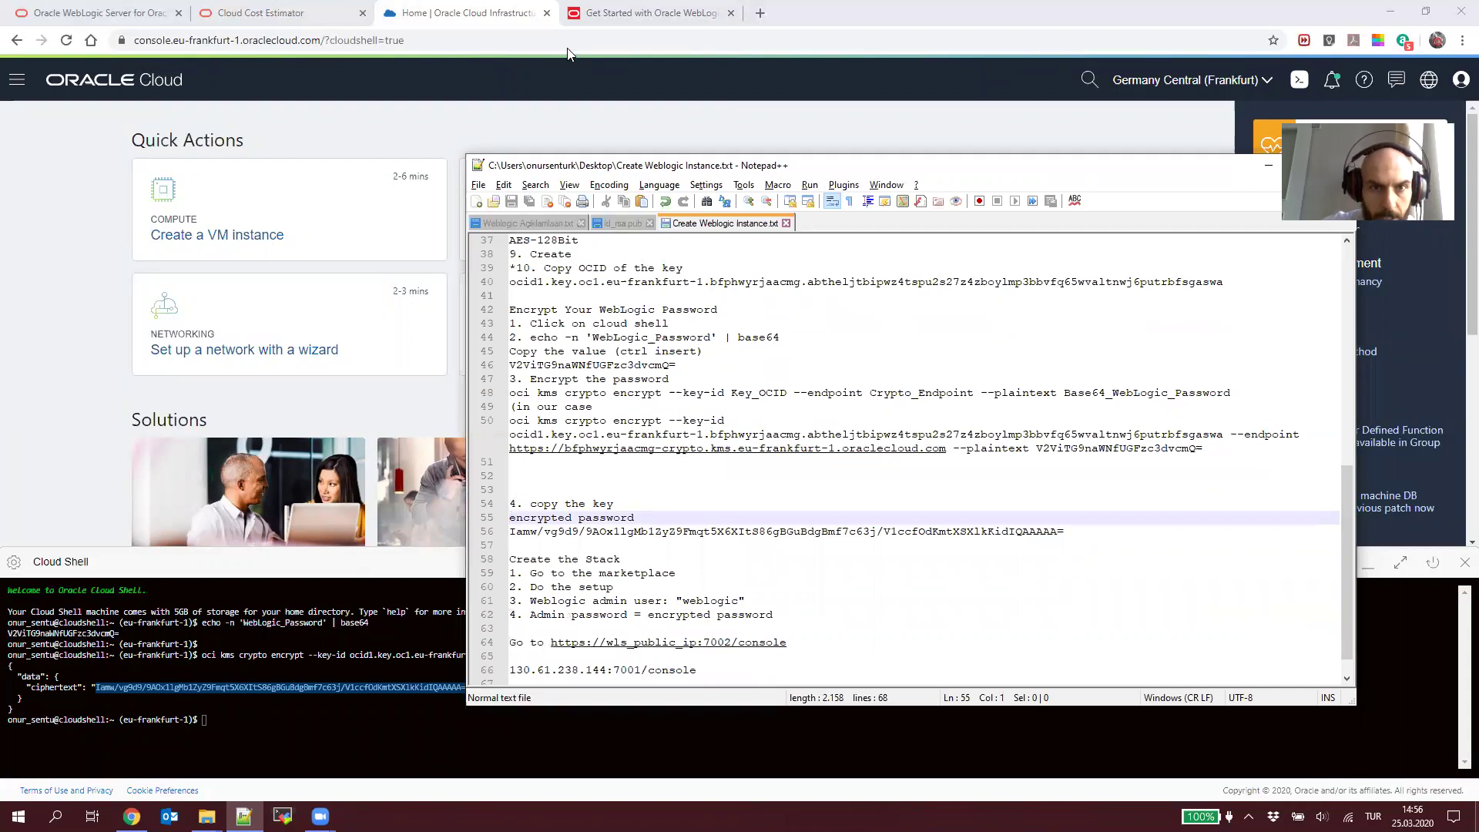
pyautogui.click(538, 21)
pyautogui.click(628, 12)
pyautogui.click(474, 14)
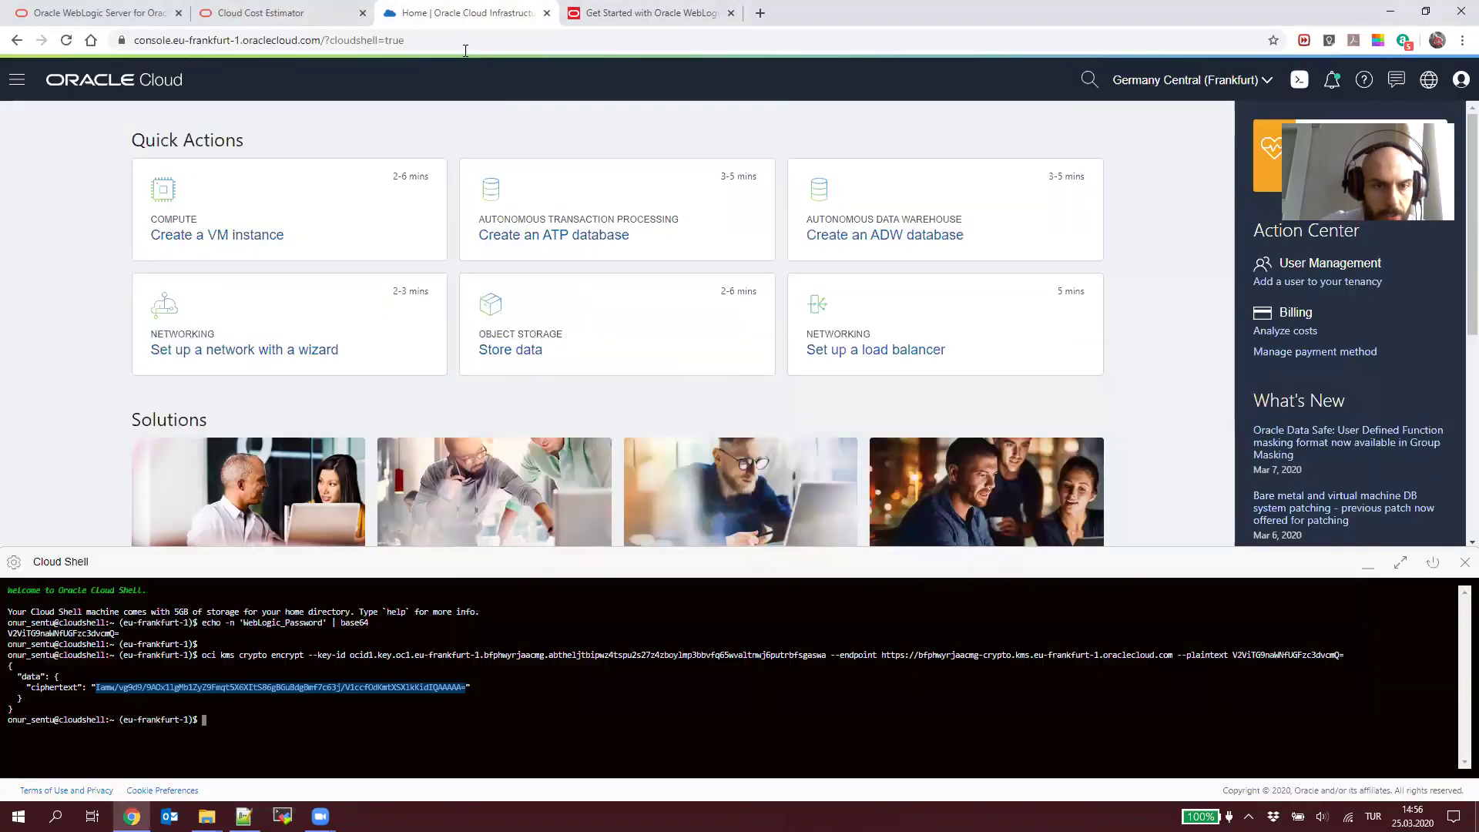
# Step: Exit Cloud Shell and go to the Marketplace from the navigation menu
pyautogui.click(17, 80)
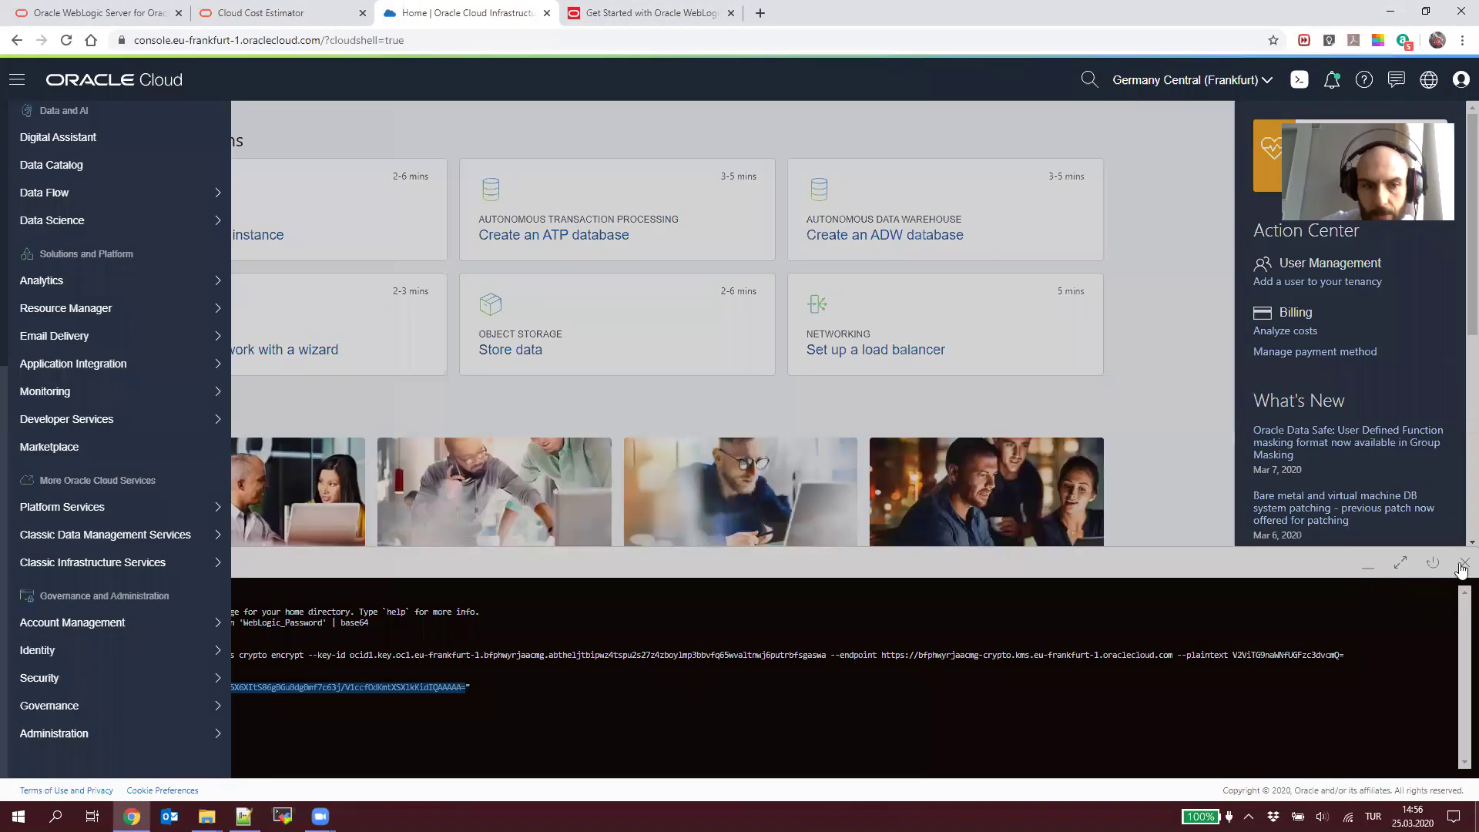
pyautogui.click(1464, 562)
pyautogui.click(393, 719)
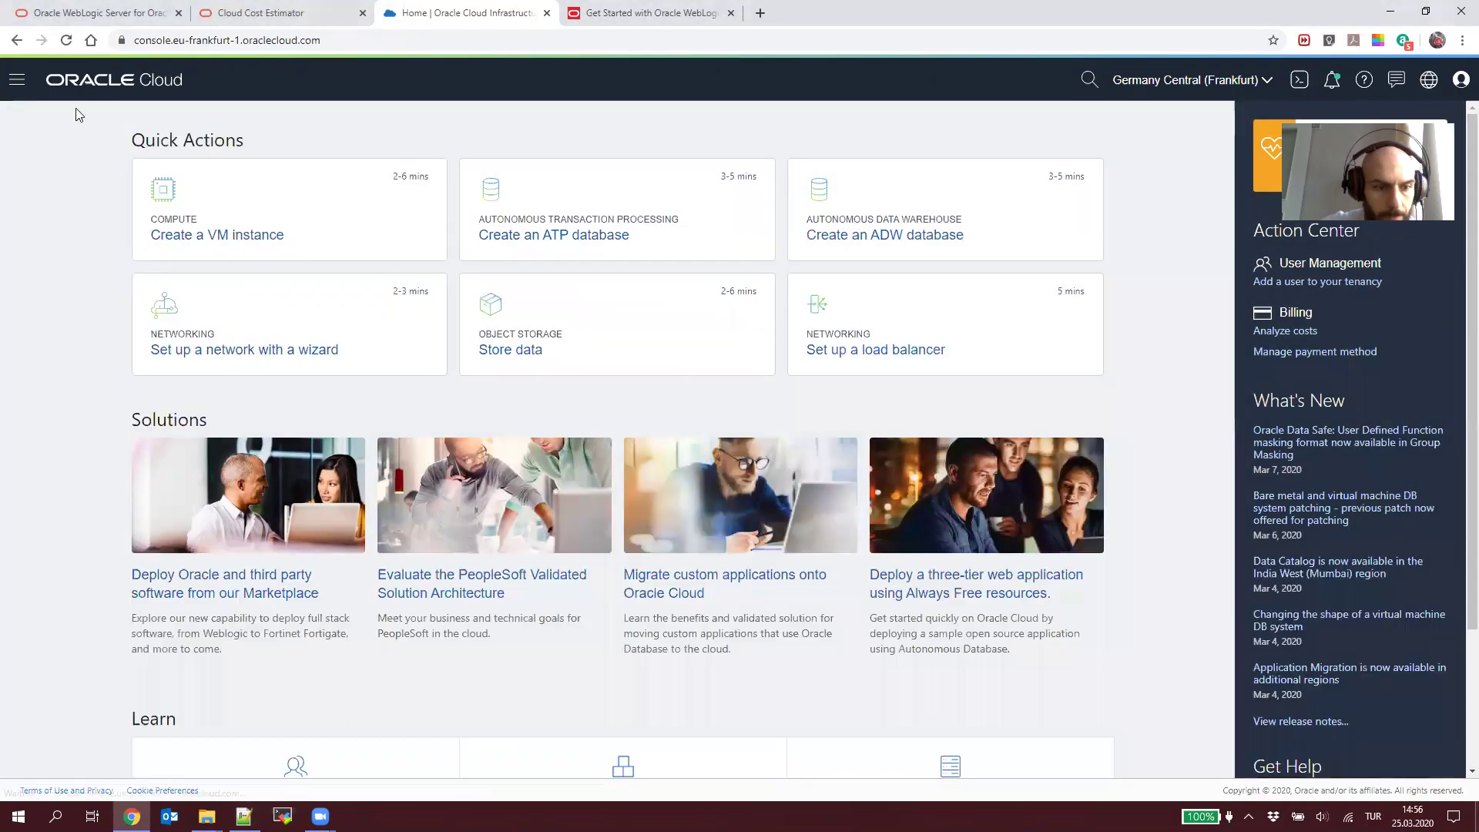
pyautogui.click(17, 80)
pyautogui.moveTo(193, 531)
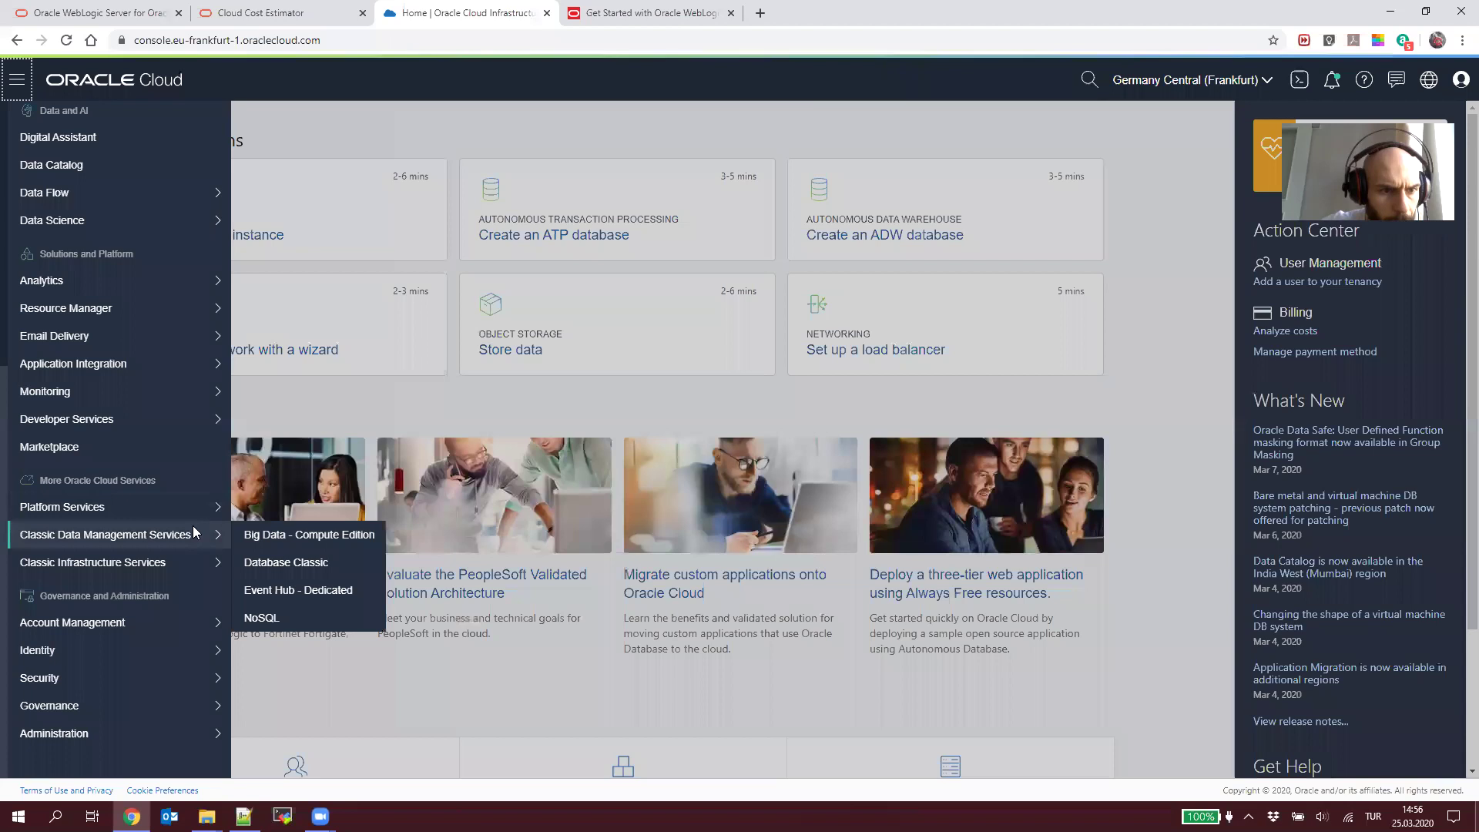
pyautogui.click(169, 462)
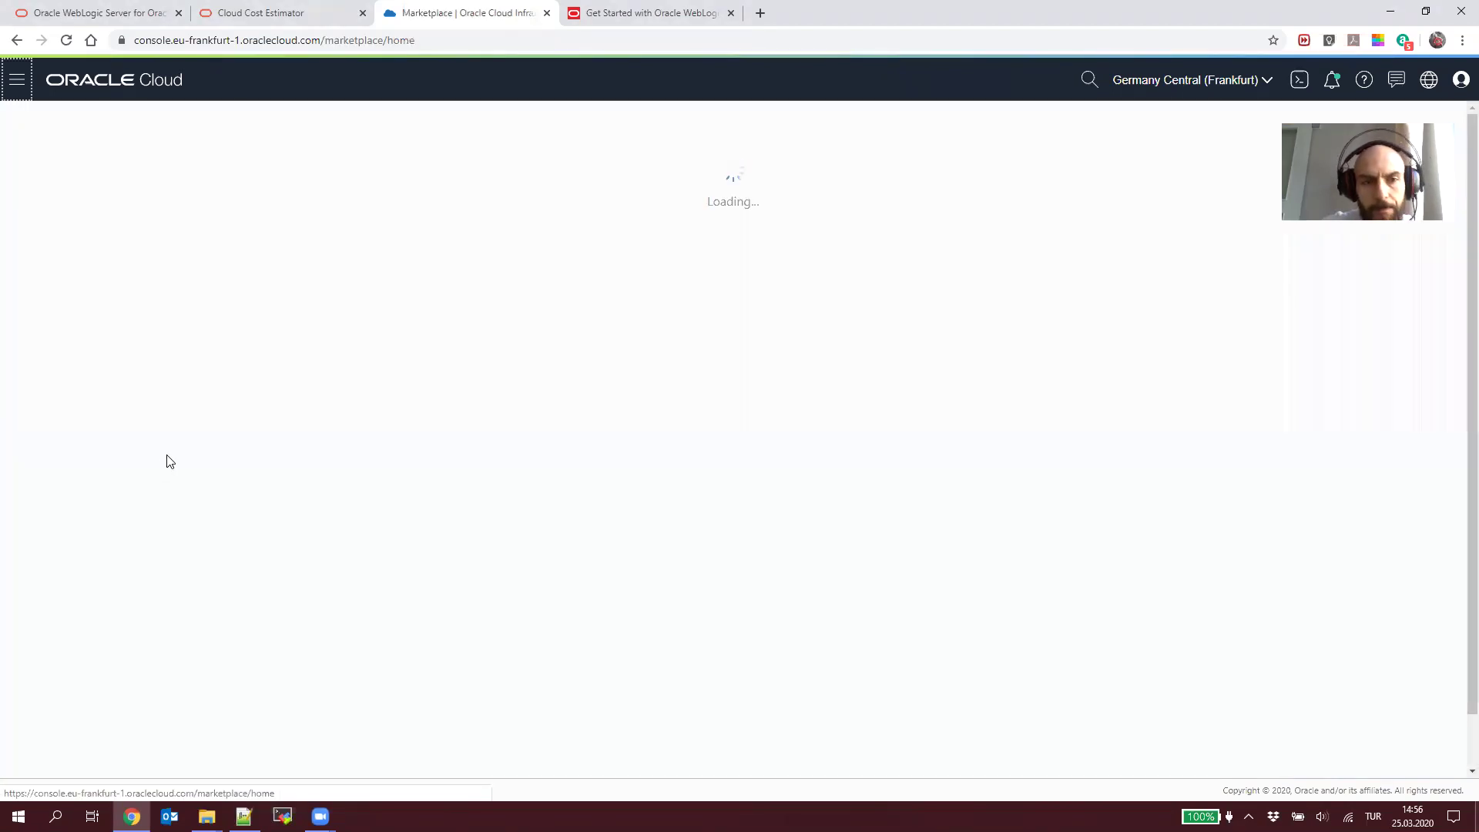
# Step: Remove the empty line 52 from the setup notes and save them
pyautogui.hotkey('alt', 'Tab')
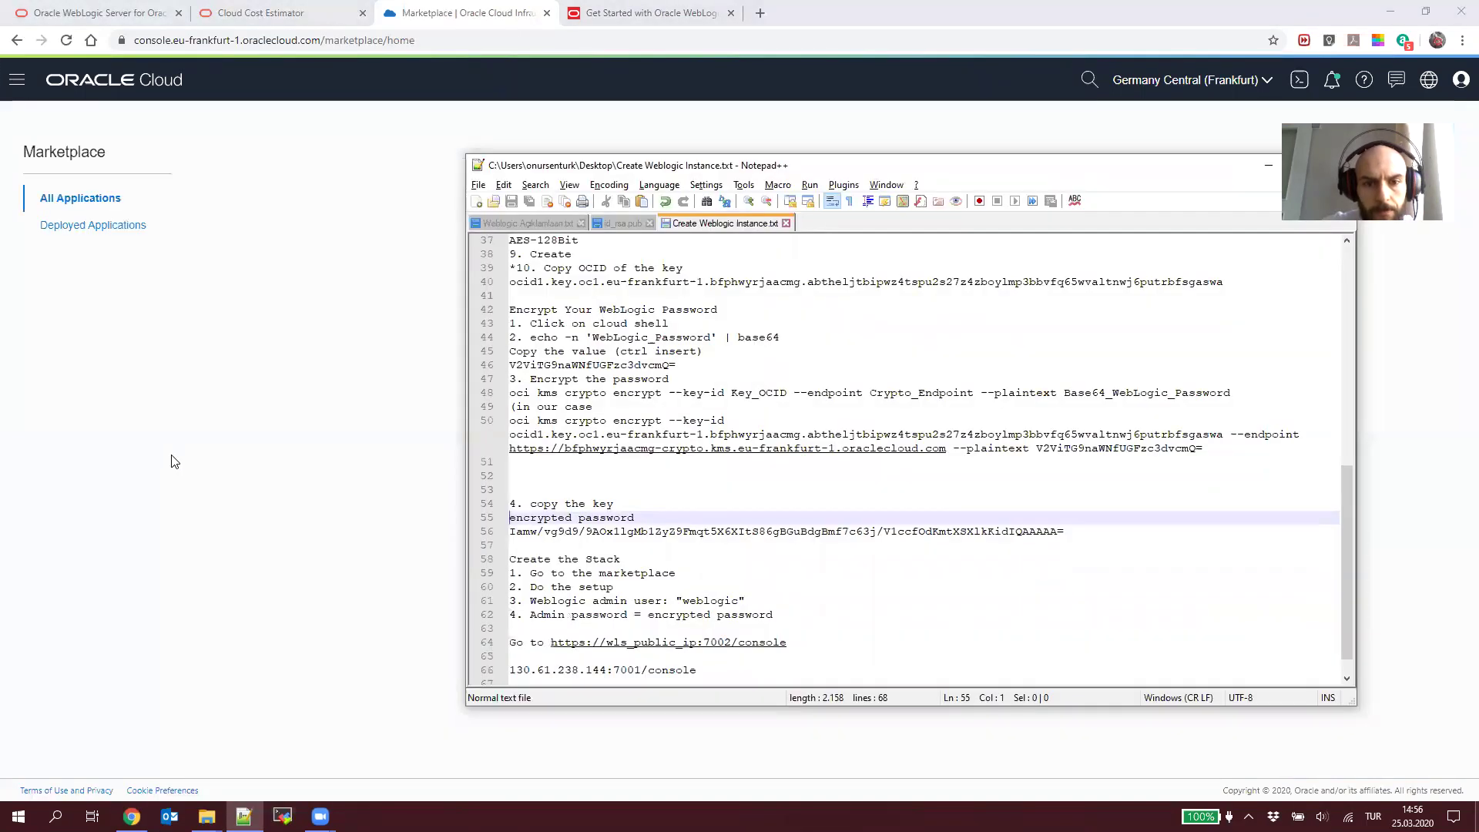
pyautogui.click(615, 488)
pyautogui.press('Up')
pyautogui.press('BackSpace')
pyautogui.hotkey('ctrl', 's')
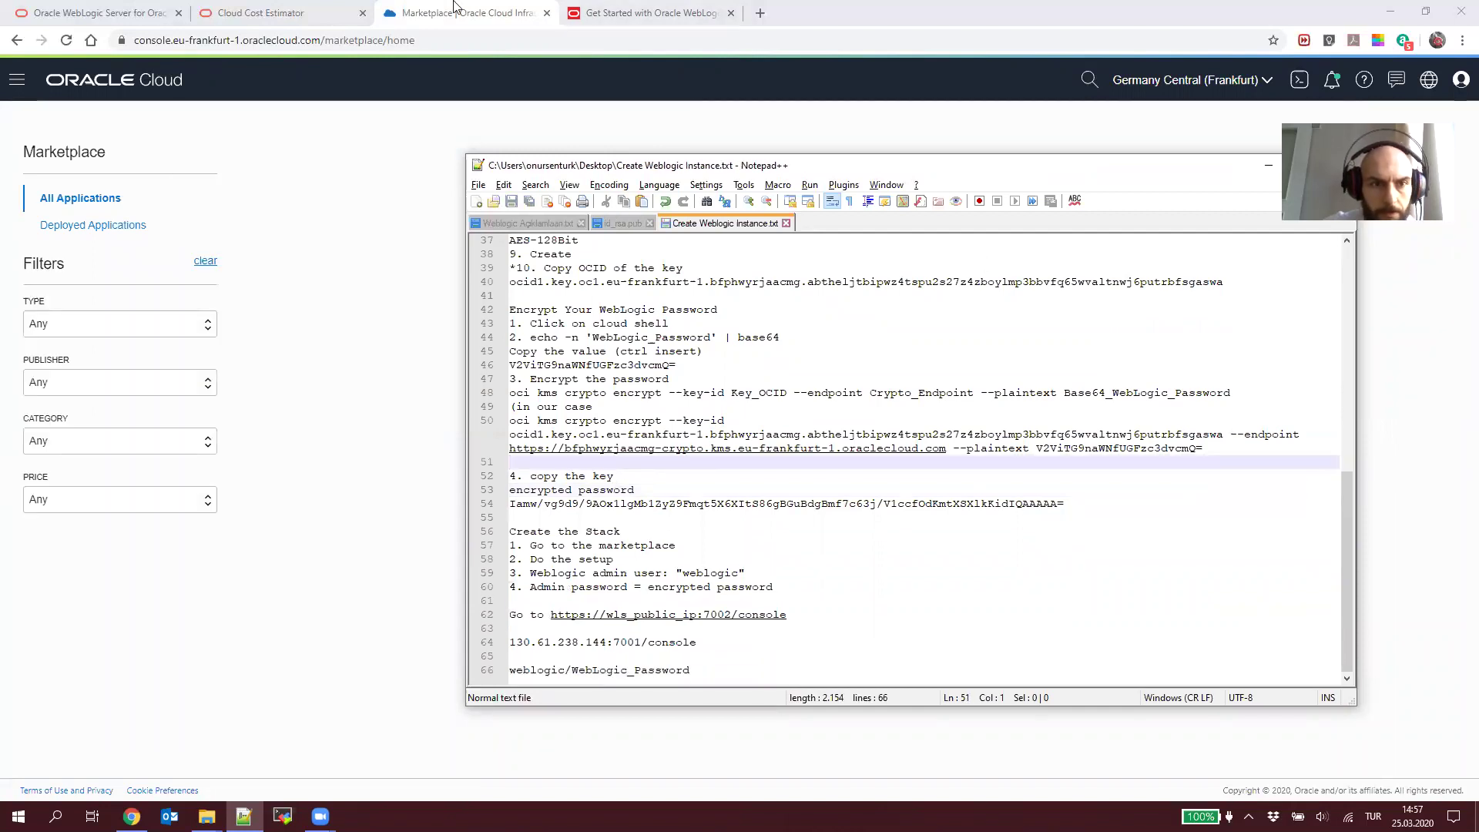
pyautogui.hotkey('alt', 'Tab')
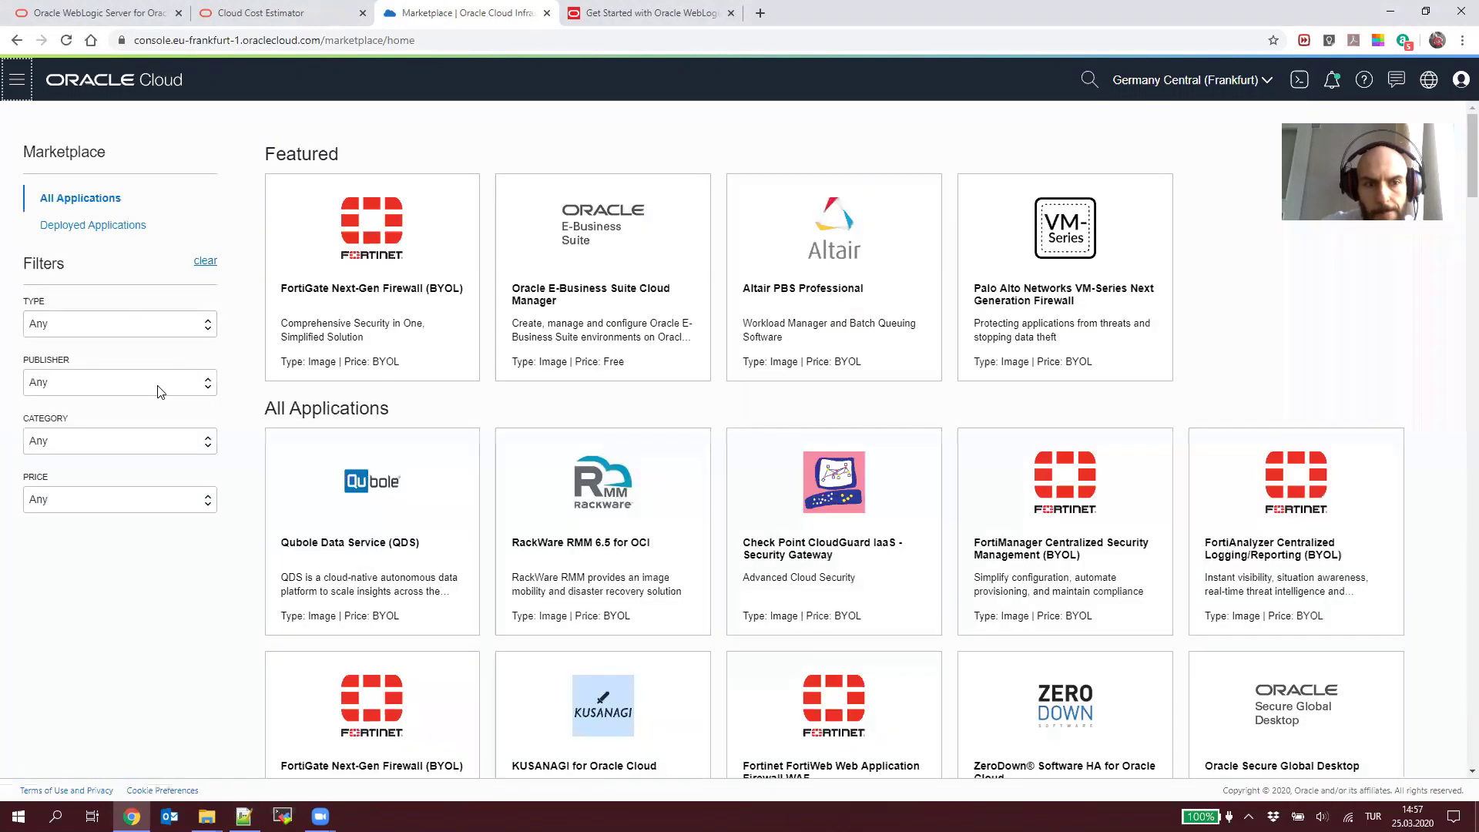
# Step: Filter the Marketplace listings to Publisher Oracle
pyautogui.click(158, 385)
pyautogui.scroll(-10, 185, 552)
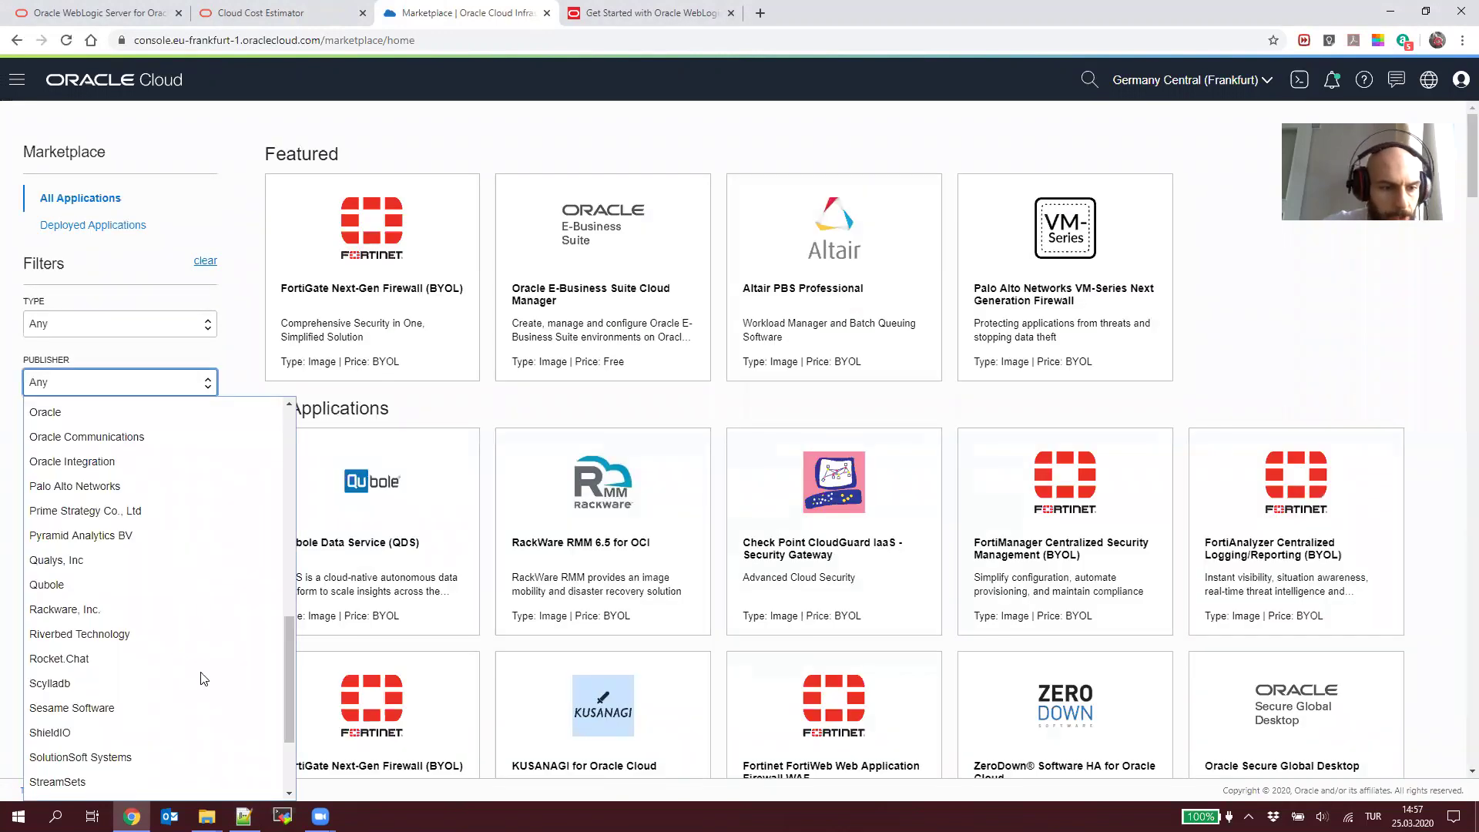
pyautogui.scroll(3, 174, 439)
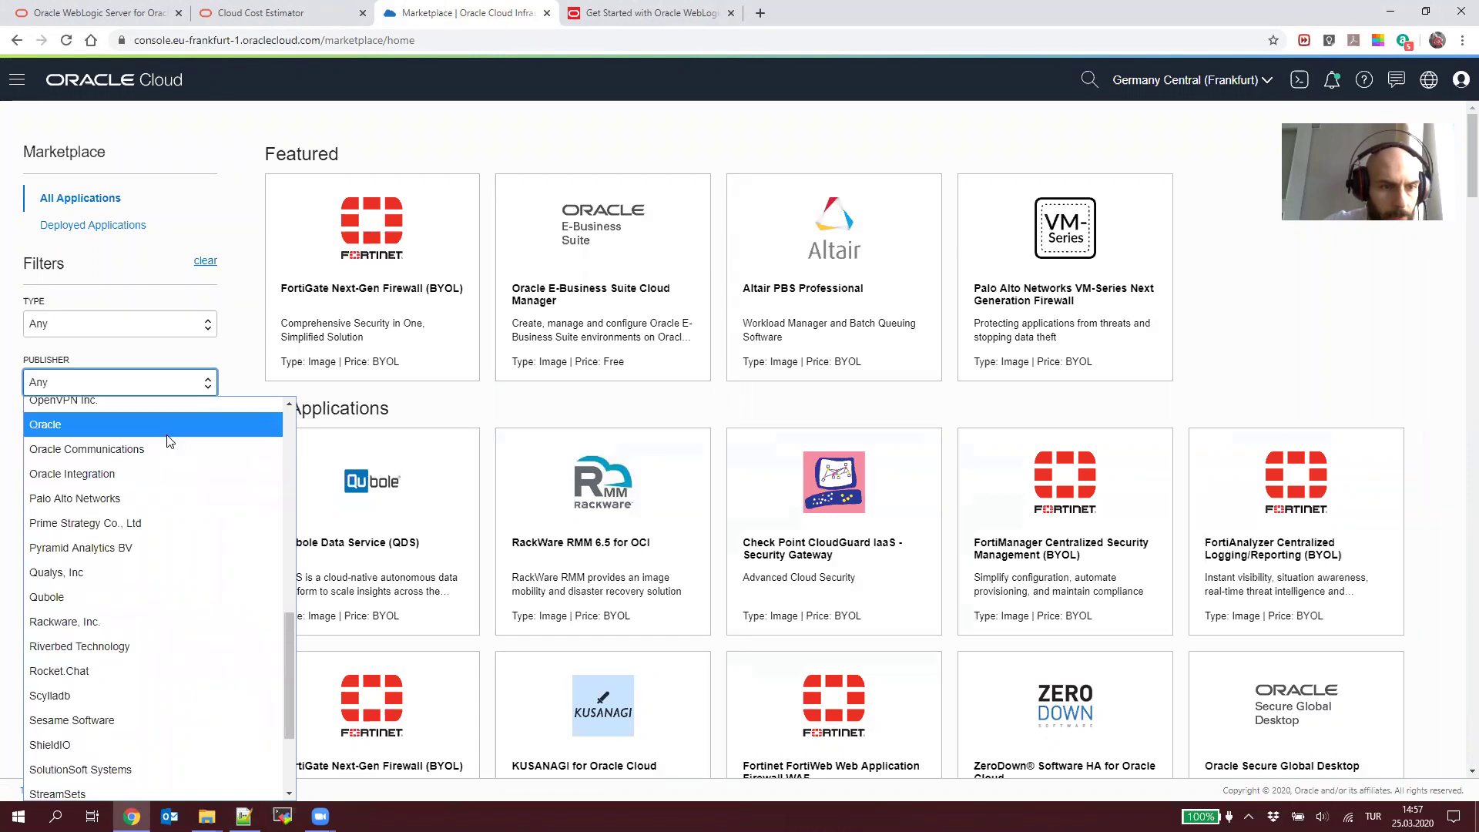
pyautogui.click(177, 420)
pyautogui.click(617, 149)
# Step: Find 'weblogic' on the page until the Oracle WebLogic Suite UCM listing appears
pyautogui.hotkey('ctrl', 'f')
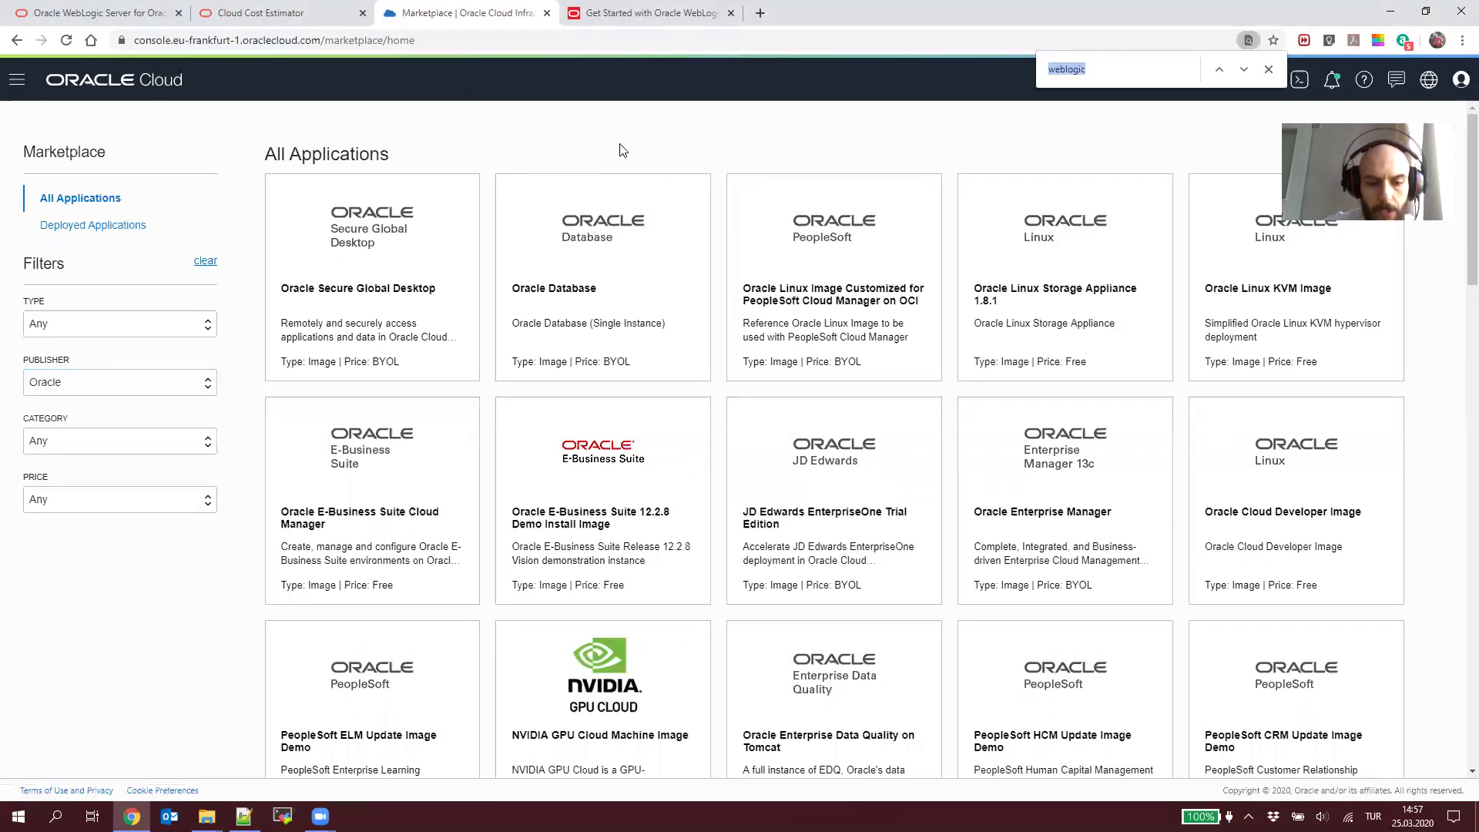
pyautogui.write('weblogic')
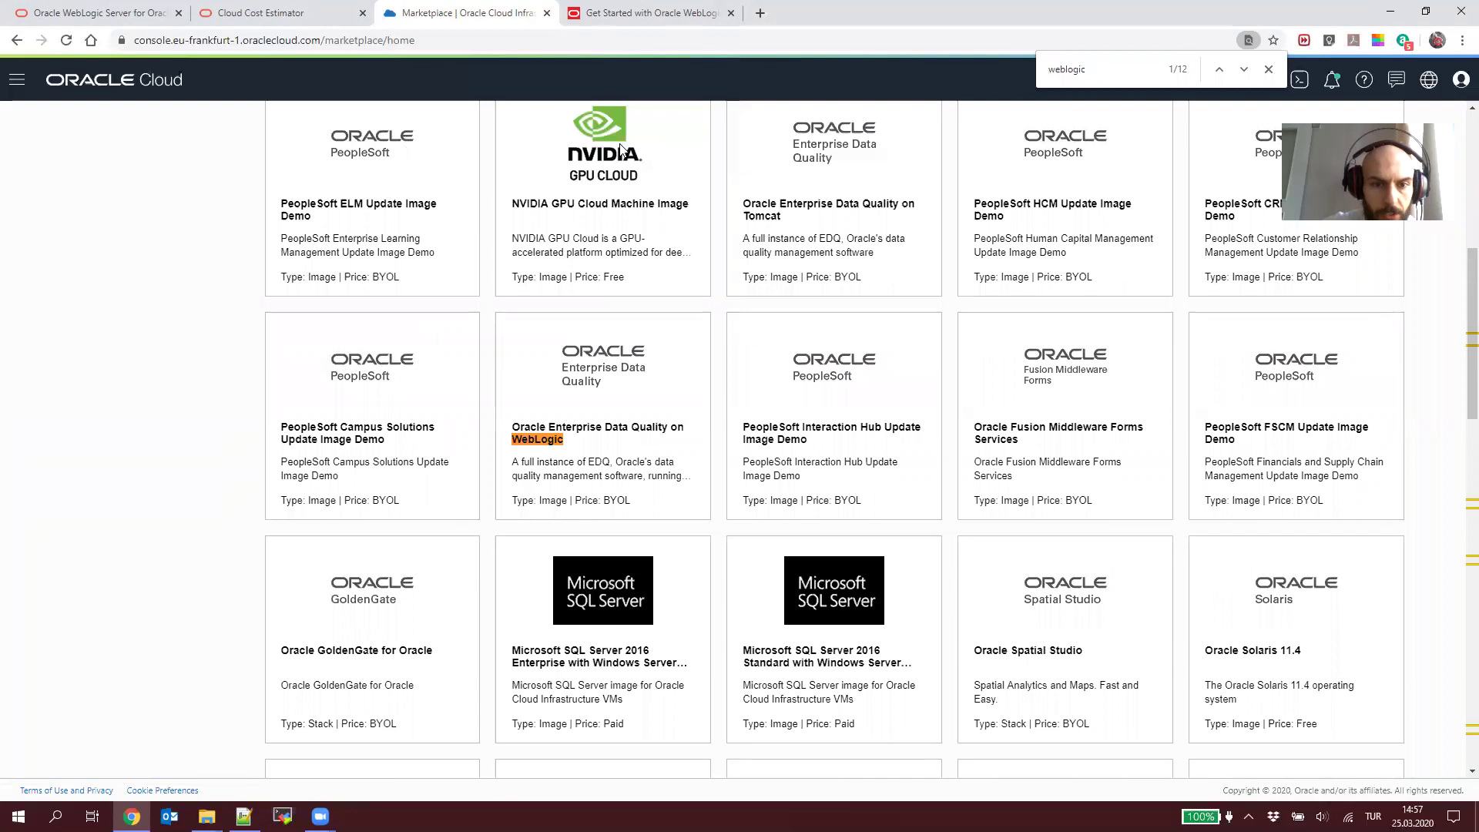
pyautogui.press('Return')
pyautogui.press('Return')
pyautogui.press('Return')
pyautogui.press('Return')
pyautogui.press('Return')
pyautogui.press('Return')
pyautogui.press('Return')
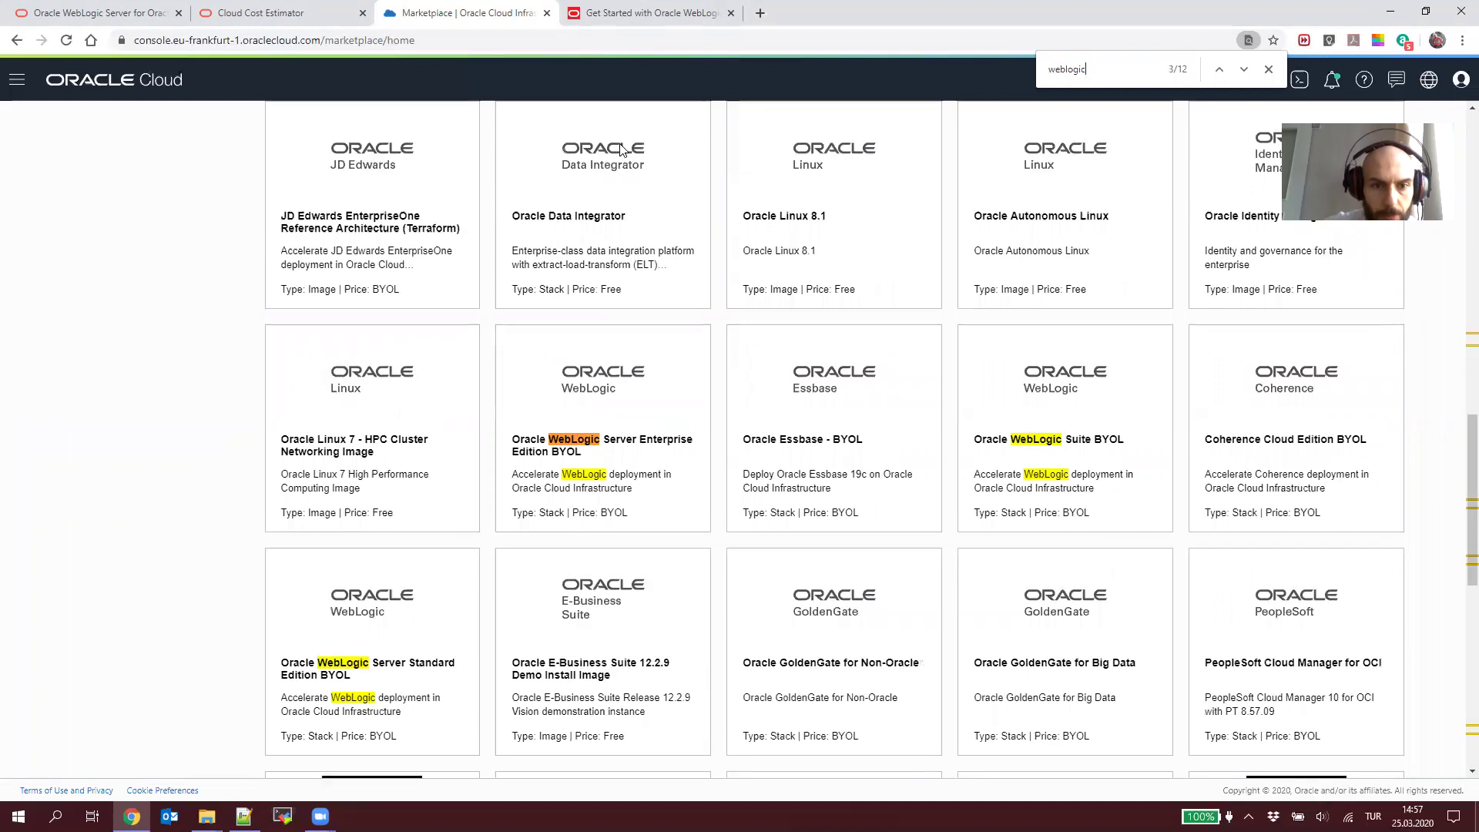
pyautogui.press('Return')
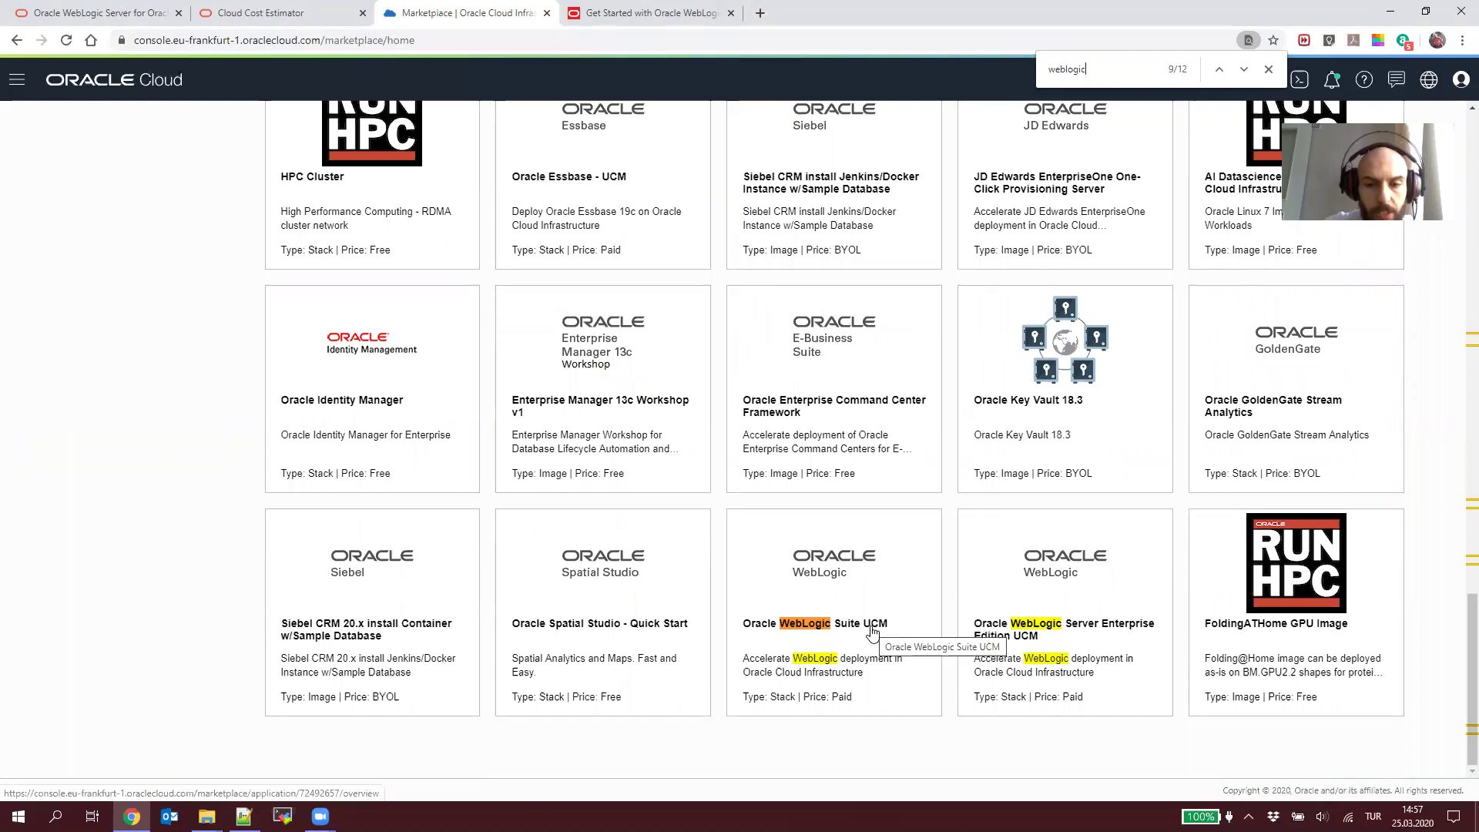
# Step: Open Oracle WebLogic Suite UCM, keep version WLS 12.2.1.3, choose CommonCompartment, and accept the Terms of Use
pyautogui.click(842, 546)
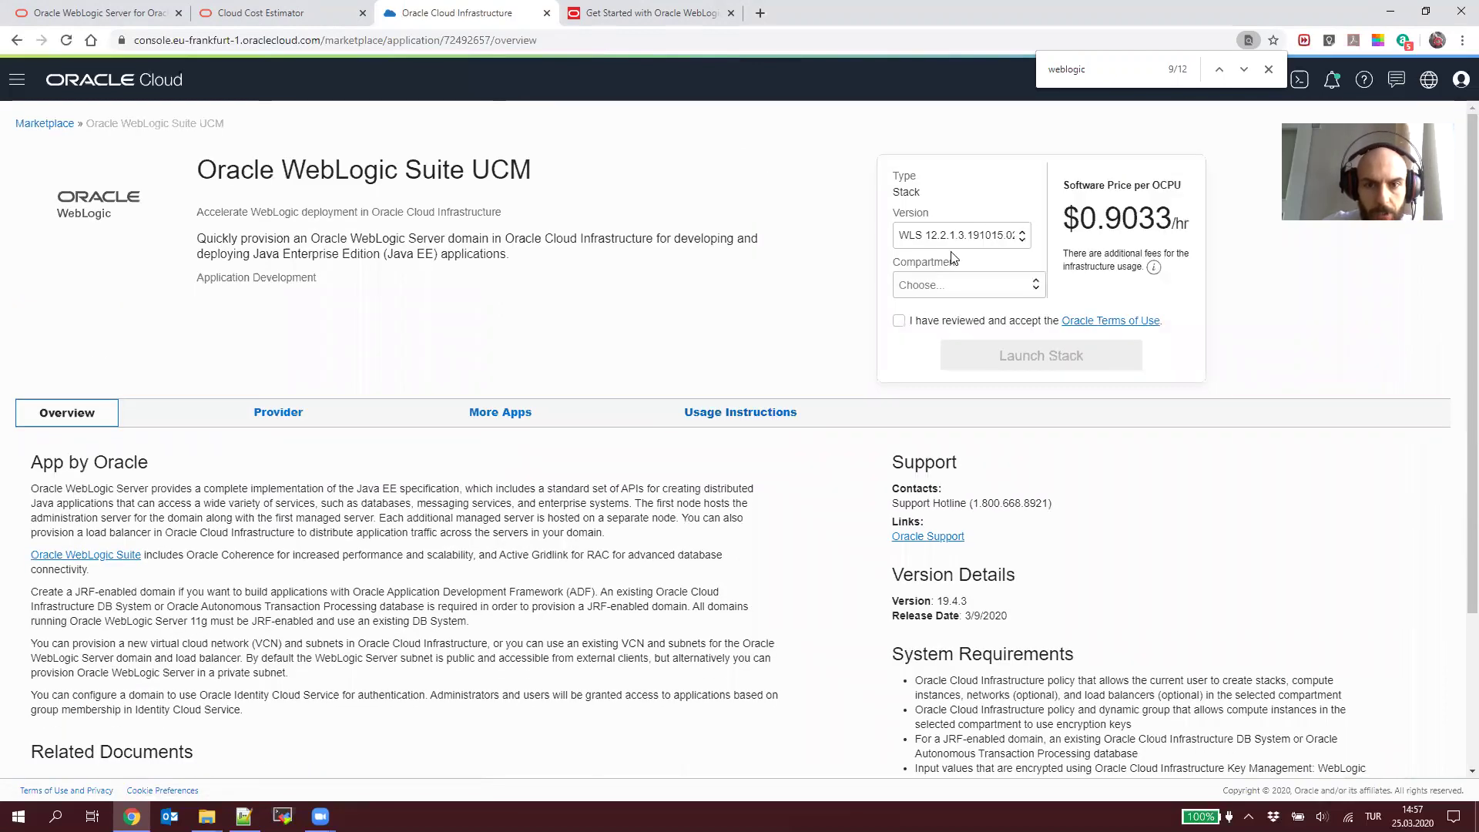
pyautogui.click(960, 241)
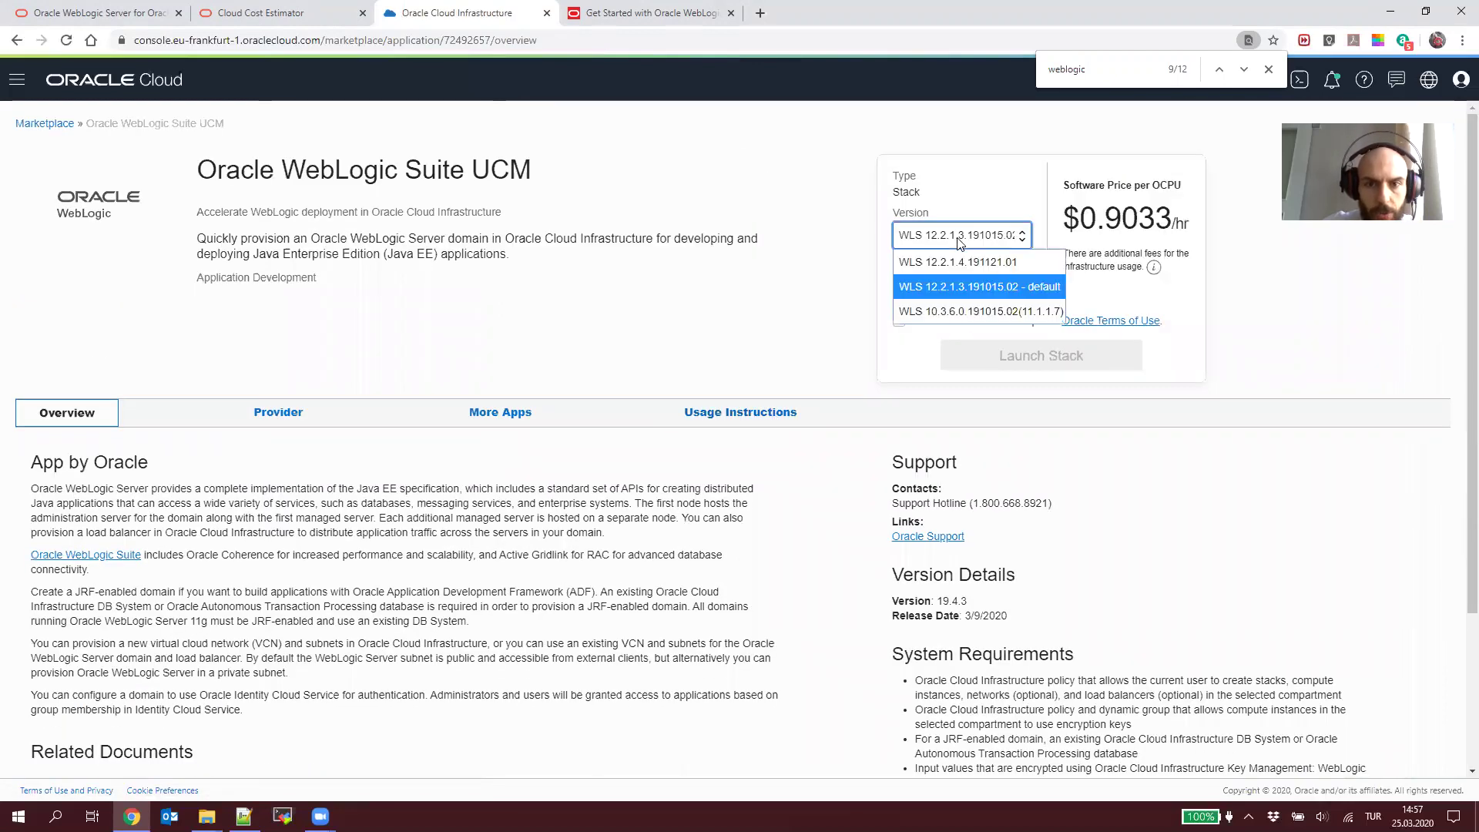
pyautogui.click(933, 287)
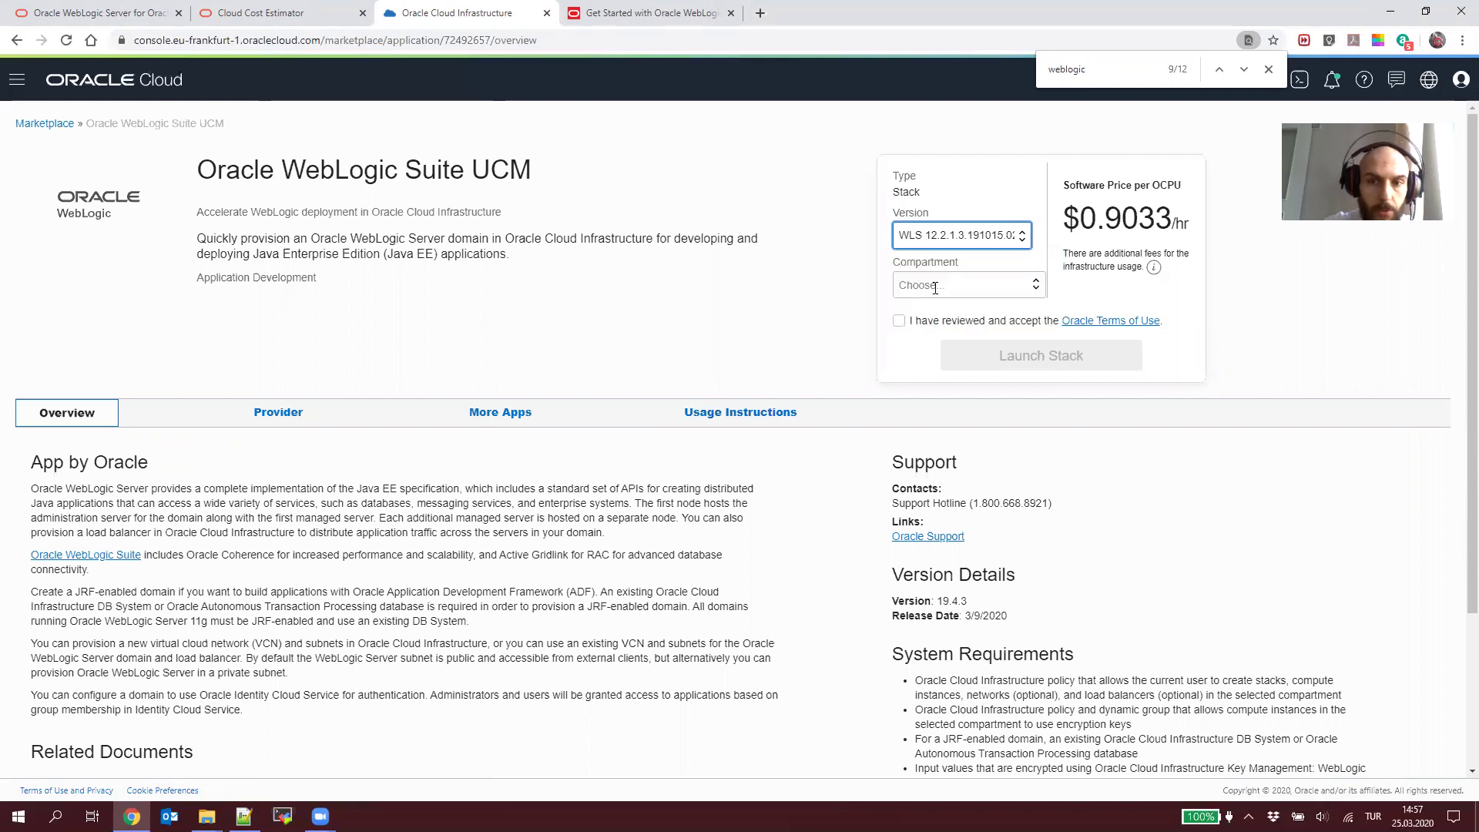
pyautogui.click(933, 286)
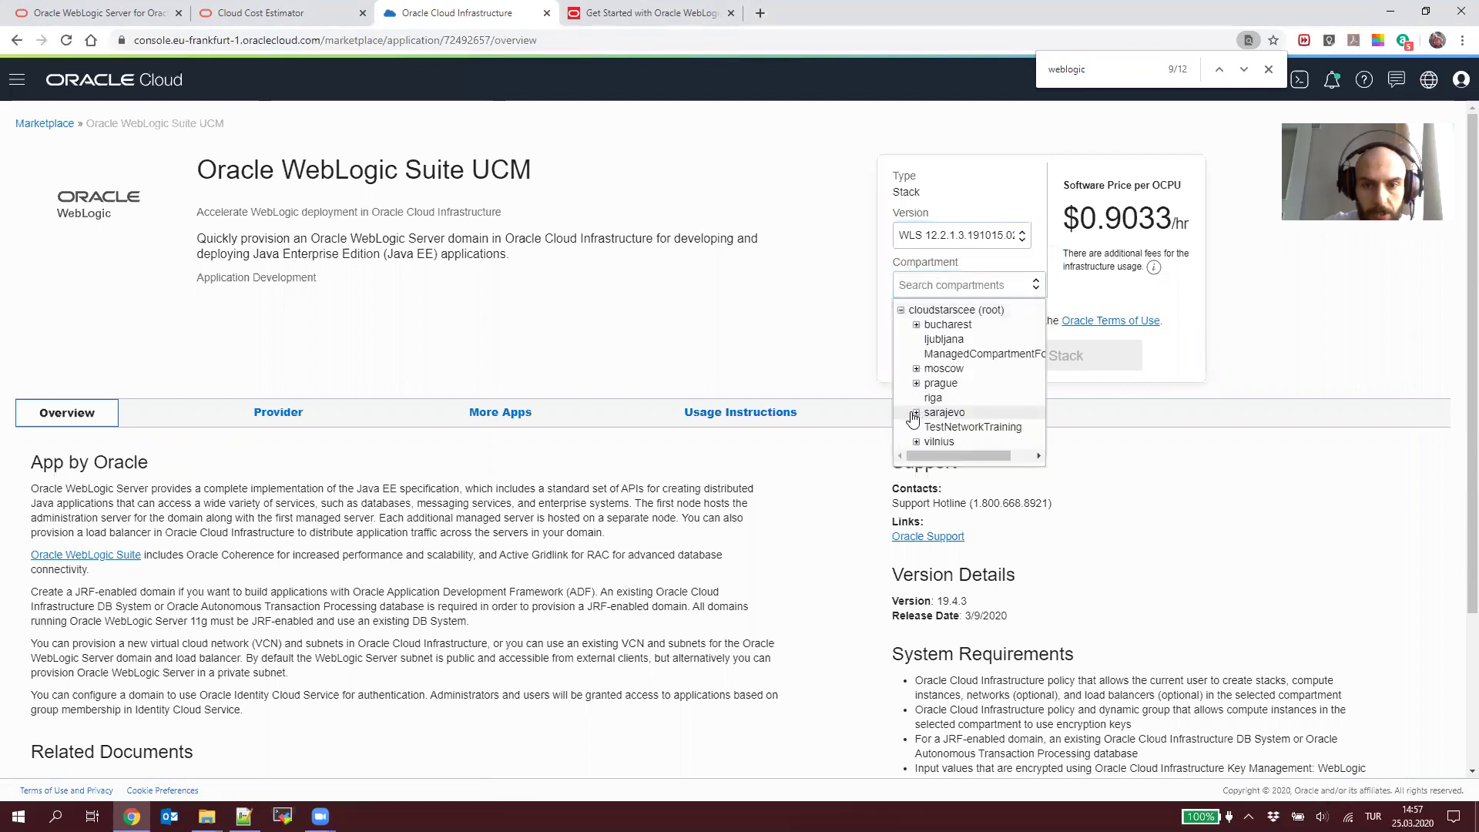
pyautogui.click(916, 382)
pyautogui.scroll(-2, 919, 458)
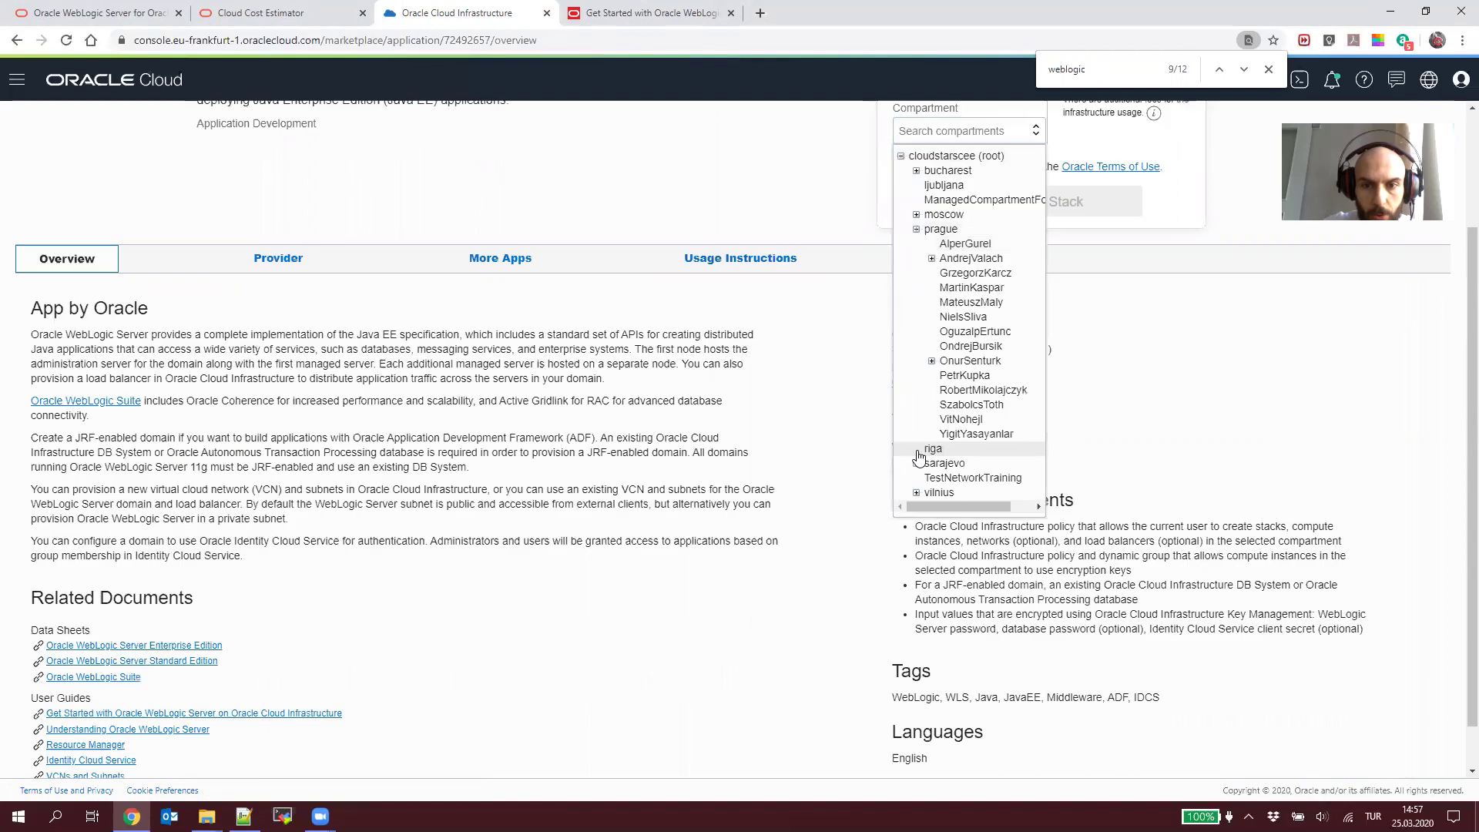
pyautogui.click(931, 361)
pyautogui.click(981, 375)
pyautogui.scroll(2, 982, 362)
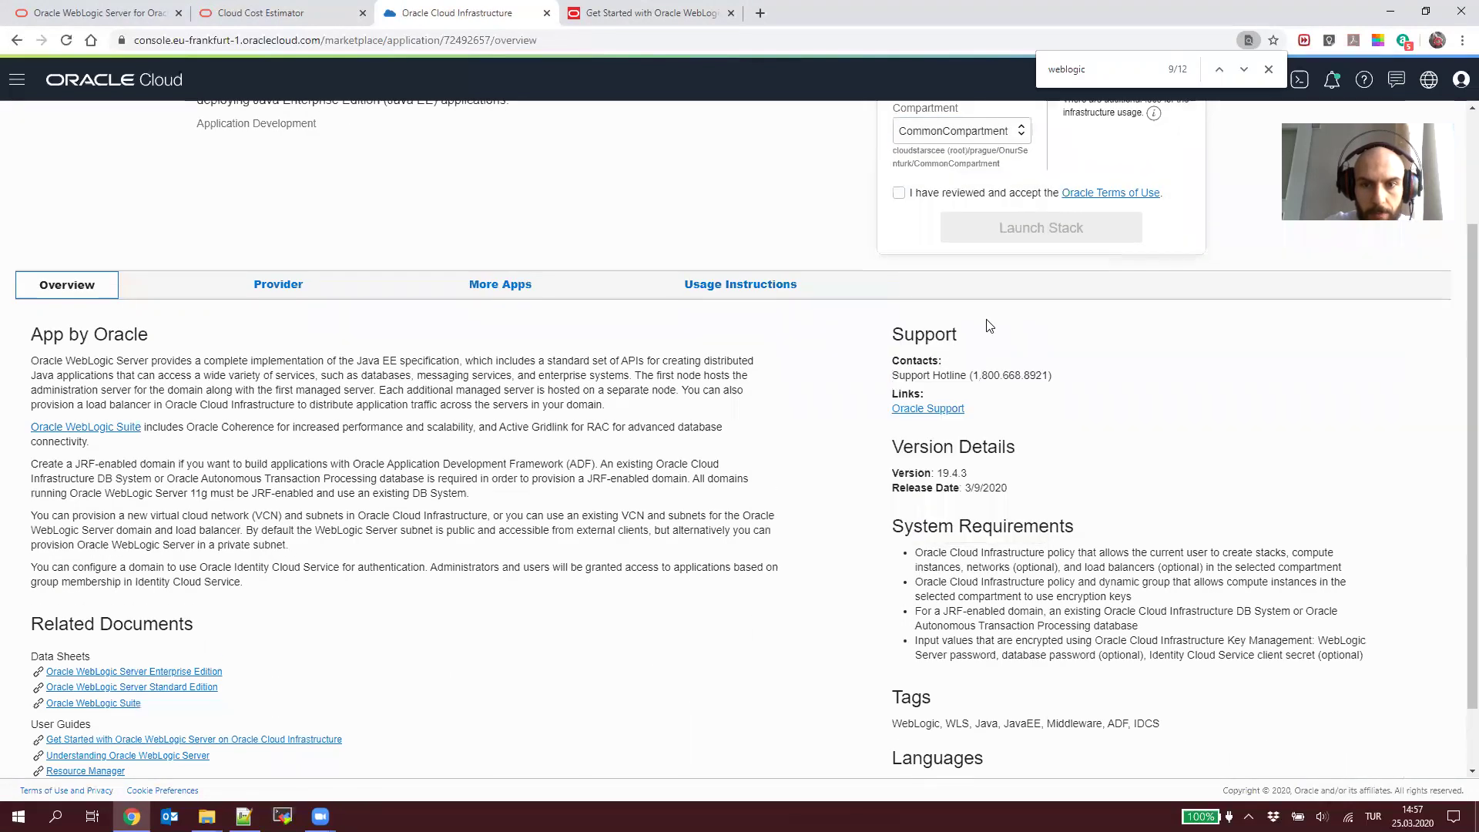
pyautogui.click(898, 346)
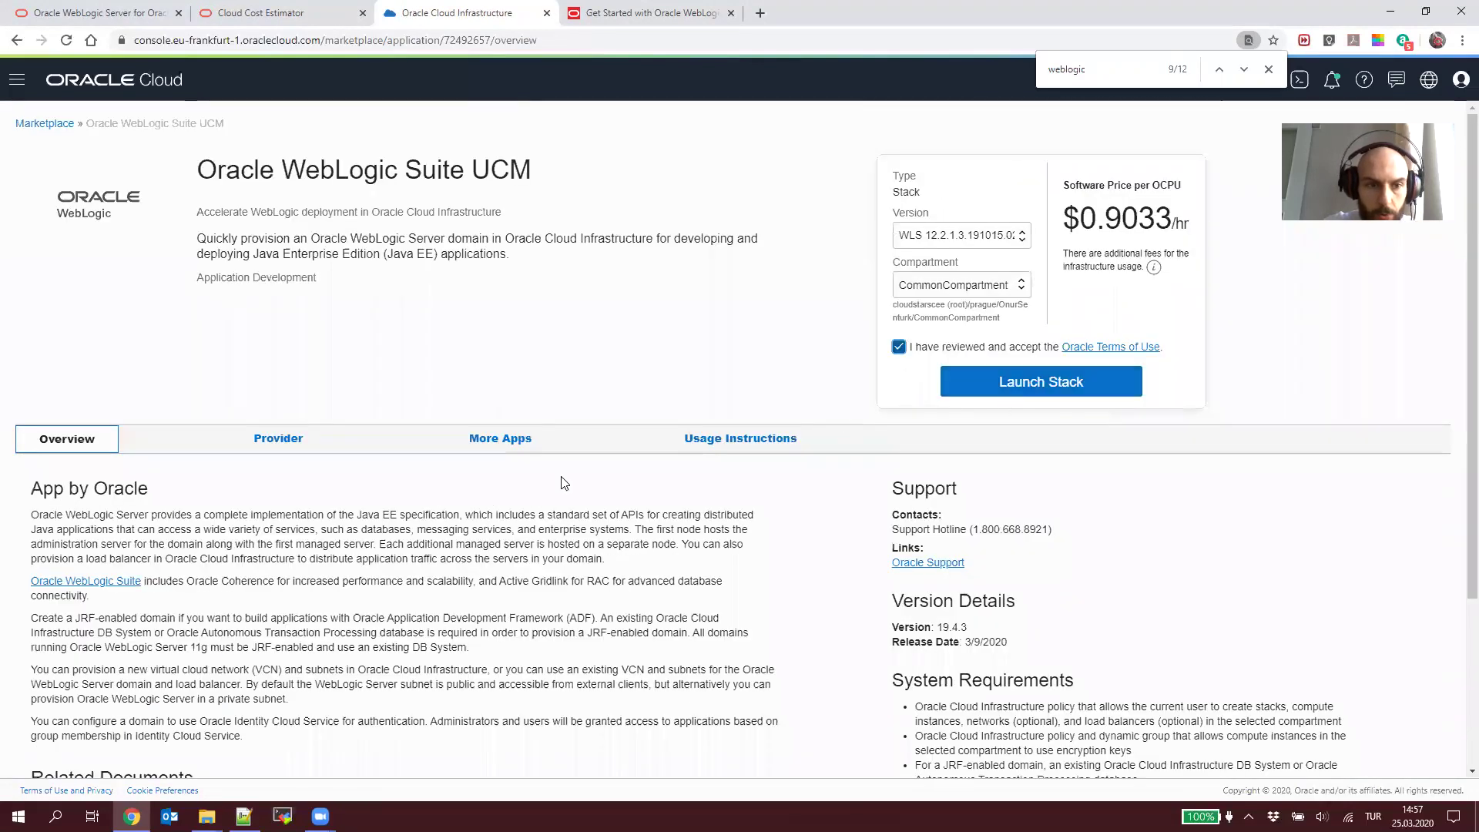
# Step: Review the usage instructions and the 0.9033 per OCPU hourly price, then launch the stack
pyautogui.click(747, 445)
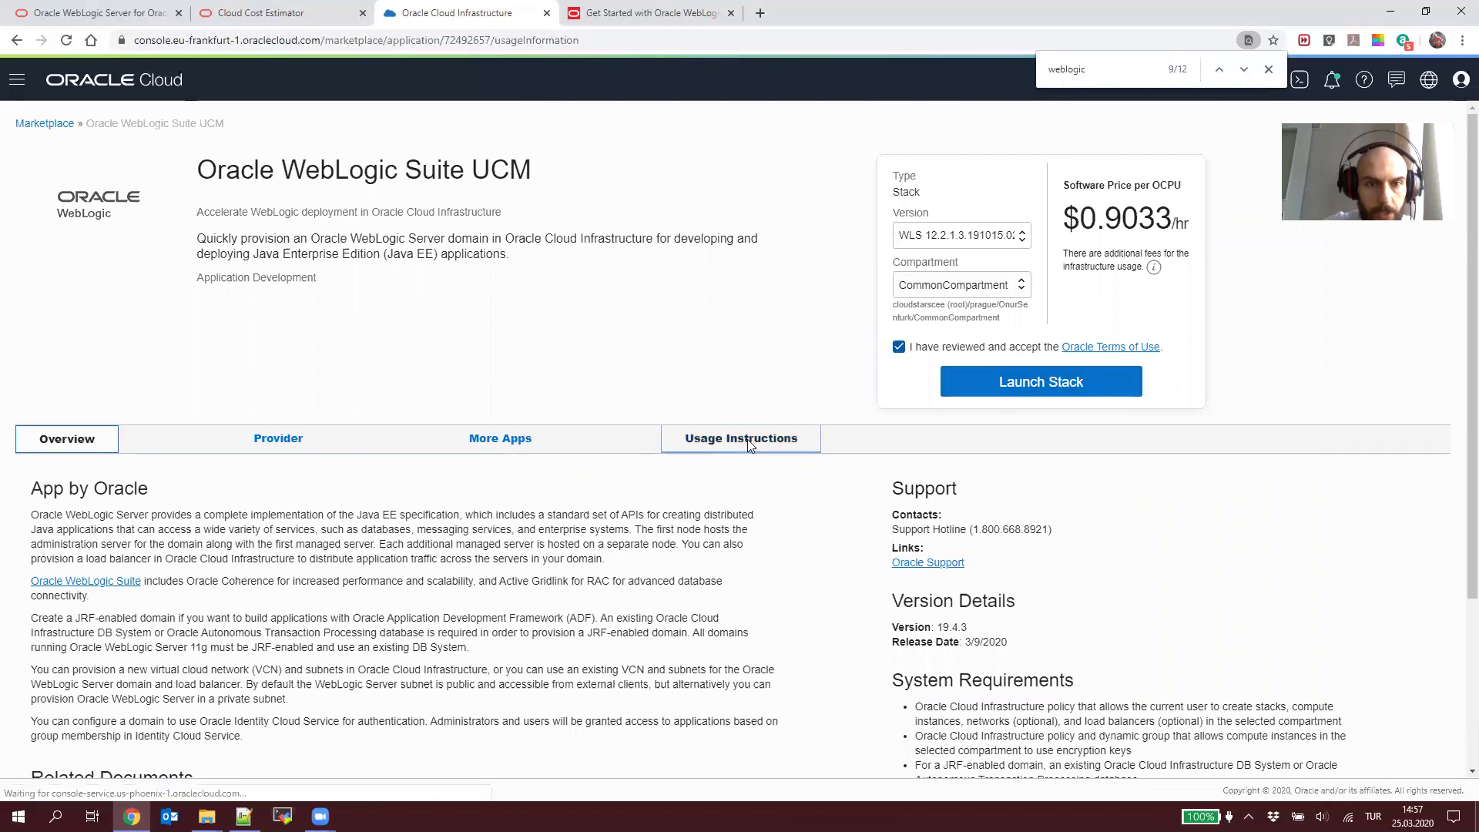
pyautogui.scroll(-3, 552, 587)
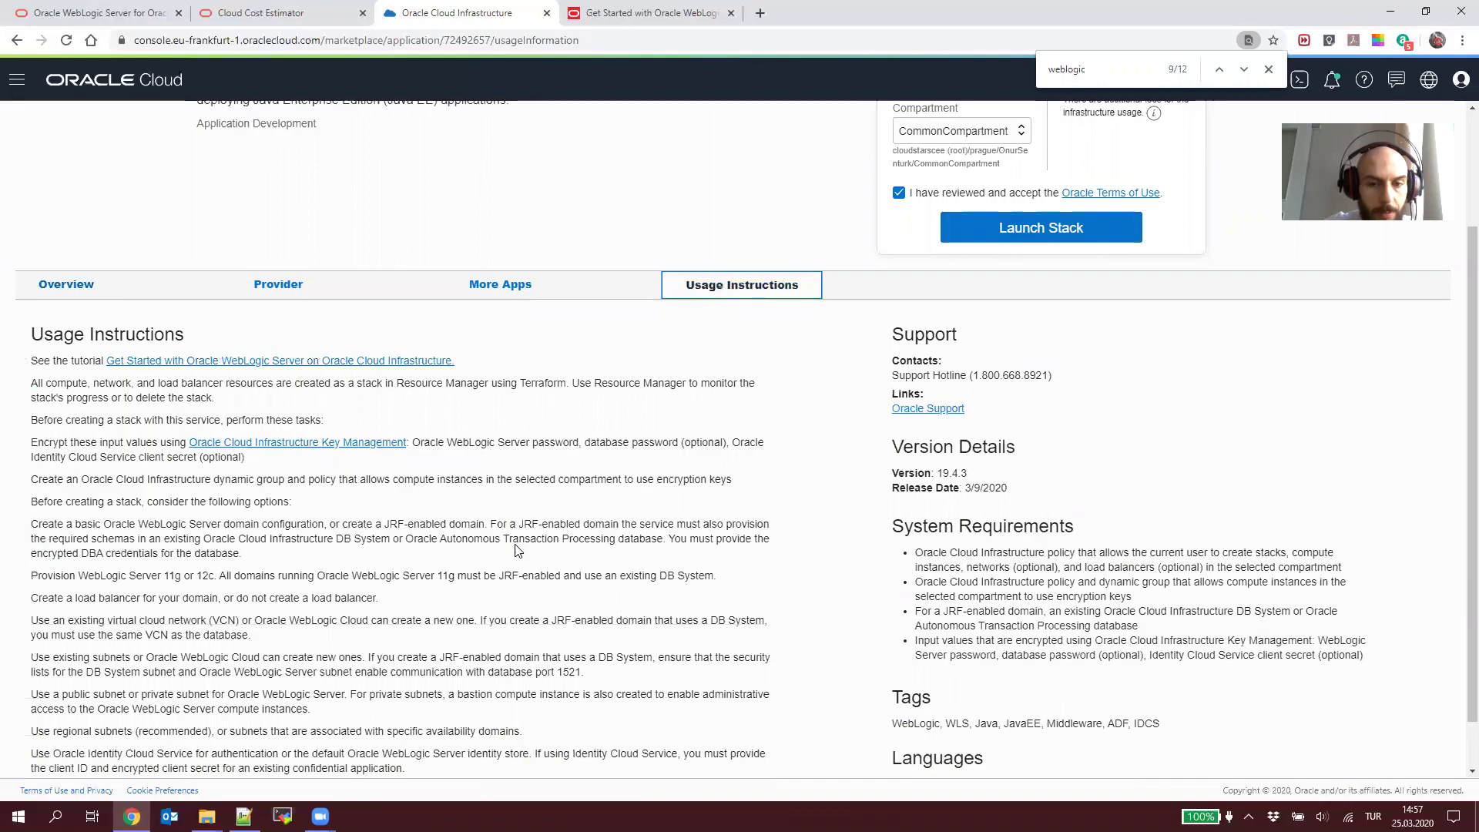
pyautogui.moveTo(488, 726); pyautogui.dragTo(31, 359)
pyautogui.click(31, 359)
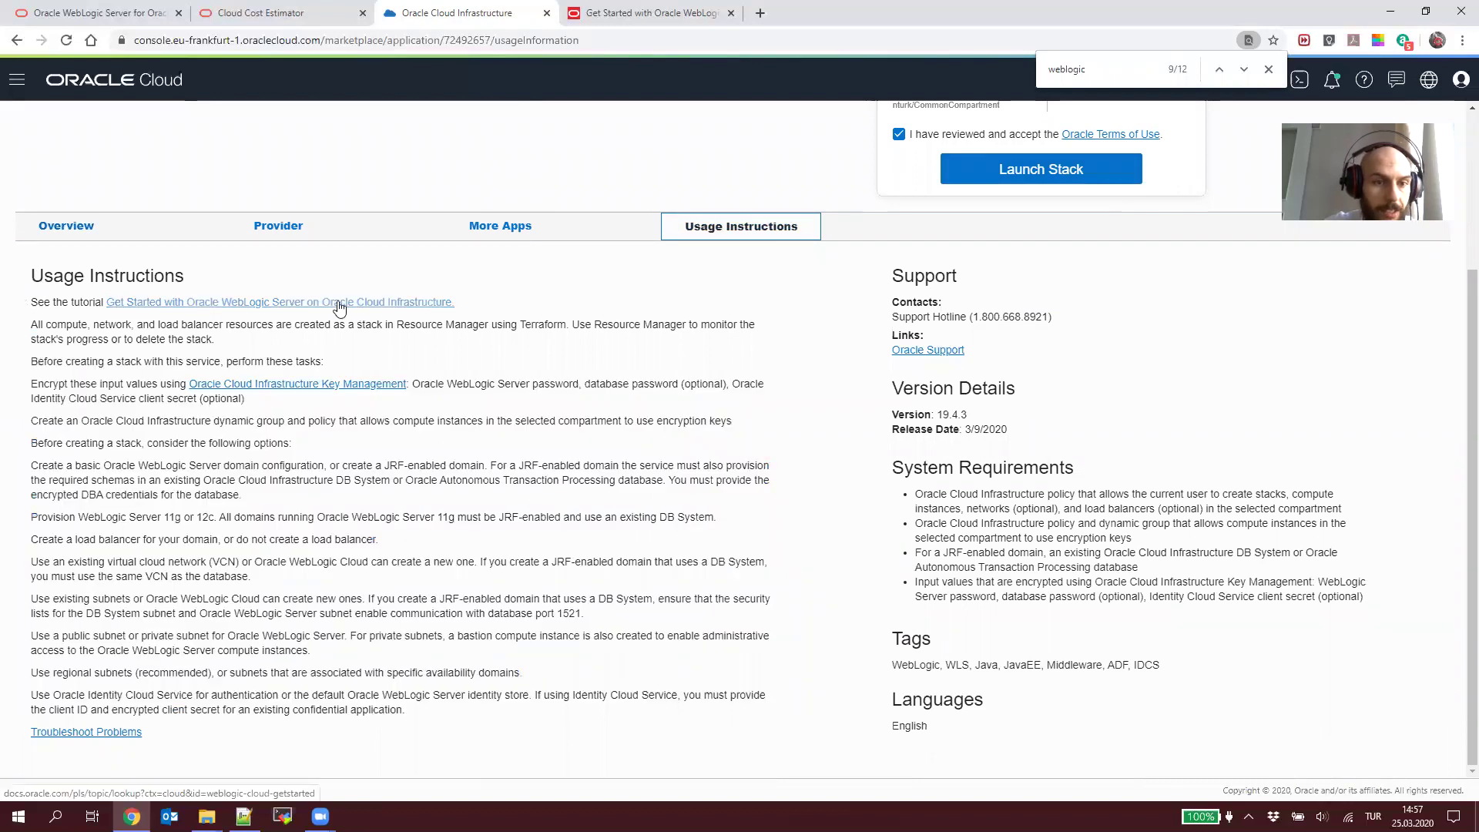
pyautogui.hotkey('alt', 'Left')
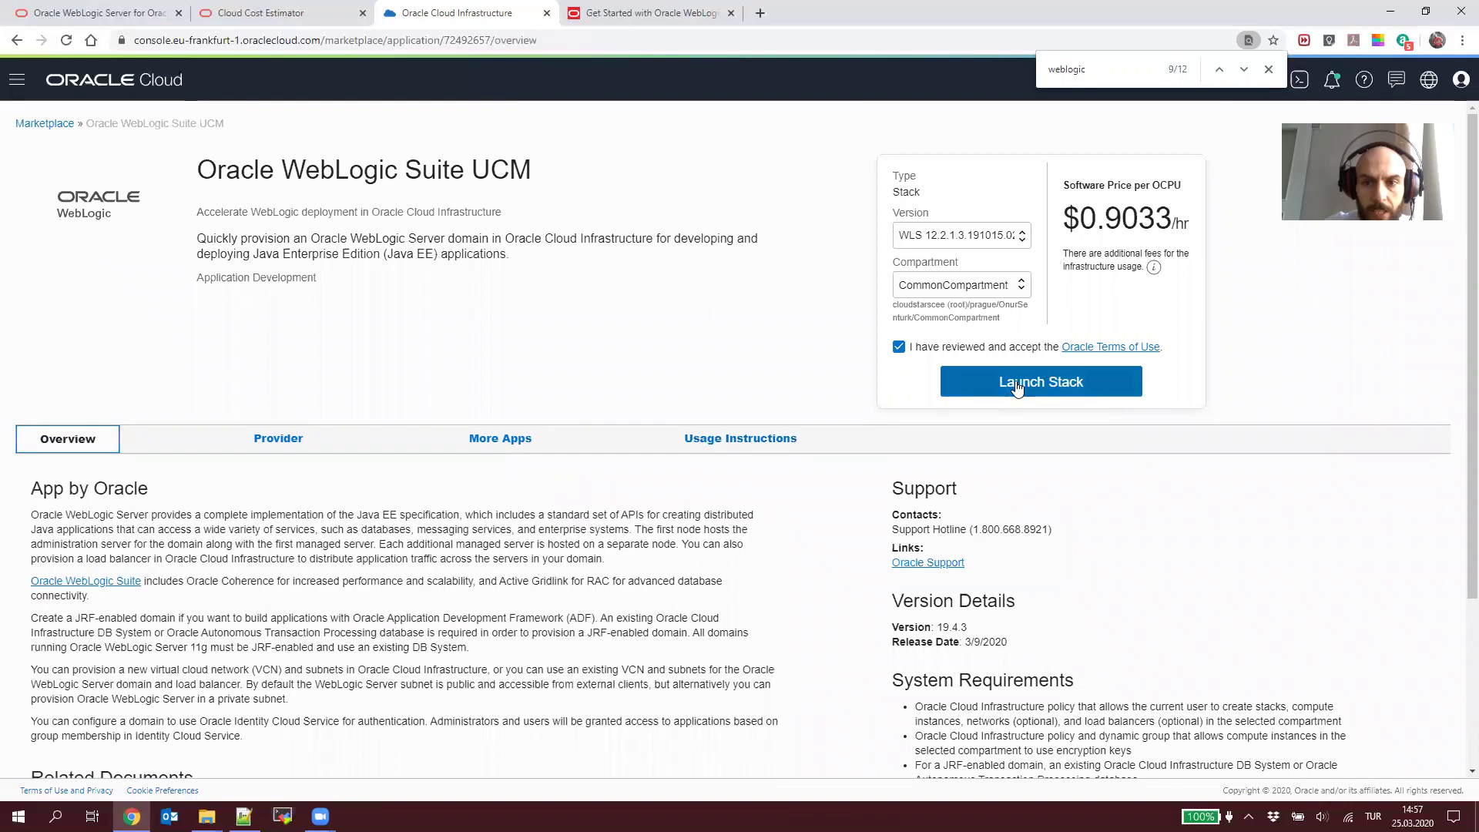
pyautogui.doubleClick(1130, 214)
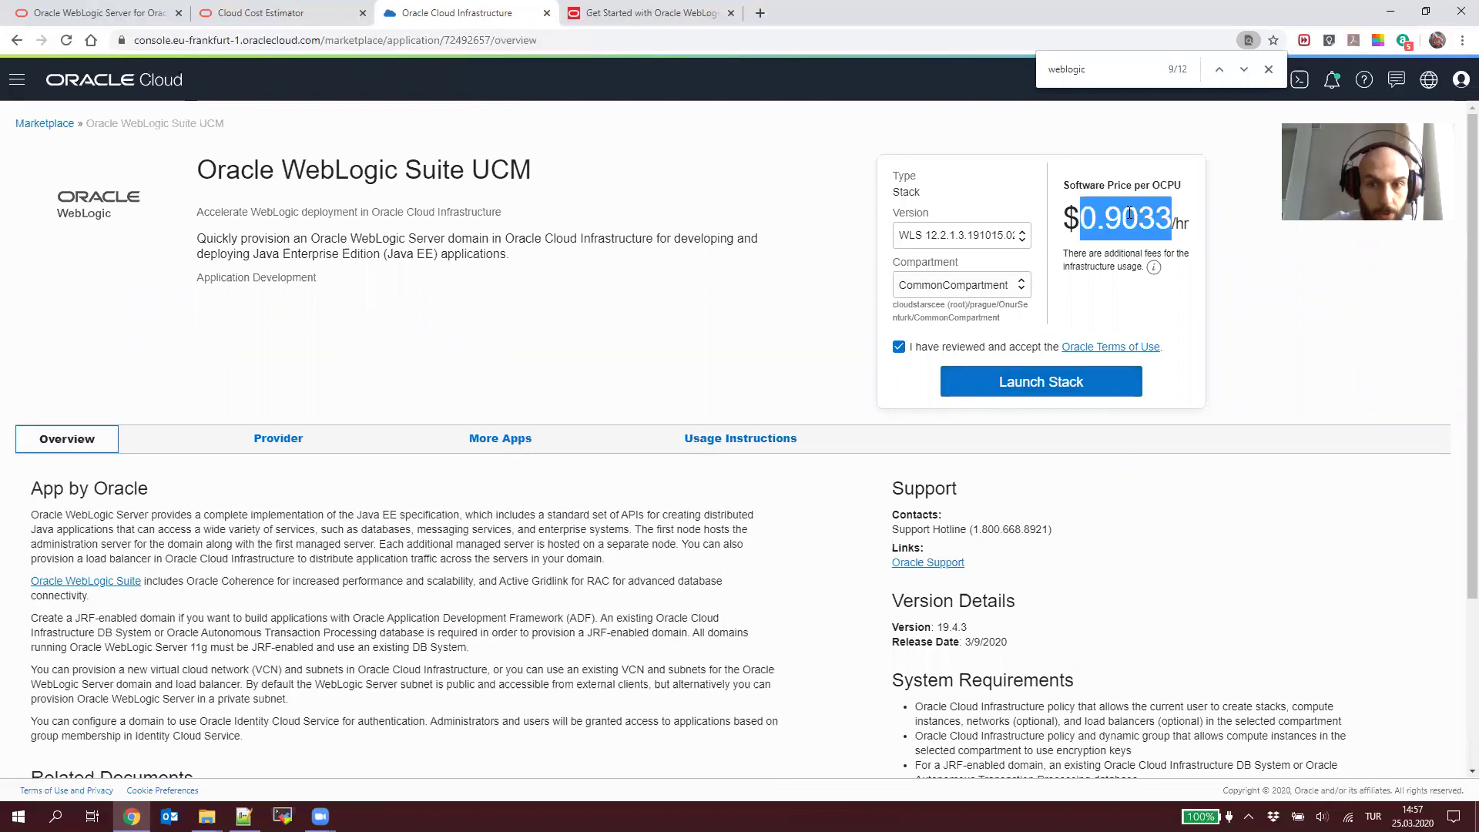
pyautogui.doubleClick(1168, 185)
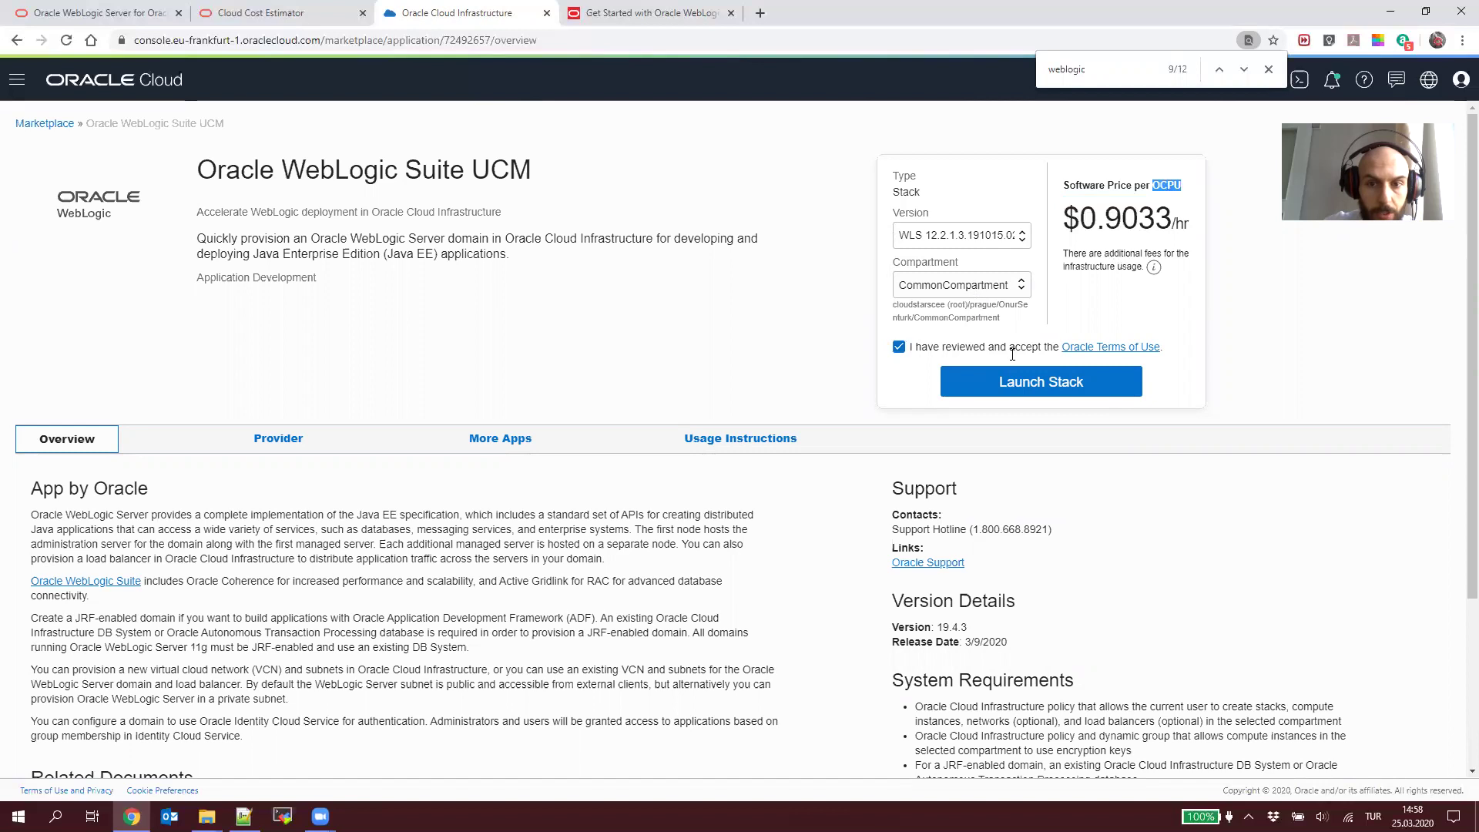
pyautogui.click(1014, 385)
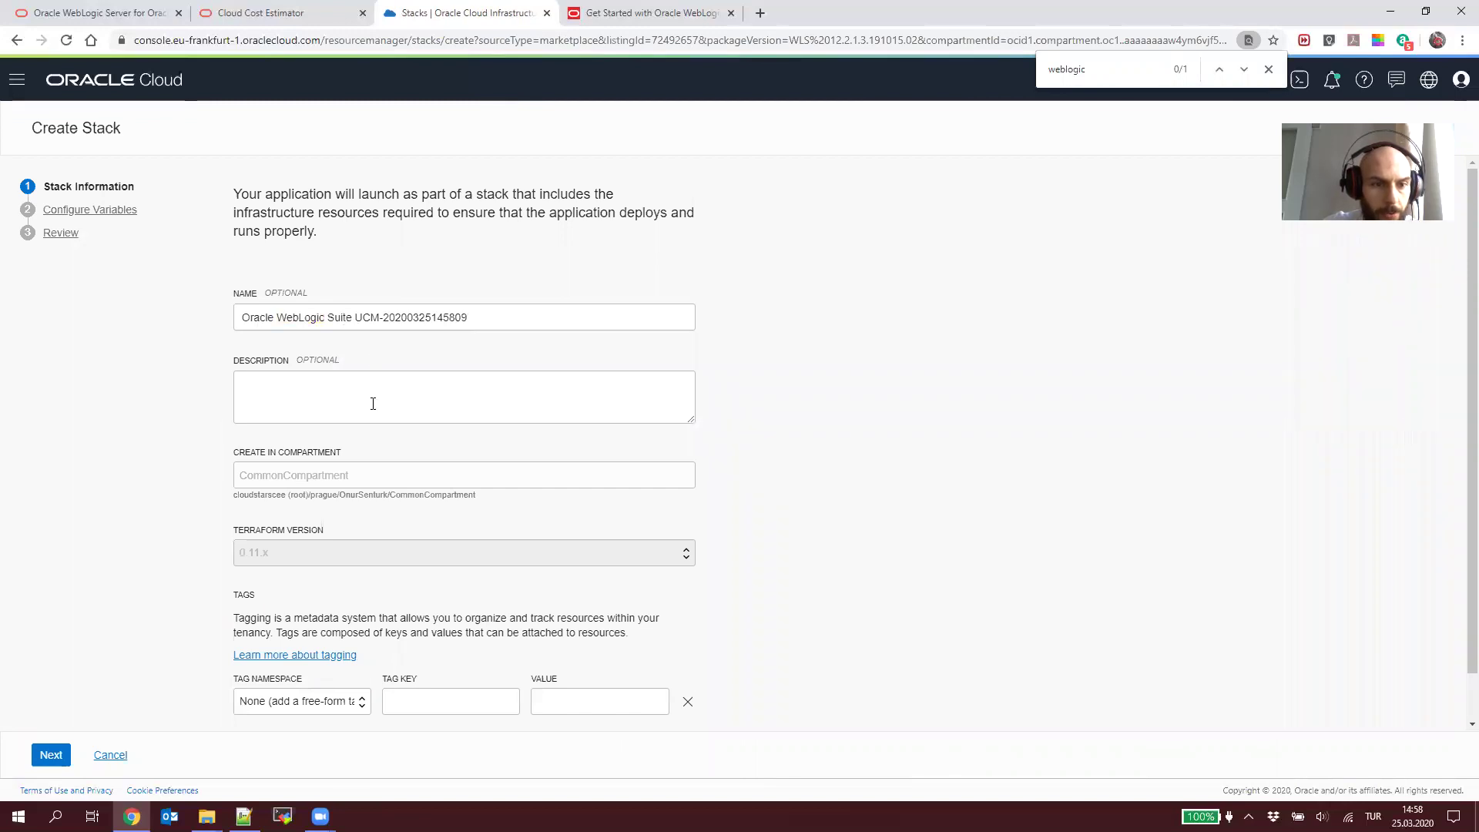
# Step: Advance the Create Stack wizard from Stack Information to Configure Variables
pyautogui.click(364, 392)
pyautogui.scroll(-1, 367, 431)
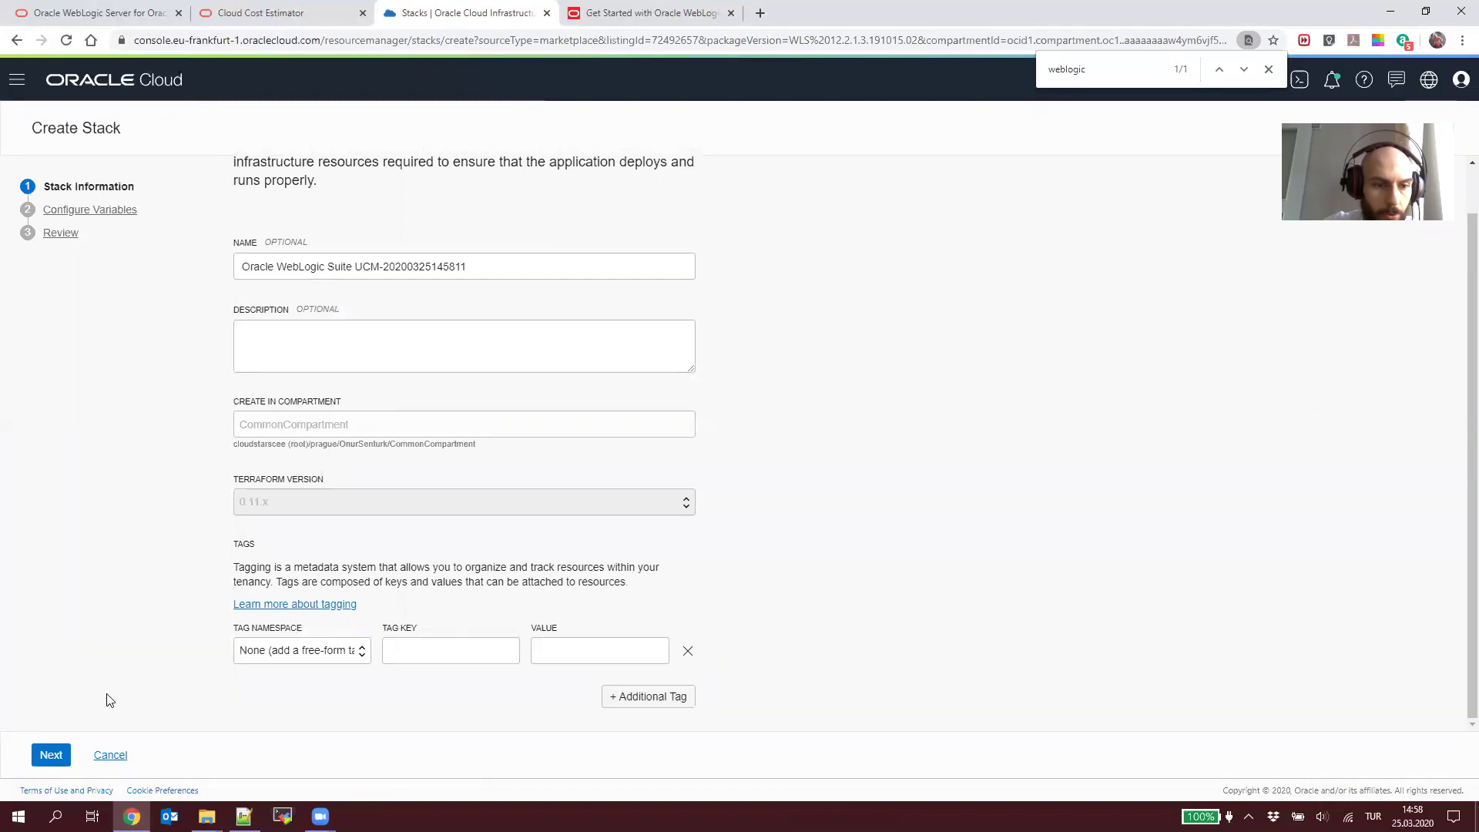
pyautogui.click(44, 756)
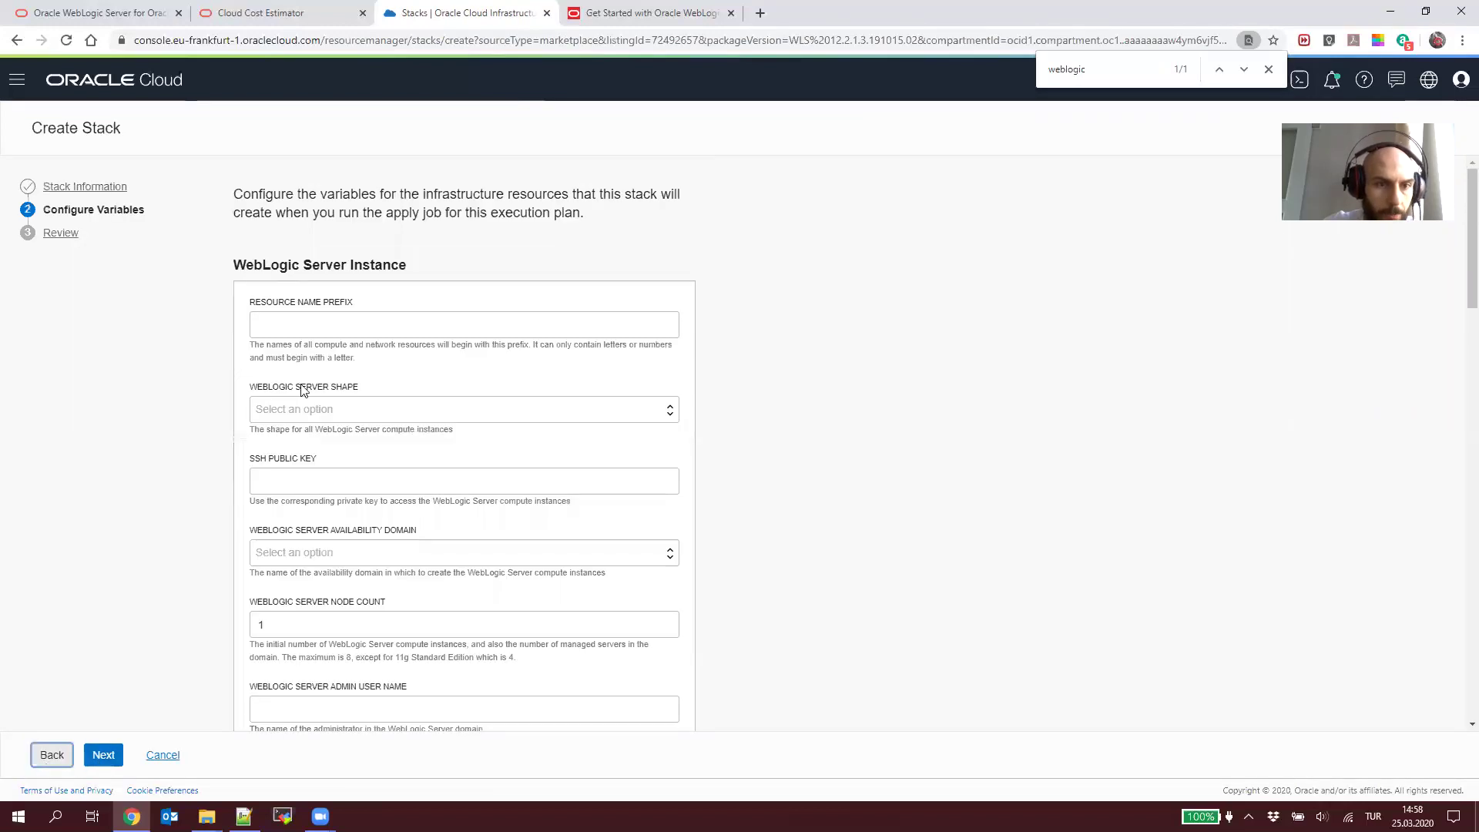
pyautogui.click(338, 316)
# Step: Scroll the WebLogic tutorial to Create the Stack and select the example name MyWLStack
pyautogui.click(660, 10)
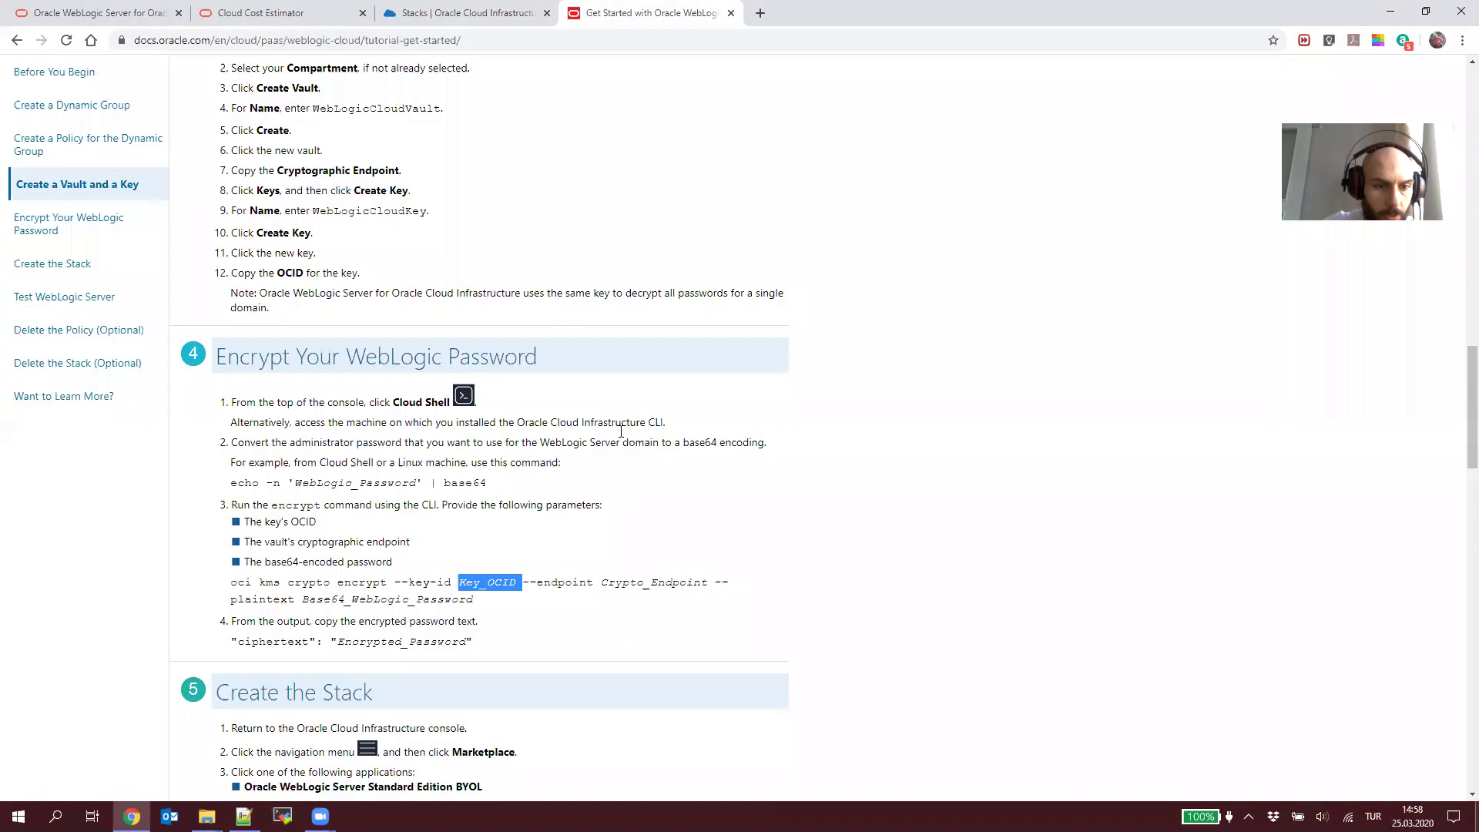
pyautogui.scroll(-5, 618, 439)
pyautogui.scroll(-1, 392, 415)
pyautogui.doubleClick(371, 507)
pyautogui.hotkey('ctrl', 'c')
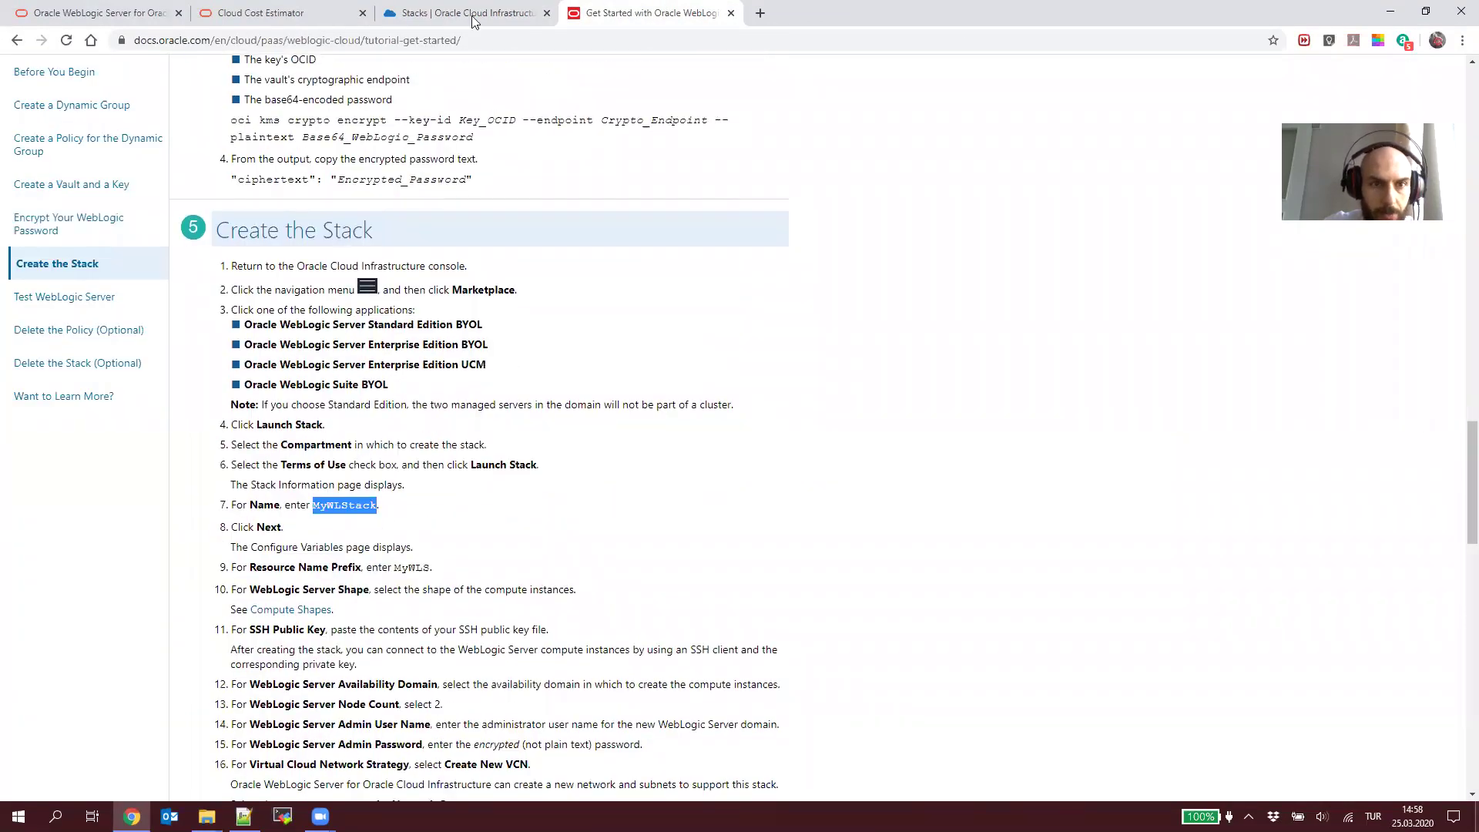
# Step: Return to the Create Stack form, dismissing the navigation menu
pyautogui.click(471, 14)
pyautogui.click(15, 86)
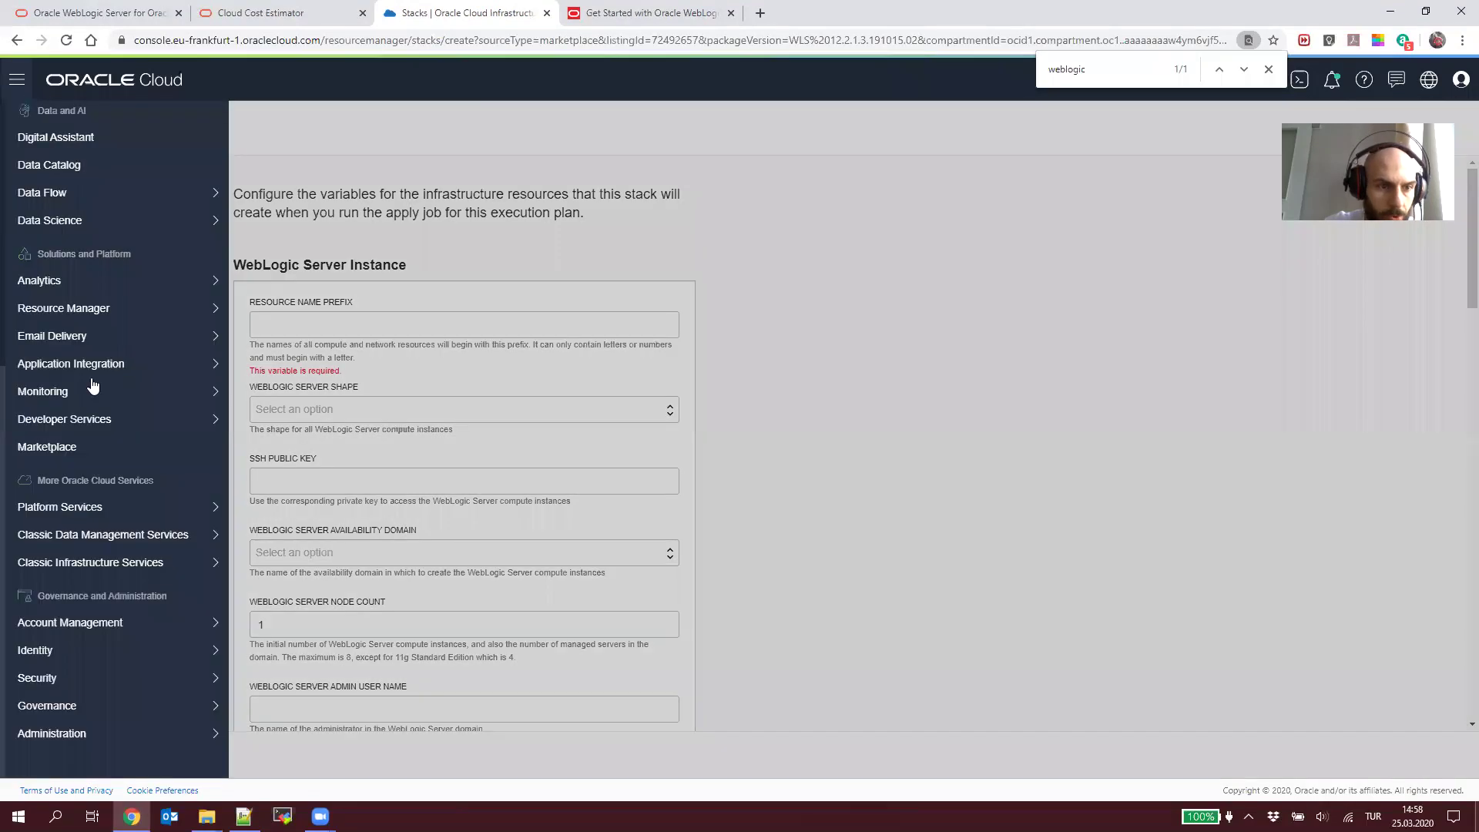
pyautogui.moveTo(110, 427)
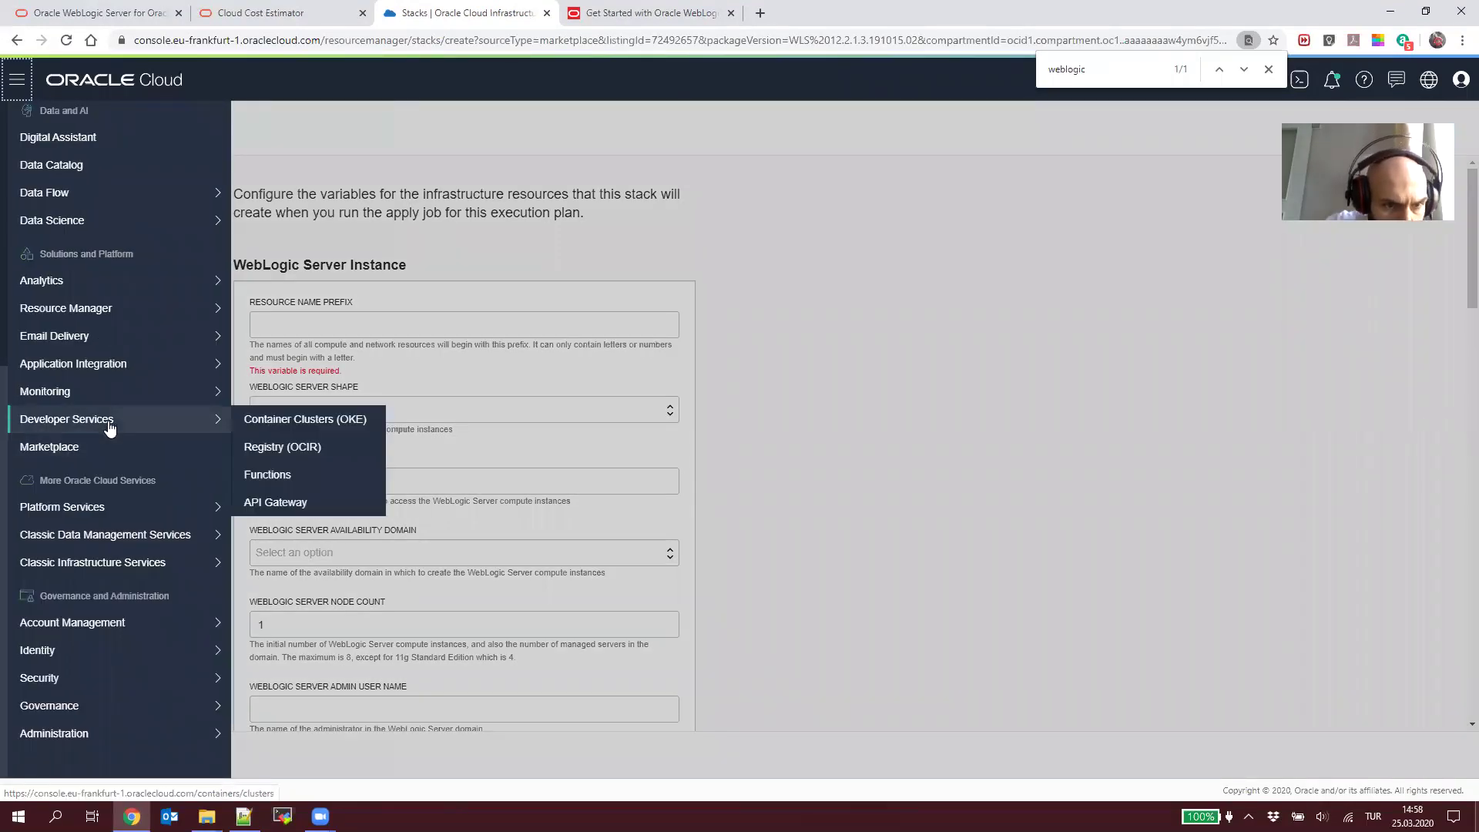
pyautogui.moveTo(65, 316)
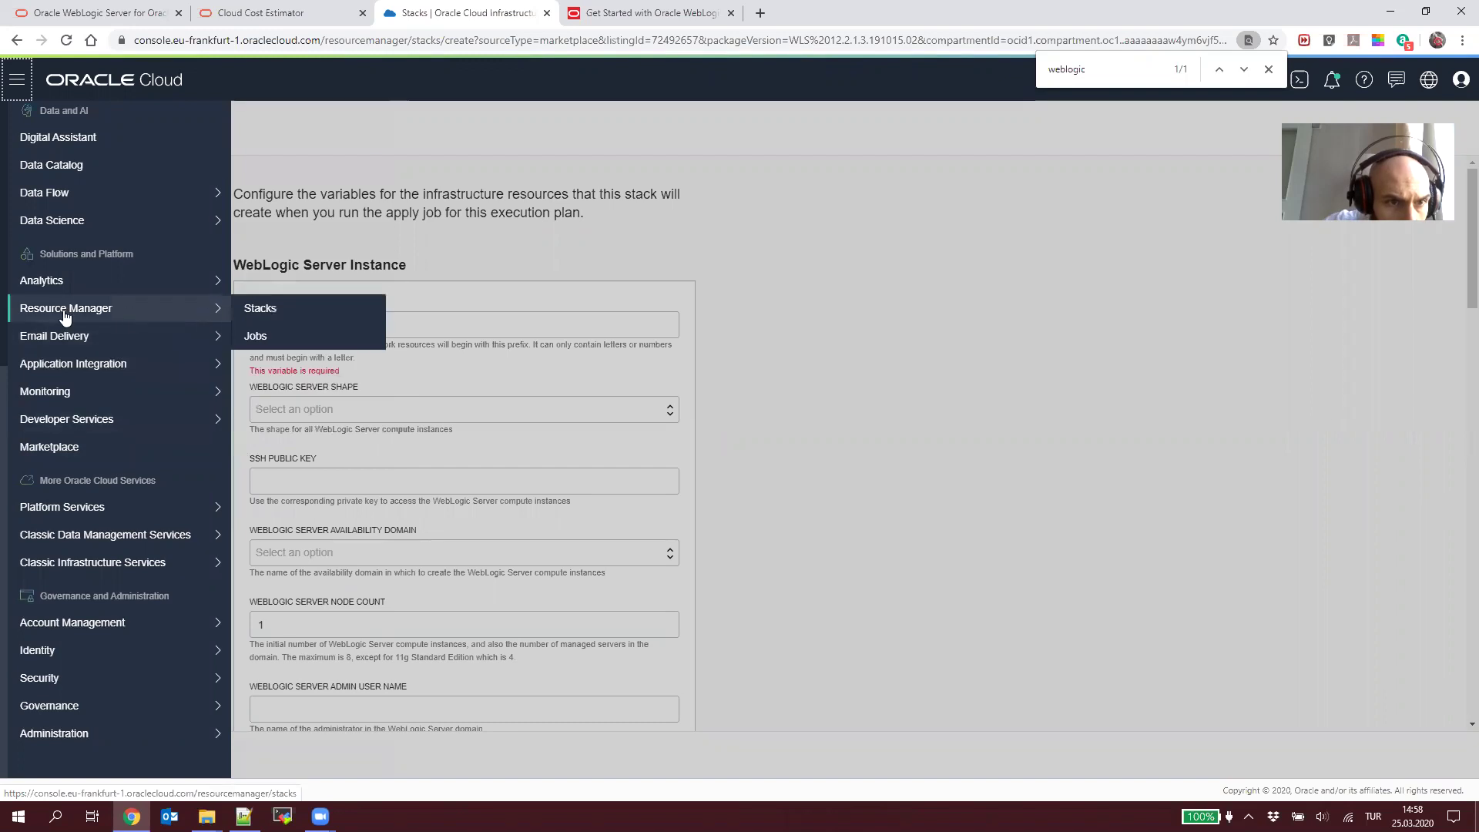
pyautogui.click(872, 417)
# Step: Set the Resource Name Prefix to OSEWLGC
pyautogui.click(300, 321)
pyautogui.hotkey('ctrl', 'v')
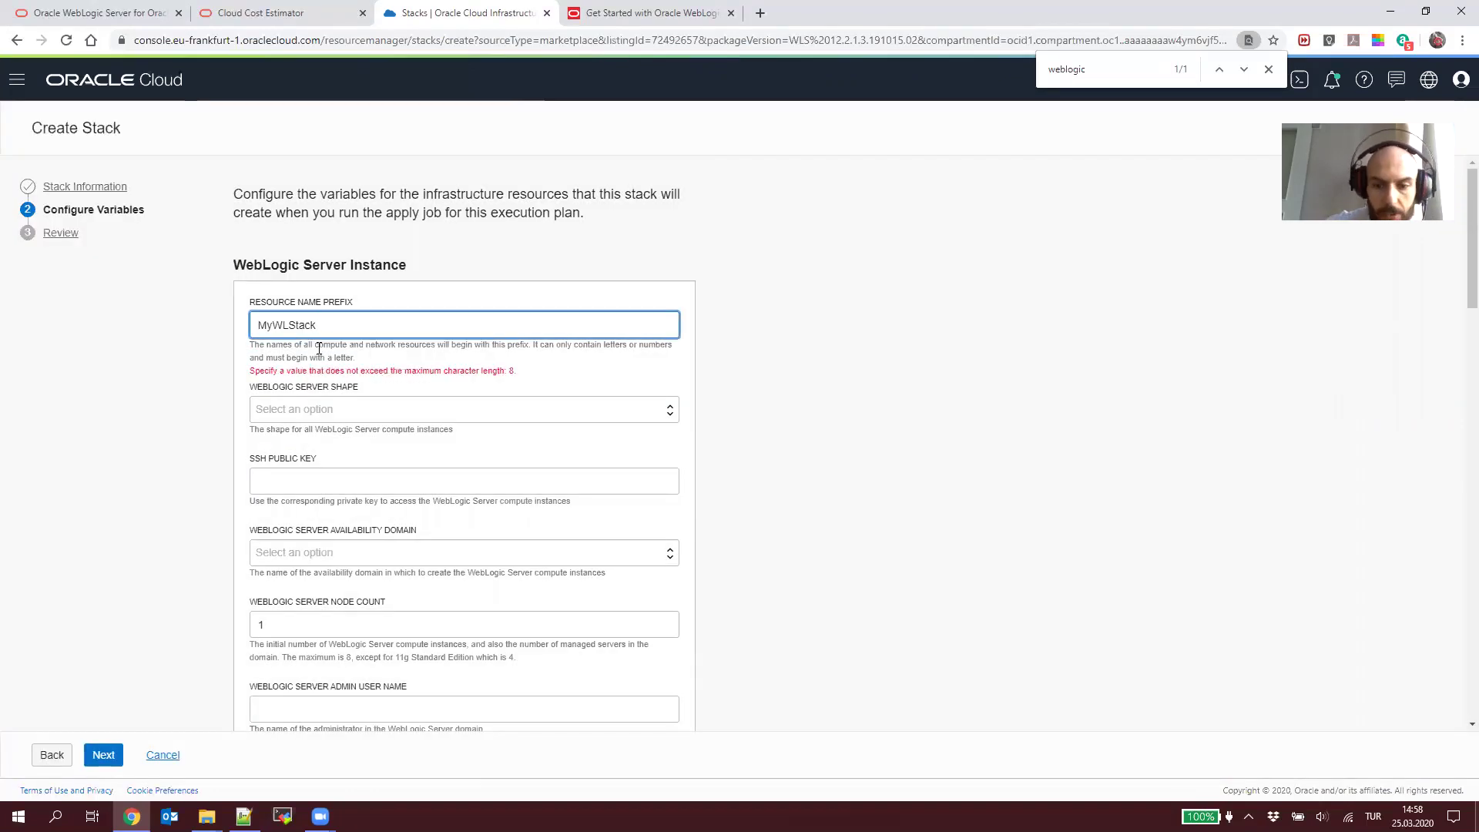
pyautogui.write('OSE')
pyautogui.press('BackSpace')
pyautogui.press('BackSpace')
pyautogui.press('BackSpace')
pyautogui.press('BackSpace')
pyautogui.press('BackSpace')
pyautogui.press('BackSpace')
pyautogui.press('BackSpace')
pyautogui.press('BackSpace')
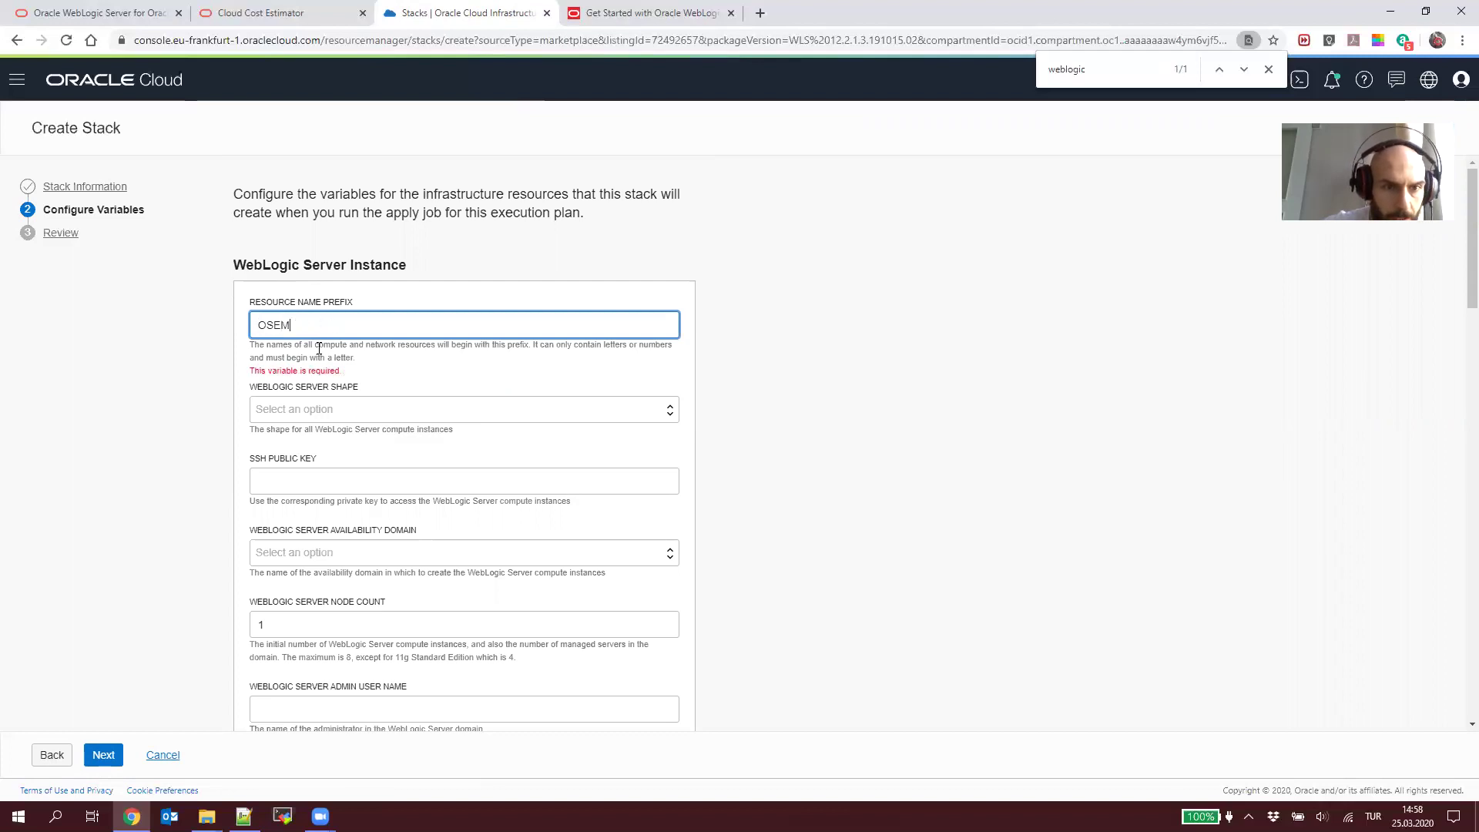
pyautogui.write('_WL')
pyautogui.press('BackSpace')
pyautogui.press('BackSpace')
pyautogui.write('WL')
pyautogui.press('BackSpace')
pyautogui.press('BackSpace')
pyautogui.press('BackSpace')
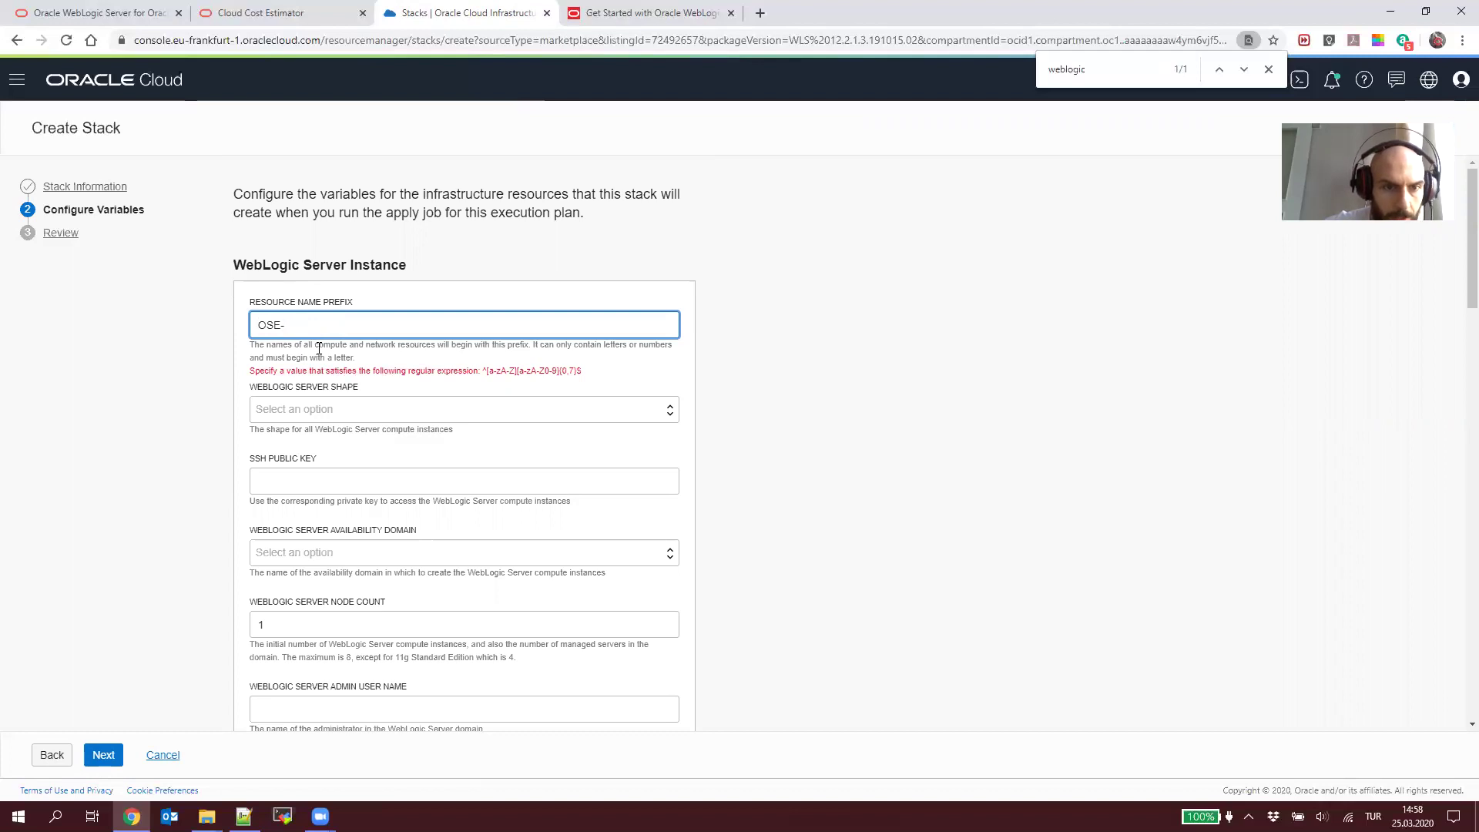
pyautogui.write('WLeblog')
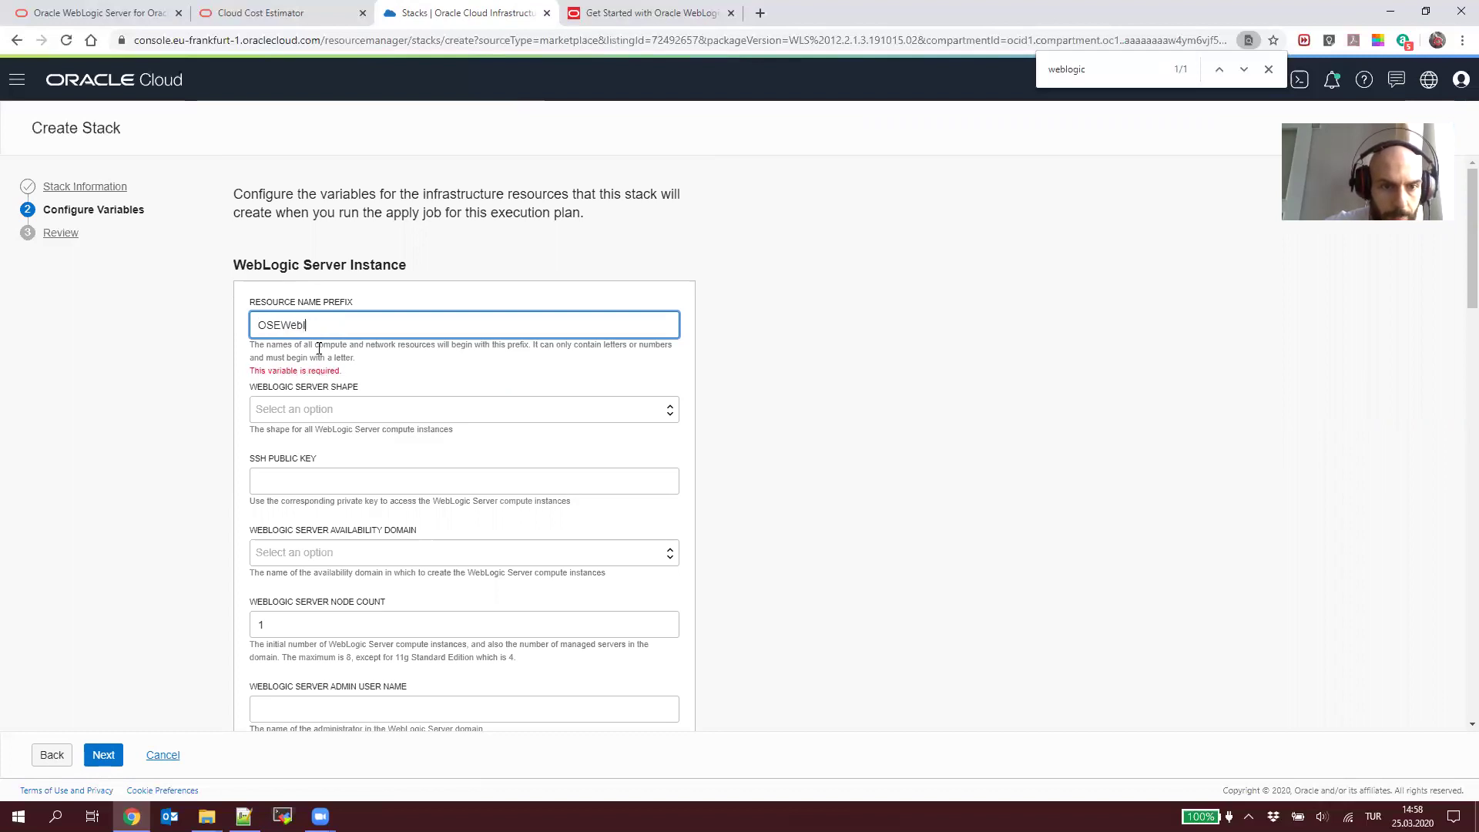
pyautogui.press('Tab')
pyautogui.click(329, 318)
pyautogui.press('BackSpace')
pyautogui.press('BackSpace')
pyautogui.press('BackSpace')
pyautogui.press('BackSpace')
pyautogui.press('BackSpace')
pyautogui.write('L')
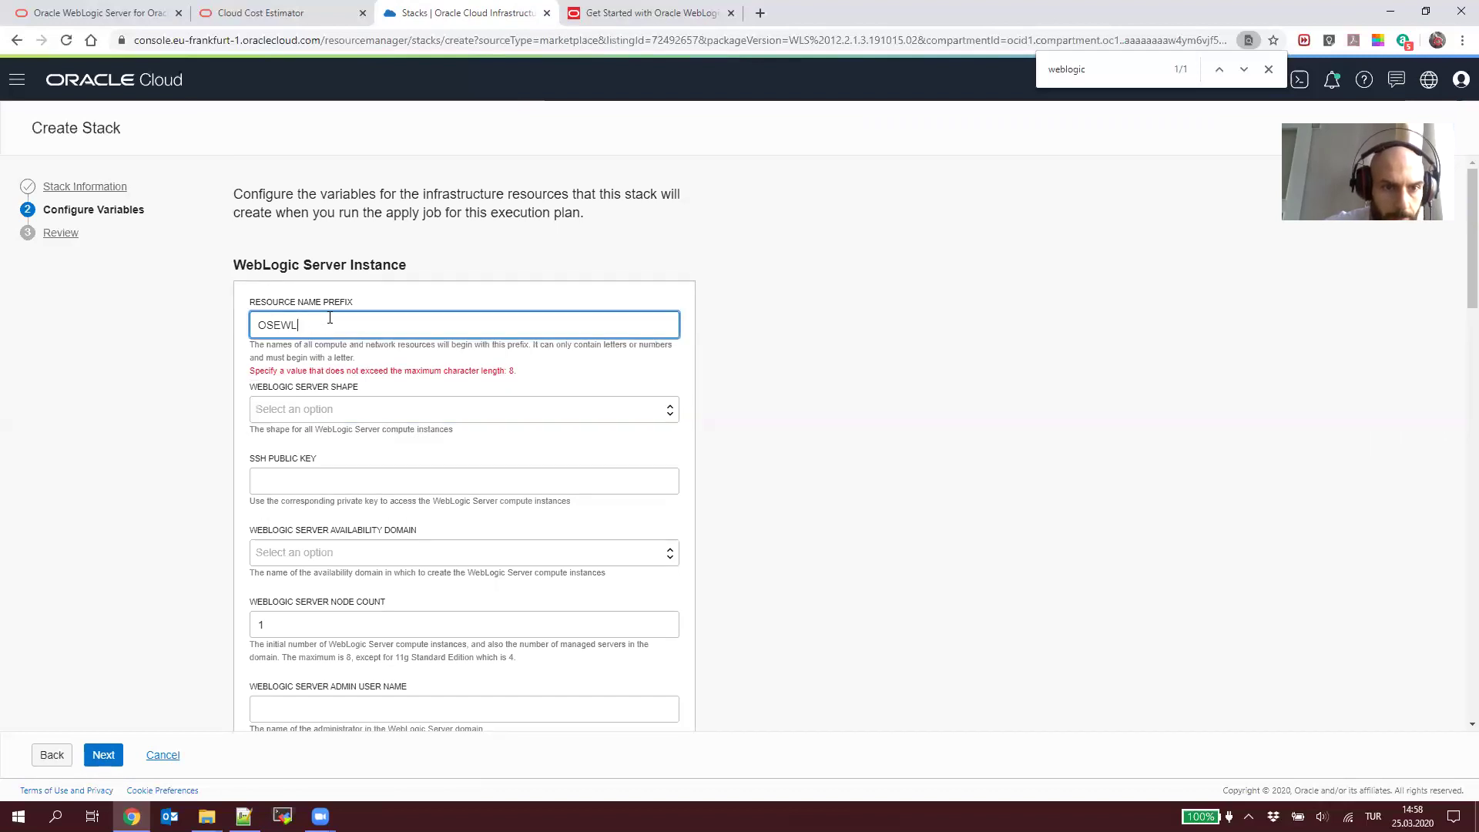
pyautogui.write('GC')
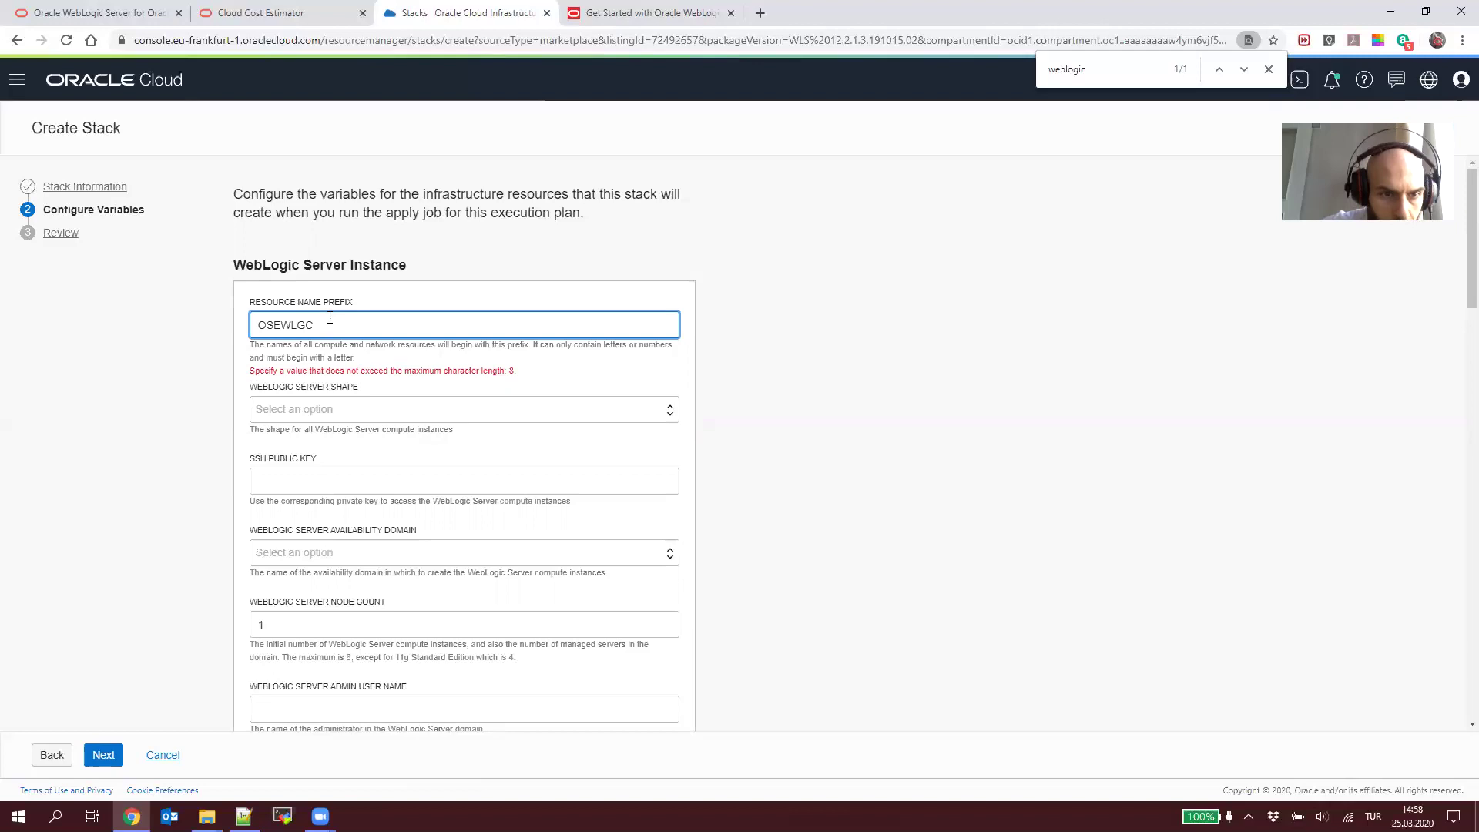
# Step: Choose VM.Standard2.2 as the WebLogic Server shape
pyautogui.click(484, 416)
pyautogui.click(485, 383)
pyautogui.click(462, 413)
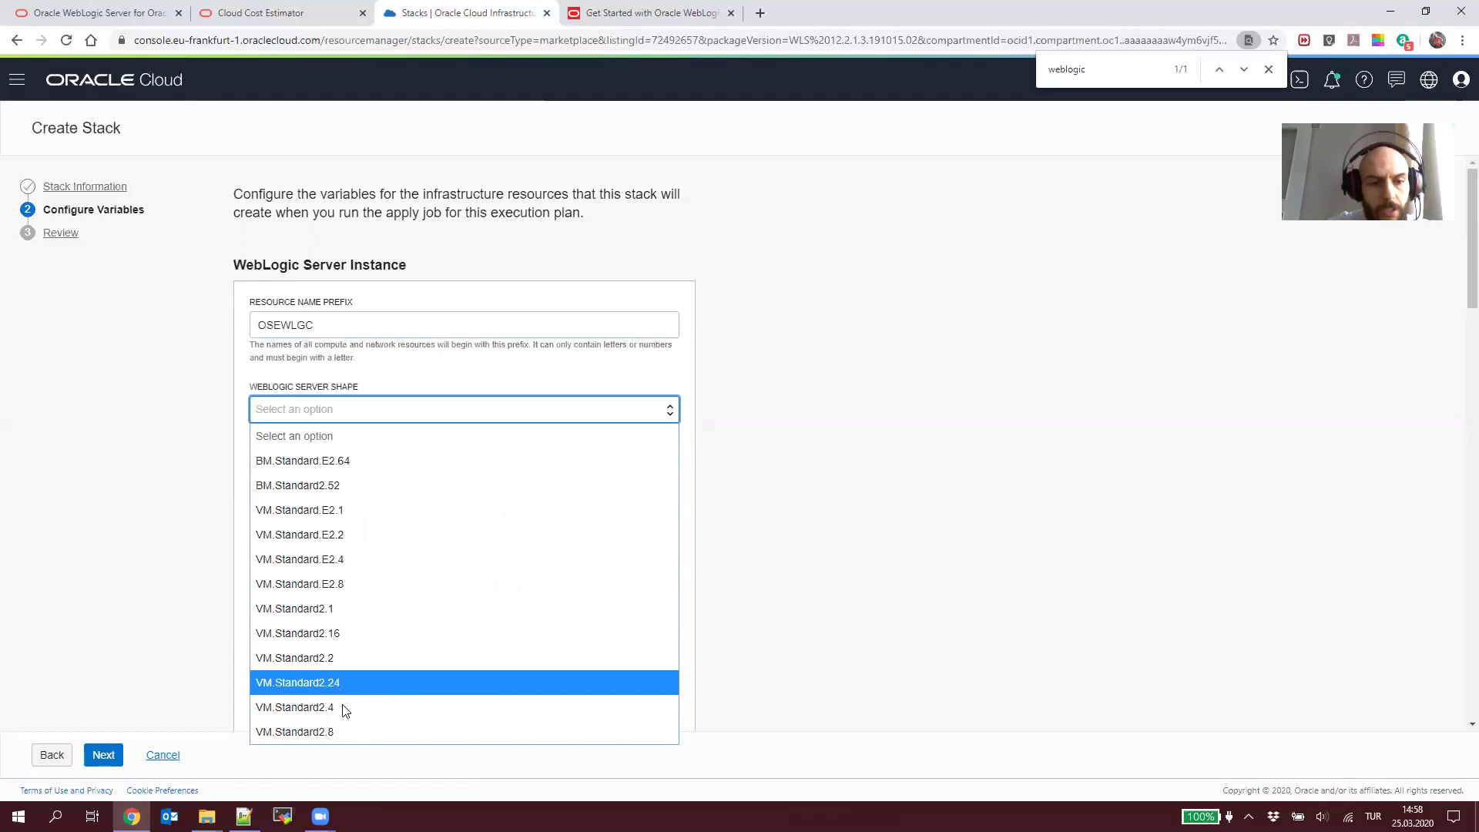
pyautogui.click(357, 657)
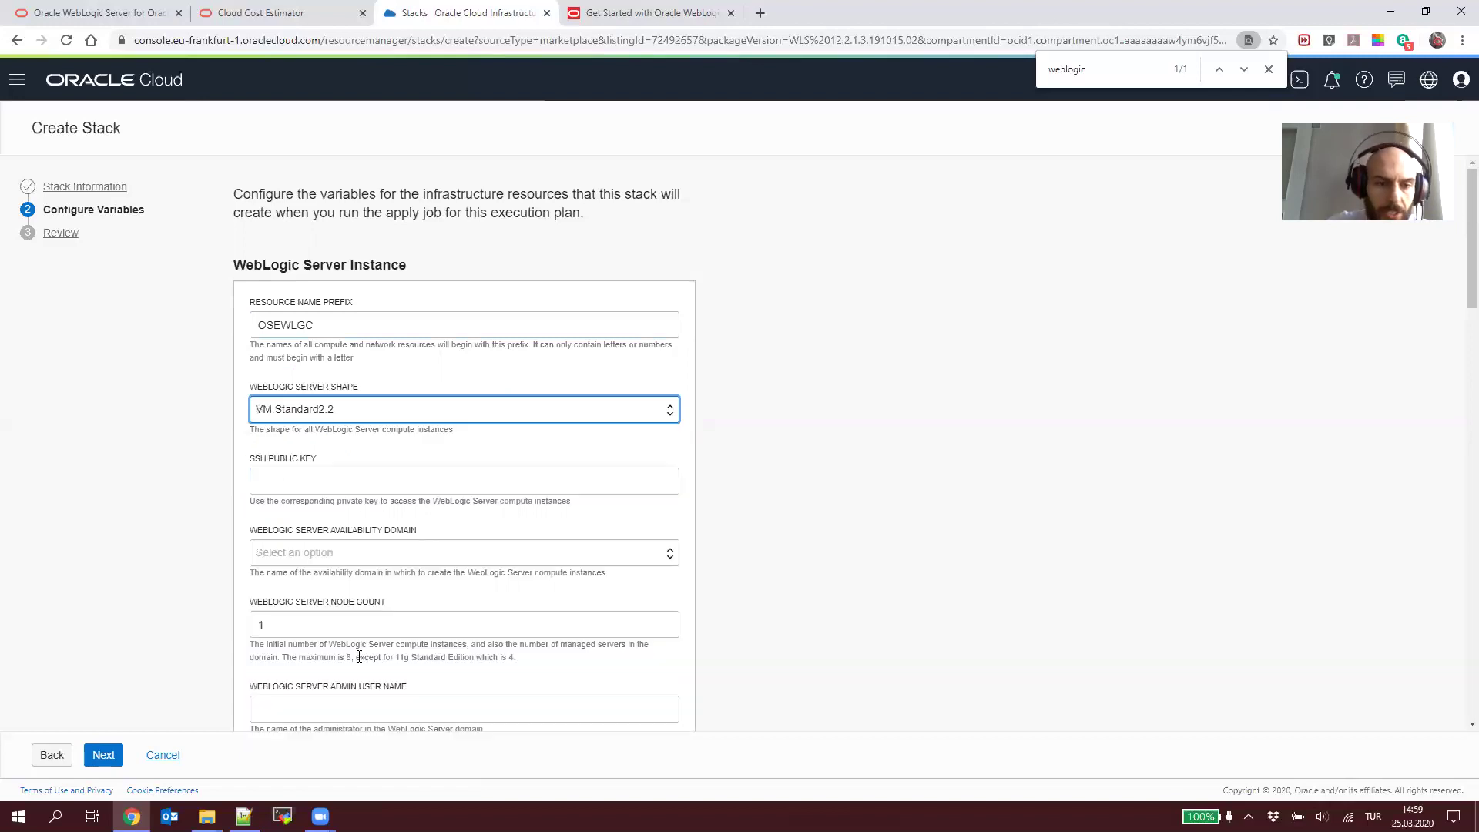
pyautogui.click(364, 485)
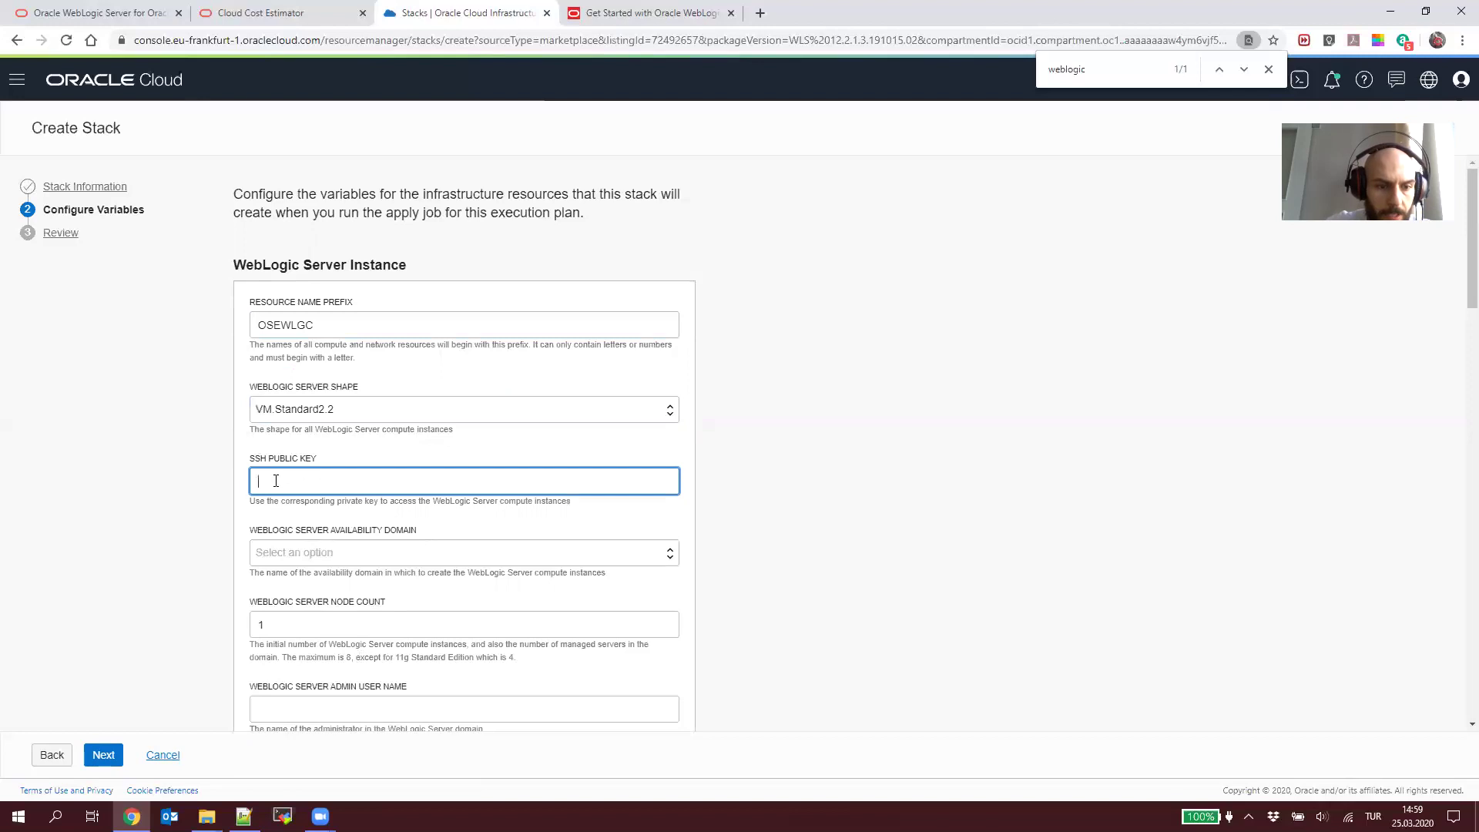
pyautogui.click(243, 816)
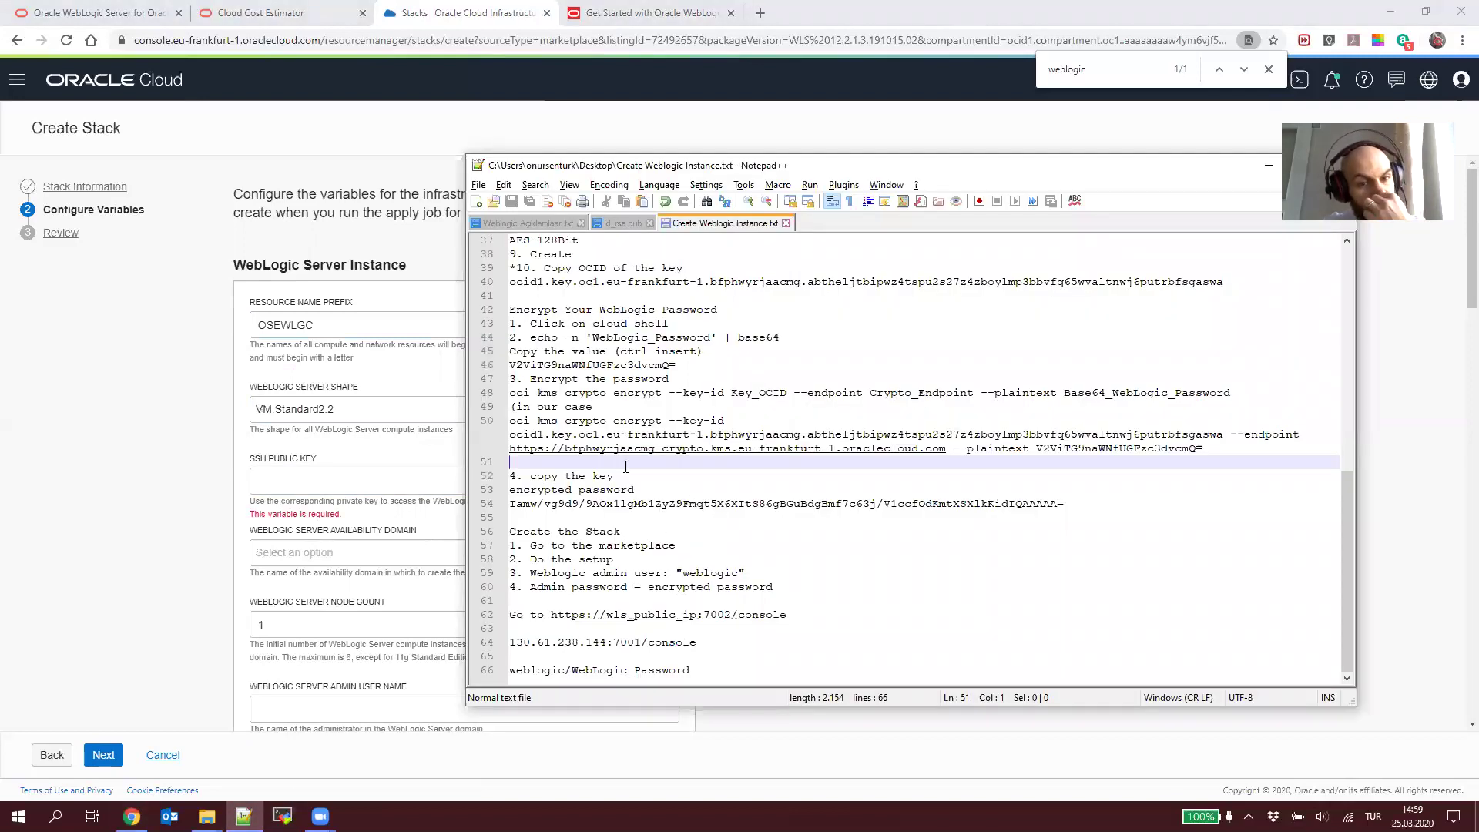
# Step: In a new tab, search Google for 'ssh-keygen oci' and open Oracle's Creating a Key Pair page
pyautogui.click(759, 14)
pyautogui.write('ssh-k')
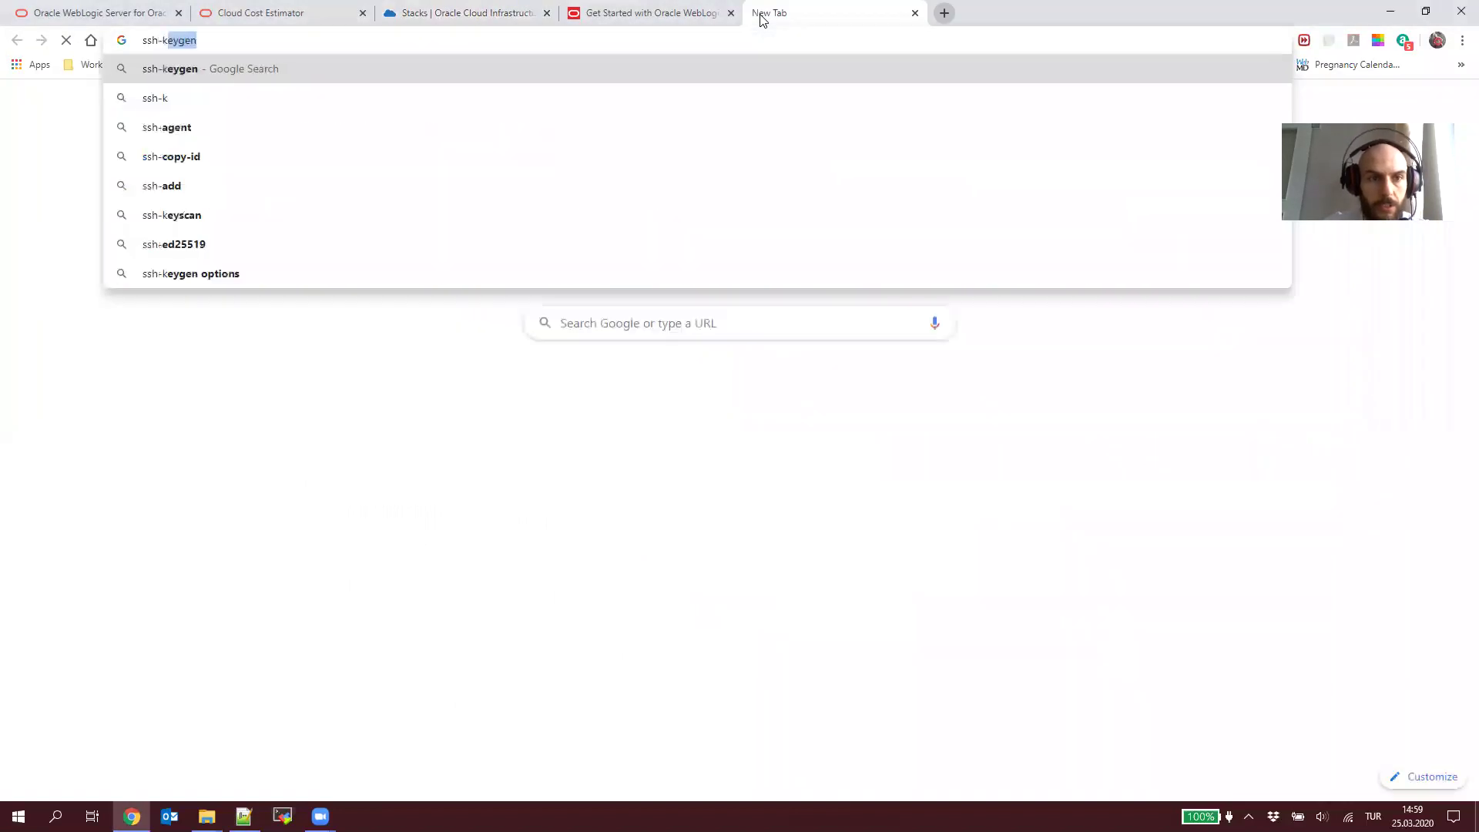
pyautogui.press('Return')
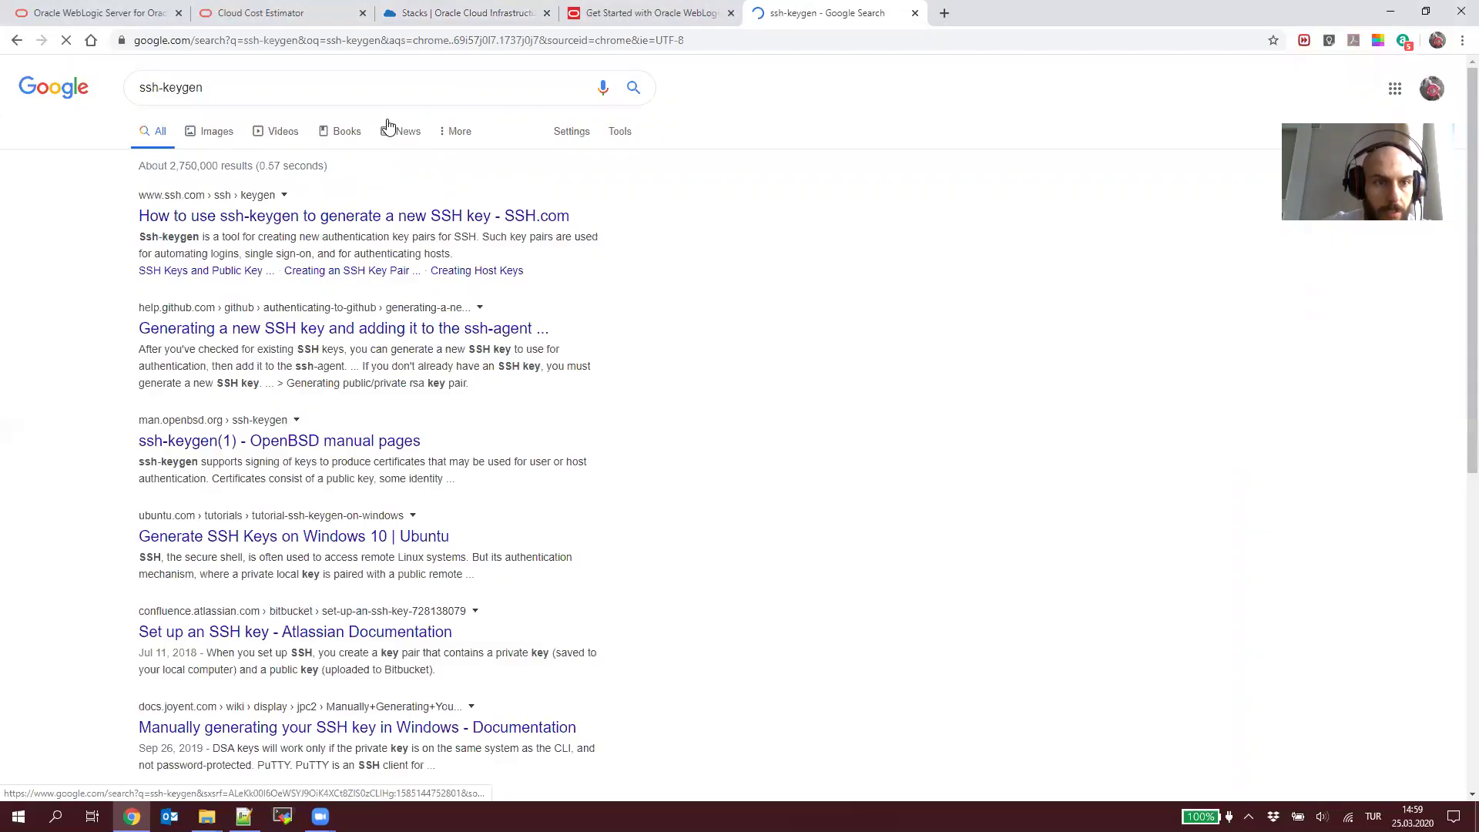
pyautogui.write('oc')
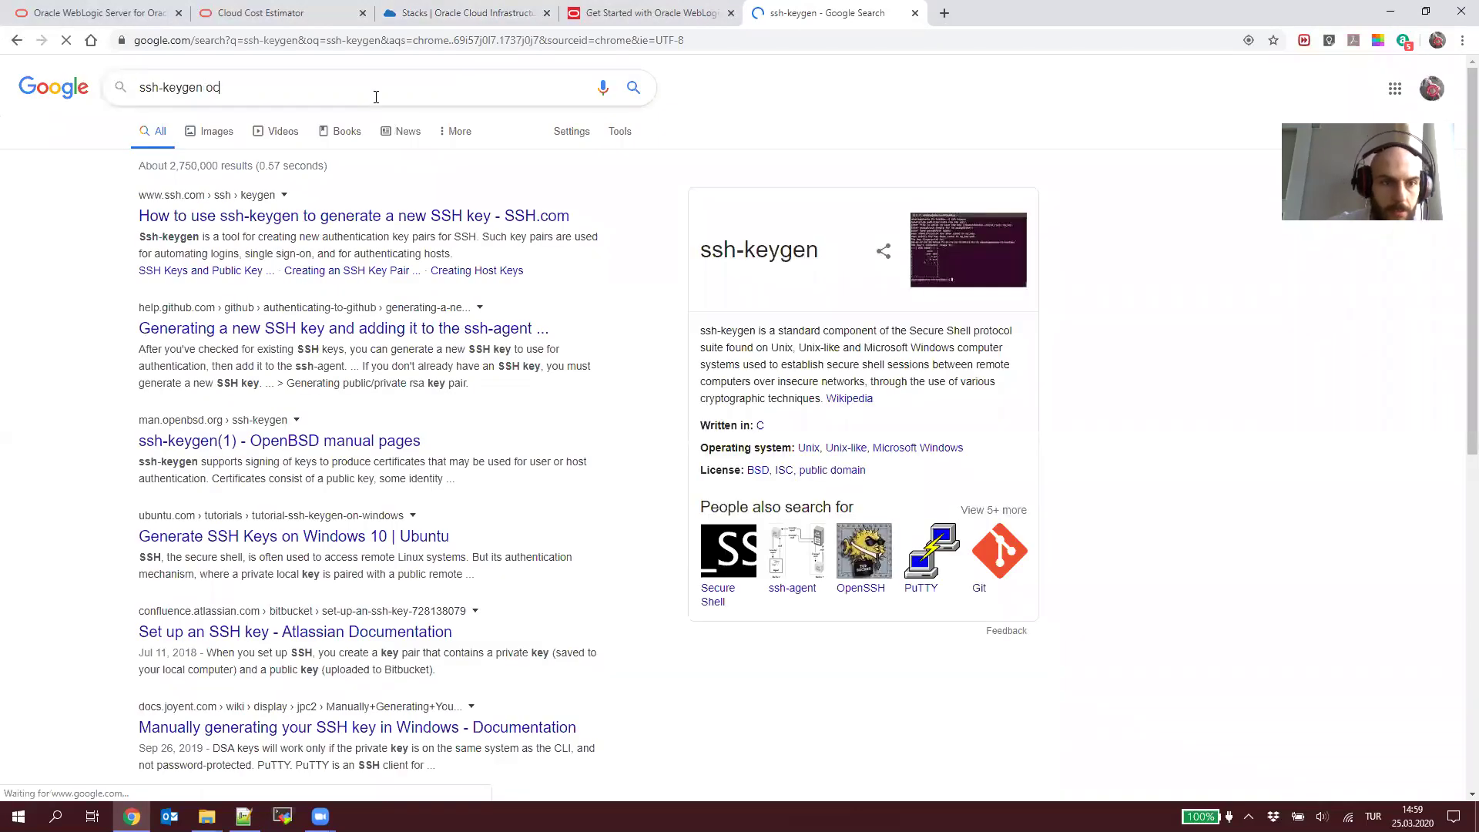
pyautogui.write('i')
pyautogui.press('Return')
pyautogui.click(387, 217)
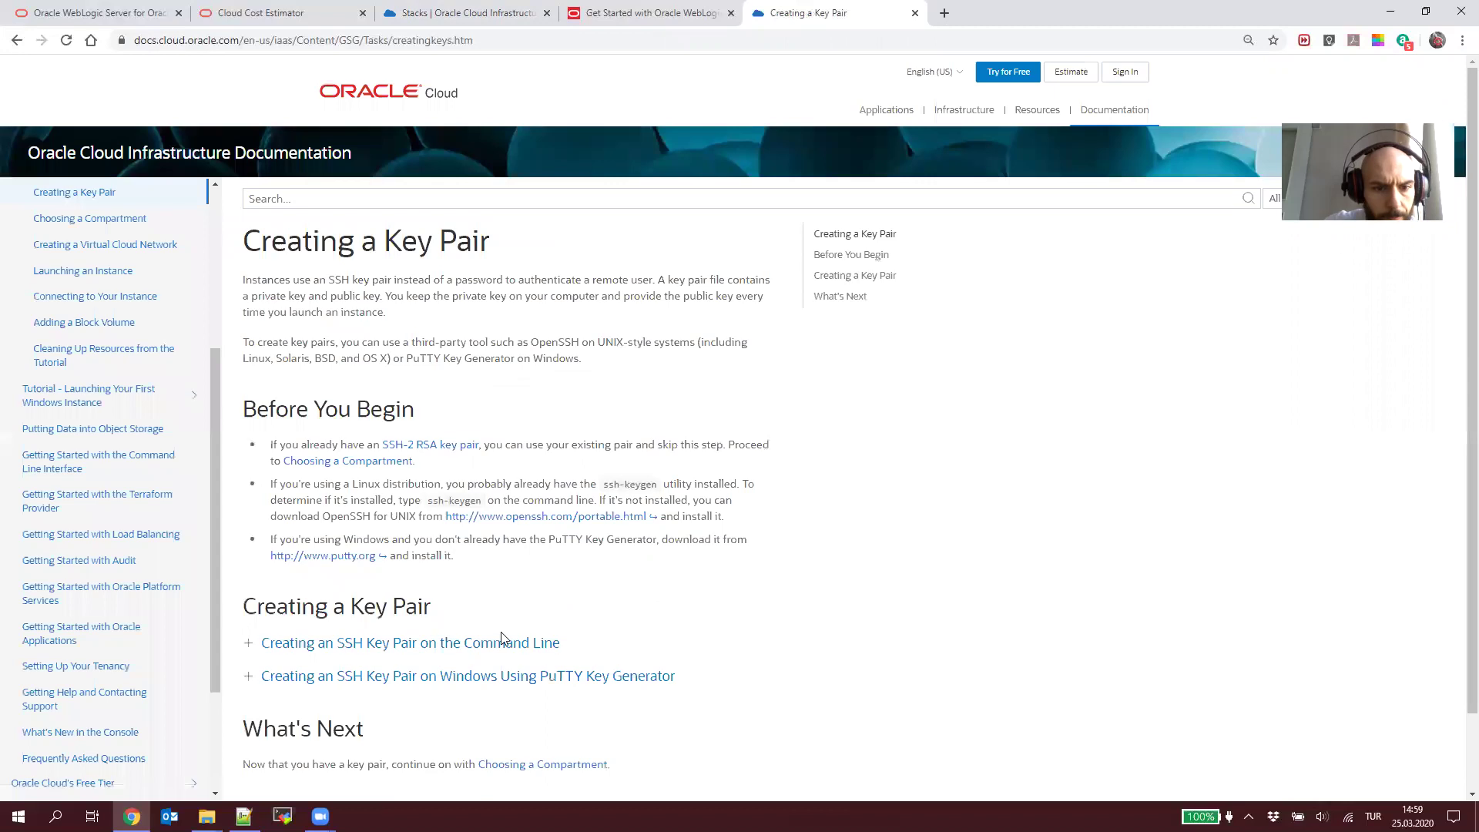
# Step: Expand 'Creating an SSH Key Pair on the Command Line' and select the example ssh-keygen command
pyautogui.click(252, 649)
pyautogui.scroll(-4, 555, 539)
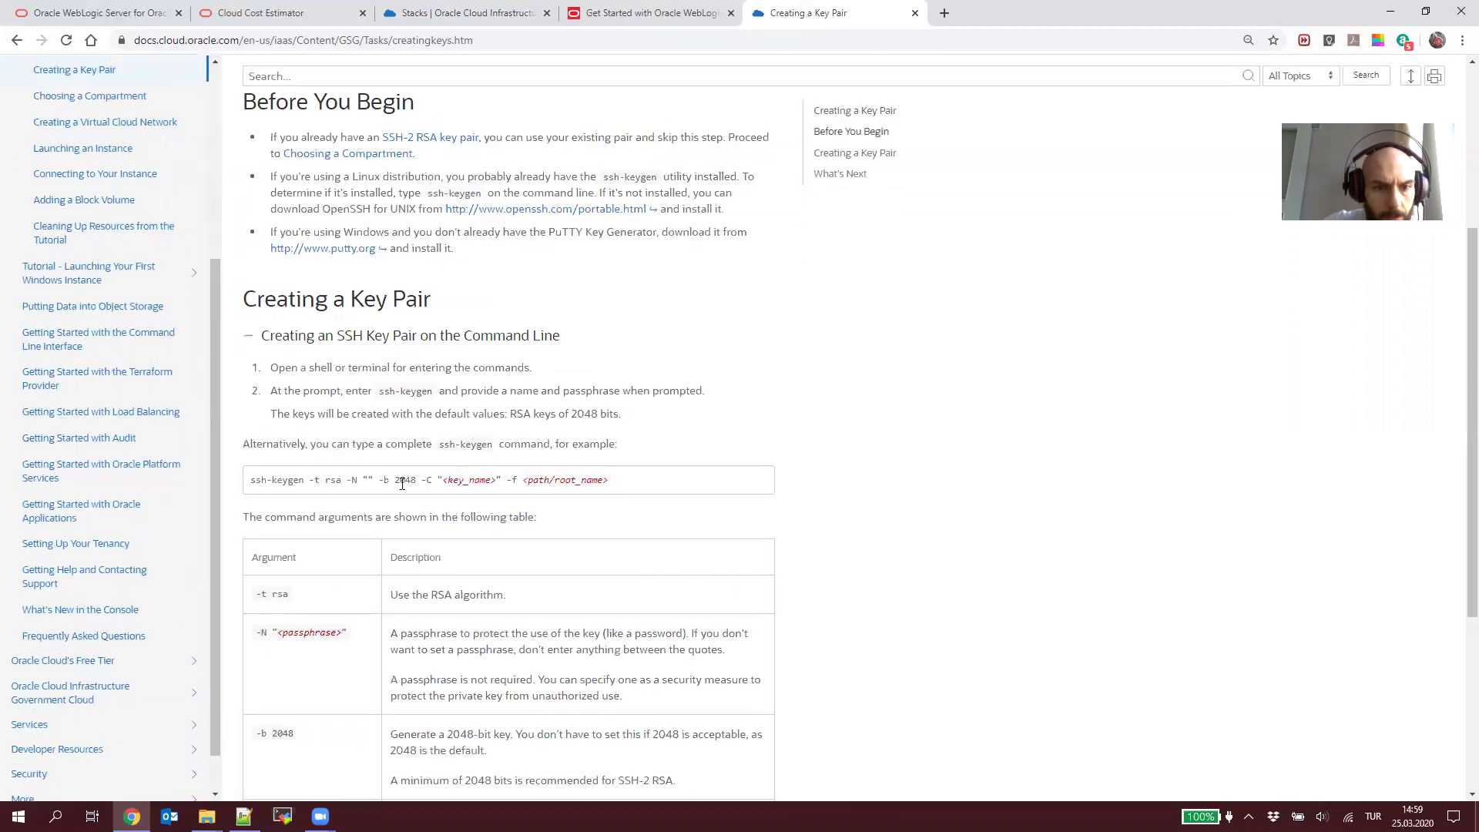
pyautogui.scroll(-4, 405, 483)
pyautogui.scroll(2, 408, 485)
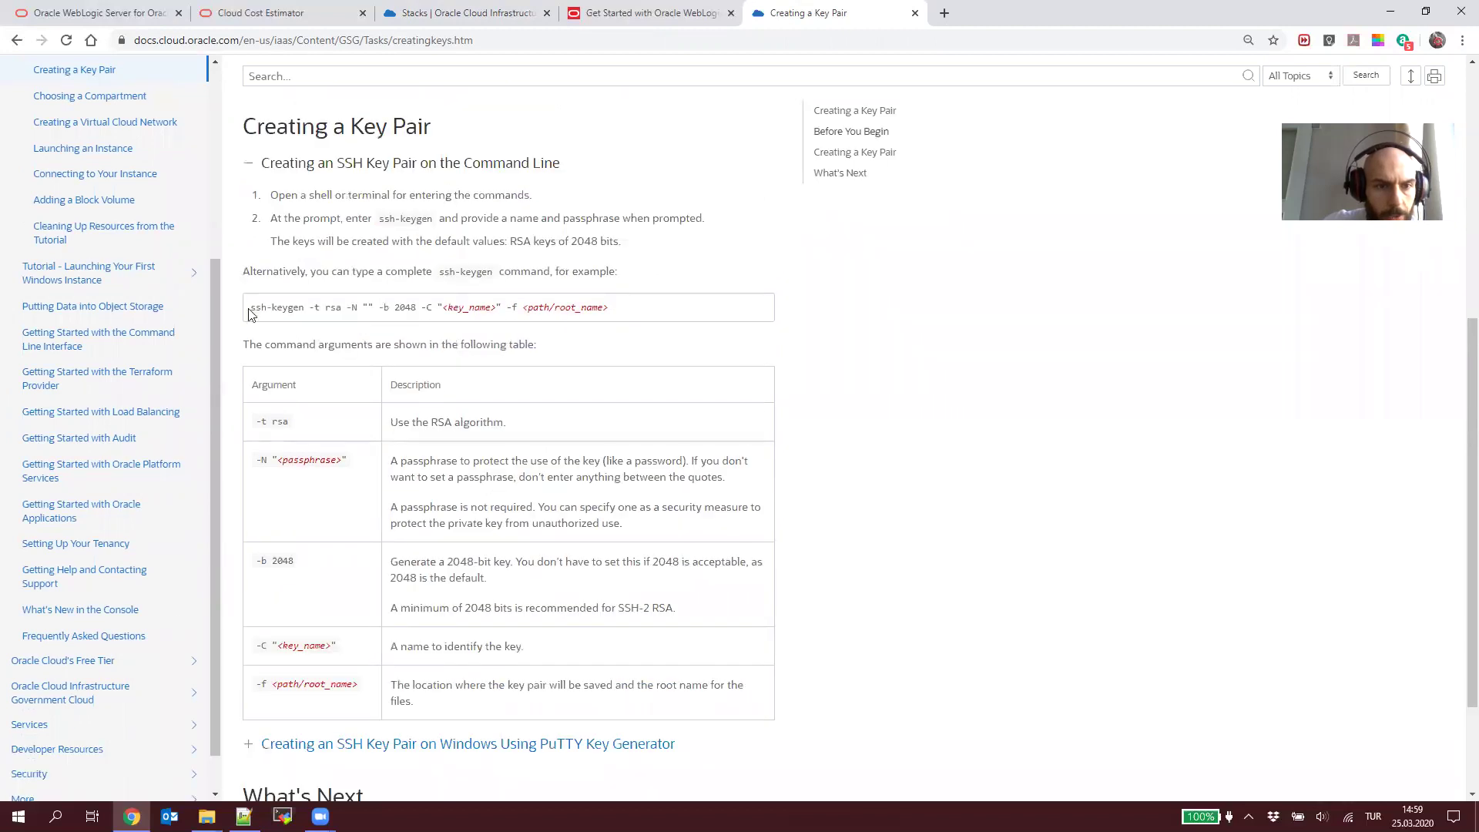
pyautogui.moveTo(251, 307); pyautogui.dragTo(432, 308)
pyautogui.hotkey('ctrl', 'c')
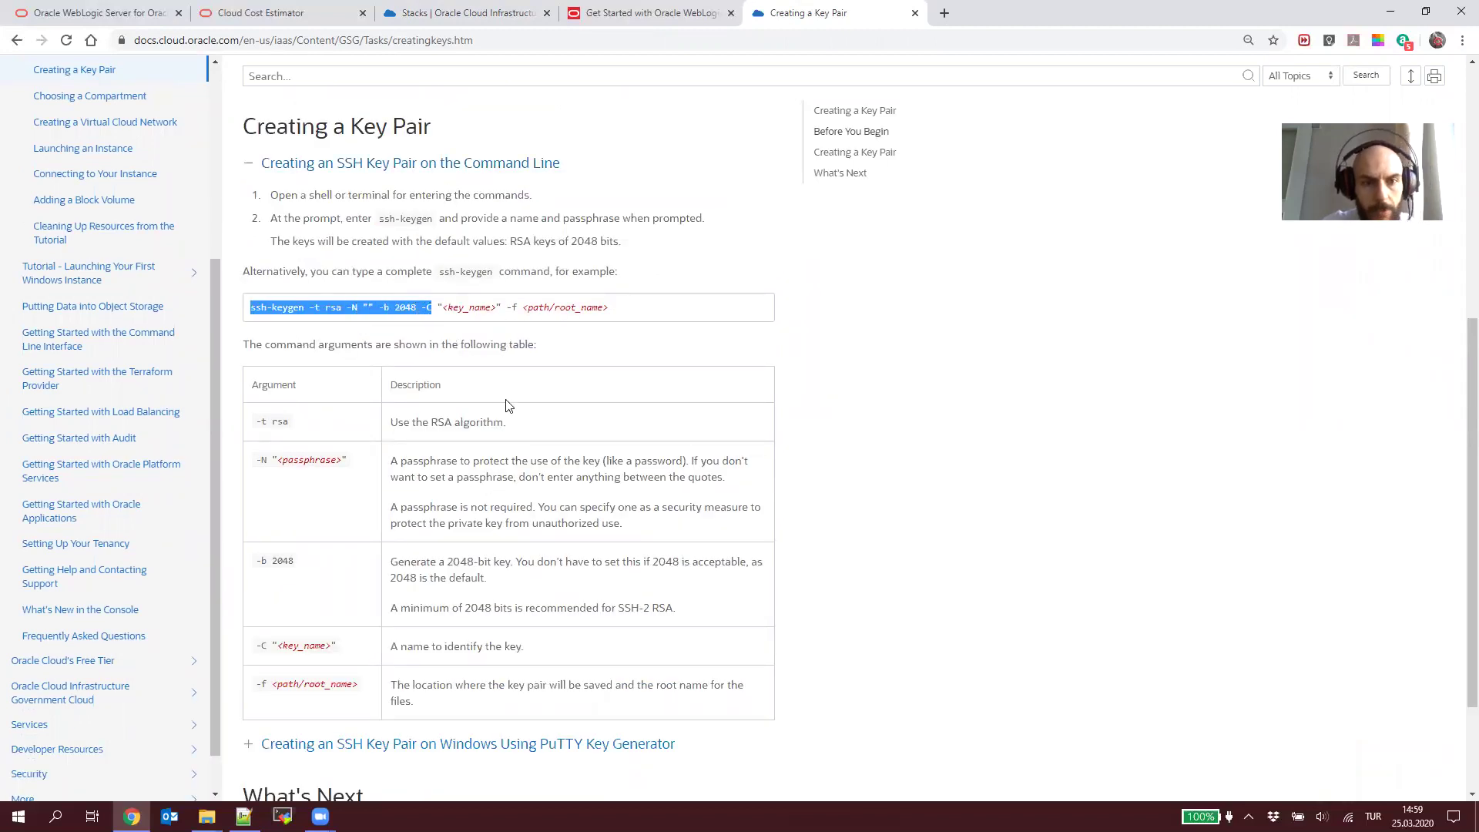
# Step: Run the ssh-keygen command in a cmd console, then close the console
pyautogui.press('super+r')
pyautogui.write('cmd')
pyautogui.press('Return')
pyautogui.hotkey('ctrl', 'v')
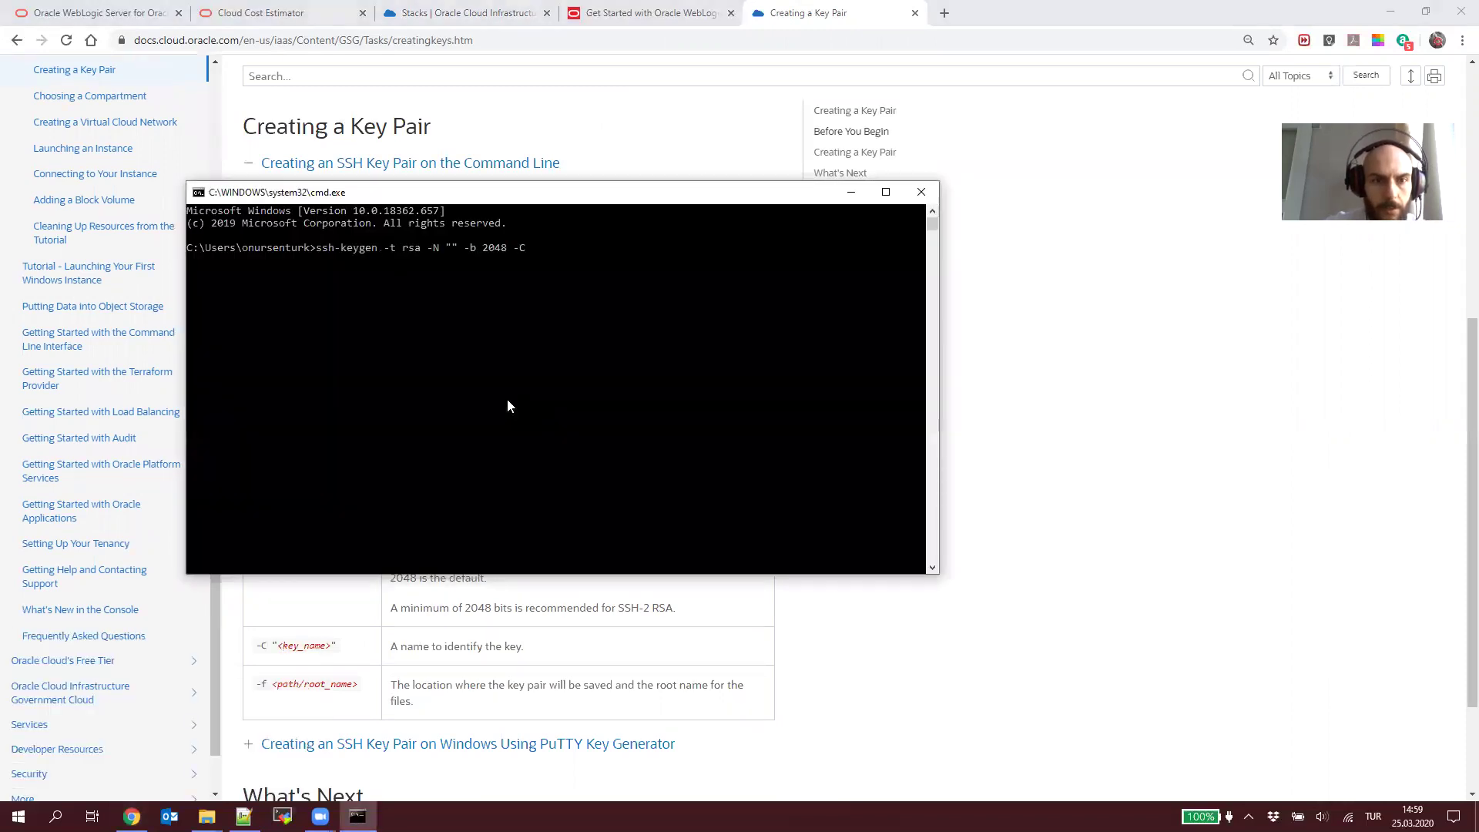
pyautogui.press('Return')
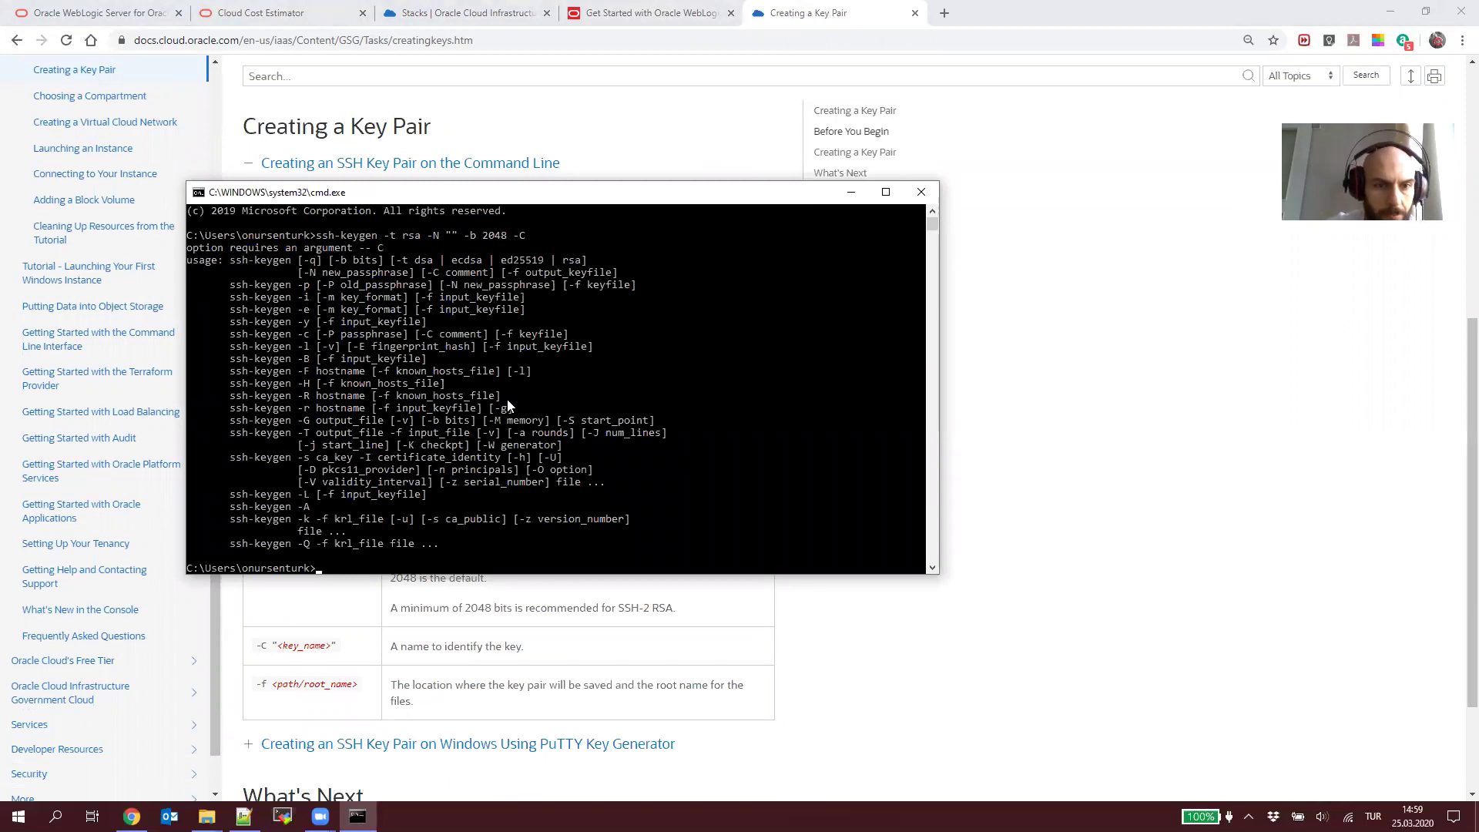
pyautogui.click(919, 196)
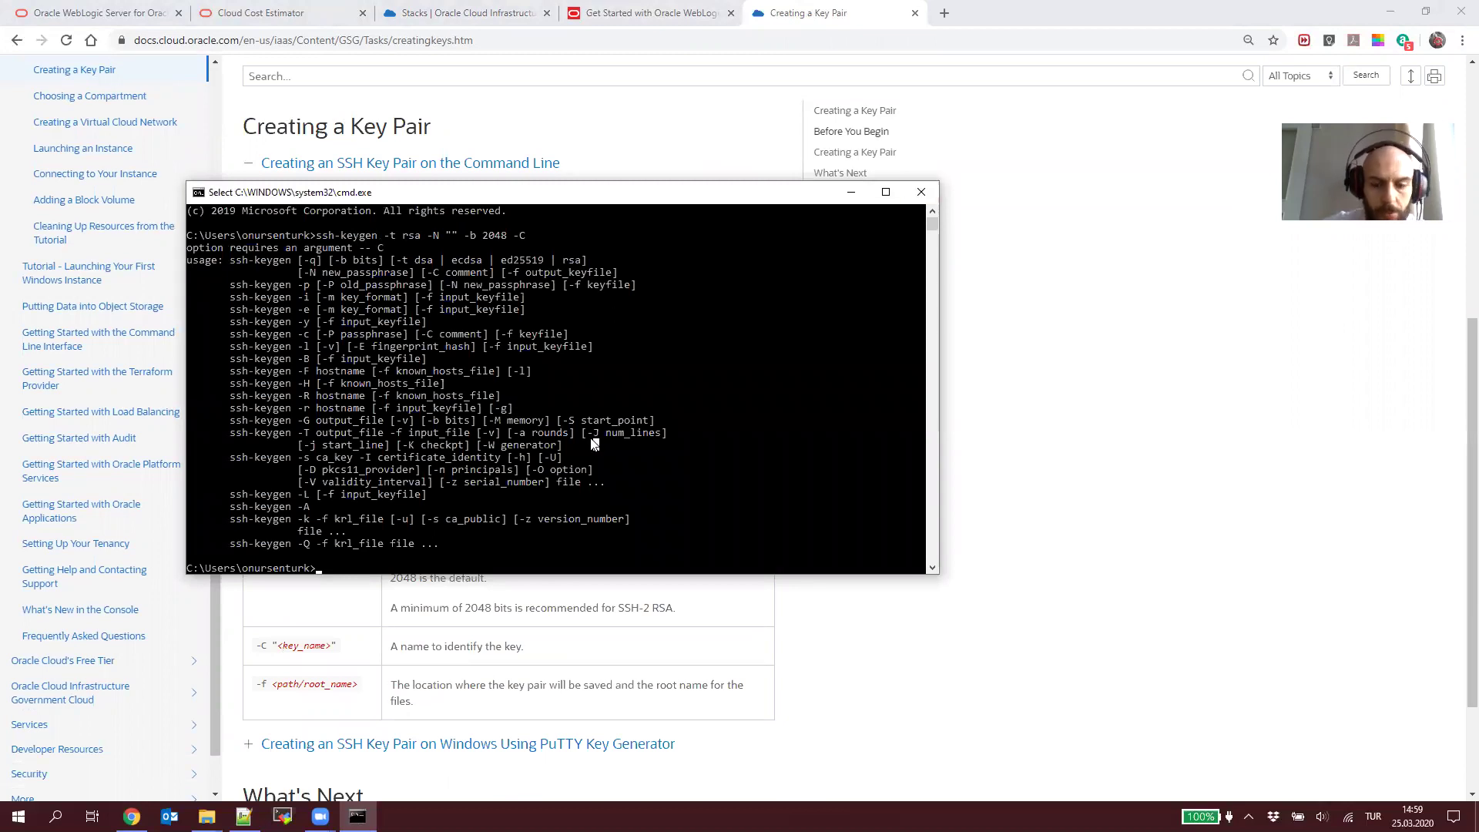
pyautogui.click(647, 14)
# Step: Paste the contents of id_rsa.pub into the stack's SSH Public Key field
pyautogui.hotkey('ctrl', 'shift', 'Tab')
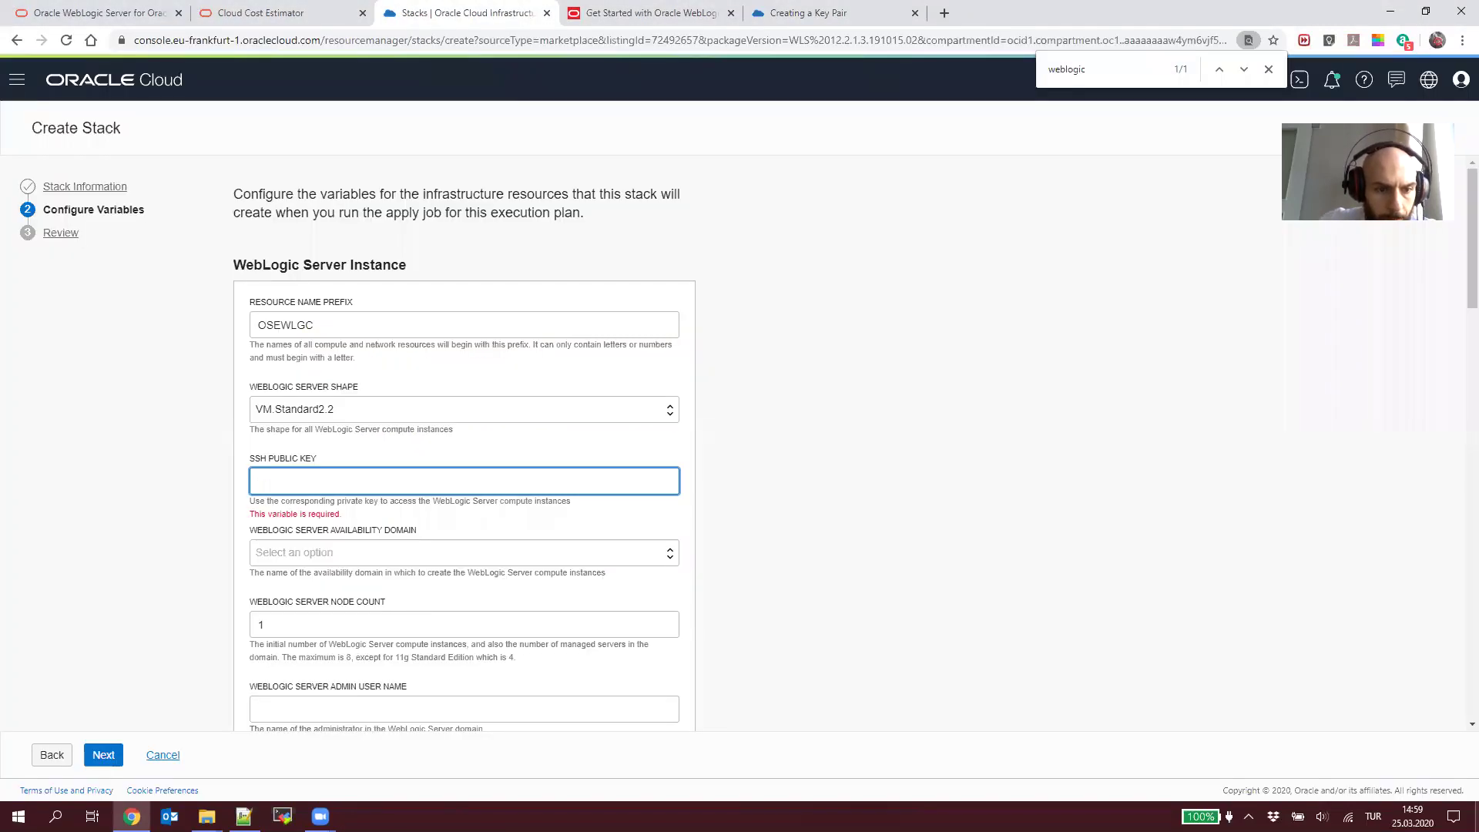
pyautogui.click(243, 816)
pyautogui.click(628, 224)
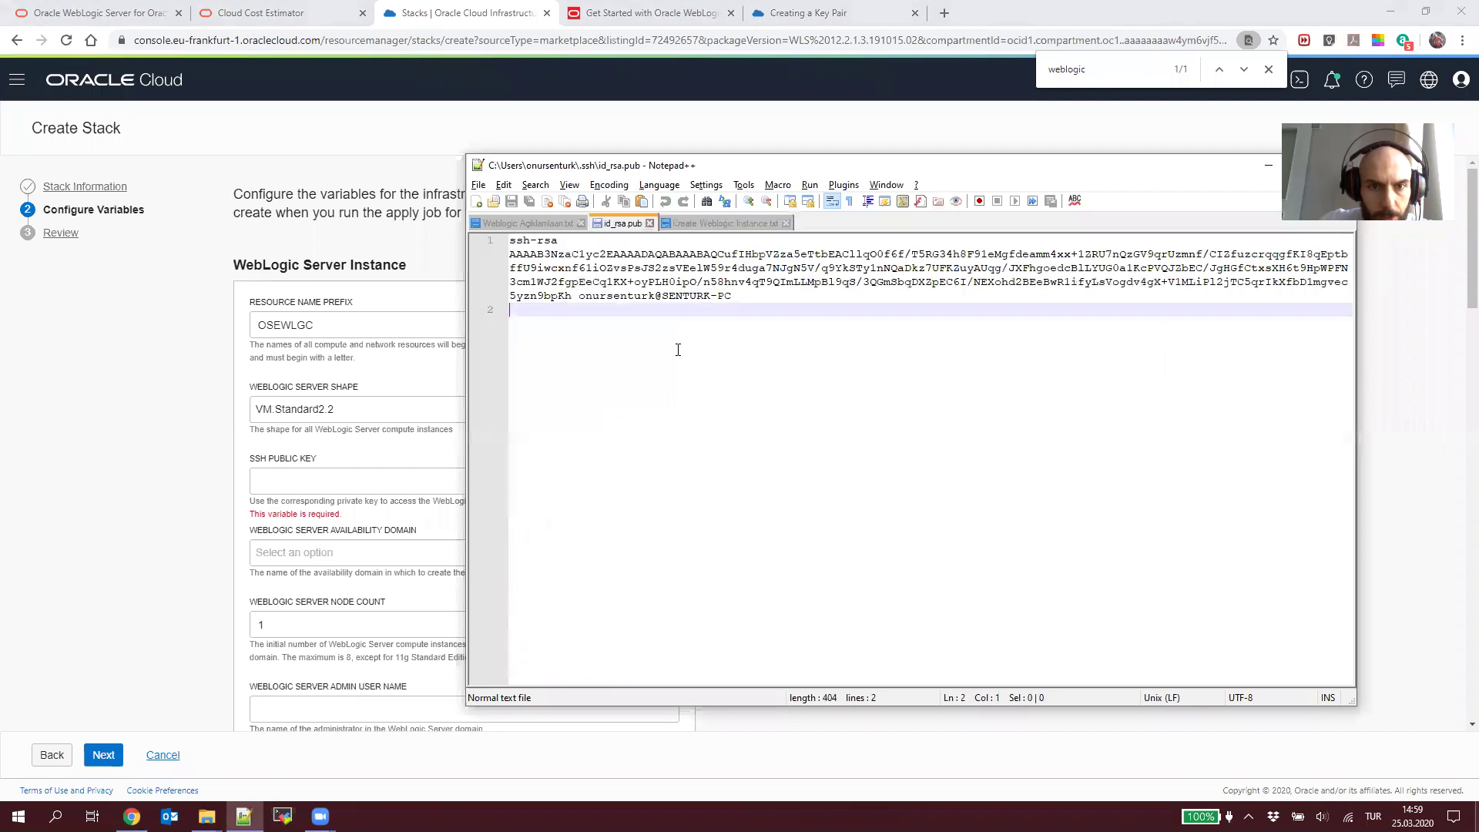
pyautogui.hotkey('ctrl', 'a')
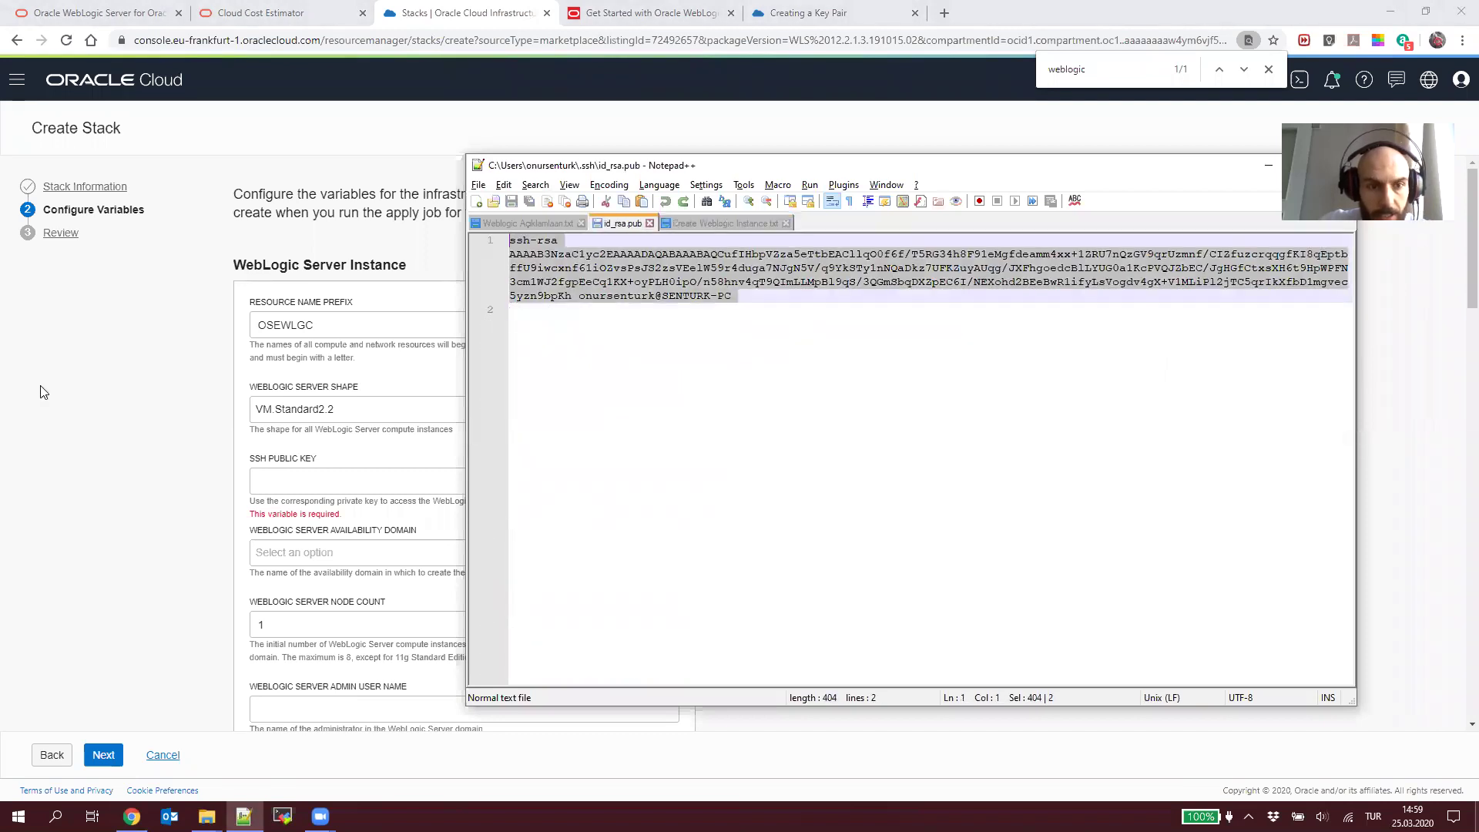
pyautogui.hotkey('ctrl', 'c')
pyautogui.click(44, 392)
pyautogui.click(362, 482)
pyautogui.hotkey('ctrl', 'v')
# Step: Select availability domain CUZa:EU-FRANKFURT-1-AD-1 and edit the server node count
pyautogui.click(476, 555)
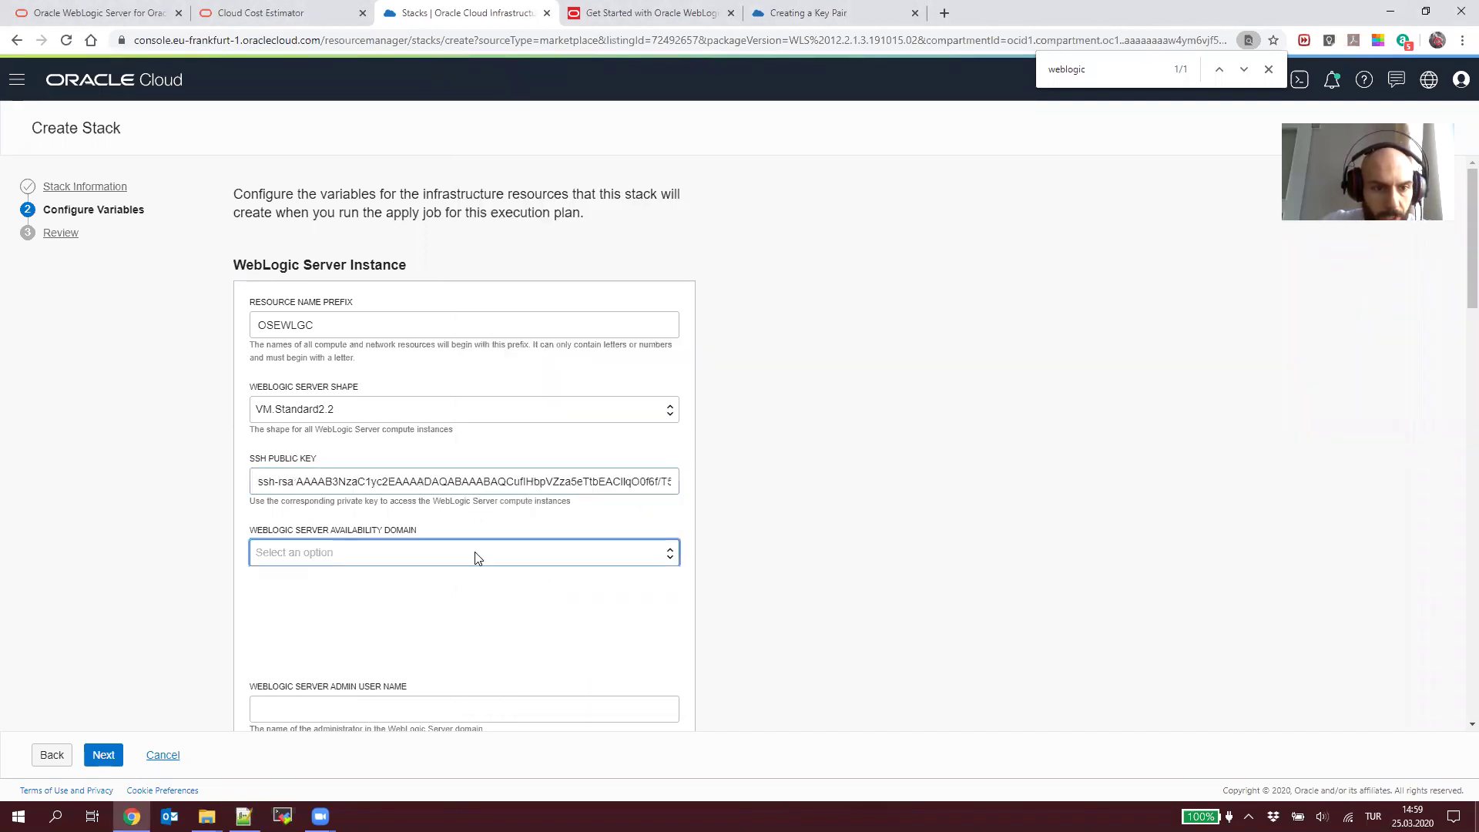
pyautogui.click(462, 598)
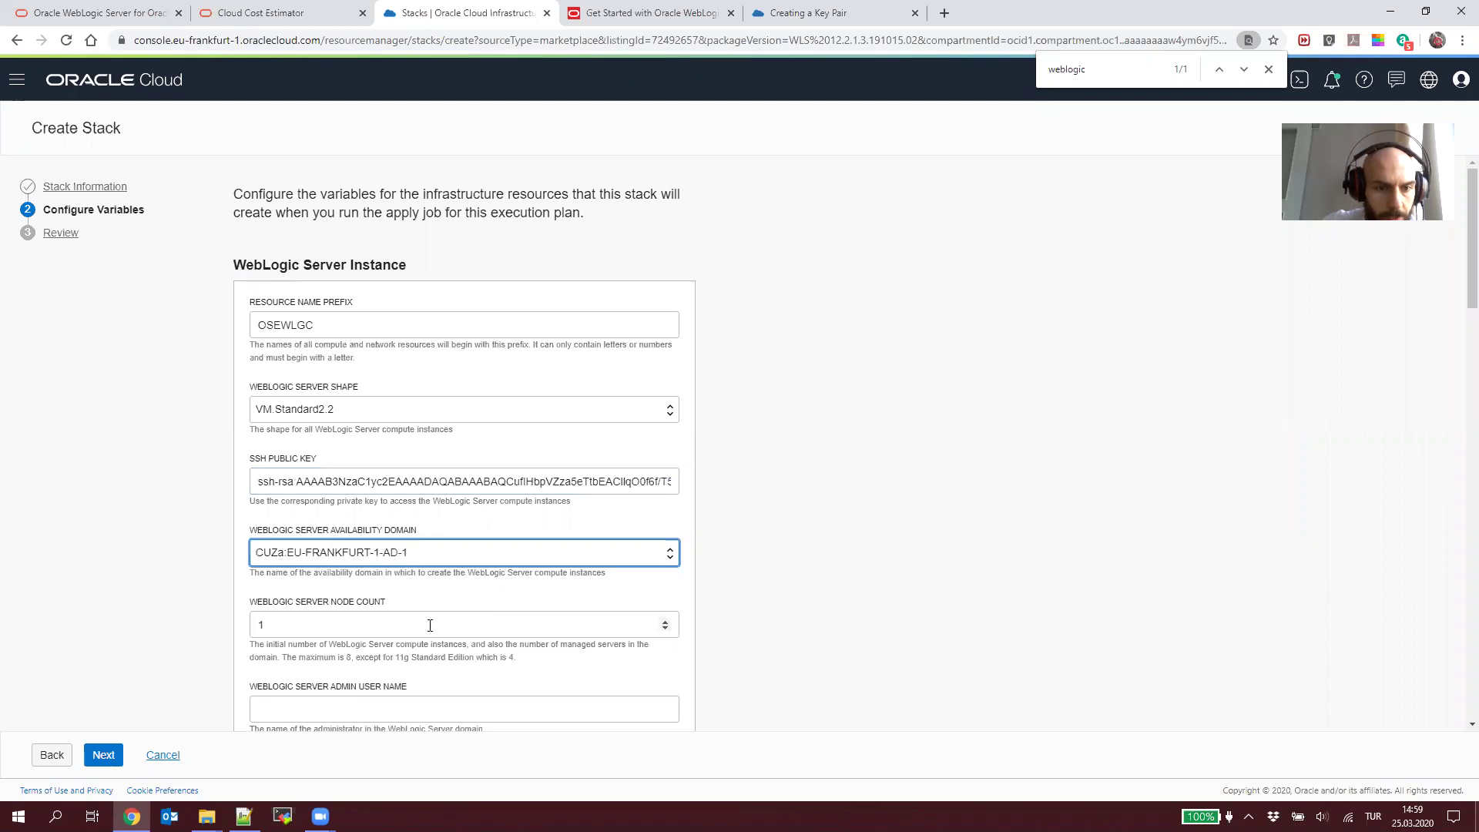
pyautogui.click(613, 628)
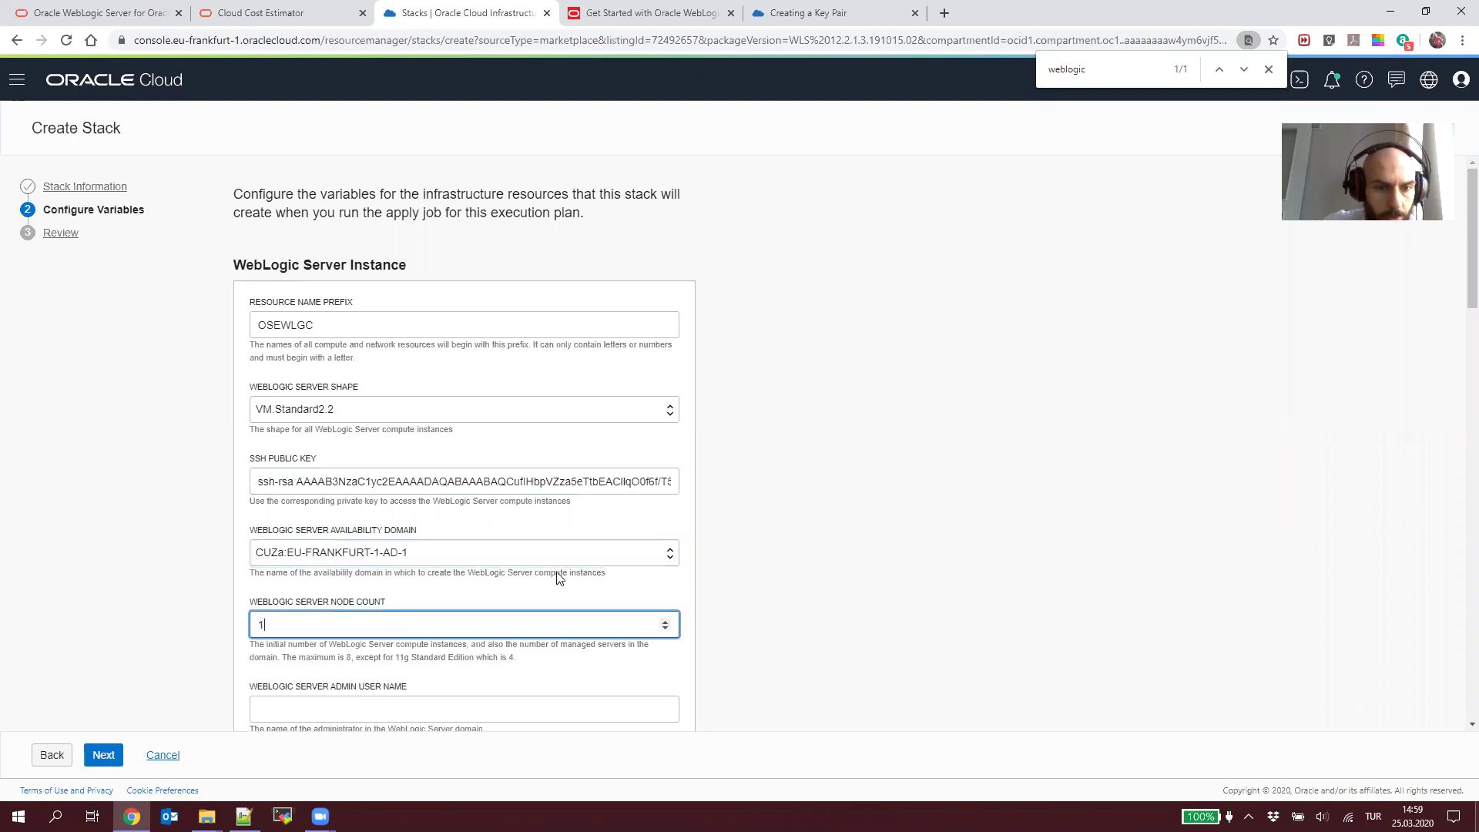
pyautogui.scroll(-2, 554, 574)
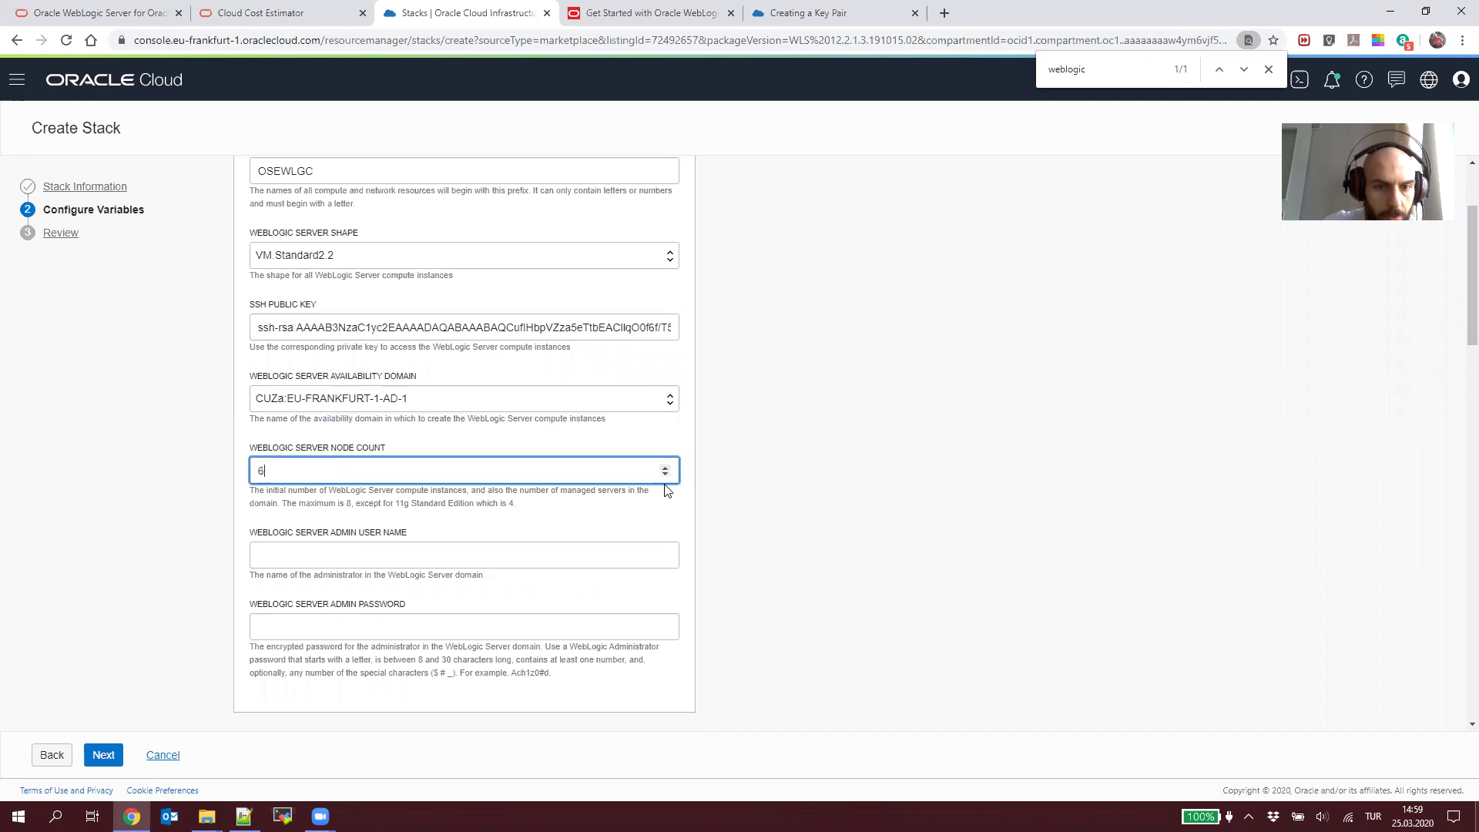
# Step: Enter weblogic as the WebLogic Server admin user name
pyautogui.click(548, 556)
pyautogui.write('weblogic')
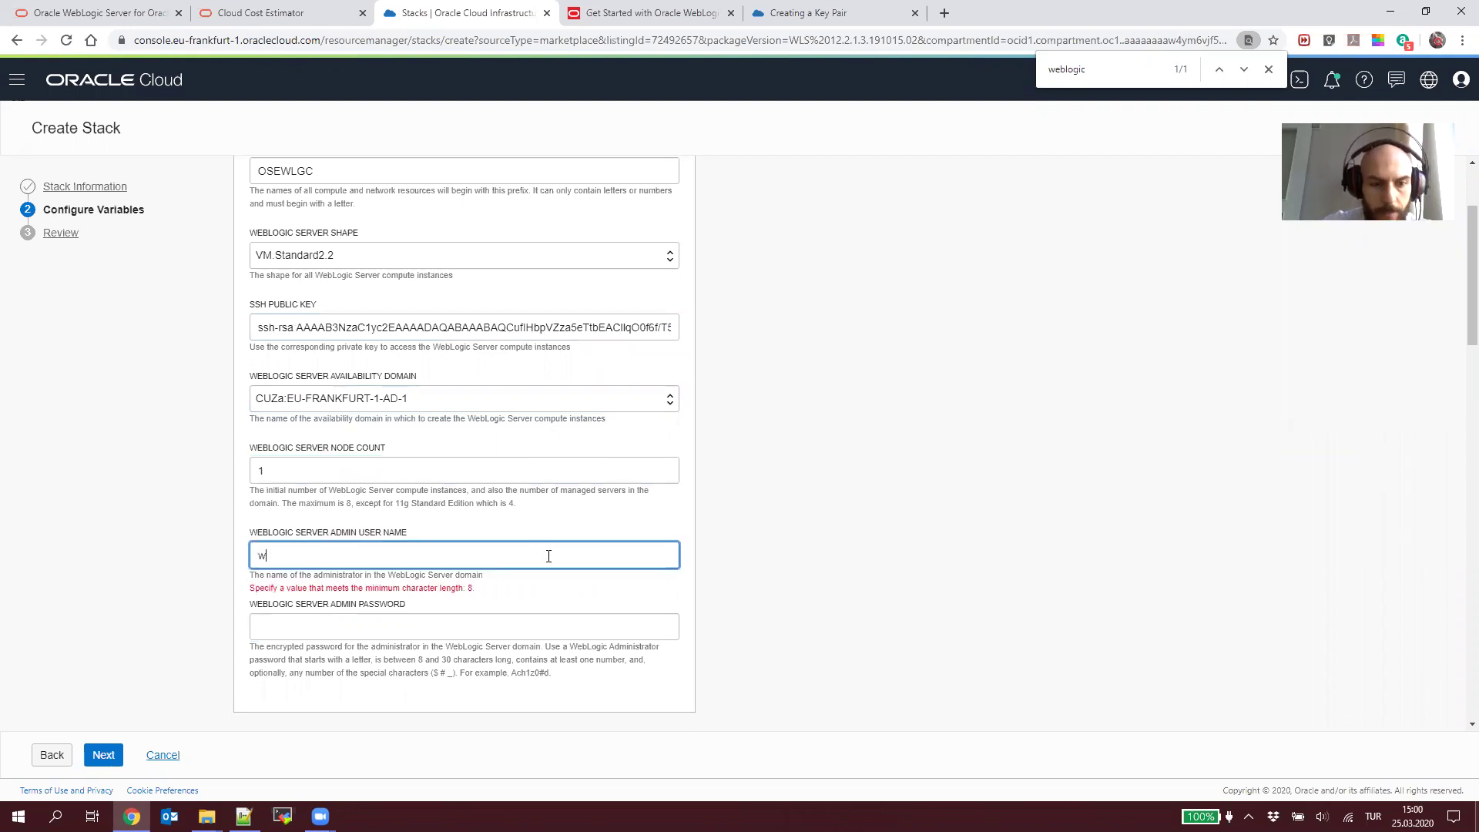
pyautogui.doubleClick(282, 556)
pyautogui.click(399, 556)
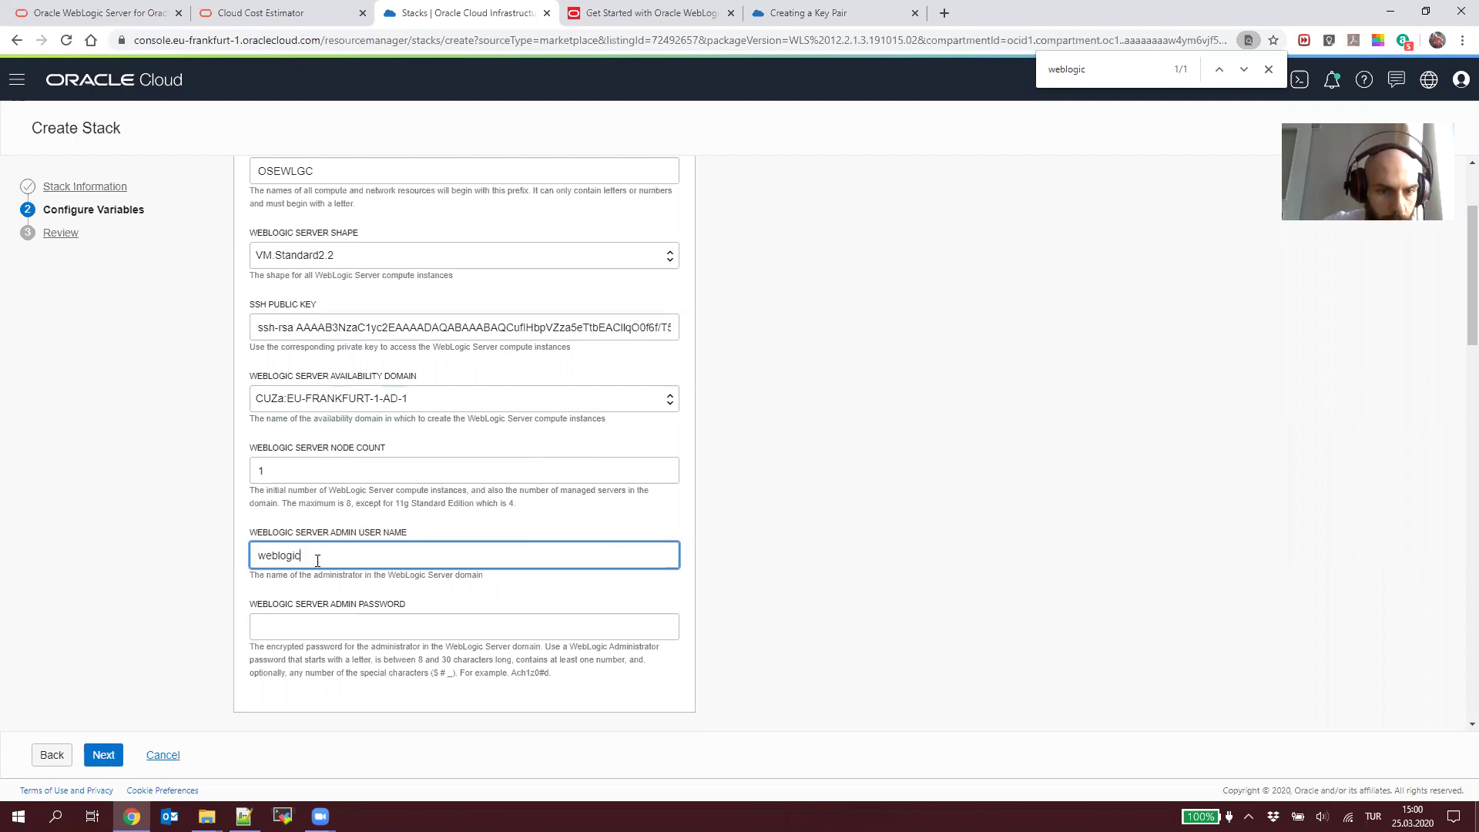
pyautogui.click(306, 632)
# Step: Paste the encrypted password from the Create Weblogic Instance notes into the admin password field
pyautogui.hotkey('alt', 'Tab')
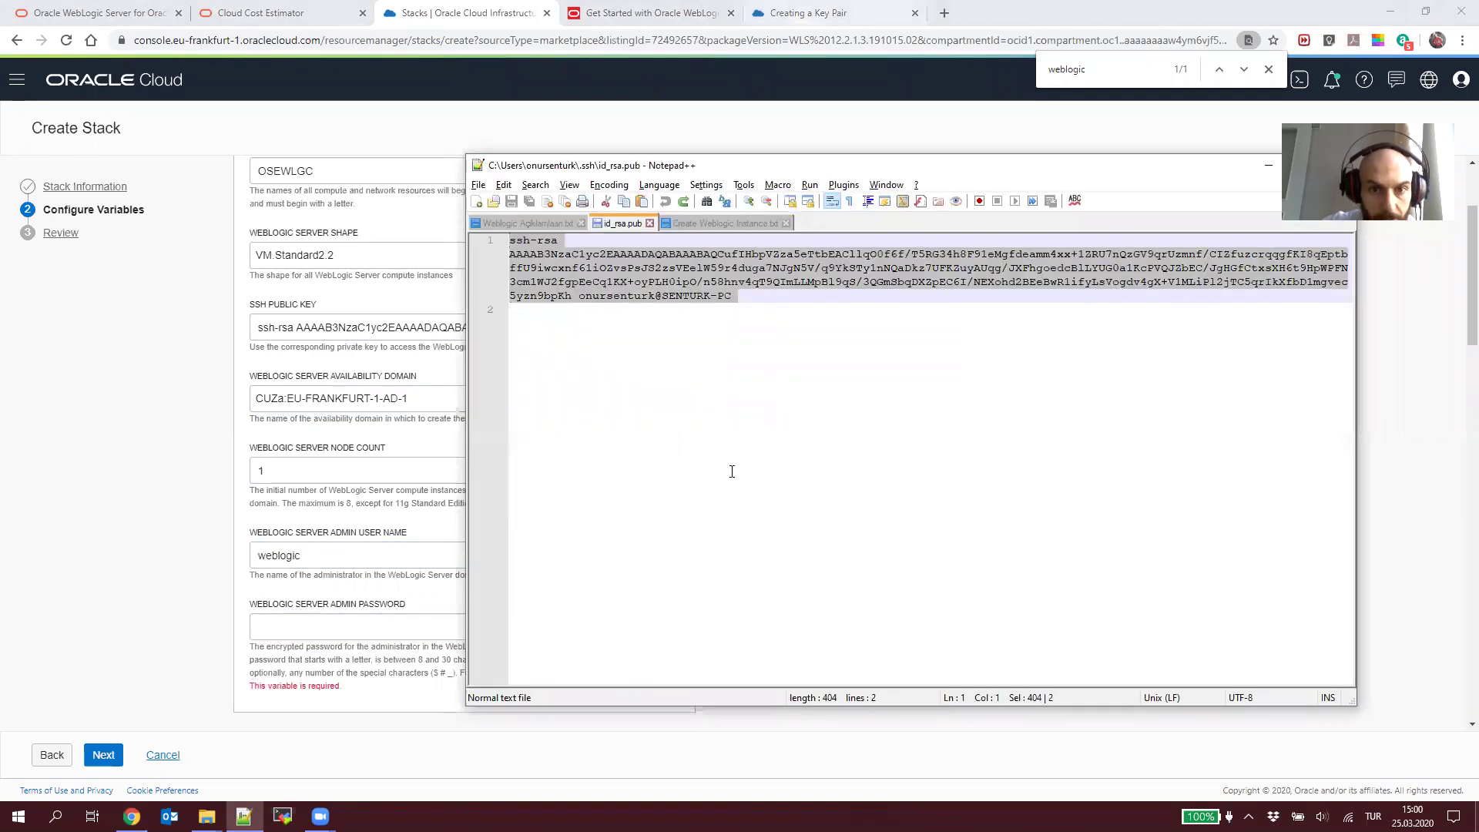
pyautogui.click(732, 223)
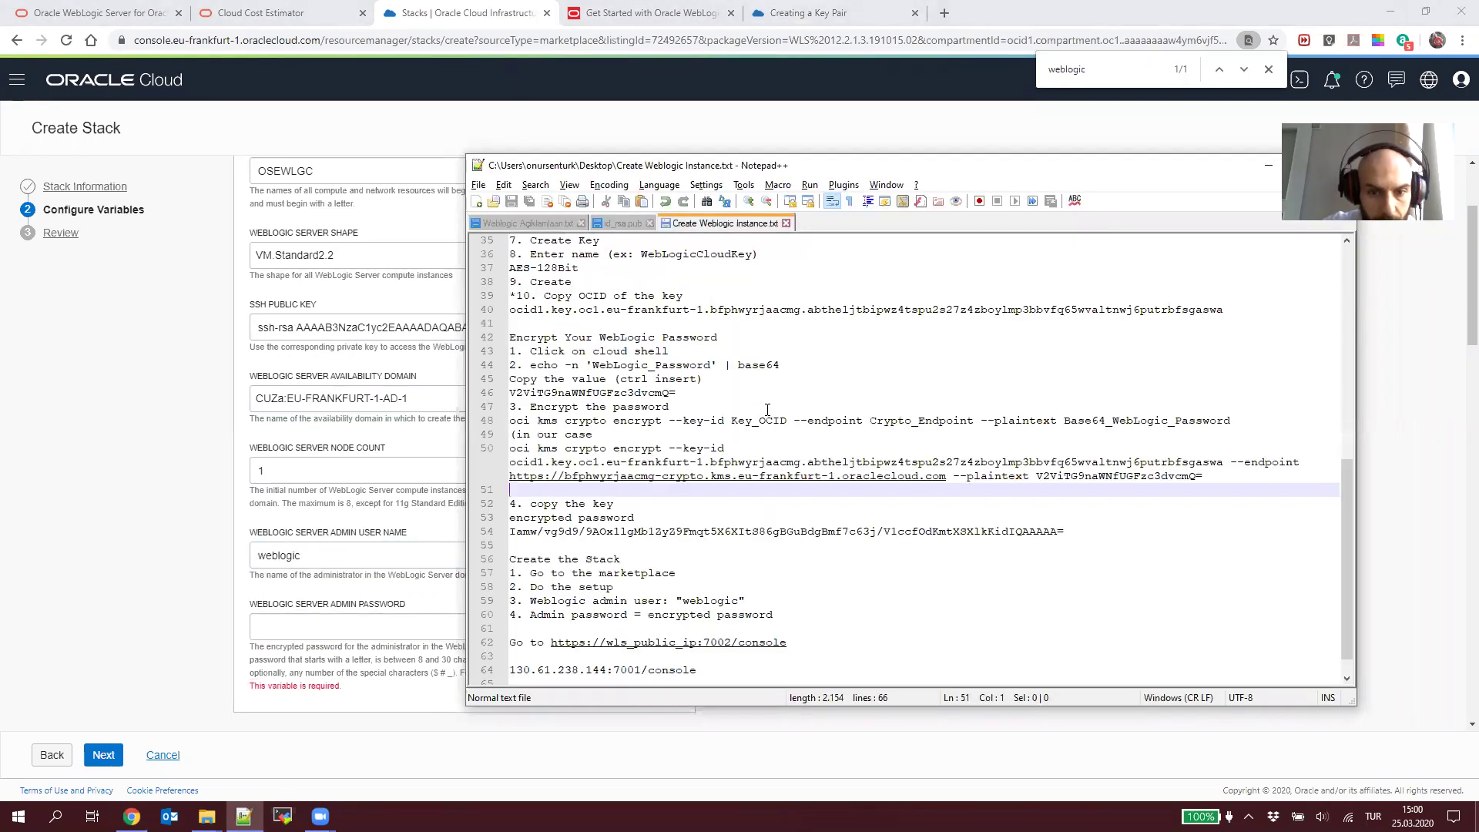
pyautogui.click(712, 617)
pyautogui.click(586, 517)
pyautogui.tripleClick(558, 533)
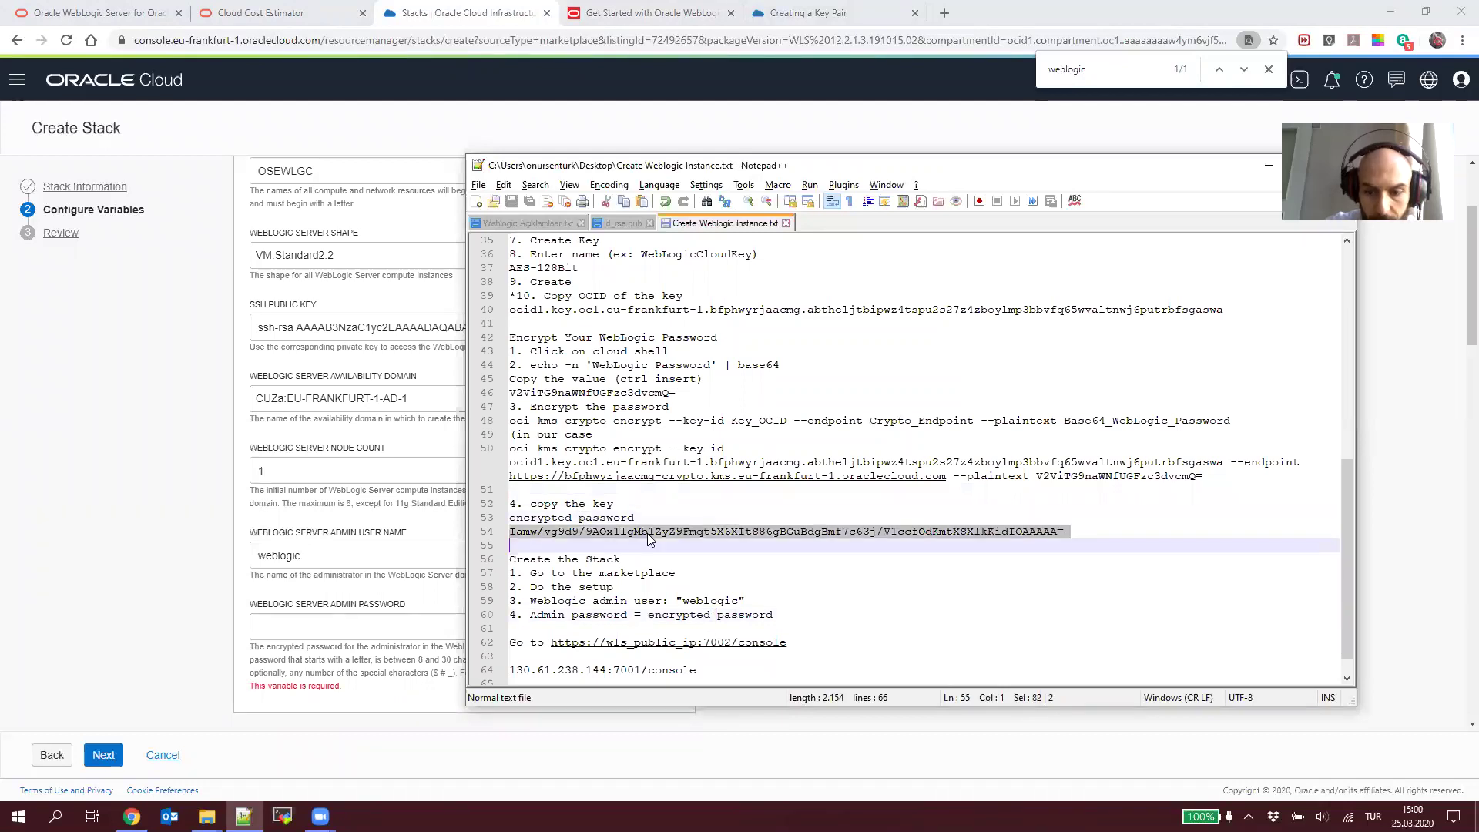
pyautogui.hotkey('shift', 'Left')
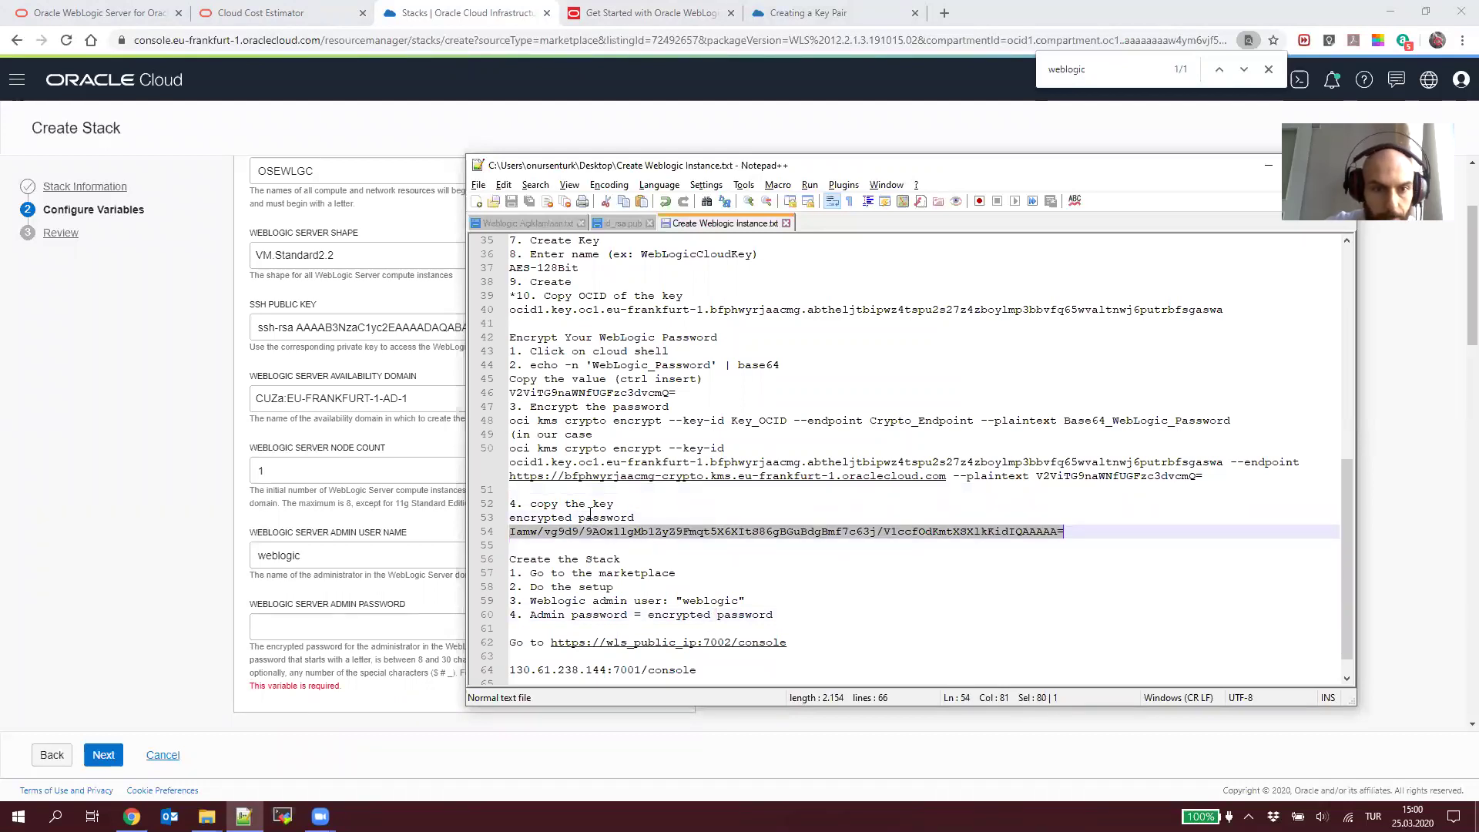
pyautogui.click(366, 627)
pyautogui.hotkey('ctrl', 'v')
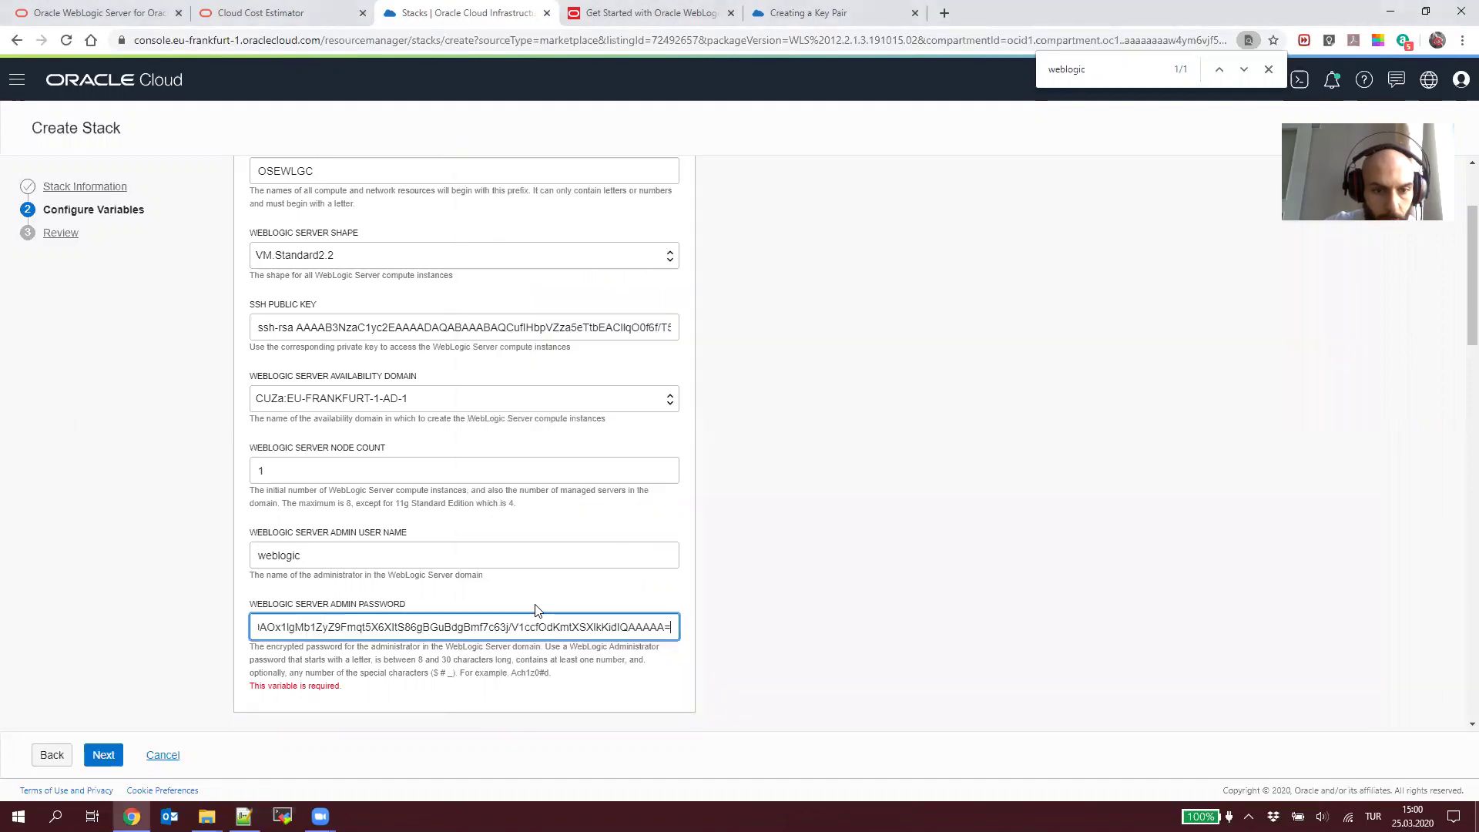
pyautogui.scroll(-4, 308, 604)
pyautogui.scroll(-2, 322, 520)
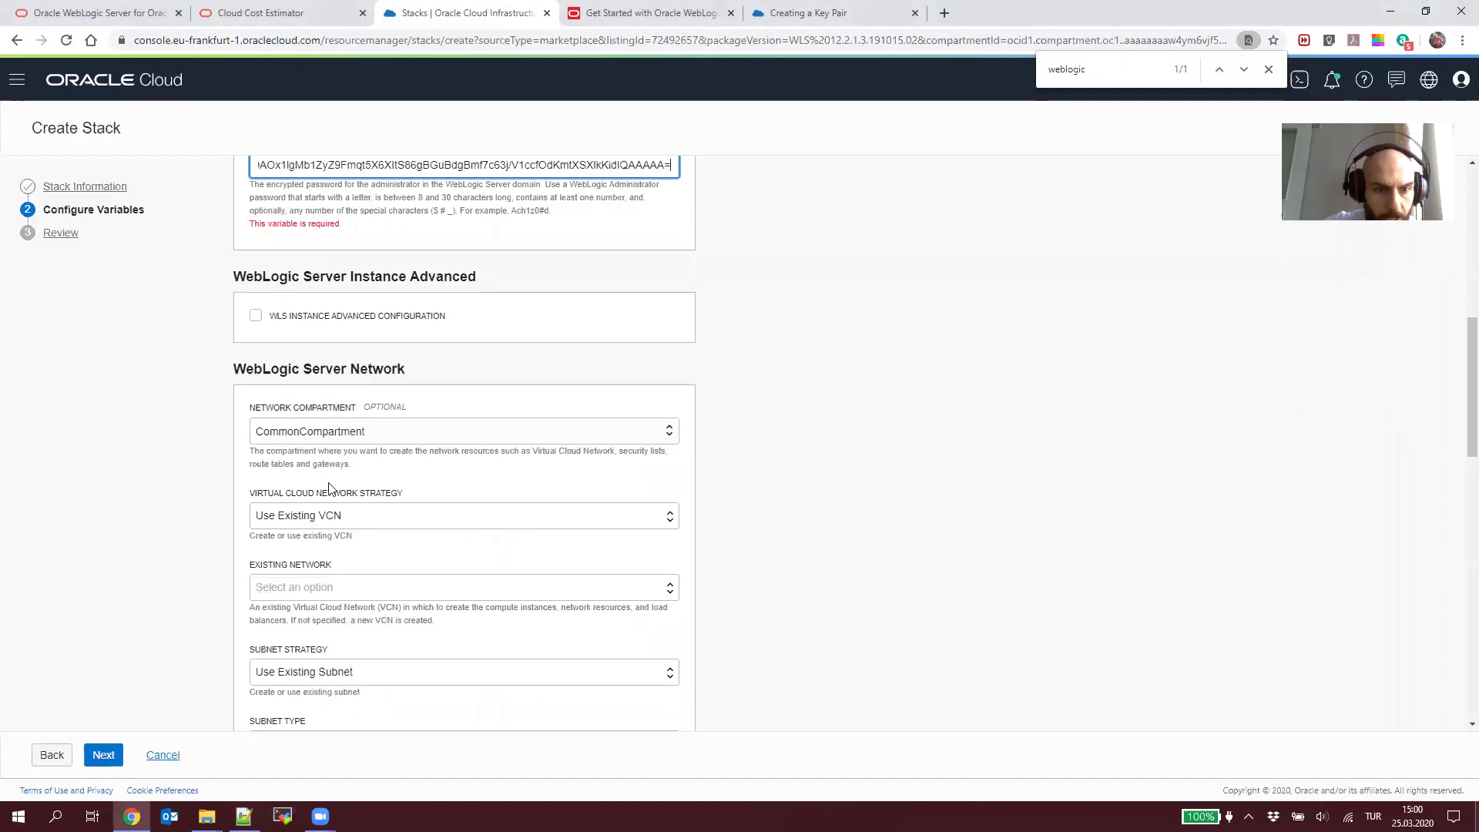
pyautogui.click(315, 519)
pyautogui.click(322, 593)
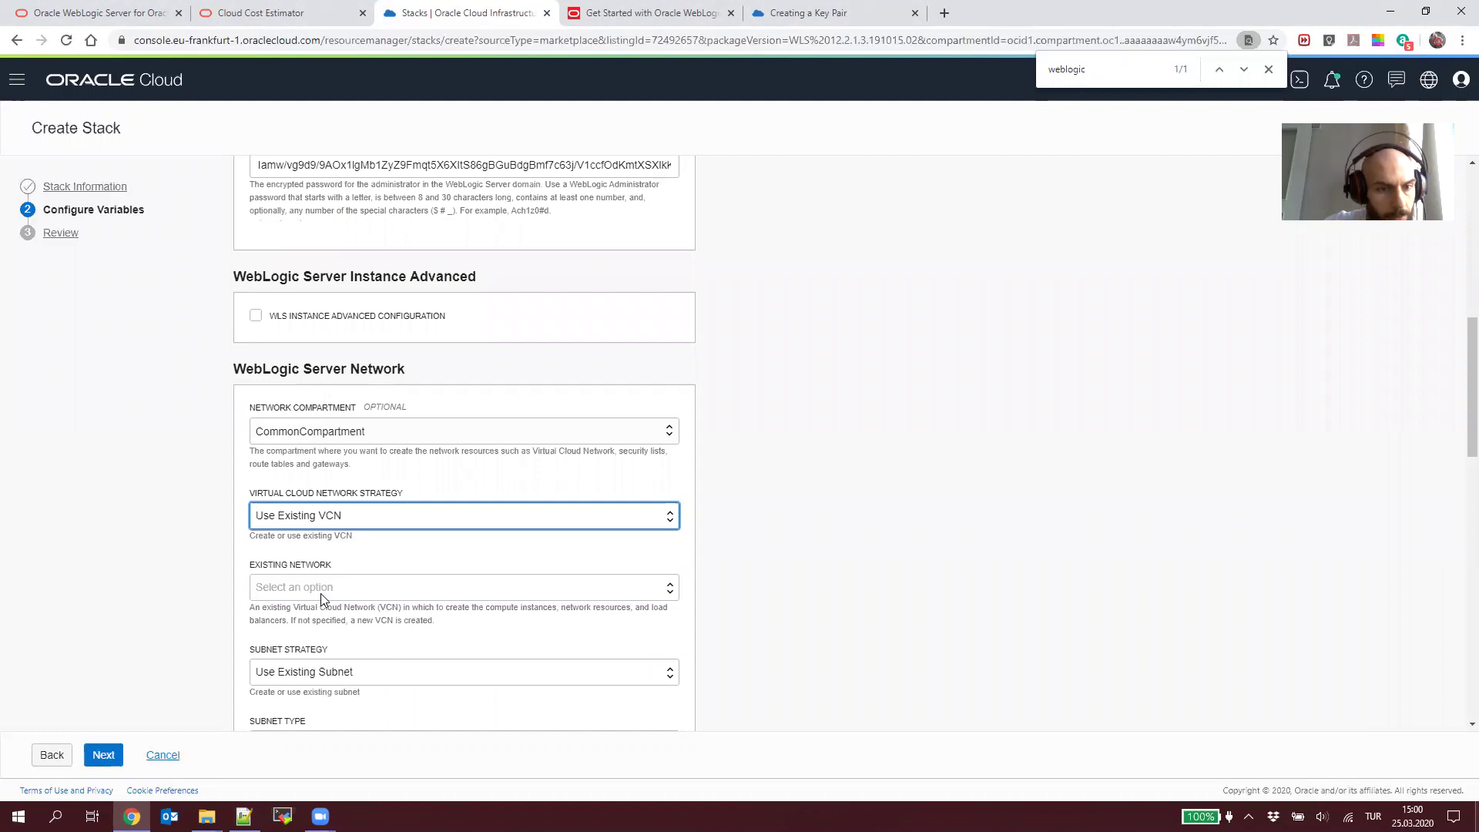
pyautogui.click(333, 591)
pyautogui.click(325, 633)
pyautogui.click(339, 516)
pyautogui.click(331, 570)
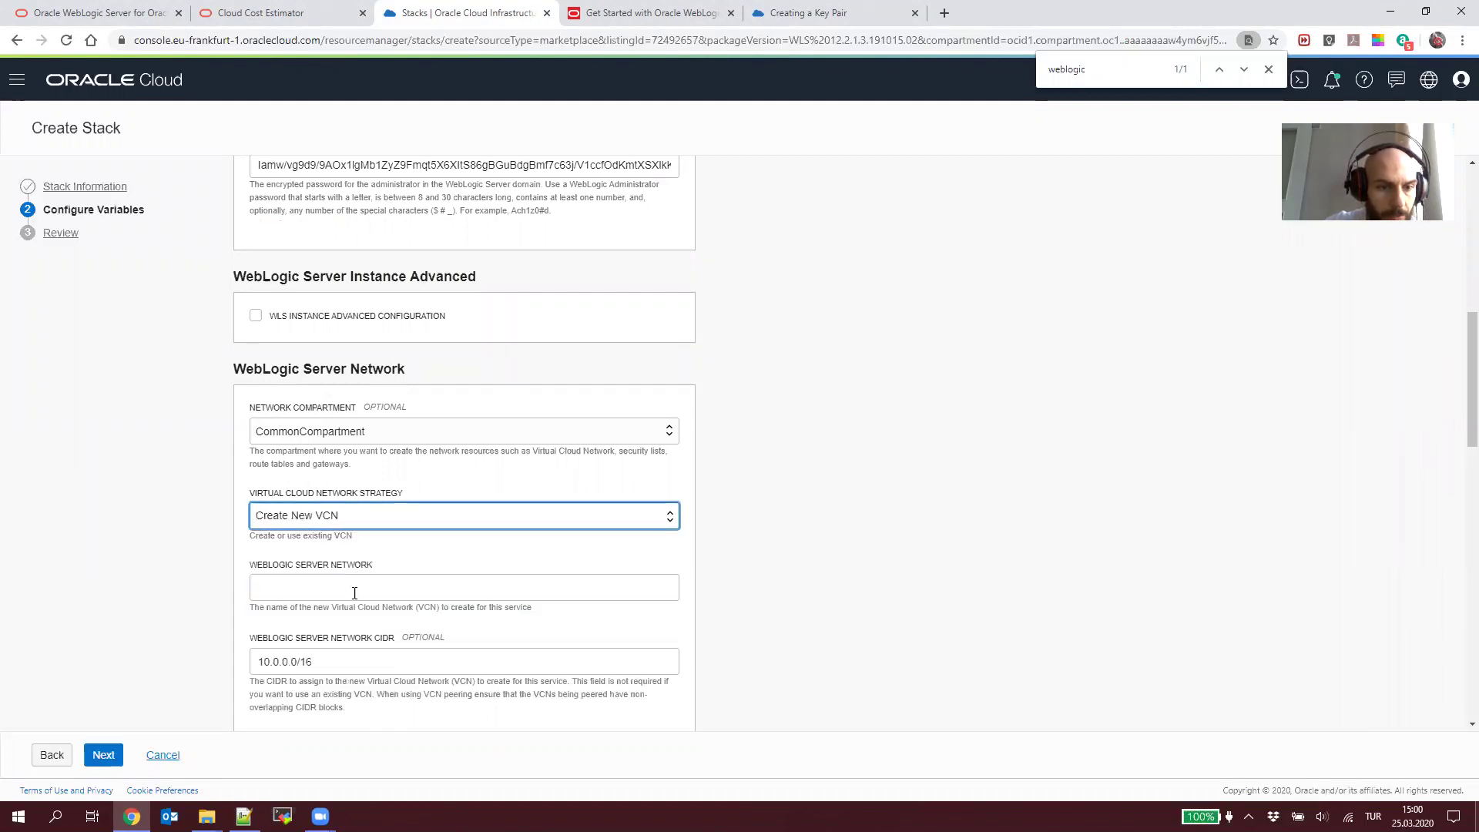
pyautogui.click(378, 514)
pyautogui.click(361, 588)
pyautogui.click(389, 590)
pyautogui.click(376, 636)
# Step: Choose Public Subnet (Regional) for WebLogic Server and keep No Database as the database strategy
pyautogui.scroll(-2, 404, 574)
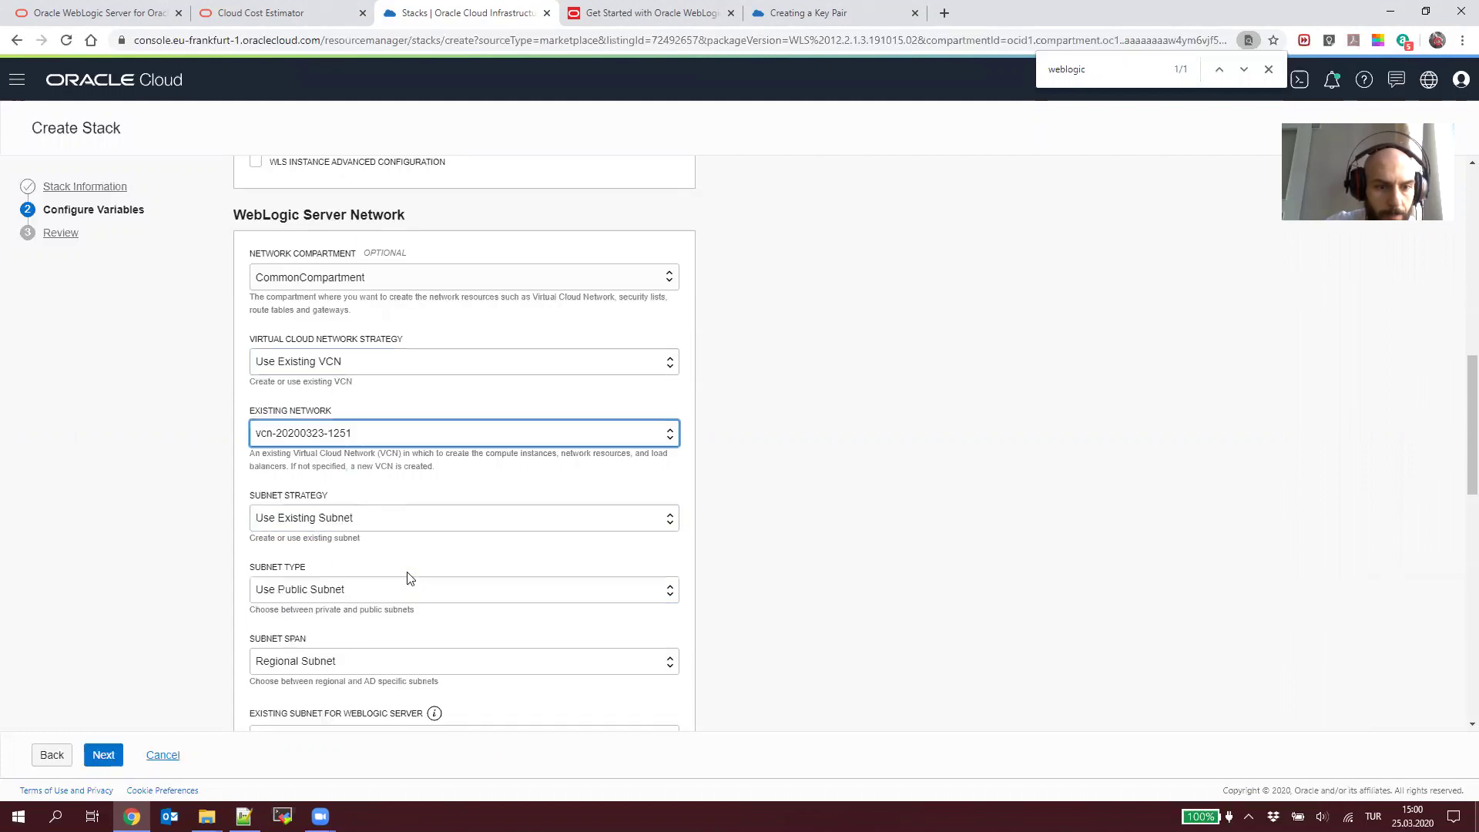
pyautogui.scroll(-3, 347, 558)
pyautogui.click(356, 509)
pyautogui.click(379, 583)
pyautogui.scroll(-4, 393, 578)
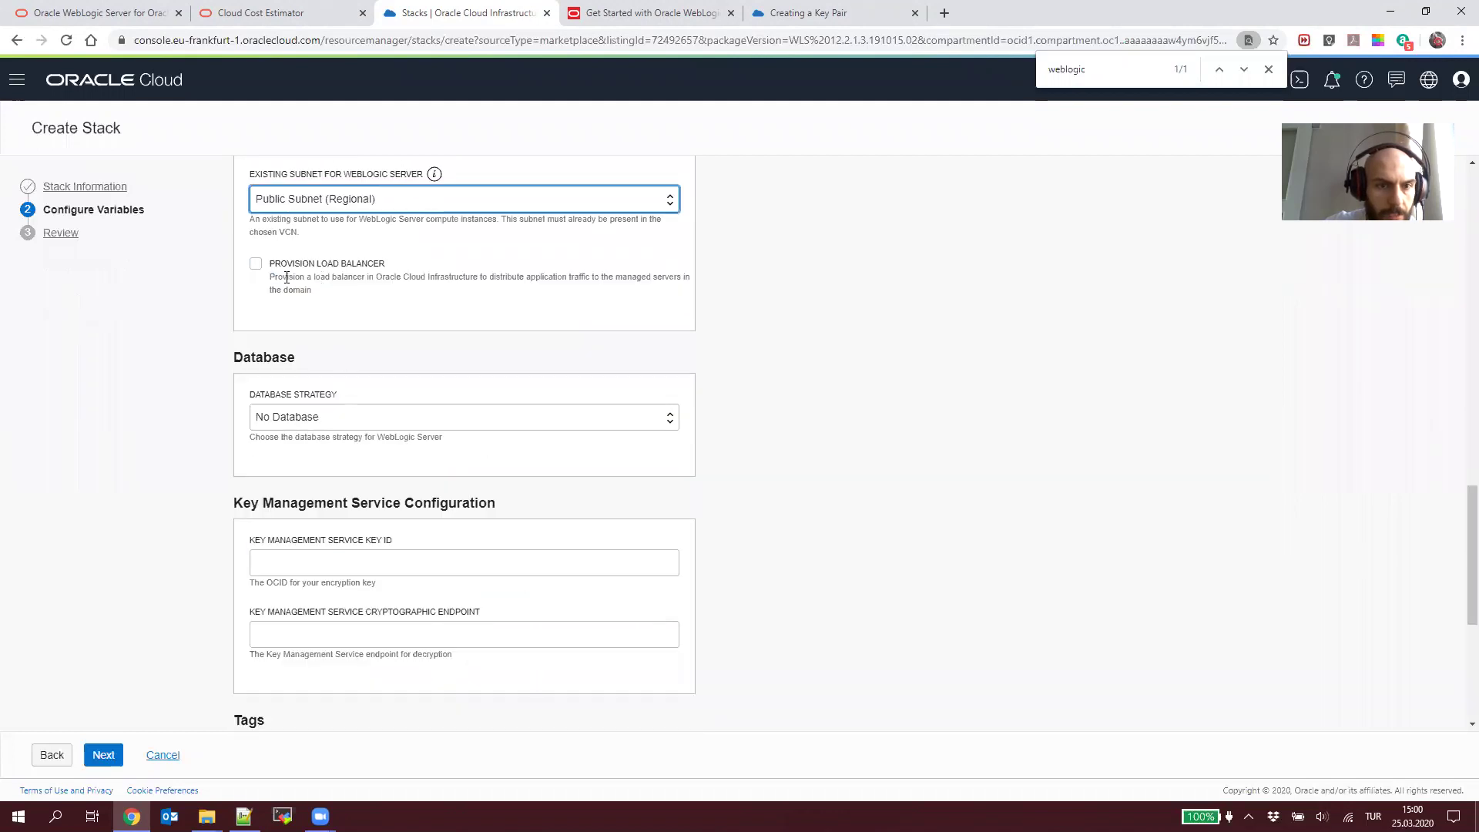
pyautogui.click(344, 423)
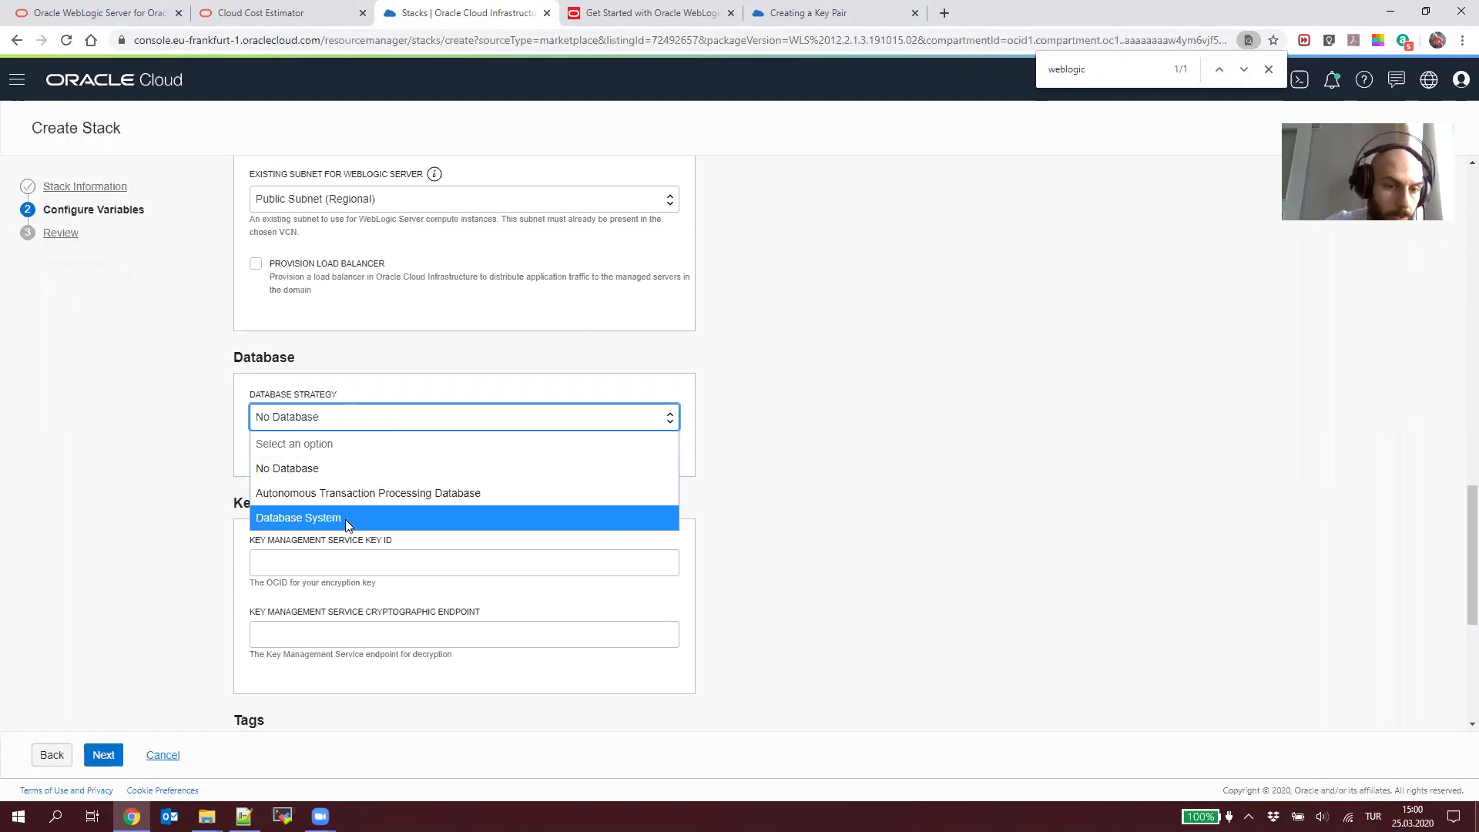
pyautogui.click(360, 471)
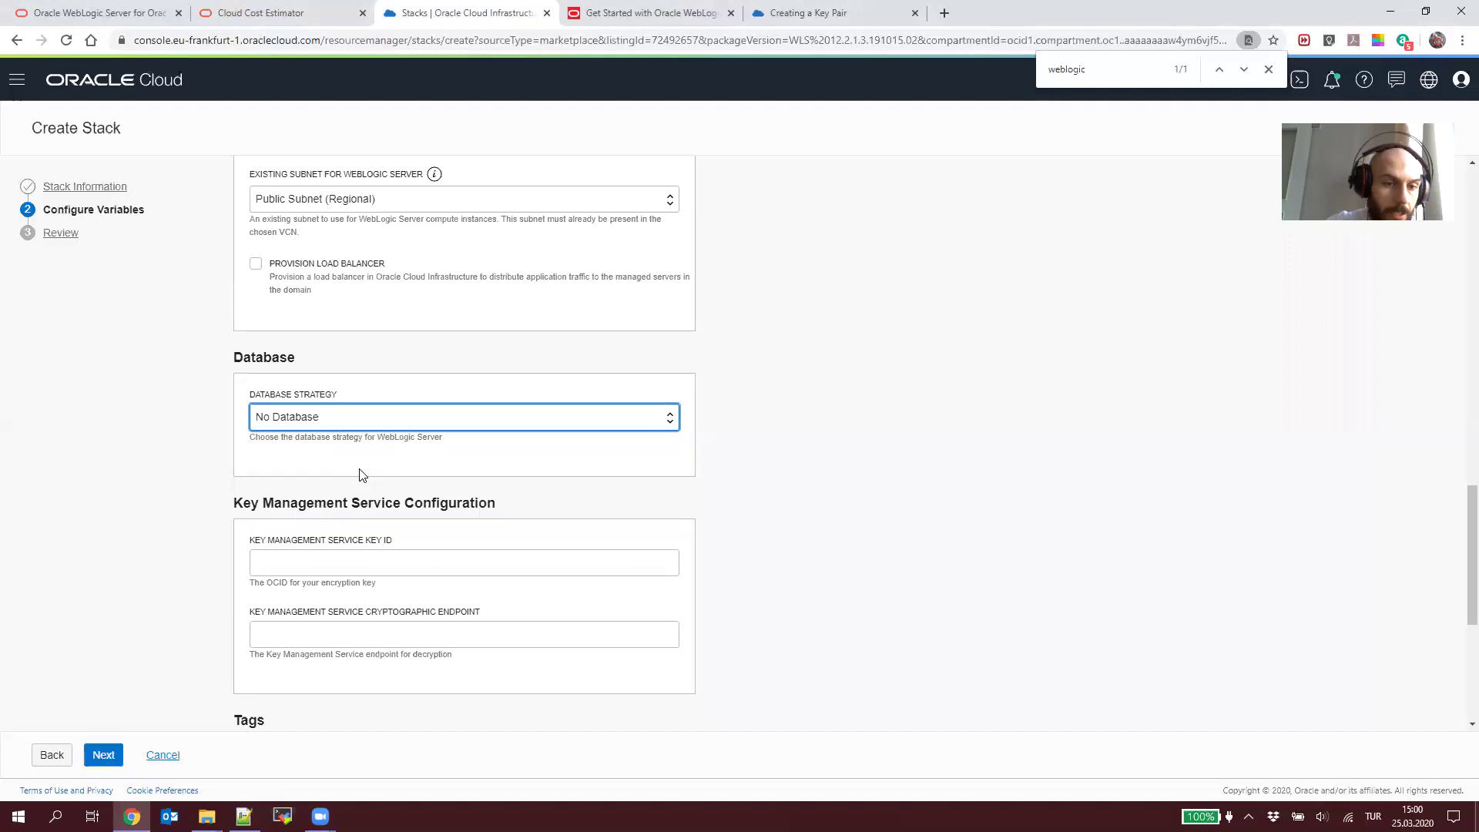
pyautogui.click(365, 473)
# Step: Start filling in the key management key ID, checking the setup notes file
pyautogui.scroll(-1, 373, 484)
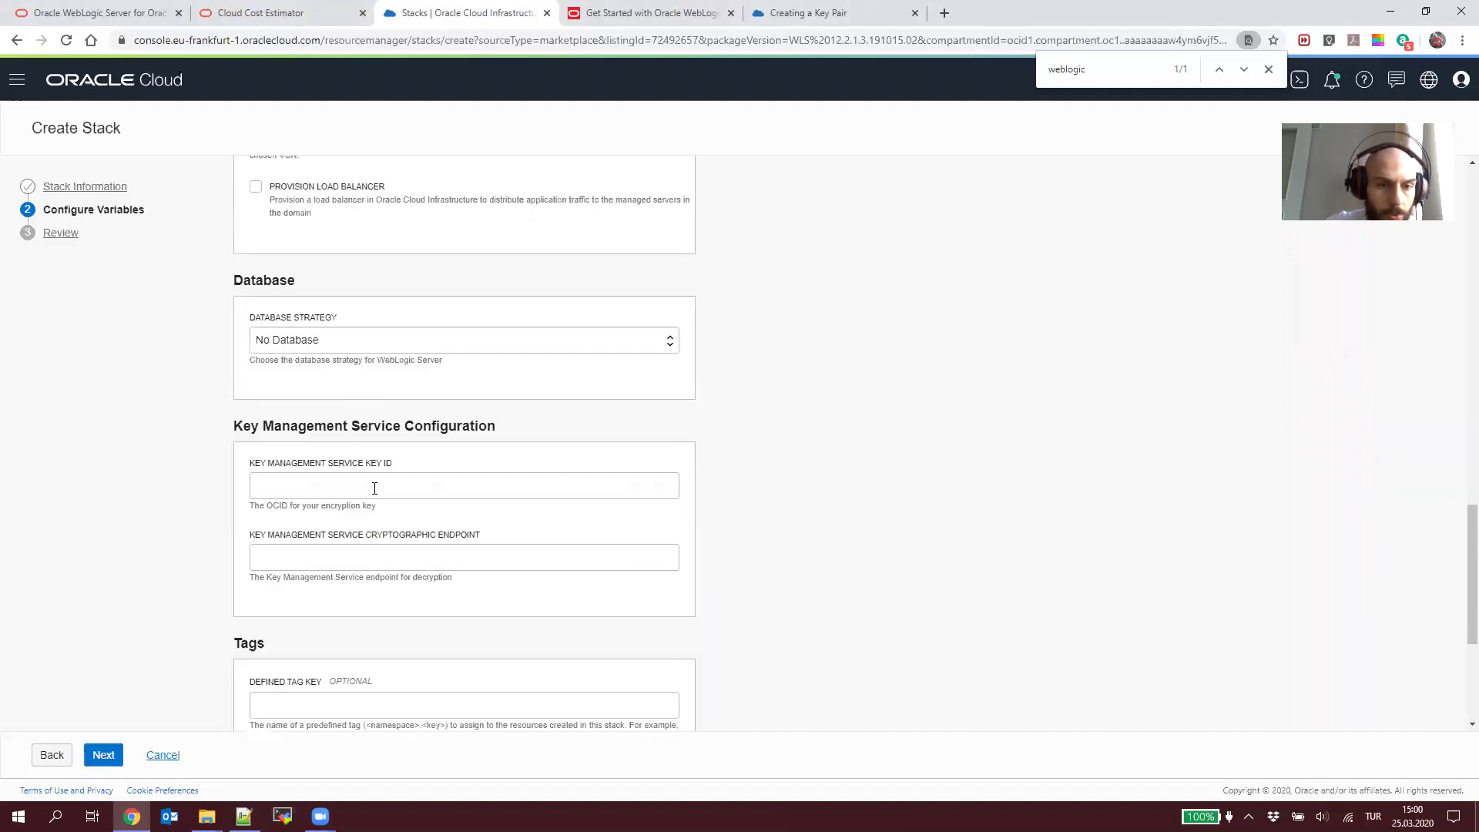
pyautogui.click(376, 488)
pyautogui.hotkey('alt', 'Tab')
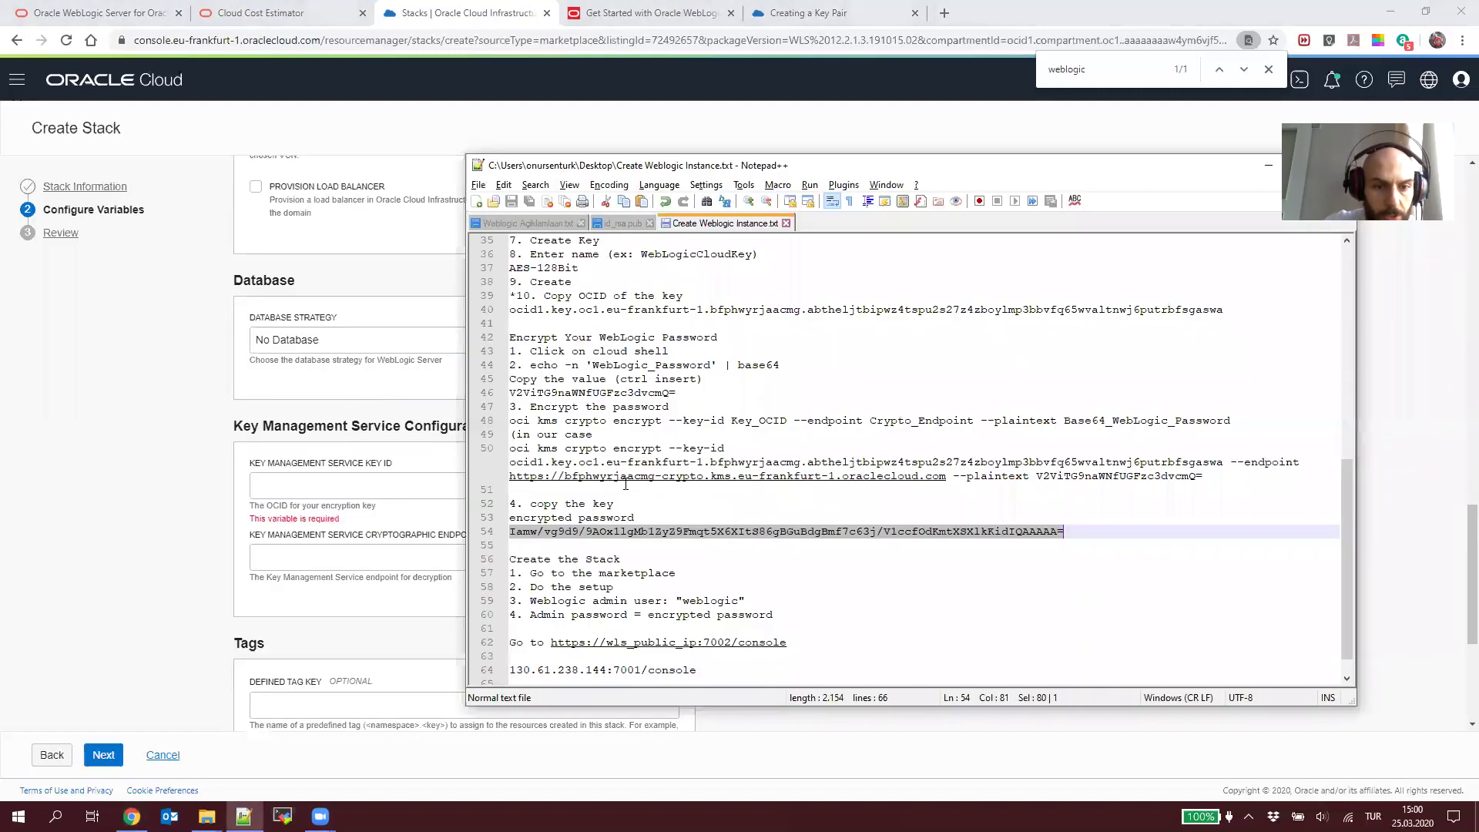
pyautogui.click(292, 489)
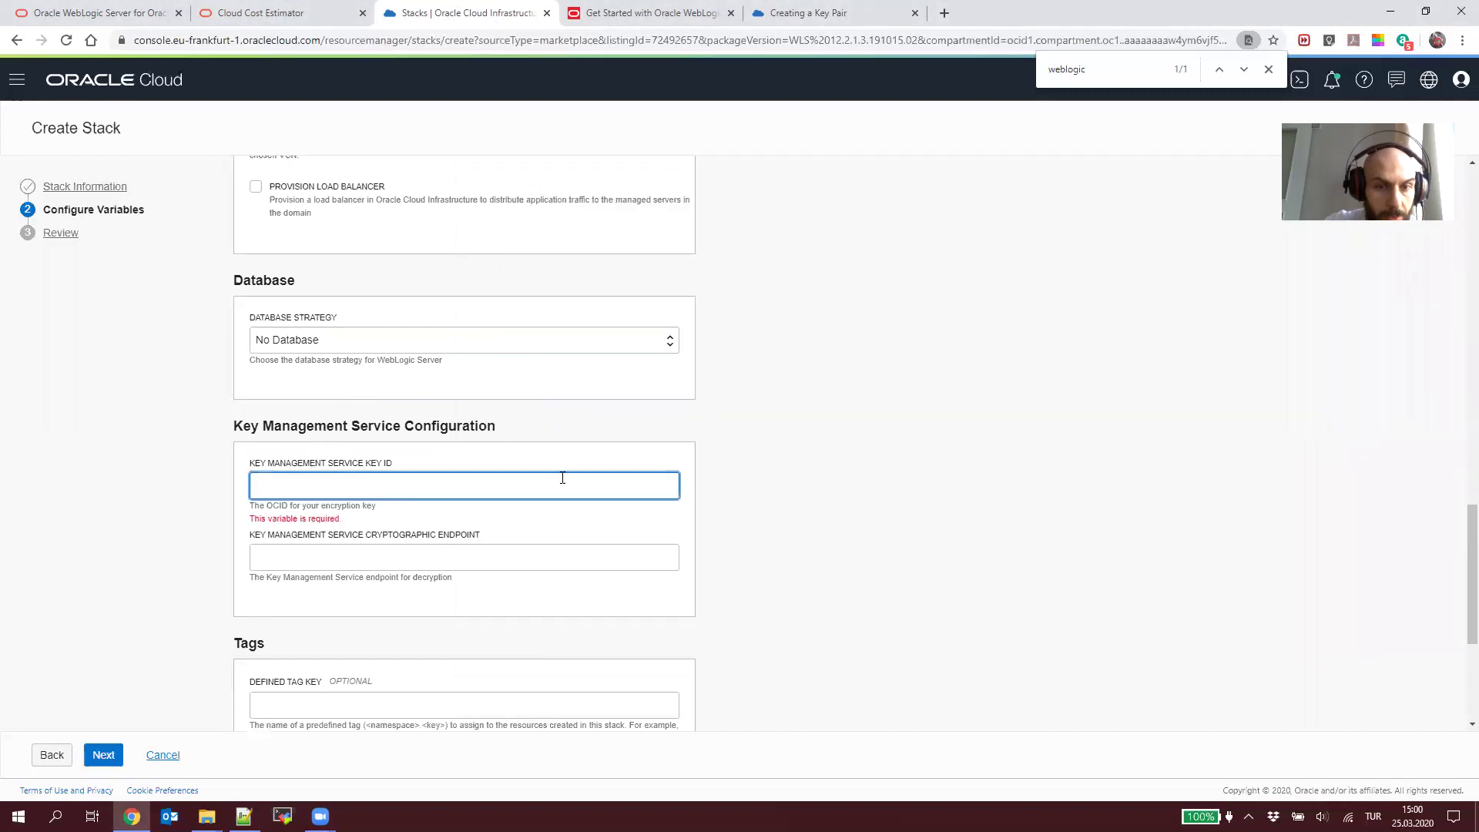
# Step: Copy the key OCID from the setup notes into the key ID field
pyautogui.hotkey('alt', 'Tab')
pyautogui.scroll(7, 841, 515)
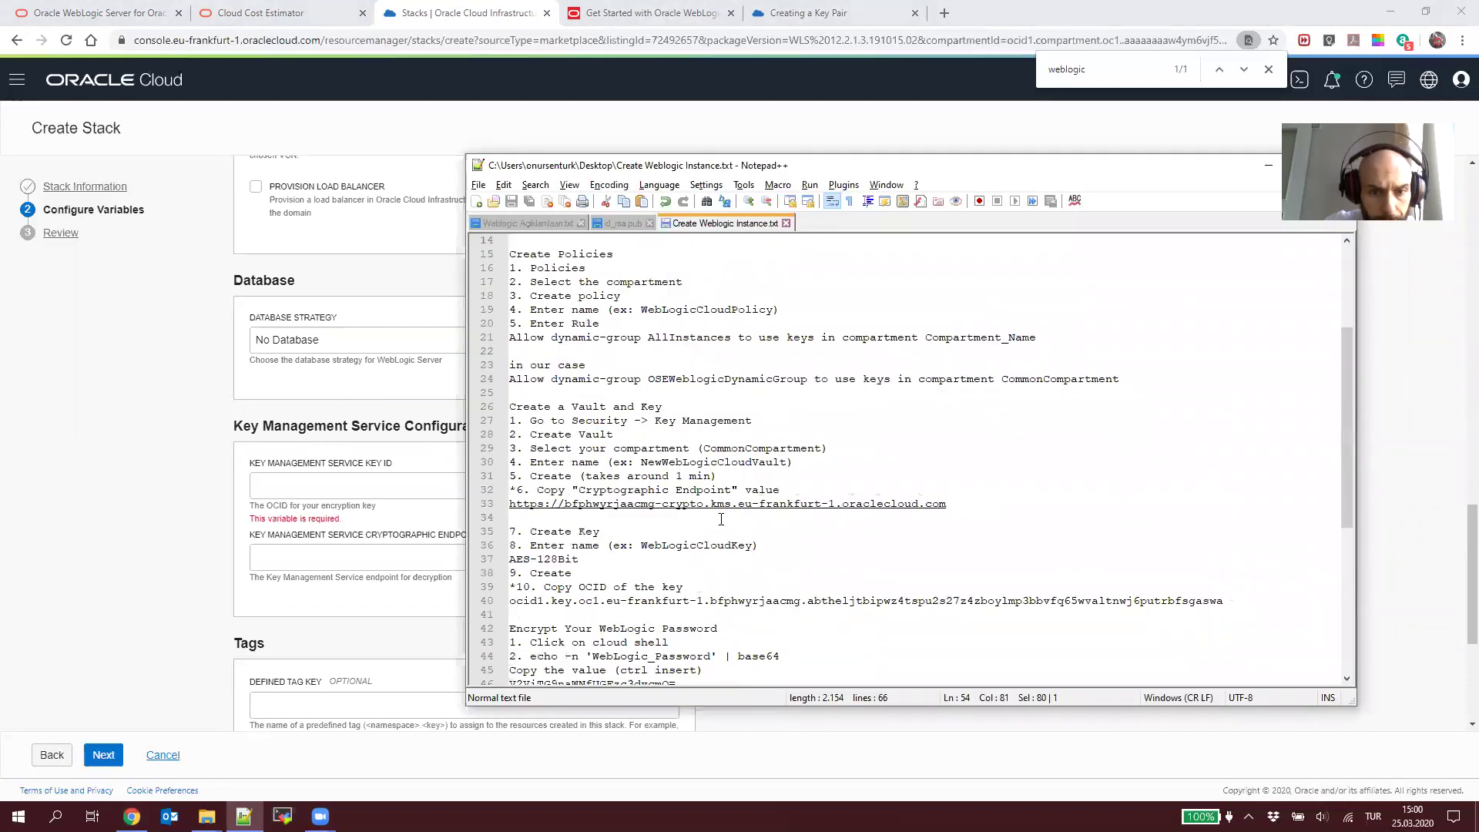
pyautogui.scroll(-1, 721, 520)
pyautogui.tripleClick(659, 562)
pyautogui.hotkey('ctrl', 'c')
pyautogui.click(371, 488)
pyautogui.hotkey('ctrl', 'v')
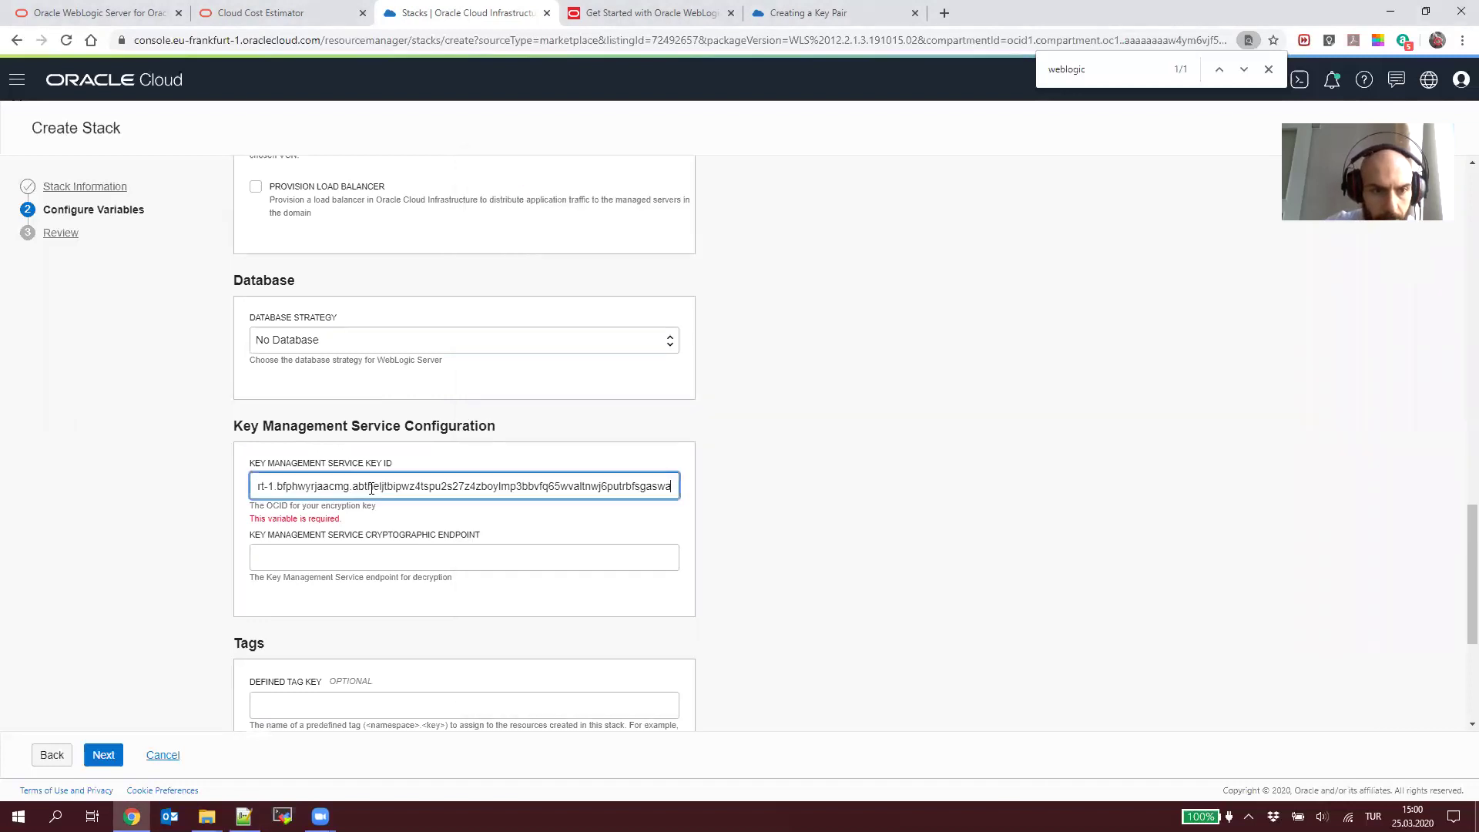
# Step: Copy the cryptographic endpoint URL from the notes into the endpoint field
pyautogui.hotkey('alt', 'Tab')
pyautogui.scroll(-1, 737, 494)
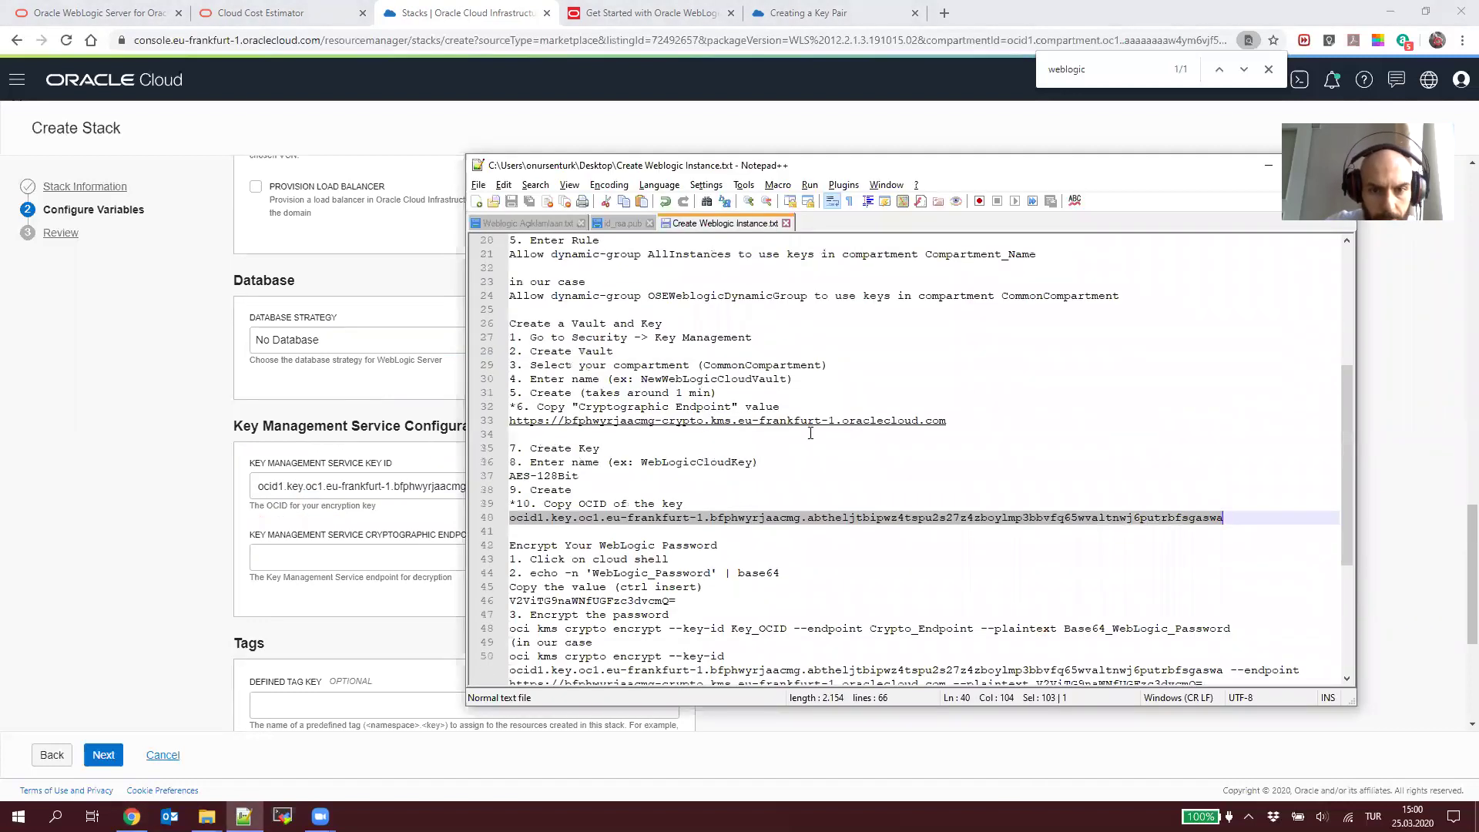
pyautogui.moveTo(947, 420); pyautogui.dragTo(509, 420)
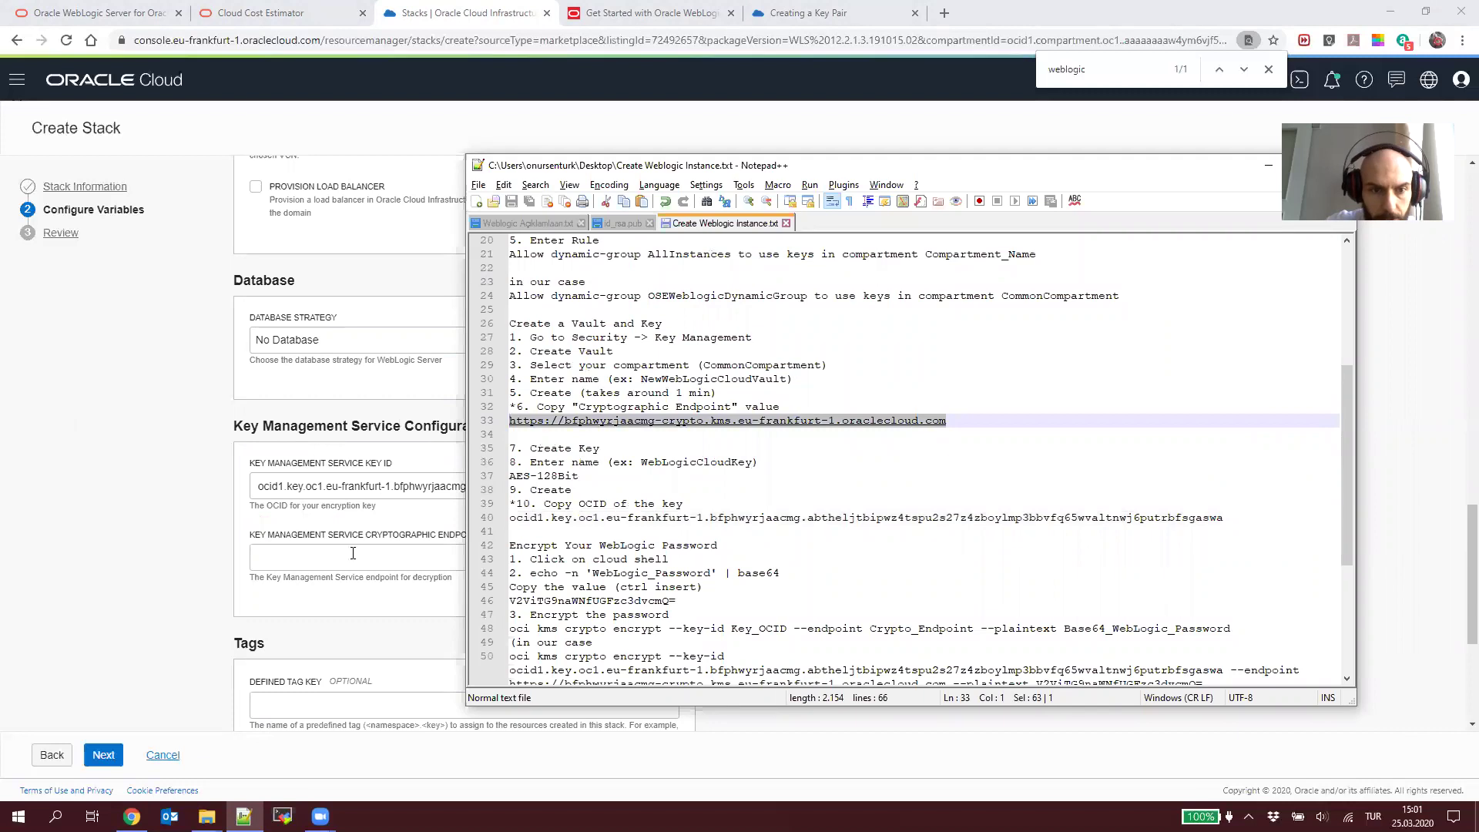
pyautogui.hotkey('ctrl', 'c')
pyautogui.click(353, 553)
pyautogui.hotkey('ctrl', 'v')
pyautogui.scroll(-4, 775, 452)
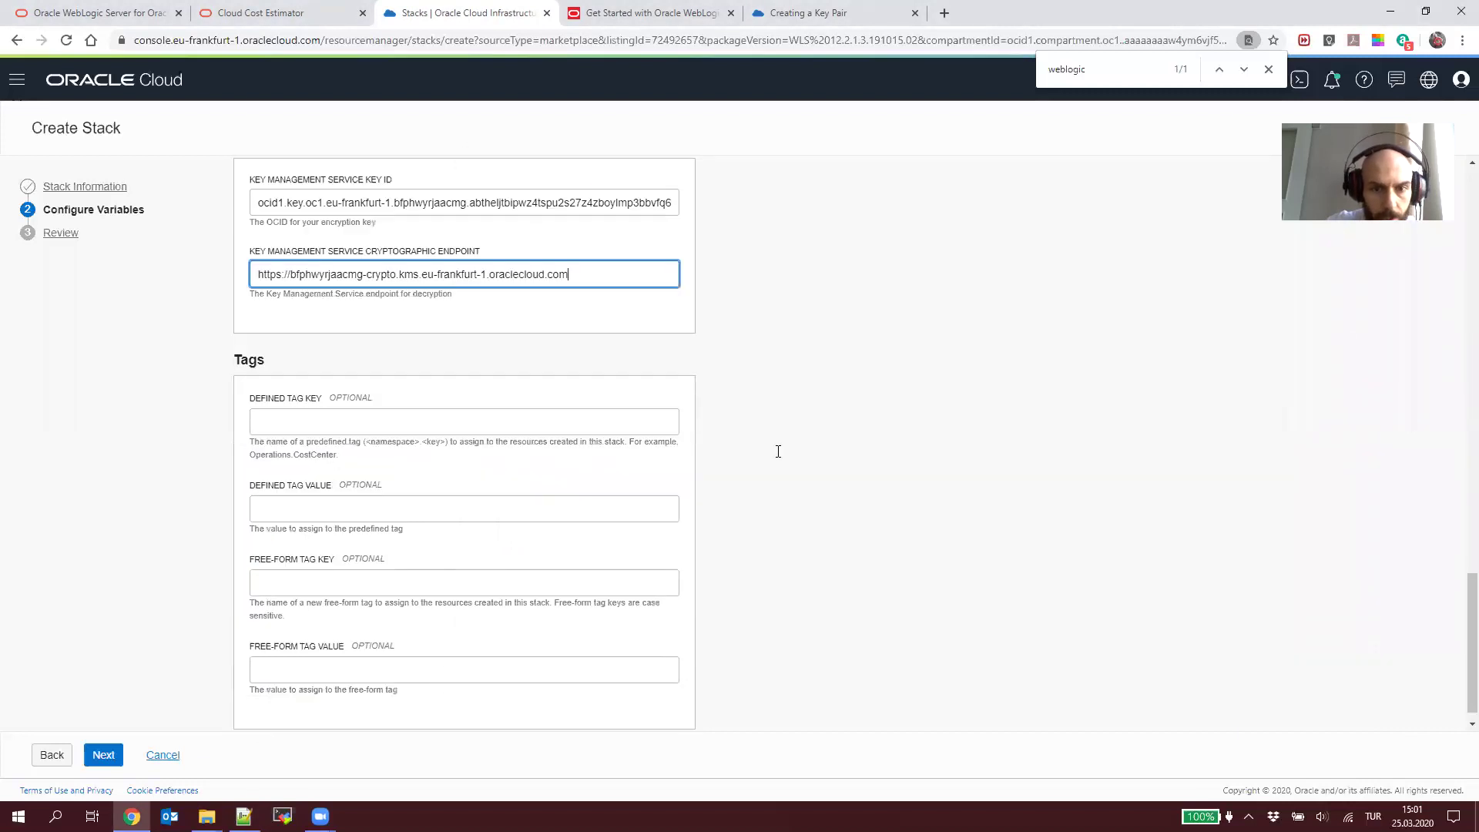
# Step: Review the stack settings and create the stack, starting its apply job
pyautogui.hotkey('alt', 'Tab')
pyautogui.click(299, 409)
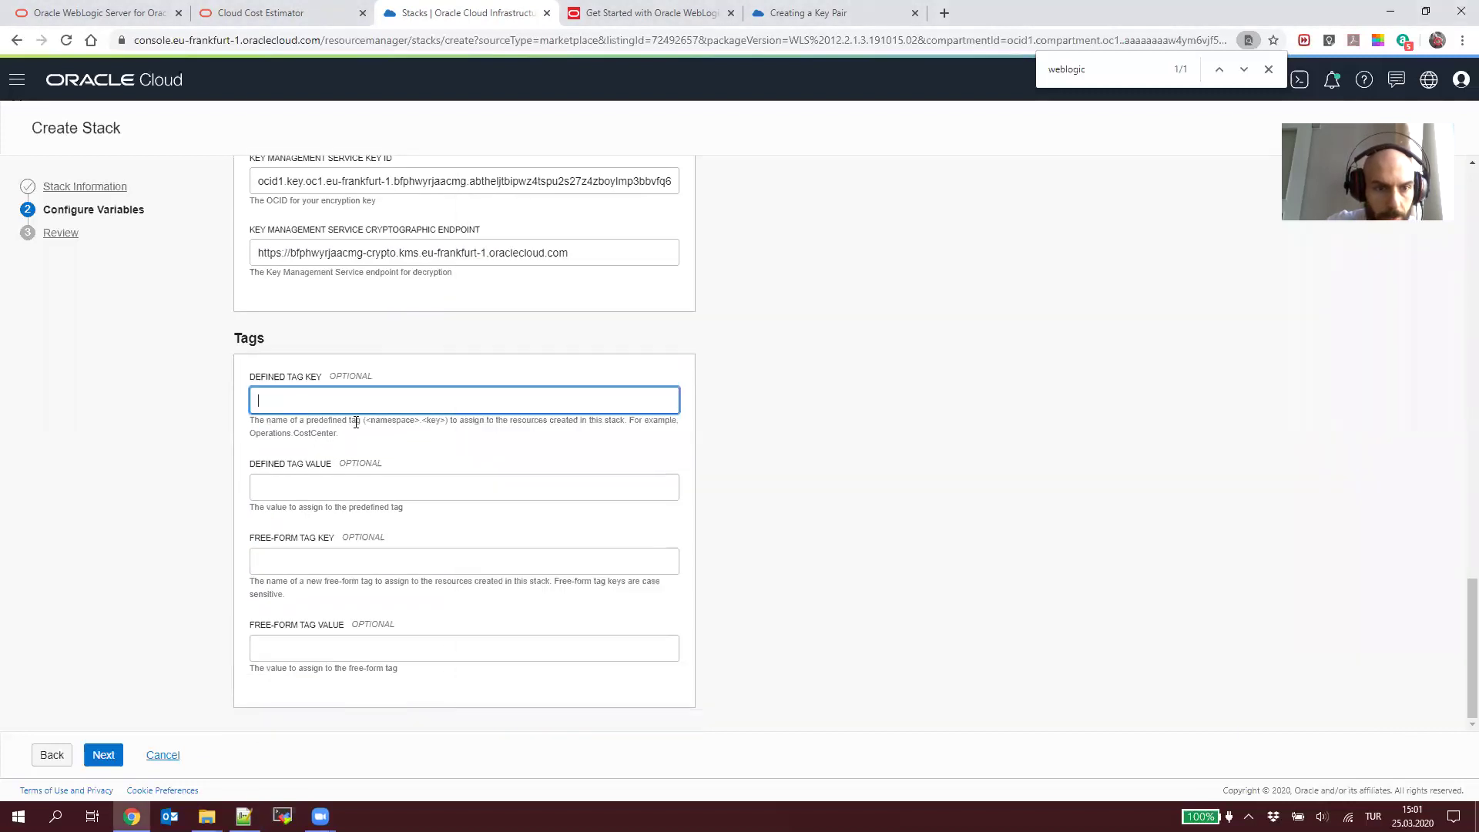
pyautogui.click(115, 758)
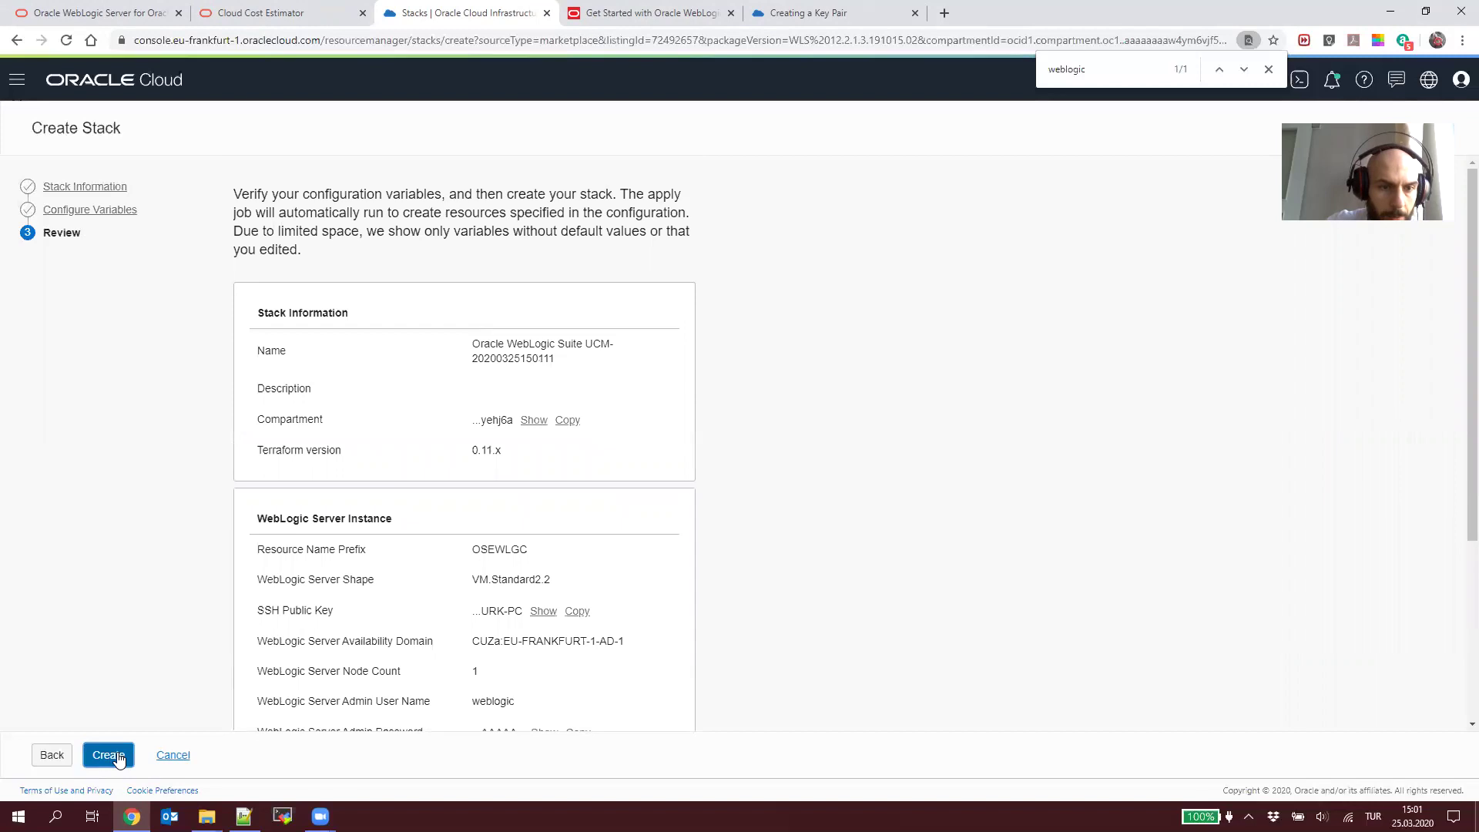
pyautogui.click(118, 757)
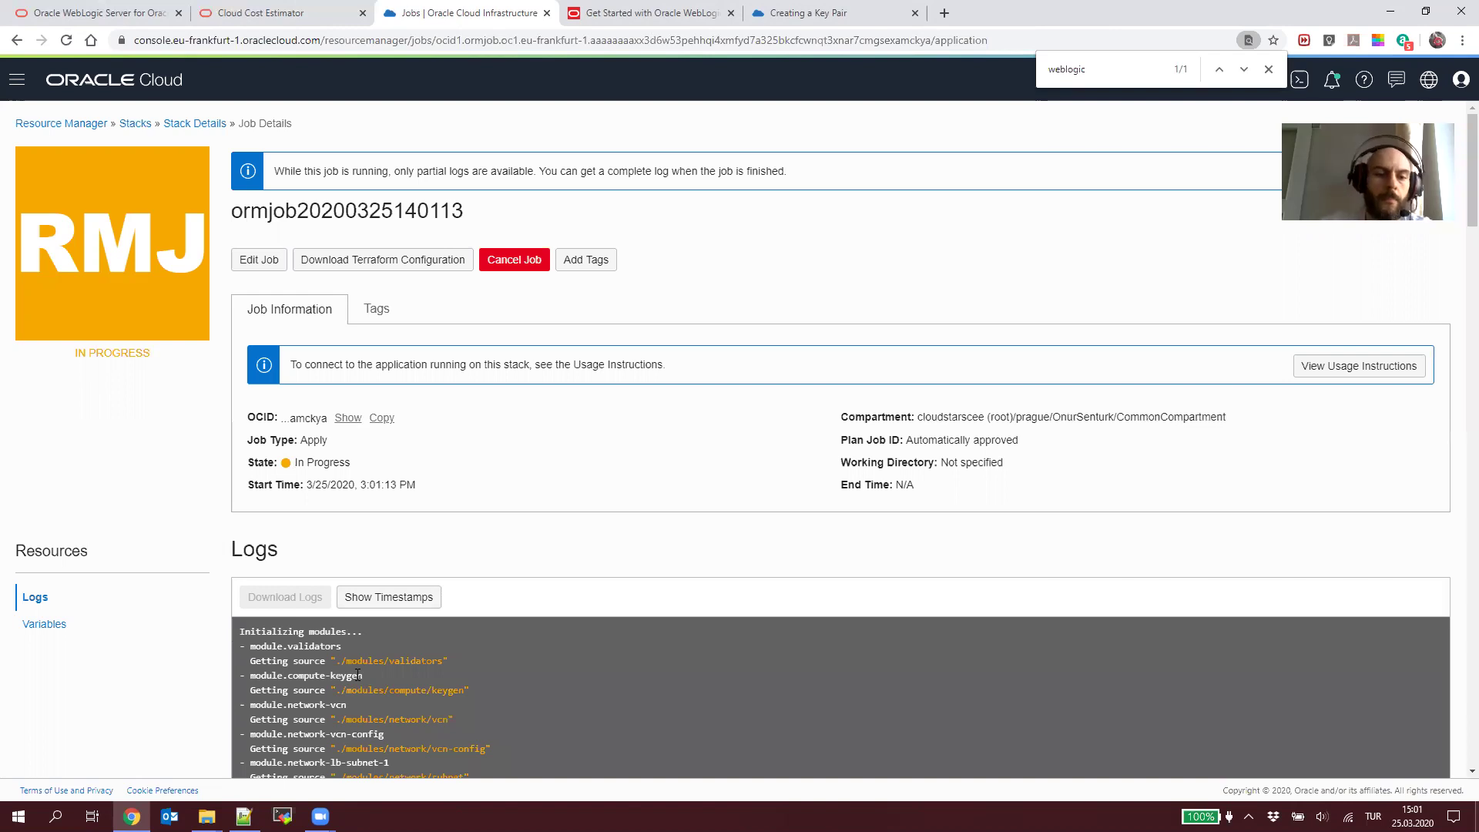
# Step: Scroll through the Terraform apply log as block volume and compute instance creation stream in
pyautogui.scroll(-9, 693, 509)
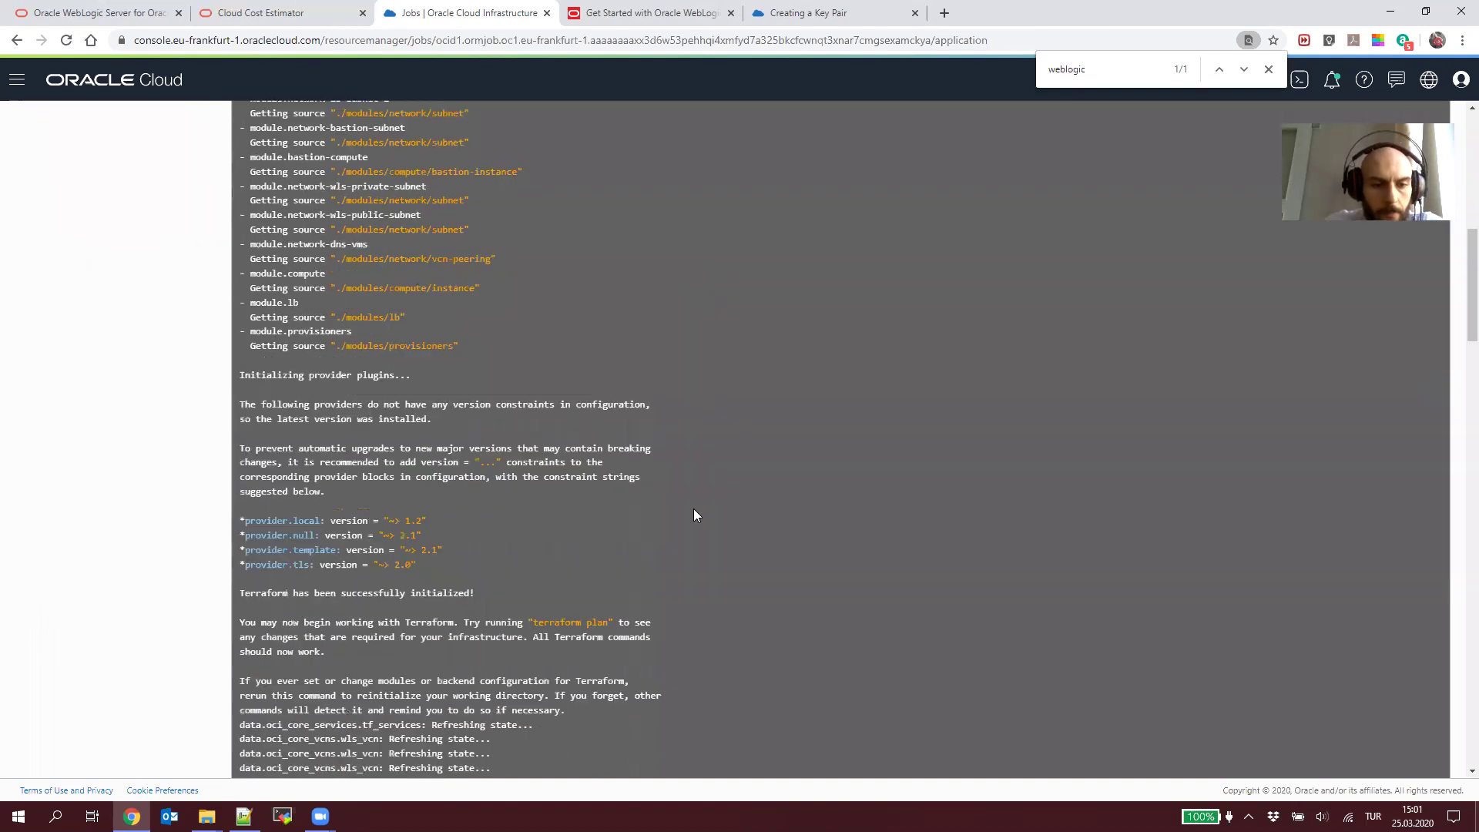
pyautogui.scroll(-11, 694, 515)
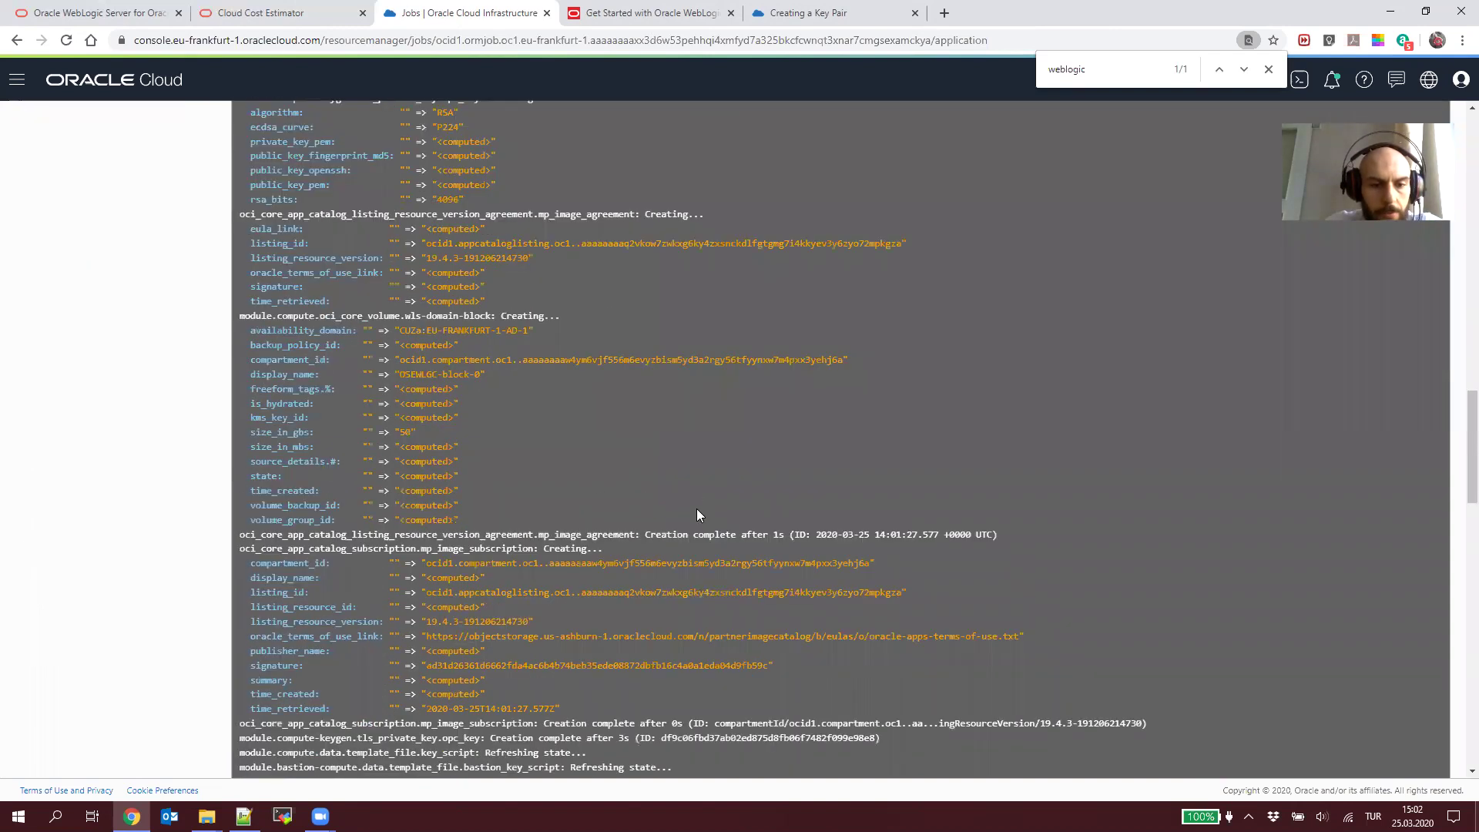
pyautogui.scroll(-20, 697, 514)
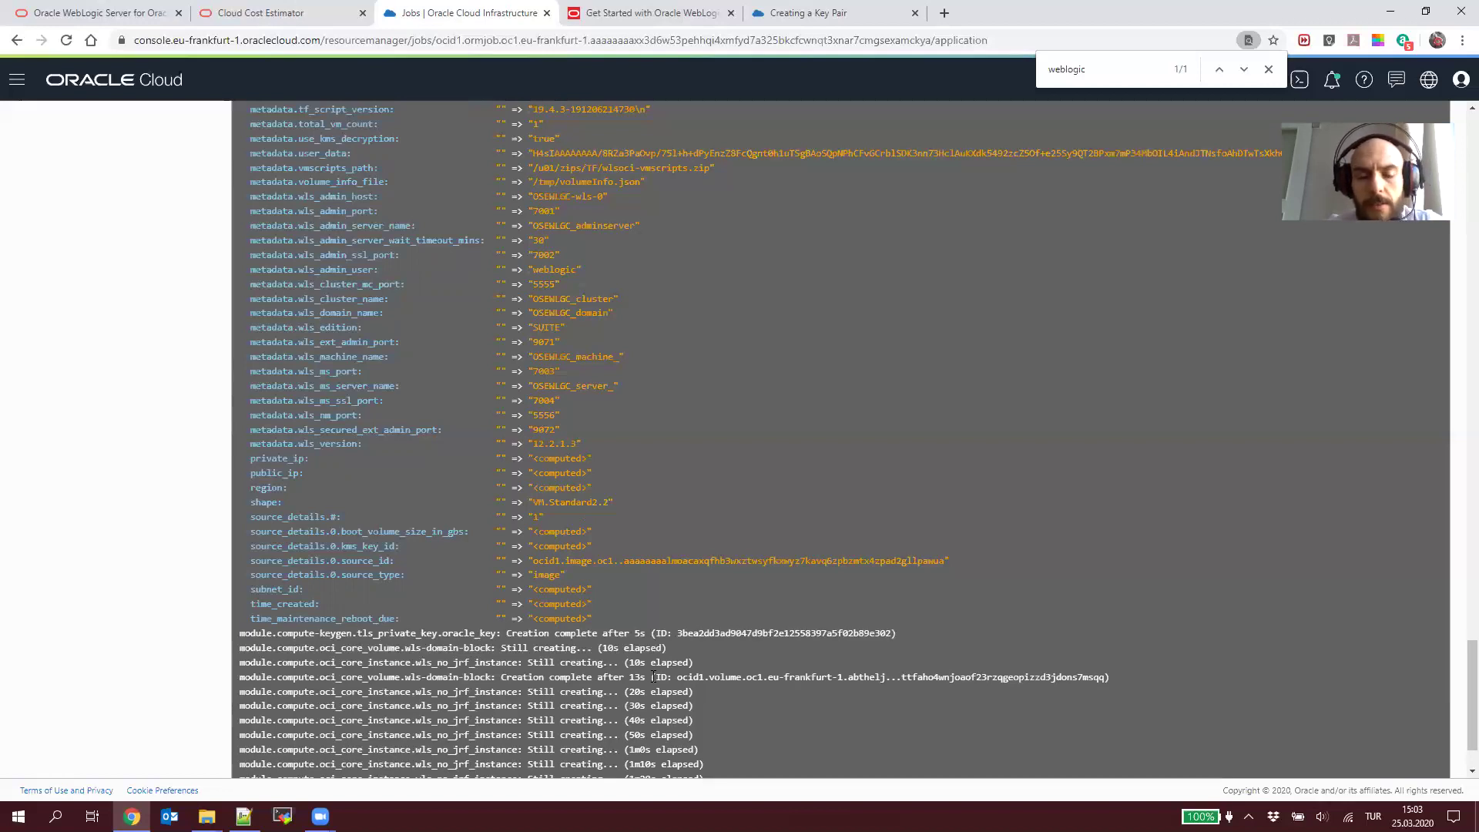
pyautogui.scroll(-2, 653, 676)
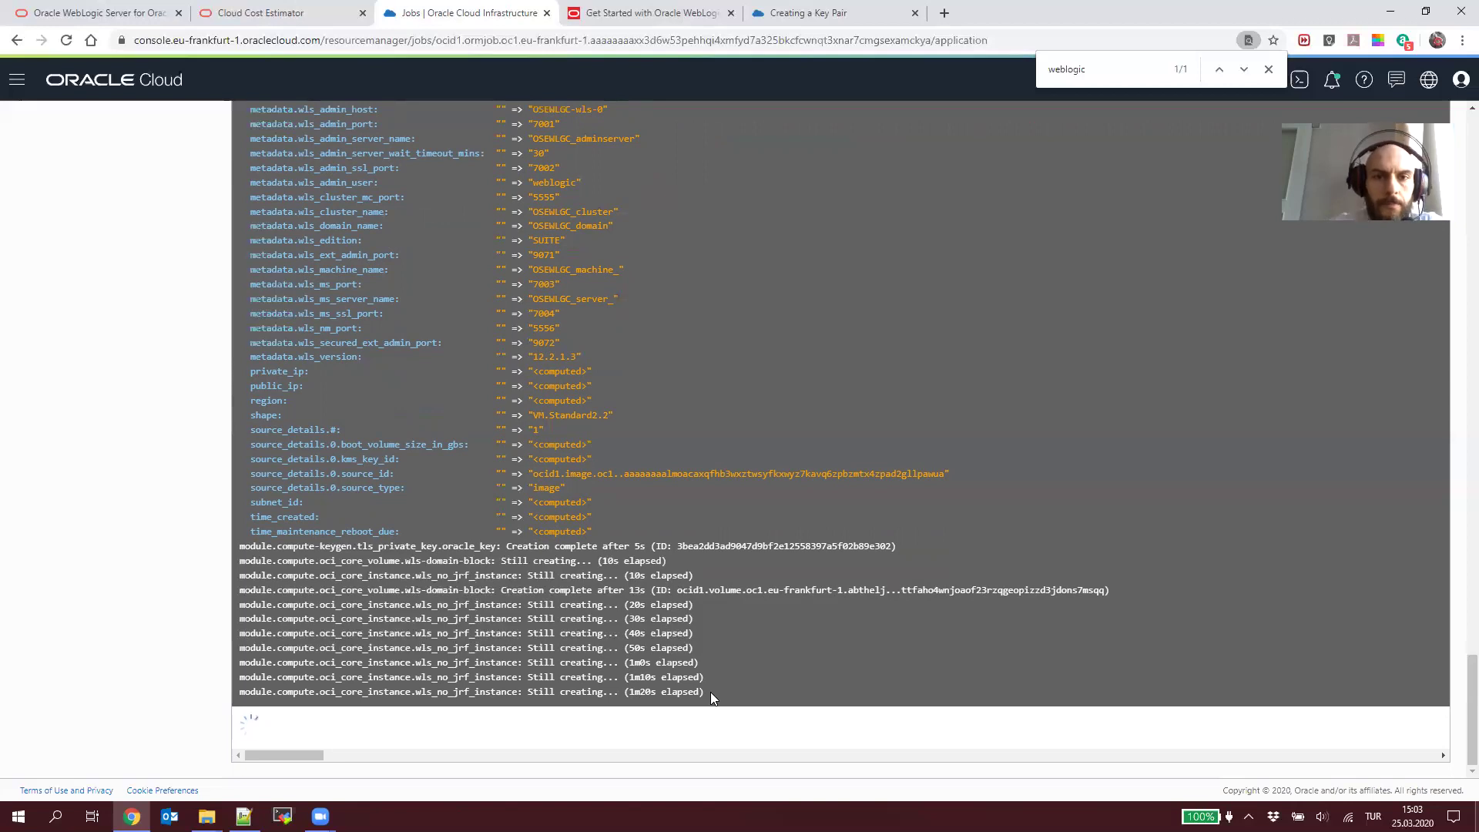
# Step: Close the Creating a Key Pair documentation tab and return to the running job's log
pyautogui.click(820, 14)
pyautogui.scroll(-2, 732, 327)
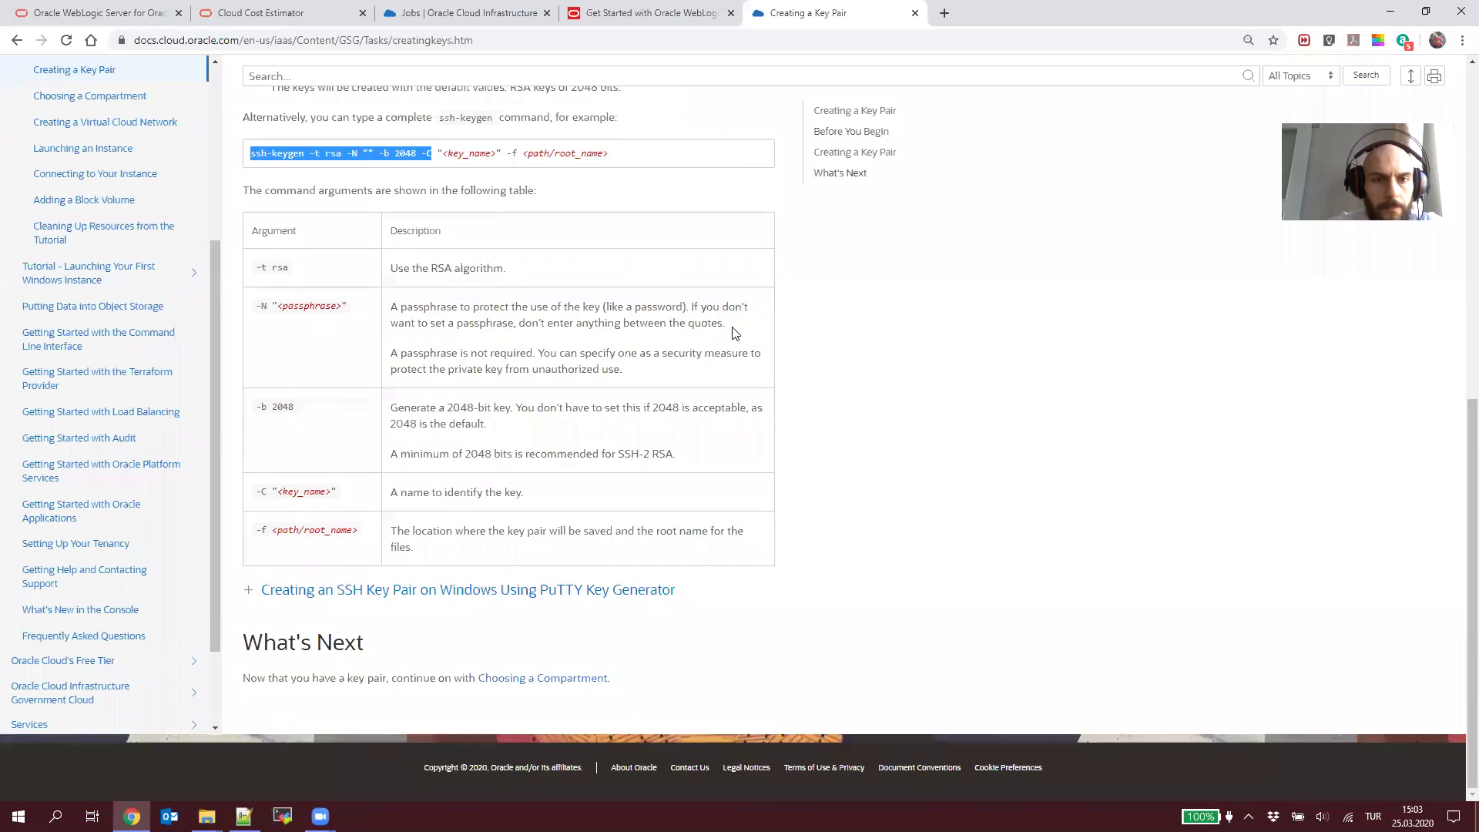
pyautogui.hotkey('ctrl', 'w')
pyautogui.scroll(-5, 651, 243)
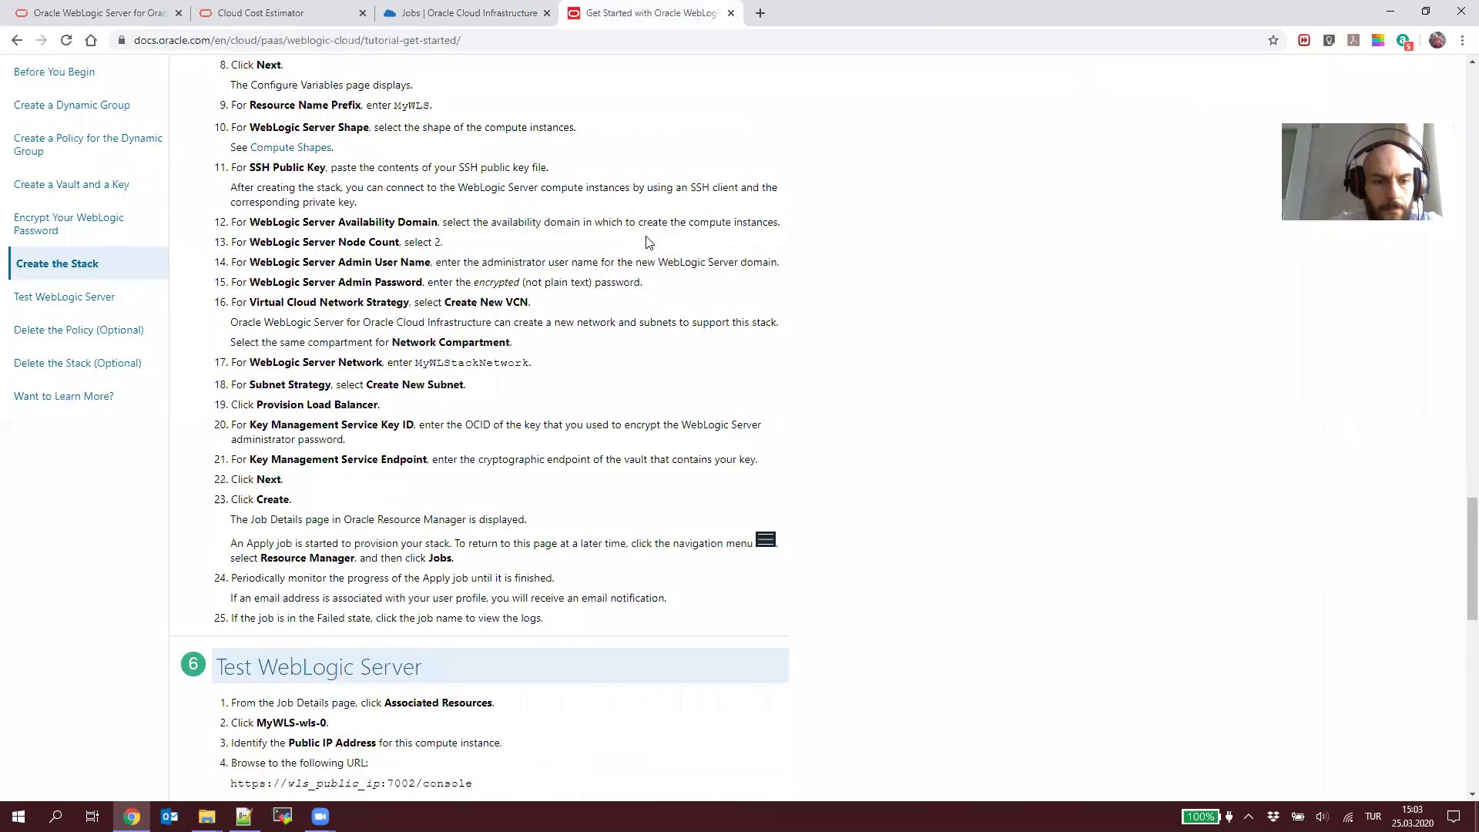
pyautogui.scroll(-5, 651, 243)
pyautogui.click(455, 13)
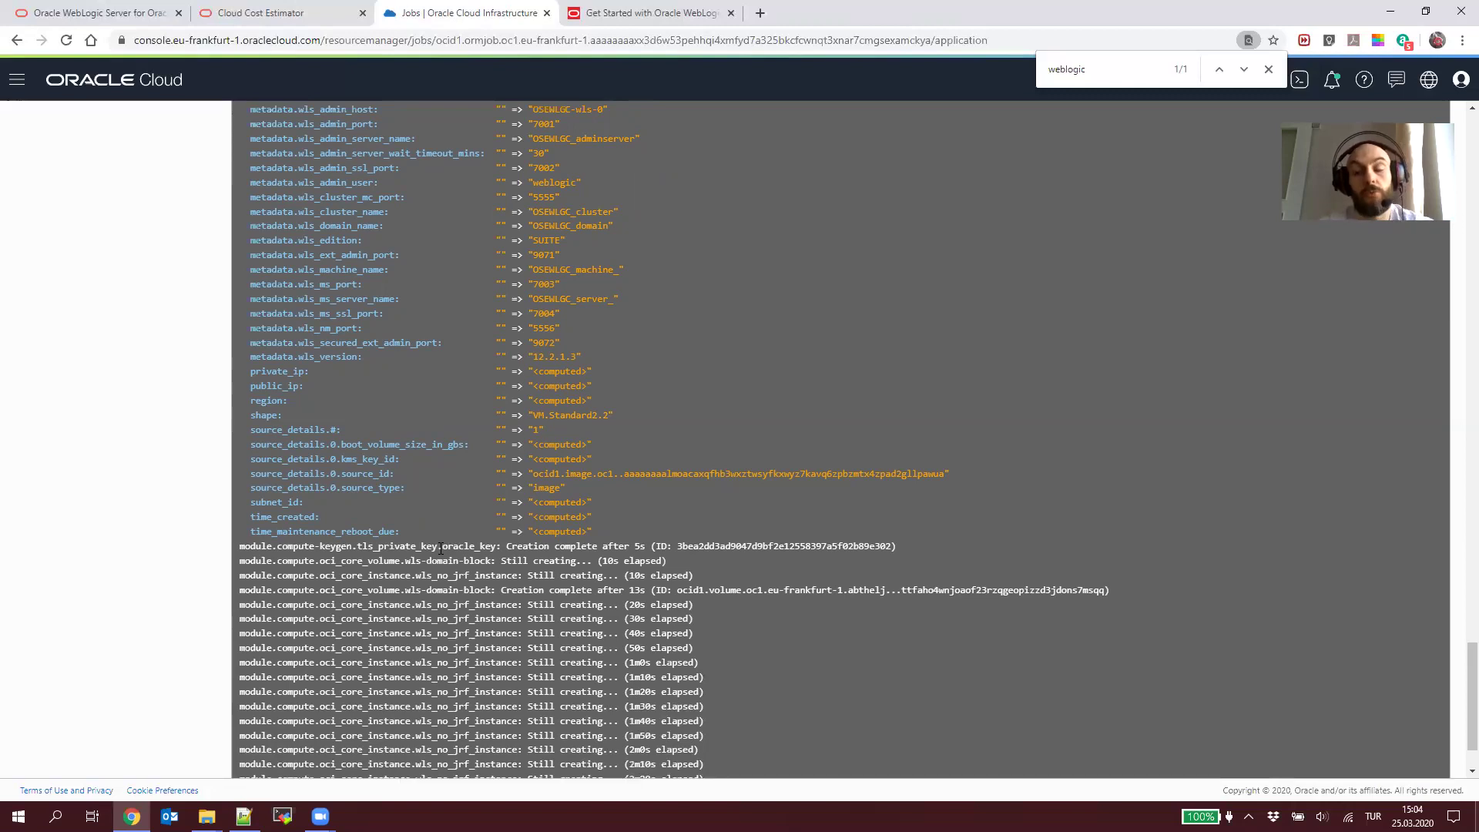
# Step: Scroll through the apply job log to follow the provisioning progress
pyautogui.scroll(-1, 658, 707)
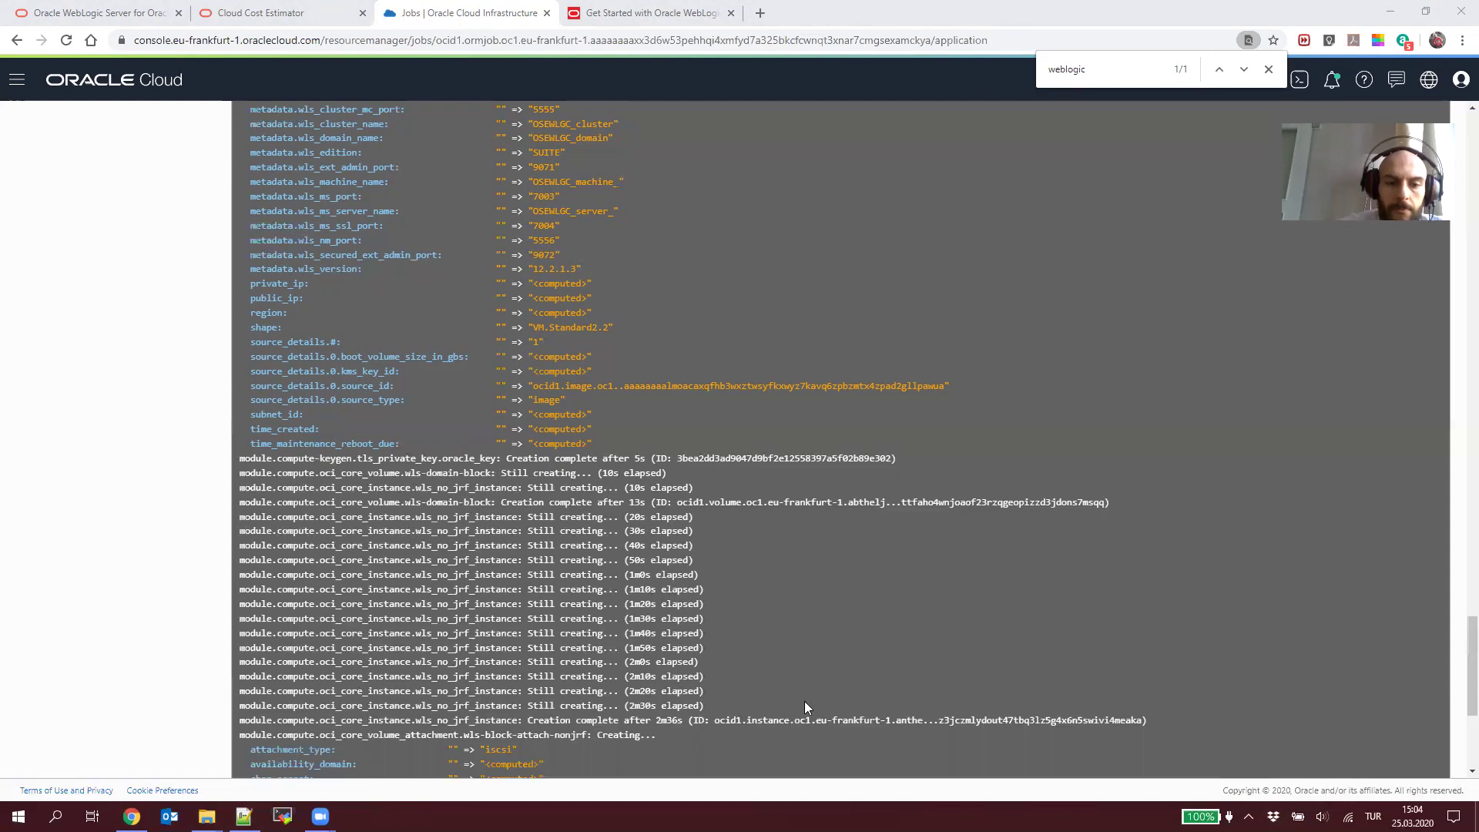
pyautogui.scroll(-3, 804, 701)
pyautogui.scroll(-2, 804, 701)
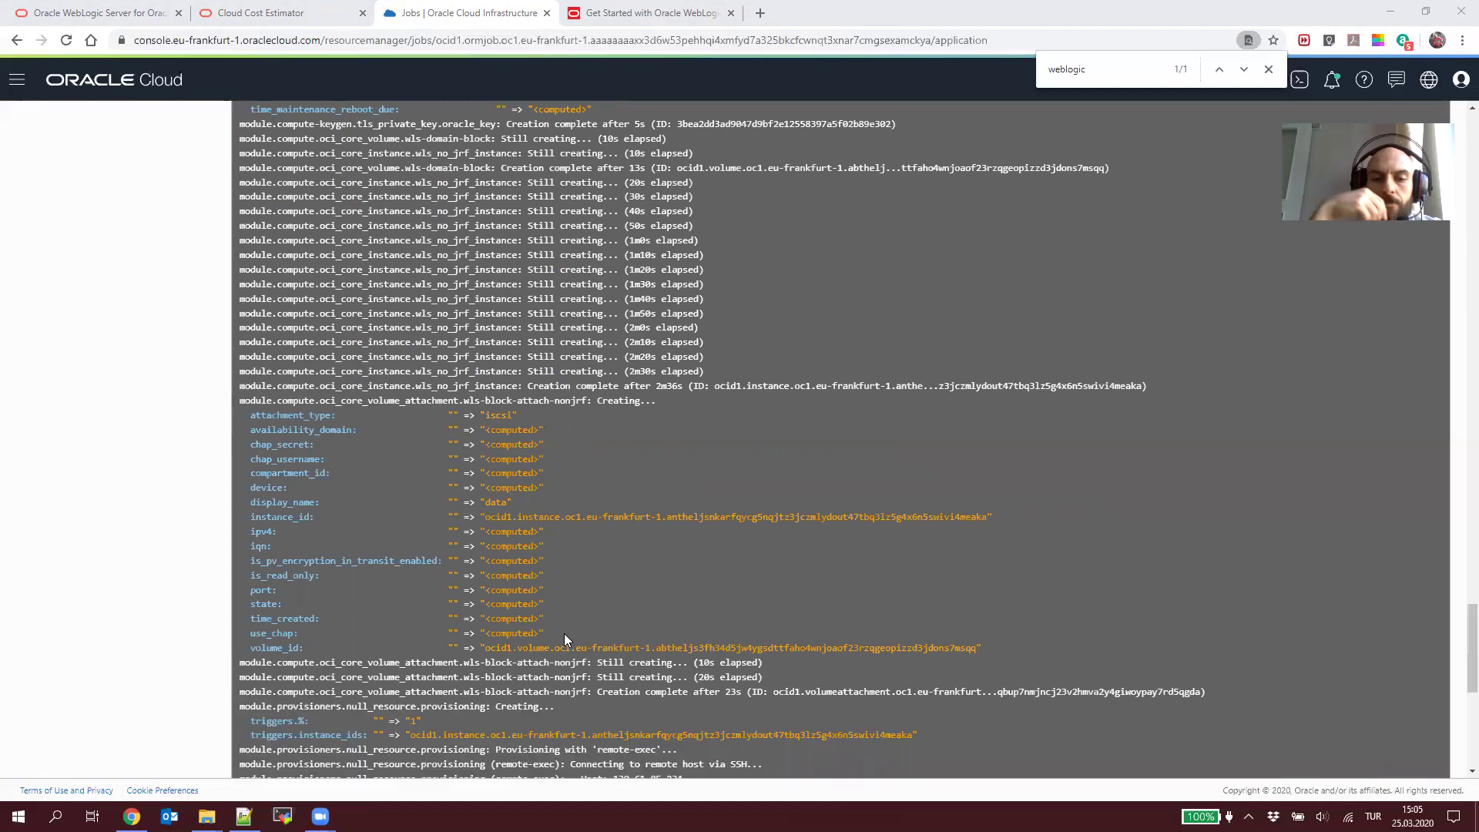
pyautogui.scroll(-7, 564, 633)
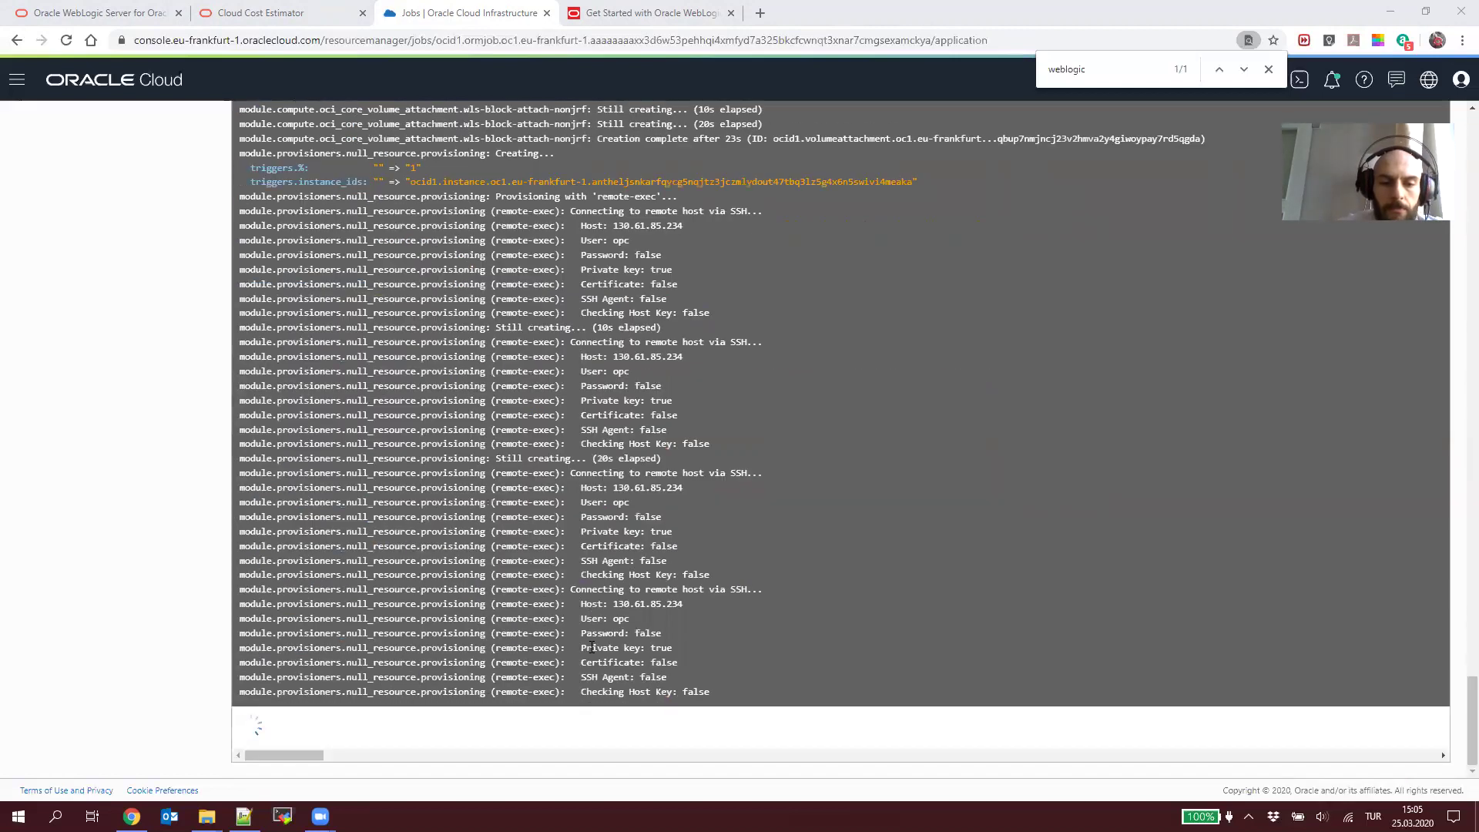
pyautogui.scroll(1, 592, 647)
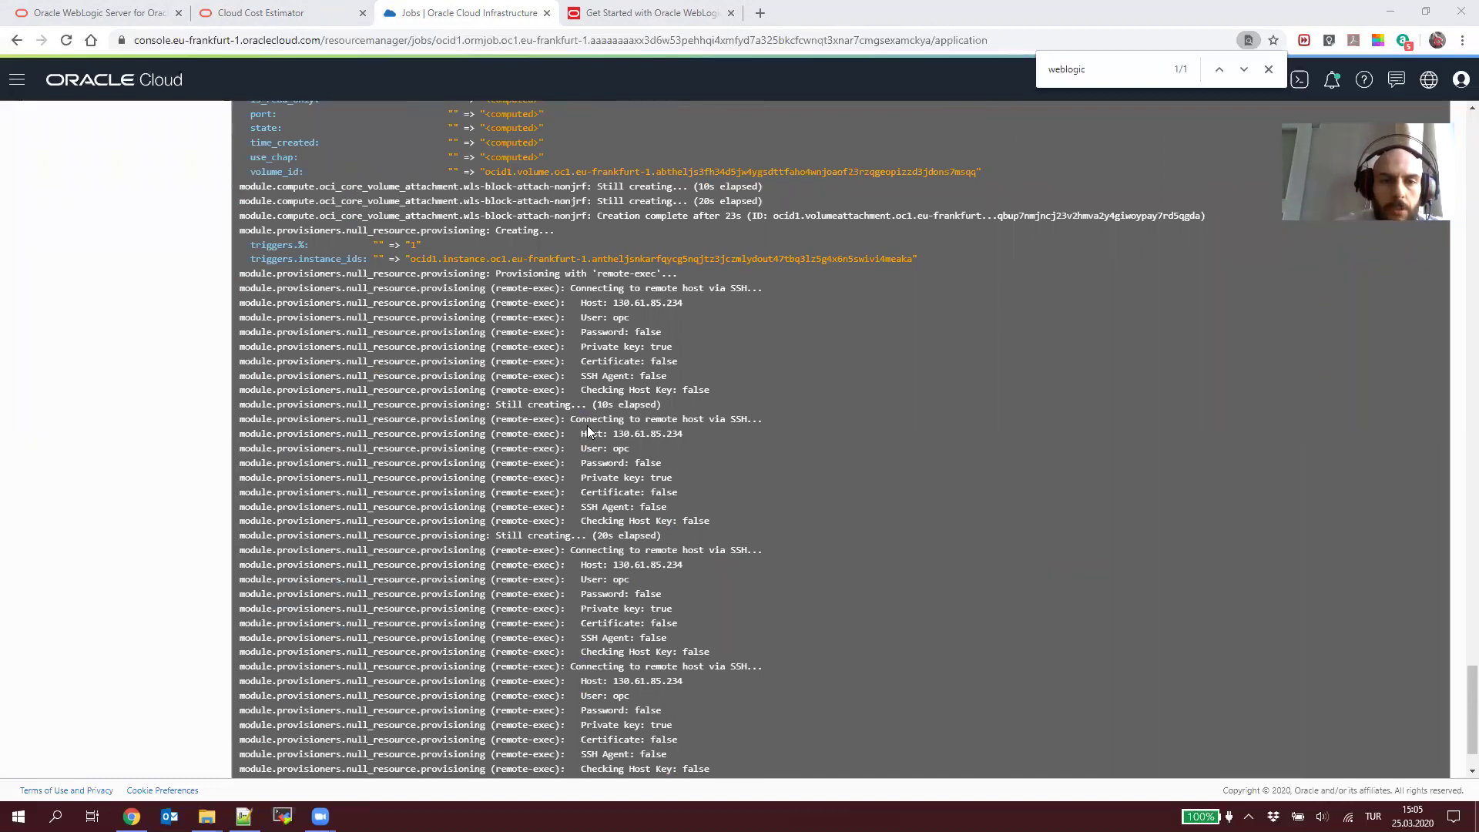
pyautogui.scroll(10, 588, 431)
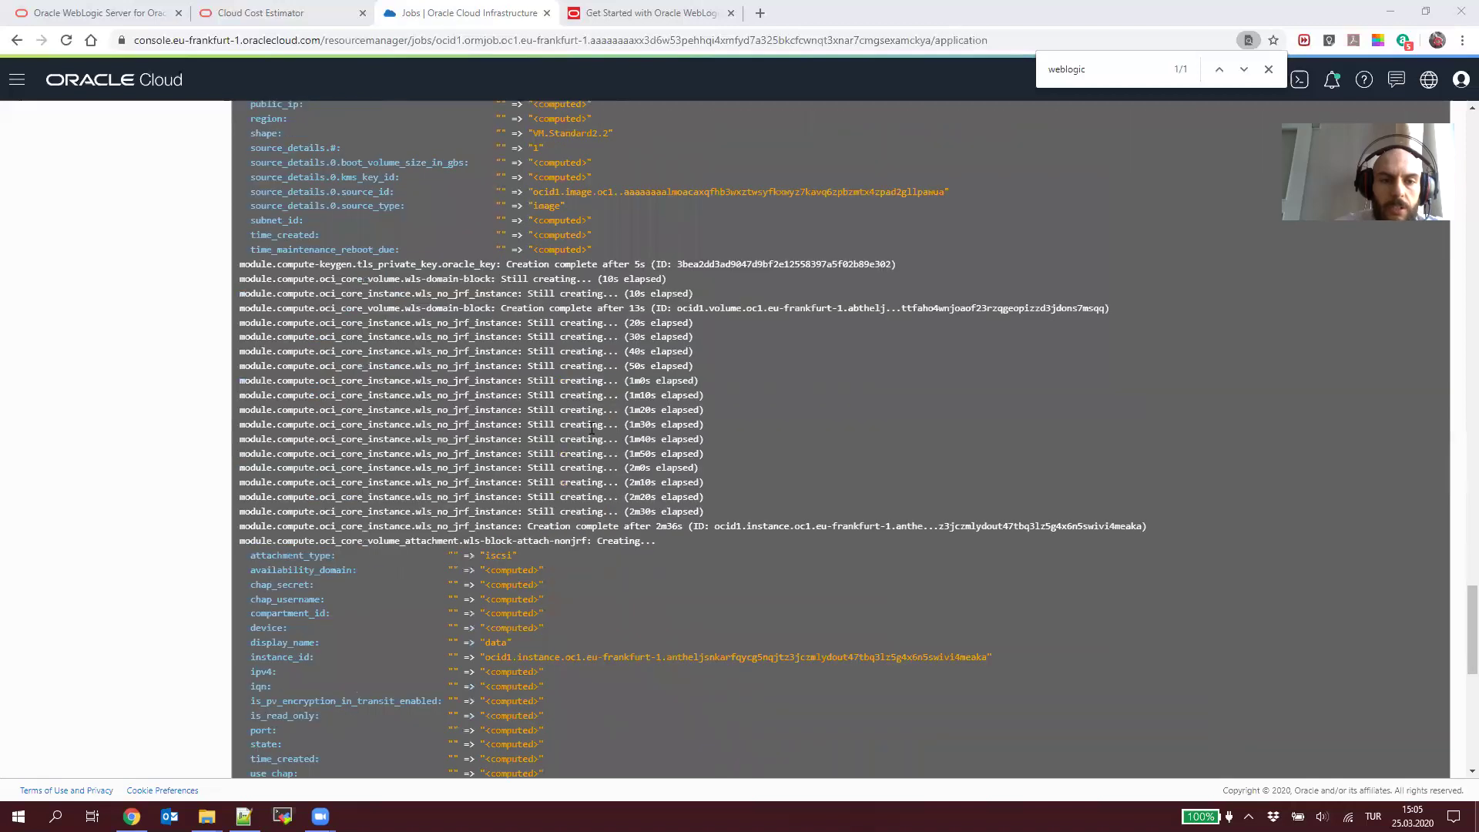
pyautogui.scroll(-6, 589, 431)
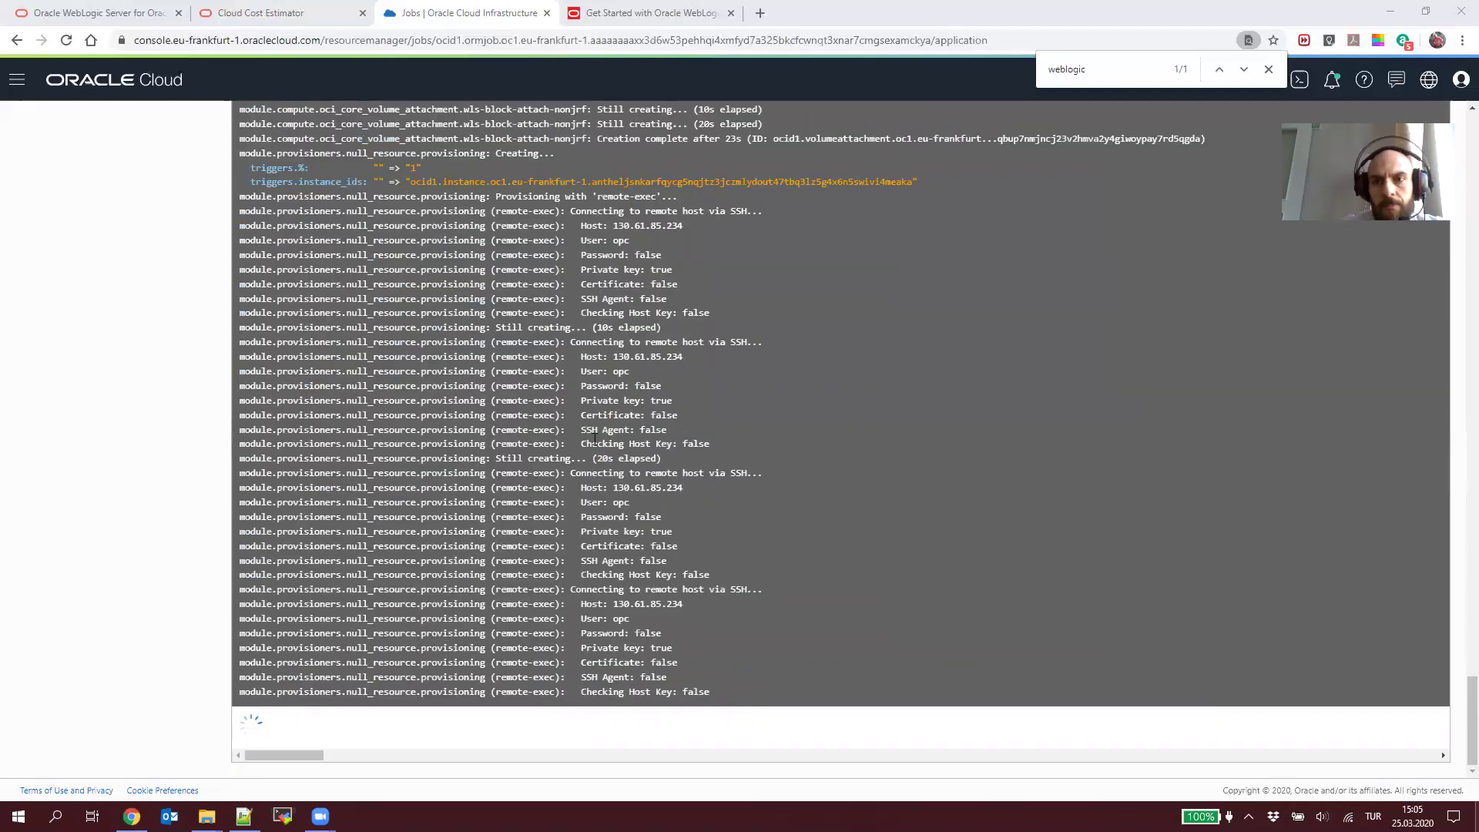
# Step: Dismiss the in-page search and go back to the WebLogic Suite UCM stack's details page
pyautogui.click(1268, 70)
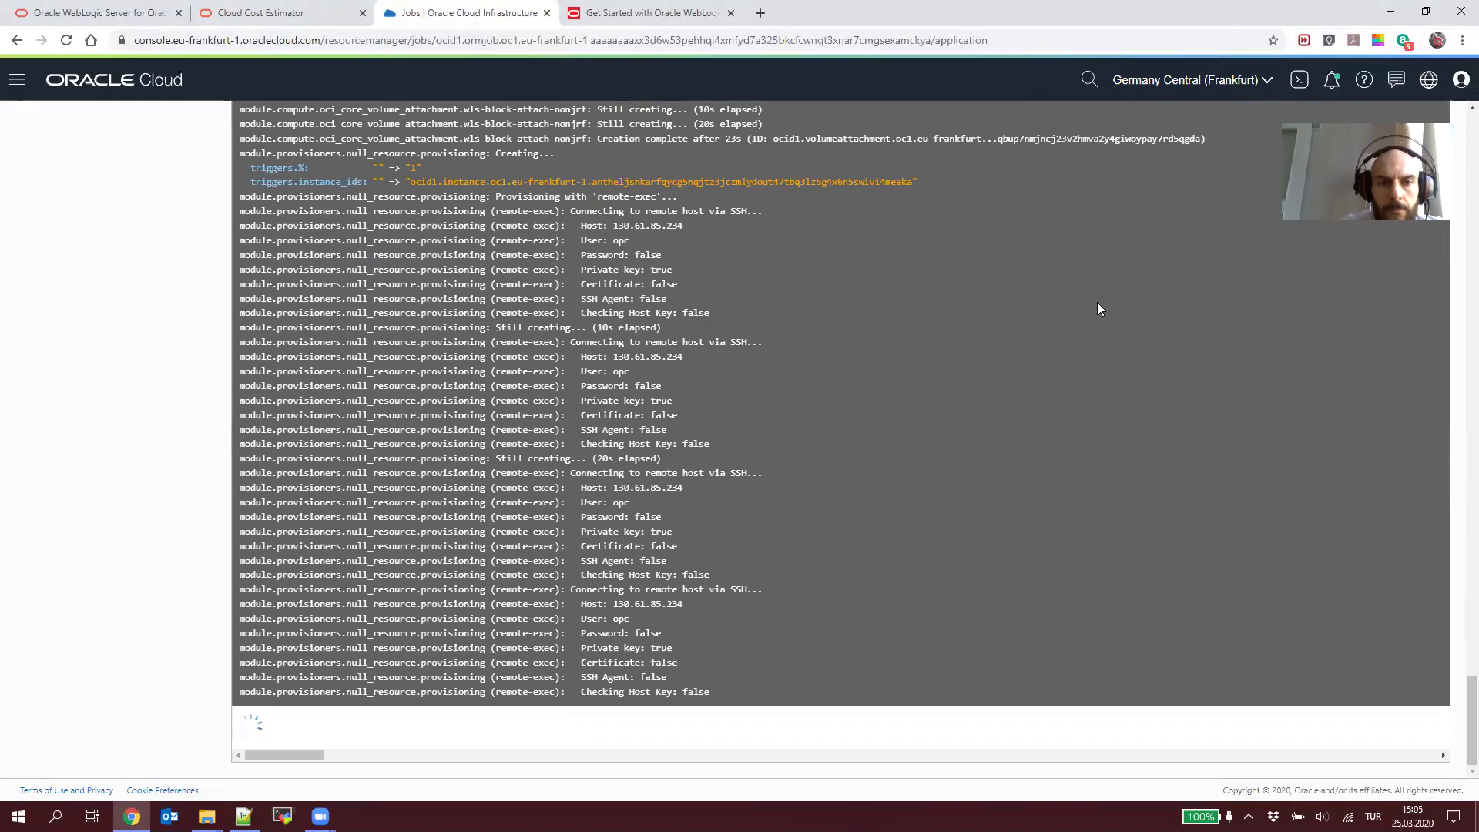
pyautogui.scroll(15, 1096, 308)
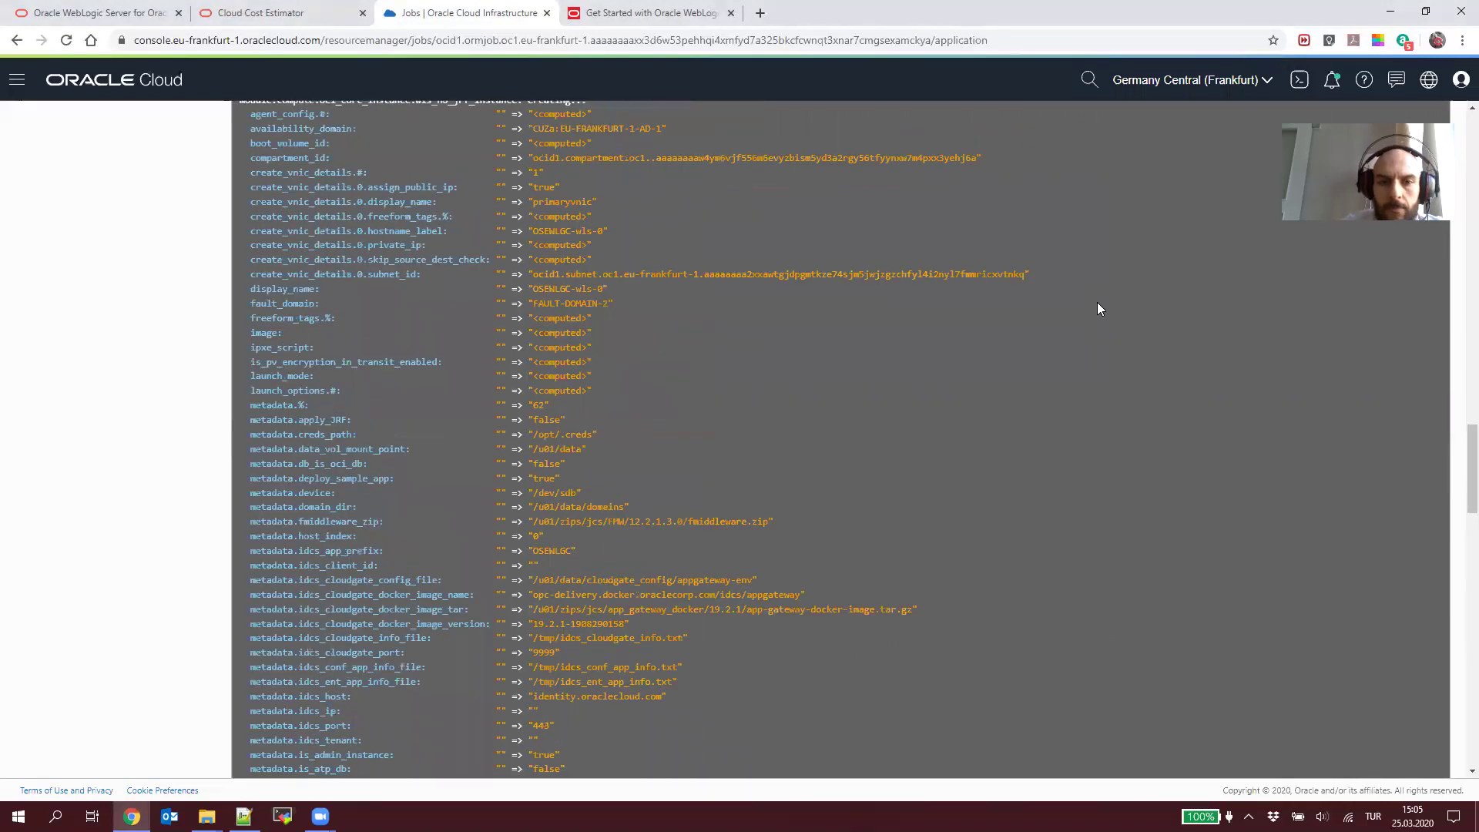
pyautogui.scroll(10, 1097, 302)
pyautogui.click(176, 128)
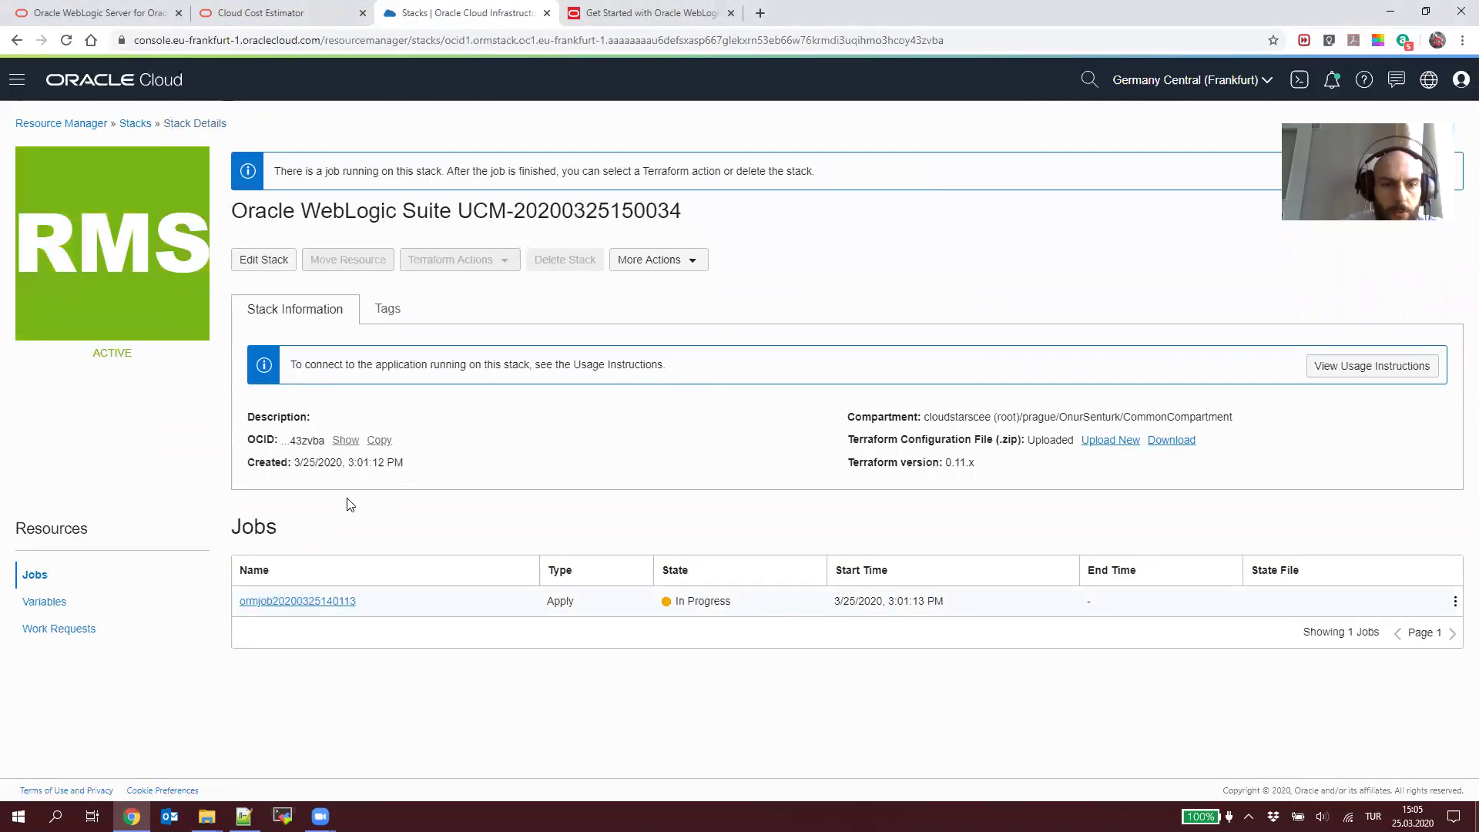
pyautogui.click(17, 79)
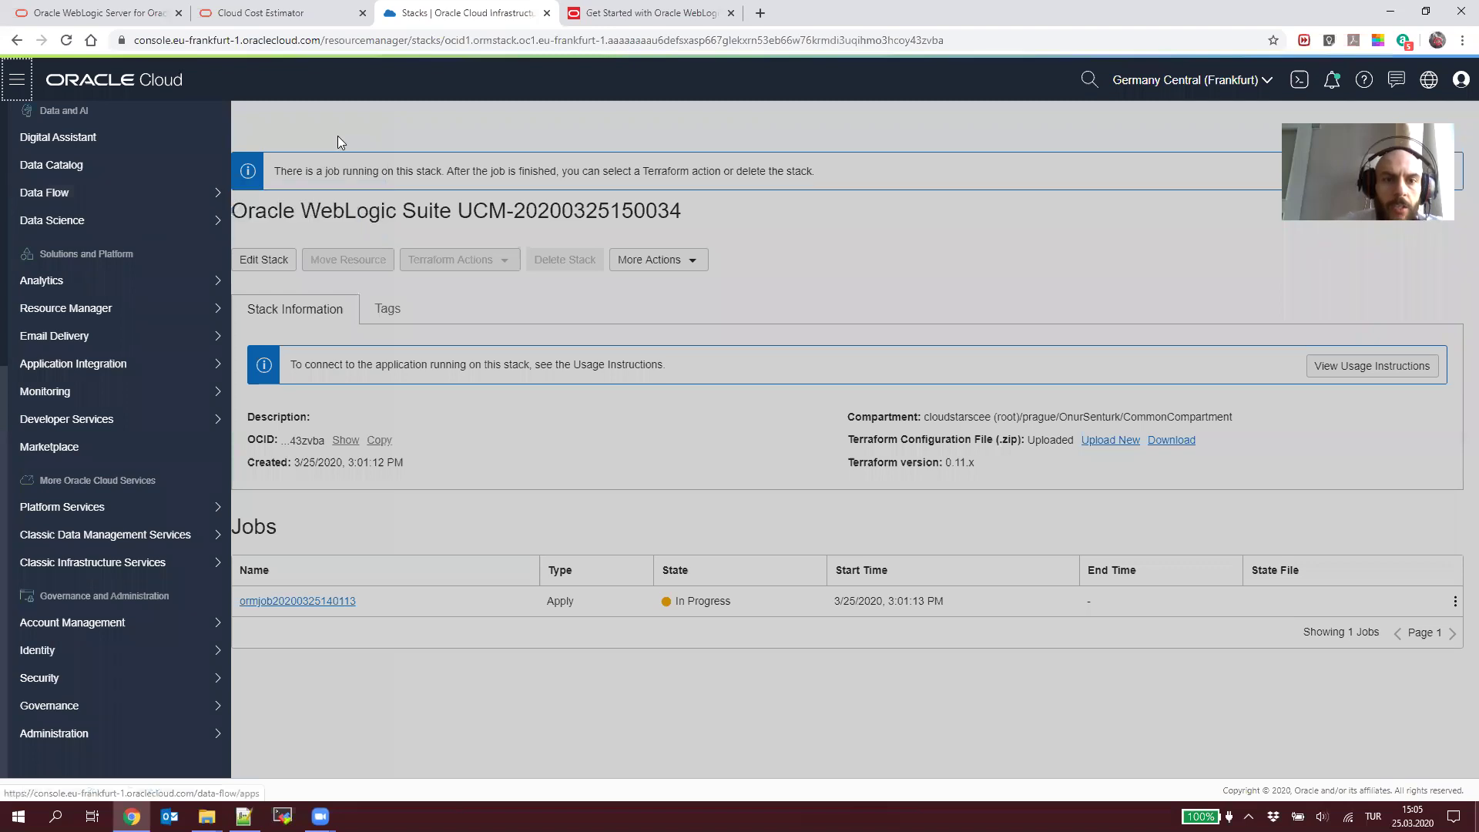
pyautogui.click(338, 136)
pyautogui.click(17, 80)
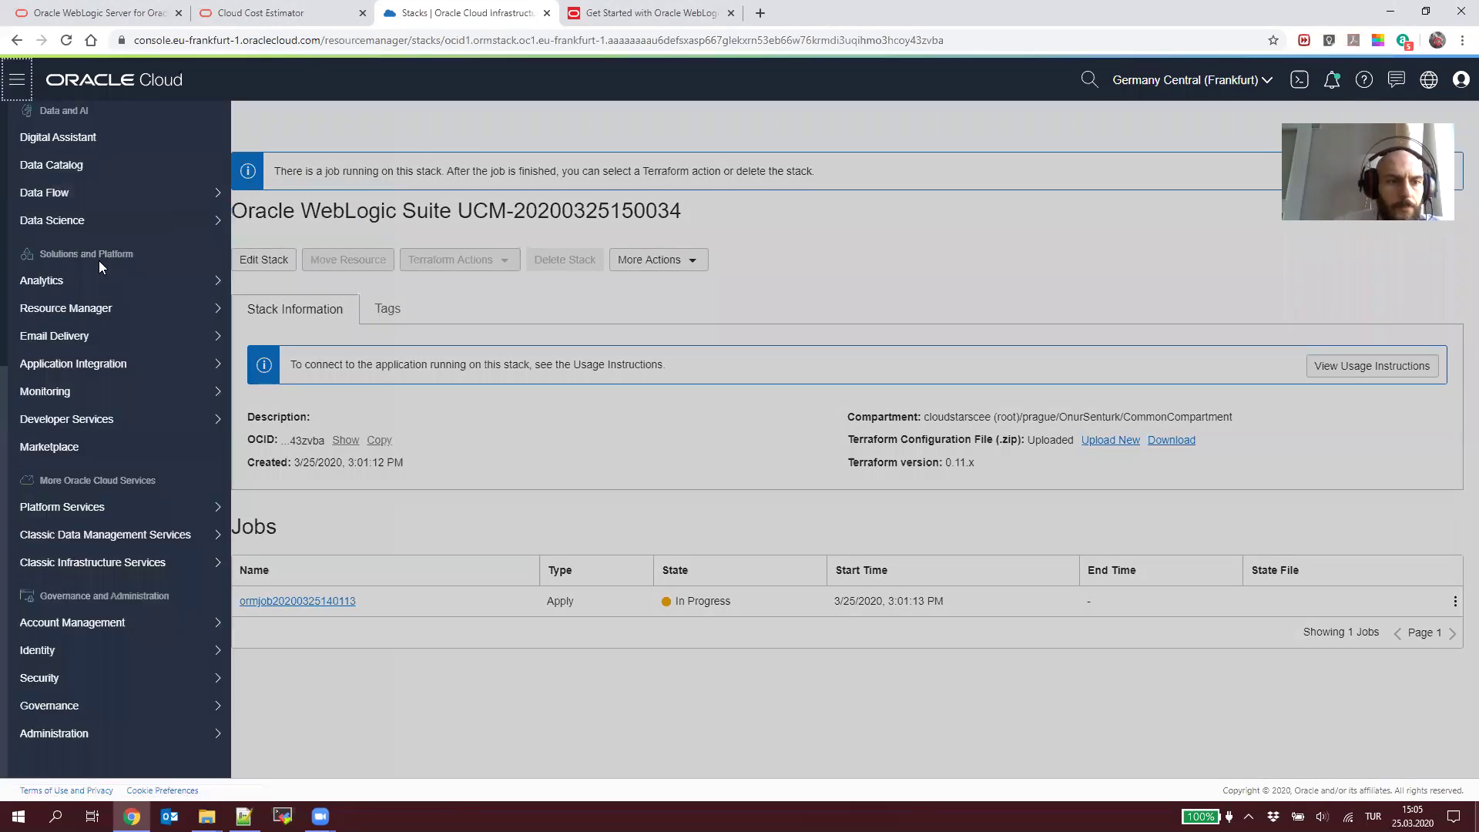
pyautogui.scroll(6, 122, 367)
pyautogui.moveTo(154, 266)
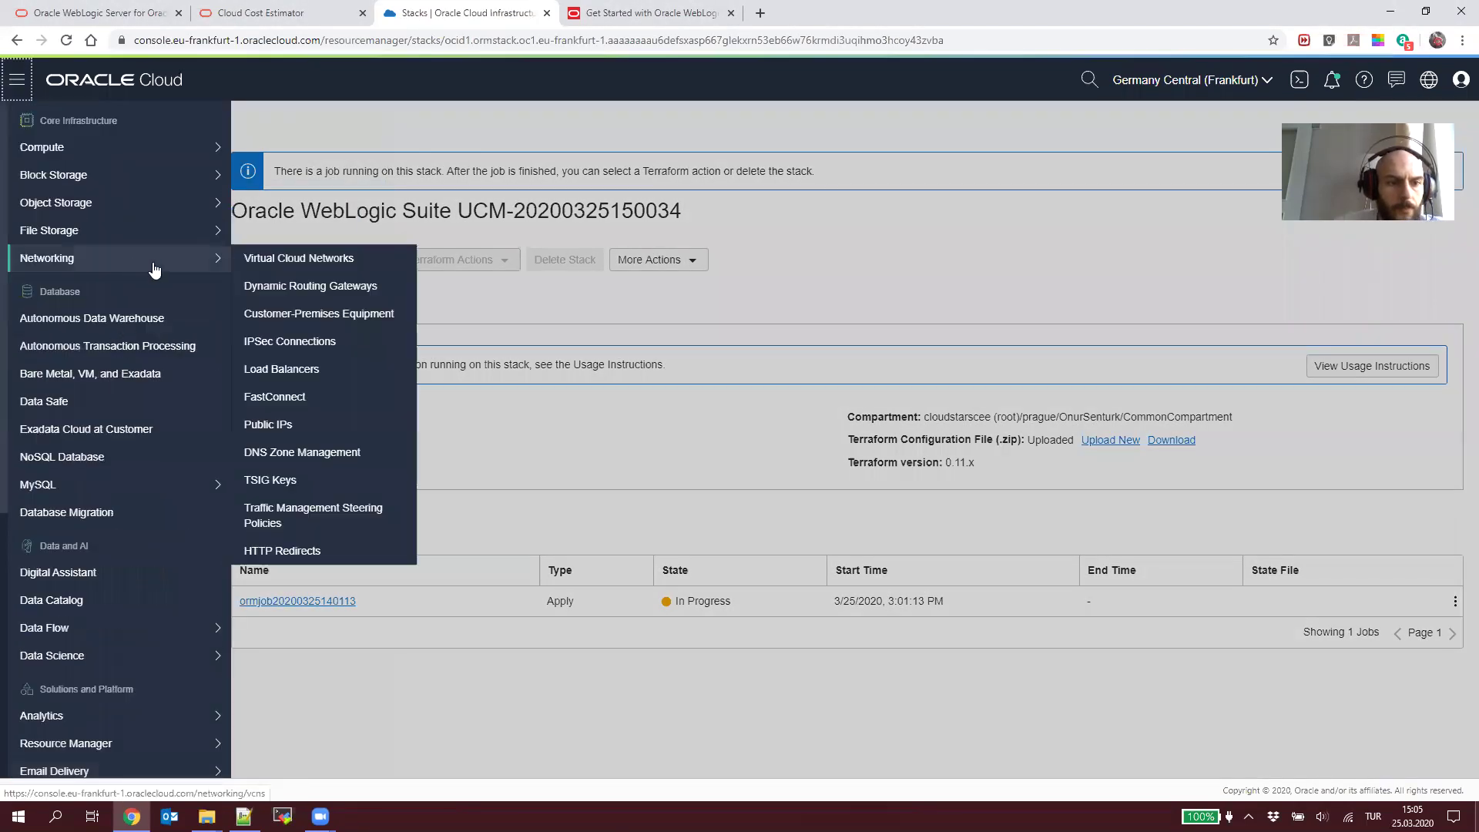
pyautogui.click(292, 267)
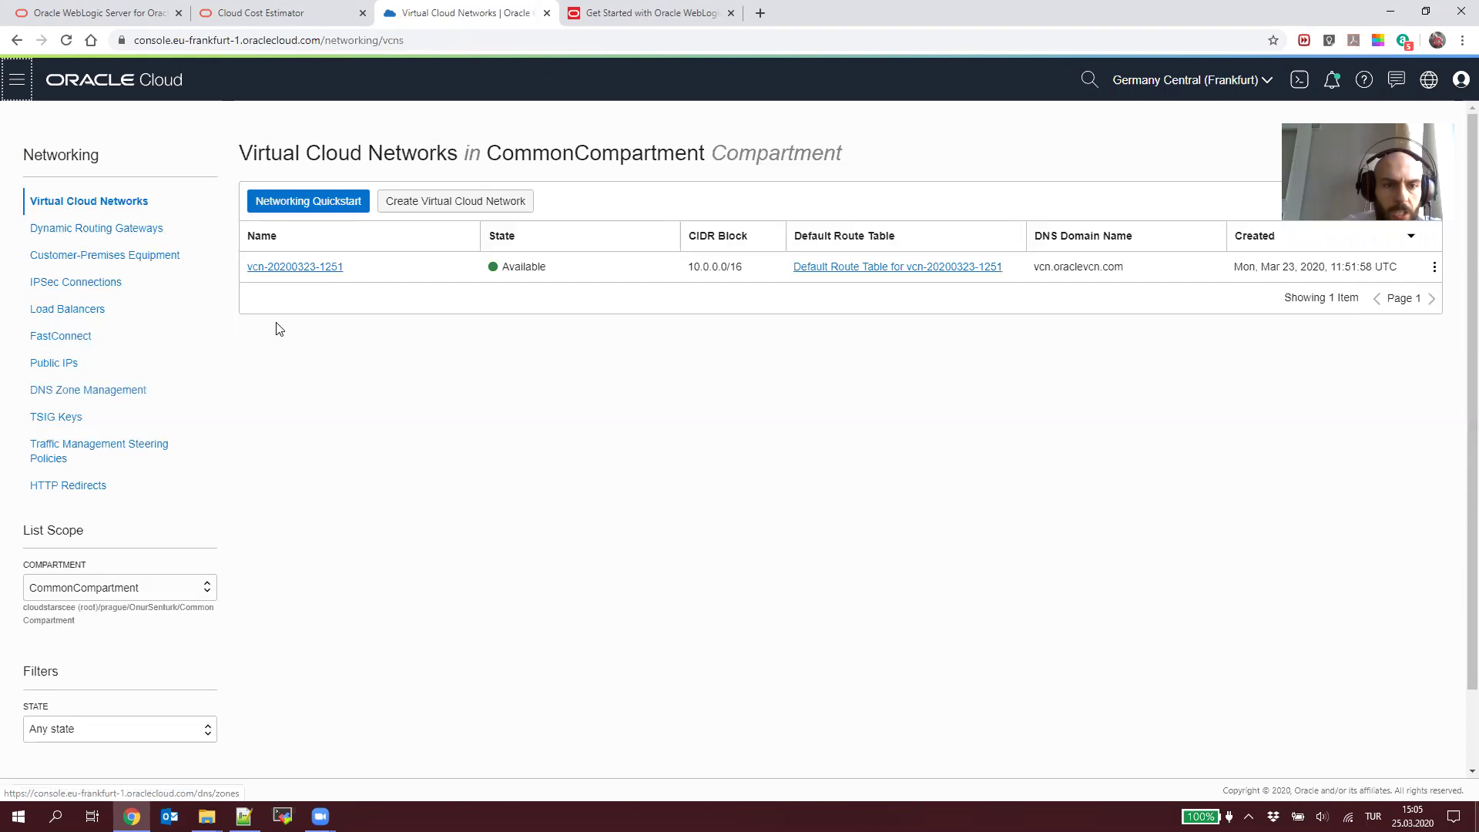
pyautogui.click(305, 267)
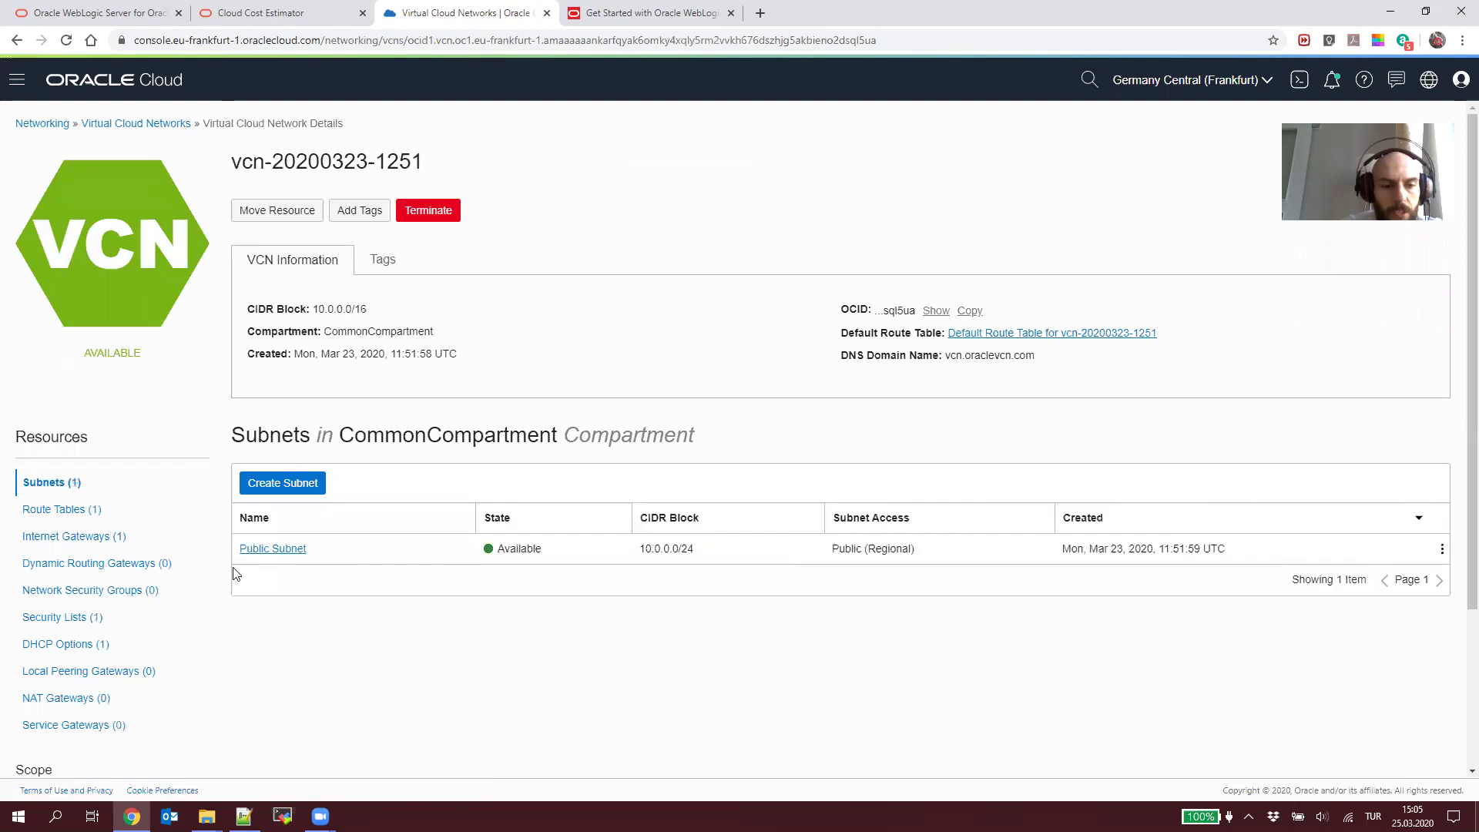
pyautogui.click(91, 623)
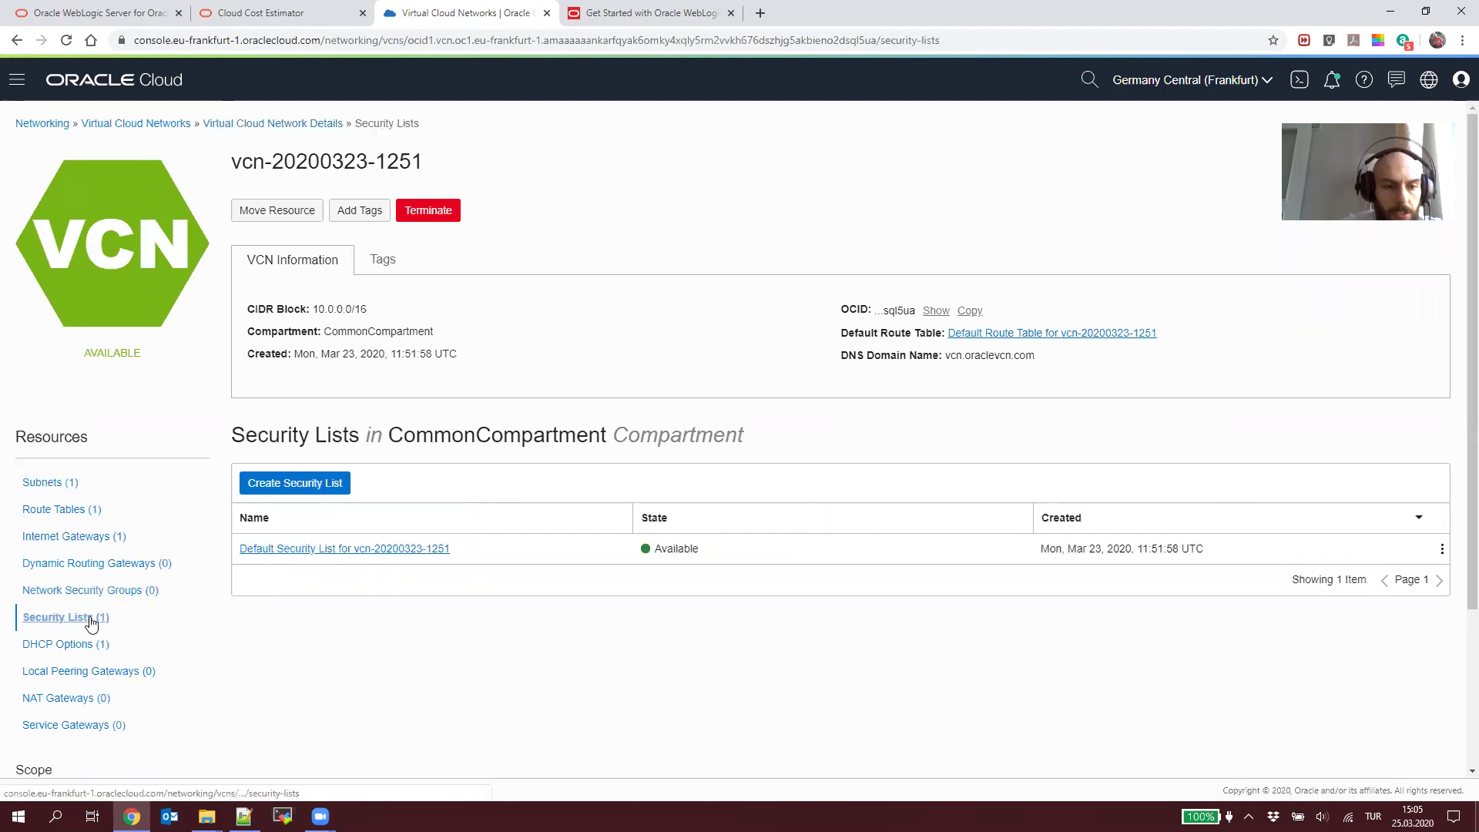
pyautogui.click(333, 549)
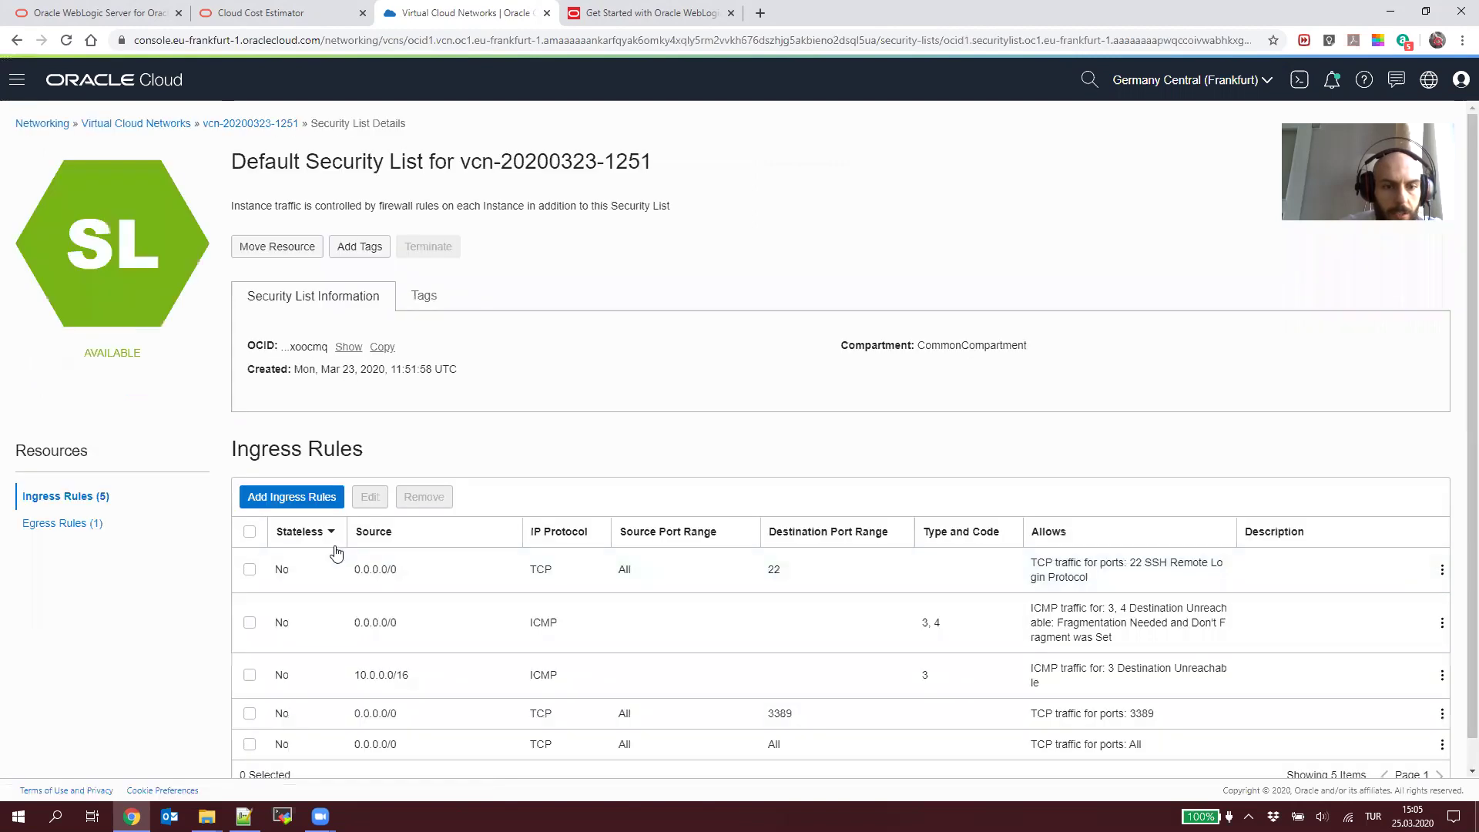
pyautogui.scroll(-1, 335, 552)
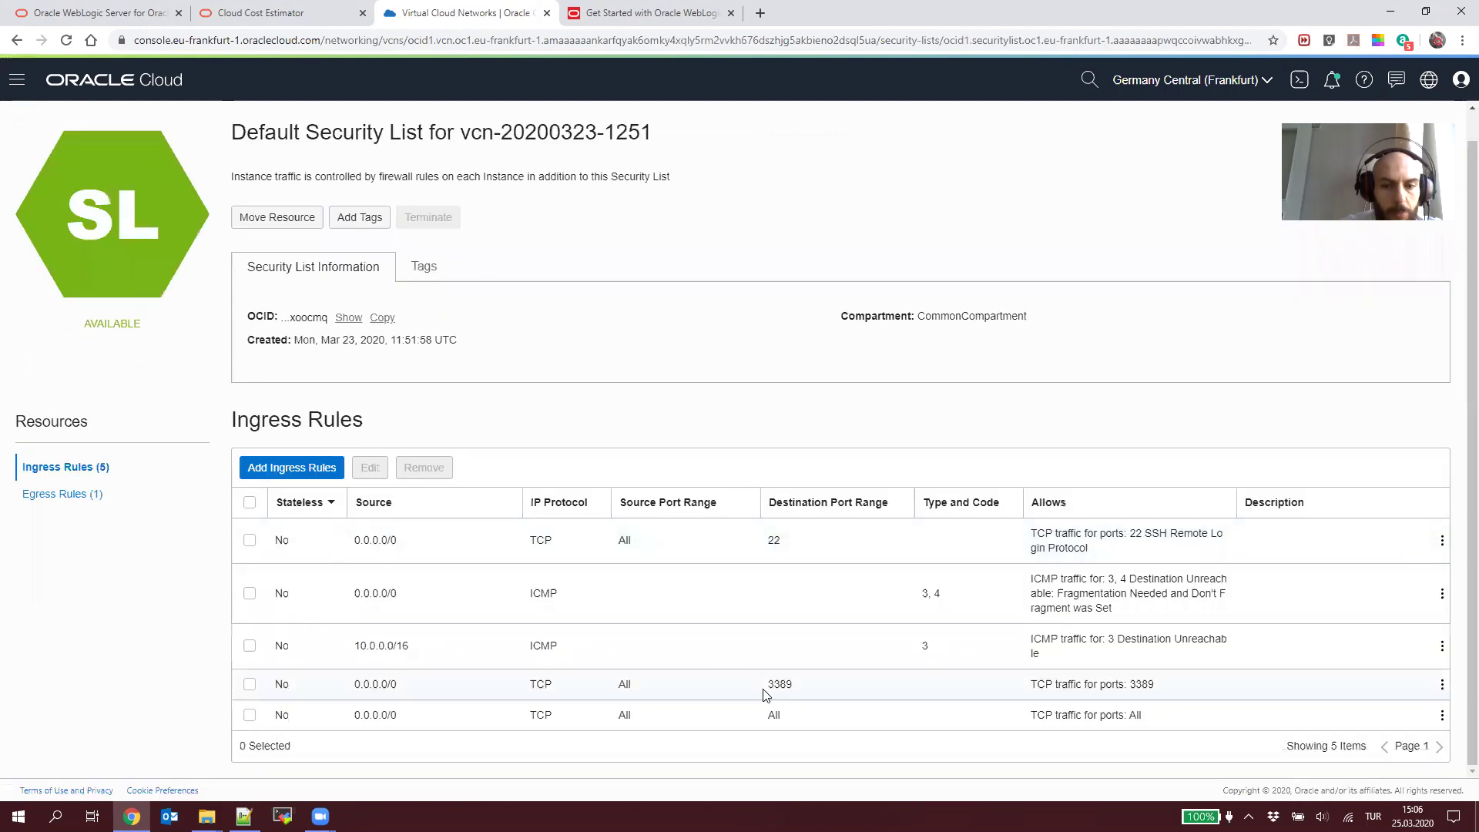
# Step: Add an ingress rule allowing source 0.0.0.0/0 on destination ports 7001-7010
pyautogui.click(311, 467)
pyautogui.click(661, 303)
pyautogui.write('0.0.0')
pyautogui.press('BackSpace')
pyautogui.press('BackSpace')
pyautogui.press('BackSpace')
pyautogui.write('.0.0.07')
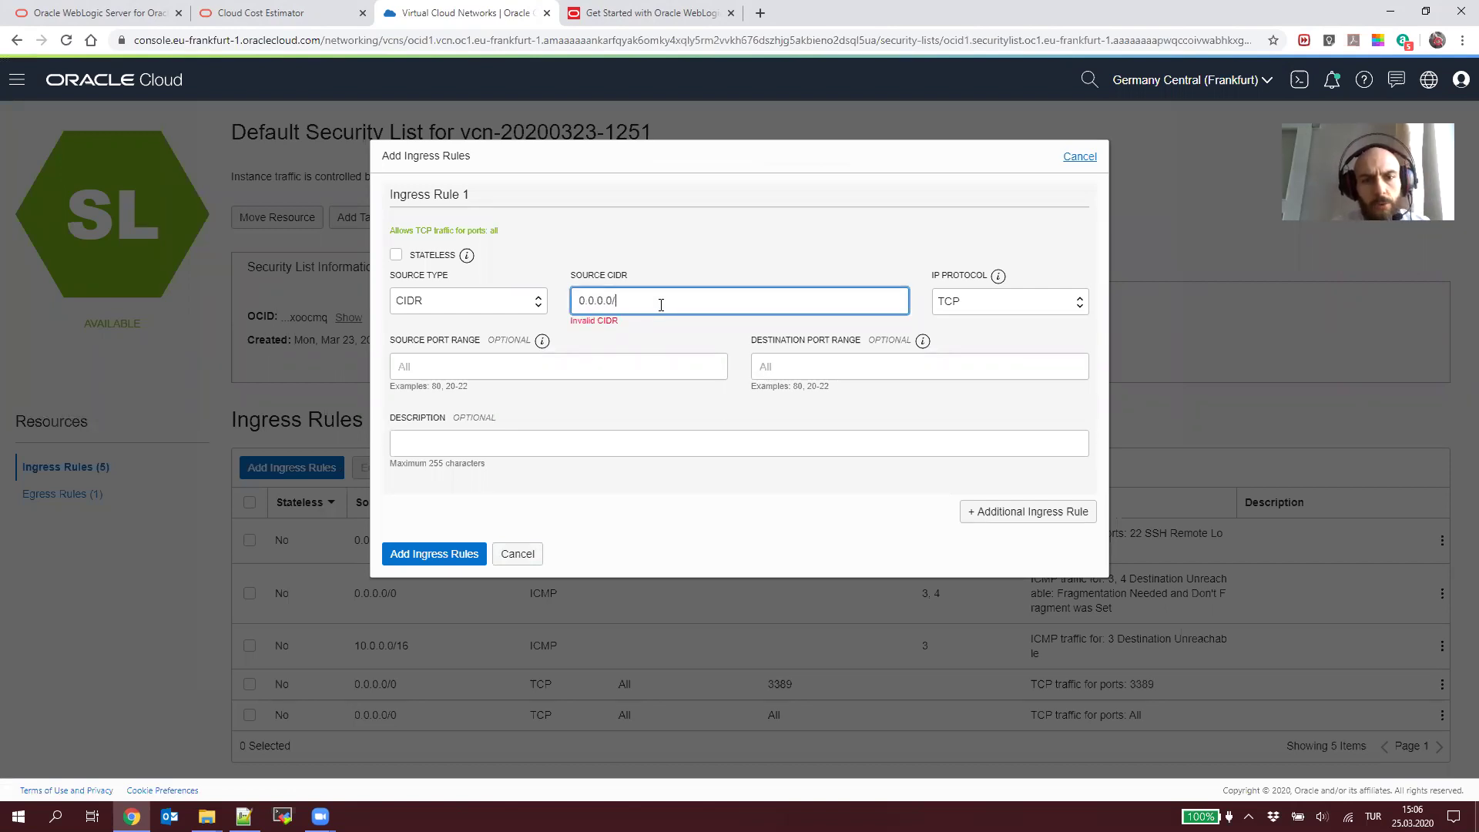
pyautogui.write('0')
pyautogui.click(575, 379)
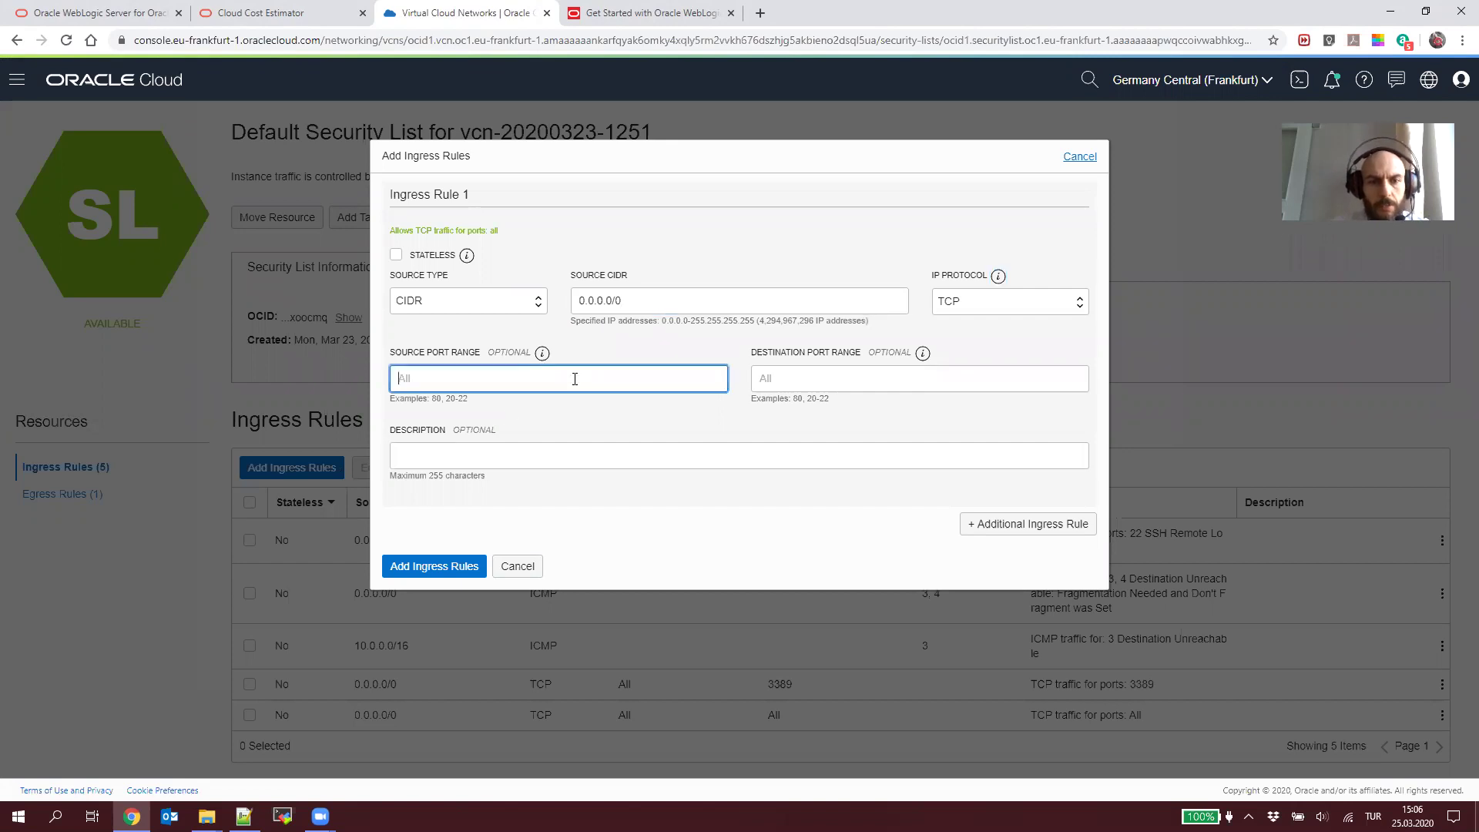
pyautogui.press('Tab')
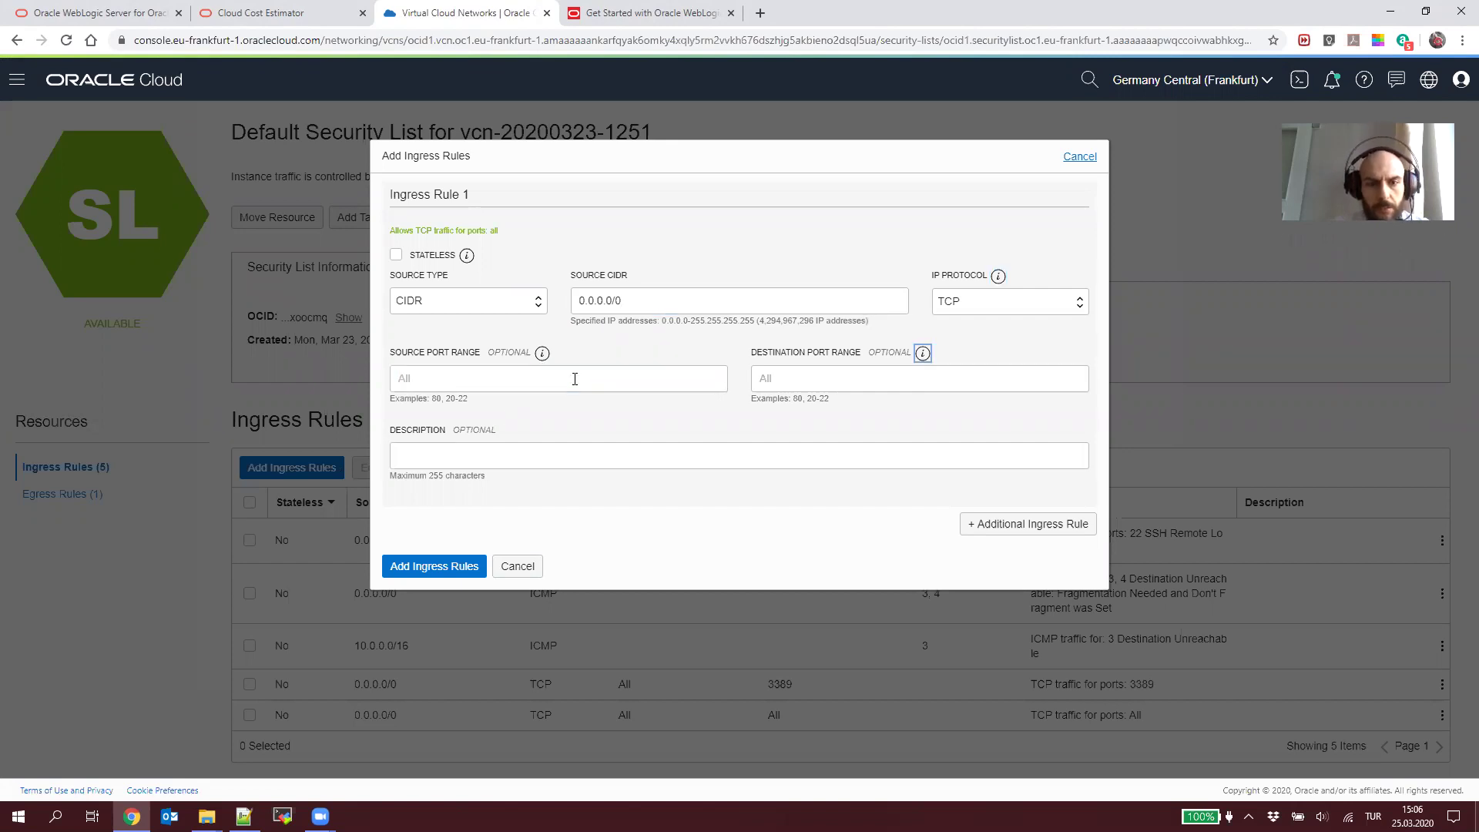
pyautogui.write('7002')
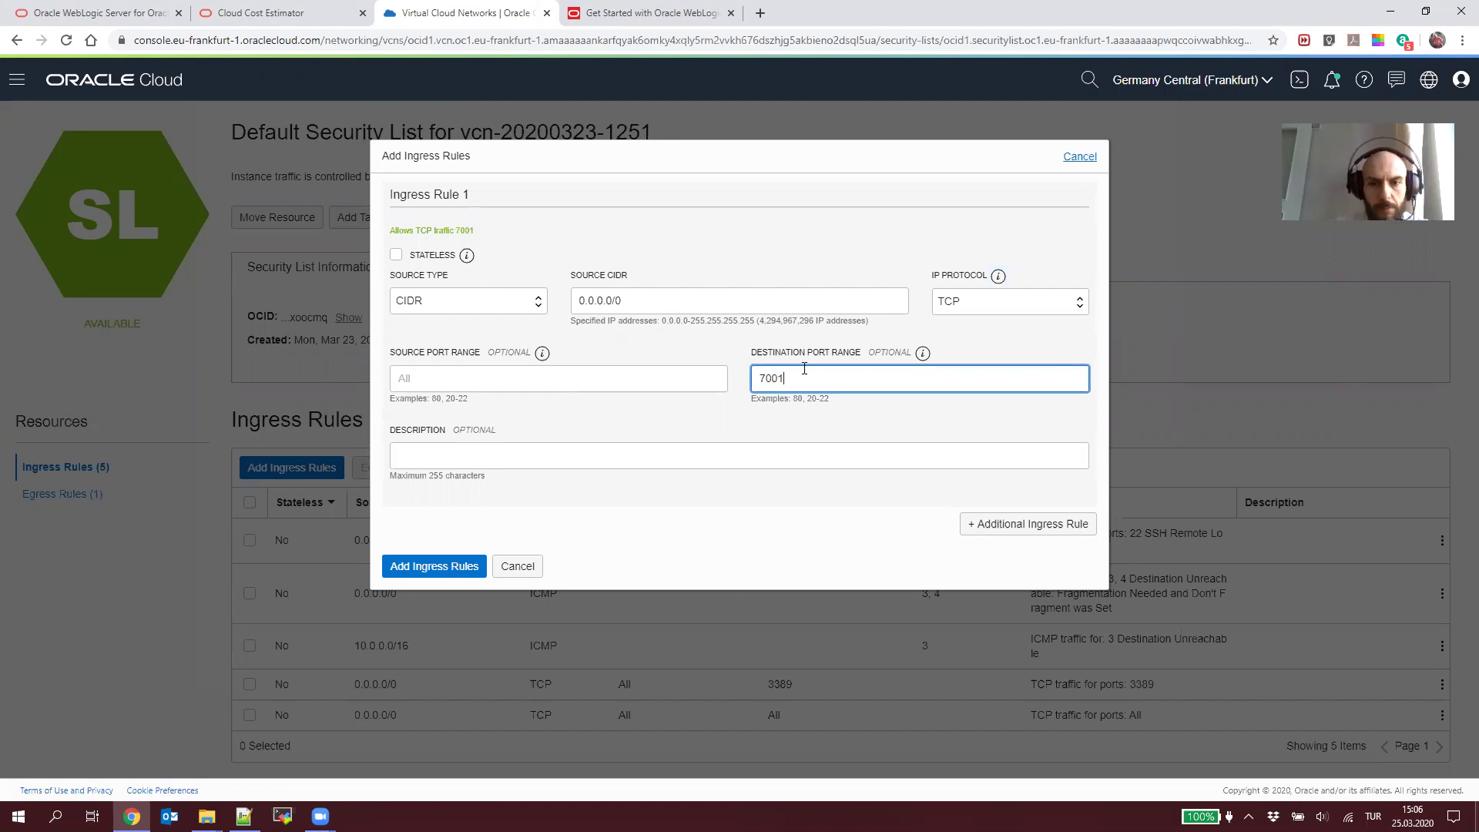
pyautogui.write('-7010')
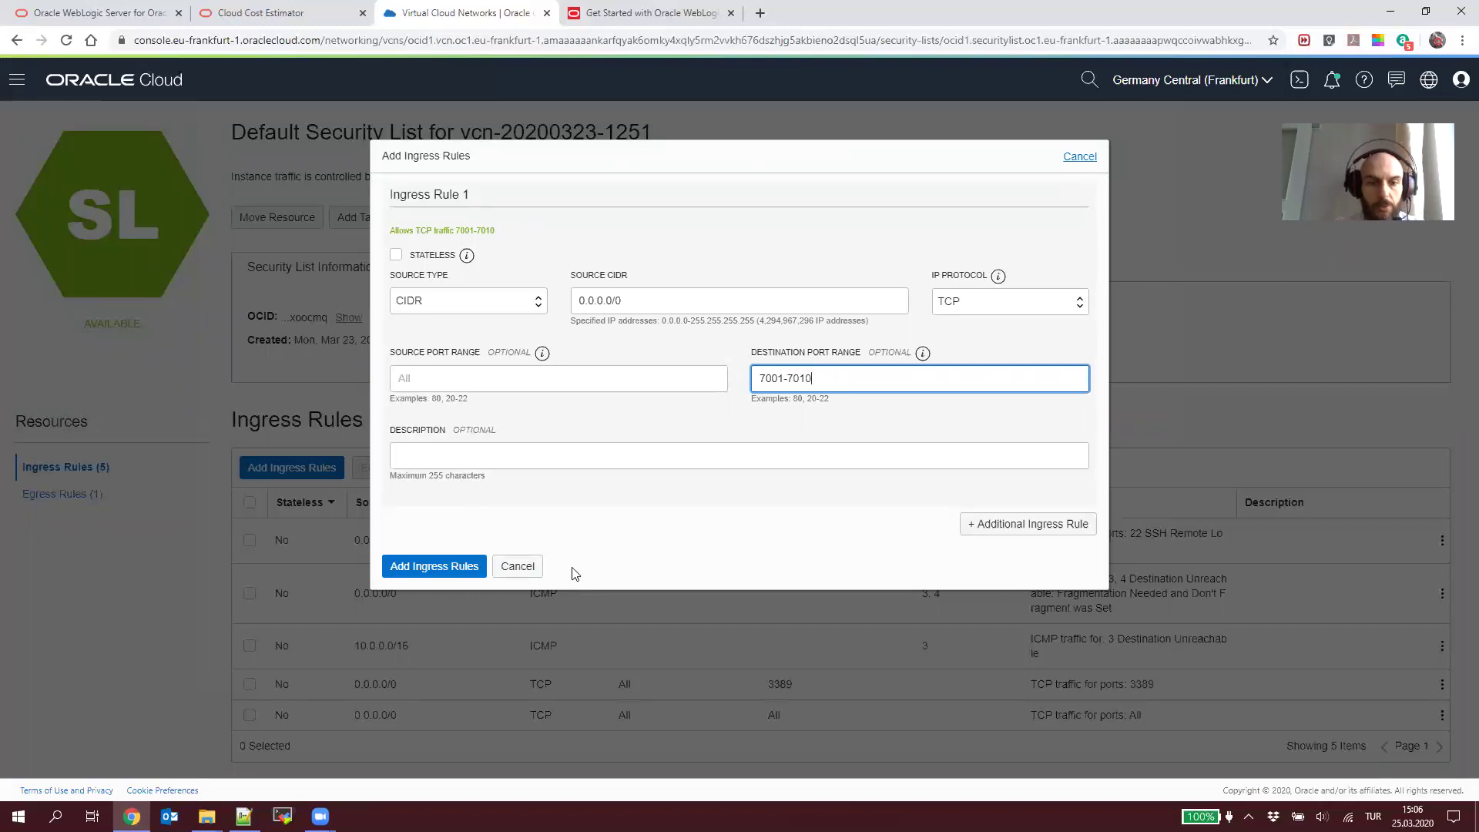
pyautogui.click(452, 565)
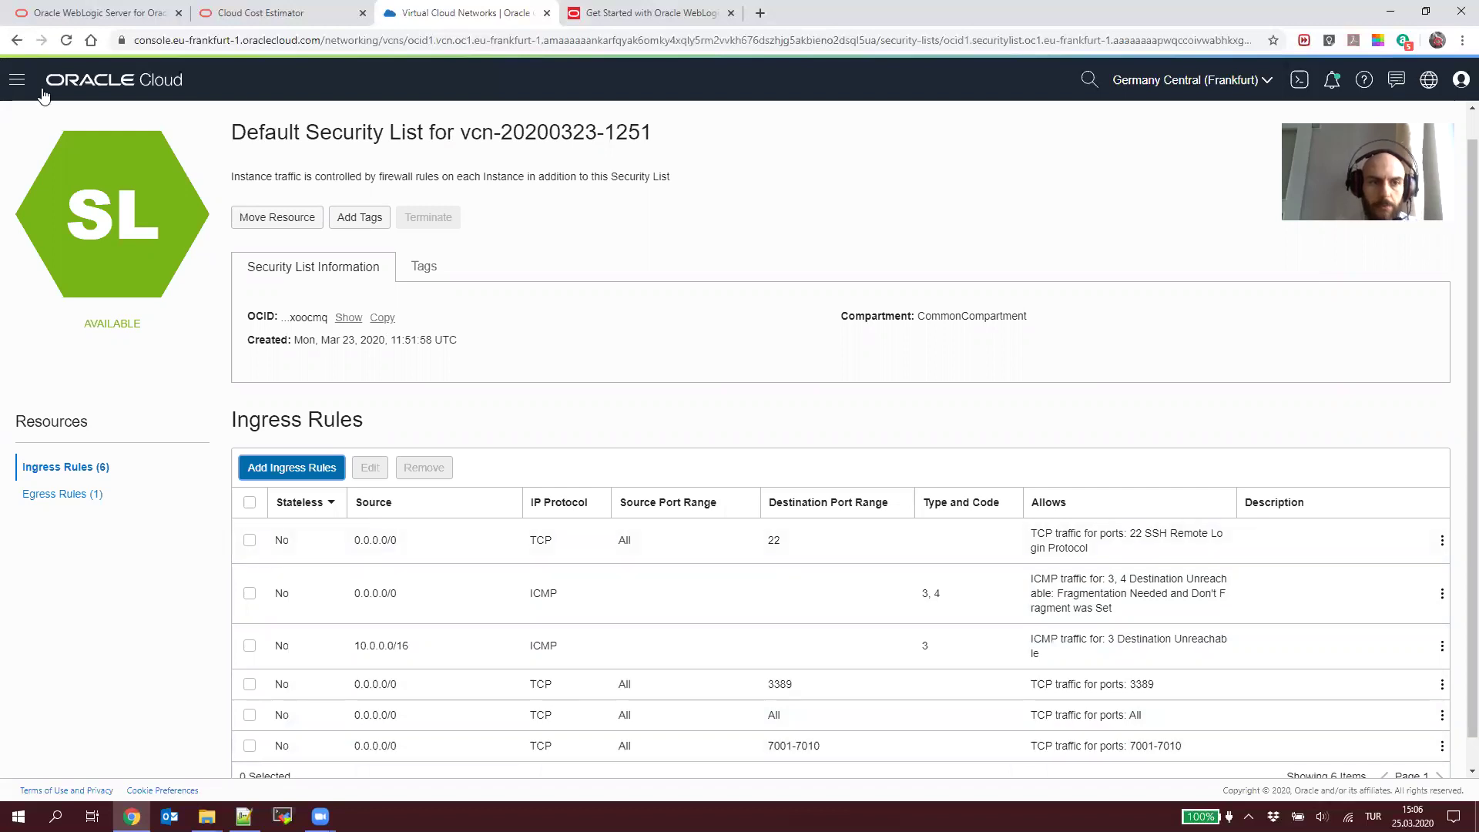
pyautogui.click(17, 79)
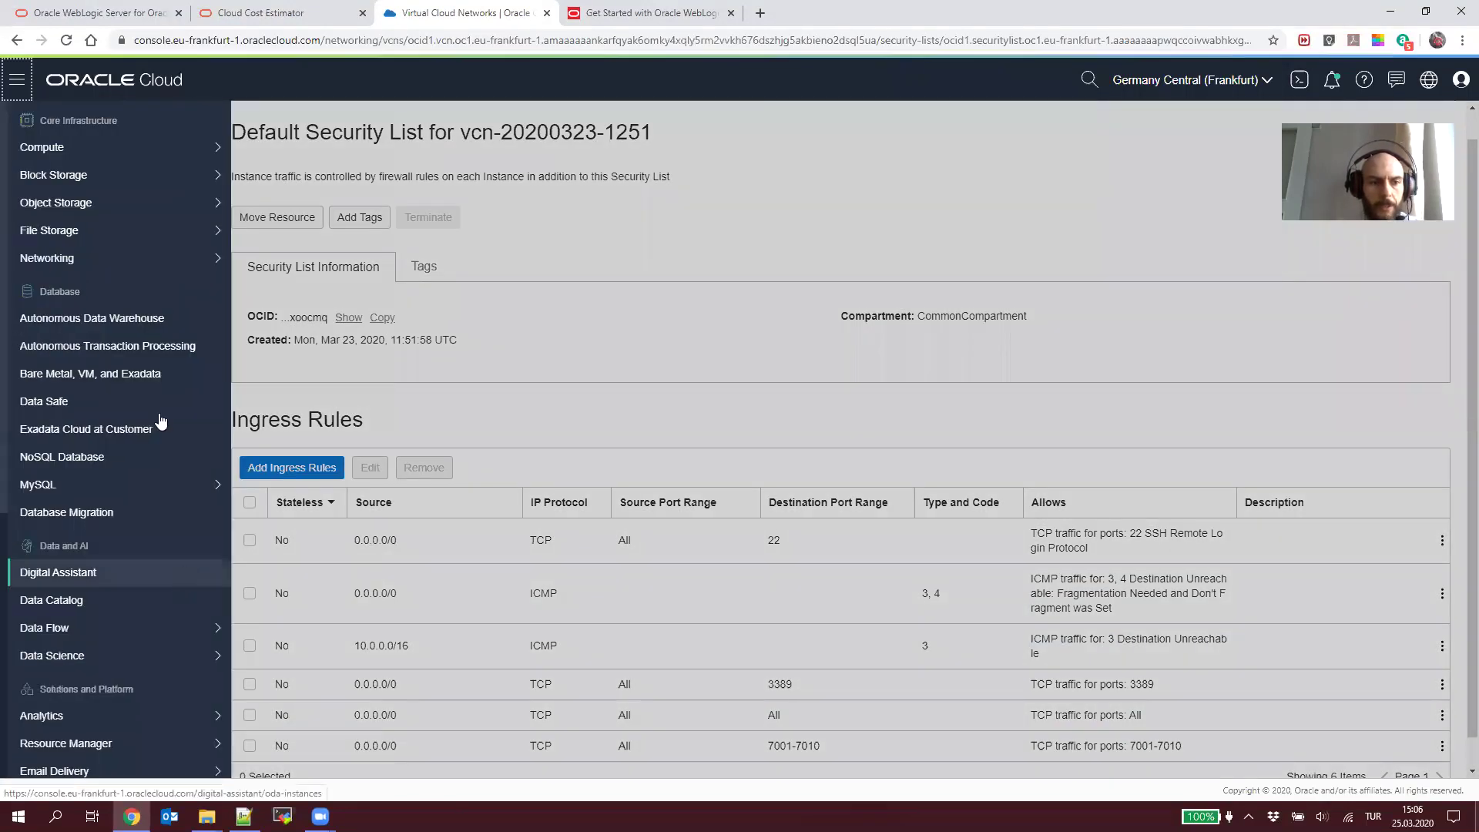
pyautogui.scroll(-5, 154, 492)
pyautogui.scroll(-1, 155, 493)
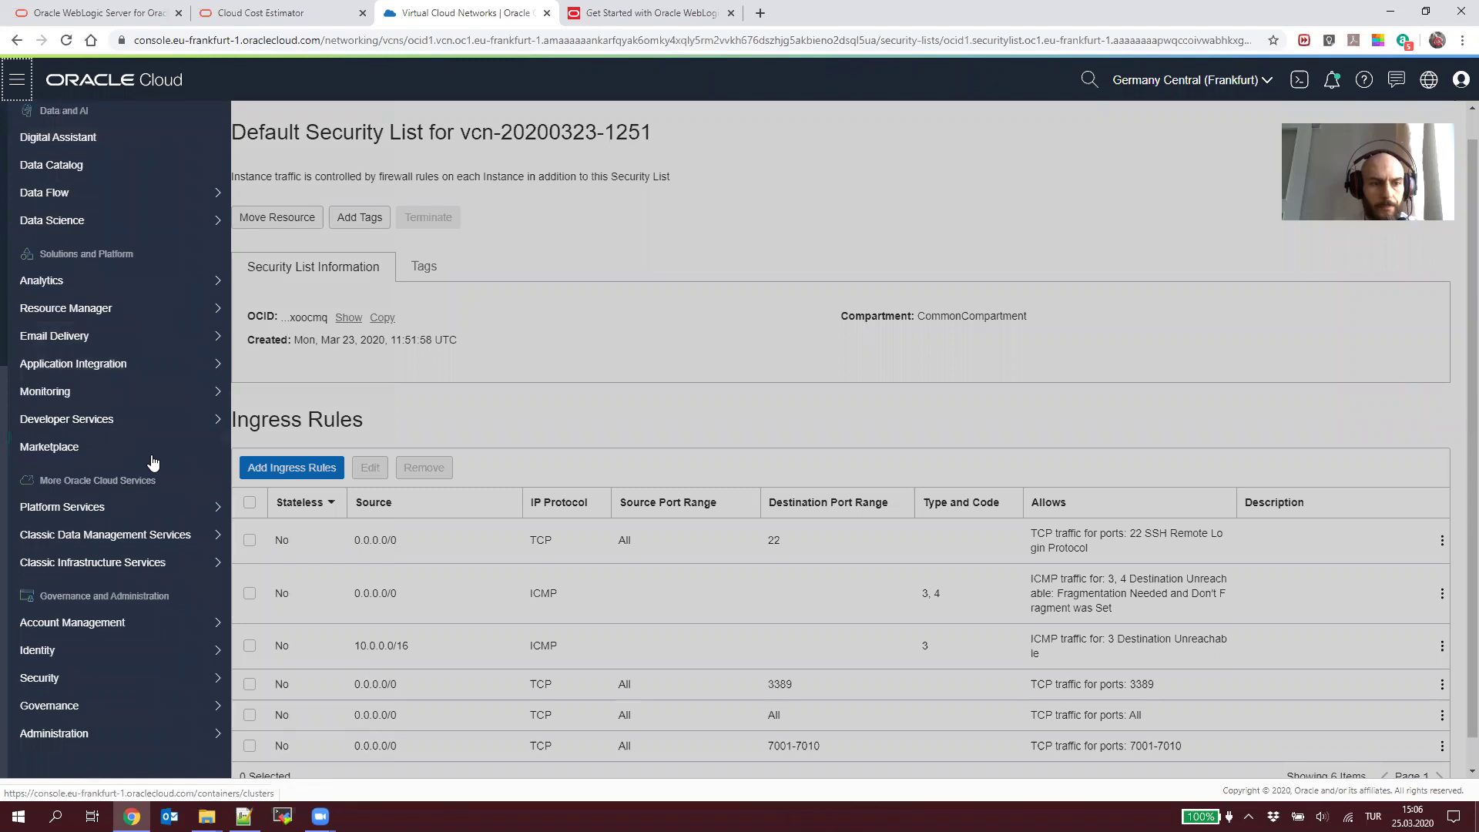
pyautogui.moveTo(214, 311)
pyautogui.click(304, 308)
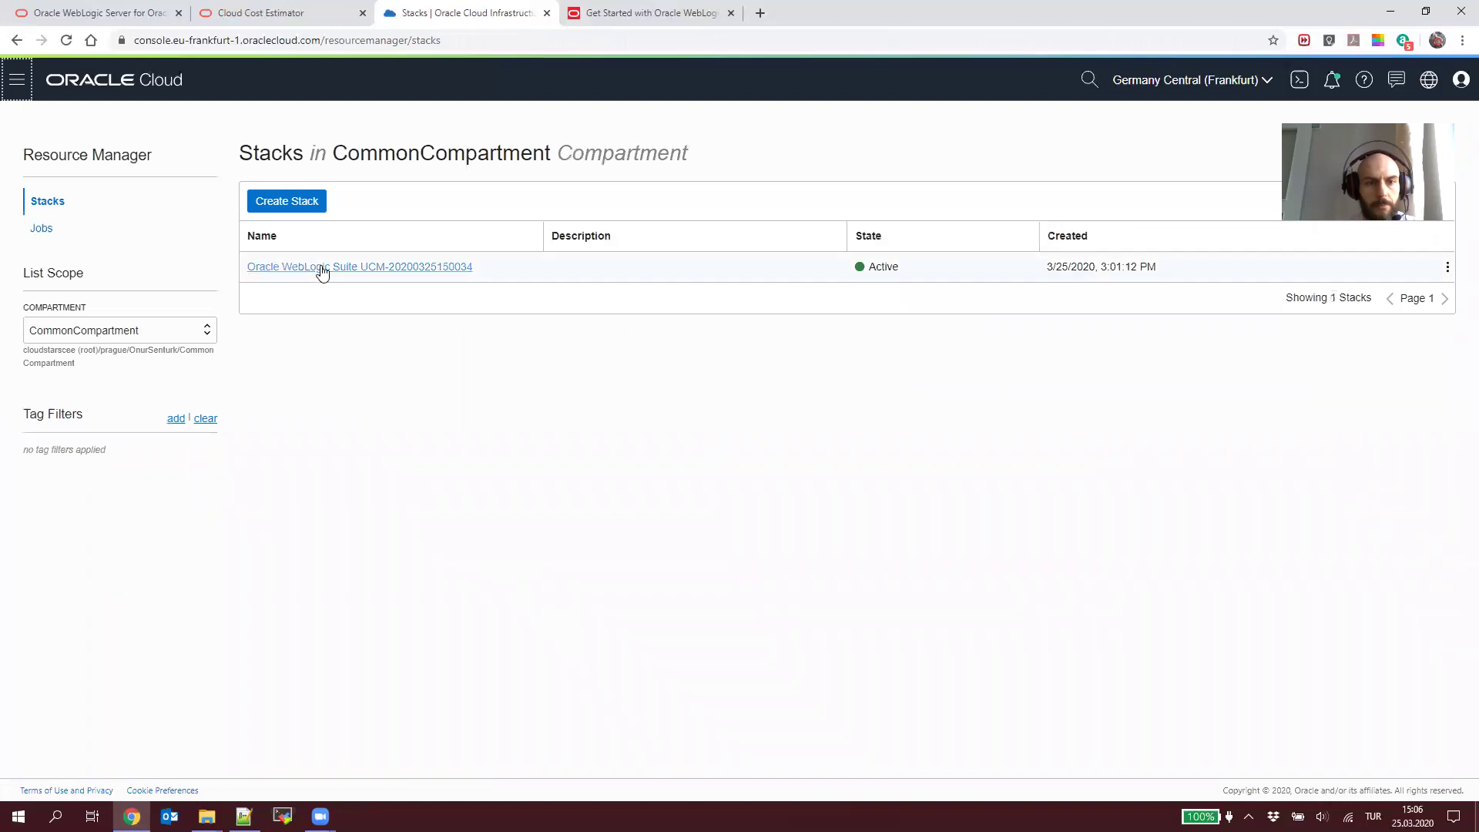
pyautogui.click(321, 267)
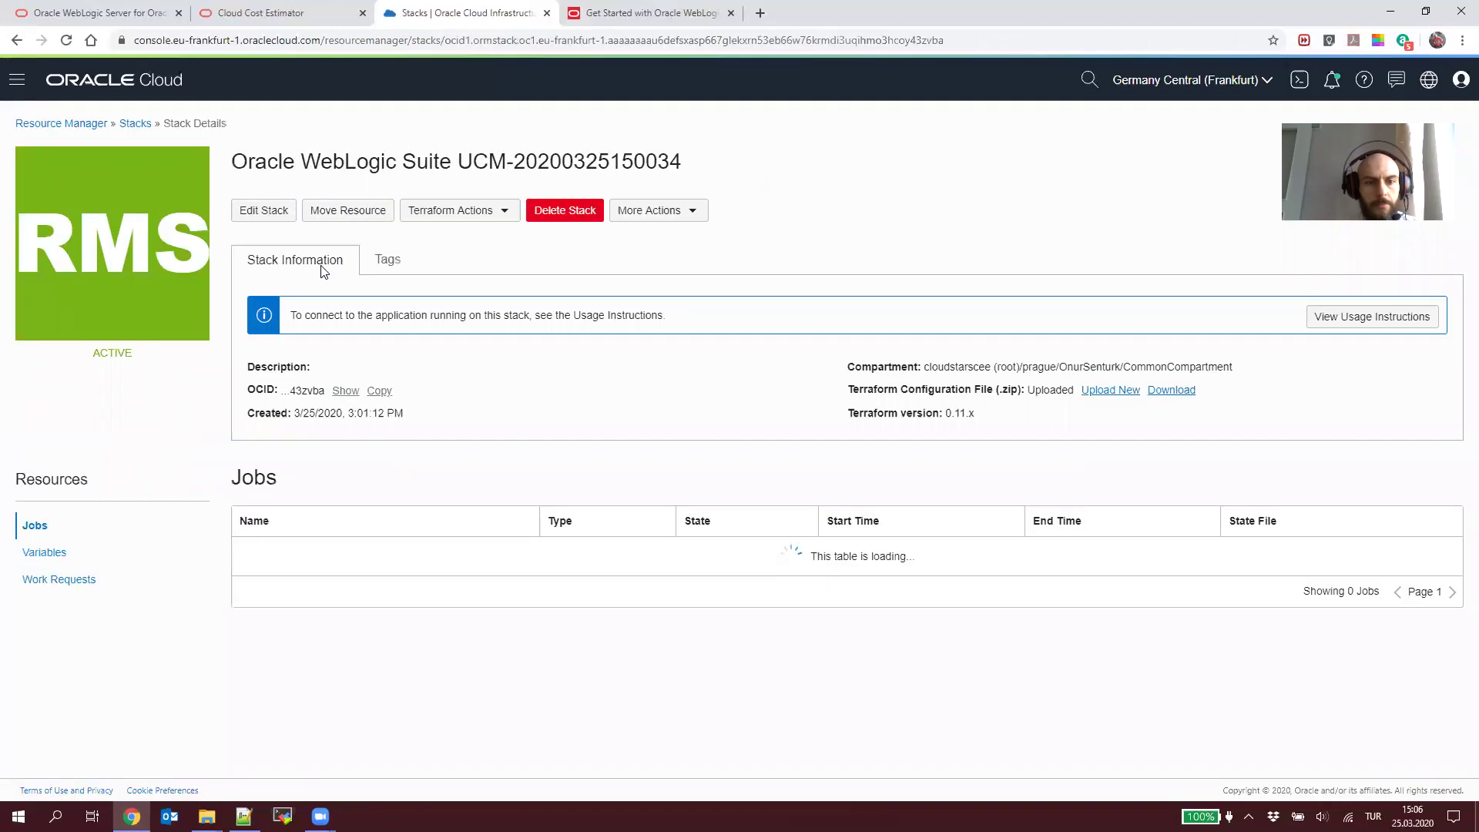
pyautogui.click(336, 602)
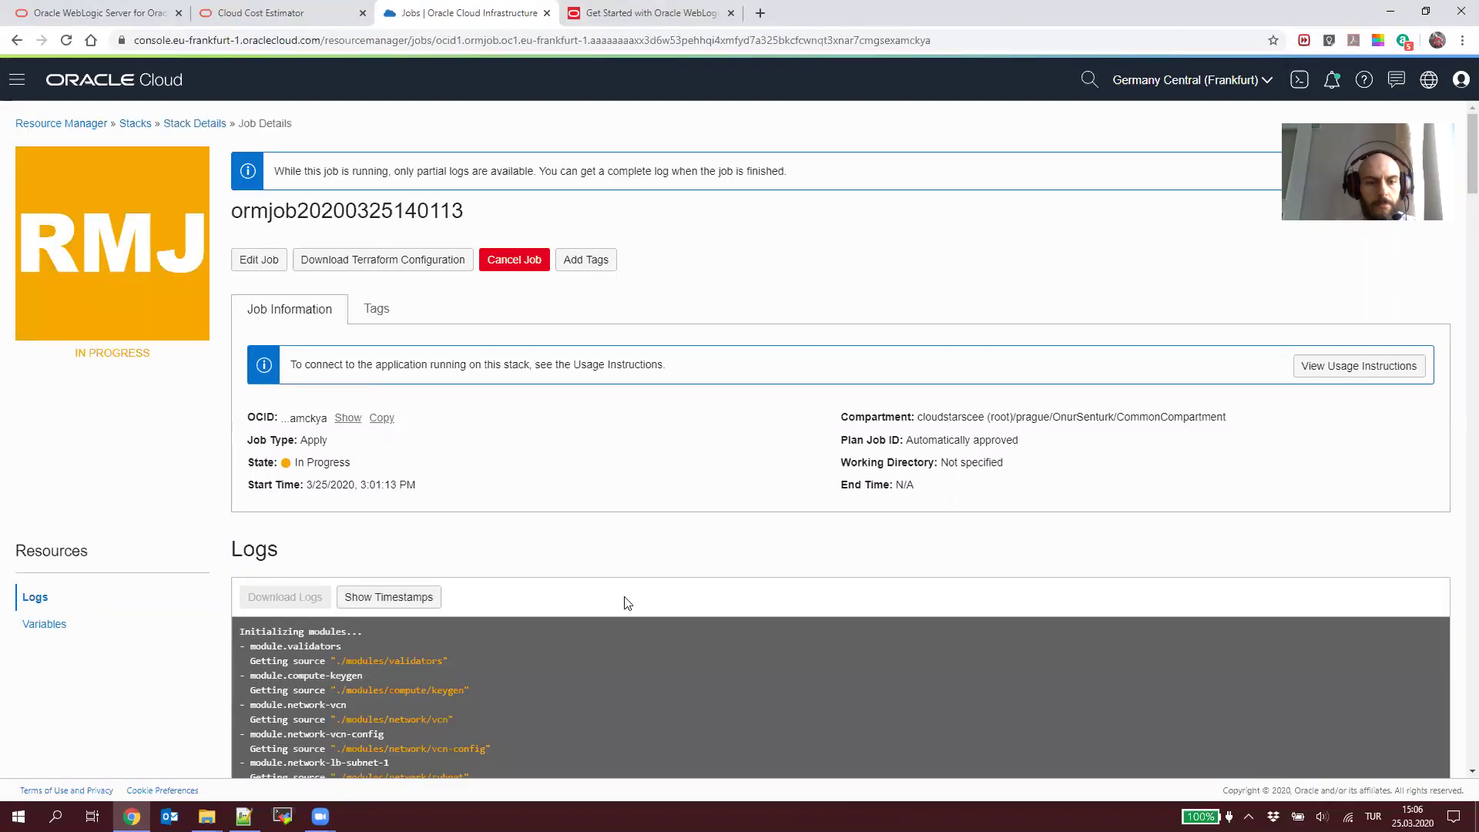
# Step: Turn on log timestamps and scroll to the end of the job log
pyautogui.scroll(-8, 667, 632)
pyautogui.scroll(8, 667, 618)
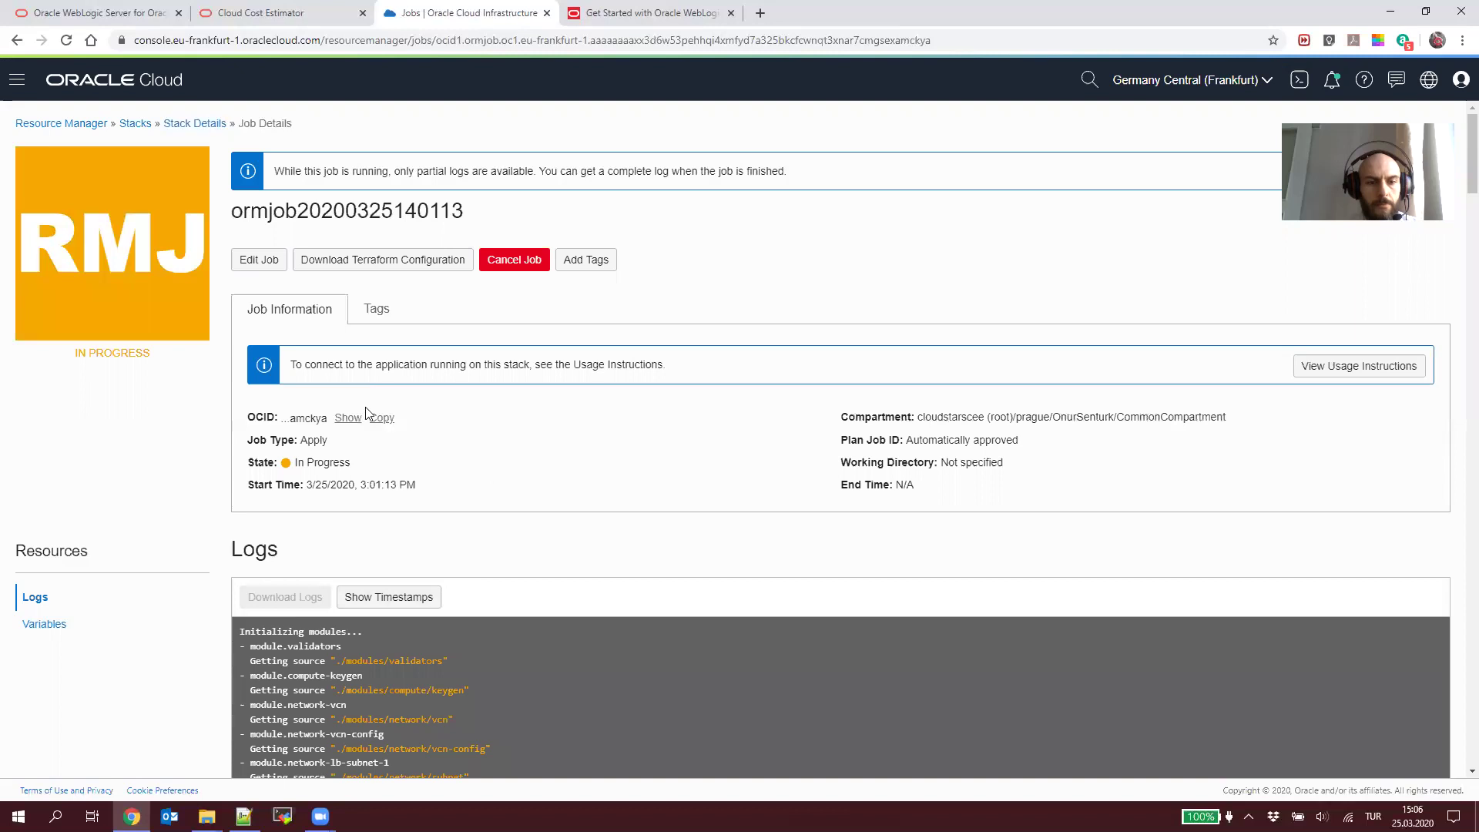
pyautogui.click(385, 597)
pyautogui.scroll(-15, 590, 608)
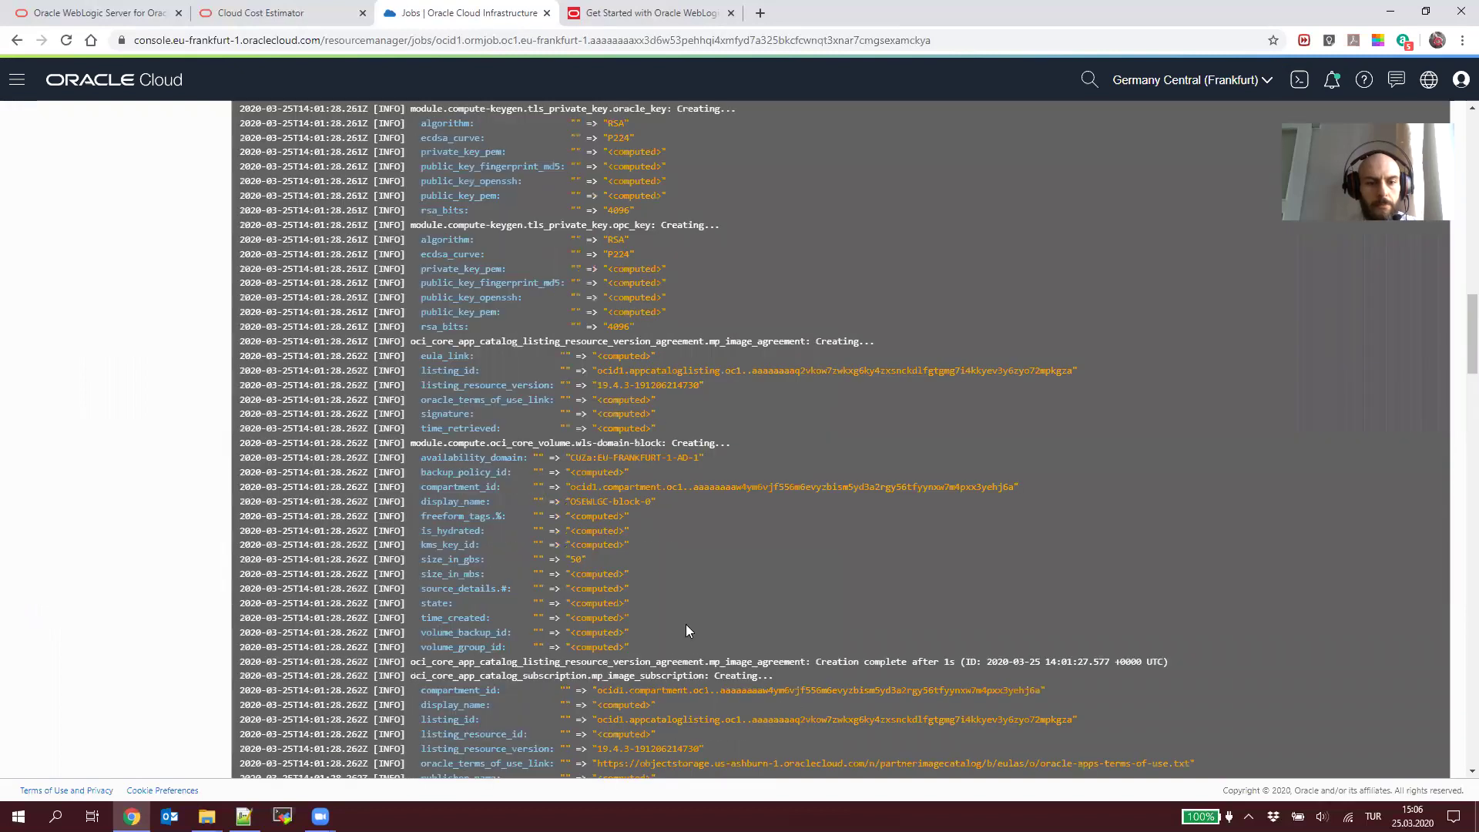
pyautogui.scroll(-20, 722, 630)
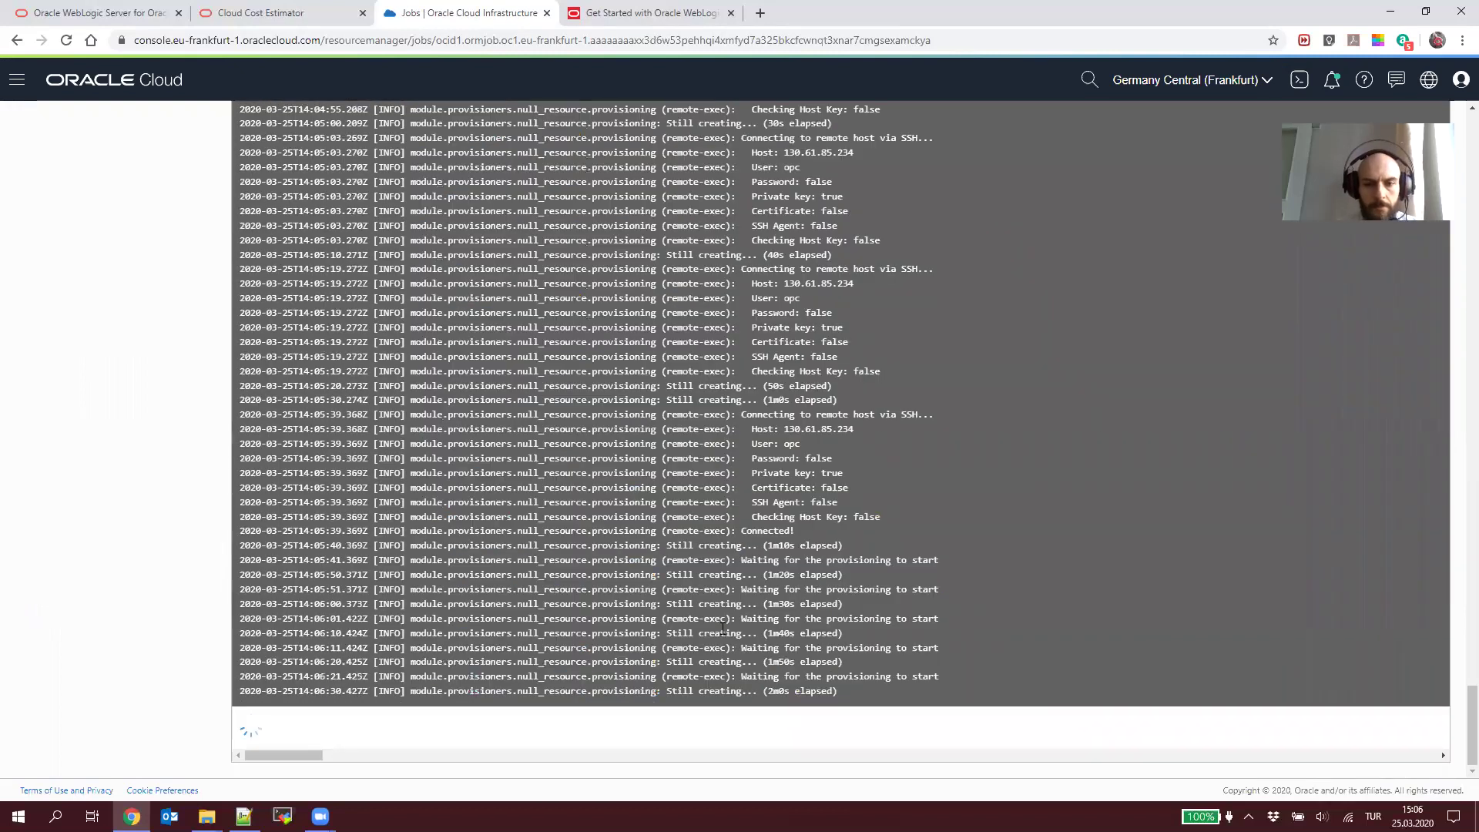
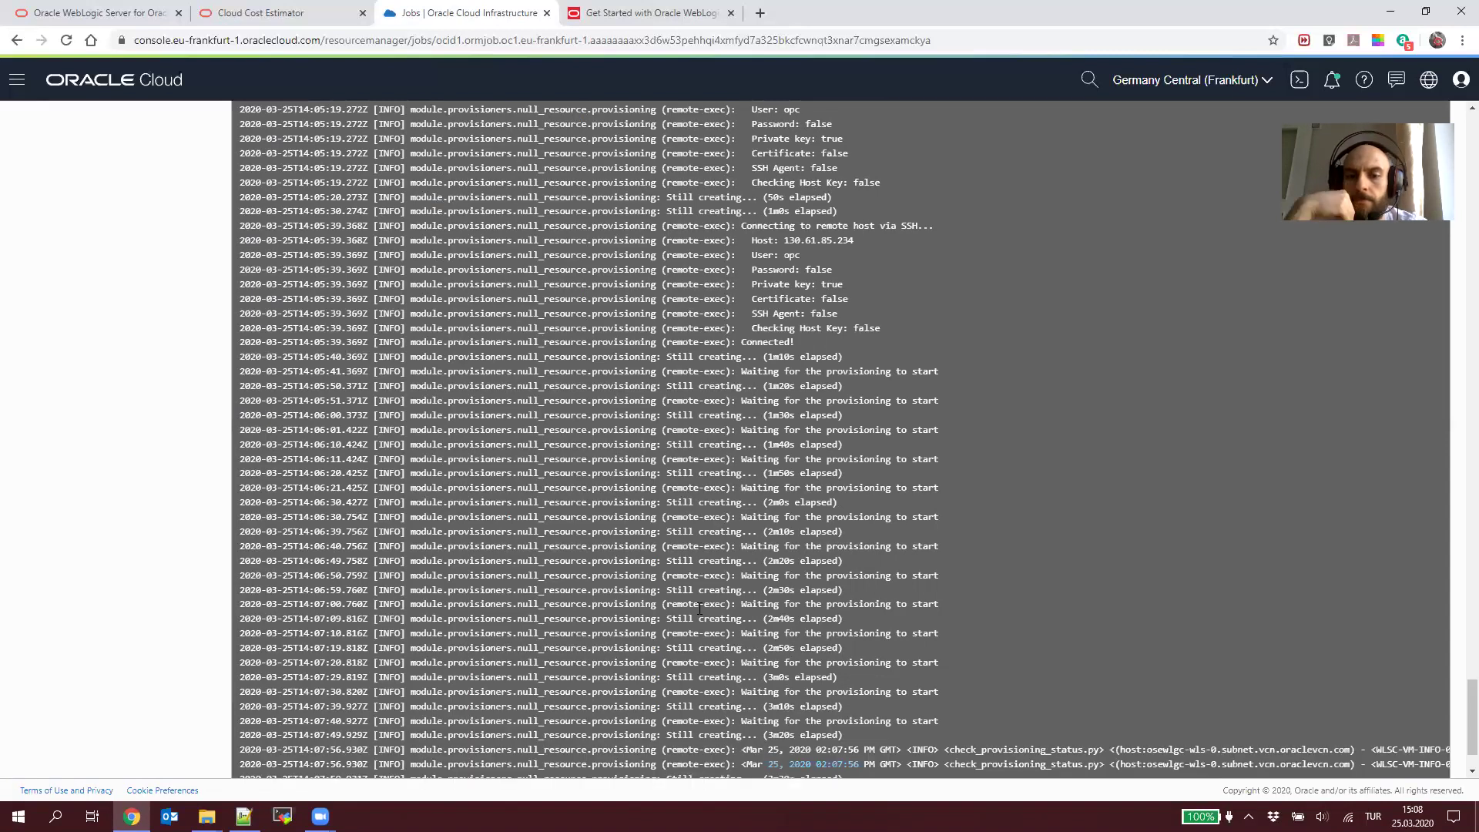
# Step: Scroll through the in-progress apply job log to follow its latest entries
pyautogui.scroll(-2, 722, 641)
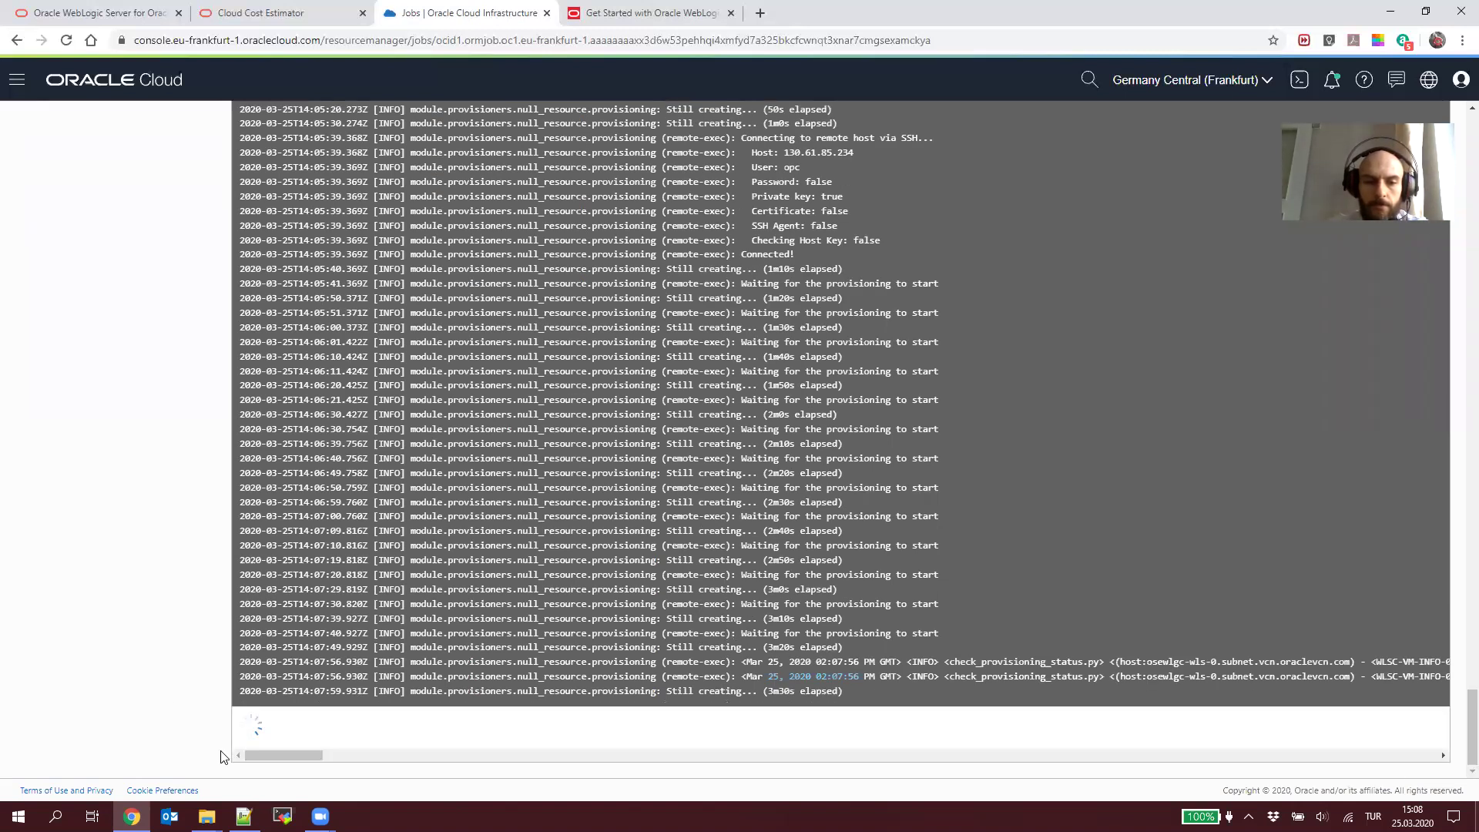
pyautogui.moveTo(439, 762); pyautogui.dragTo(246, 755)
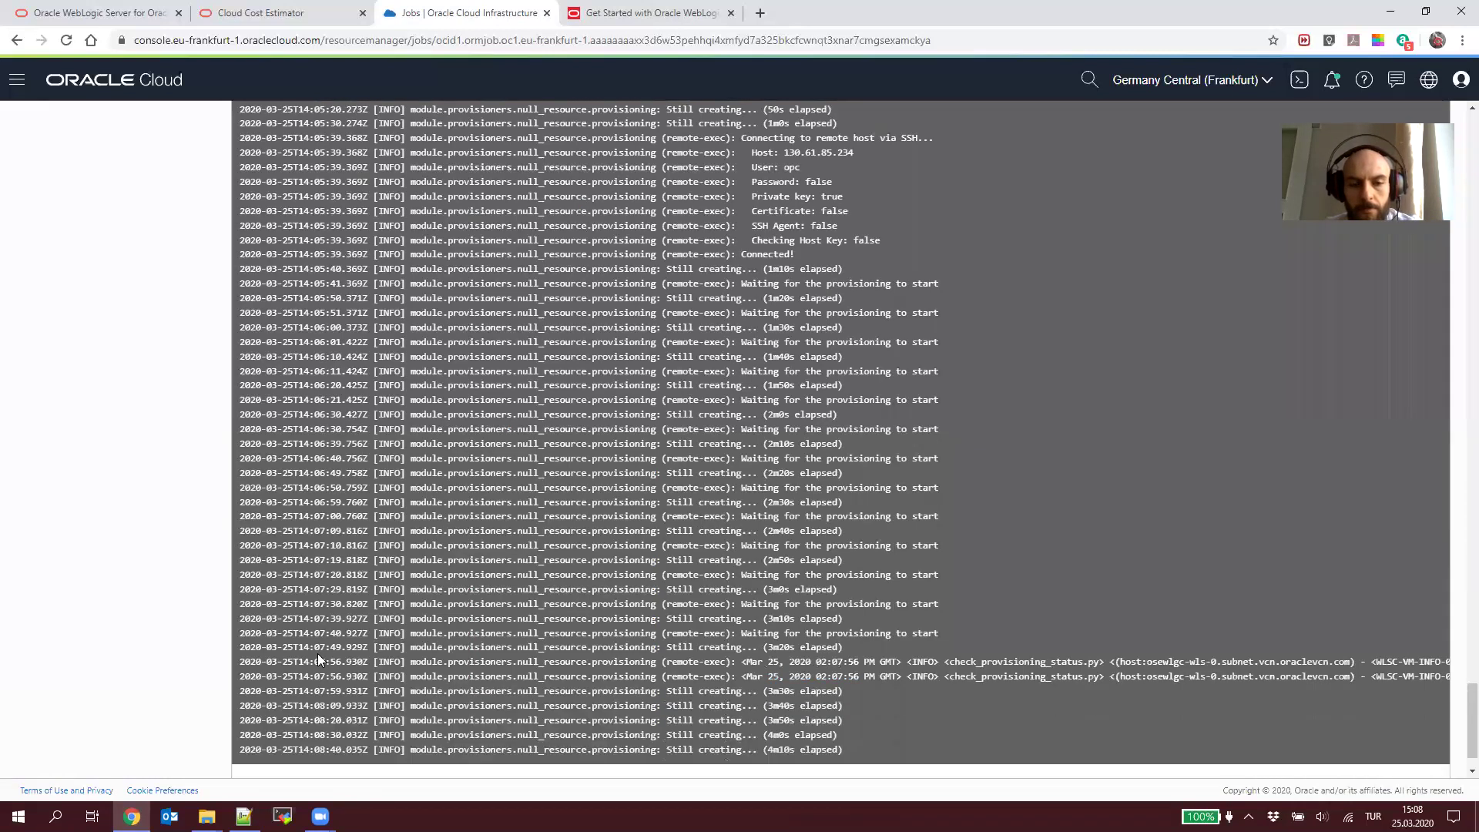
pyautogui.scroll(-1, 378, 411)
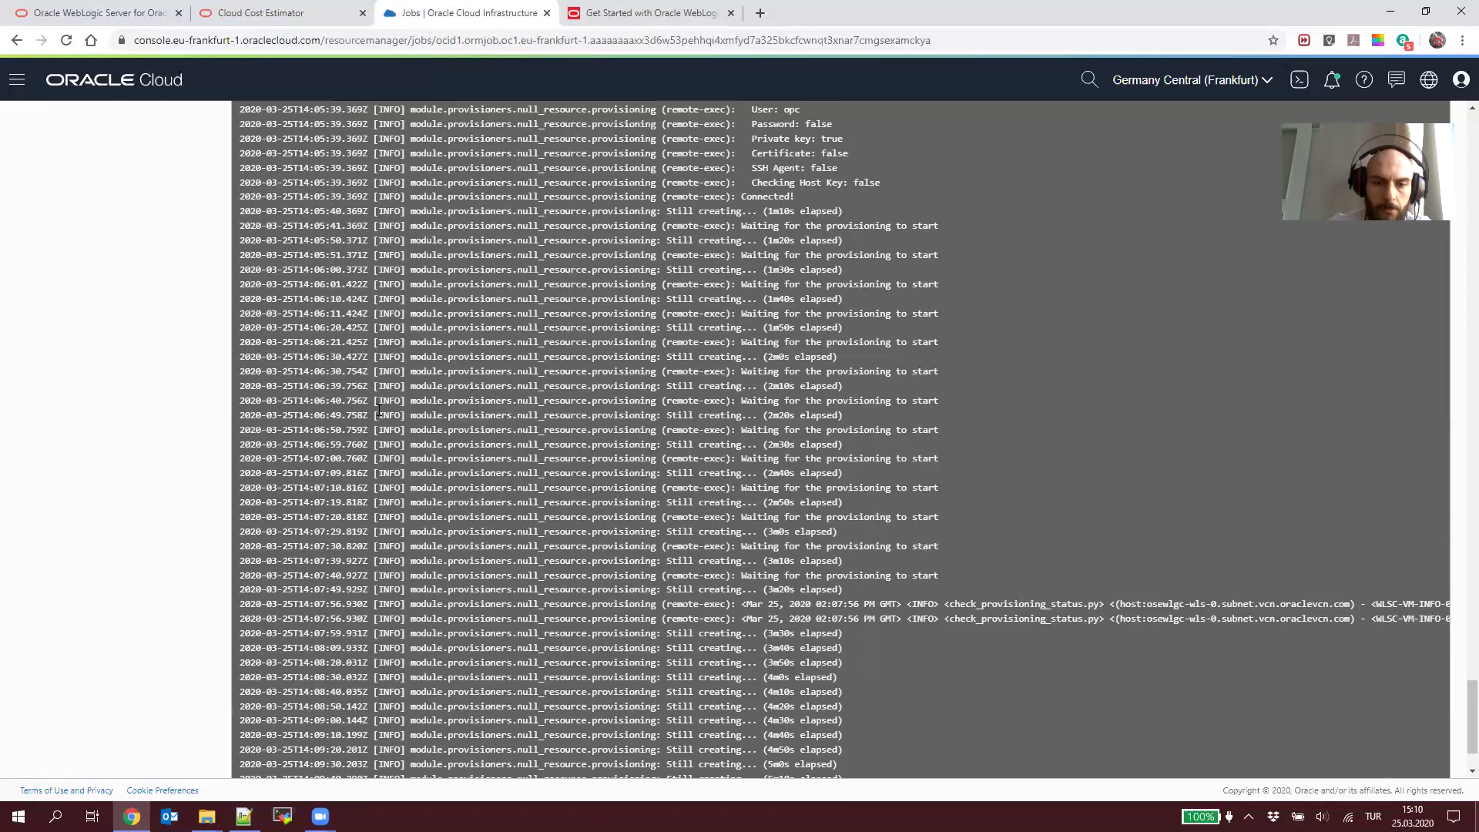
pyautogui.scroll(-2, 379, 410)
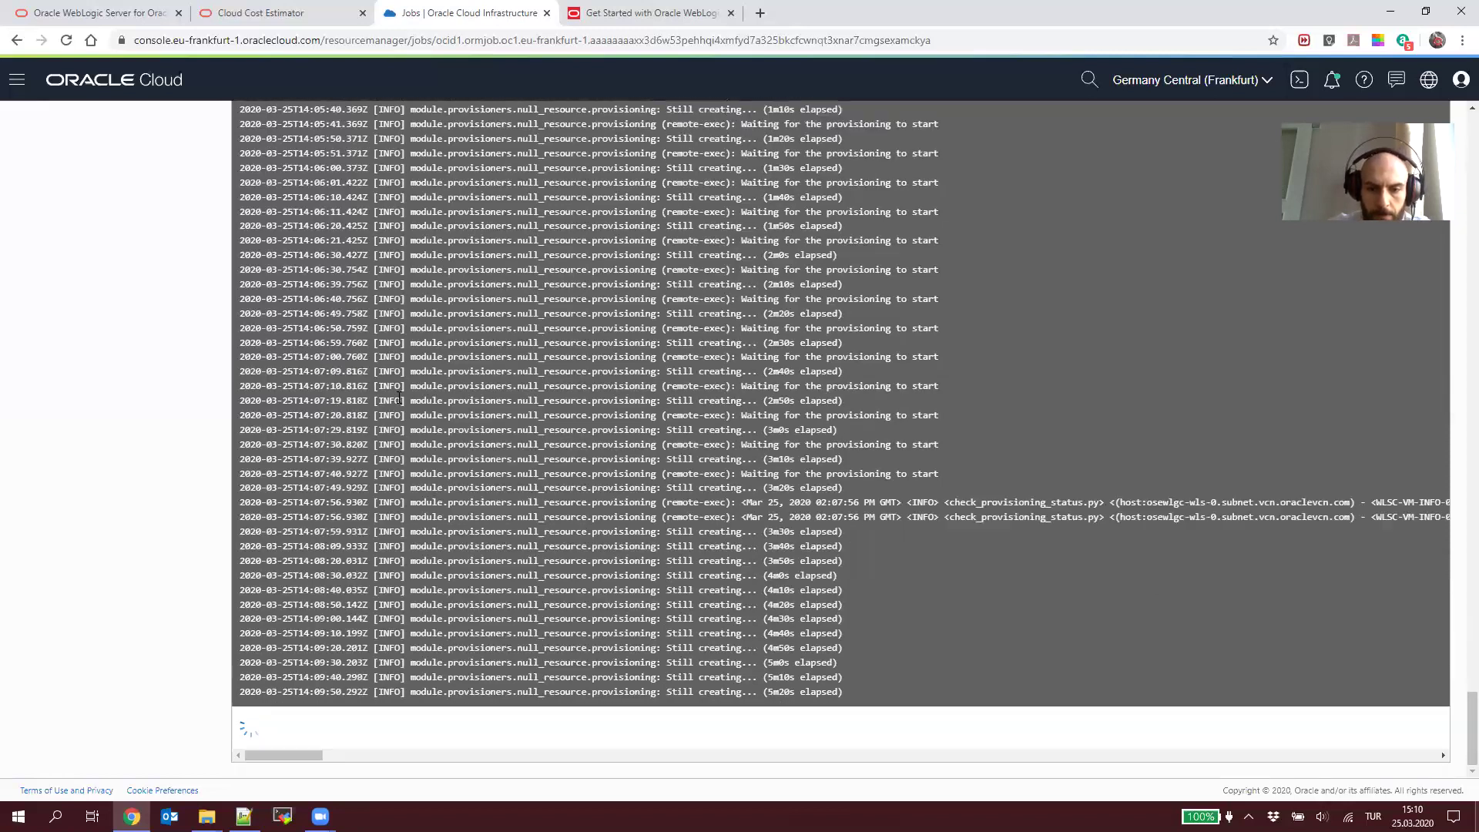
pyautogui.scroll(20, 398, 397)
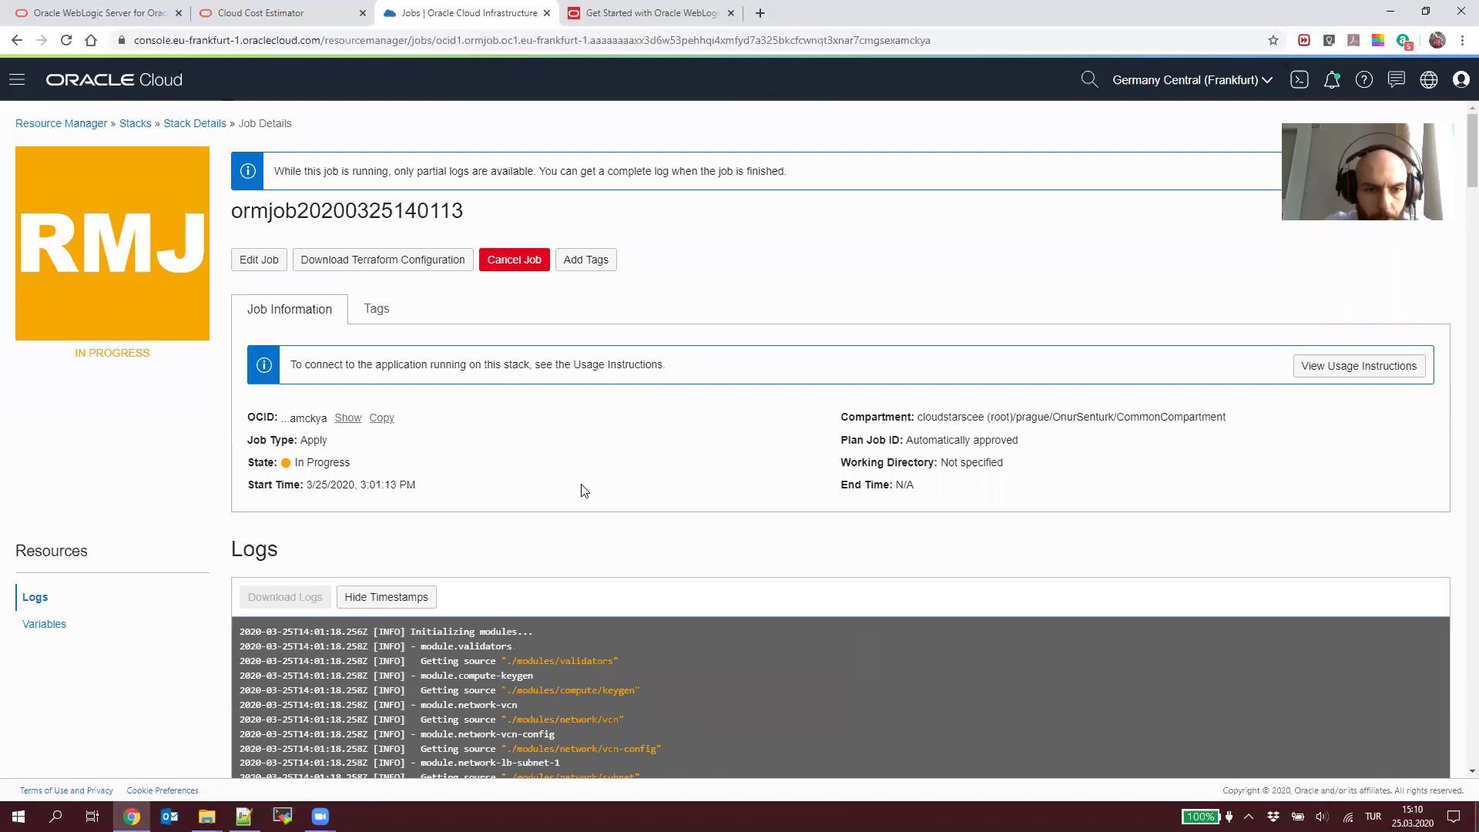
pyautogui.scroll(-15, 570, 540)
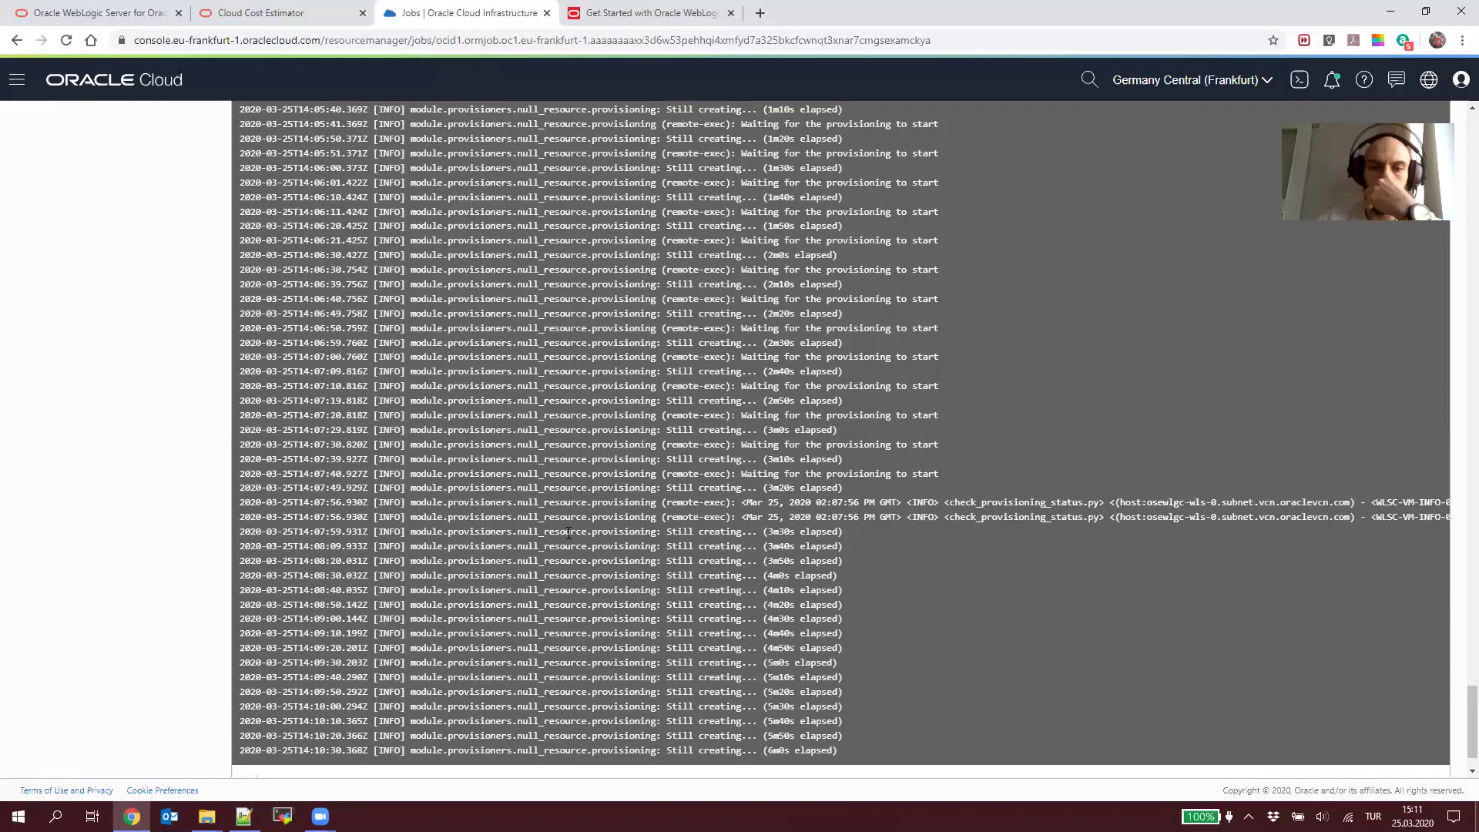
pyautogui.scroll(-1, 567, 539)
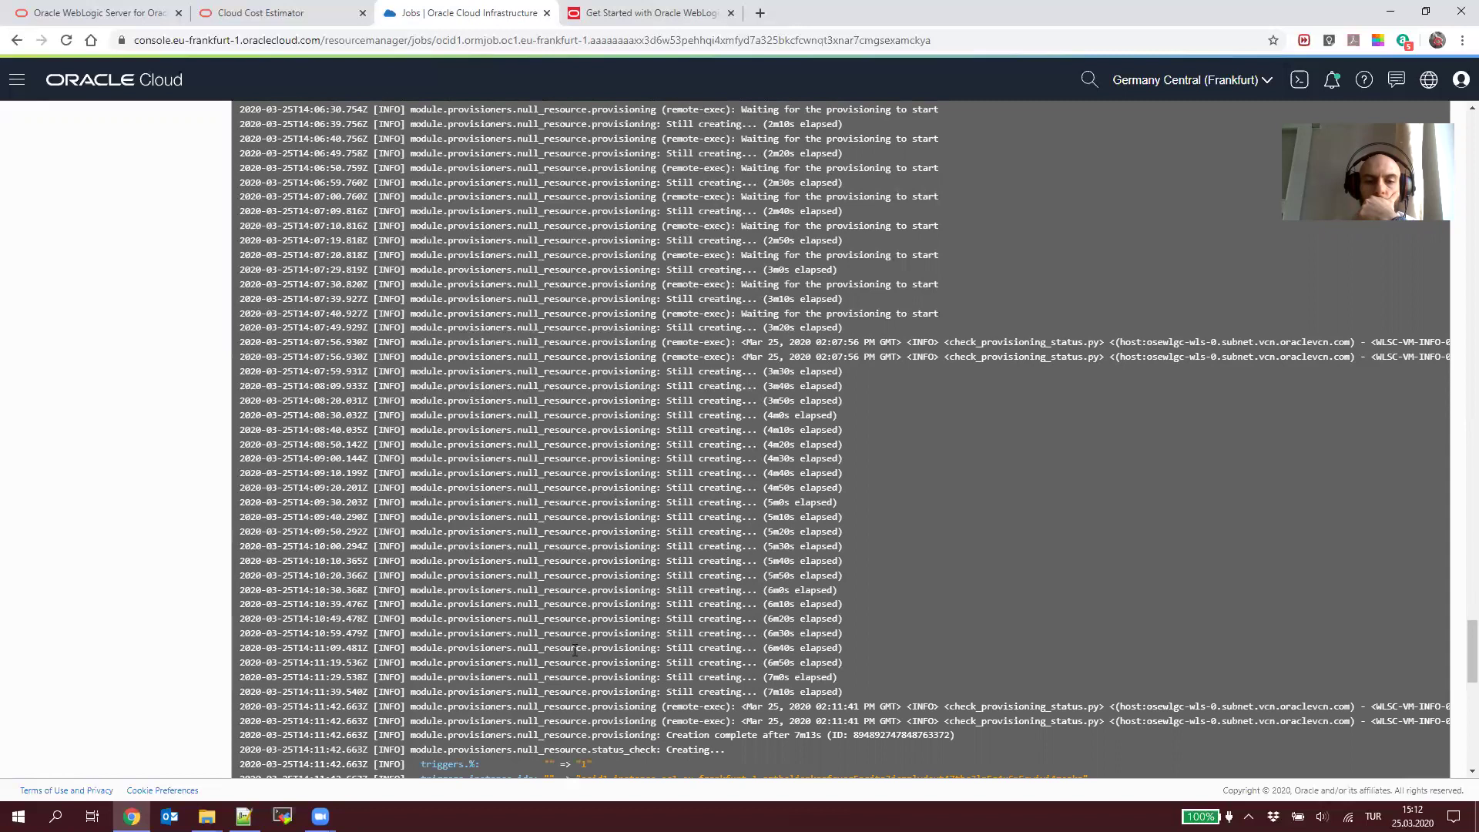
pyautogui.scroll(-10, 575, 649)
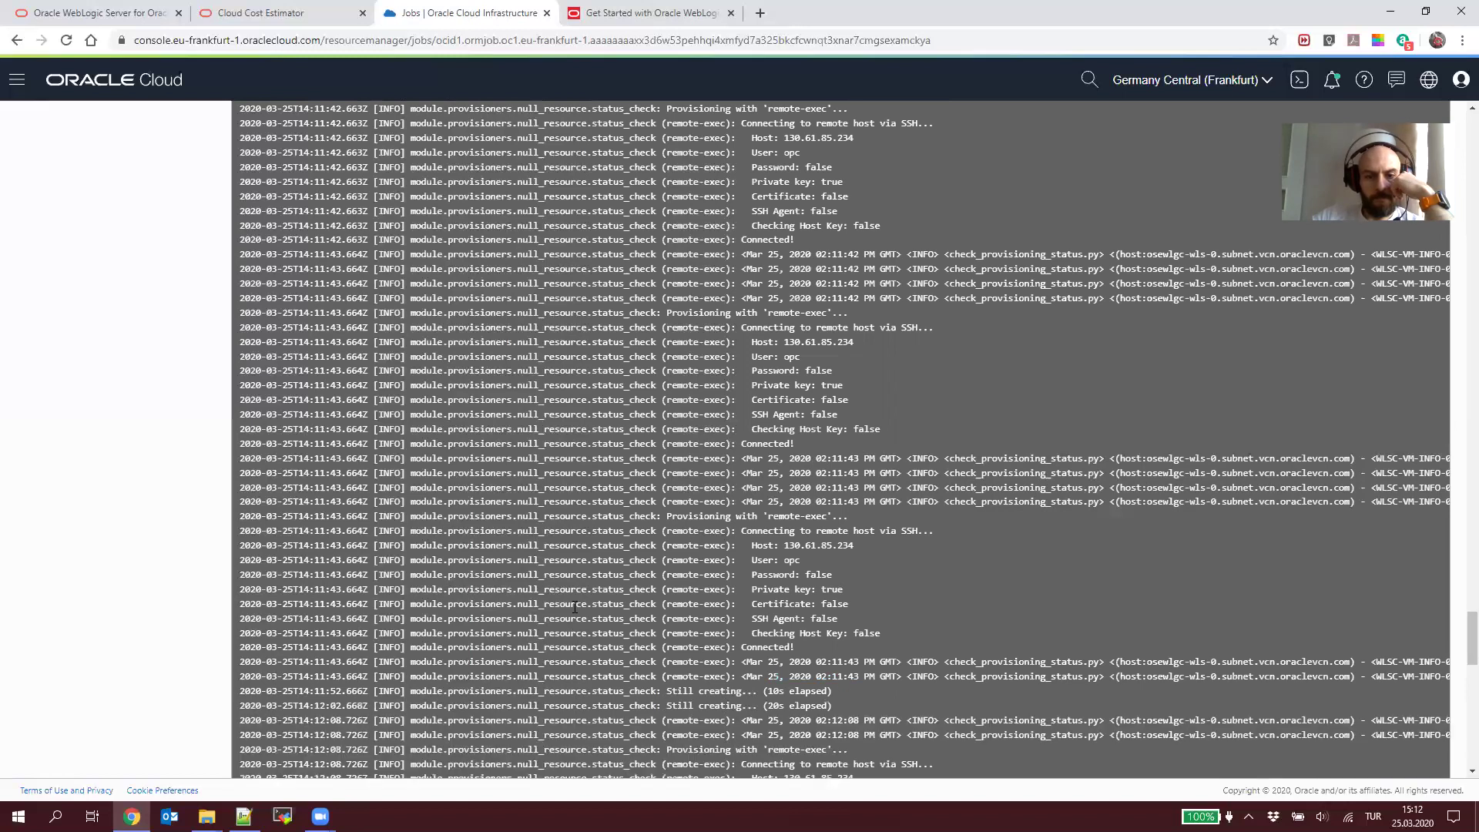
pyautogui.scroll(-10, 575, 607)
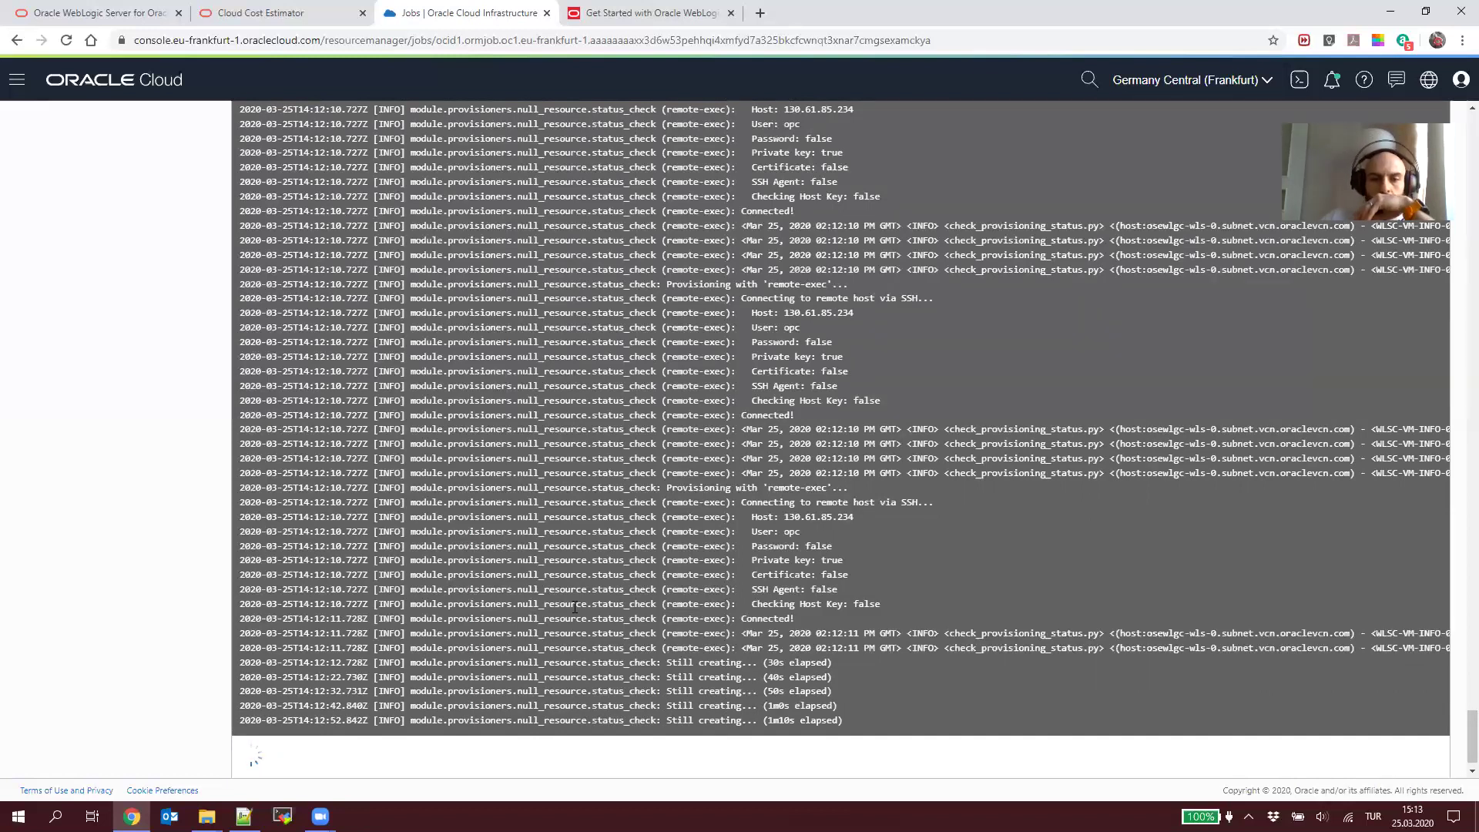
pyautogui.scroll(-1, 608, 585)
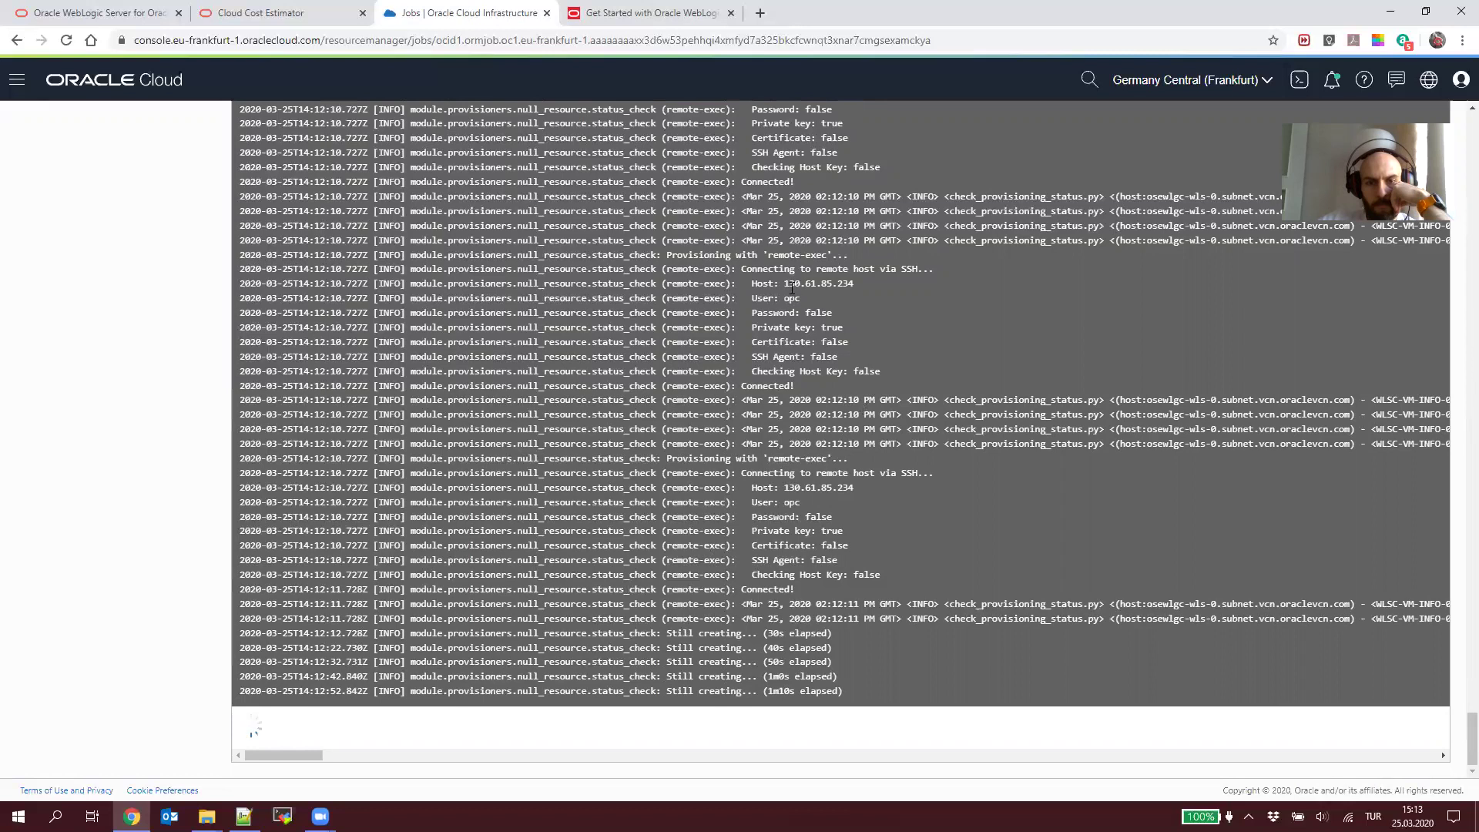
# Step: Replace the old IP on line 64 of the Notepad++ notes with host IP 130.61.85.234
pyautogui.moveTo(784, 284); pyautogui.dragTo(854, 285)
pyautogui.rightClick(853, 285)
pyautogui.click(856, 300)
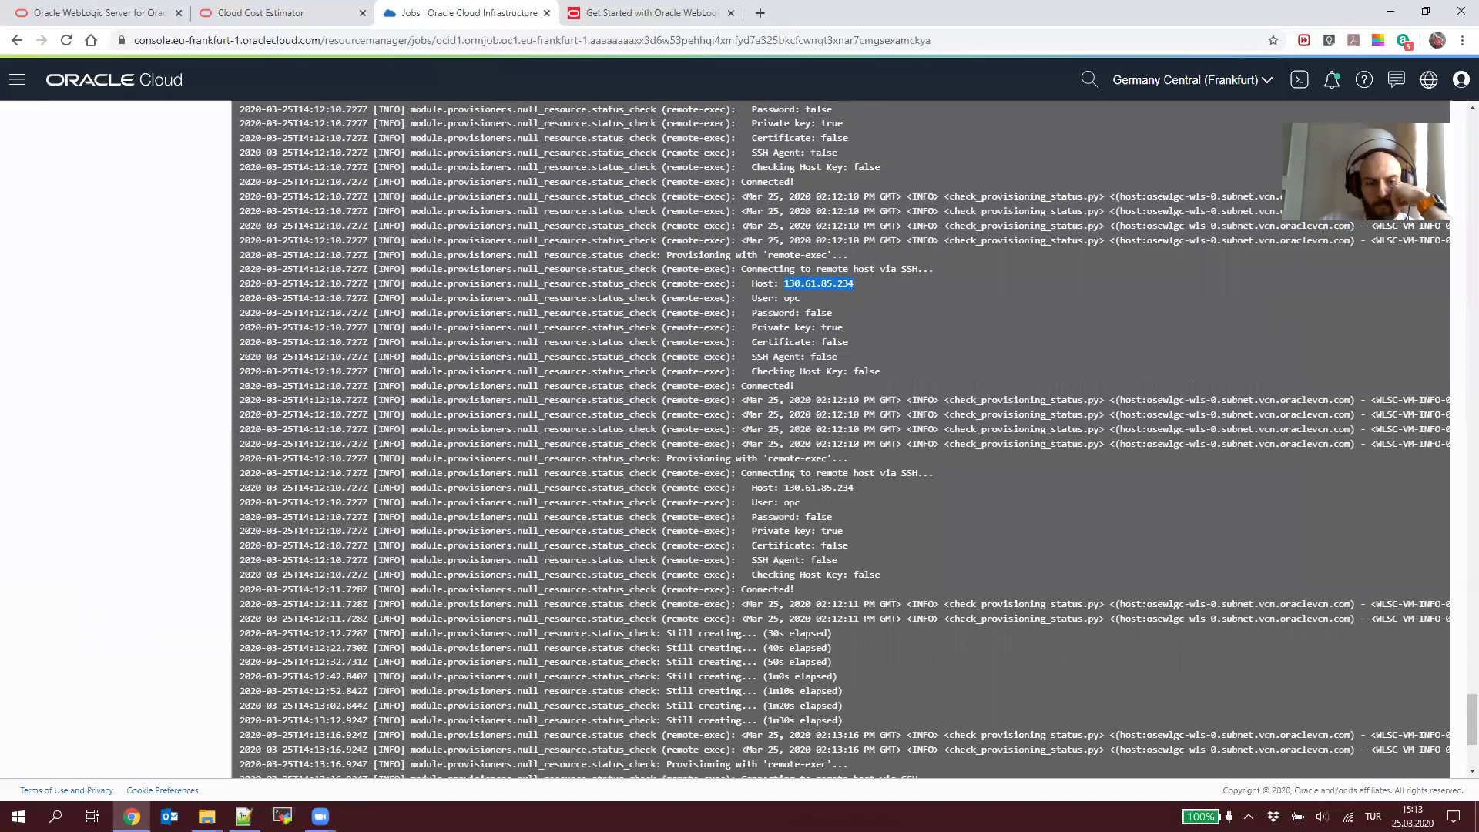
pyautogui.hotkey('alt', 'Tab')
pyautogui.scroll(-5, 762, 496)
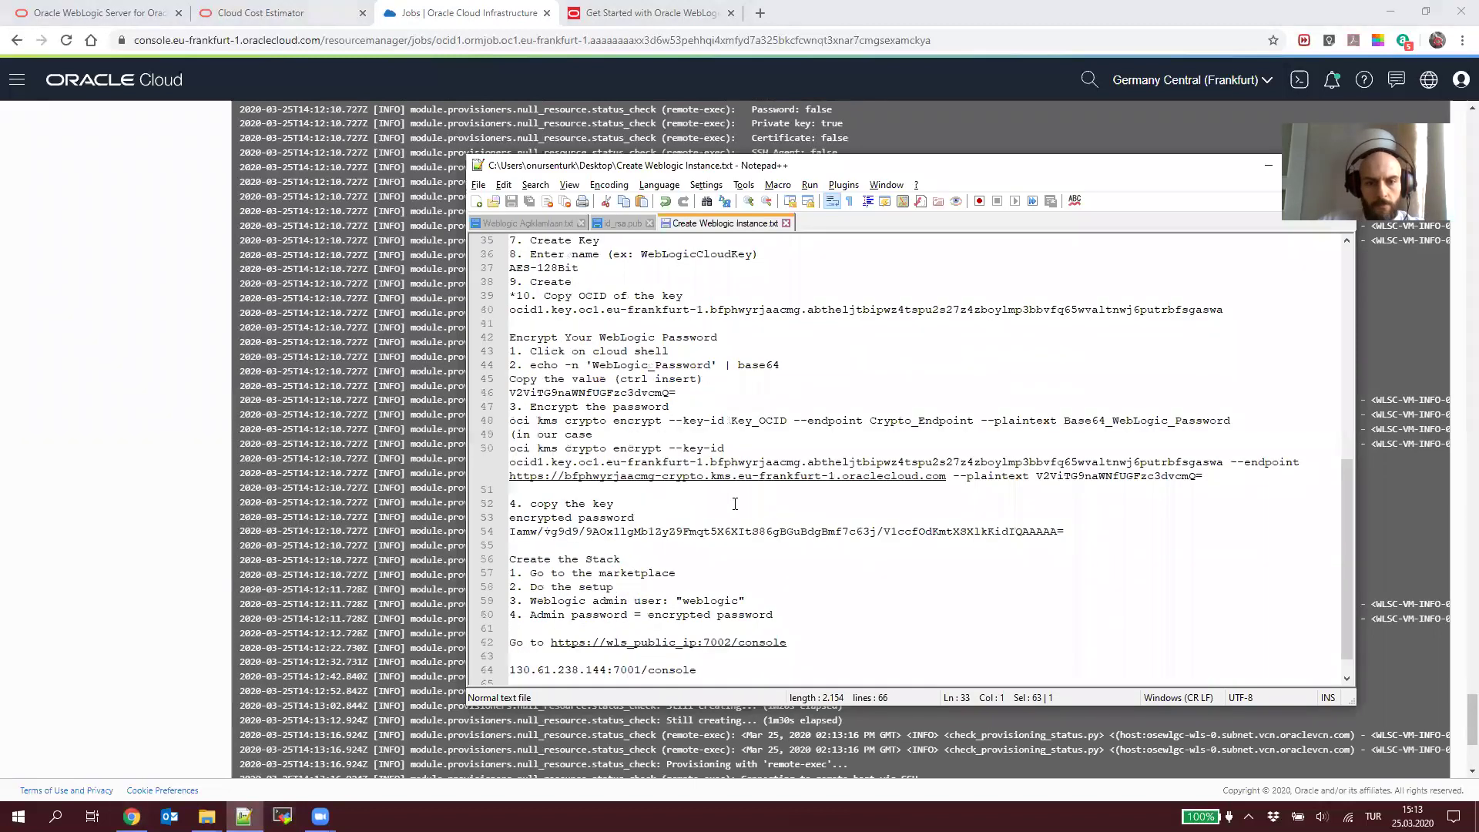
pyautogui.scroll(-1, 735, 504)
pyautogui.moveTo(605, 643); pyautogui.dragTo(508, 644)
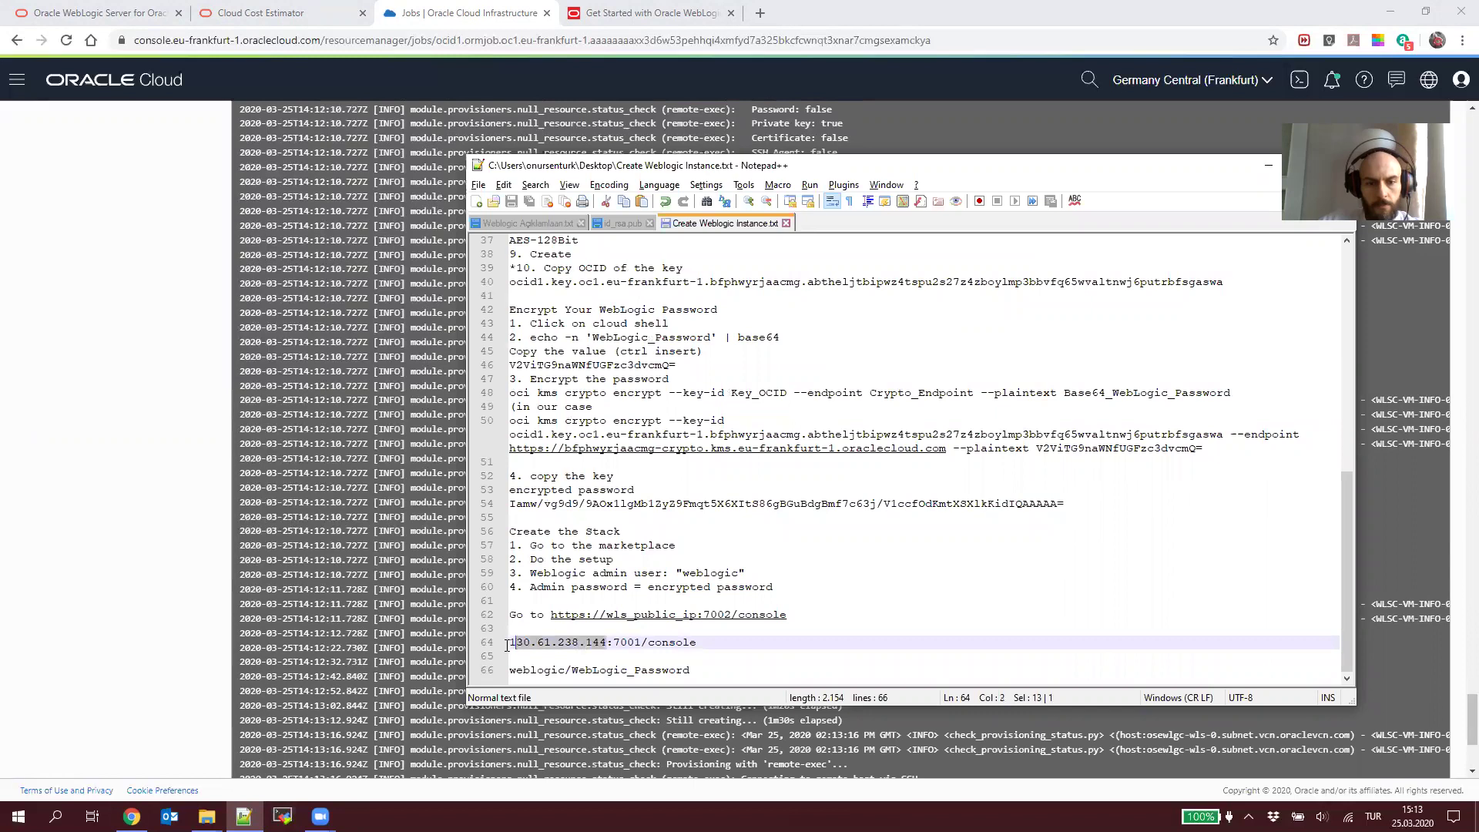
pyautogui.hotkey('ctrl', 'v')
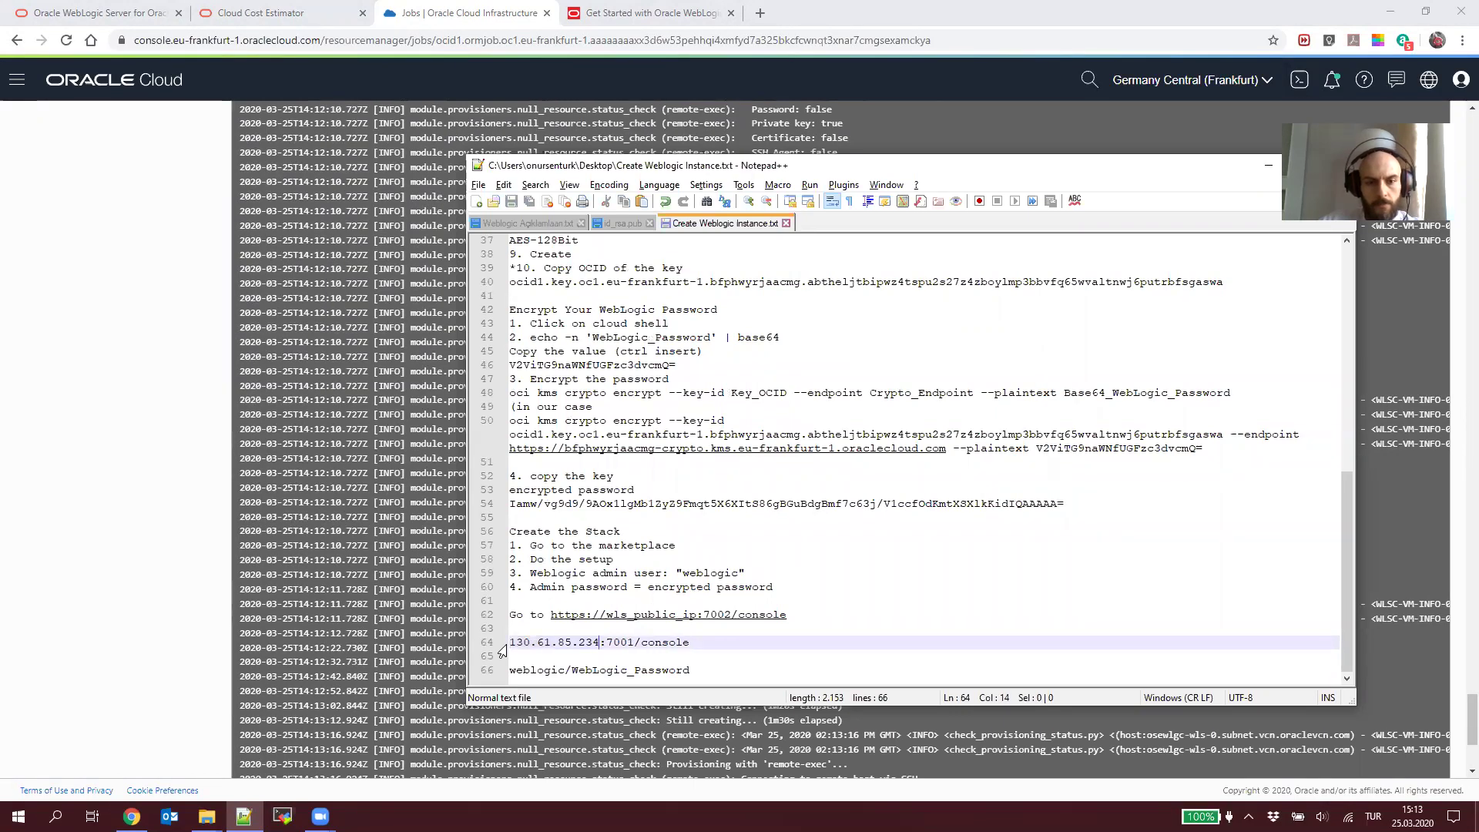
pyautogui.hotkey('alt', 'Tab')
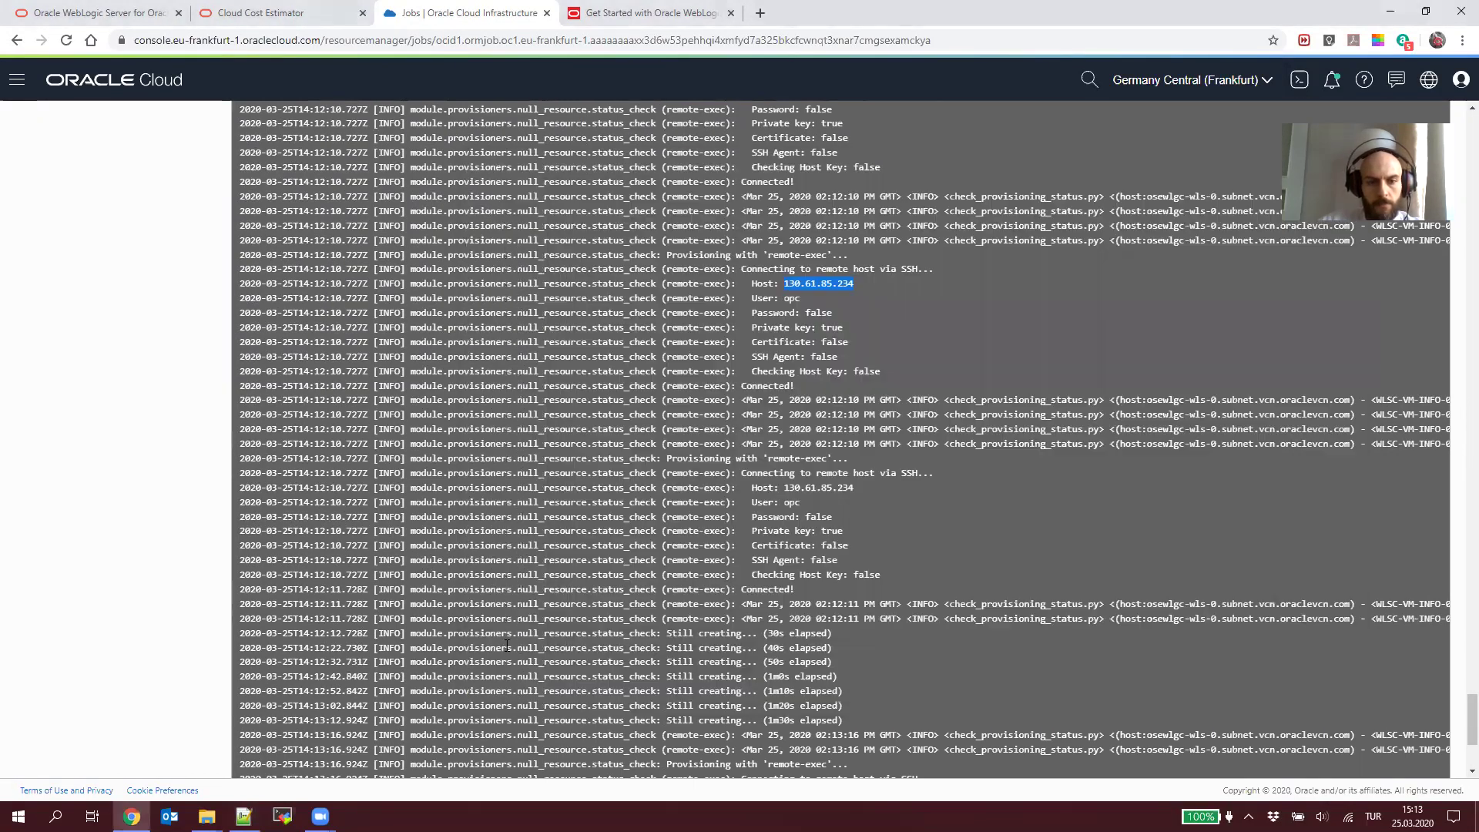
pyautogui.hotkey('alt', 'Tab')
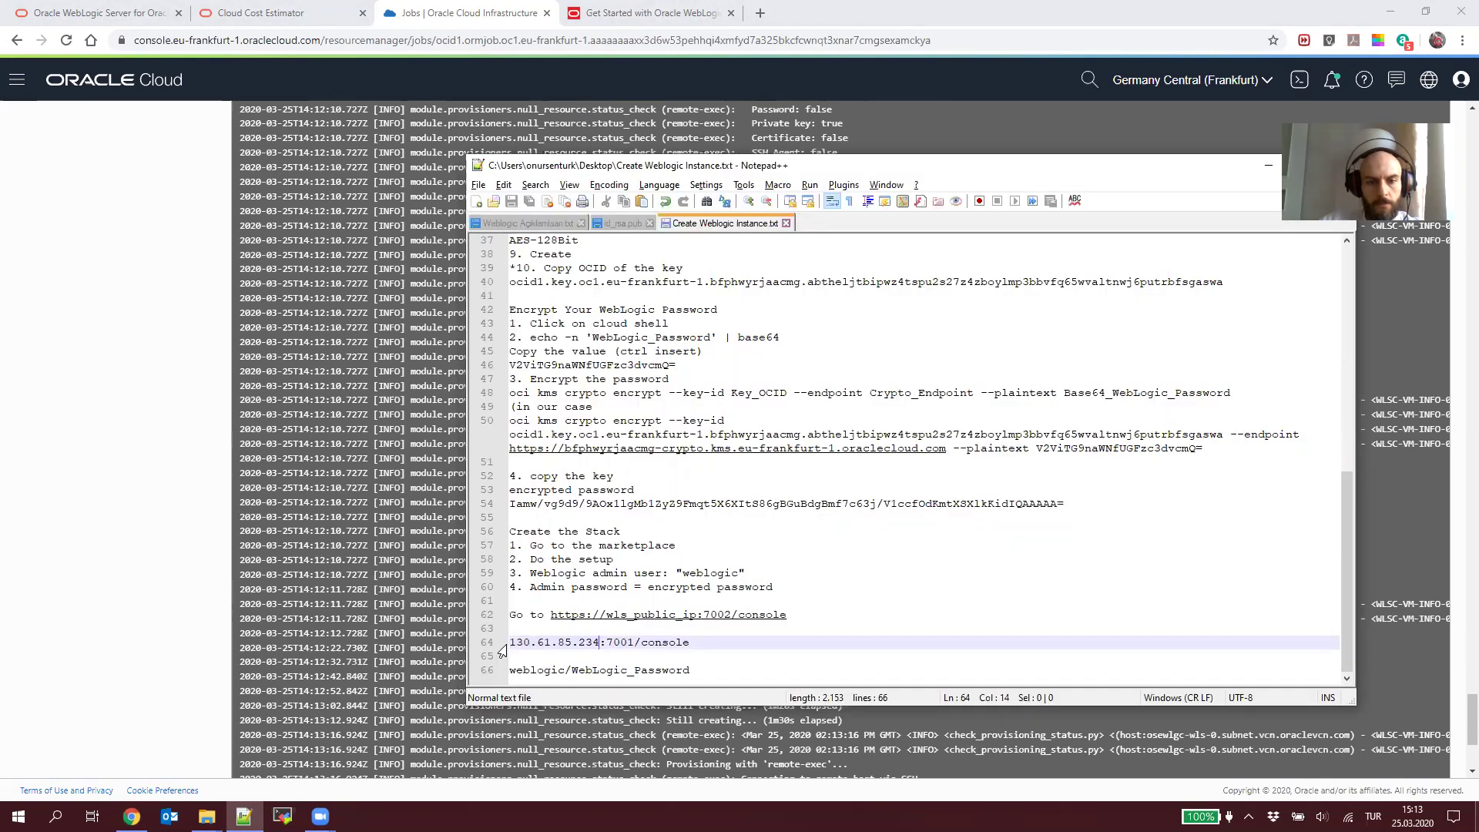
pyautogui.hotkey('alt', 'Tab')
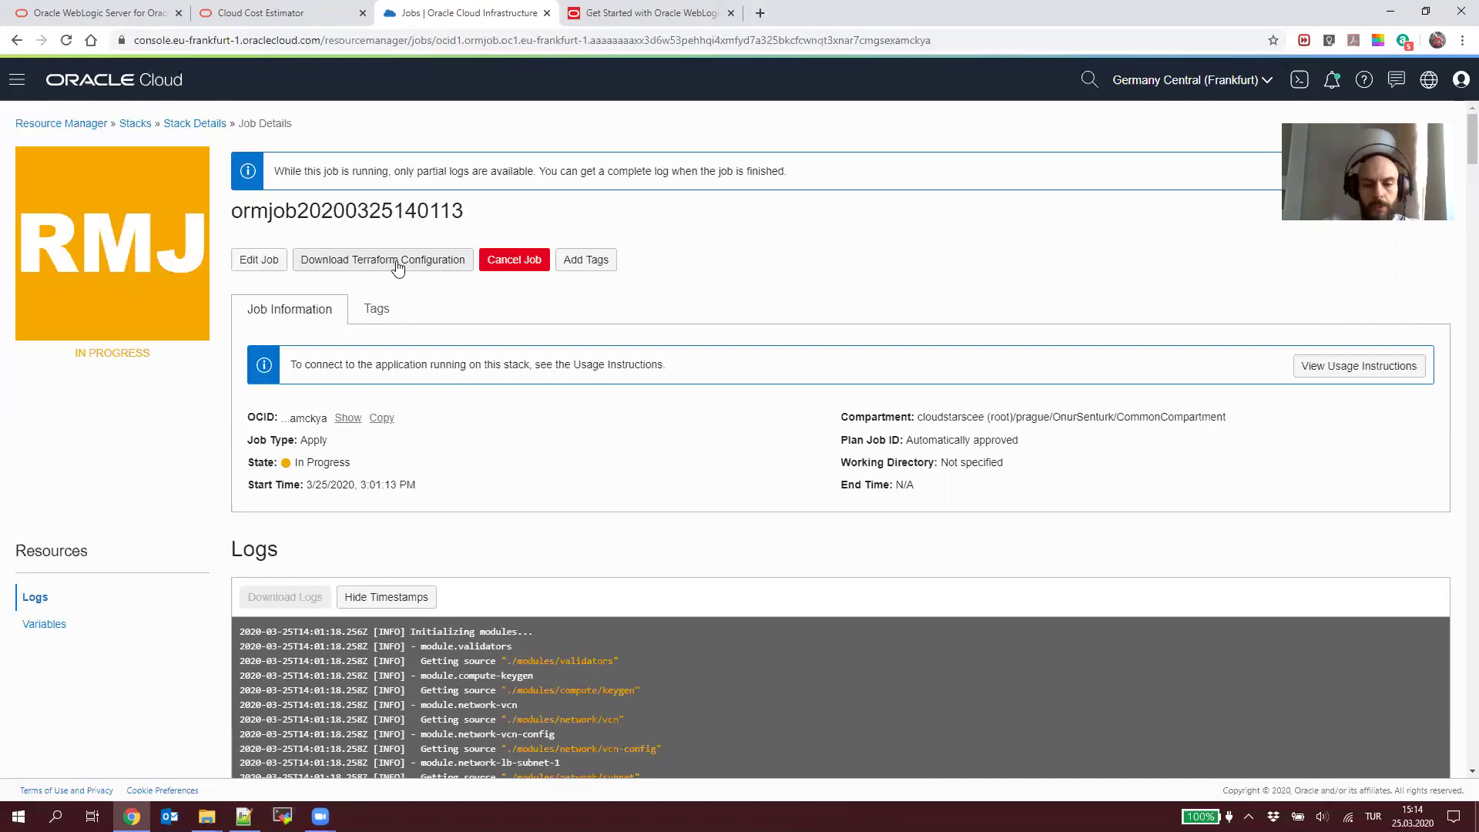
# Step: Scroll further down the job log to follow the SSH provisioning status checks
pyautogui.scroll(-15, 397, 266)
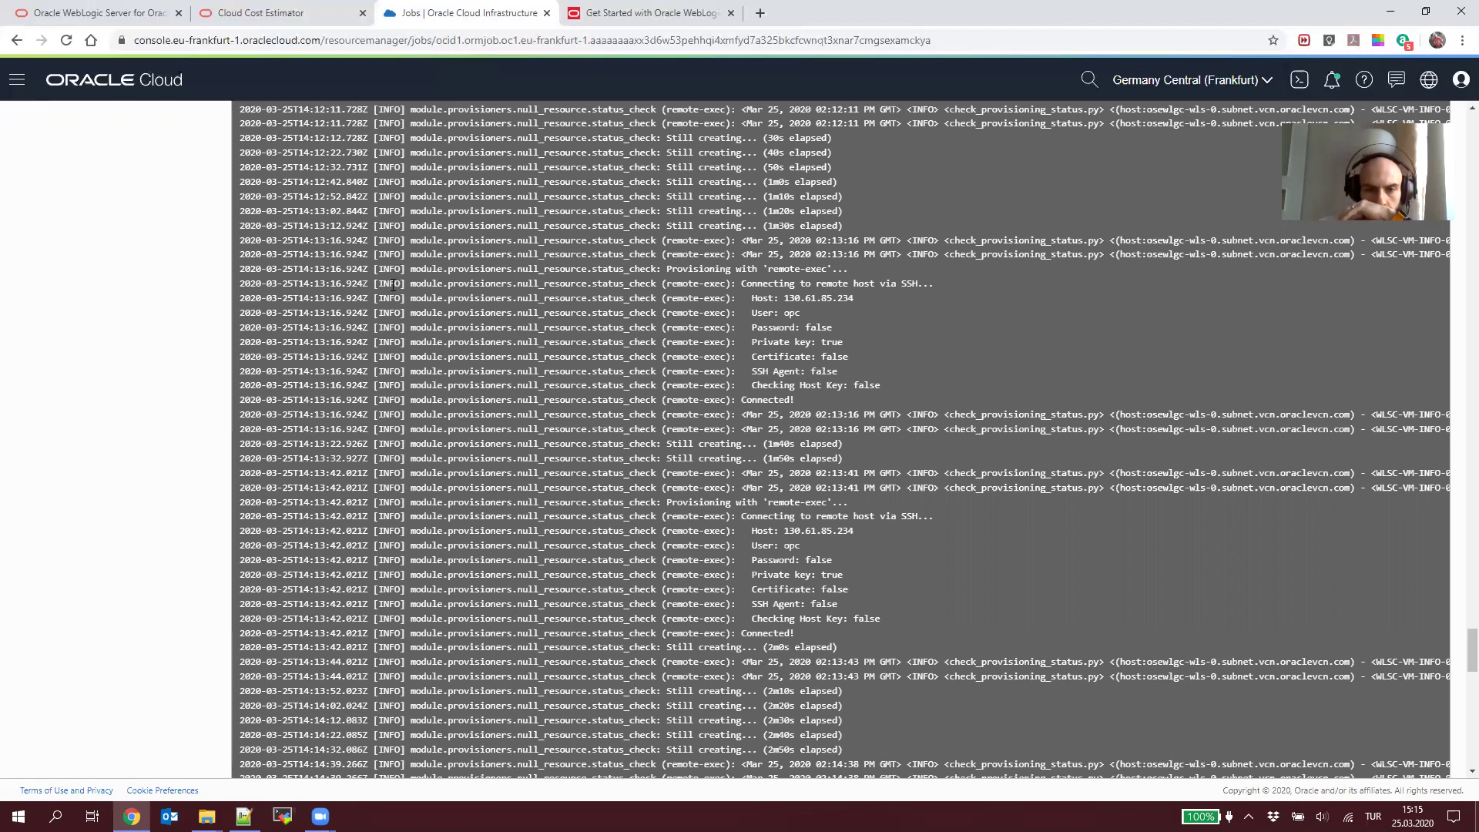
# Step: Read the Outputs at the log's end, then confirm at the top that the job Succeeded
pyautogui.scroll(-8, 398, 350)
pyautogui.scroll(-8, 424, 332)
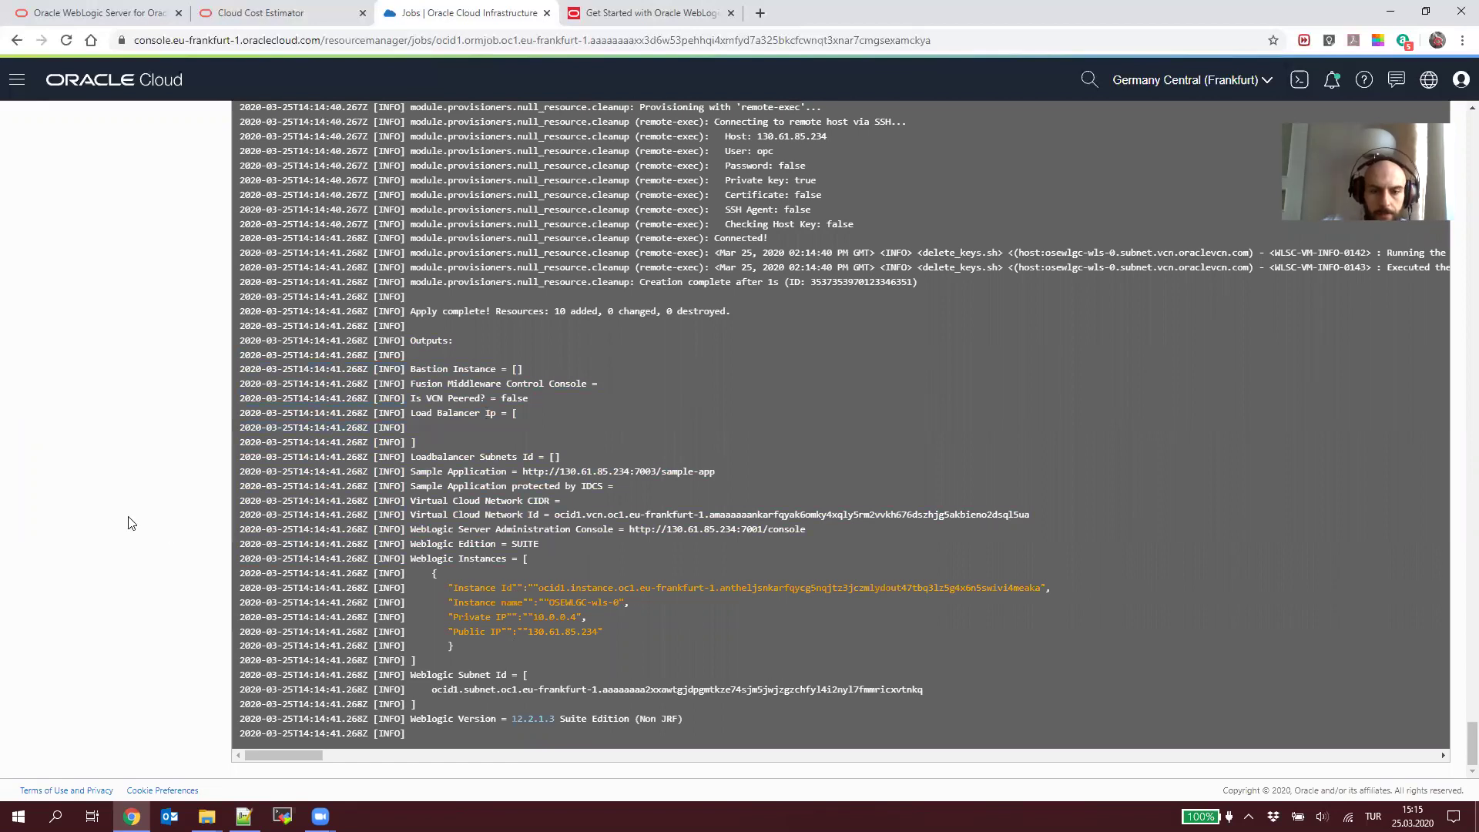
pyautogui.scroll(10, 130, 523)
pyautogui.scroll(20, 129, 522)
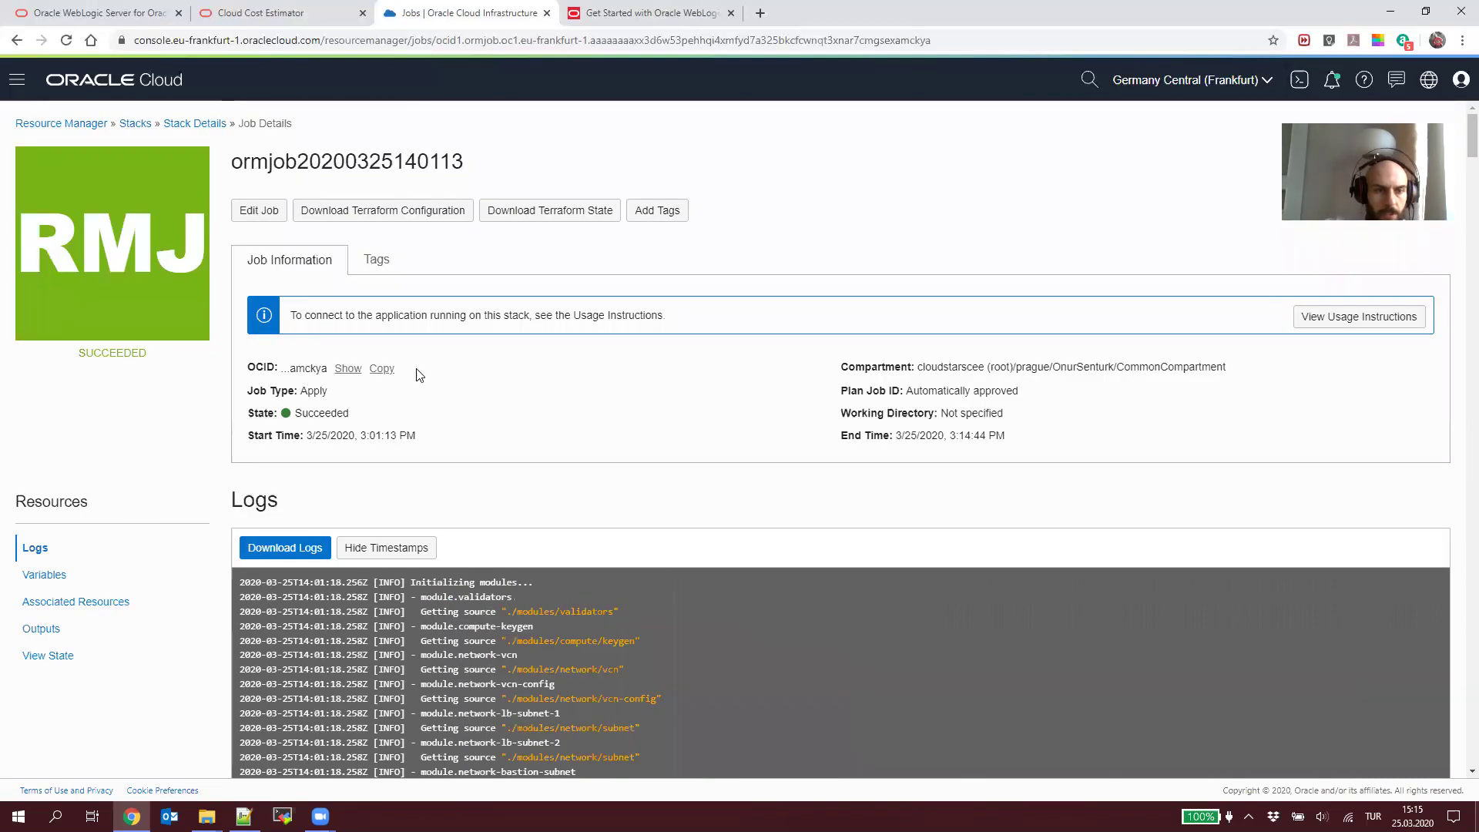
pyautogui.click(16, 79)
# Step: Check the WebLogic stack's details, then list the Compute instances in CommonCompartment
pyautogui.scroll(5, 101, 235)
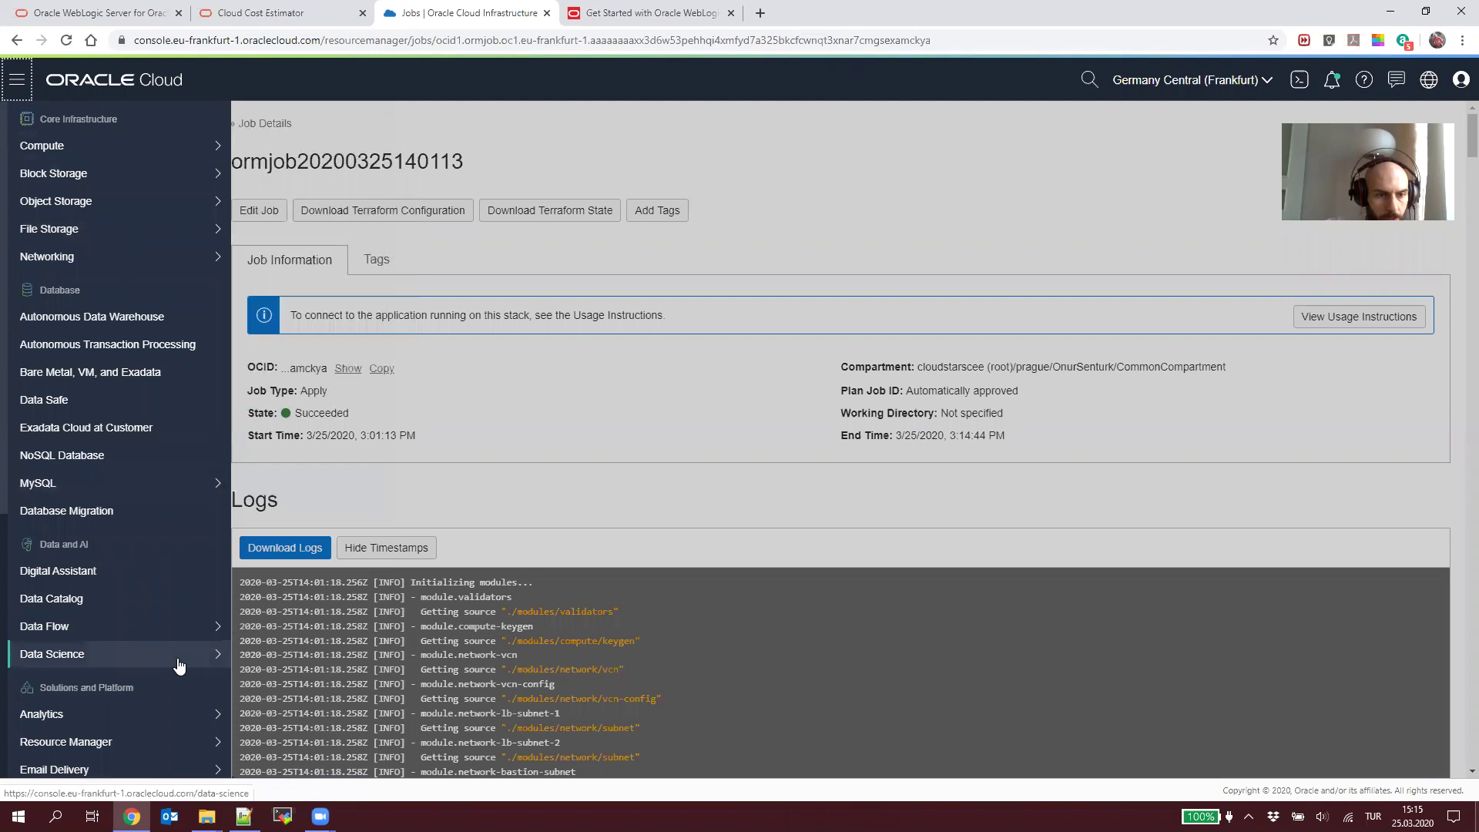
pyautogui.scroll(-1, 165, 657)
pyautogui.moveTo(185, 667)
pyautogui.click(258, 667)
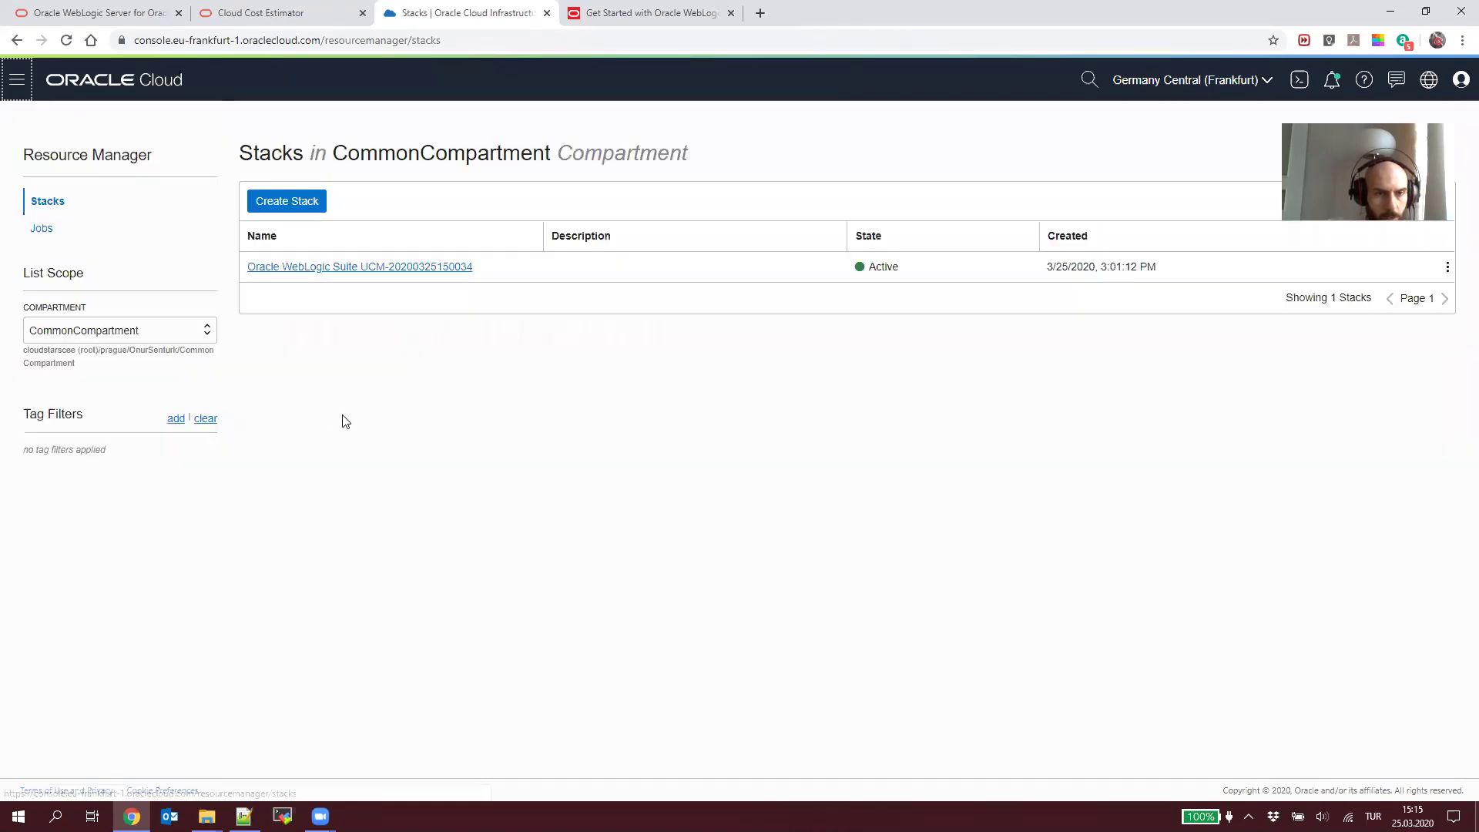
pyautogui.click(346, 267)
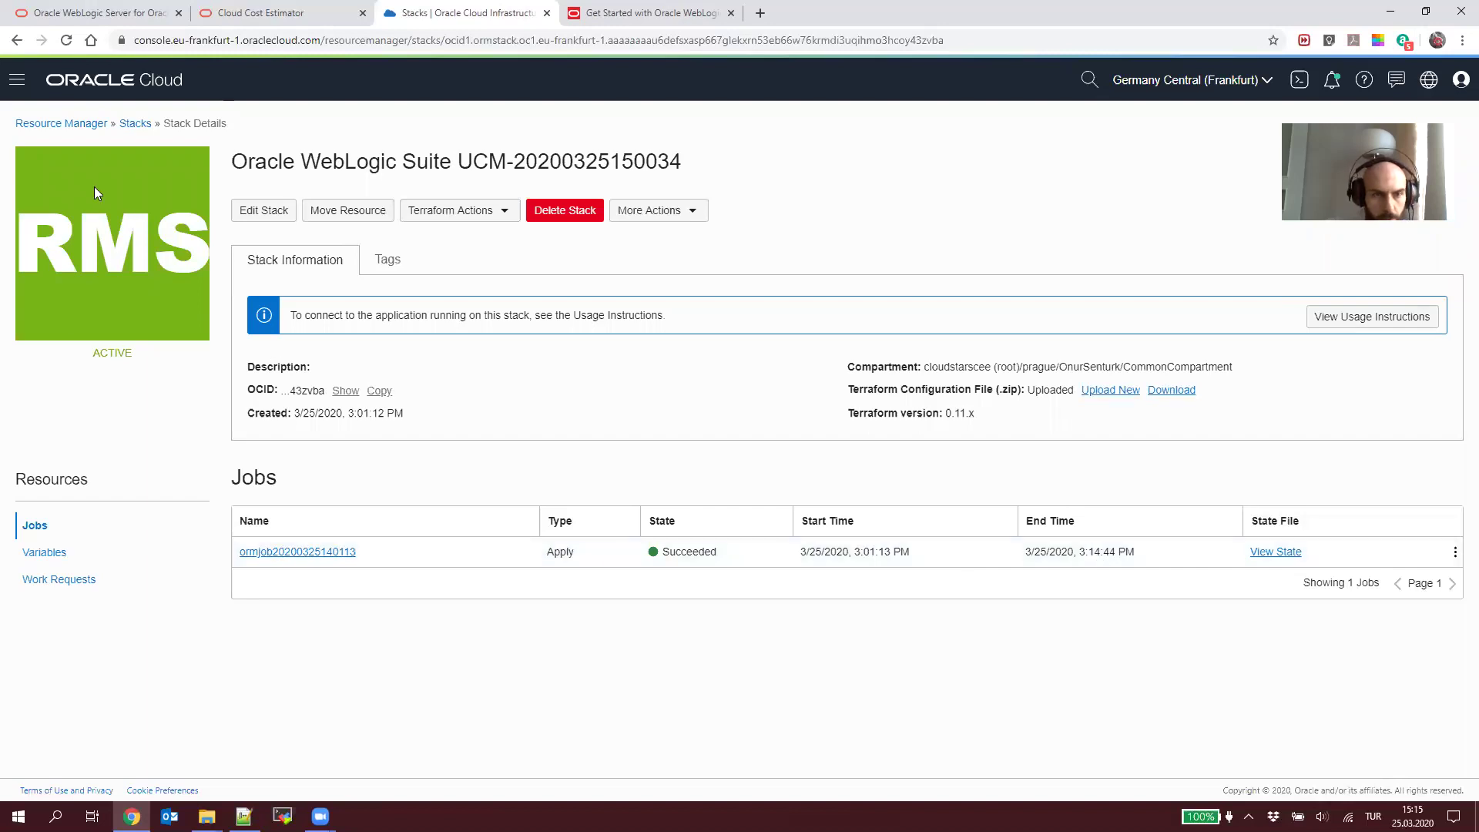
pyautogui.click(17, 80)
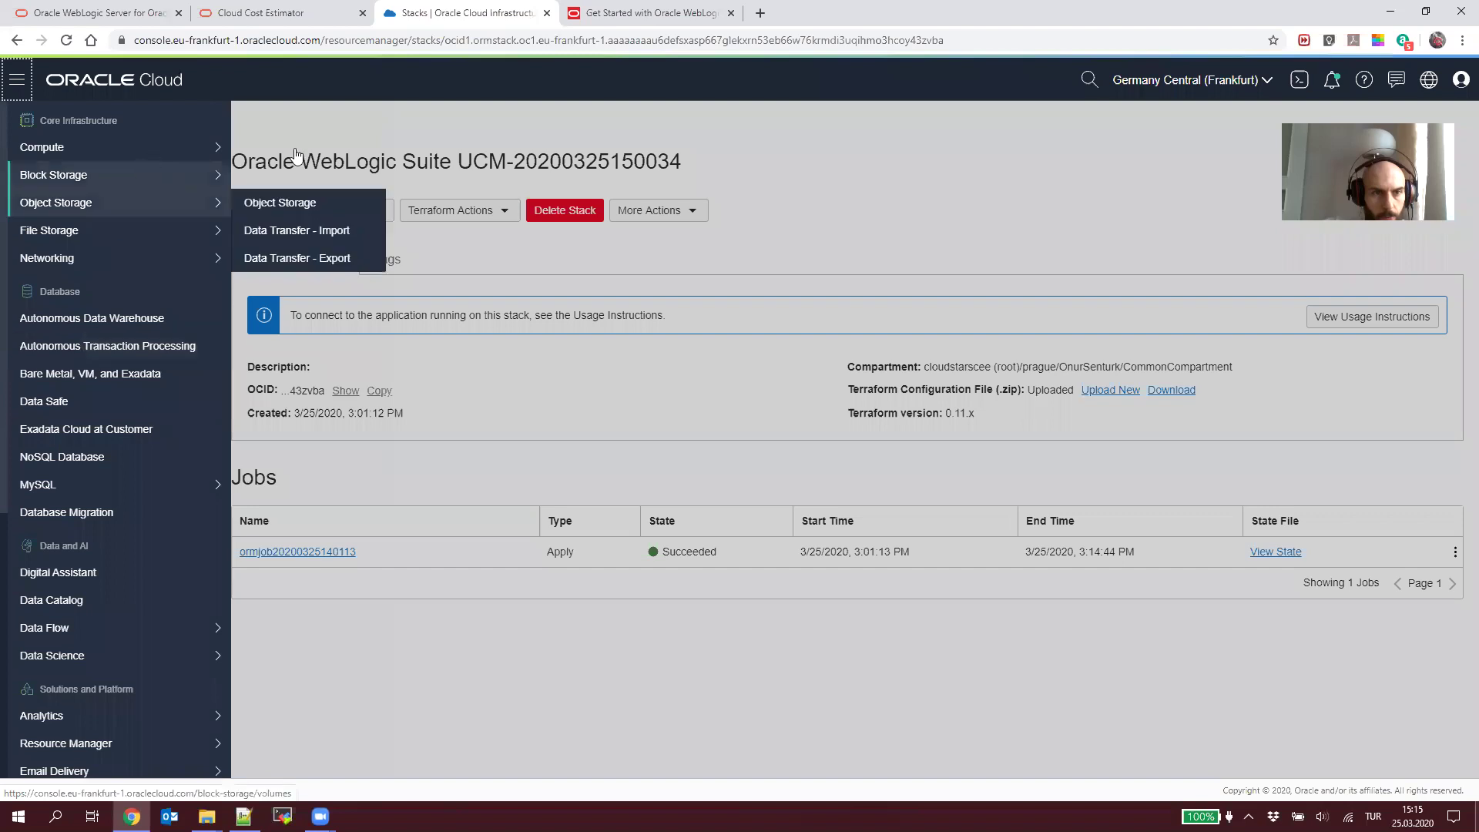
pyautogui.click(147, 153)
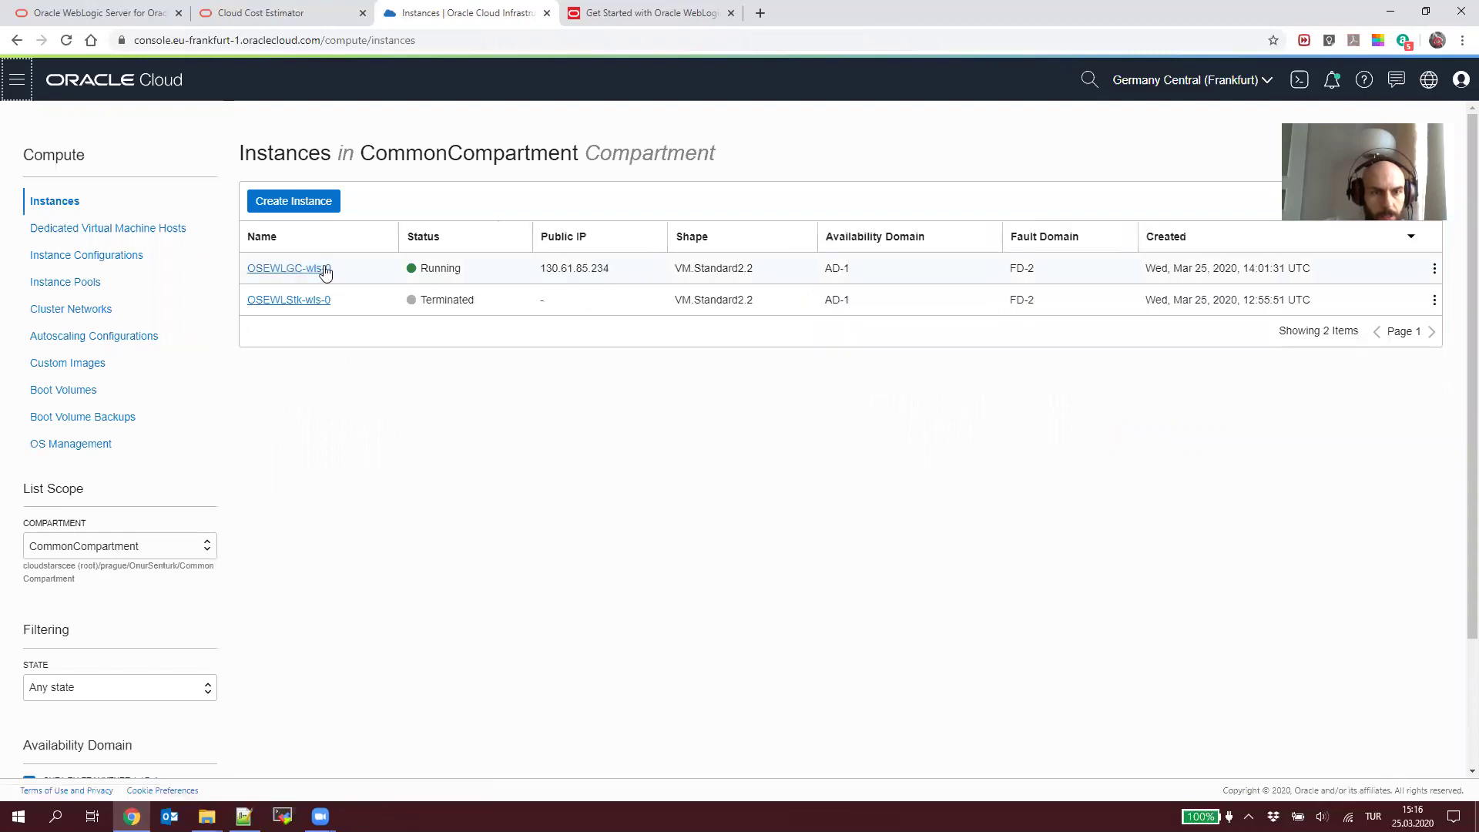
# Step: Put OSEWLGC-wls-0's public IP 130.61.85.234 on line 64 and copy that console address line
pyautogui.click(325, 270)
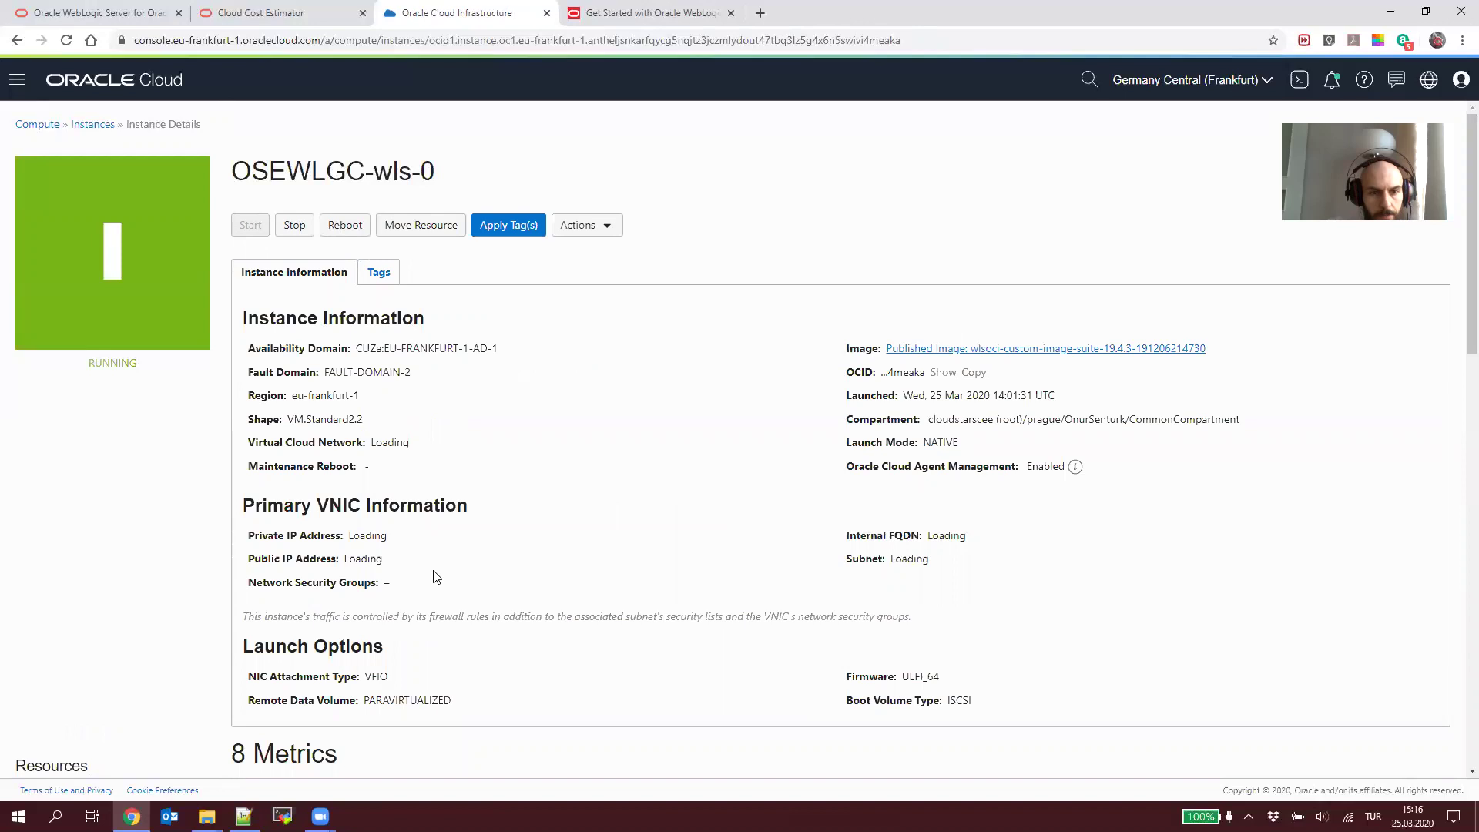
pyautogui.scroll(-3, 435, 577)
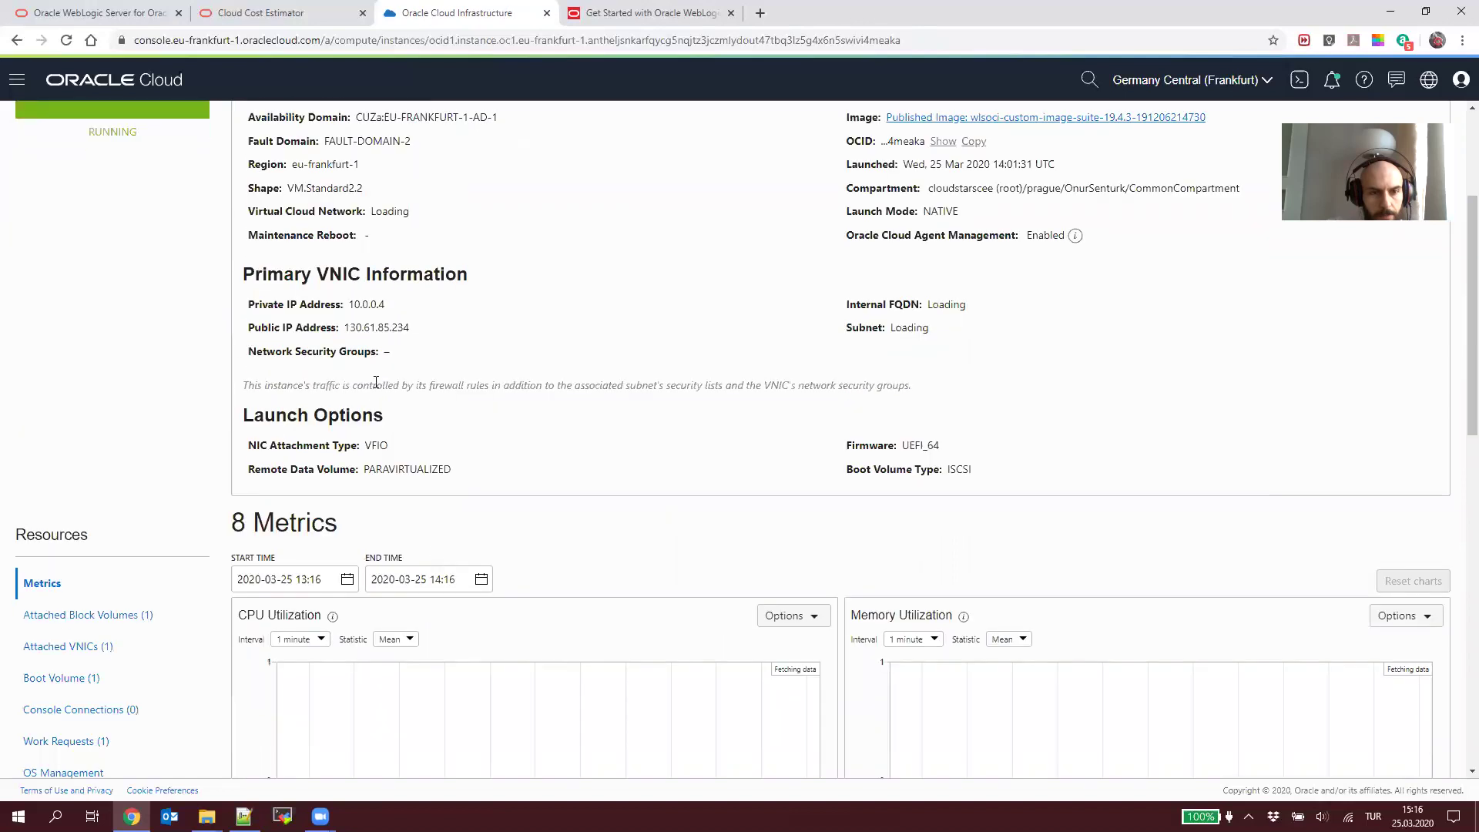
pyautogui.doubleClick(376, 327)
pyautogui.hotkey('ctrl', 'c')
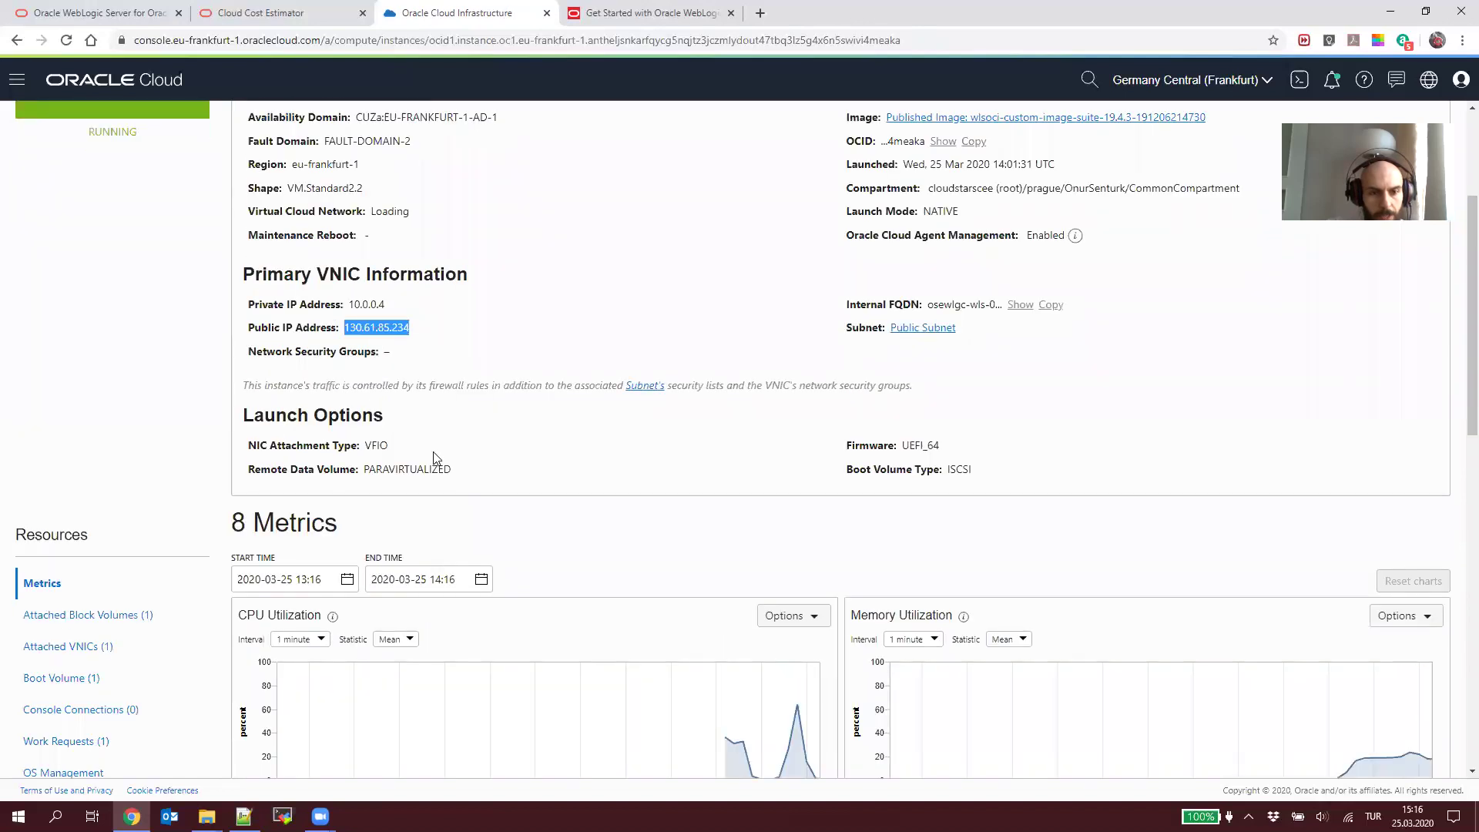
pyautogui.hotkey('alt', 'Tab')
pyautogui.hotkey('shift', 'Home')
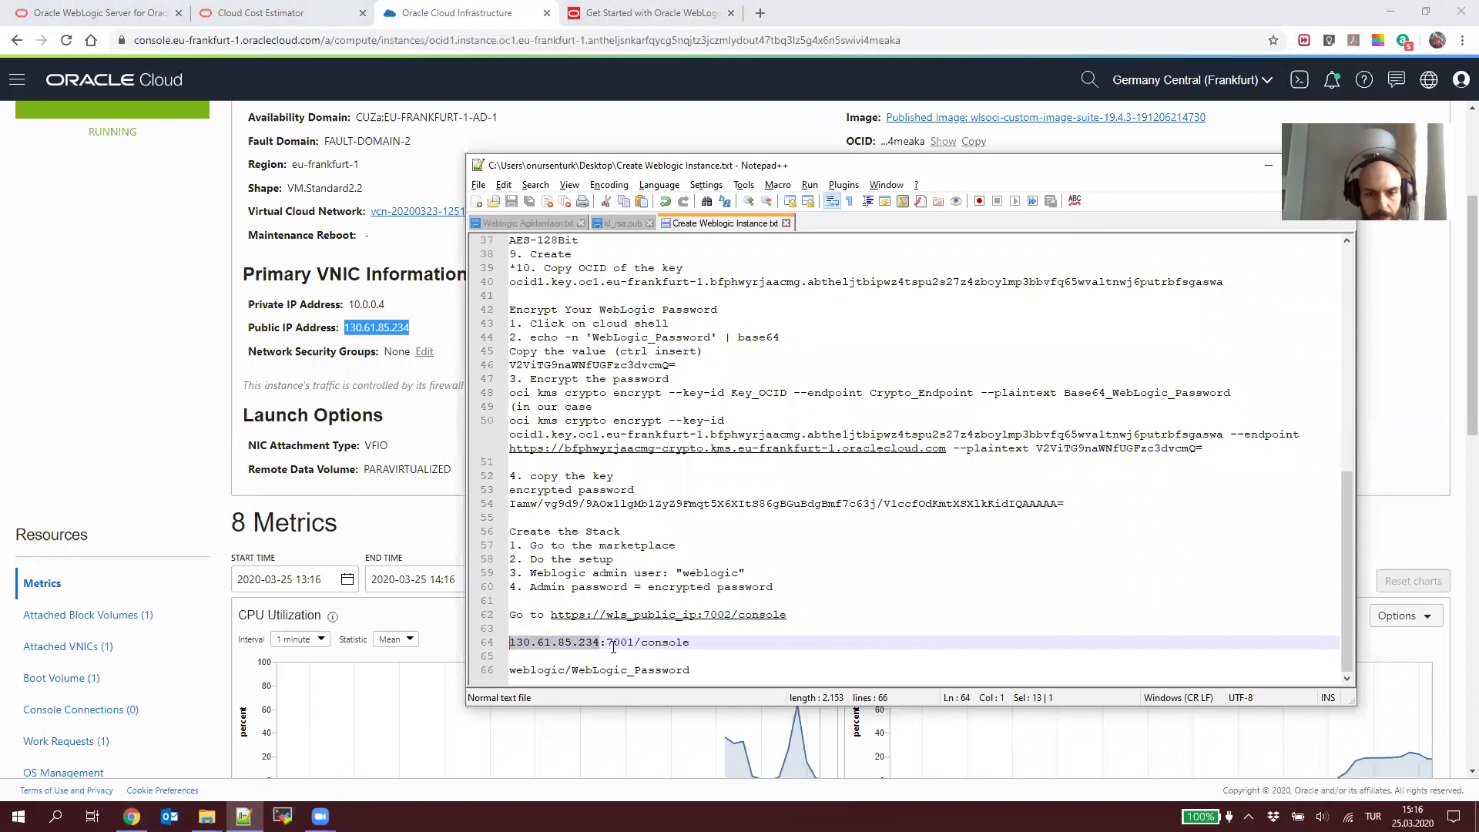
pyautogui.hotkey('ctrl', 'v')
pyautogui.press('Home')
pyautogui.hotkey('shift', 'End')
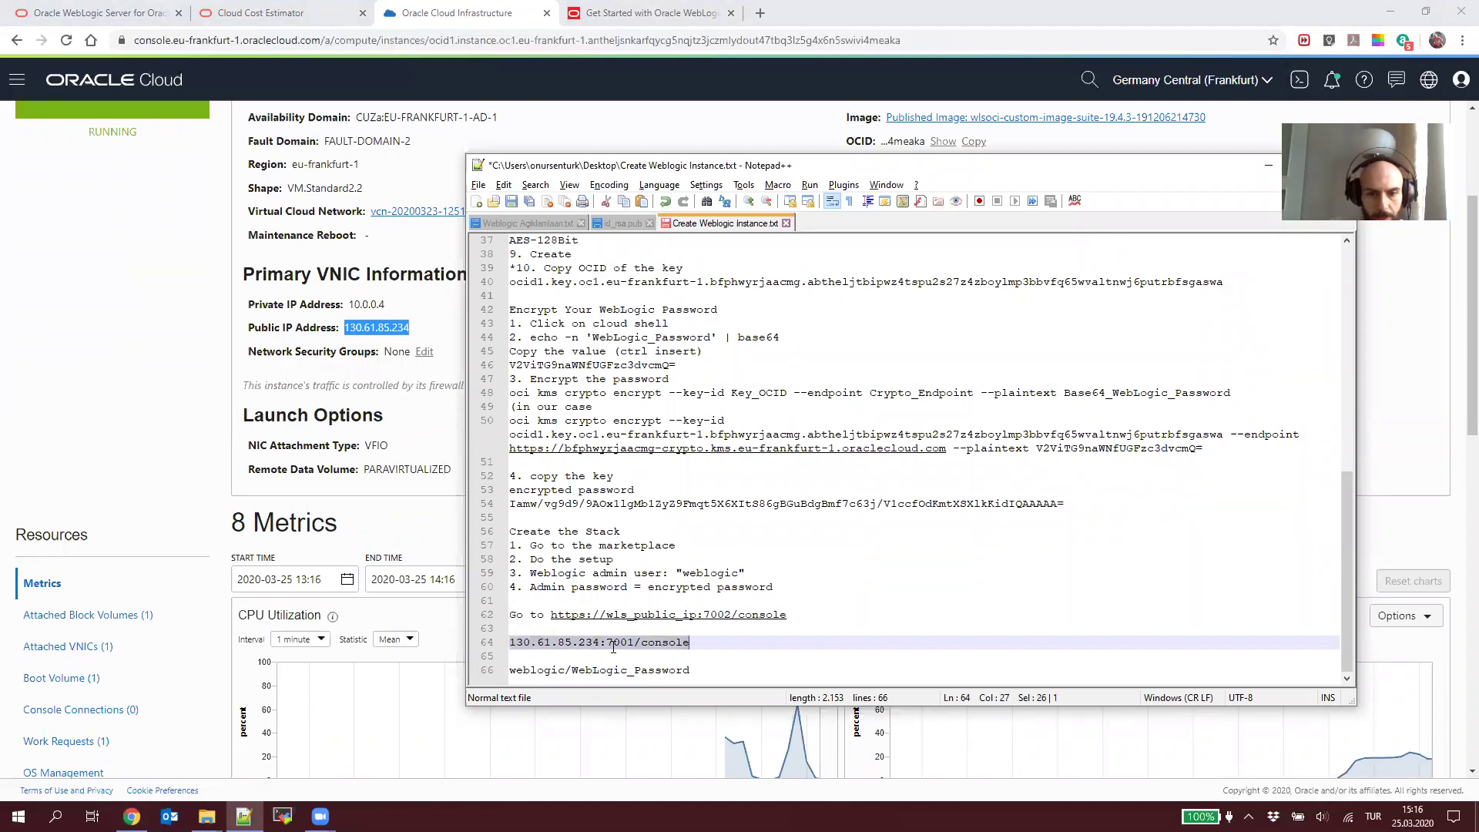
pyautogui.click(760, 13)
# Step: Load 130.61.85.234:7001/console in a new tab and enter the admin username
pyautogui.click(760, 13)
pyautogui.write('130.61.85.234:7001/console')
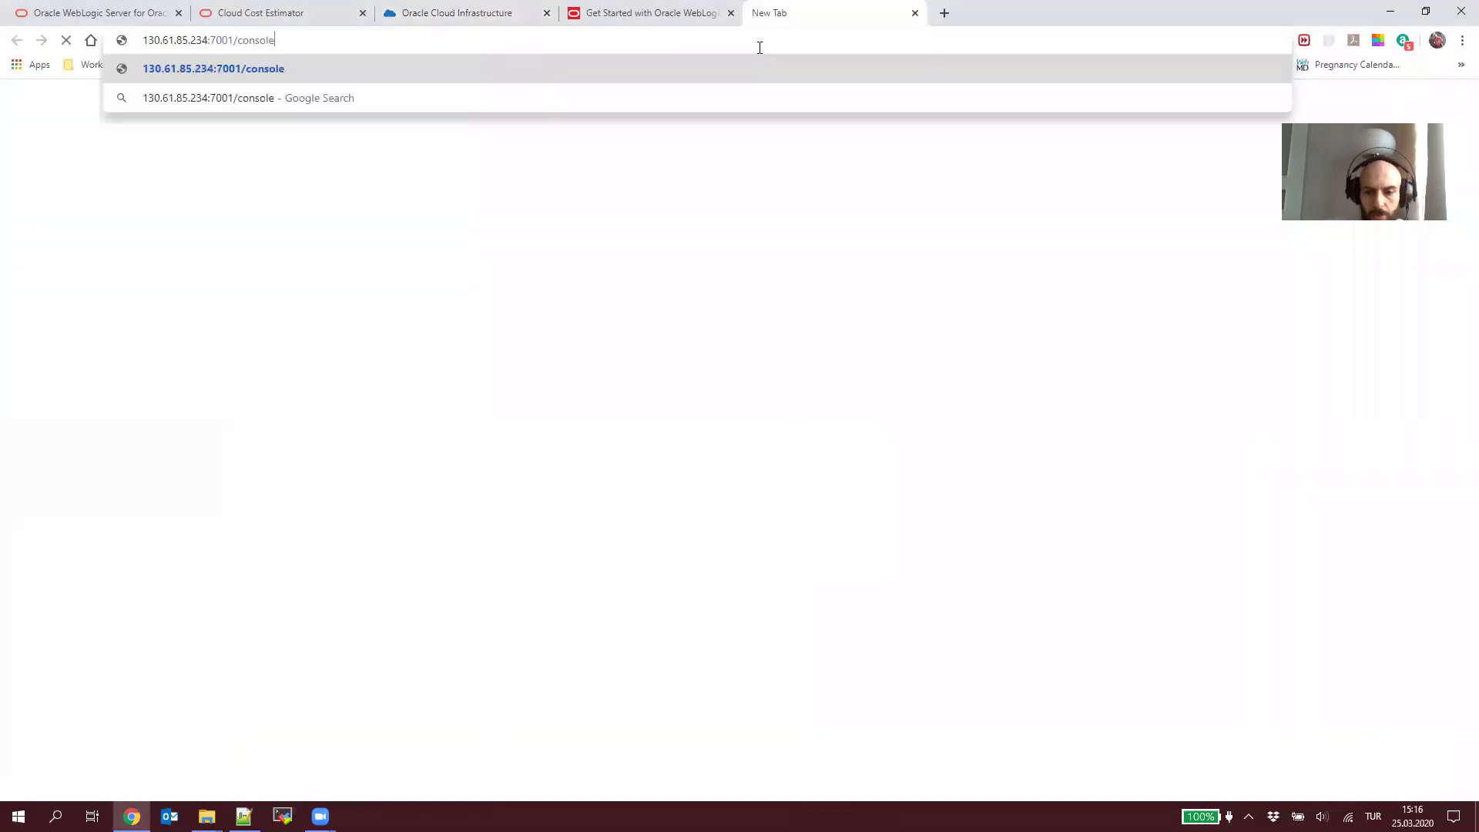
pyautogui.press('Return')
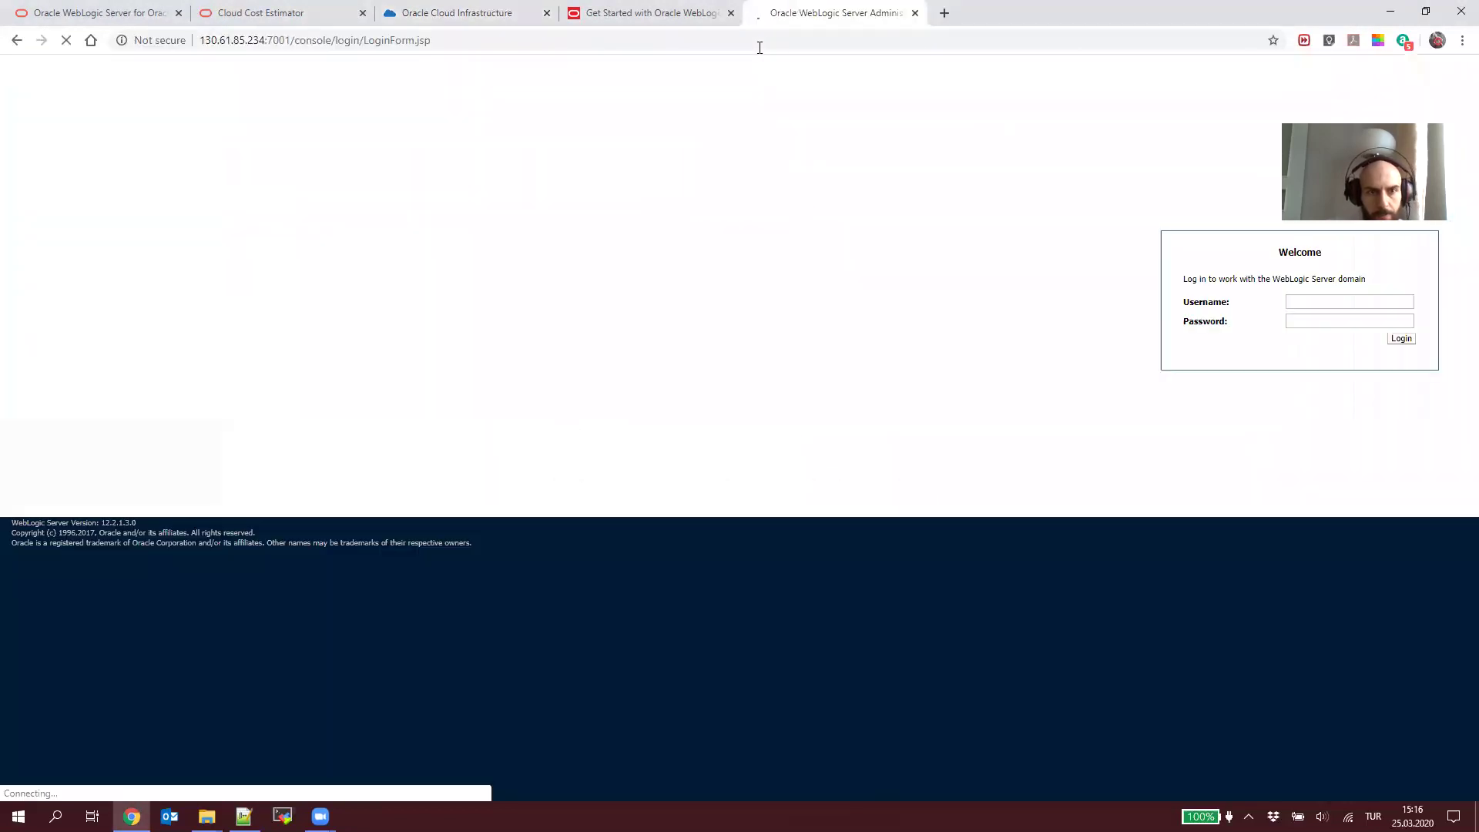
pyautogui.write('web')
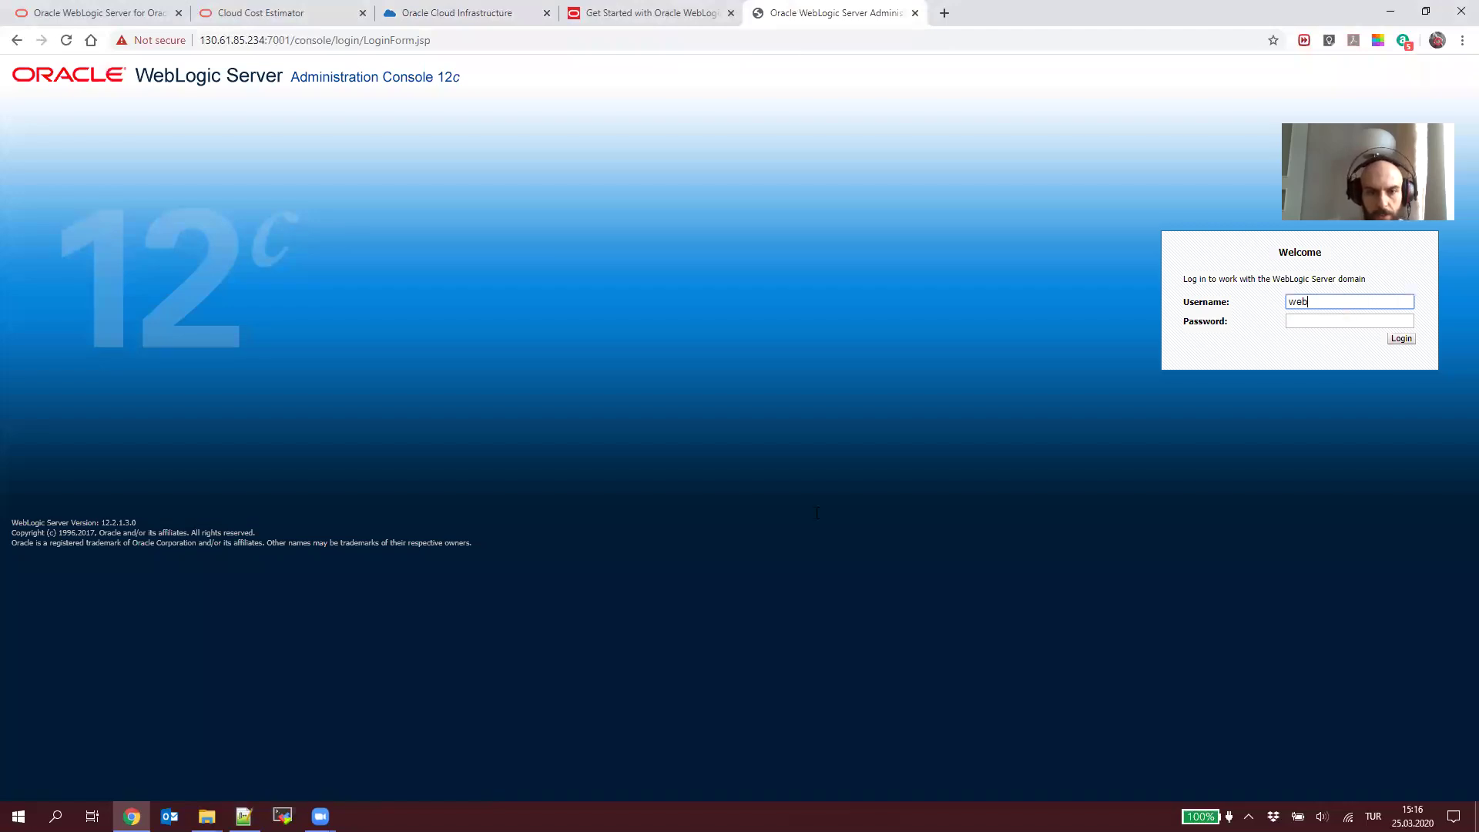
# Step: Fill in the admin password copied from the notes and sign in
pyautogui.hotkey('alt', 'Tab')
pyautogui.scroll(2, 755, 588)
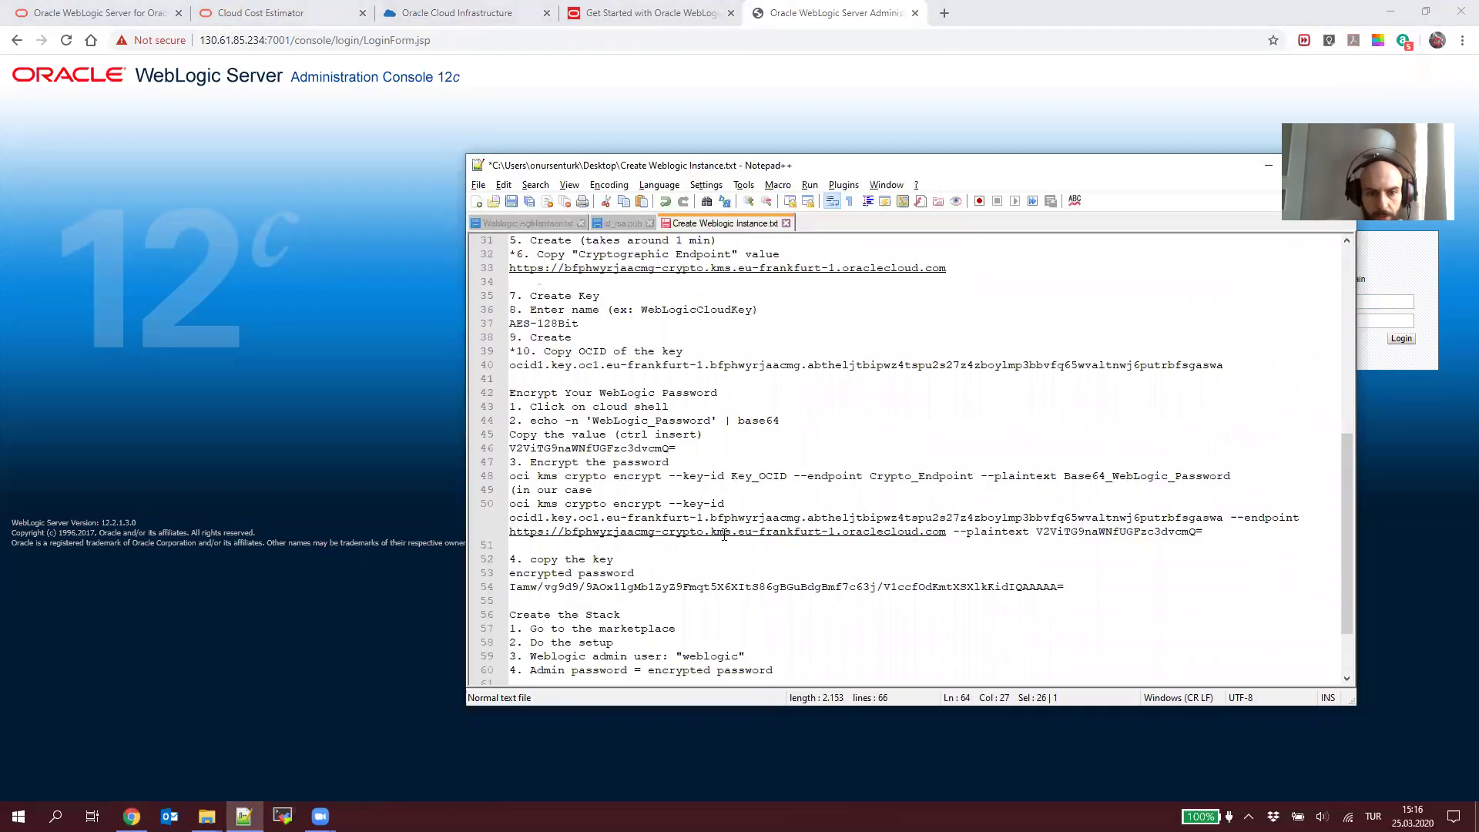
pyautogui.scroll(7, 724, 535)
pyautogui.scroll(-3, 643, 583)
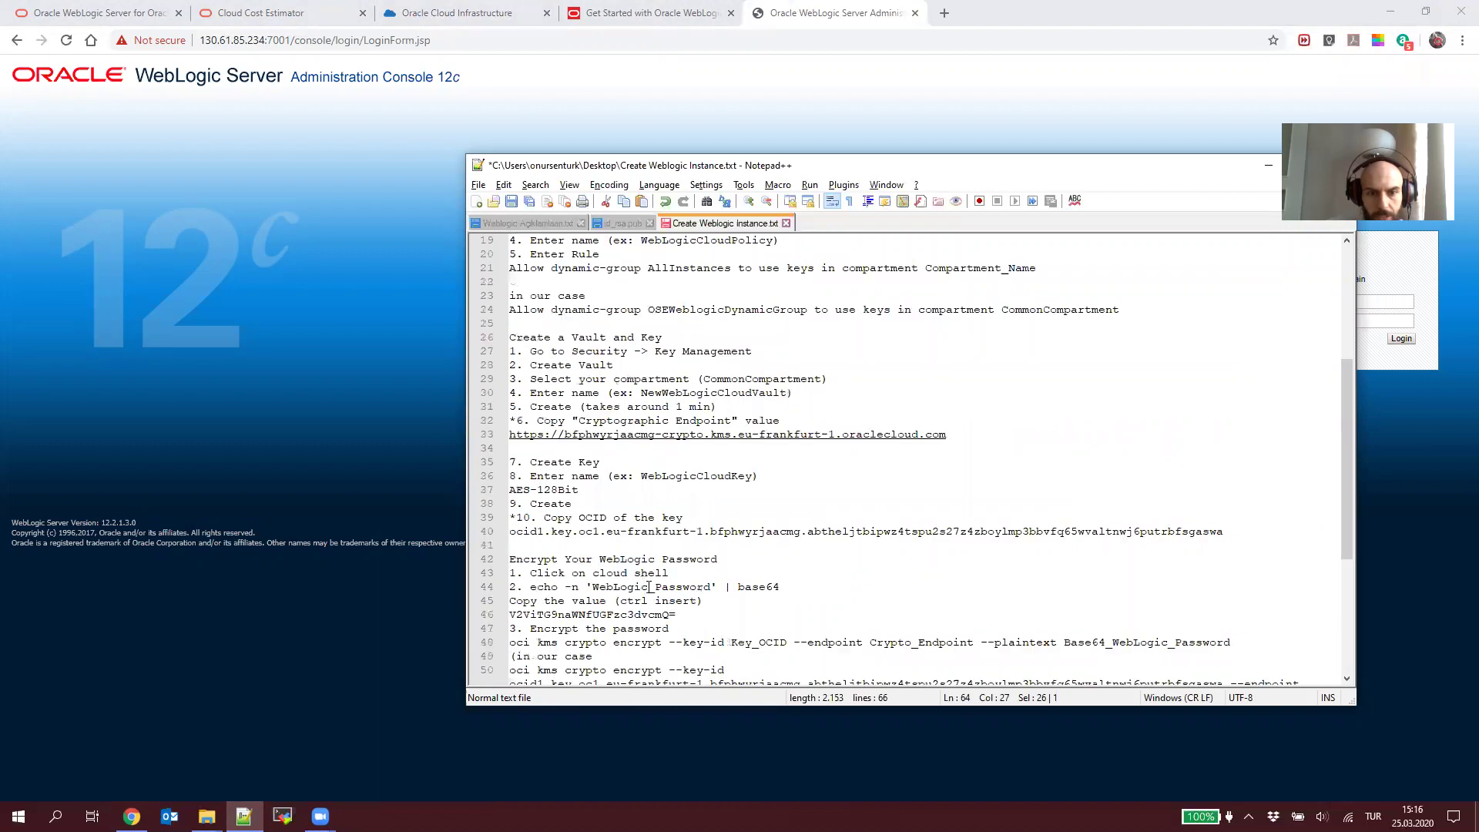
pyautogui.doubleClick(649, 587)
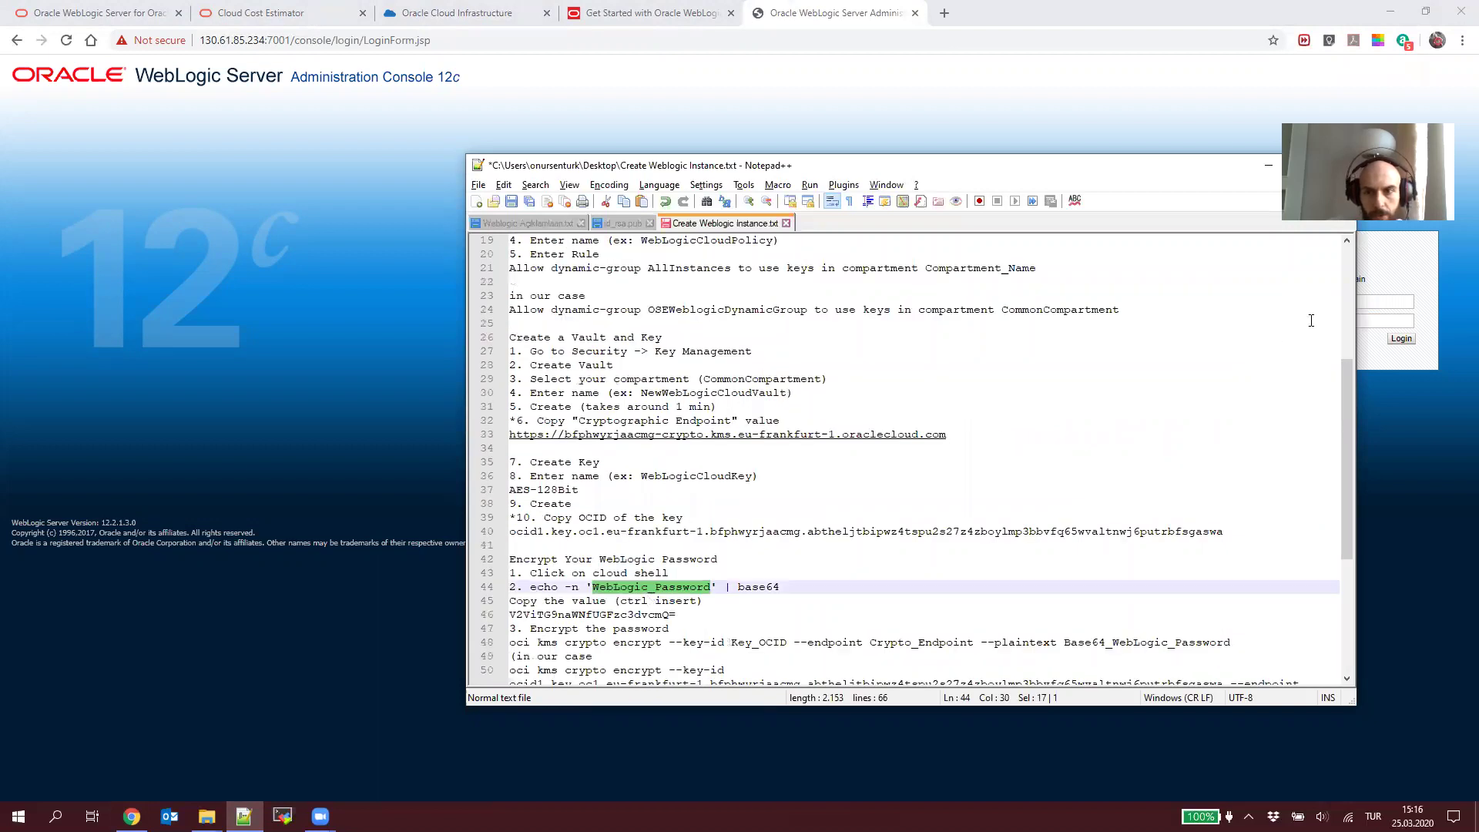
pyautogui.click(1375, 332)
pyautogui.press('Tab')
pyautogui.hotkey('ctrl', 'v')
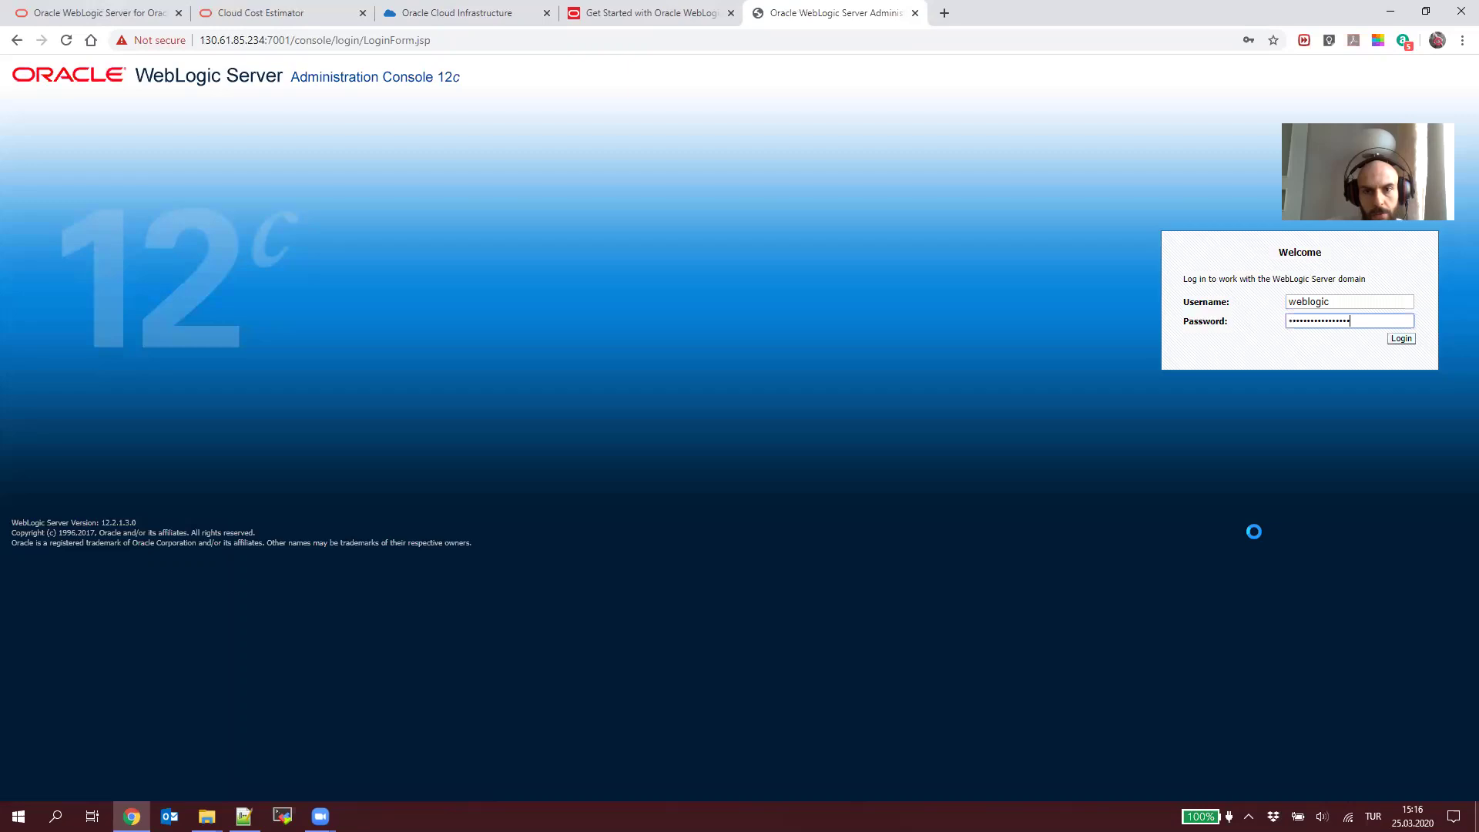
pyautogui.press('Return')
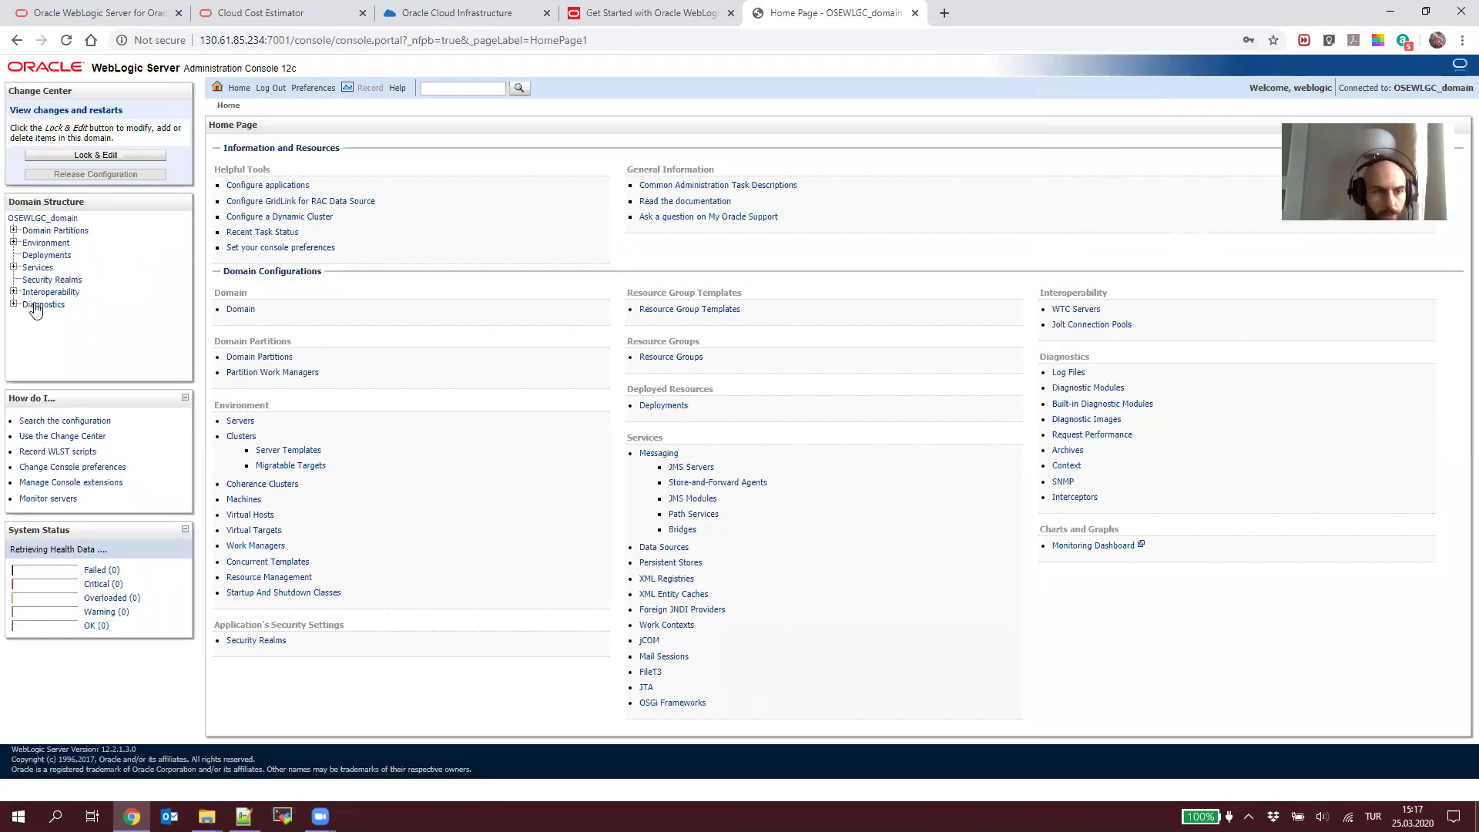
# Step: Browse Environment servers and templates, Lock & Edit the configuration, then open OSEWLGC_server_1
pyautogui.click(19, 233)
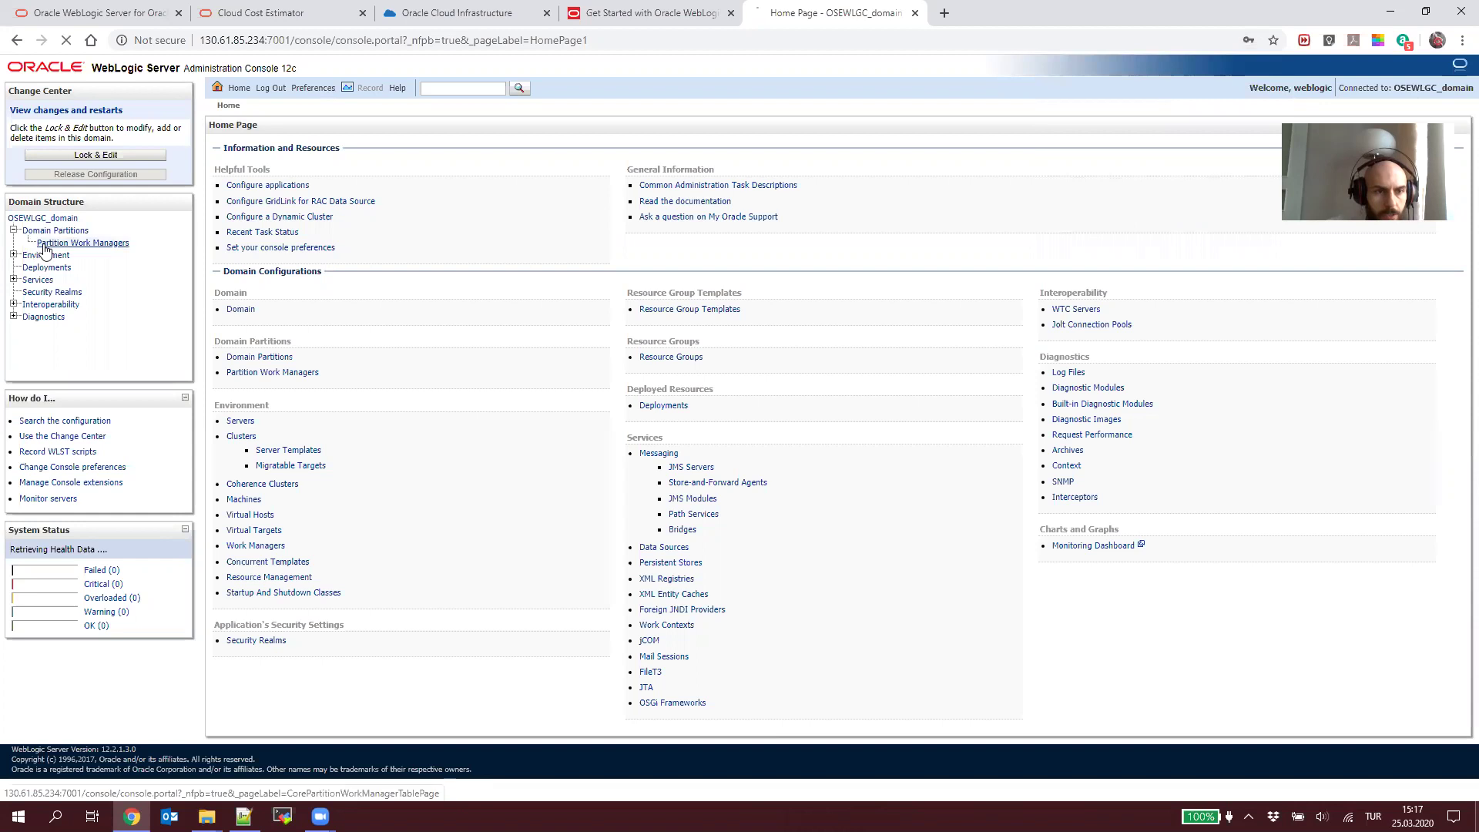
pyautogui.click(14, 255)
pyautogui.click(48, 270)
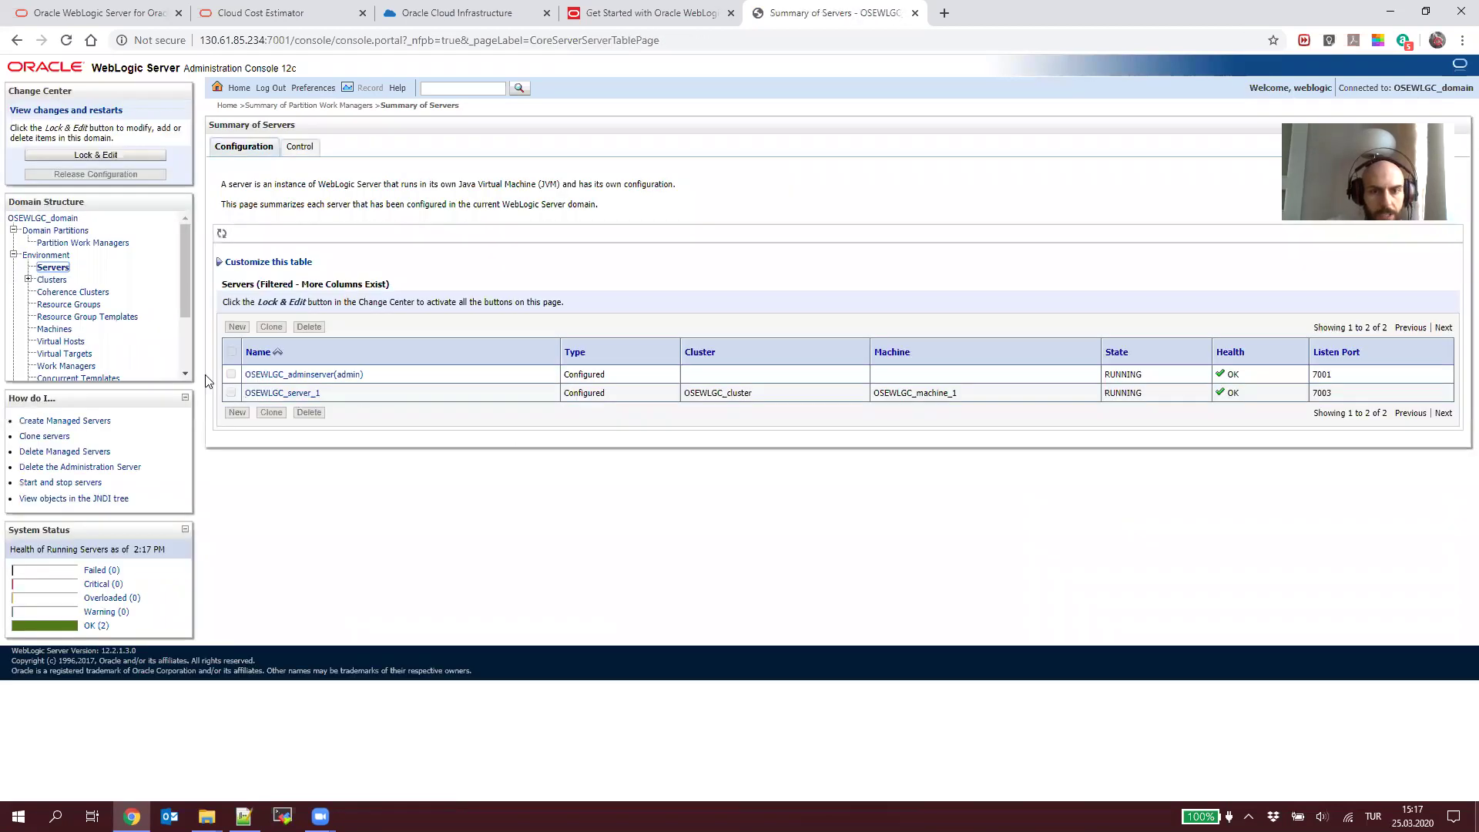
pyautogui.click(28, 281)
pyautogui.click(73, 293)
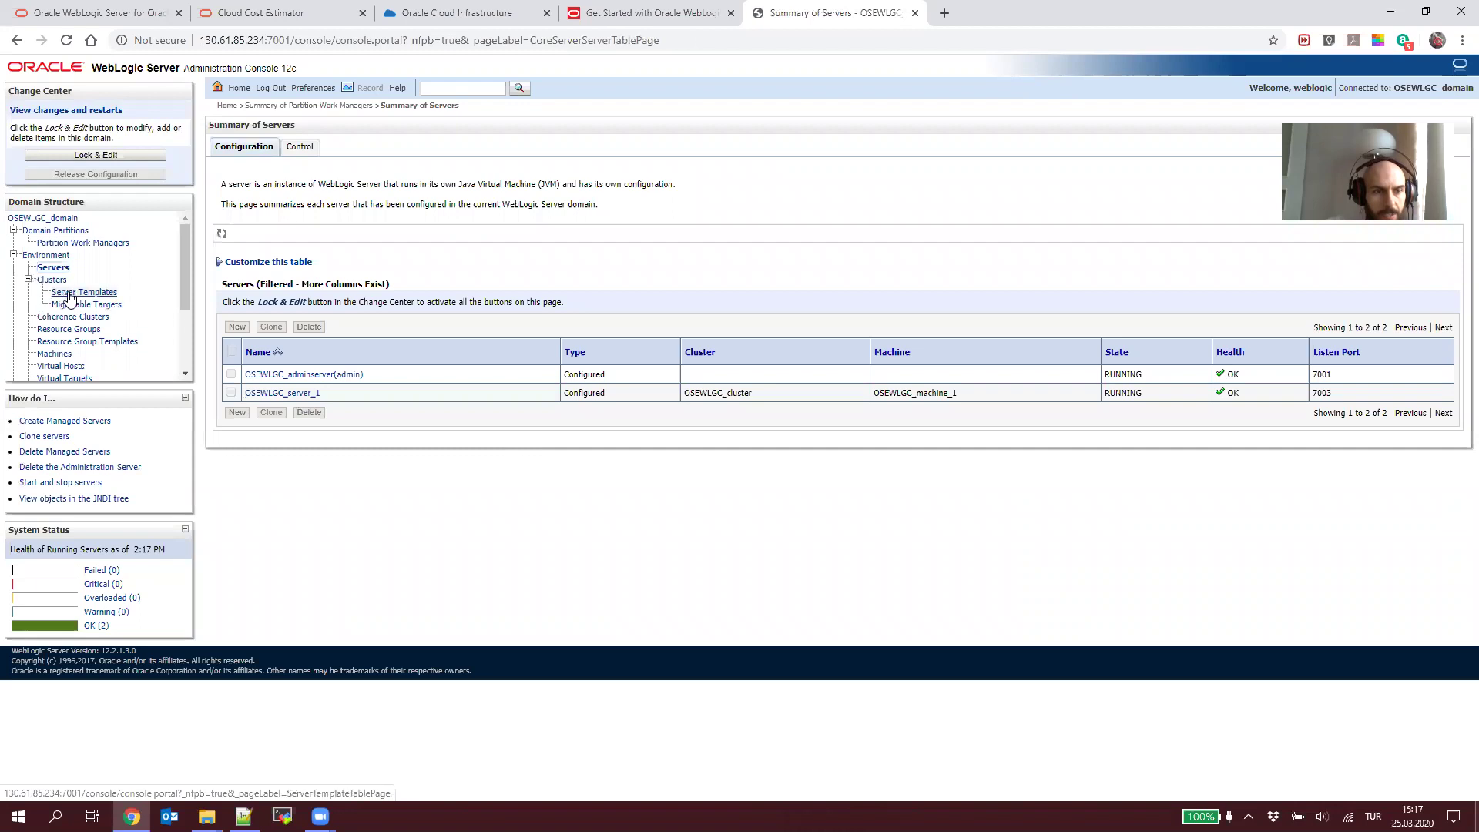
pyautogui.scroll(-3, 116, 343)
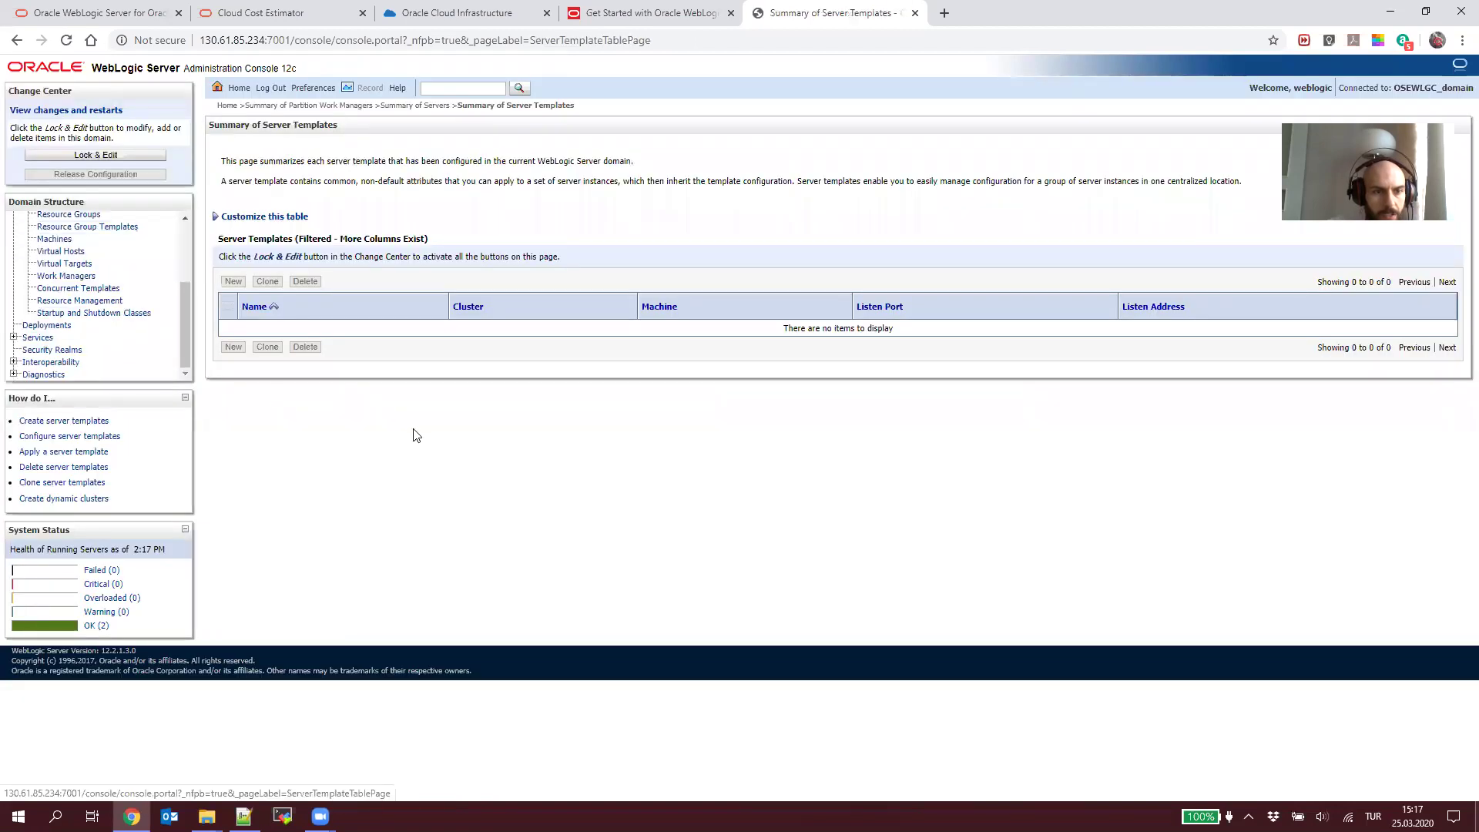
pyautogui.click(95, 155)
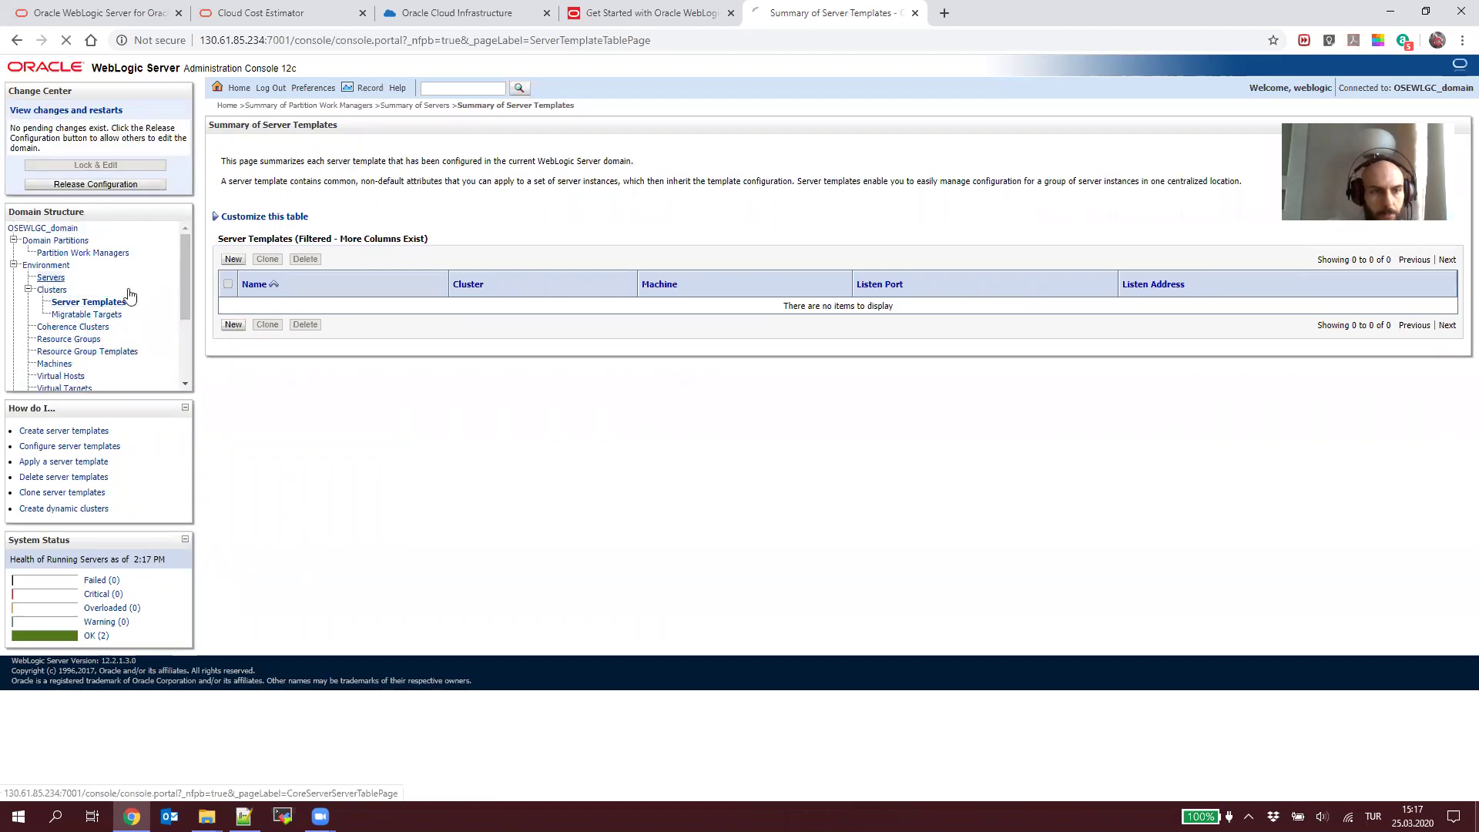
pyautogui.click(51, 277)
pyautogui.click(300, 372)
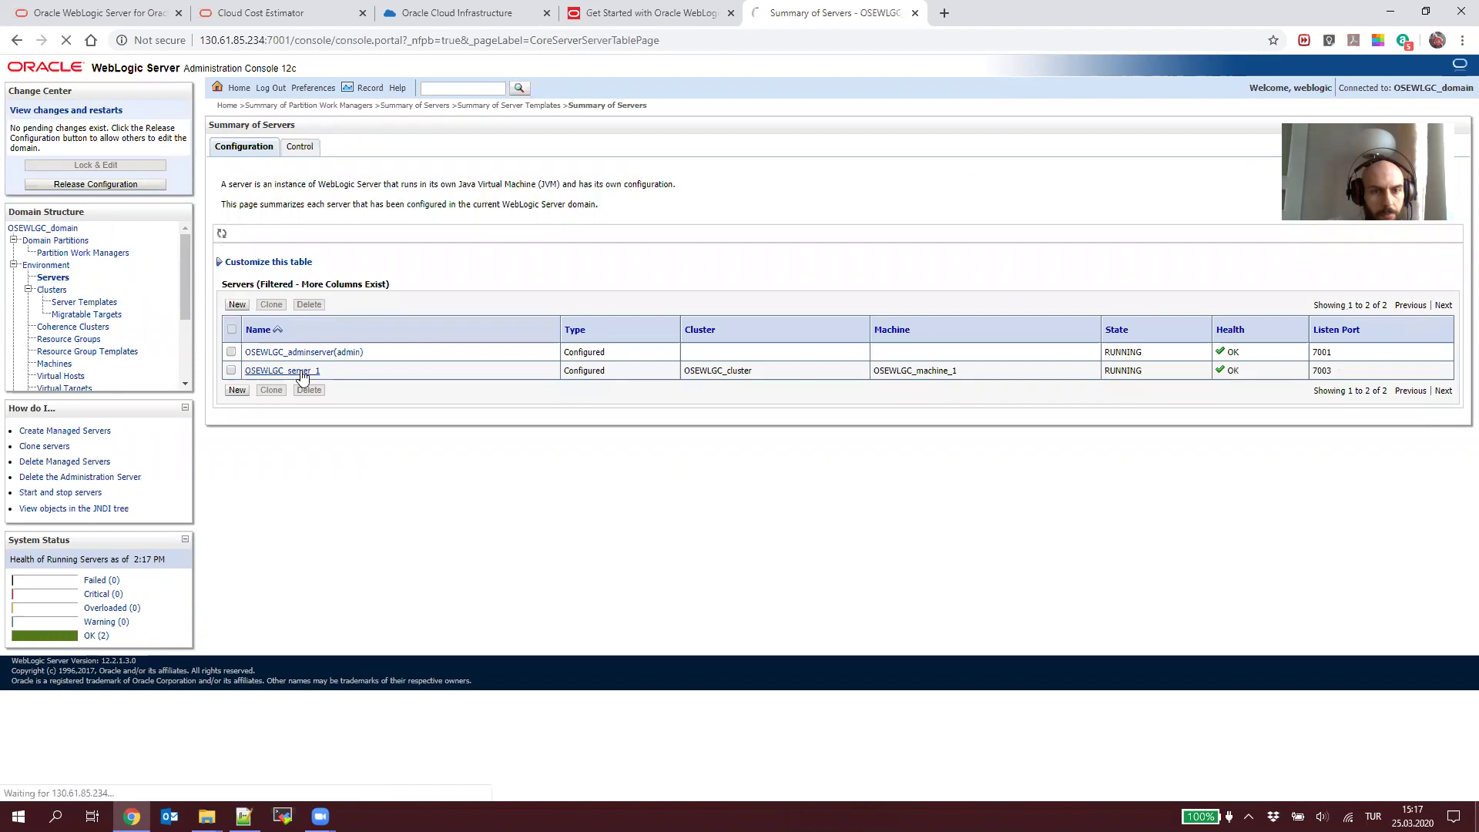